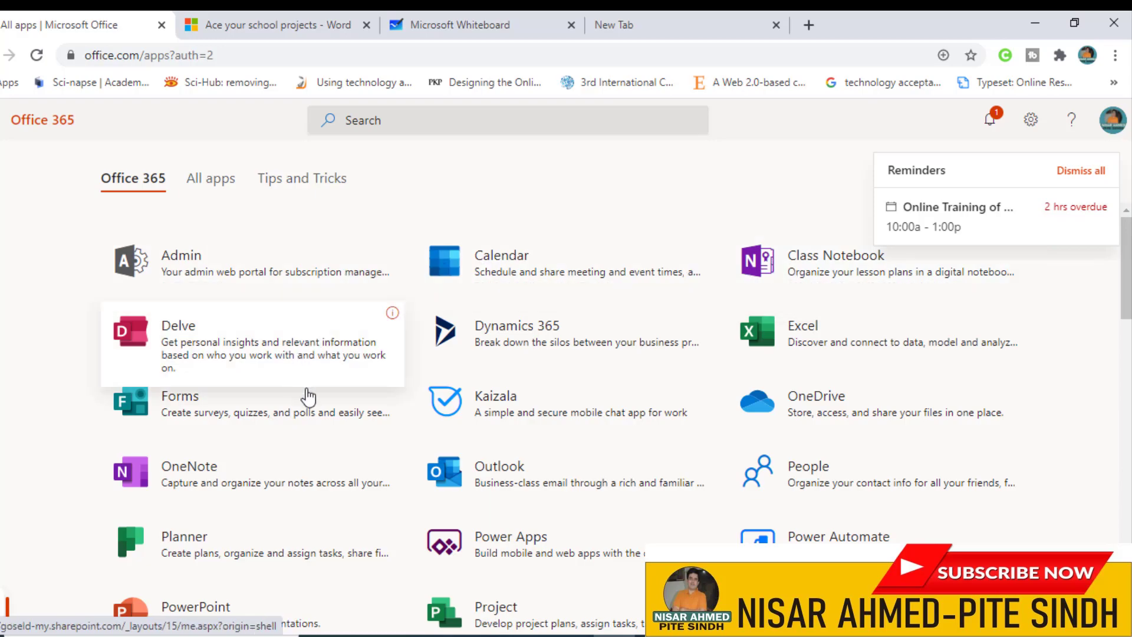
Step: Scroll down the Office 365 apps page past Whiteboard, Word and Yammer to the All apps icons
scroll(797, 435, down, 2)
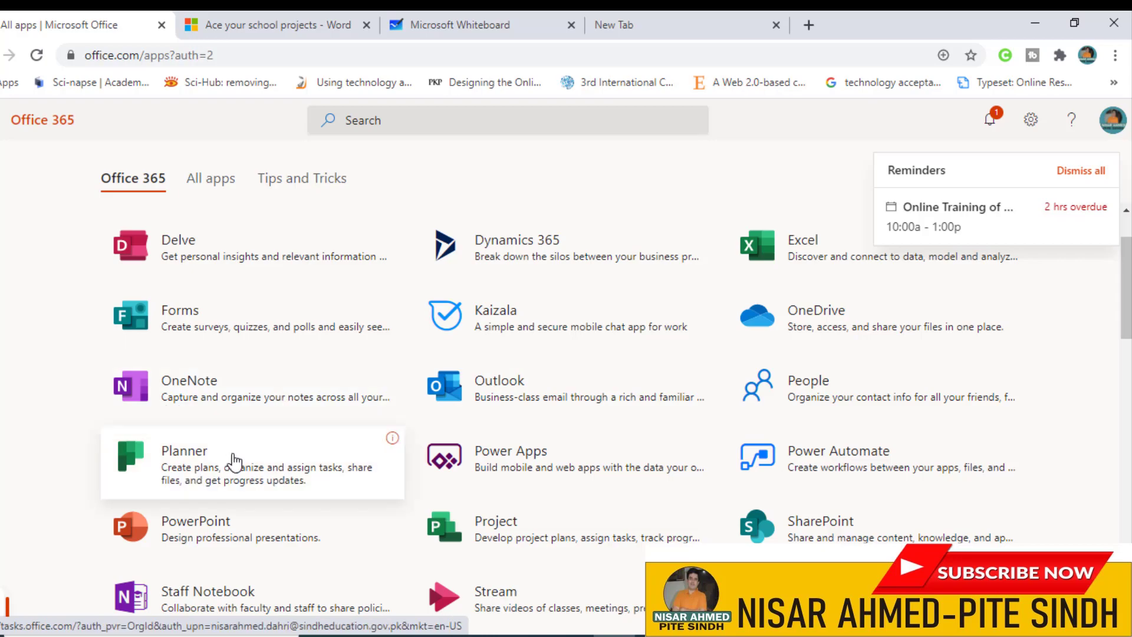
scroll(233, 460, down, 2)
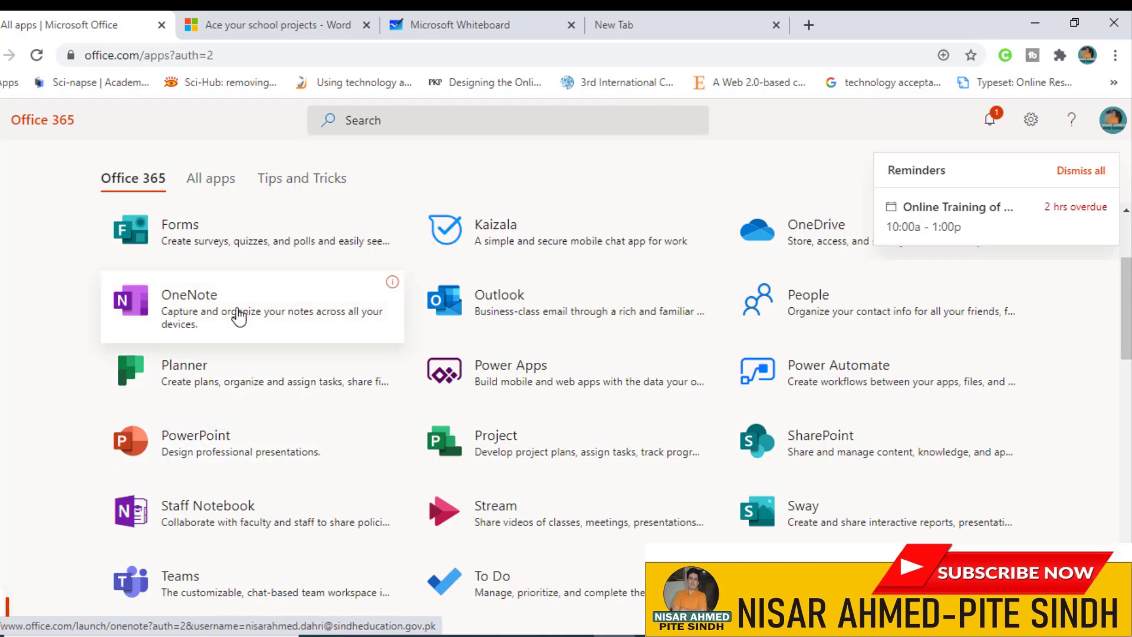
scroll(767, 392, down, 2)
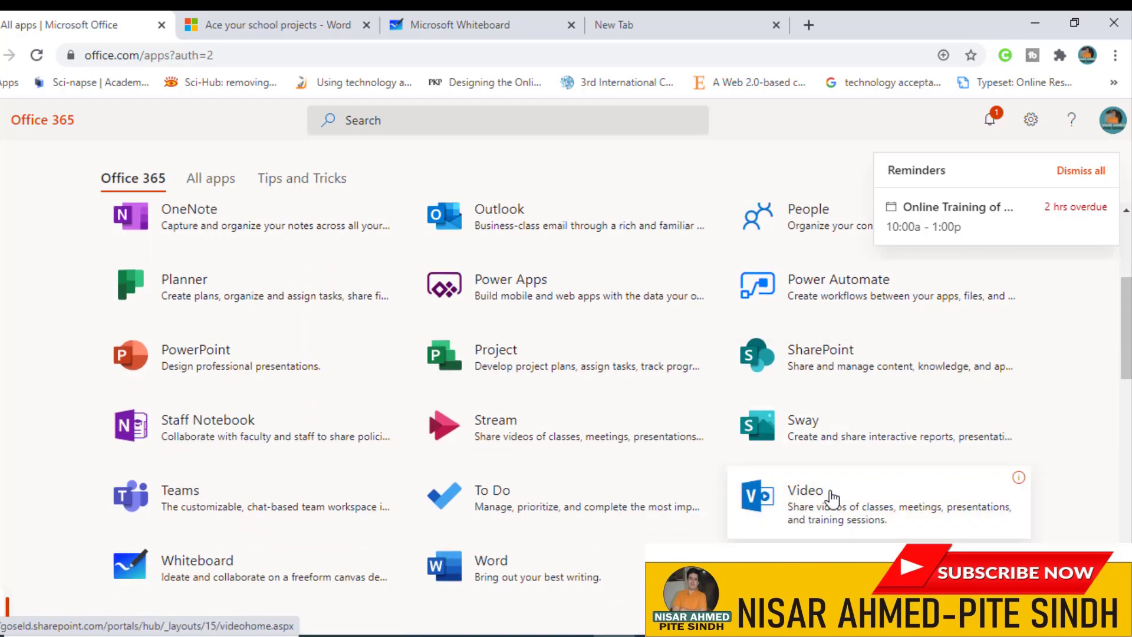
scroll(590, 584, down, 1)
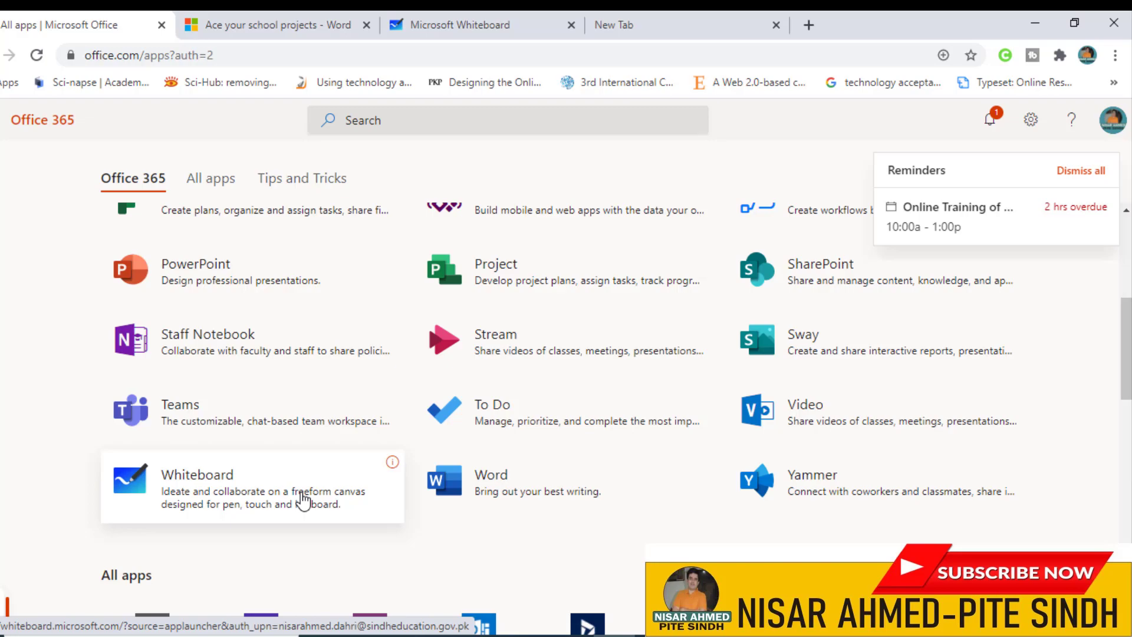
scroll(299, 502, down, 1)
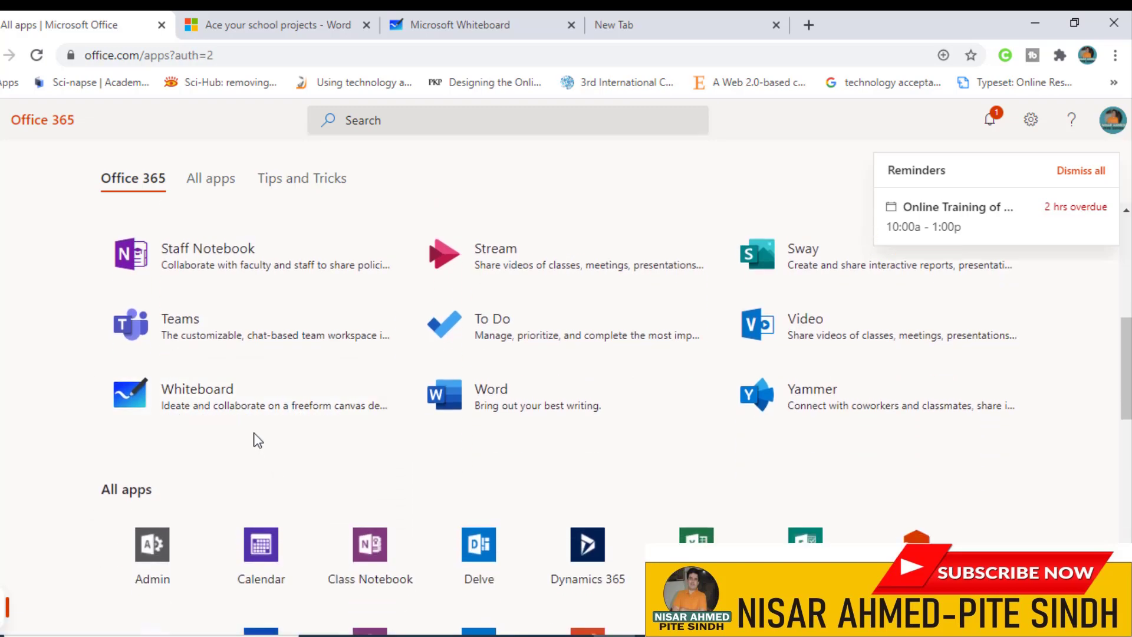
scroll(316, 481, down, 2)
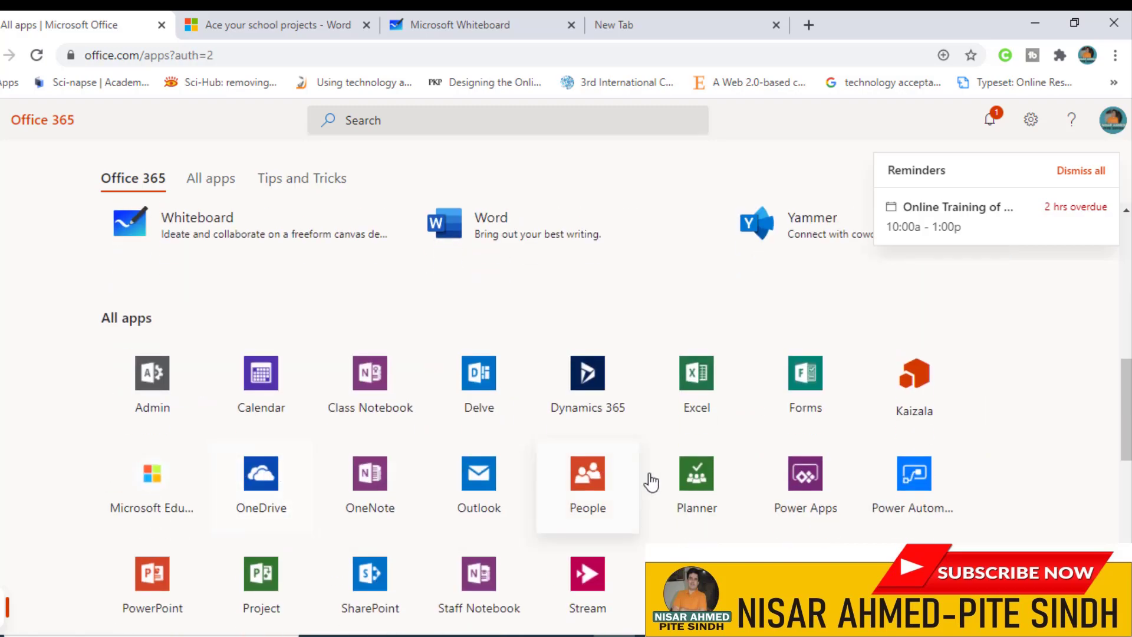
scroll(572, 597, down, 1)
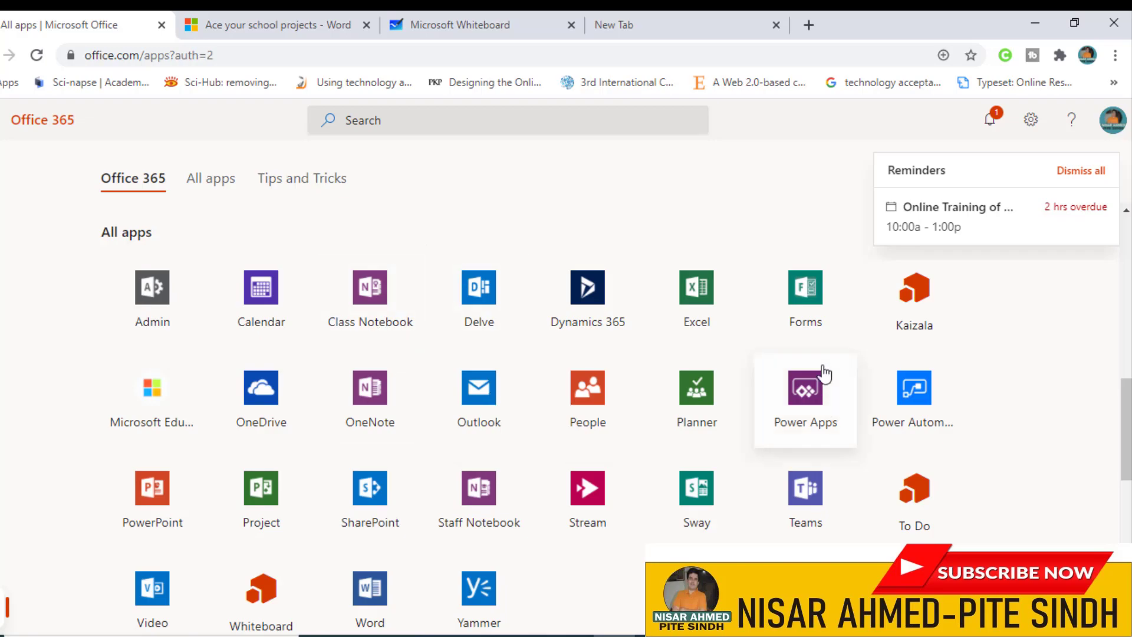
Step: Dismiss the overdue training reminder from the account profile panel and close the panel
click(1113, 119)
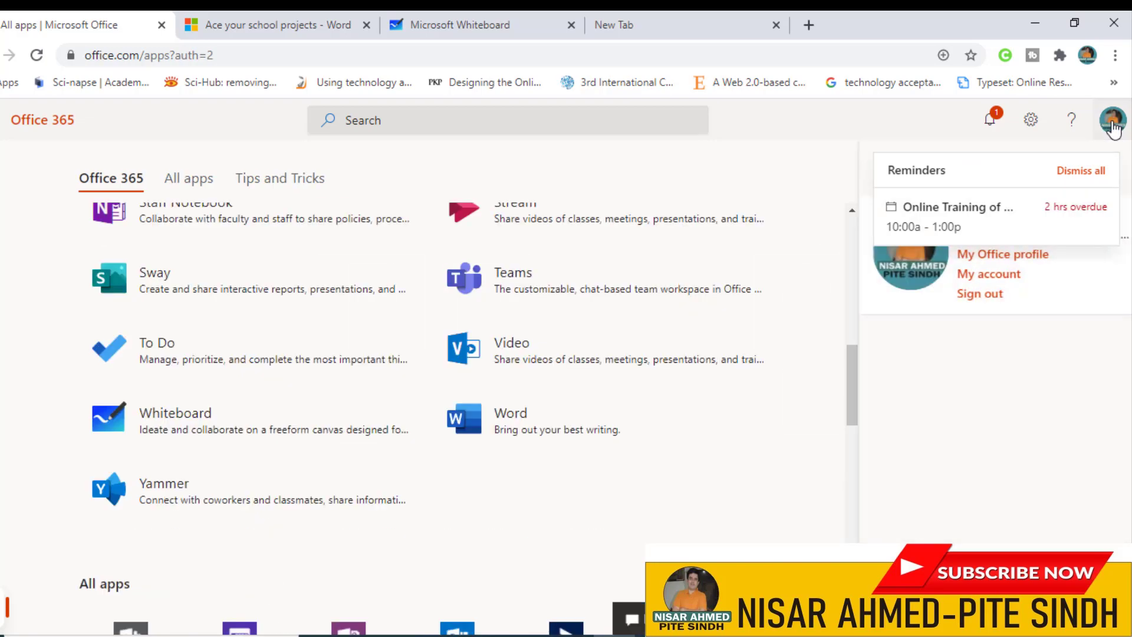
click(1107, 208)
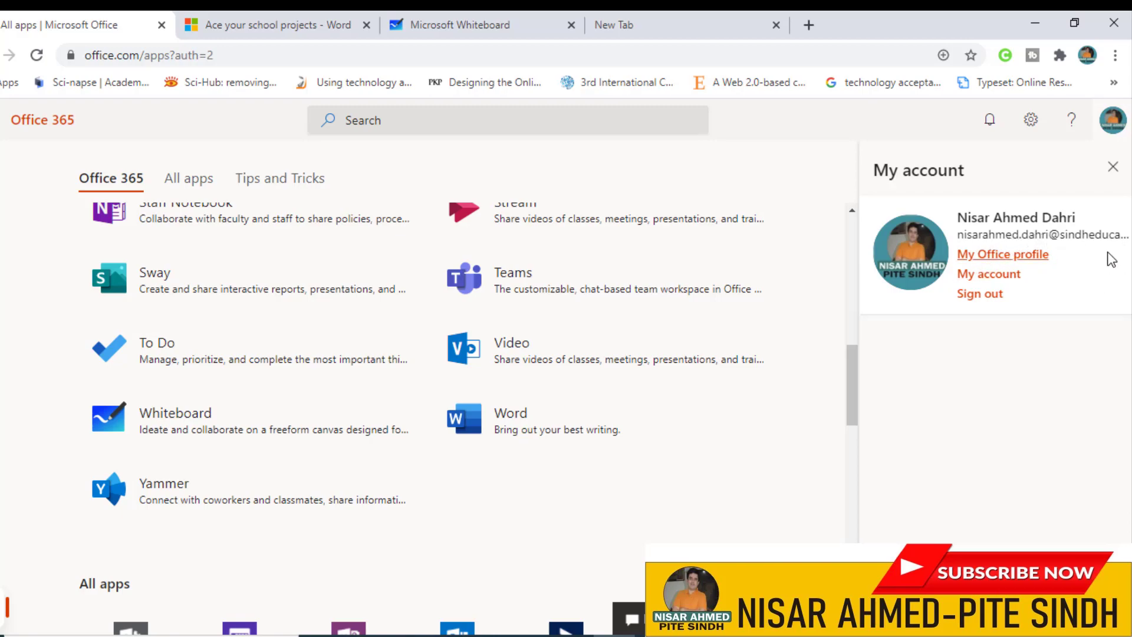
click(1113, 168)
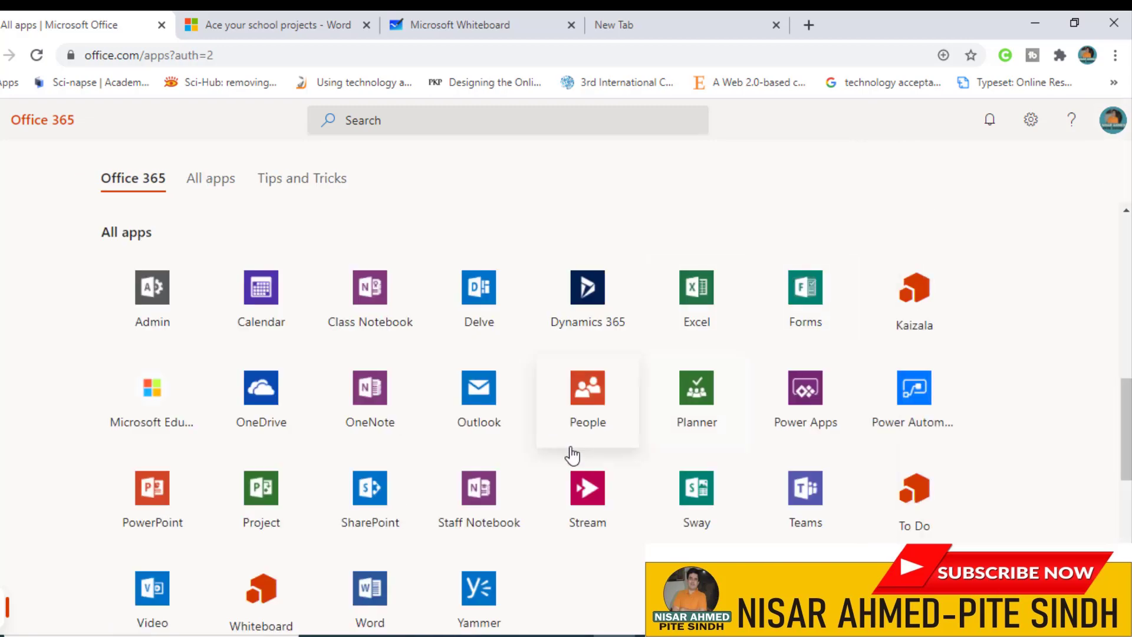
Step: Launch Teams from the Office 365 app list in a new tab
scroll(495, 407, up, 4)
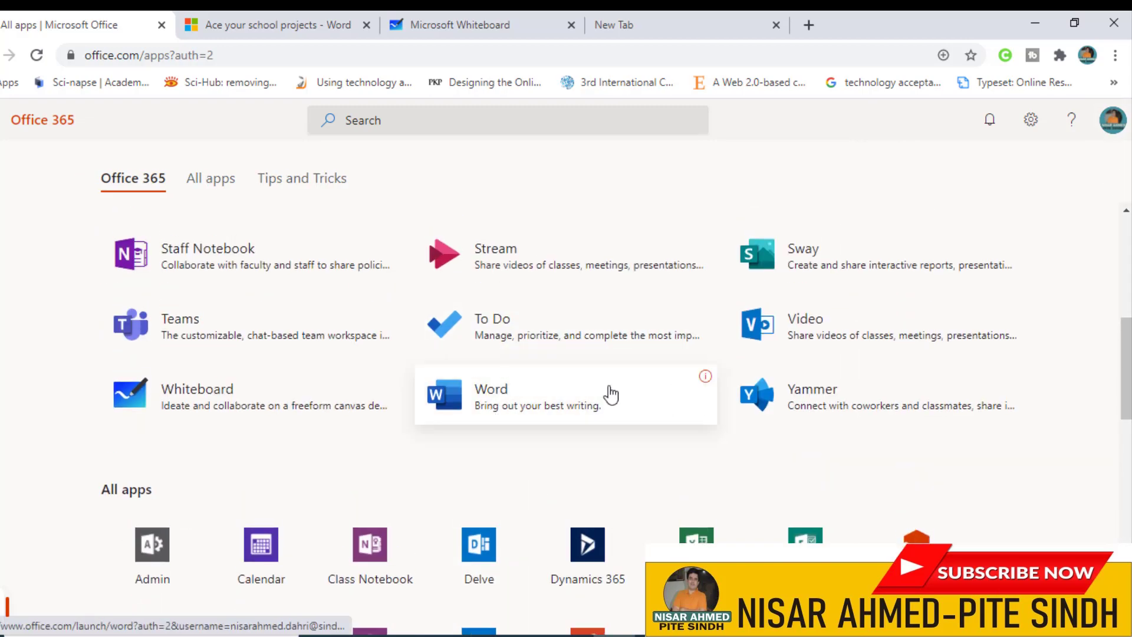
scroll(620, 394, up, 4)
scroll(572, 309, up, 3)
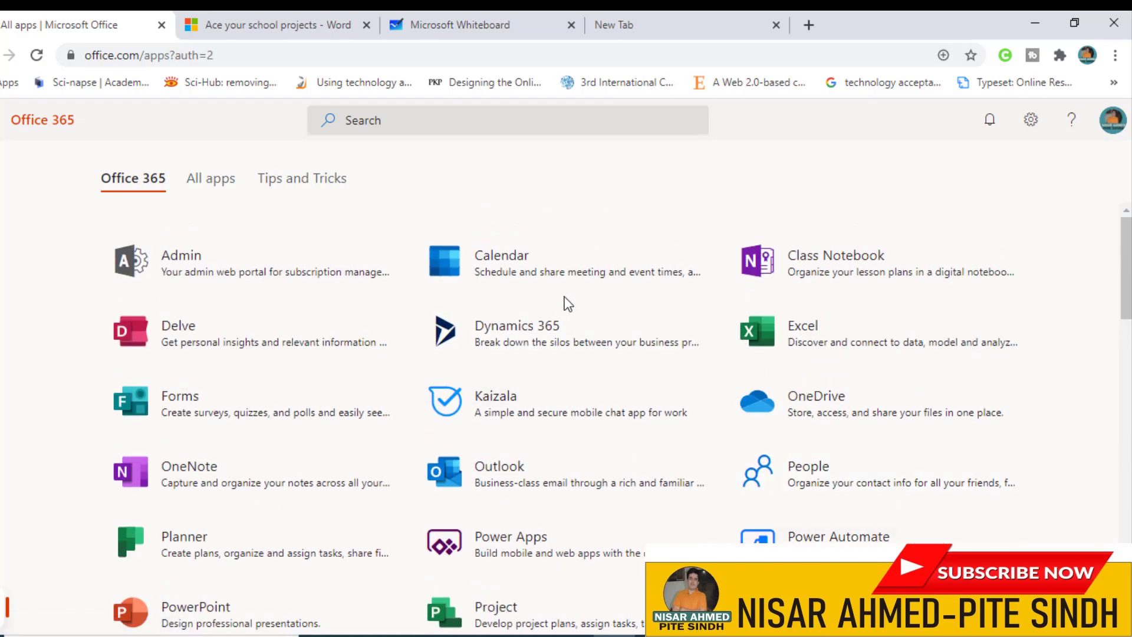
scroll(566, 298, down, 8)
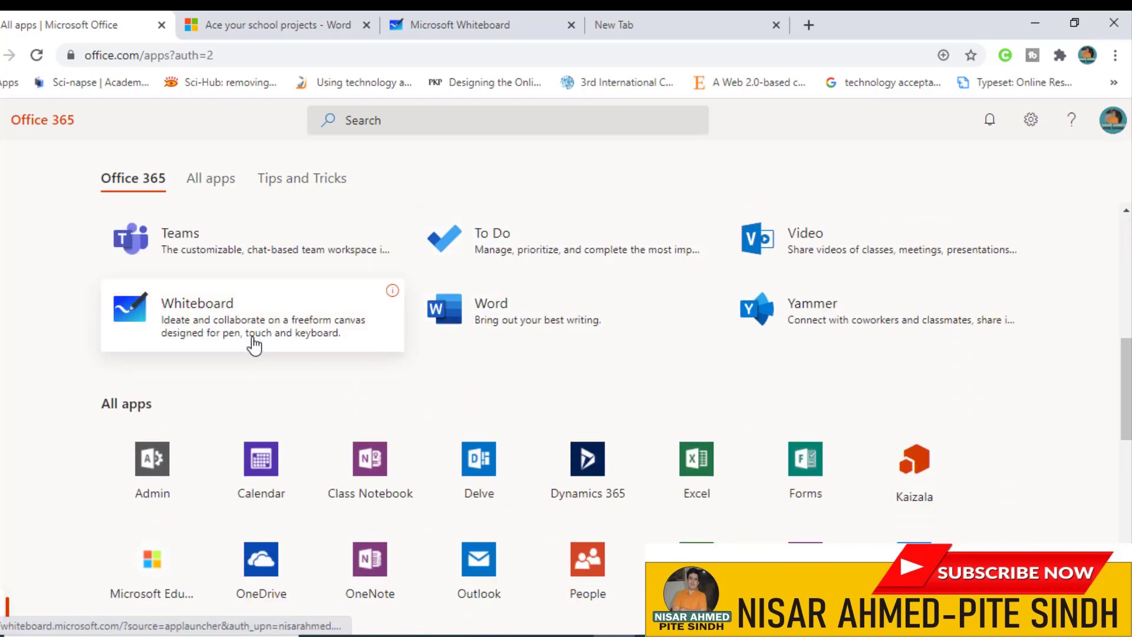
click(171, 246)
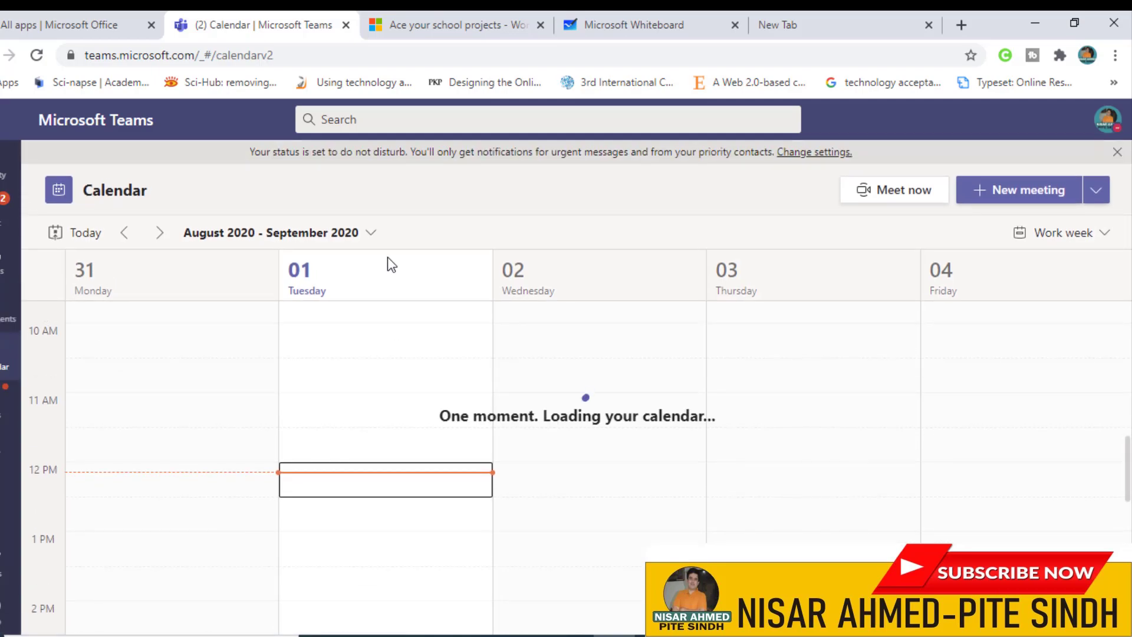
Step: Review the Teams work-week training calendar, then switch to the 'Ace your school projects' page
scroll(283, 382, up, 2)
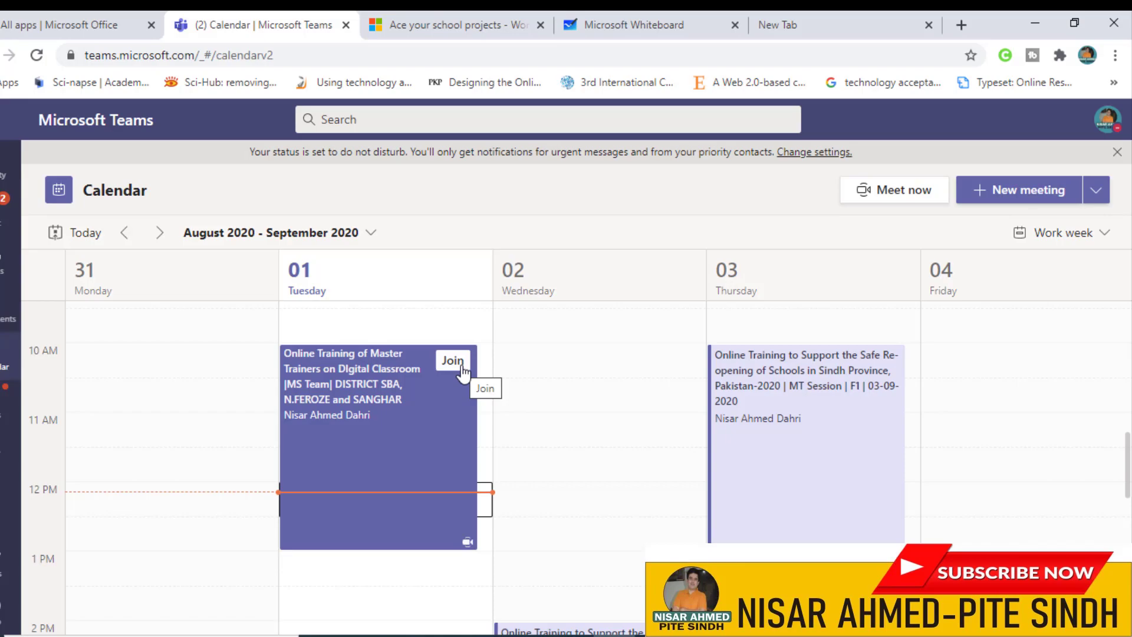
click(492, 28)
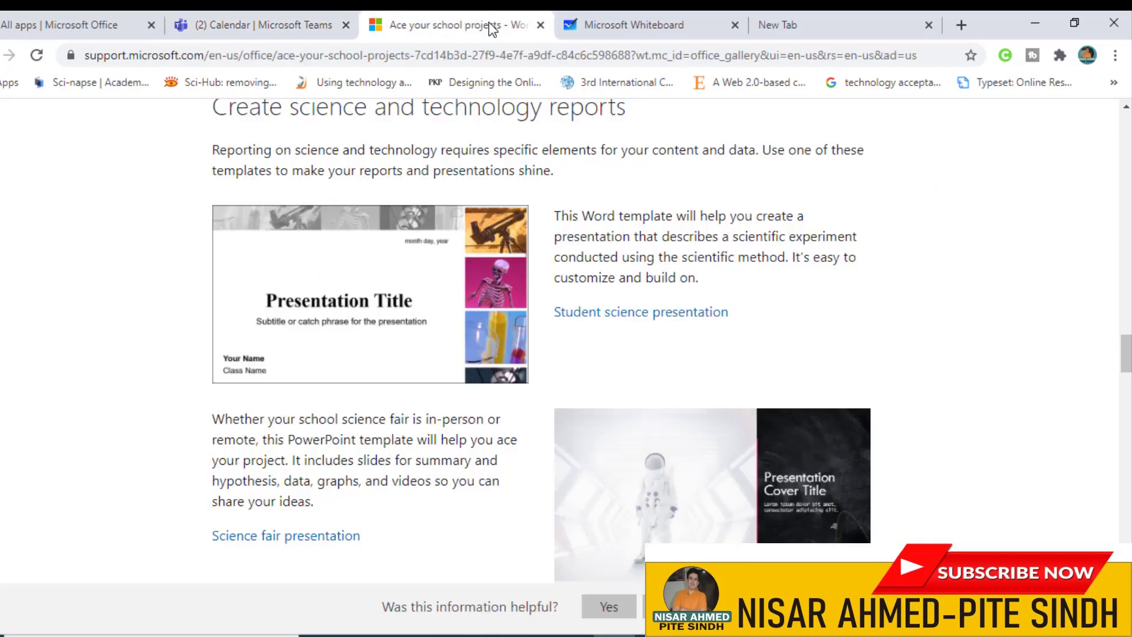
Step: Close the school projects page and place a yellow sticky note at the board's upper left
click(538, 28)
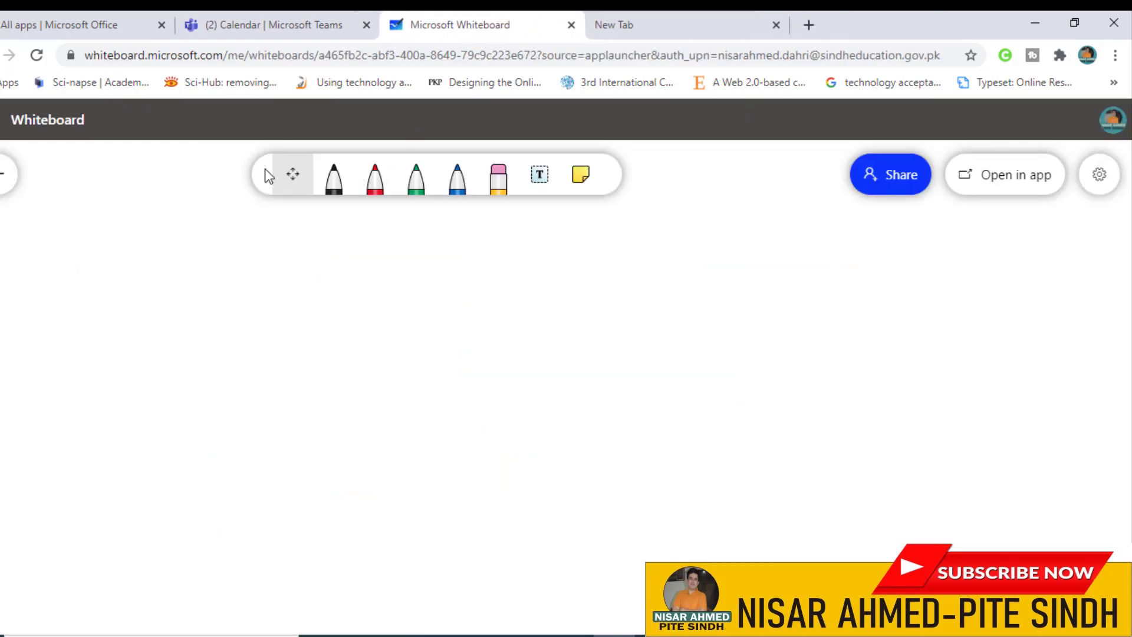
click(588, 184)
drag(626, 345, 209, 268)
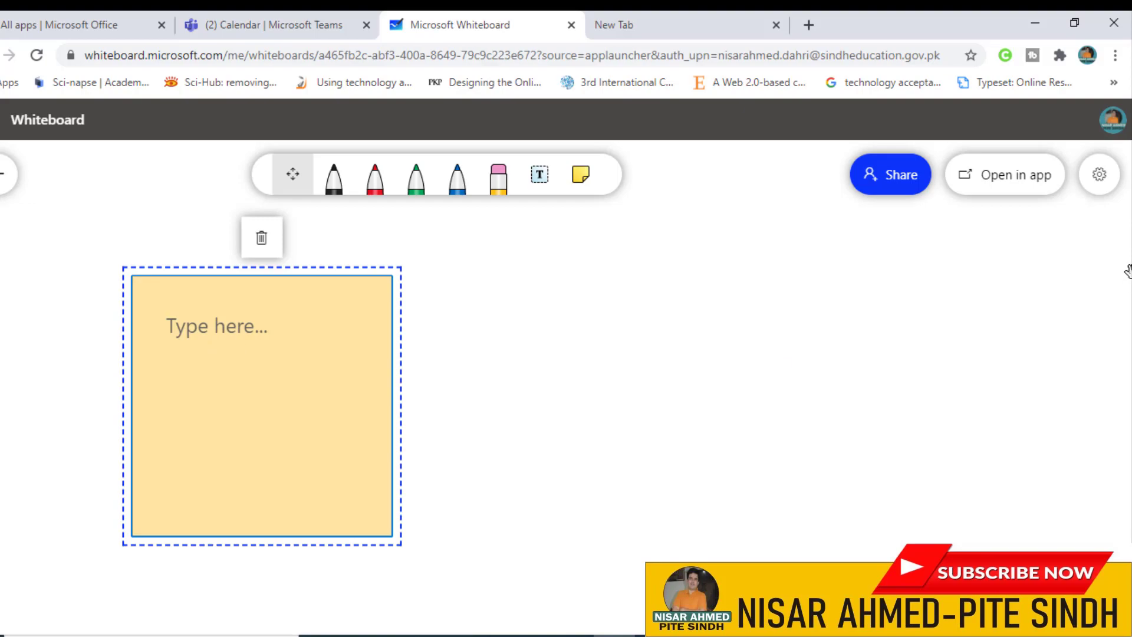
Step: Check the whiteboard's sharing options, then select the black pen
click(893, 193)
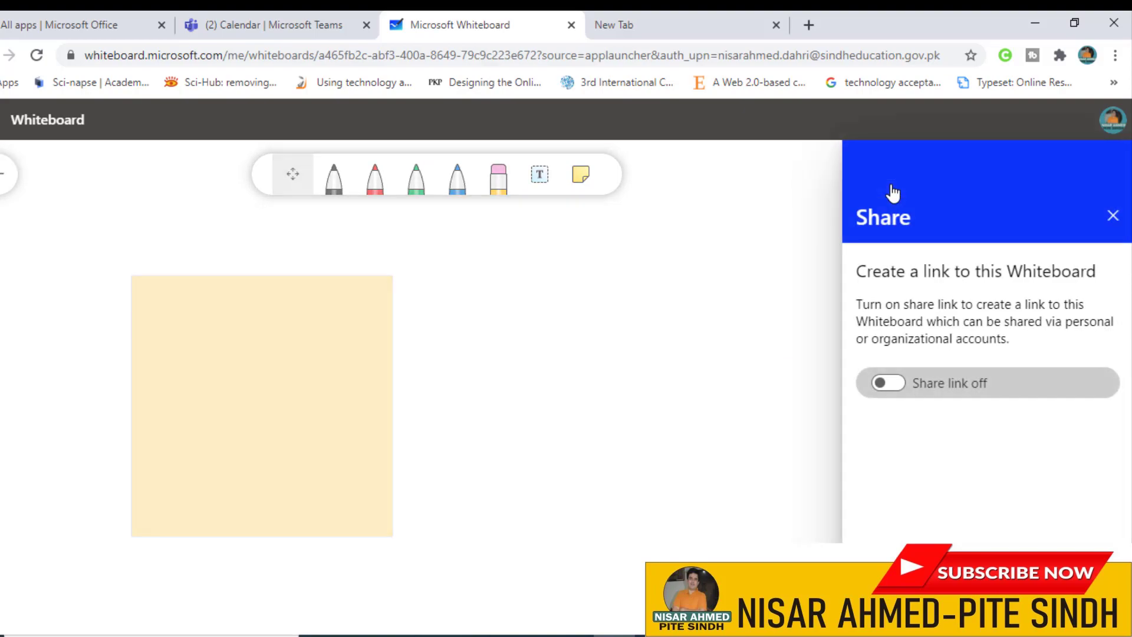
click(1113, 215)
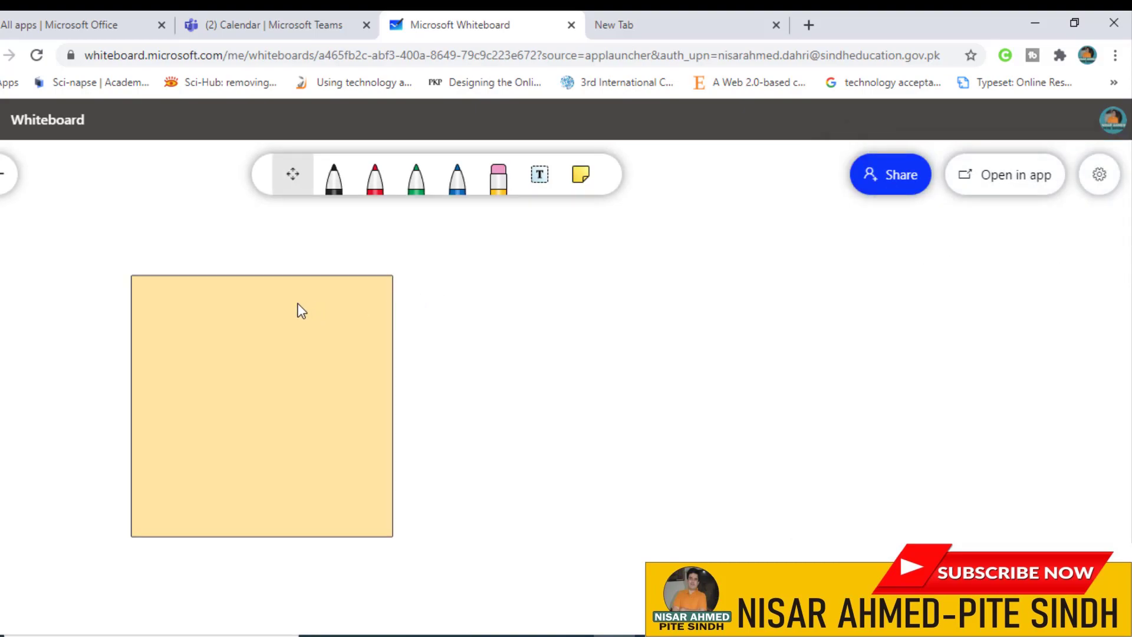
click(334, 180)
Step: Draw a black 3 beside the sticky note and two red ticks to its right
drag(497, 344, 568, 333)
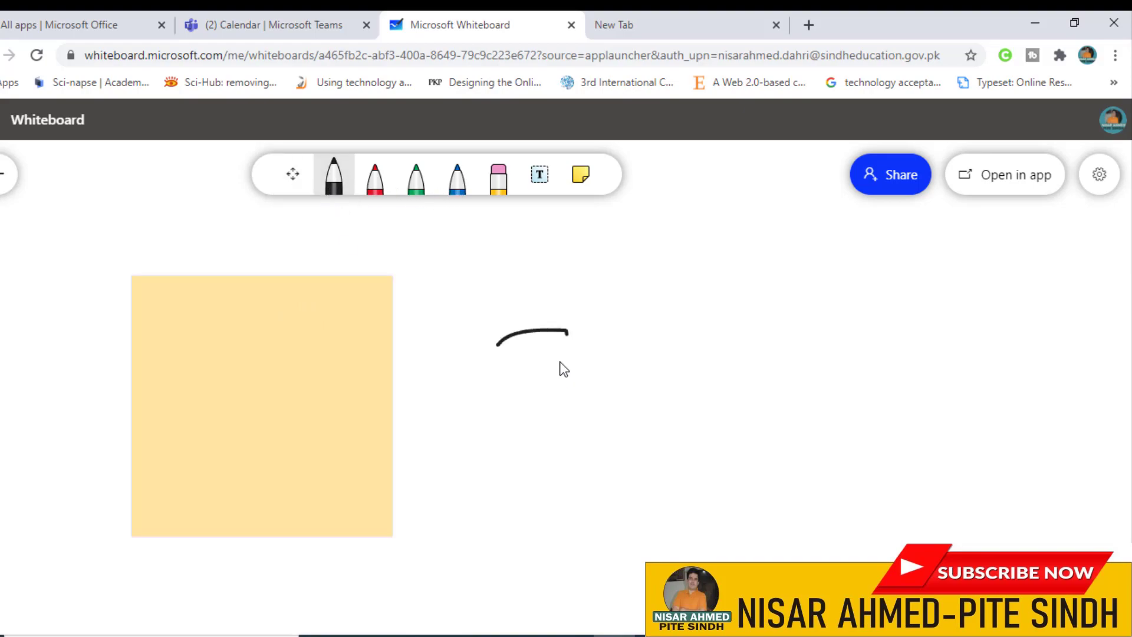
drag(589, 392, 563, 421)
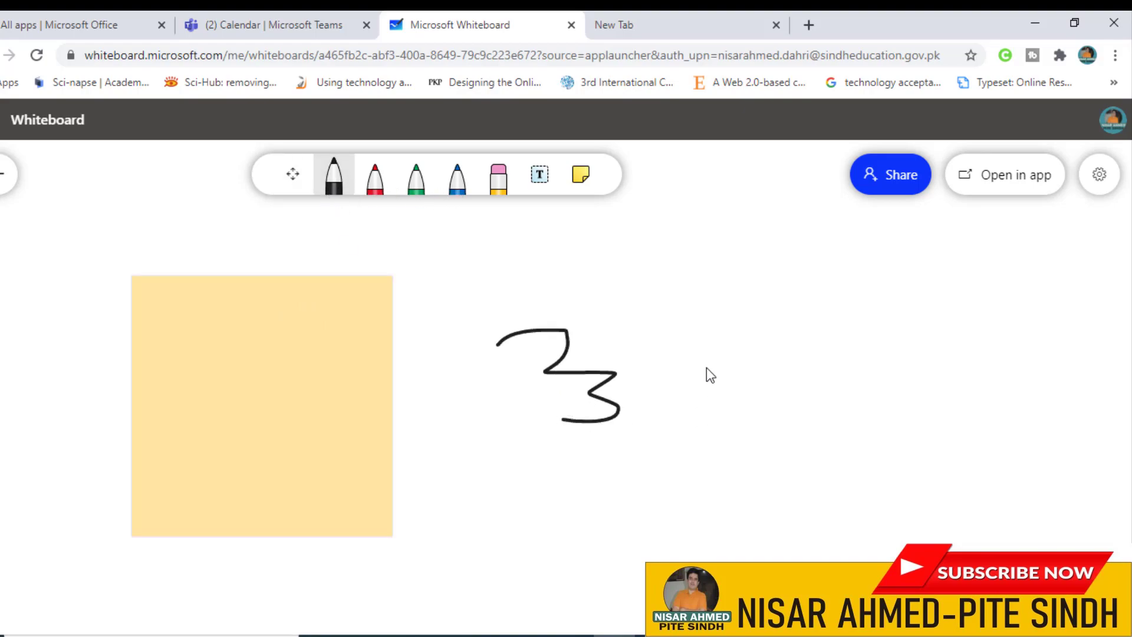
click(375, 177)
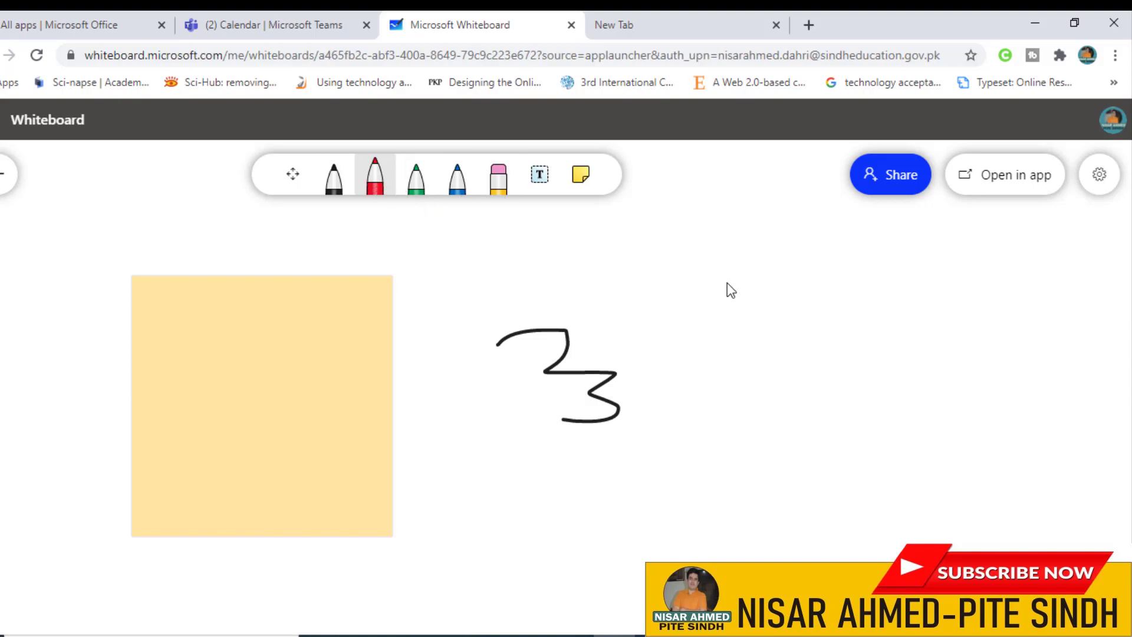
drag(703, 318, 767, 324)
drag(750, 420, 815, 389)
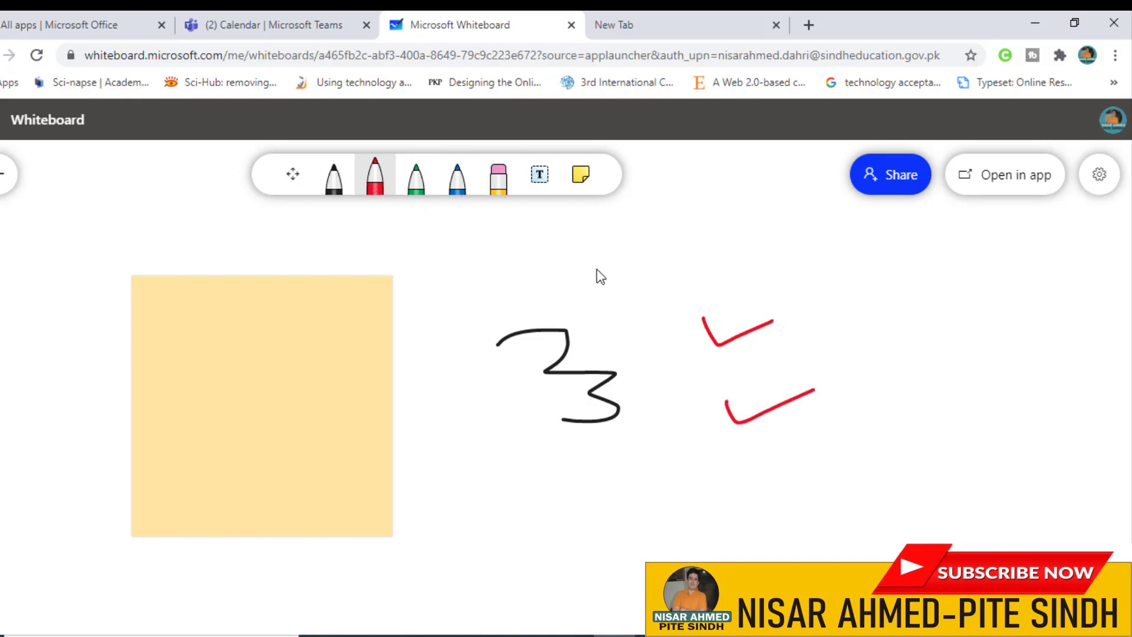
Step: Erase the drawn 3 and ticks, then add a text box to the board
click(498, 177)
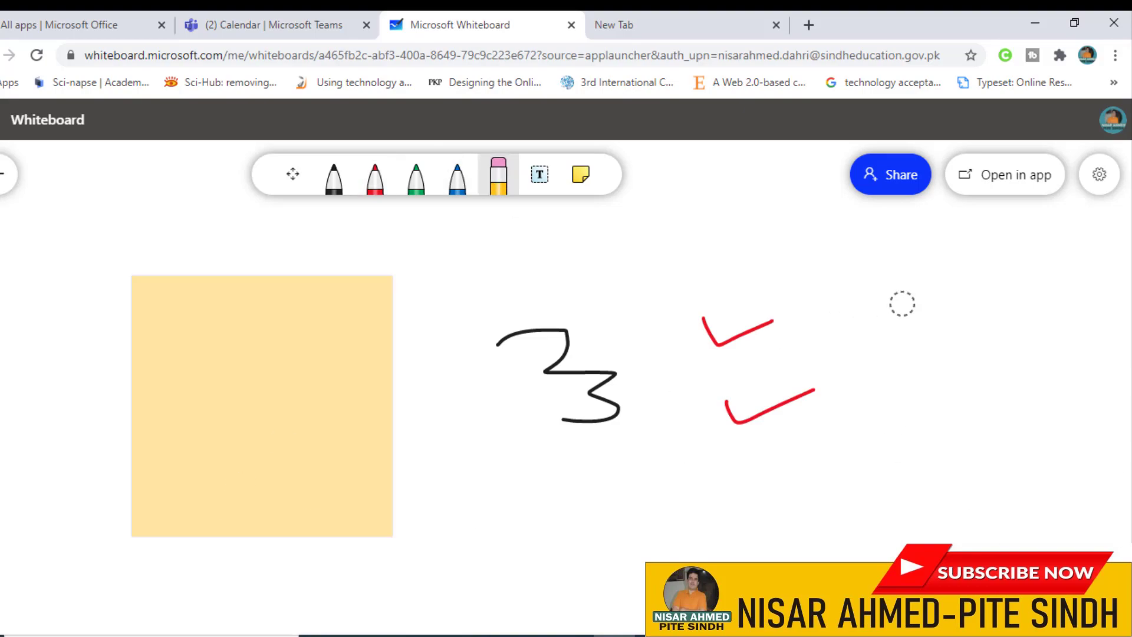
mouse_move(776, 303)
mouse_down()
mouse_move(709, 399)
mouse_move(581, 399)
mouse_up()
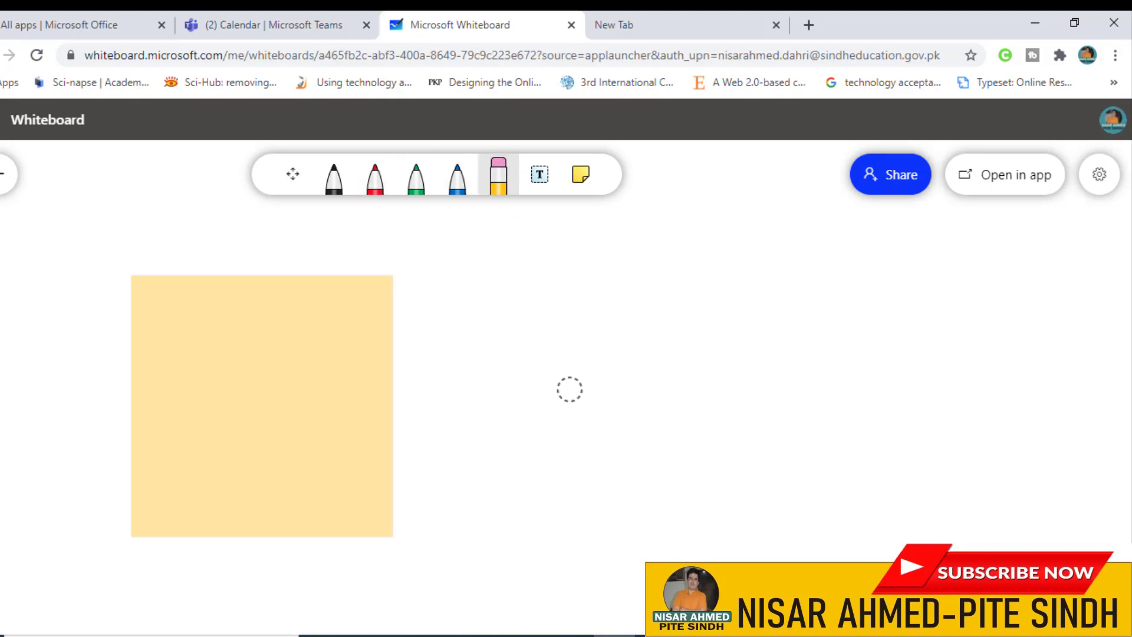
click(539, 175)
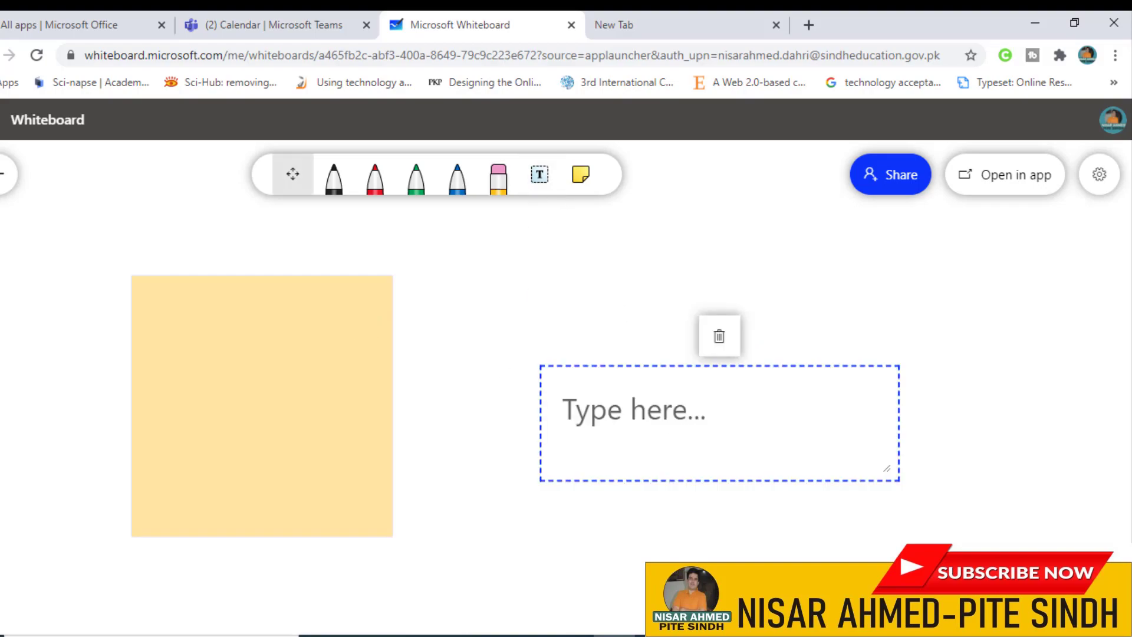
Step: Type 'Topic: Science Matter' and 'and its types' on separate lines, fixing the Mattar and tyoe typos
text(Top)
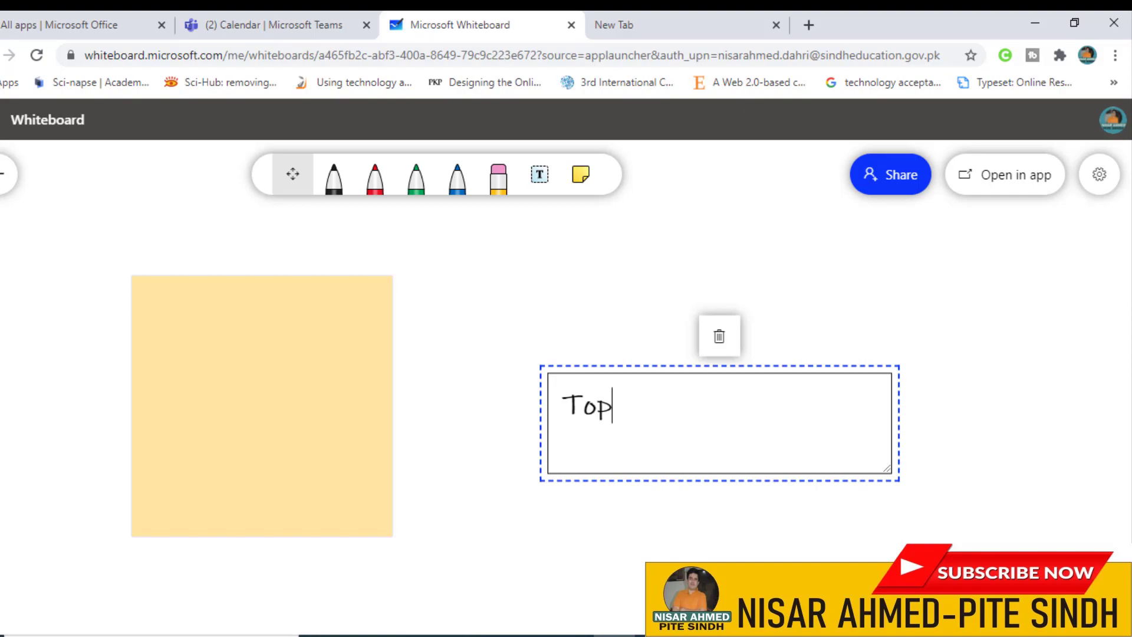
text(ic: Scien)
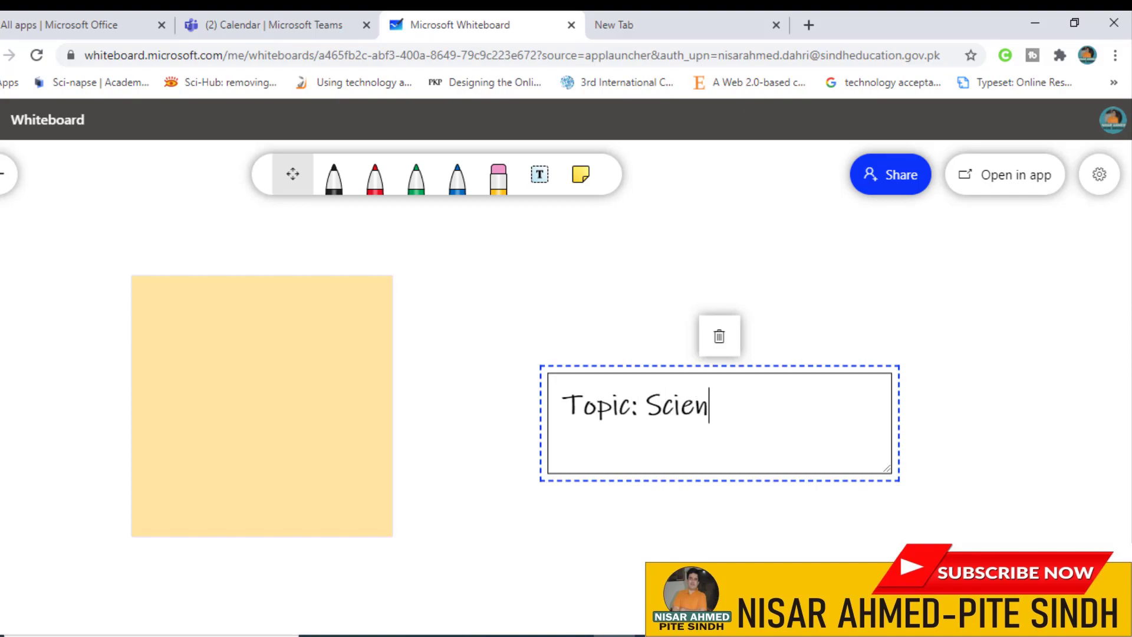
text(ce Mattar)
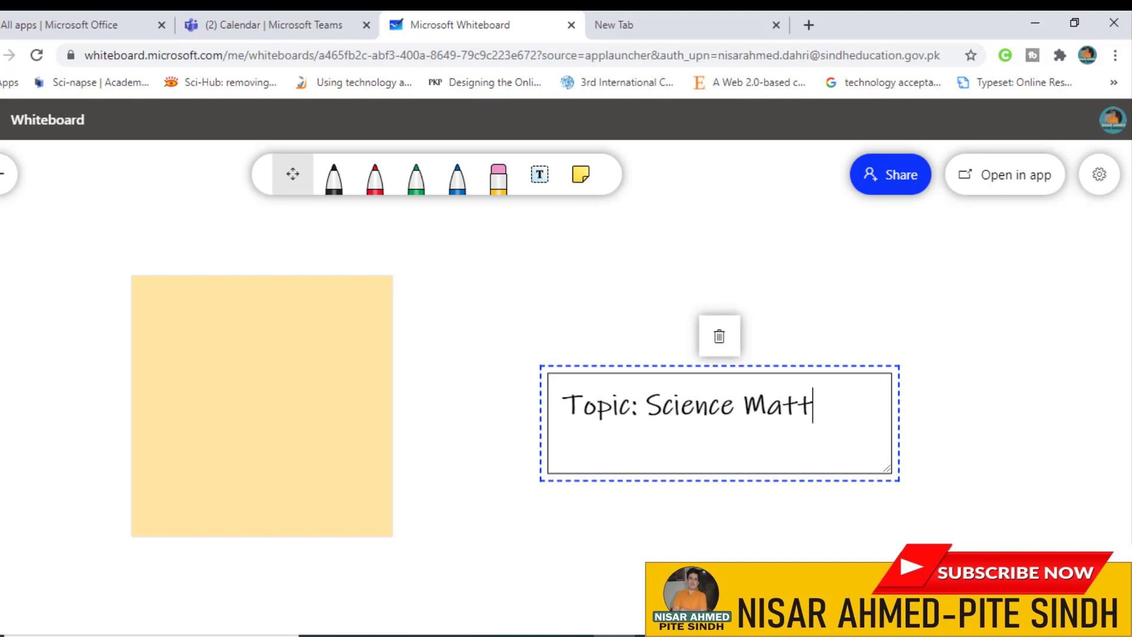
key(Return)
key(BackSpace)
key(BackSpace)
key(BackSpace)
text(er)
key(Return)
text(and its tyoe)
key(BackSpace)
key(BackSpace)
text(pes)
key(Return)
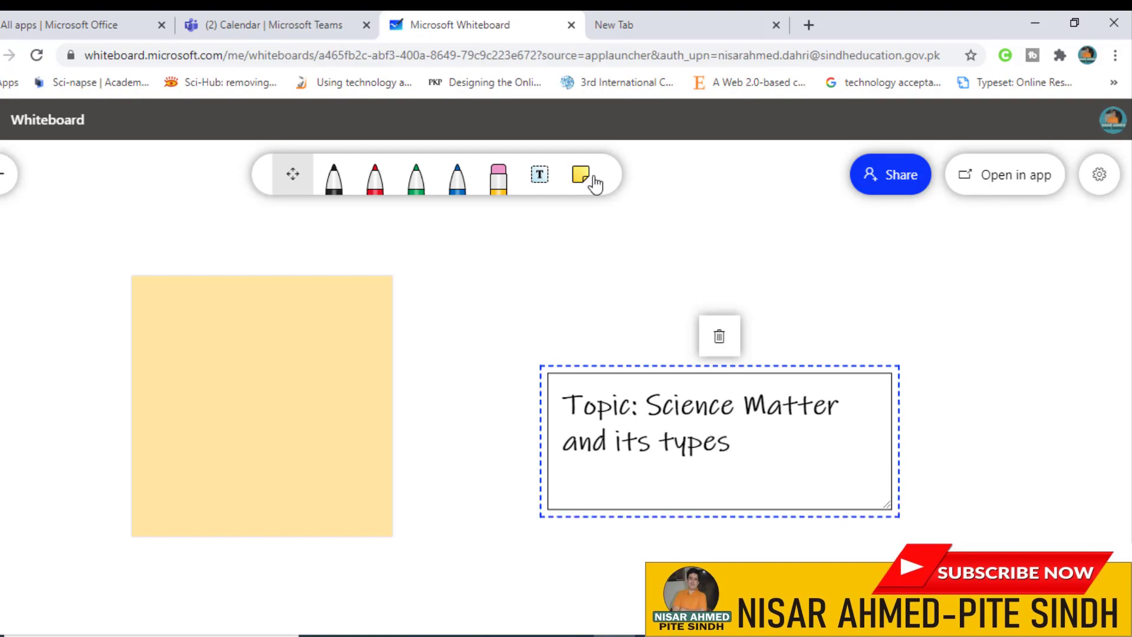
Step: Add a new sticky note, then delete the right-hand sticky note
click(588, 180)
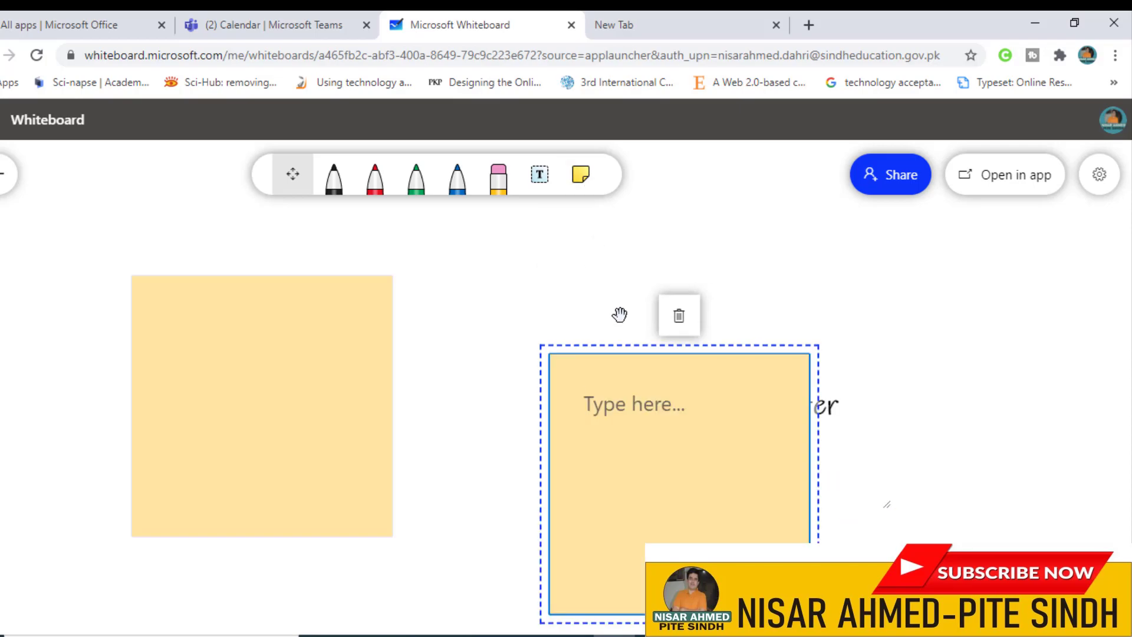
drag(552, 340, 879, 301)
click(447, 302)
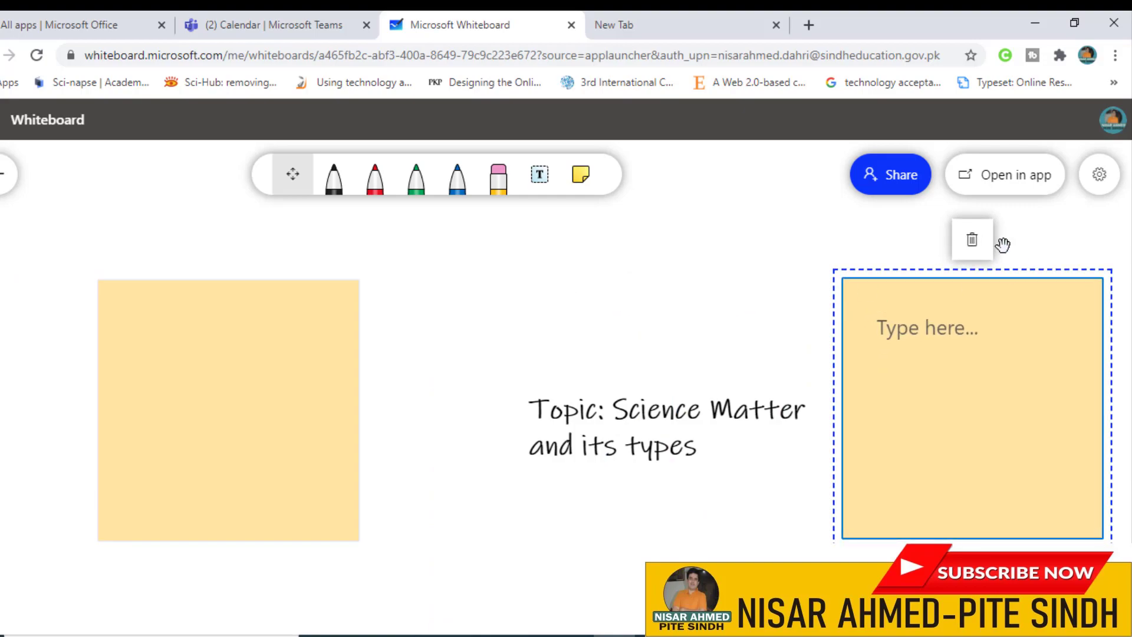
click(973, 238)
Step: Delete the topic text box and the last remaining sticky note
click(673, 402)
click(678, 343)
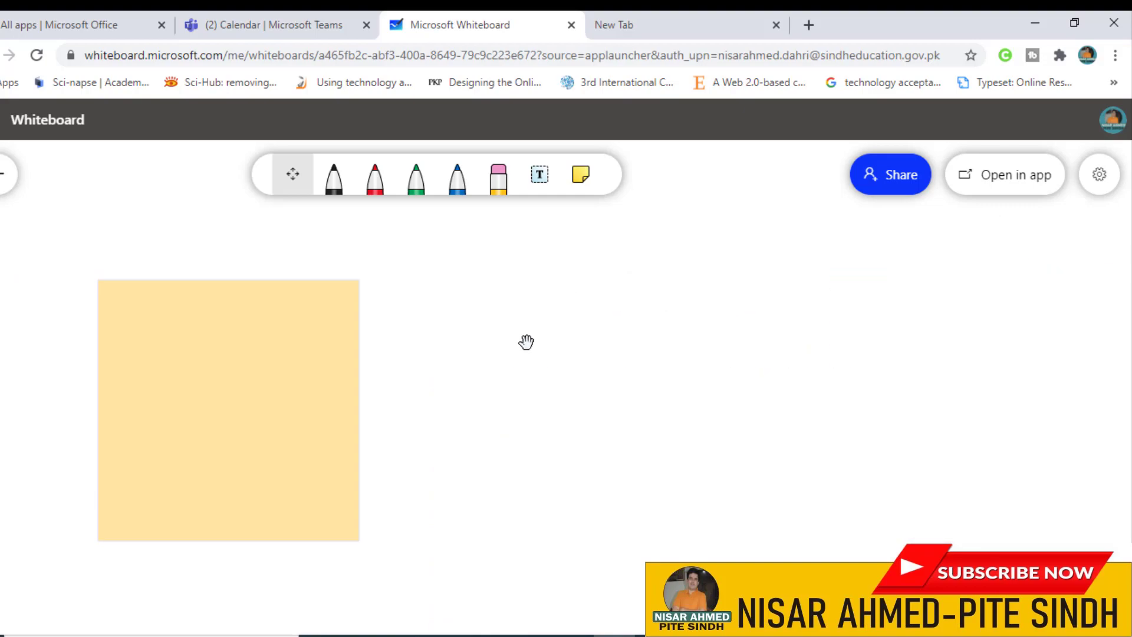
click(217, 283)
click(236, 249)
click(355, 285)
click(228, 240)
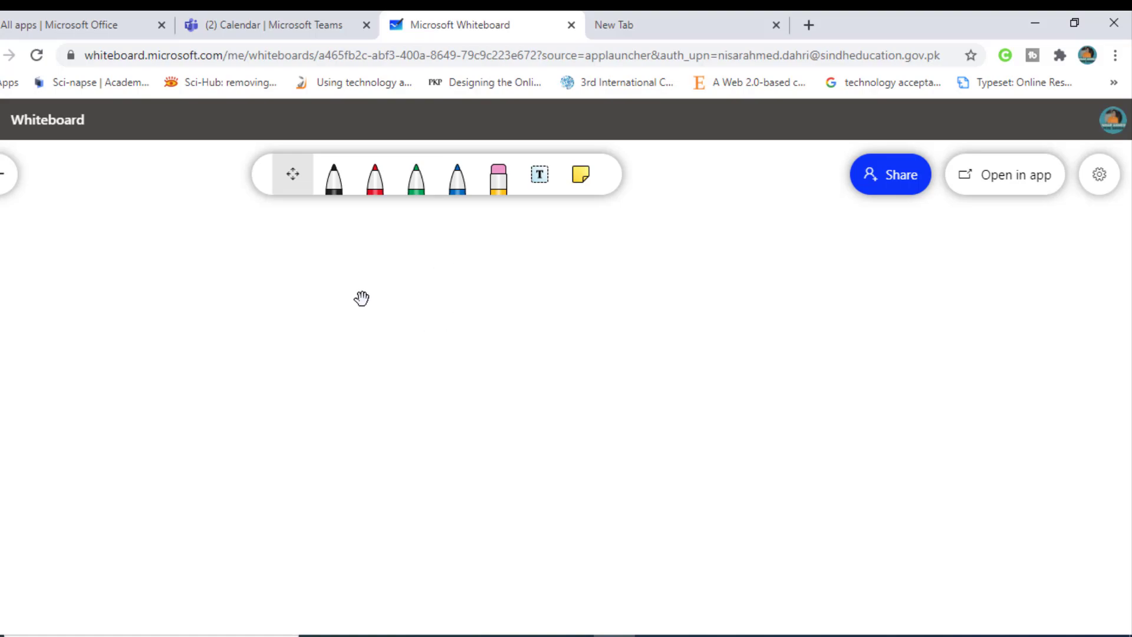
Step: Handwrite (a+b)² in green ink on the board
click(377, 188)
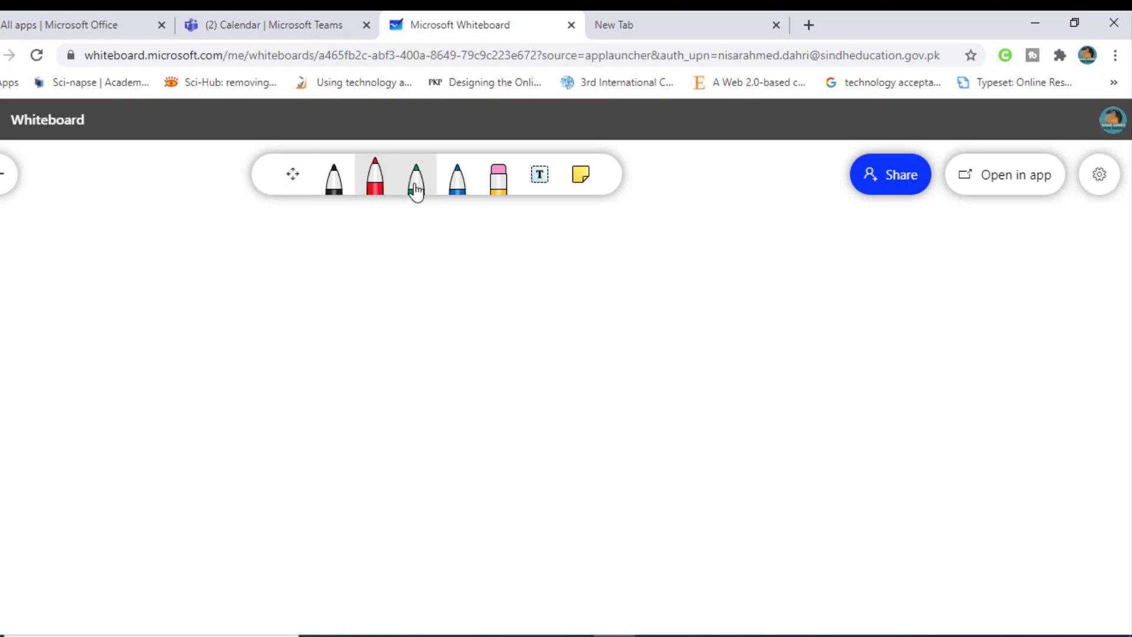
click(416, 189)
mouse_move(256, 371)
mouse_down()
mouse_move(278, 399)
mouse_move(291, 384)
mouse_up()
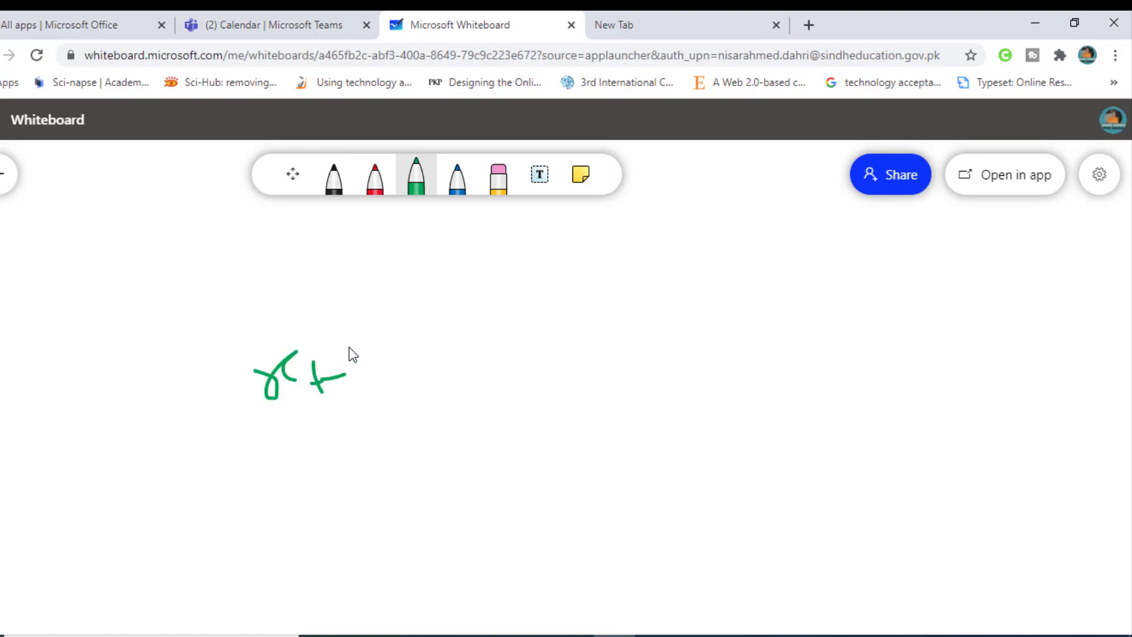
mouse_move(400, 429)
mouse_down()
mouse_move(419, 455)
mouse_move(430, 448)
mouse_up()
drag(517, 426, 499, 435)
drag(531, 387, 535, 441)
drag(334, 426, 412, 487)
drag(527, 361, 562, 375)
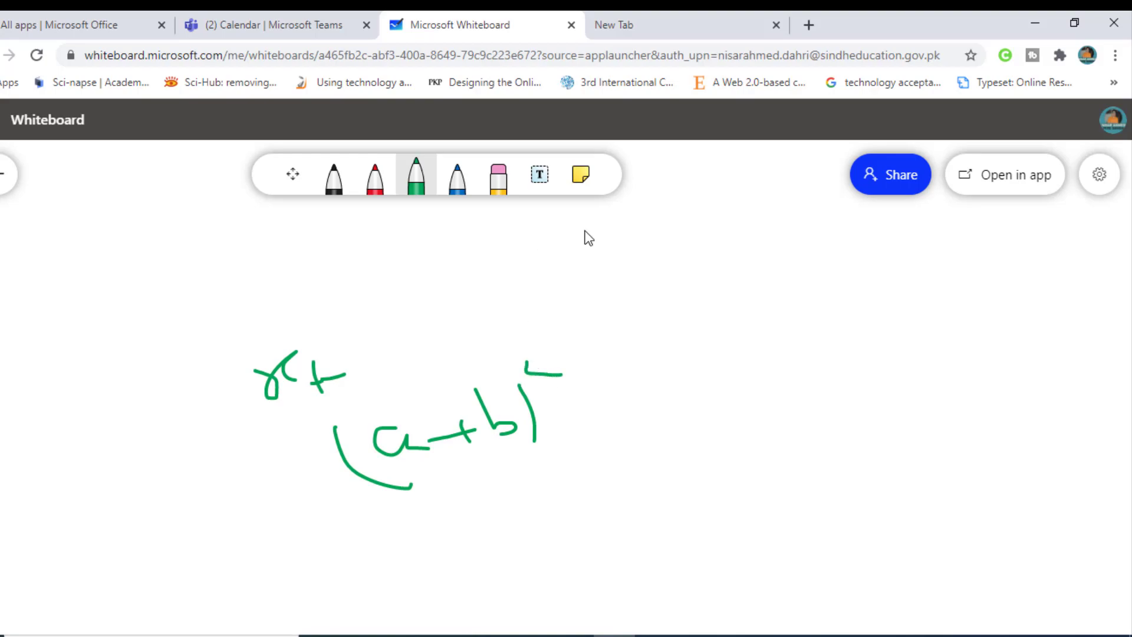
drag(532, 371, 535, 373)
Step: Write = a²+2ab+b² in green, underline the expansion, and circle (a+b)² in blue
drag(572, 413, 597, 407)
drag(671, 401, 702, 417)
mouse_move(672, 365)
mouse_down()
mouse_move(780, 381)
mouse_move(773, 389)
mouse_move(901, 362)
mouse_up()
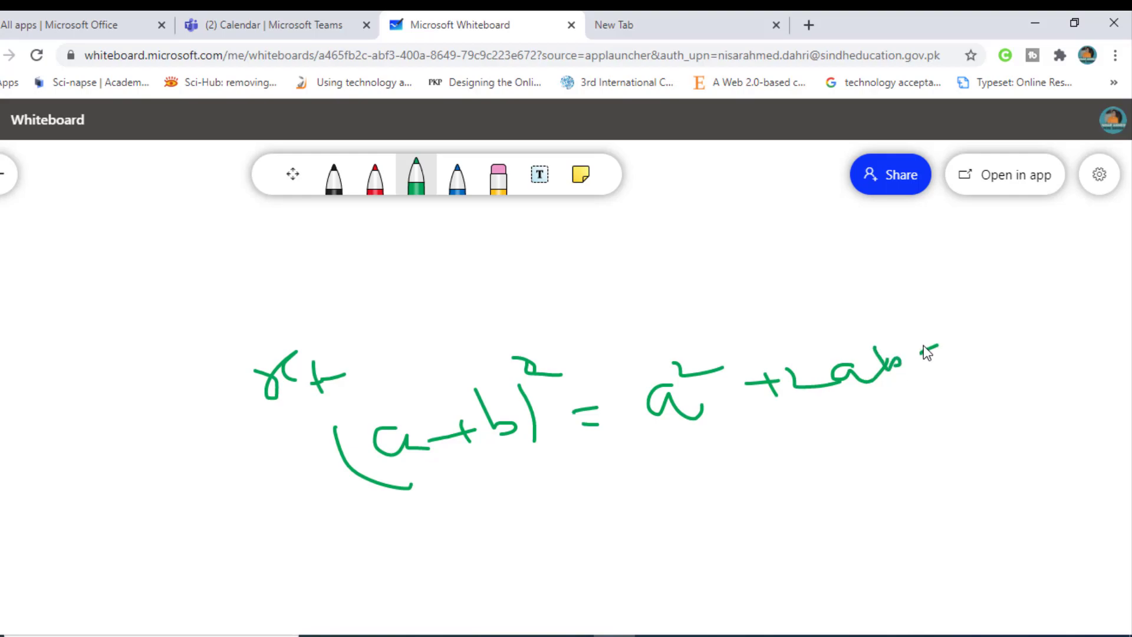
mouse_move(951, 304)
mouse_down()
mouse_move(987, 342)
mouse_move(976, 309)
mouse_move(1028, 312)
mouse_up()
drag(696, 447, 1070, 354)
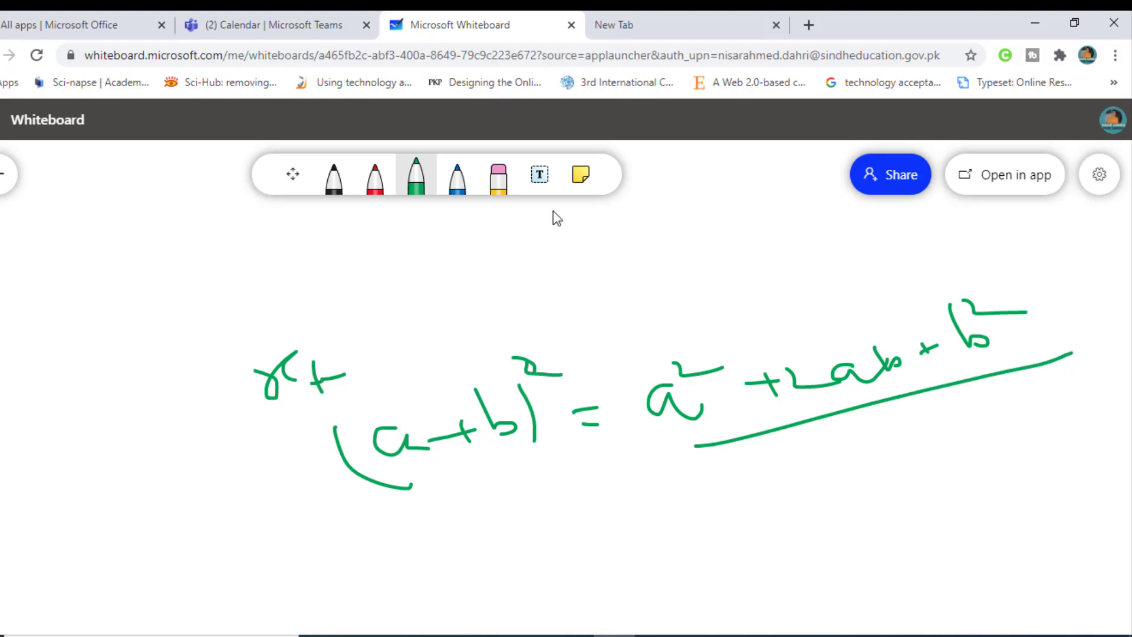
click(459, 180)
mouse_move(536, 308)
mouse_down()
mouse_move(392, 533)
mouse_move(576, 392)
mouse_move(531, 314)
mouse_up()
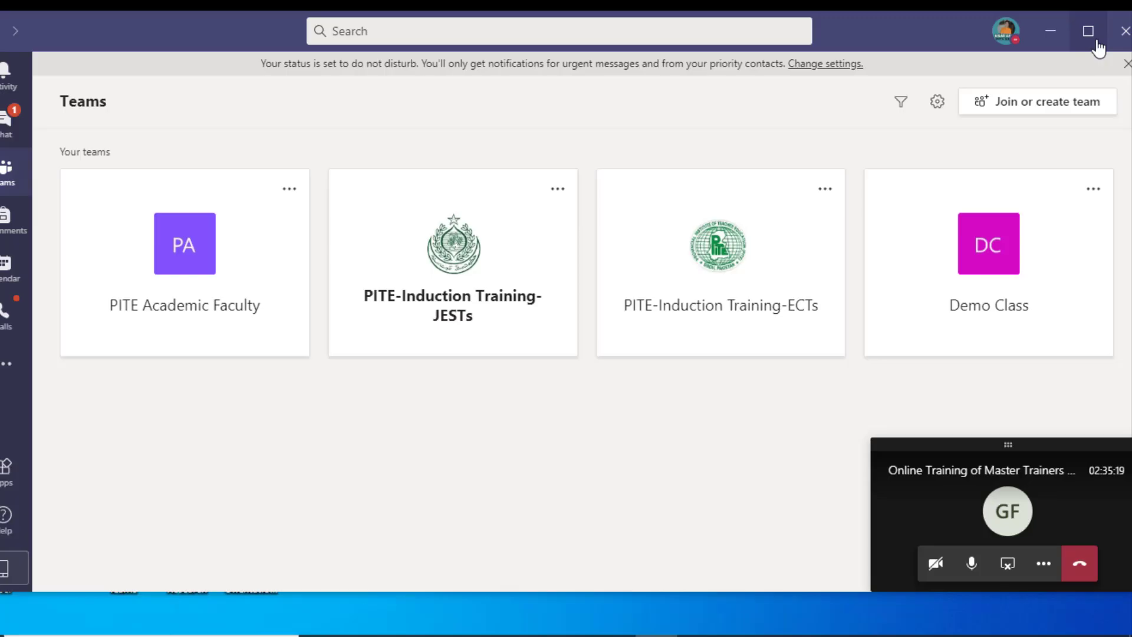
Step: Maximize the Teams desktop window showing PITE Academic Faculty, PITE-Induction Training and Demo Class teams
click(1089, 35)
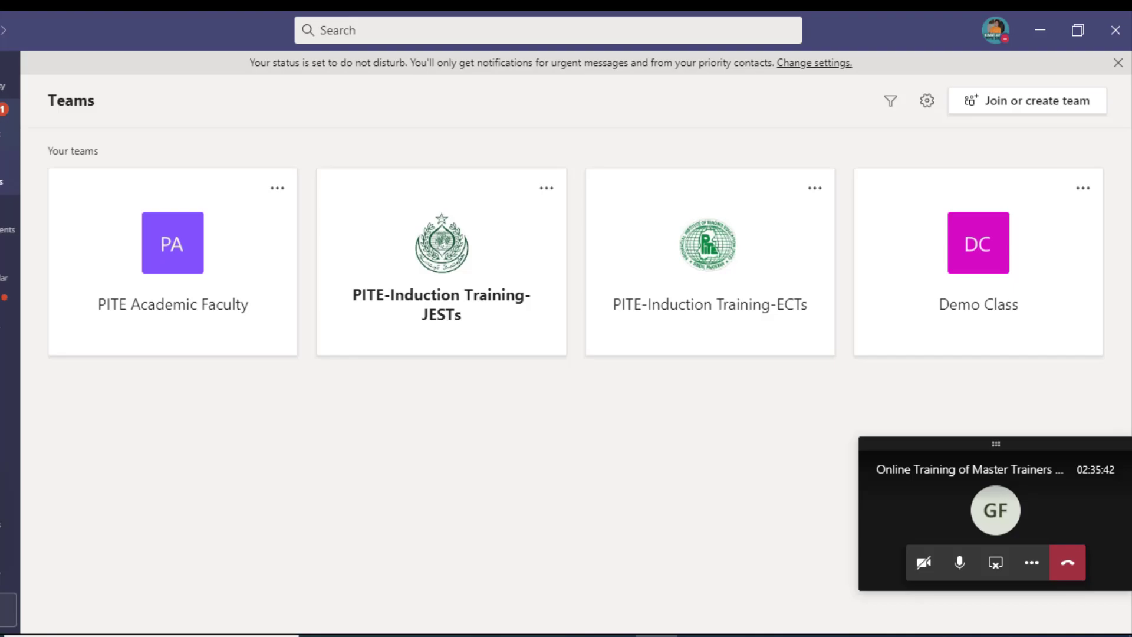
click(3, 123)
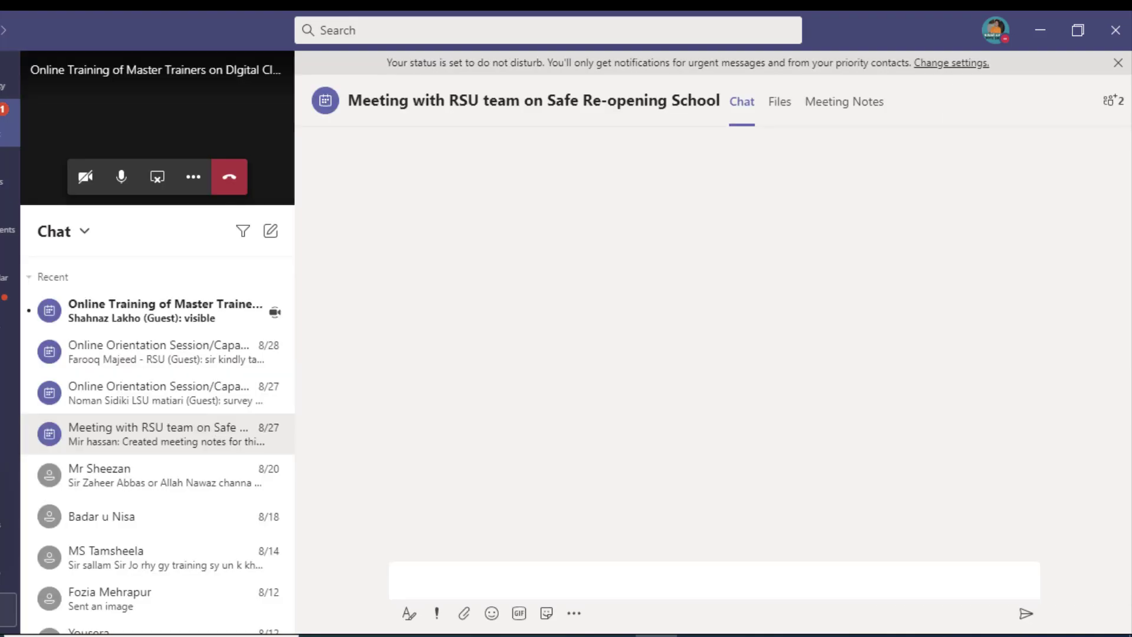
click(195, 325)
scroll(591, 327, up, 3)
scroll(591, 327, down, 2)
scroll(591, 327, up, 9)
scroll(591, 326, down, 7)
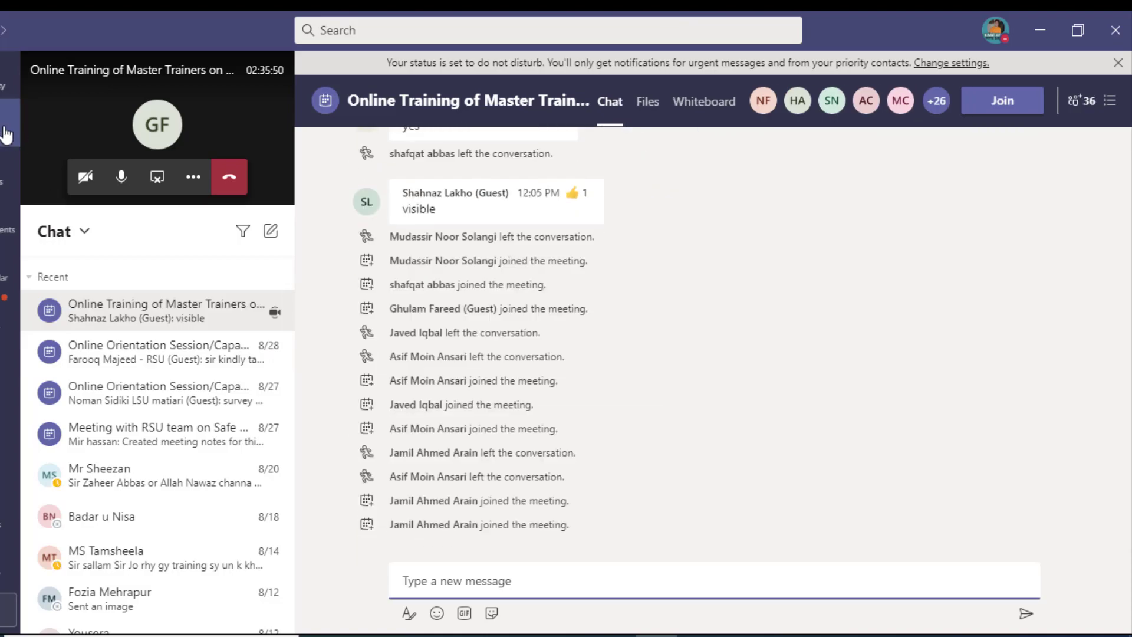
click(1, 175)
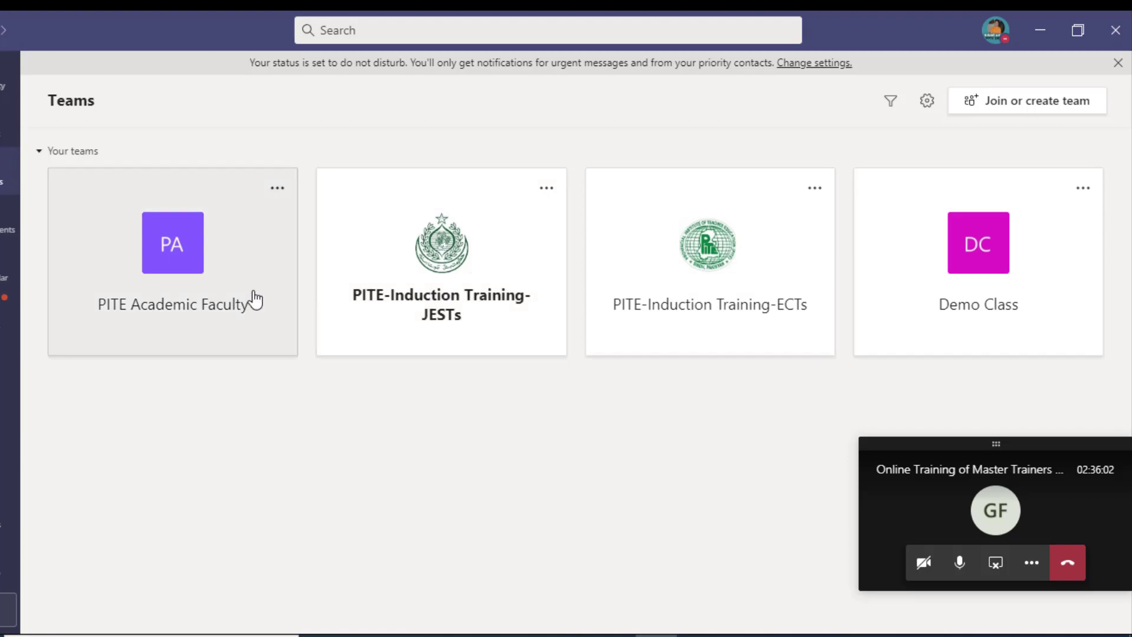
click(4, 233)
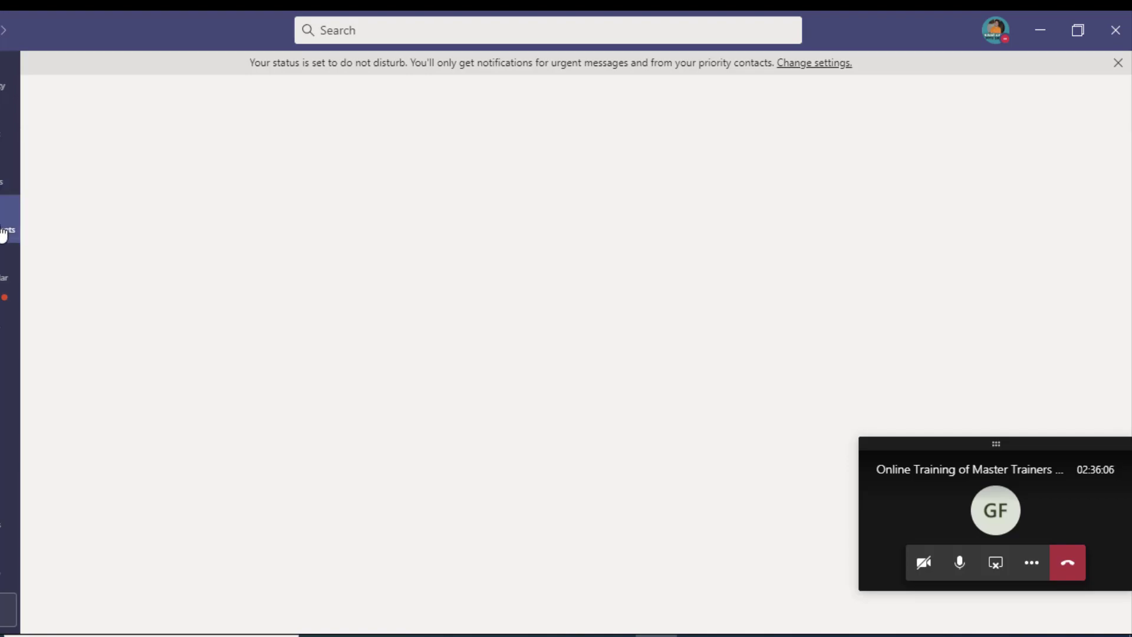
click(3, 272)
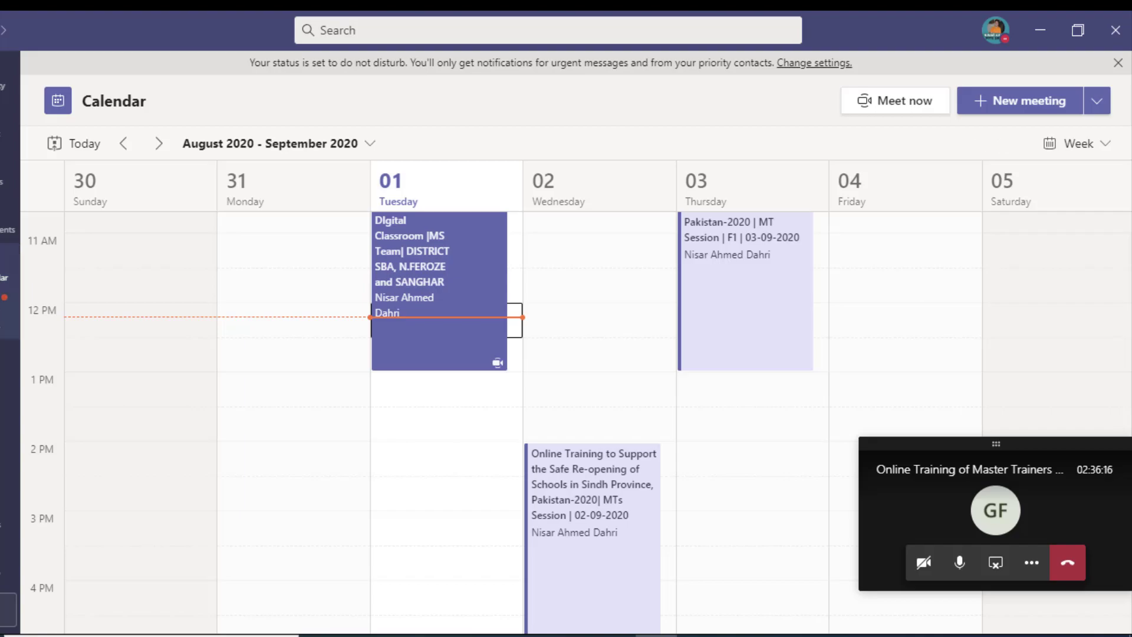
click(8, 315)
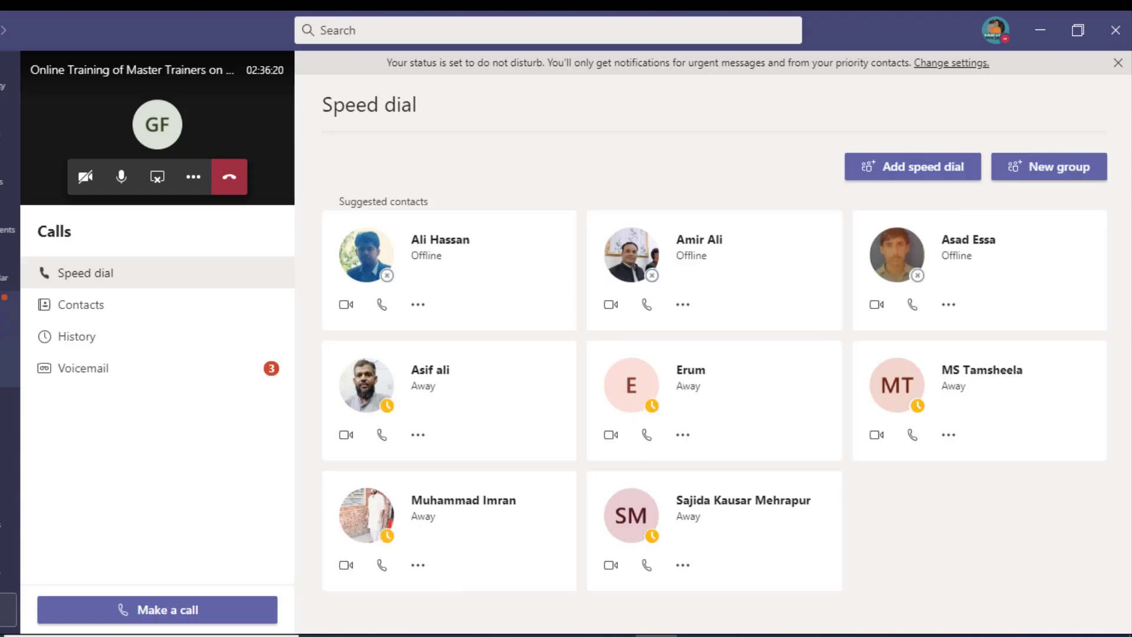
click(8, 363)
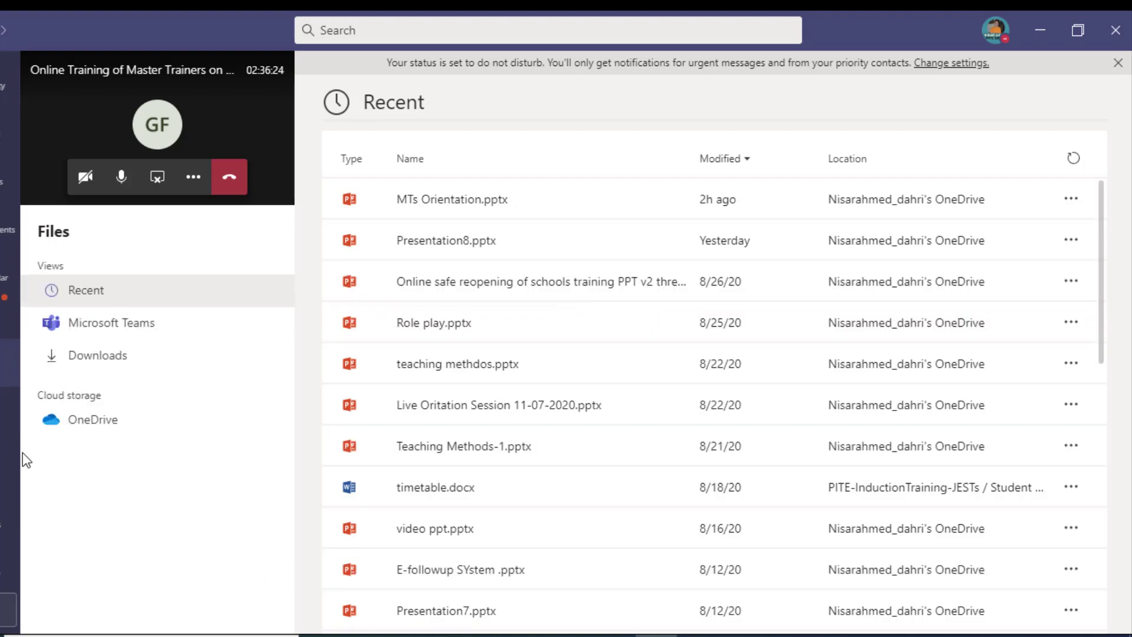
click(9, 412)
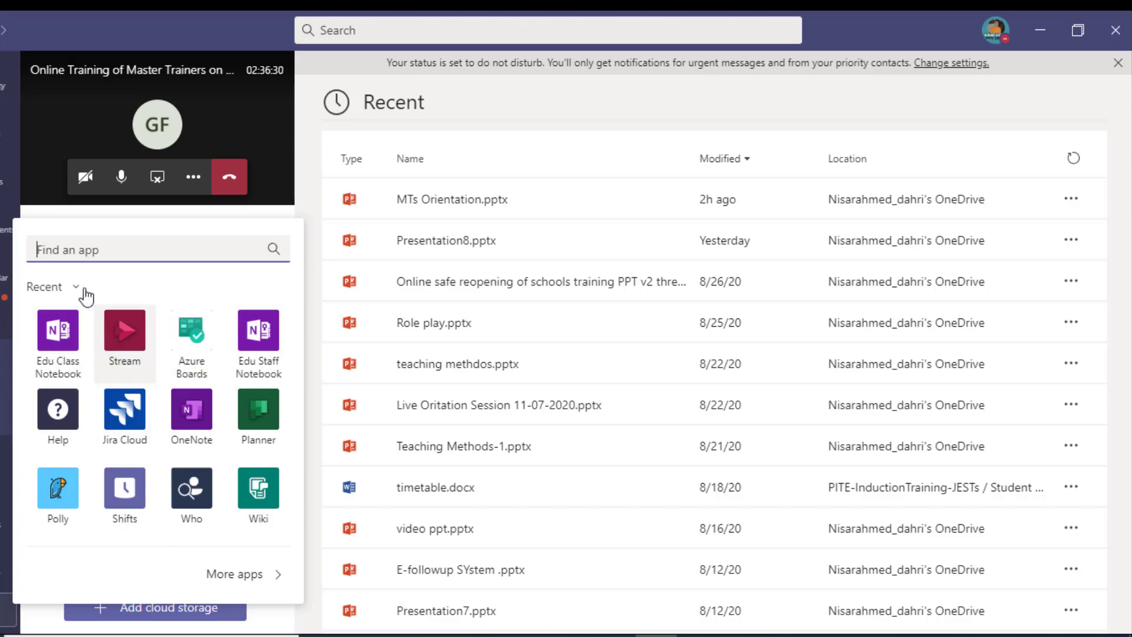
click(310, 192)
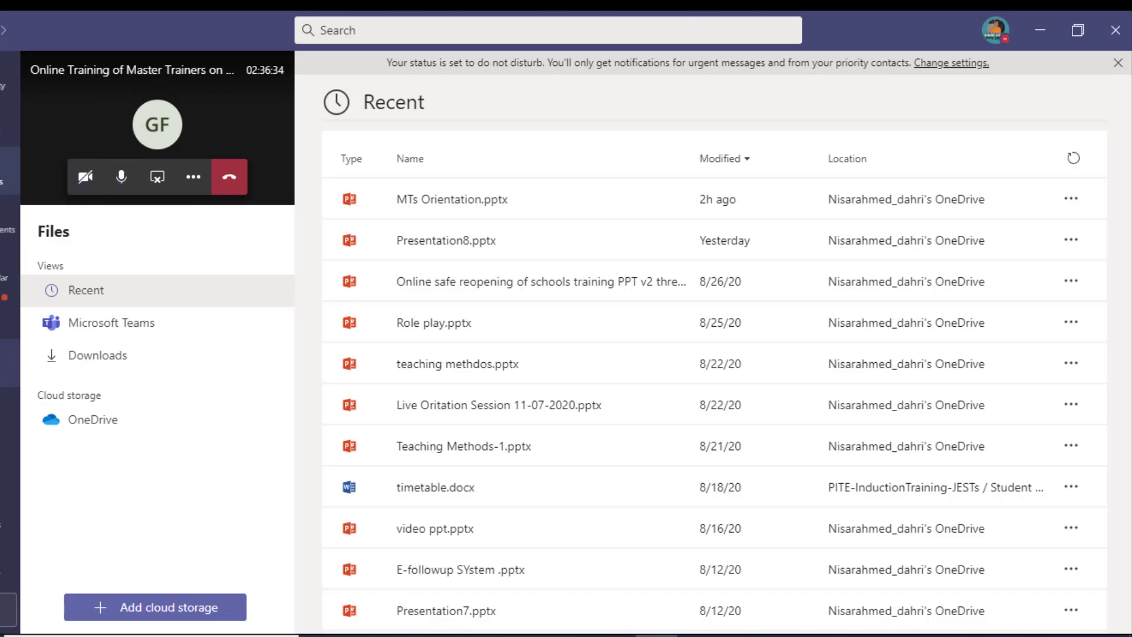
click(6, 171)
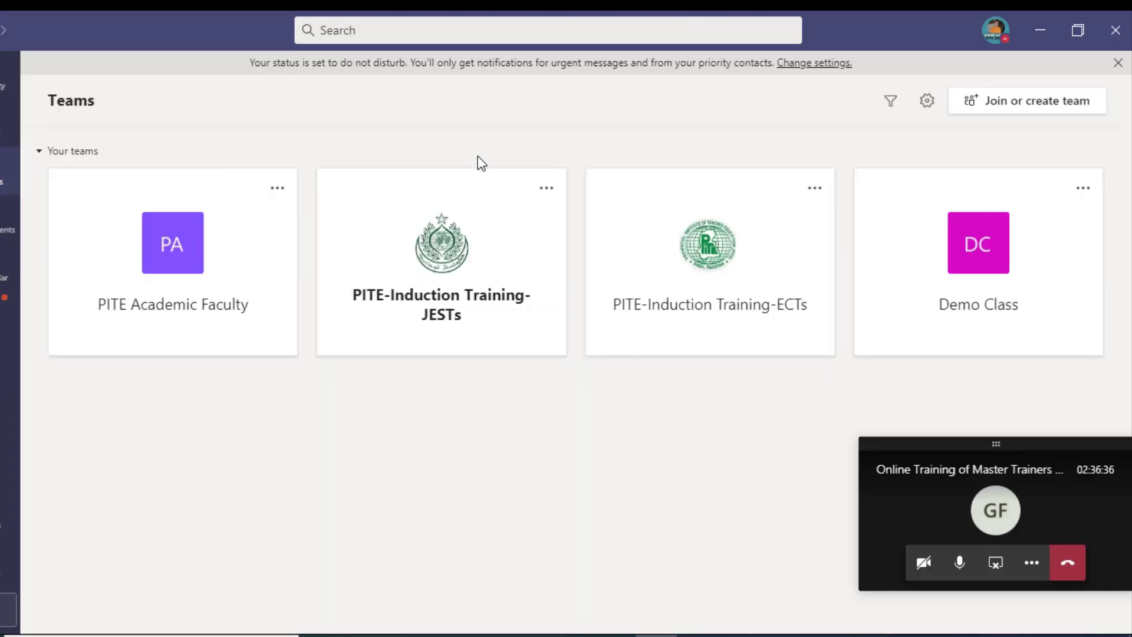
Step: Create a Class-type team named 'Grade-VI (Science Subject)' with no description, continuing to the student step
click(1084, 107)
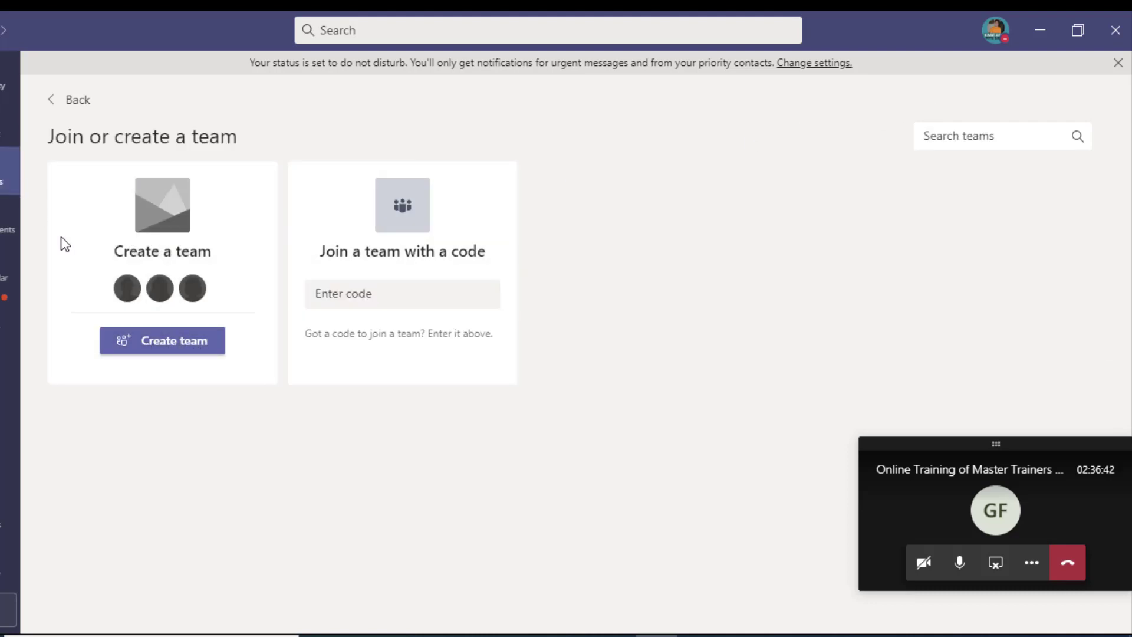
click(167, 349)
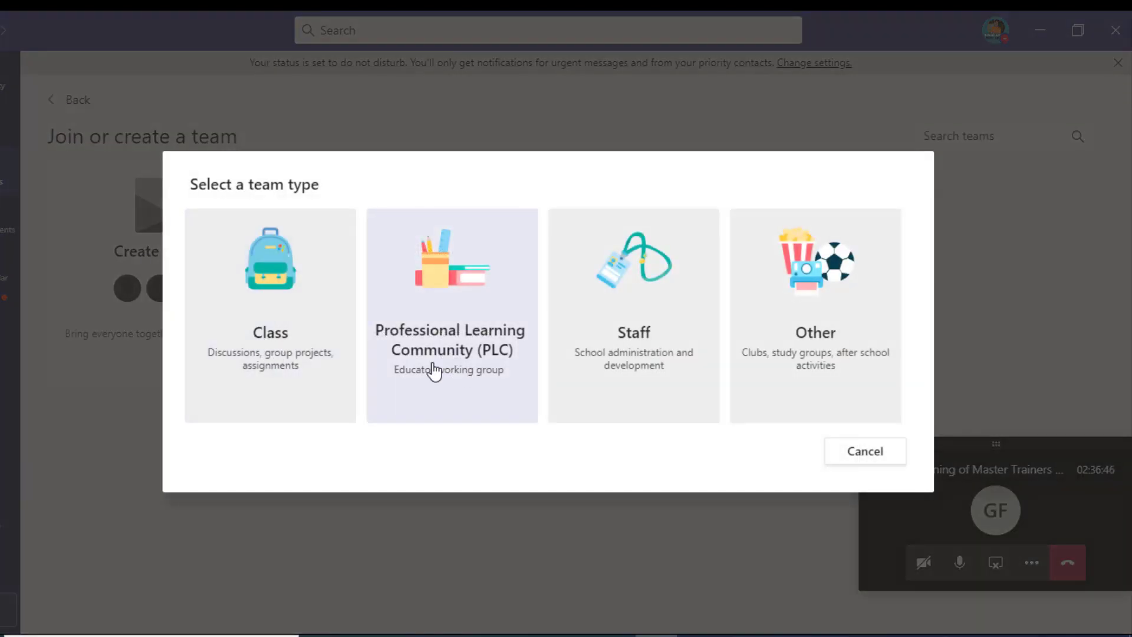
click(268, 335)
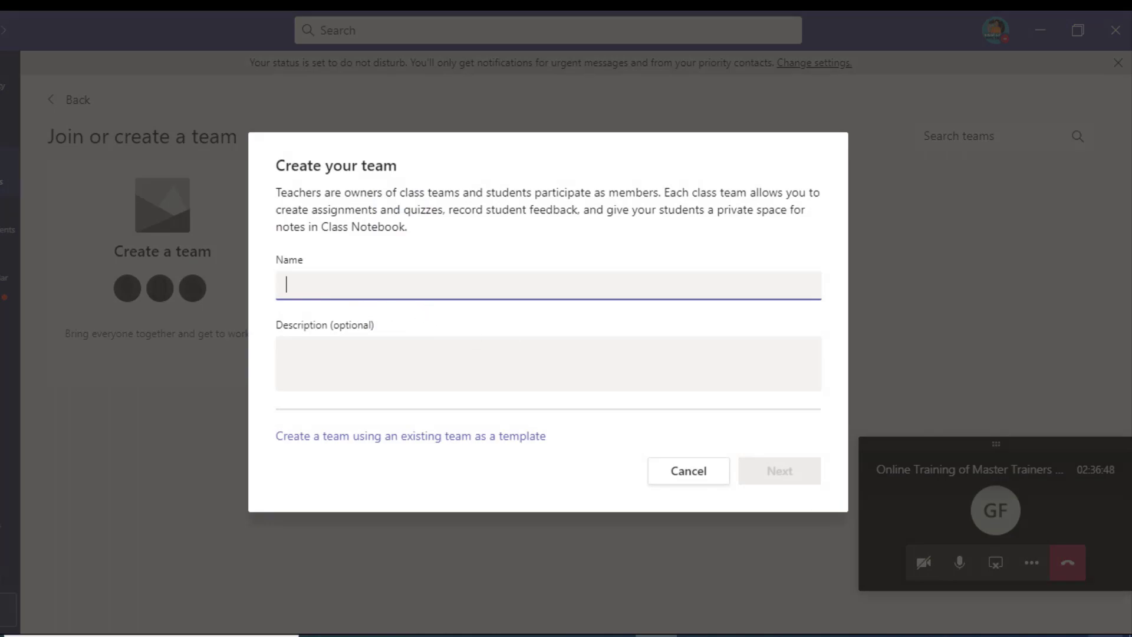
text(Grade-VI)
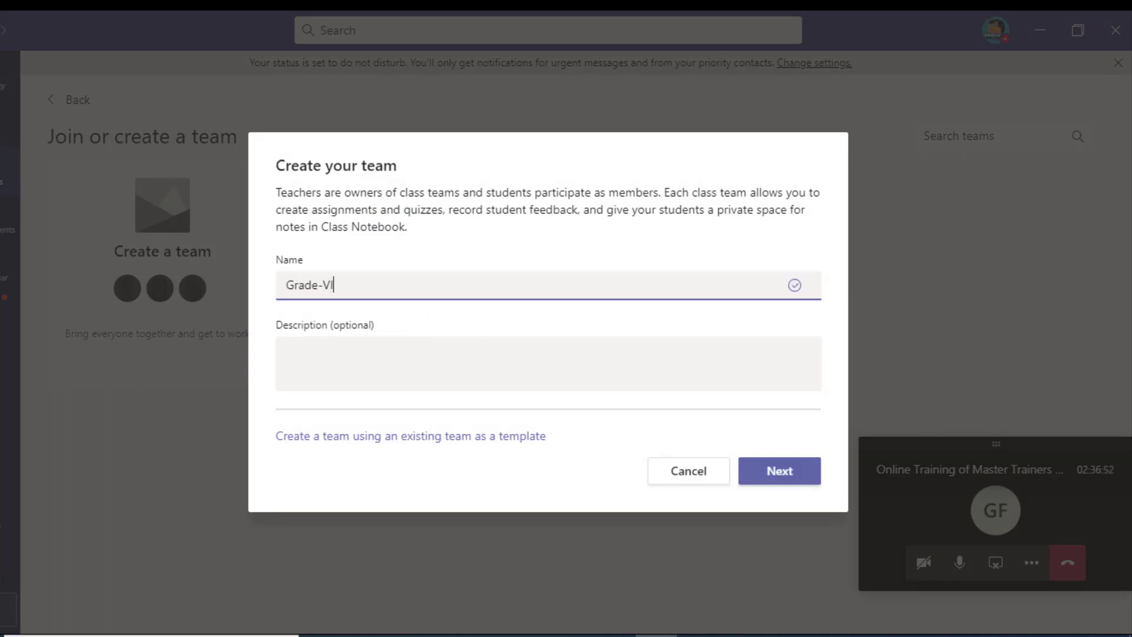
text( (Science Subject))
click(329, 354)
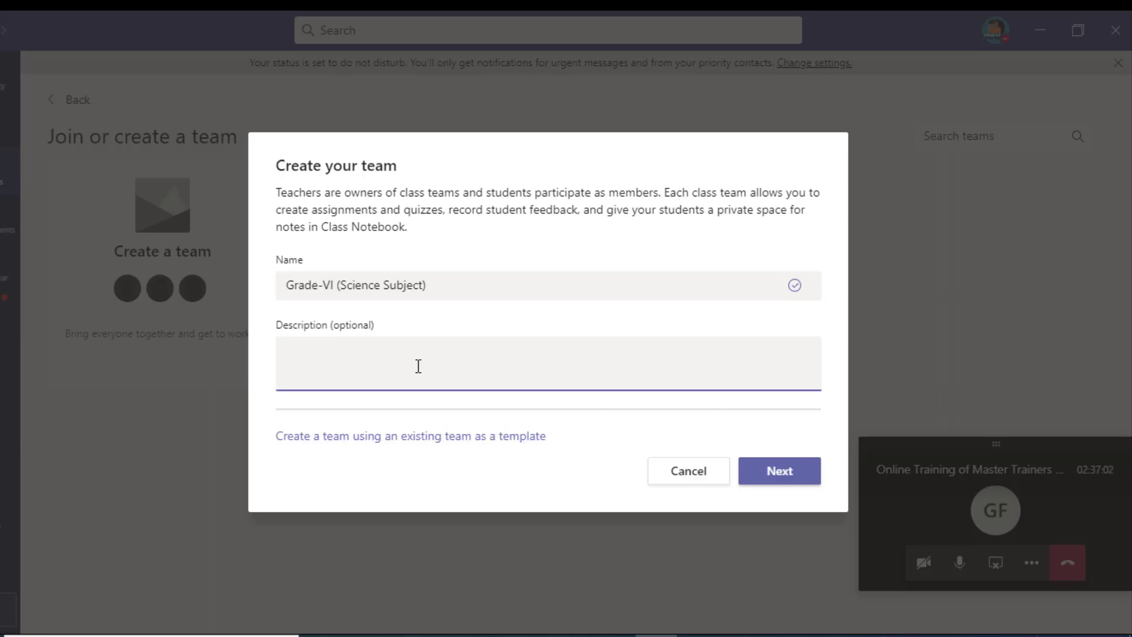
click(771, 479)
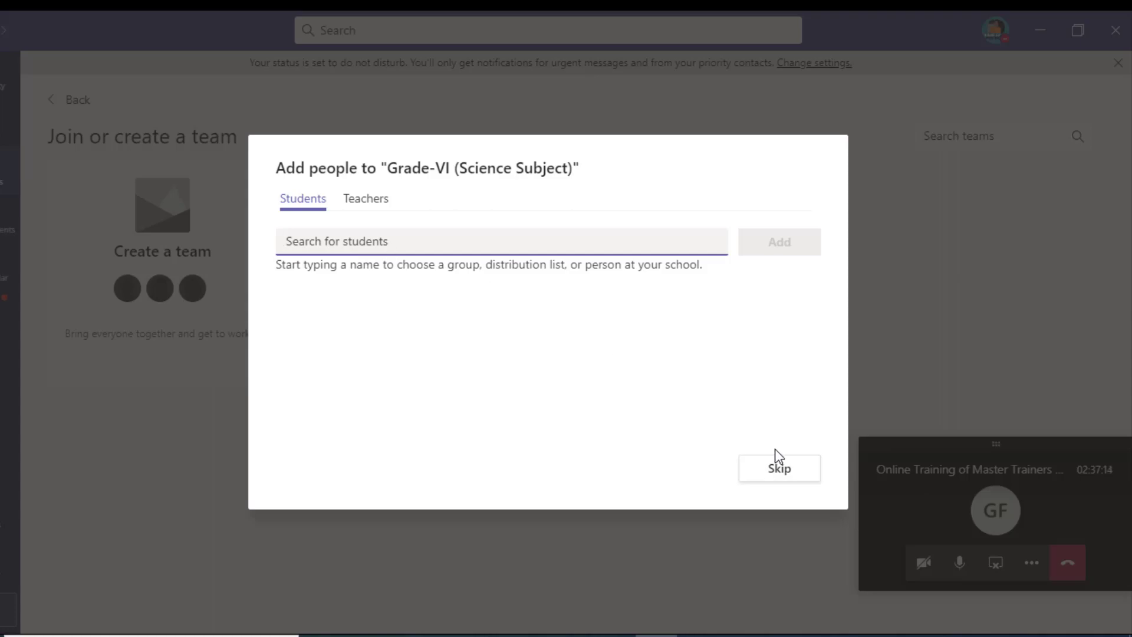
Step: Switch back and forth between the Students and Teachers tabs of the Add people dialog
click(362, 200)
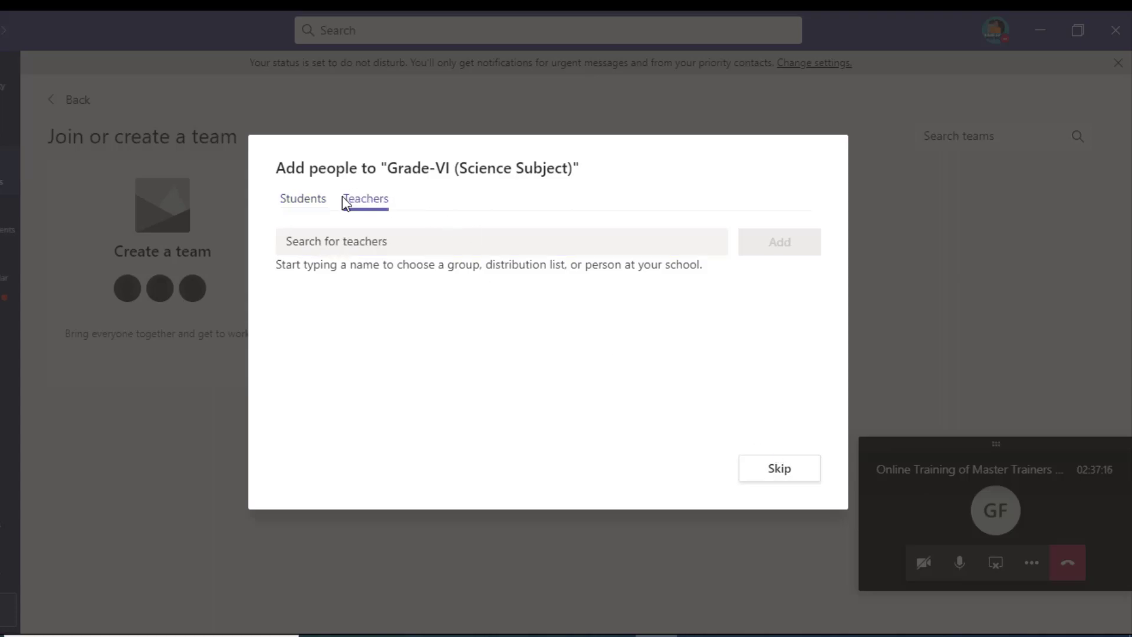
click(319, 207)
click(374, 207)
click(341, 238)
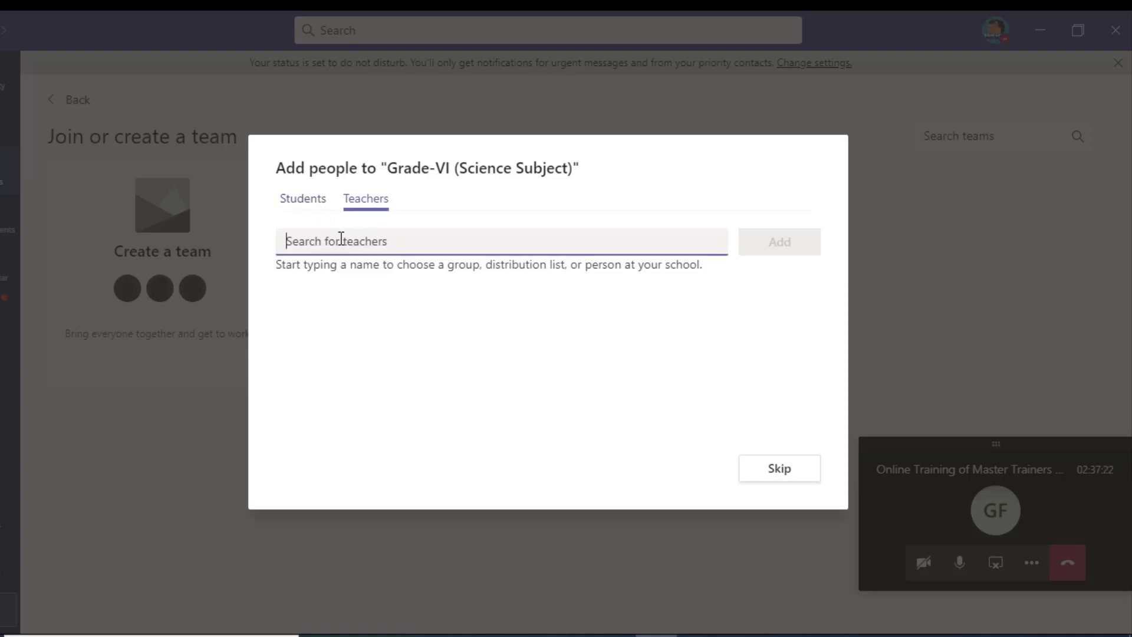
click(311, 208)
Step: Search 'pite.dah' and 'pite.de', pick both suggested students and add them to the team
click(312, 236)
text(pi)
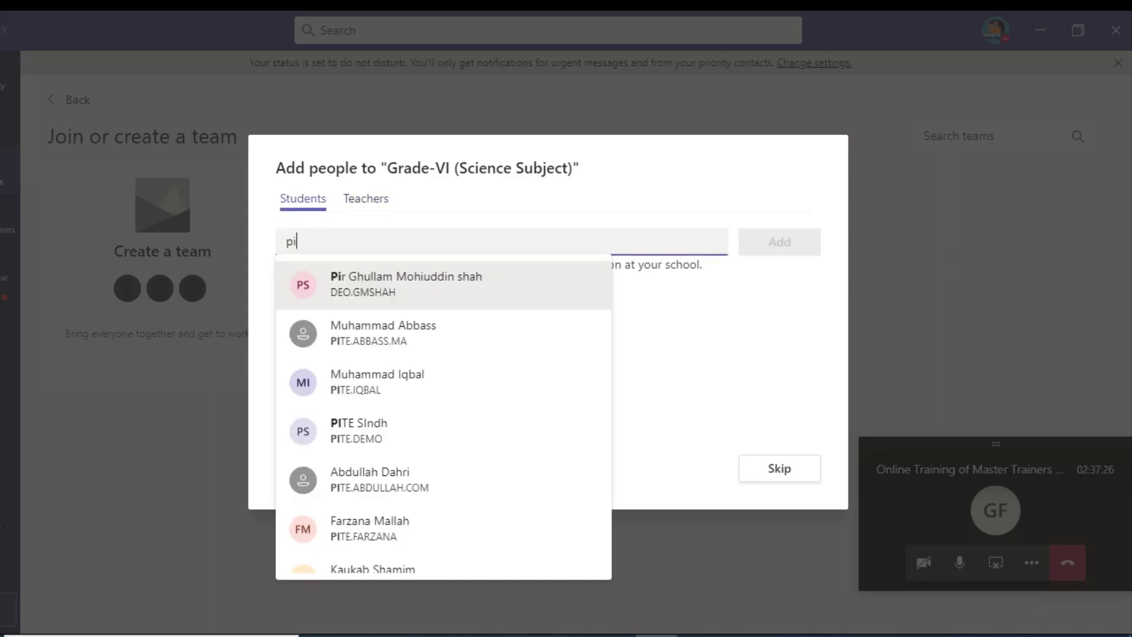
text(te.dah)
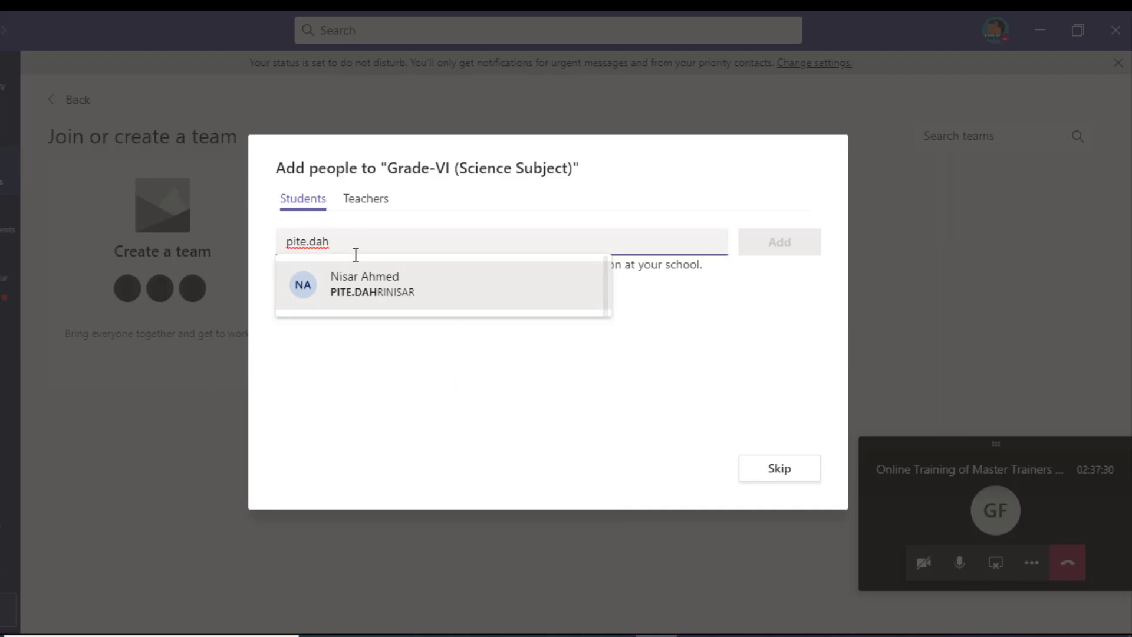
click(366, 289)
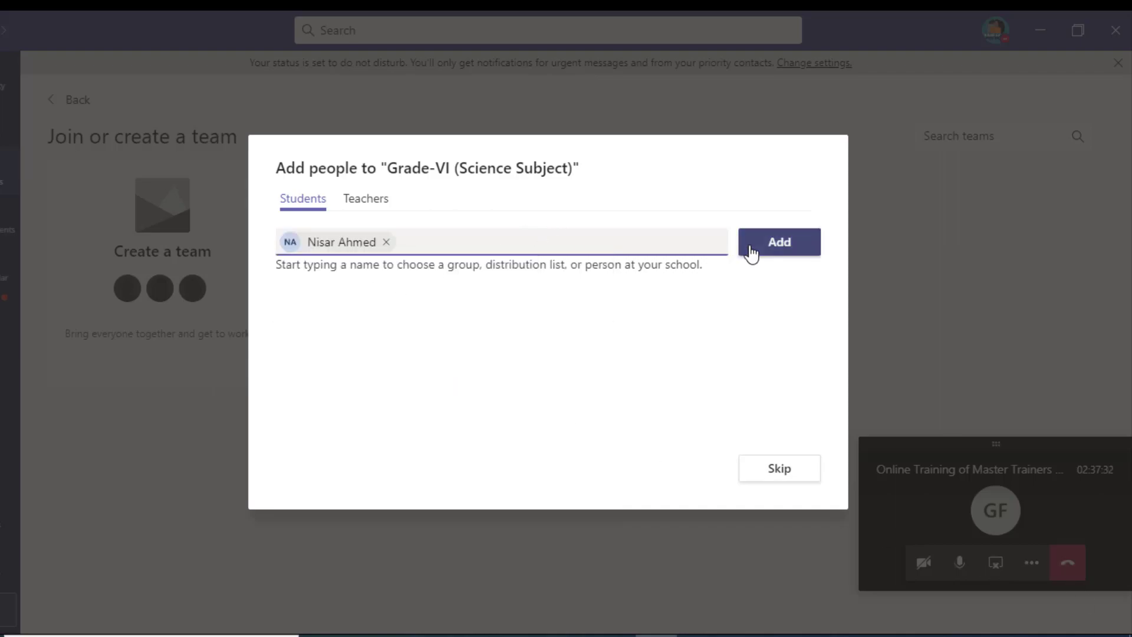
text(pite.)
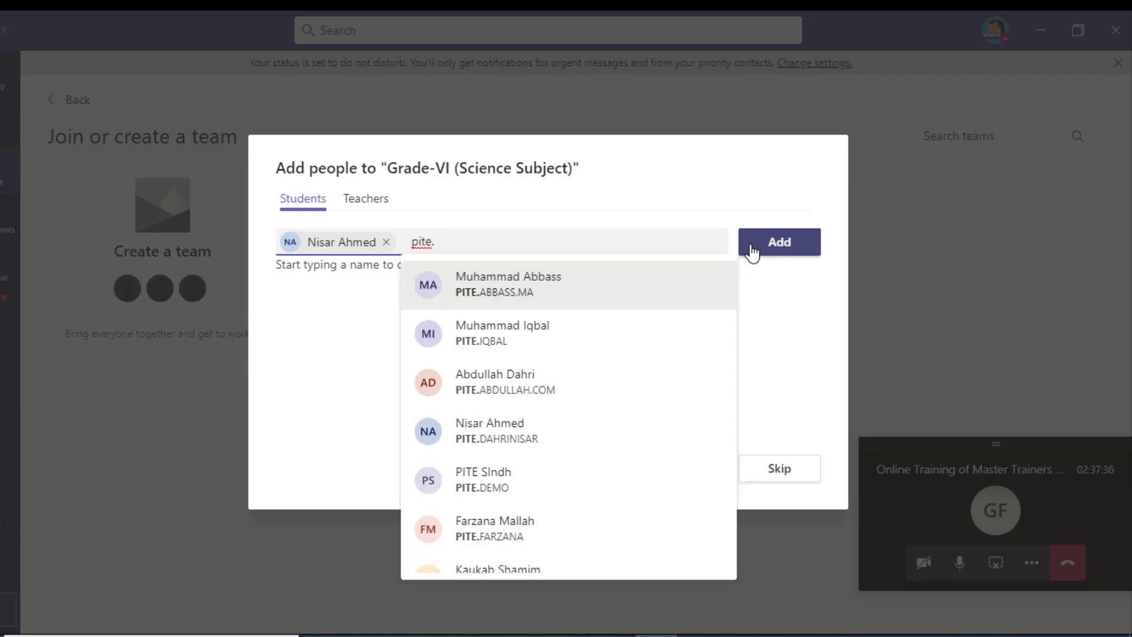
text(de)
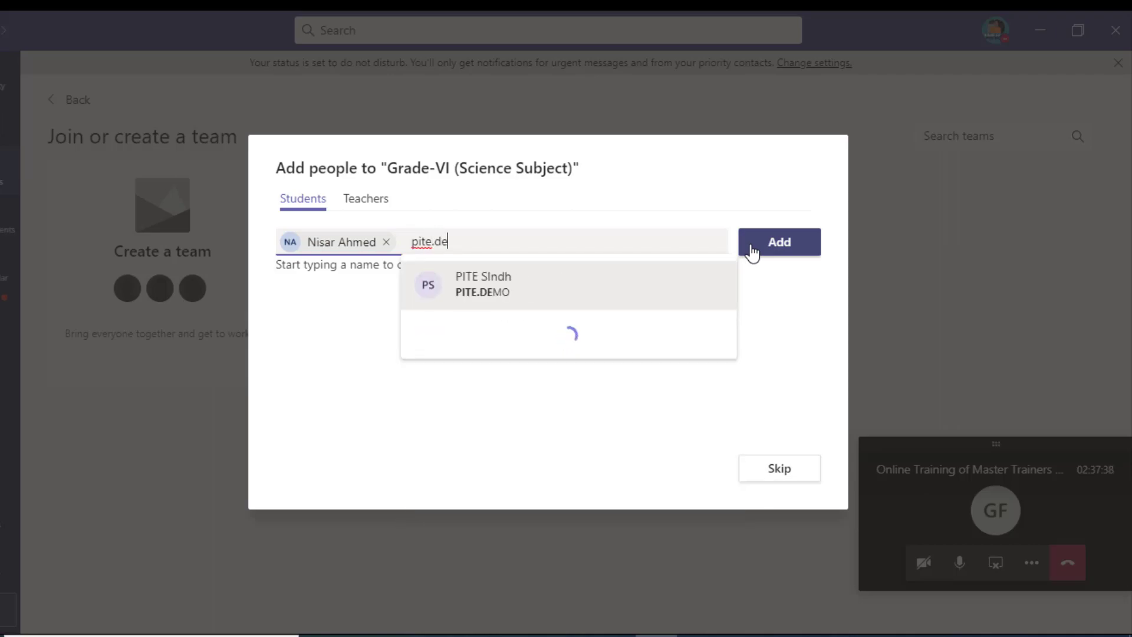
click(493, 282)
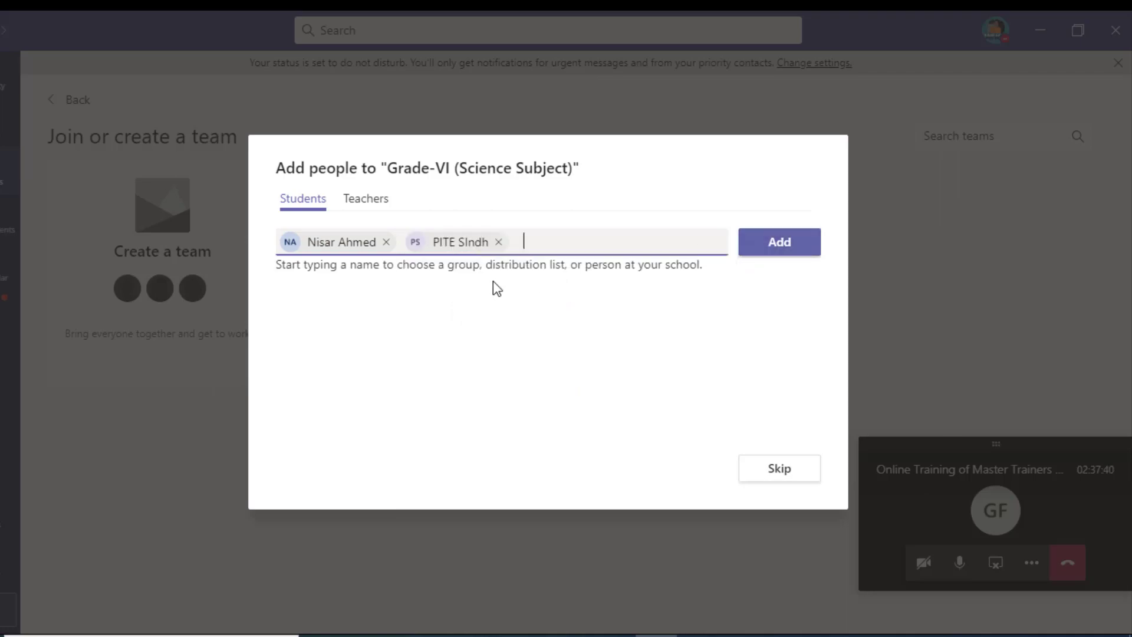
click(789, 247)
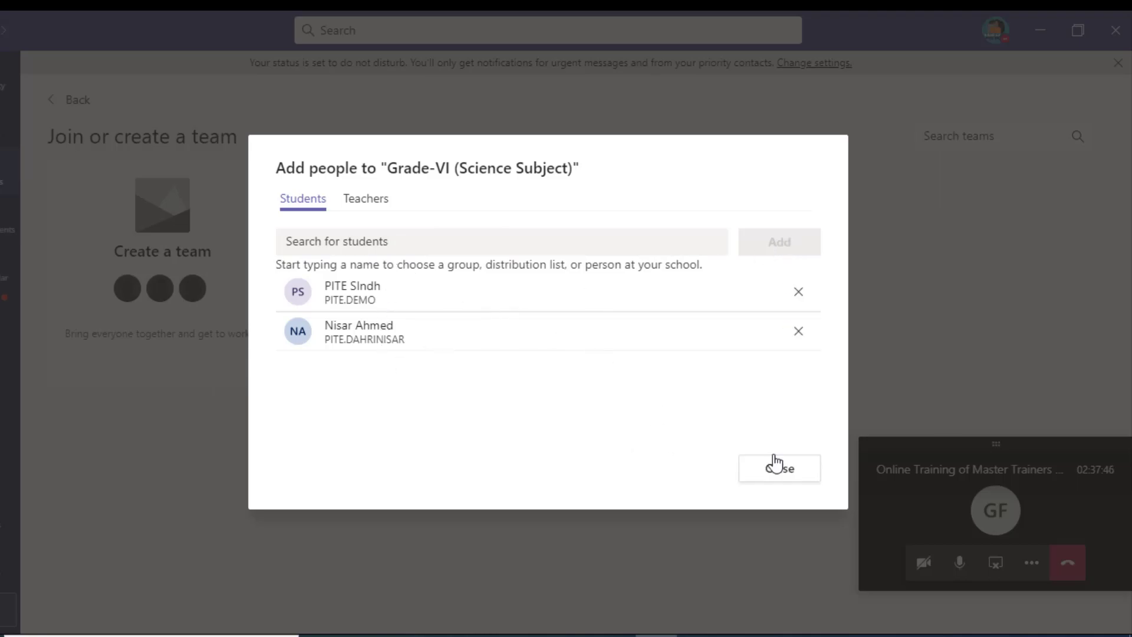
click(370, 202)
click(381, 248)
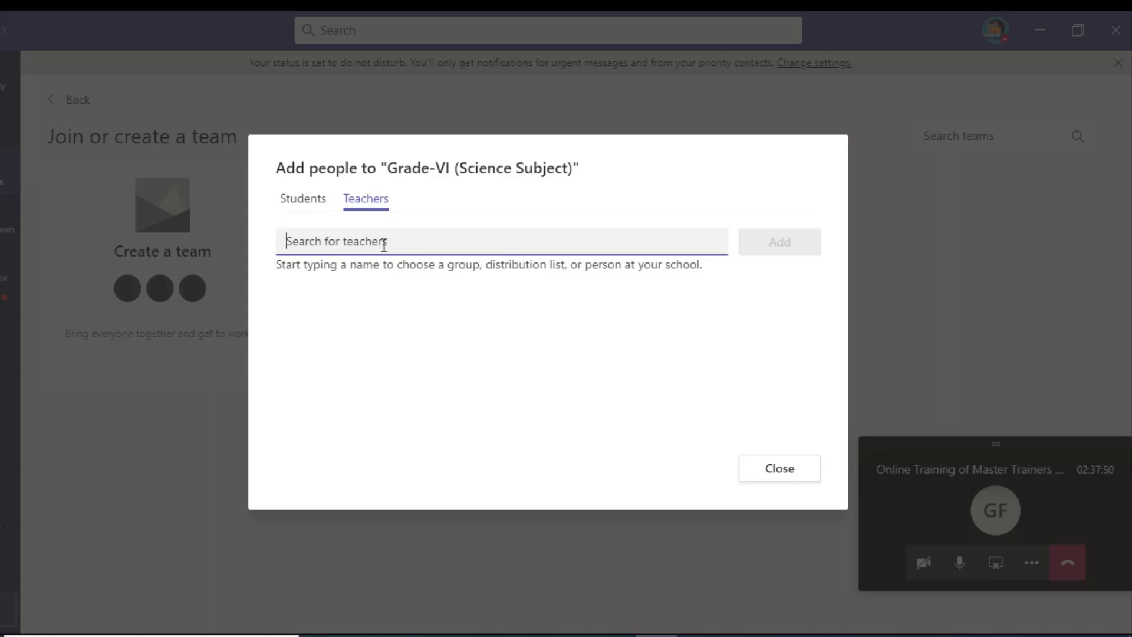
text(nisa)
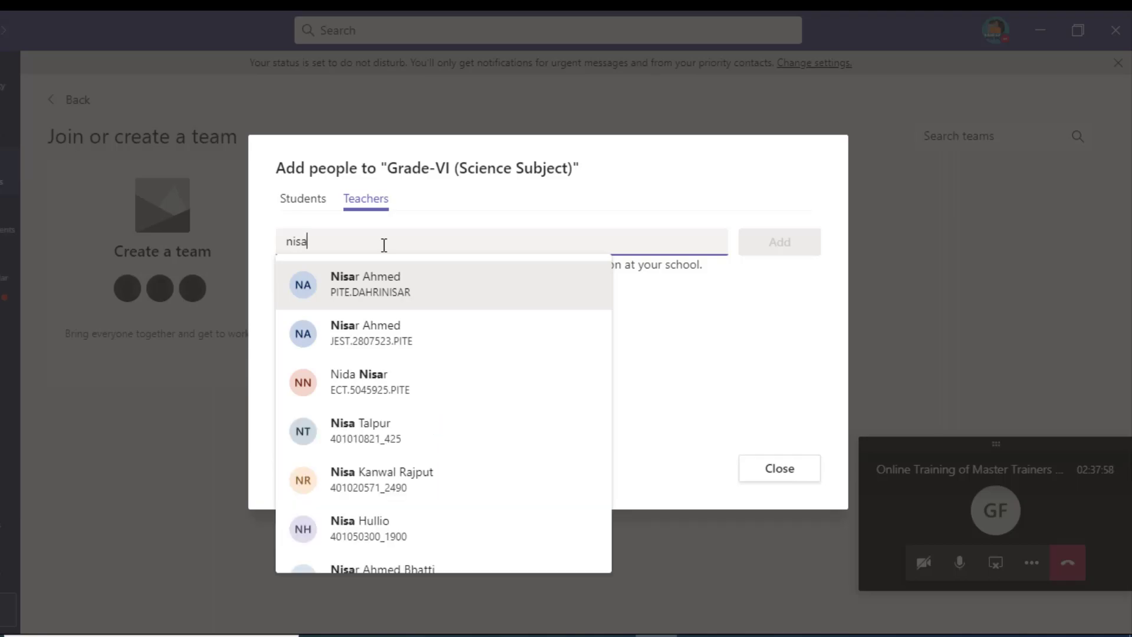
text(r.)
key(BackSpace)
key(BackSpace)
key(BackSpace)
key(BackSpace)
key(BackSpace)
key(BackSpace)
text(nisar)
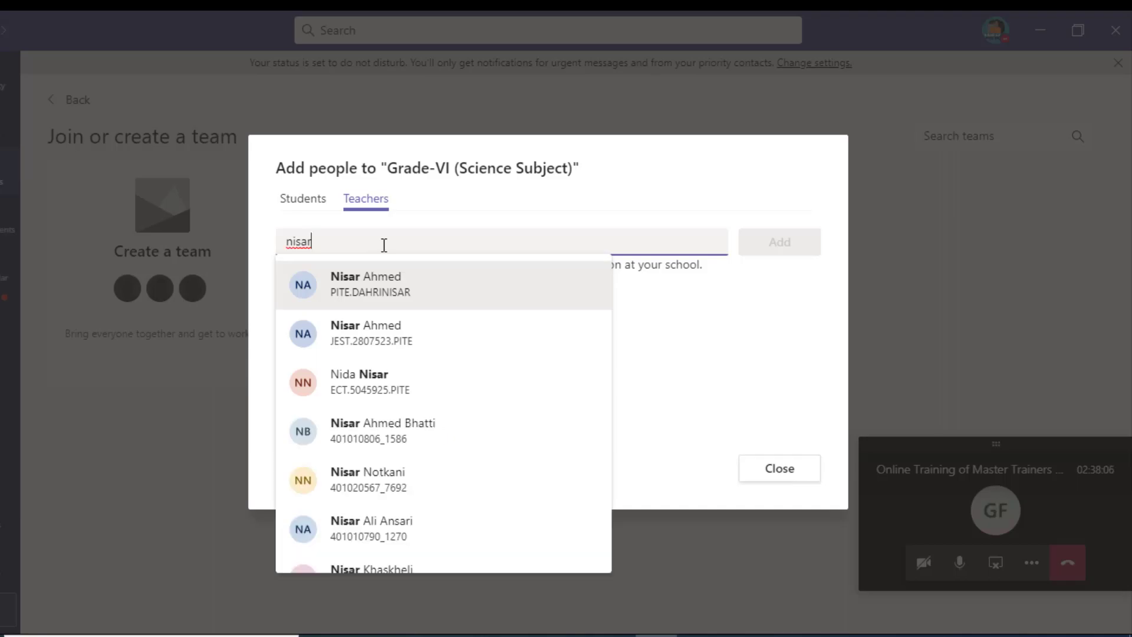
key(BackSpace)
key(BackSpace)
key(BackSpace)
key(BackSpace)
key(BackSpace)
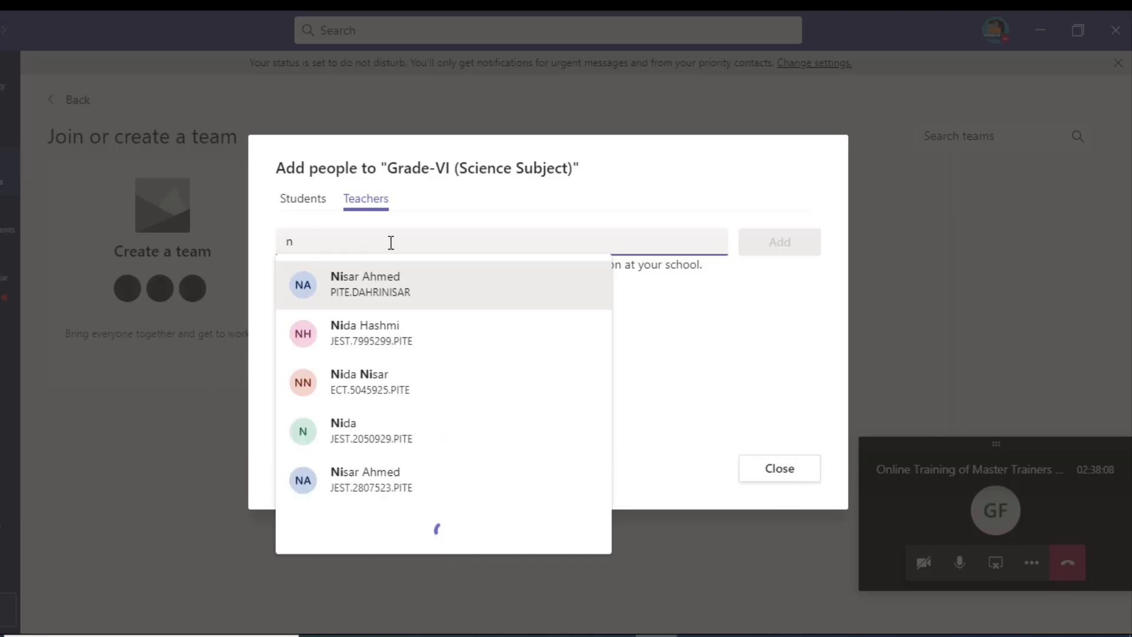
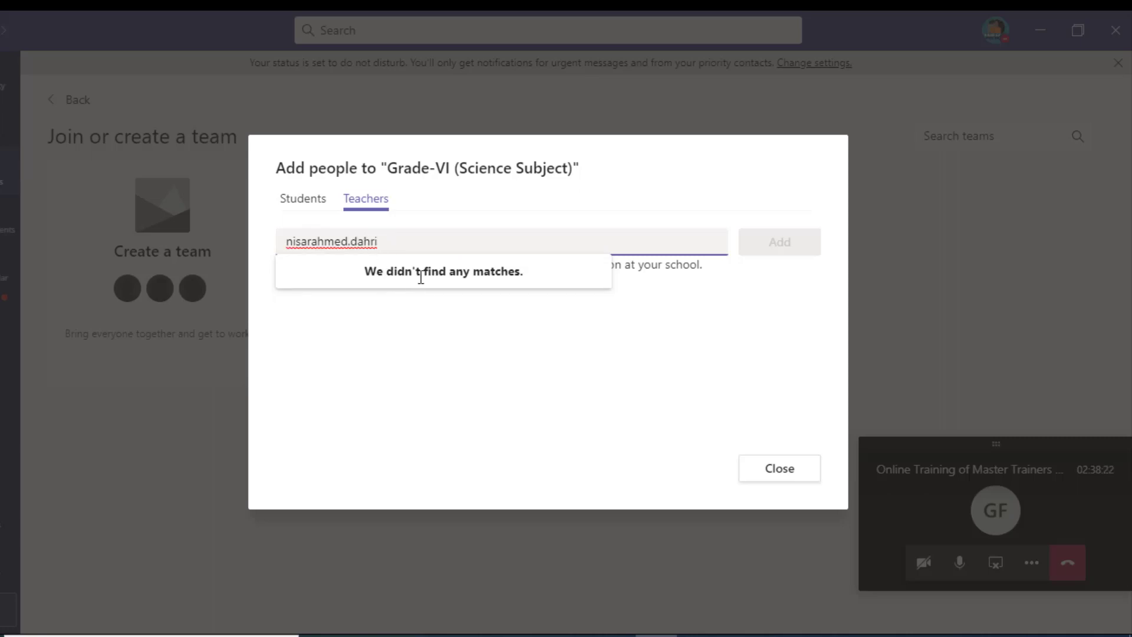
click(764, 466)
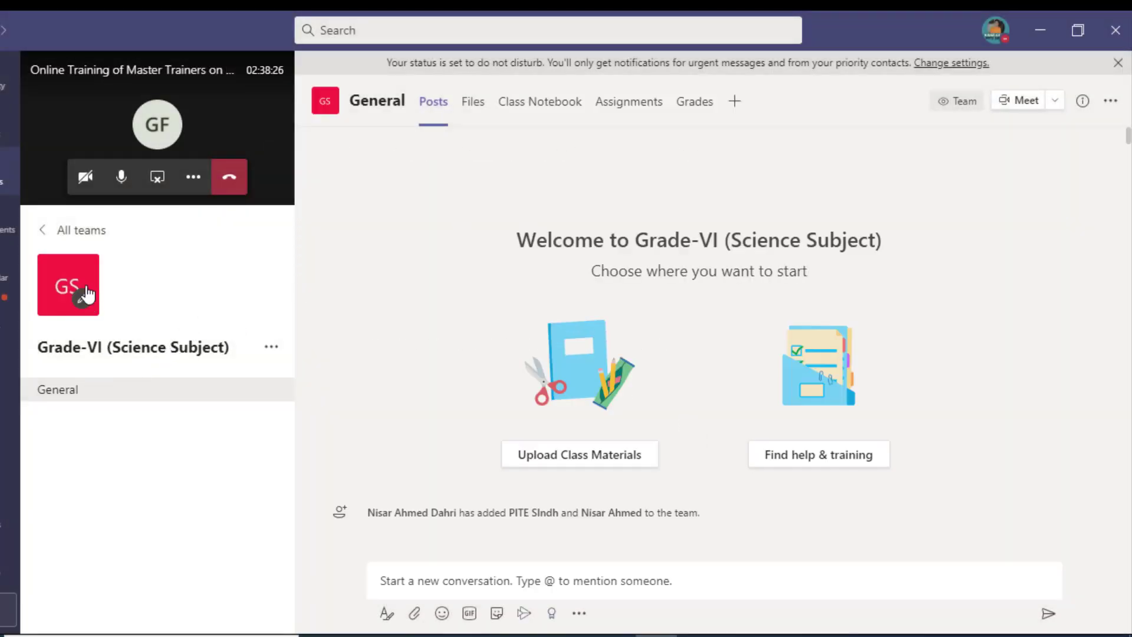
click(87, 233)
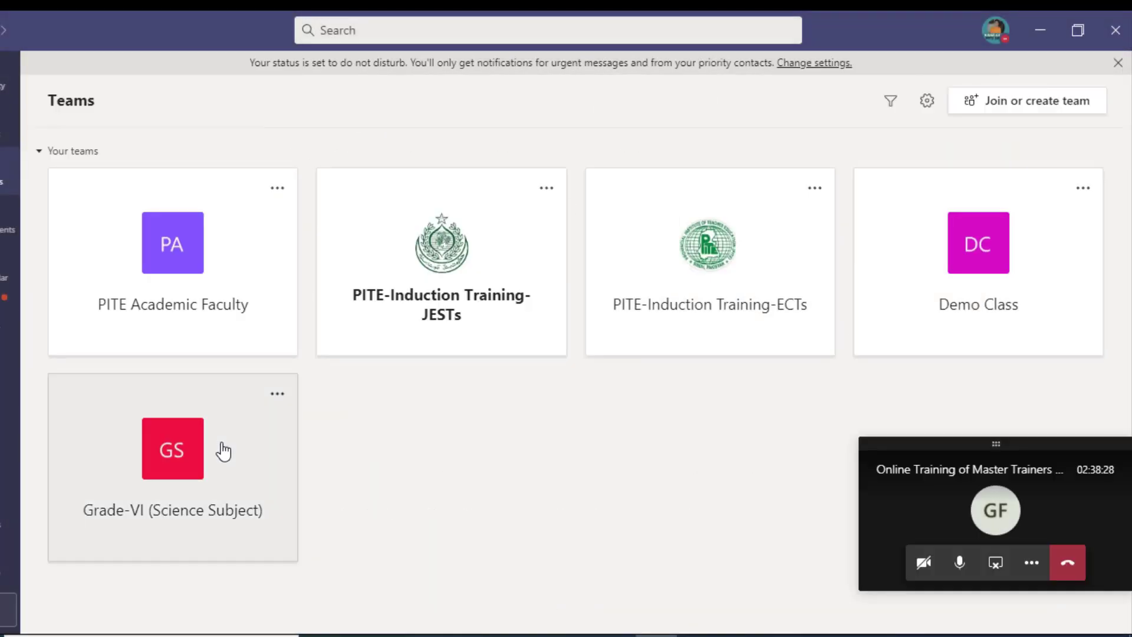
click(177, 525)
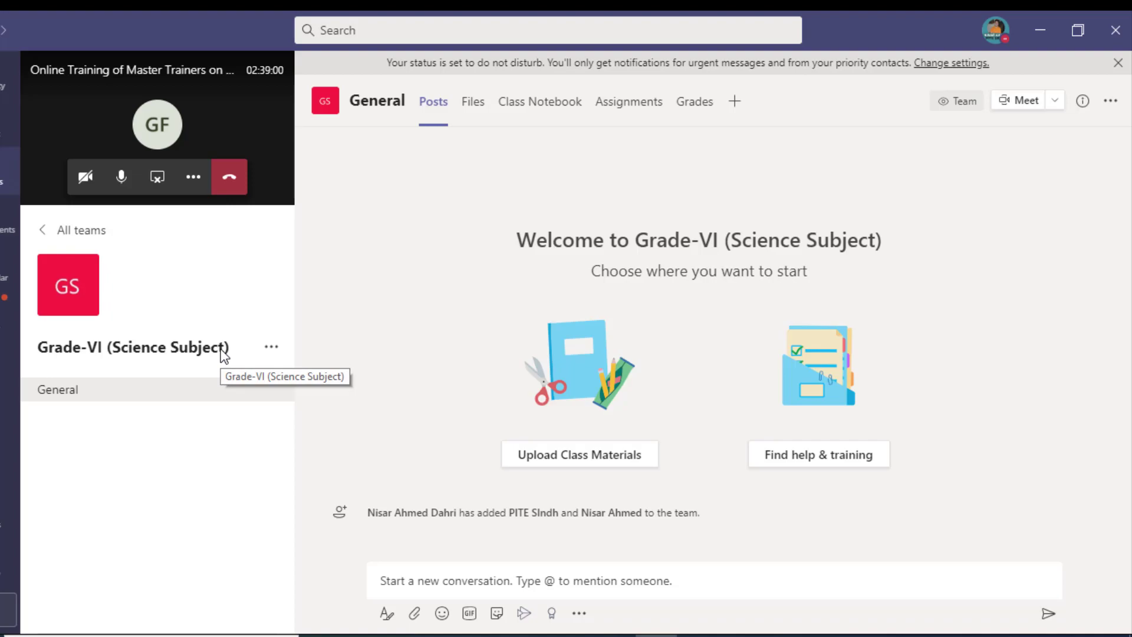
Step: From Manage team, open Add member and dismiss it without adding anyone
click(272, 348)
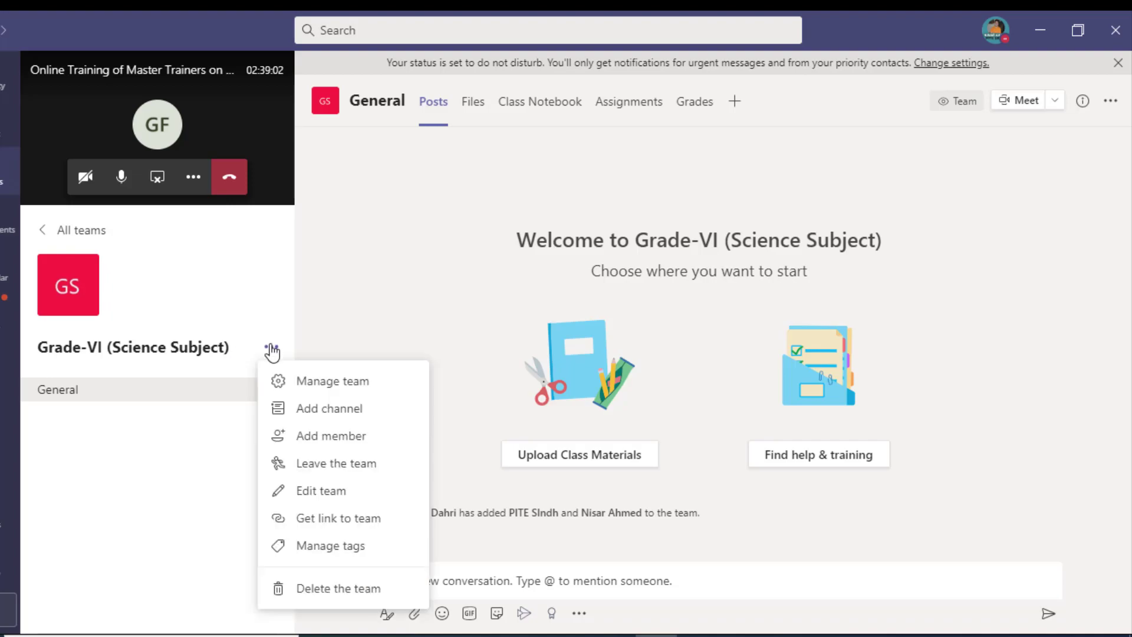
click(331, 386)
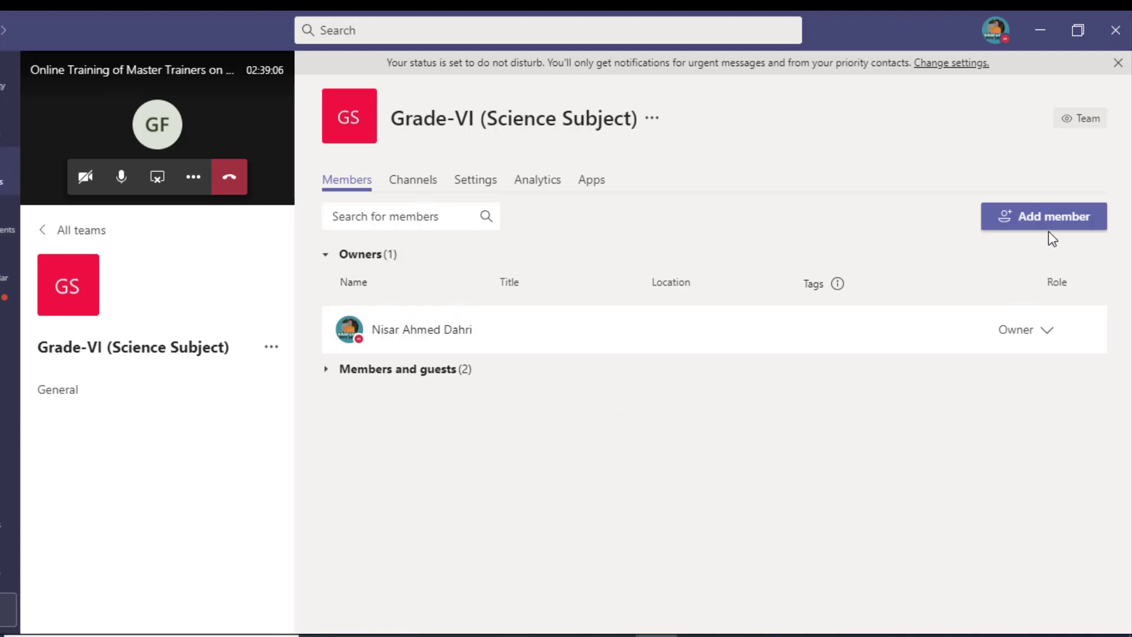
click(1038, 218)
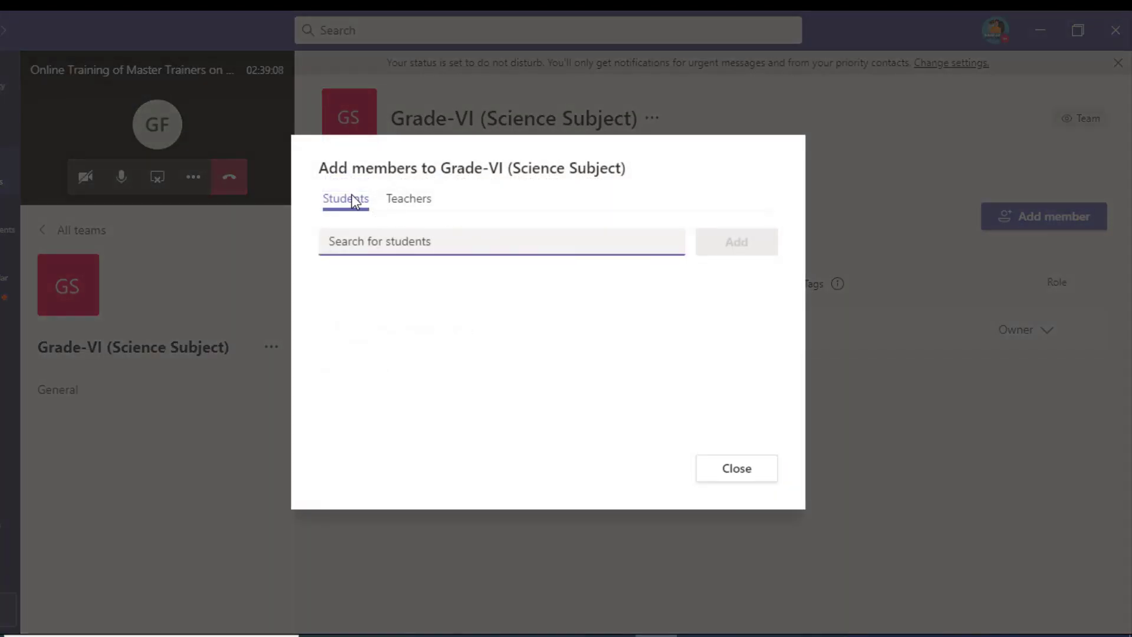
click(421, 205)
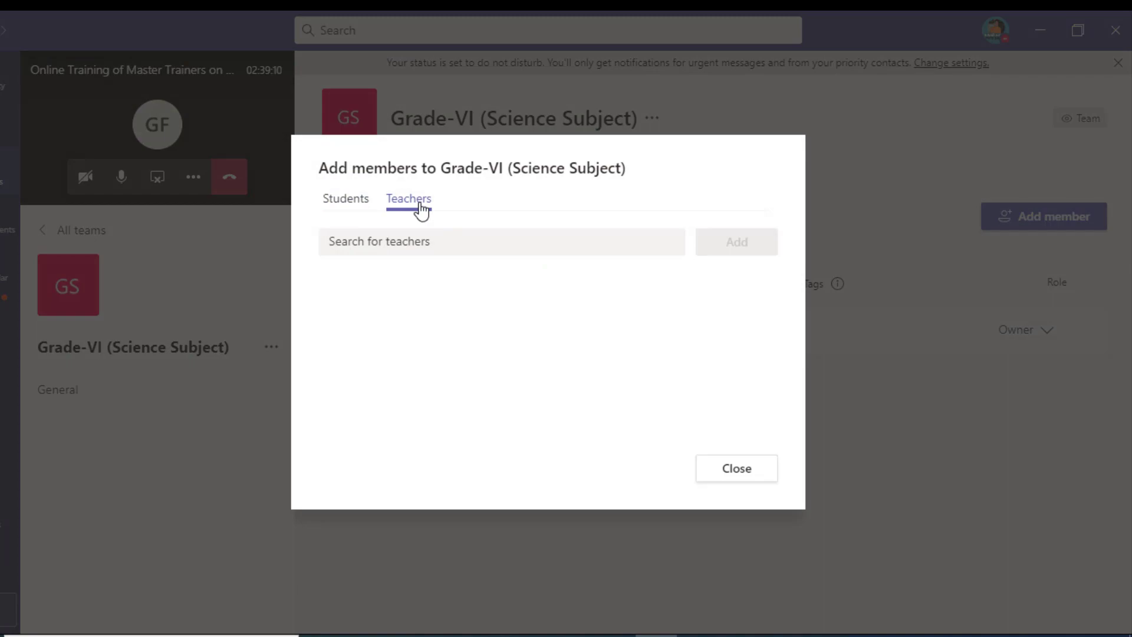
click(366, 203)
click(766, 481)
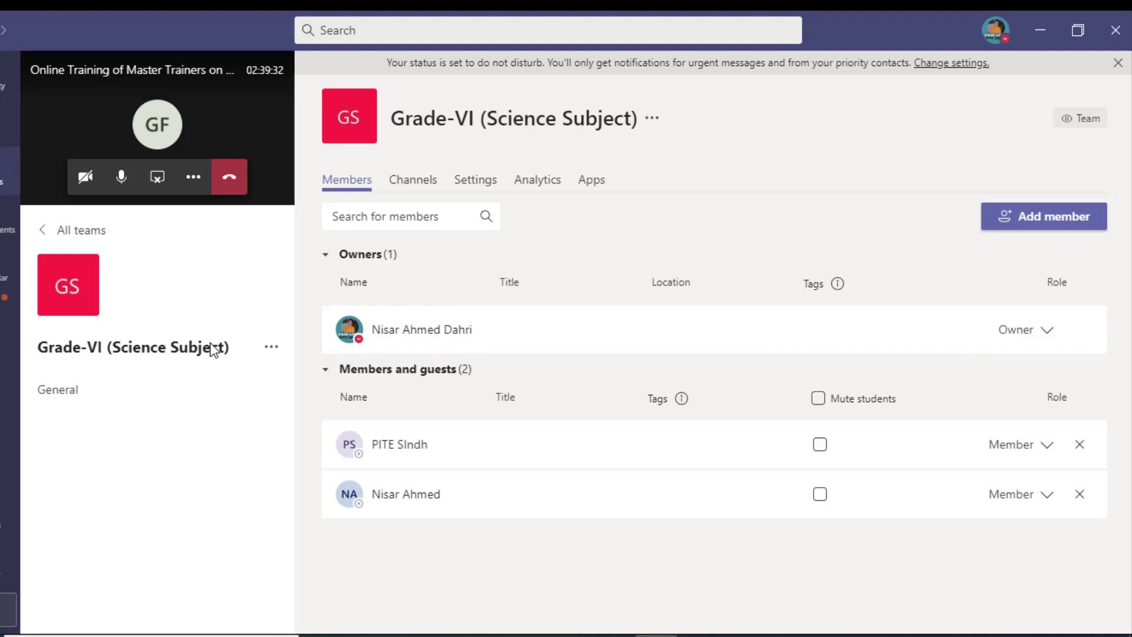
Step: Return to the General channel's posts and reopen the team's options menu
click(272, 351)
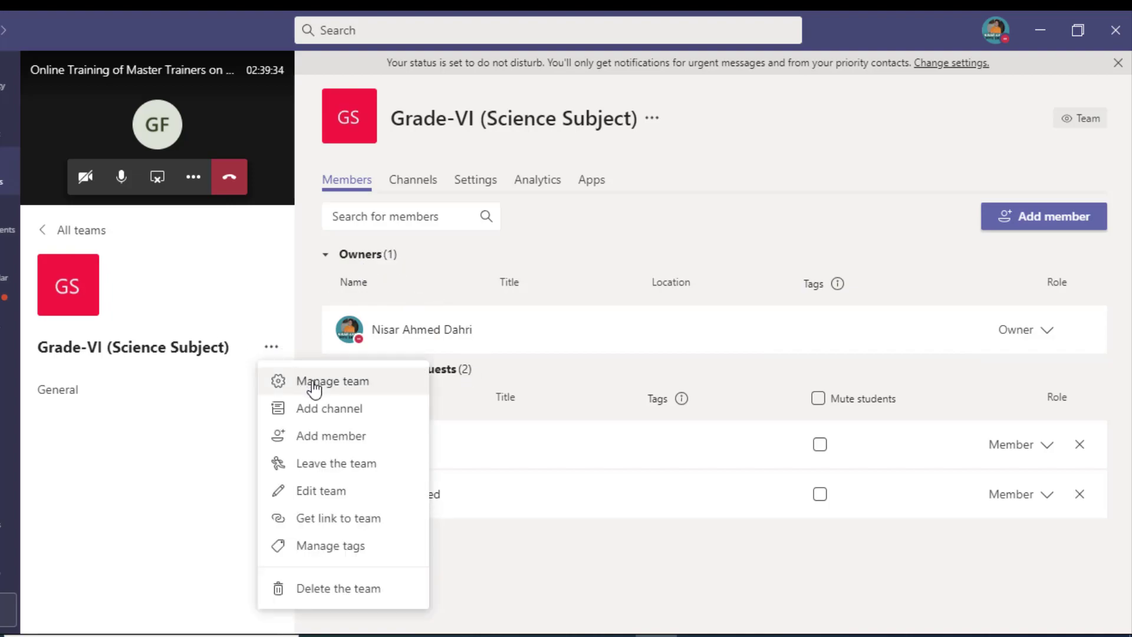
click(314, 386)
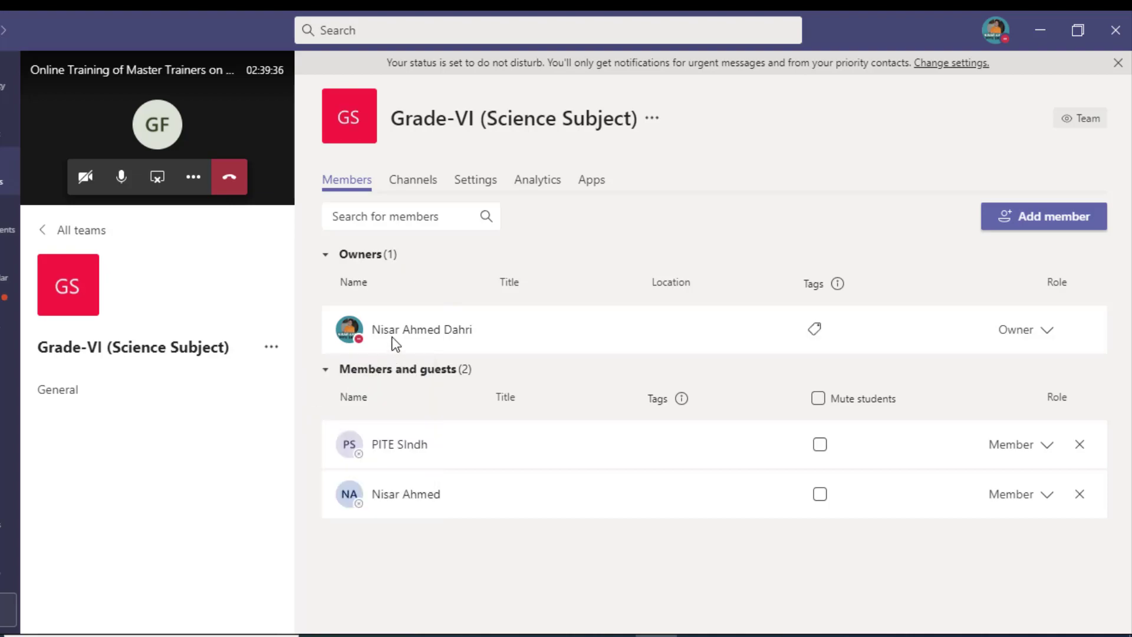
click(271, 349)
click(210, 348)
click(147, 401)
click(274, 351)
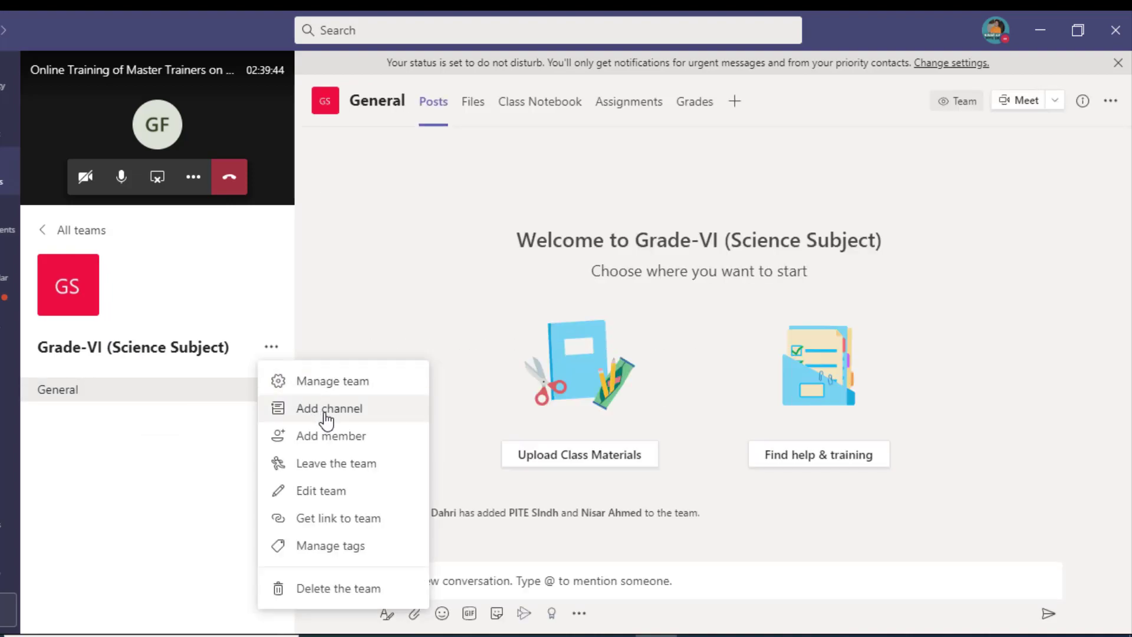
Step: Create the channel 'Chapter-1 Introduction of Science', removing the colon from the name
click(475, 362)
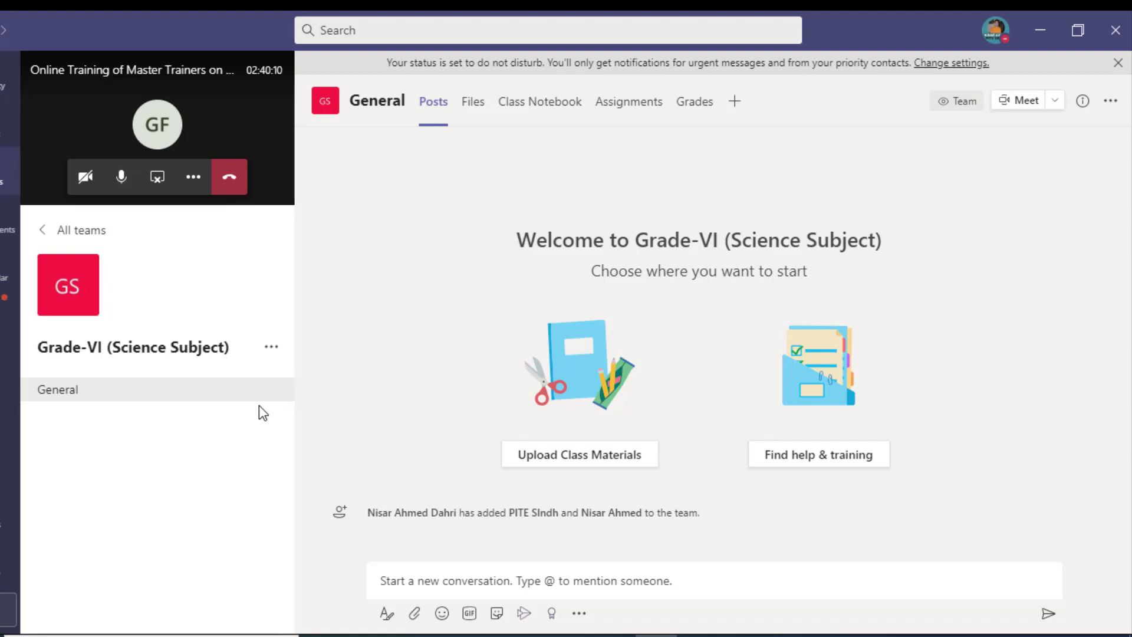
click(272, 348)
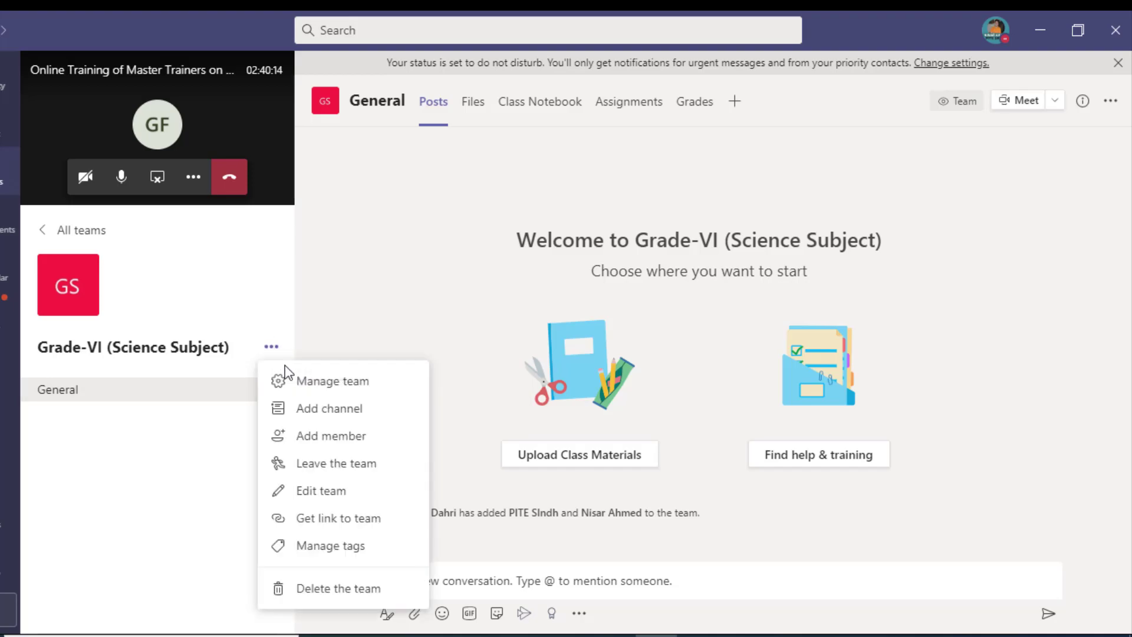
click(344, 424)
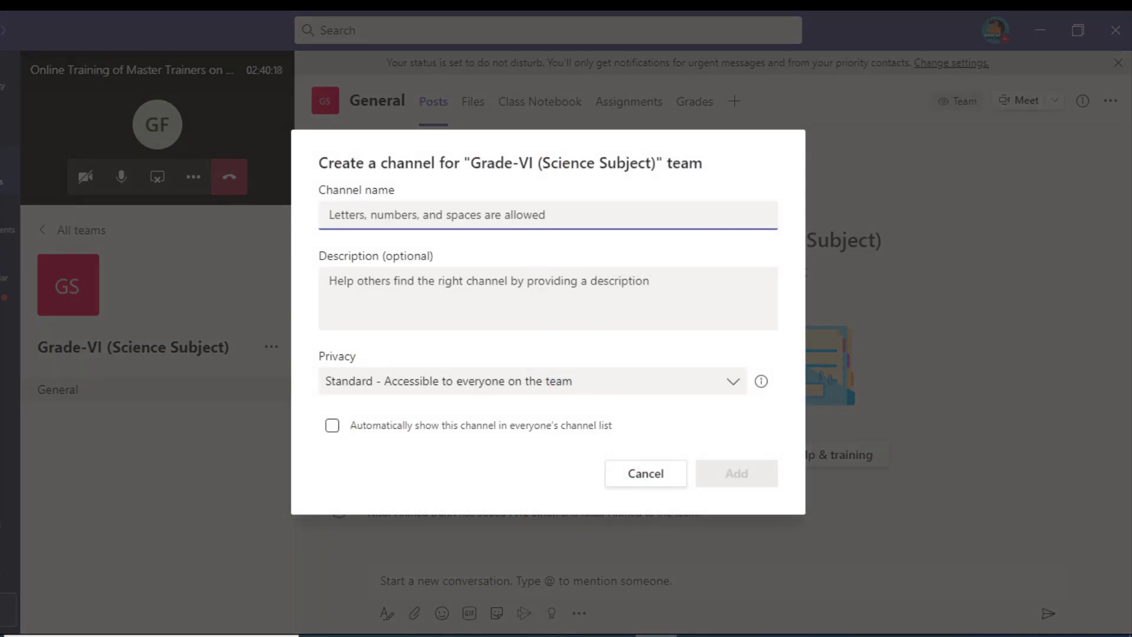
text(Chapter-1)
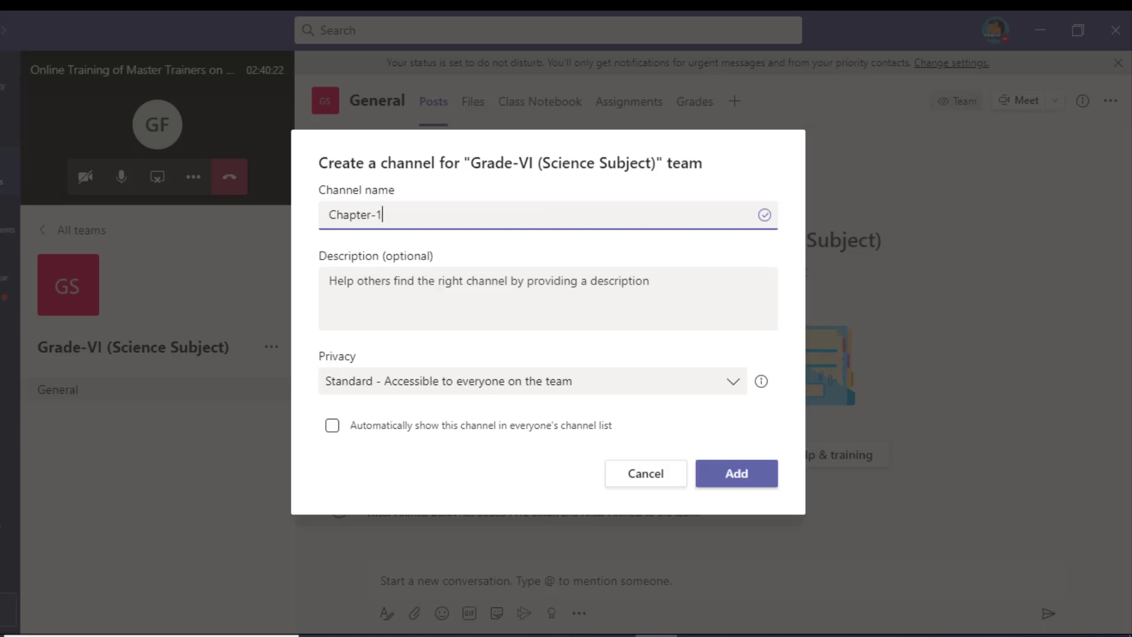
text(: Introduction of Science)
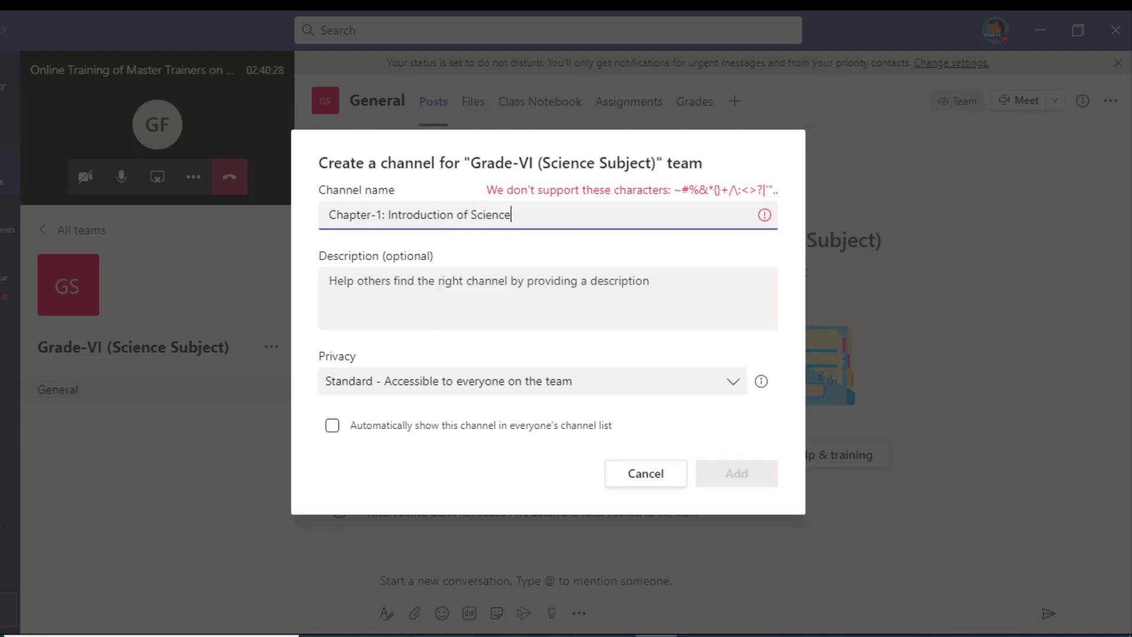
click(388, 216)
key(BackSpace)
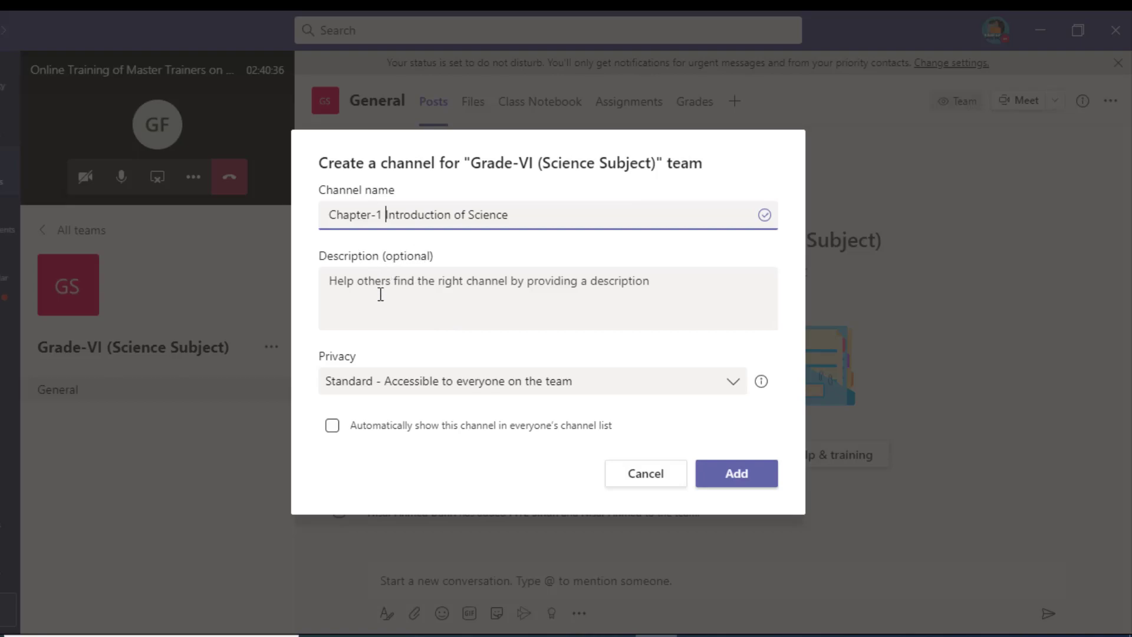
click(398, 286)
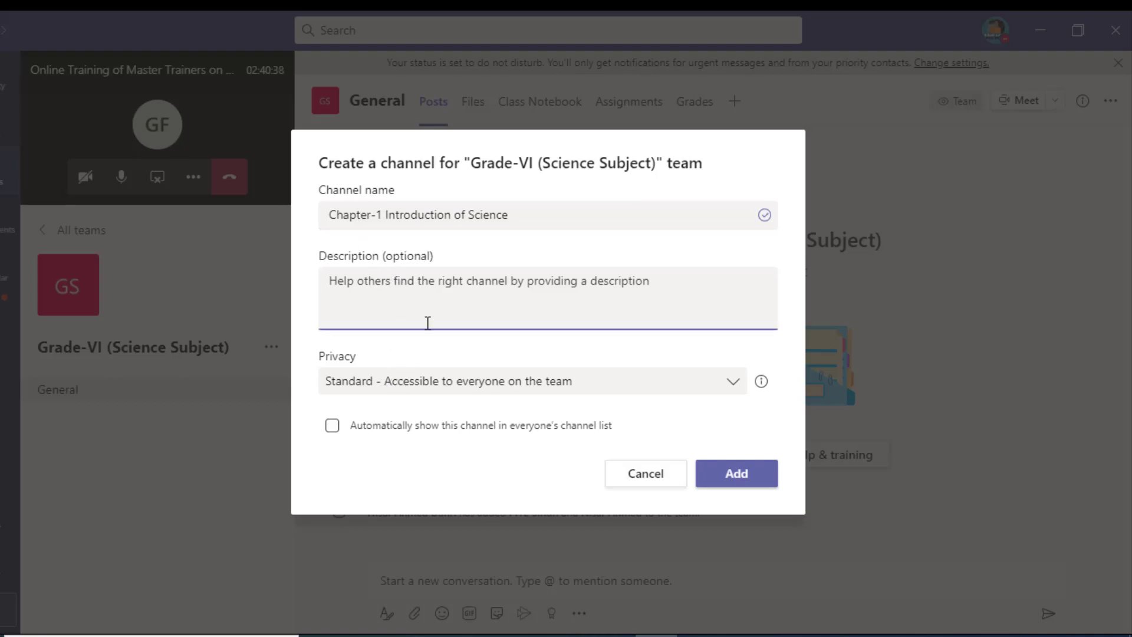
click(742, 479)
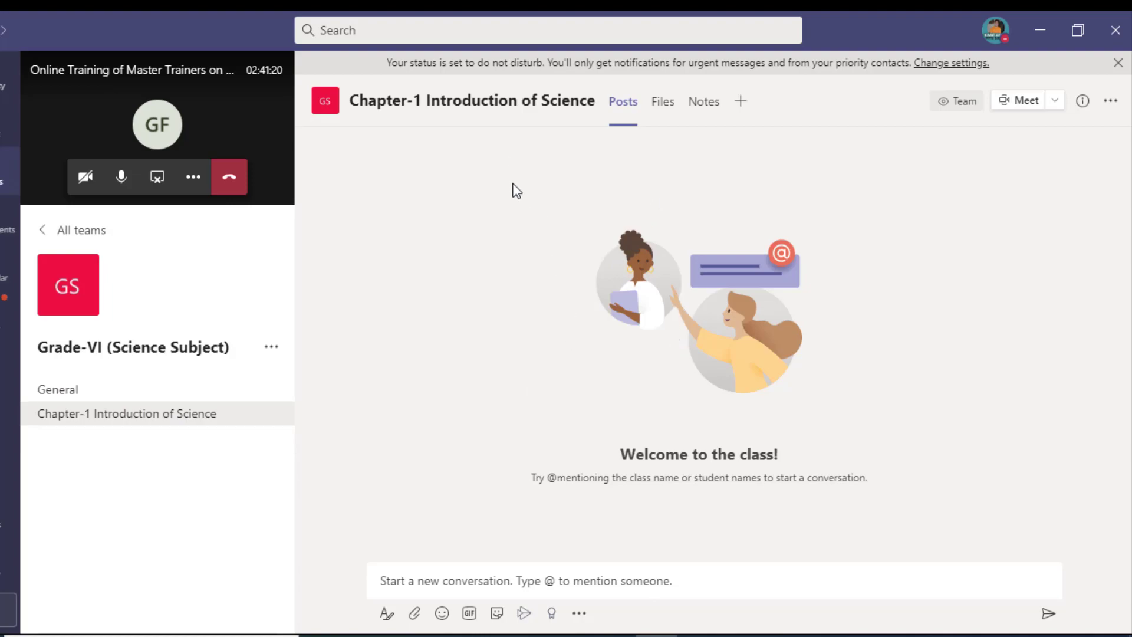
Step: Create the channel 'CHapter-2 Matter and its types', correcting the typo in the name
click(272, 348)
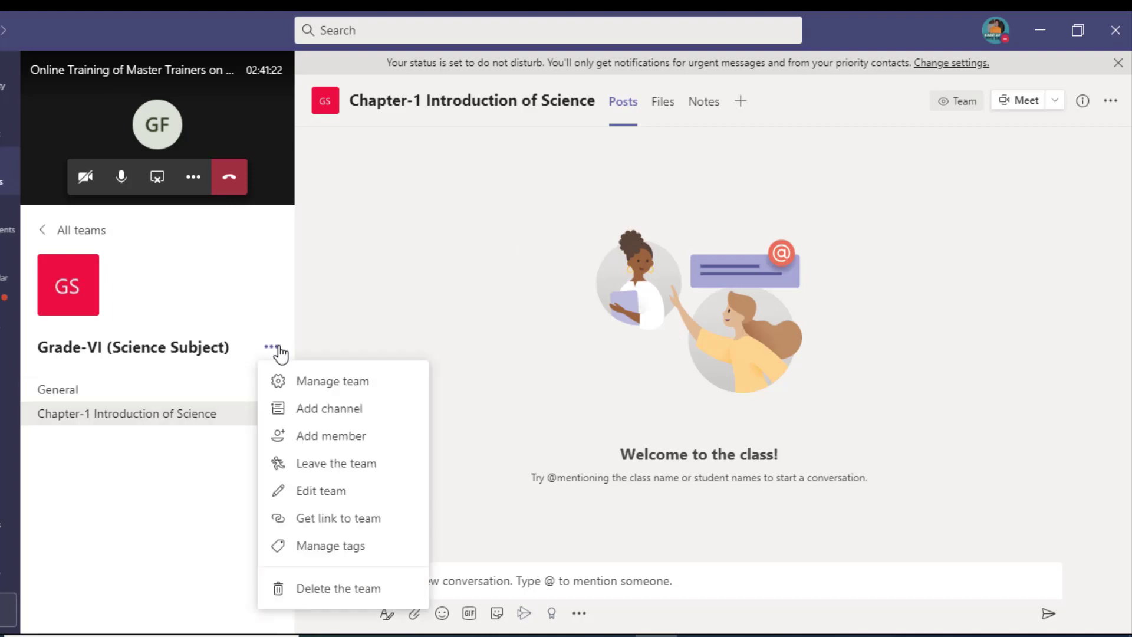
click(313, 404)
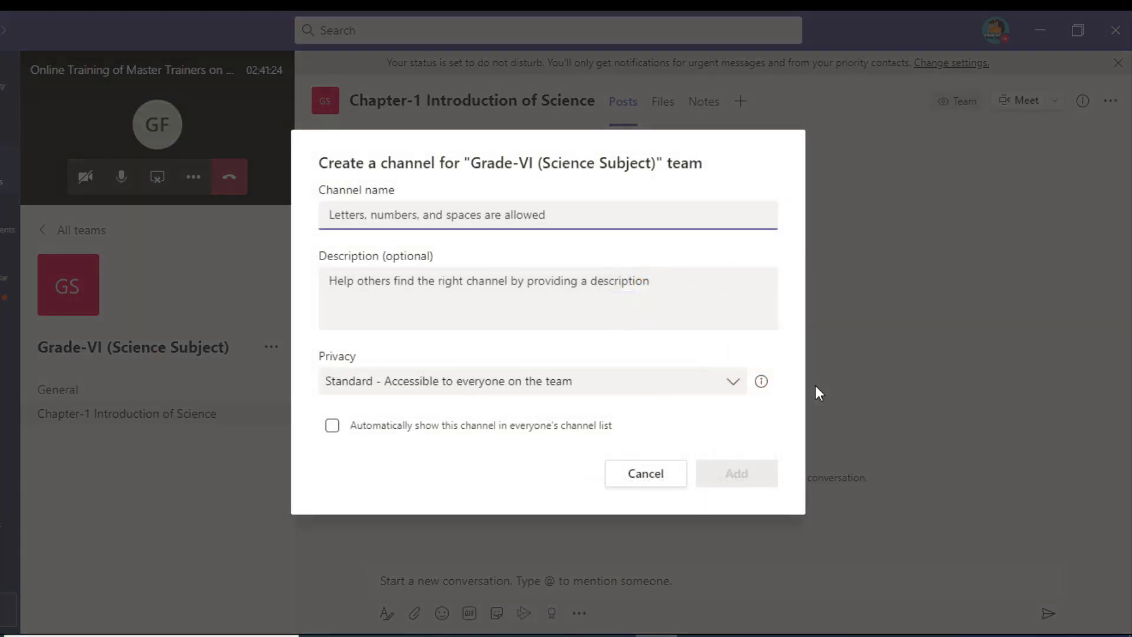
text(CHap)
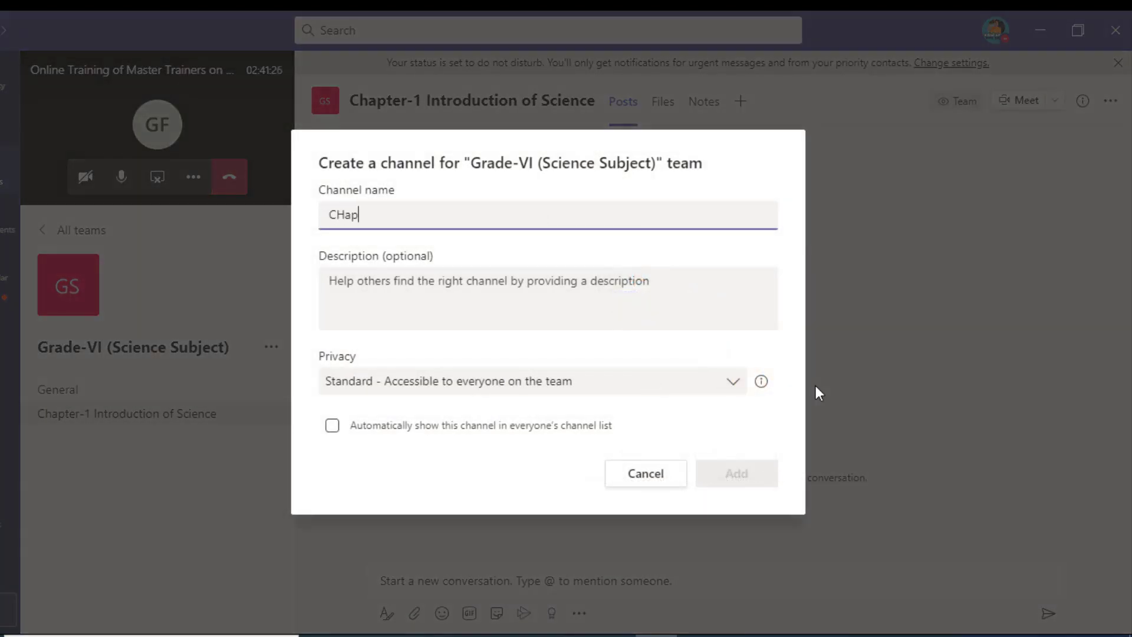
text(ter-2 Matter and its tu)
key(BackSpace)
text(ypes)
click(725, 477)
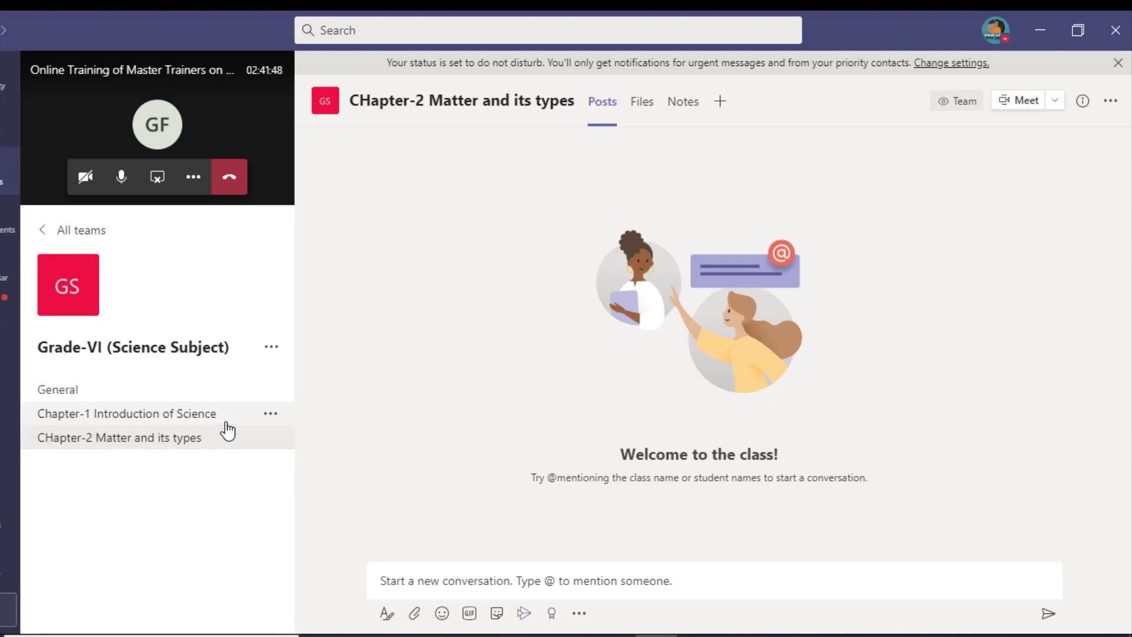
Step: In General, send the post 'Welcome to my dear students', fixing typos before sending
click(185, 394)
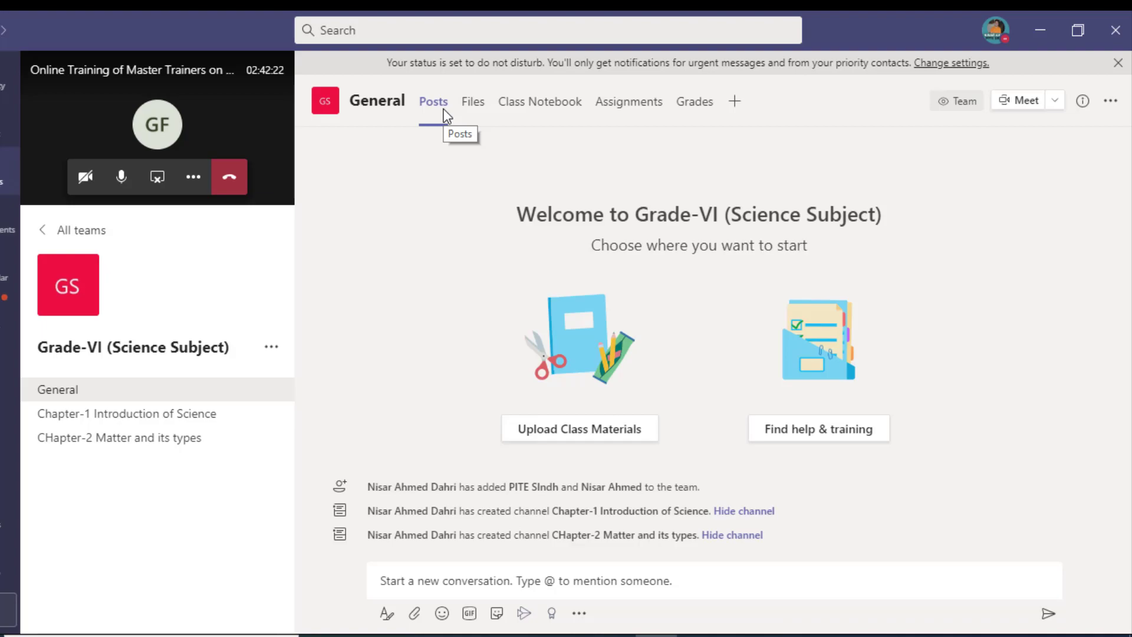
click(424, 574)
text(Welcome to my dear tudent)
key(BackSpace)
key(BackSpace)
key(BackSpace)
key(BackSpace)
key(BackSpace)
key(BackSpace)
text(De)
key(BackSpace)
key(BackSpace)
text(studensts)
key(BackSpace)
key(BackSpace)
text(ts)
key(Return)
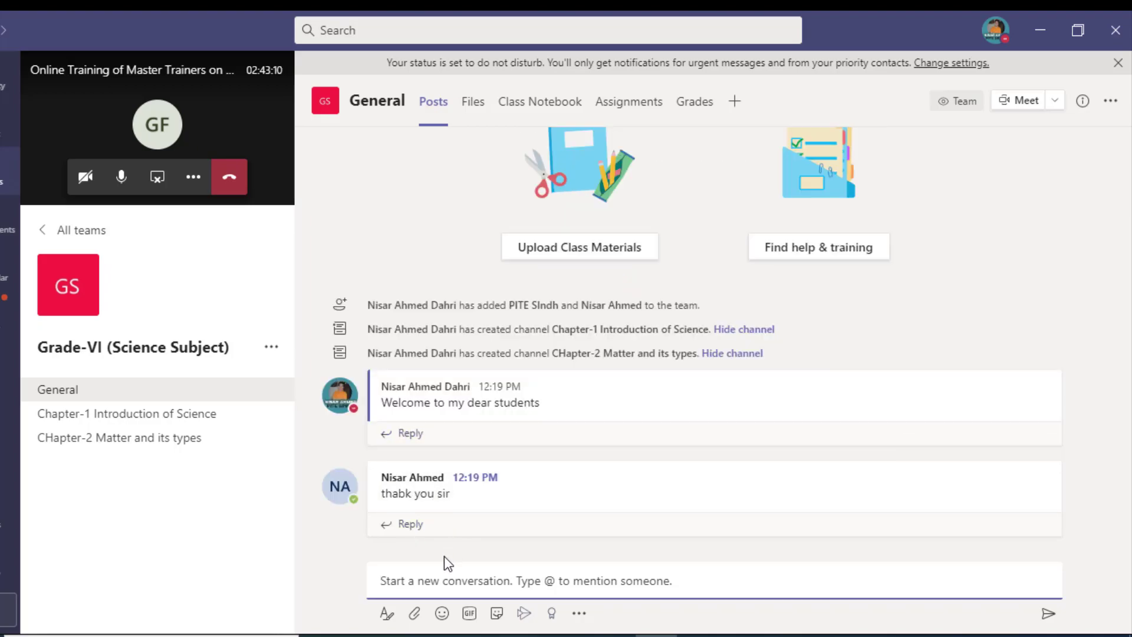
Step: Attach the picture file from the desktop to a post and try sending it without text
click(415, 616)
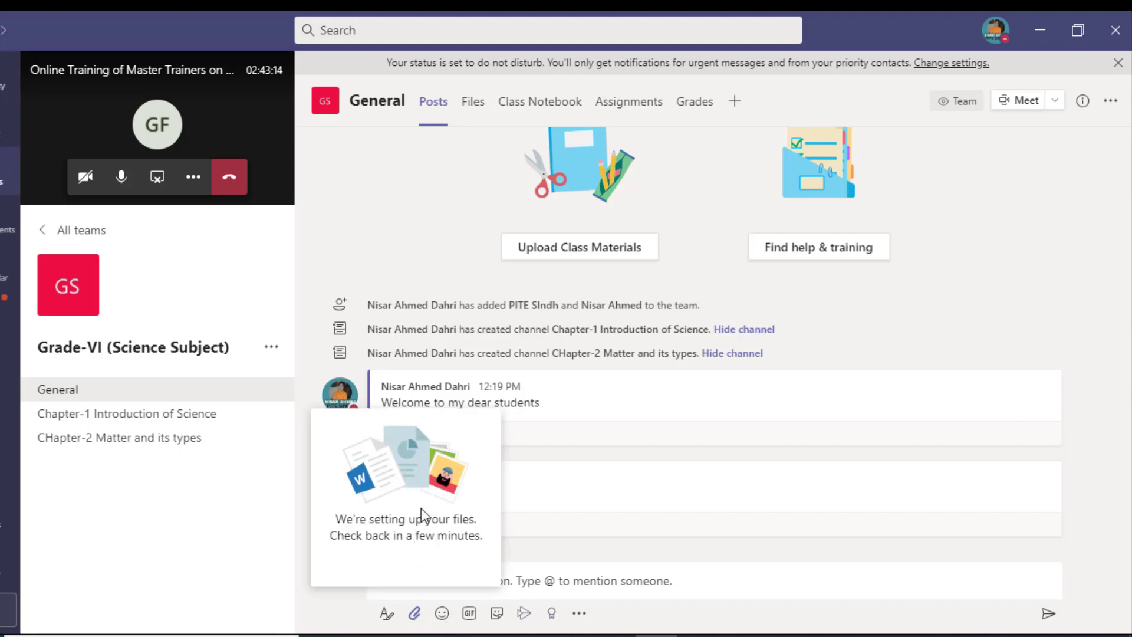
click(417, 617)
click(420, 620)
click(440, 606)
click(419, 607)
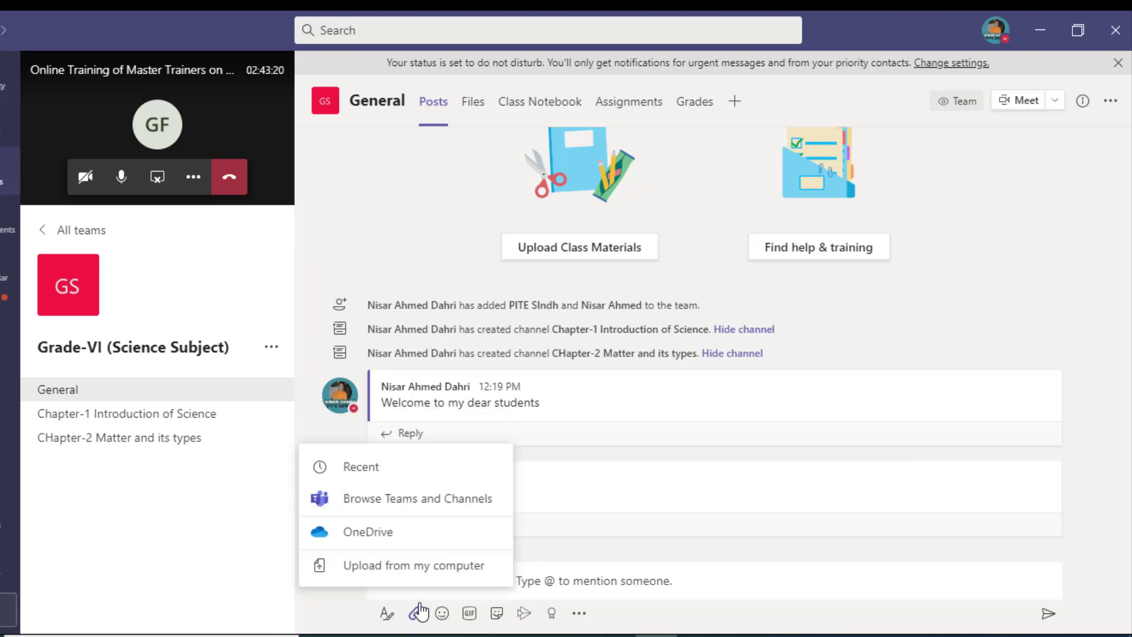
click(400, 567)
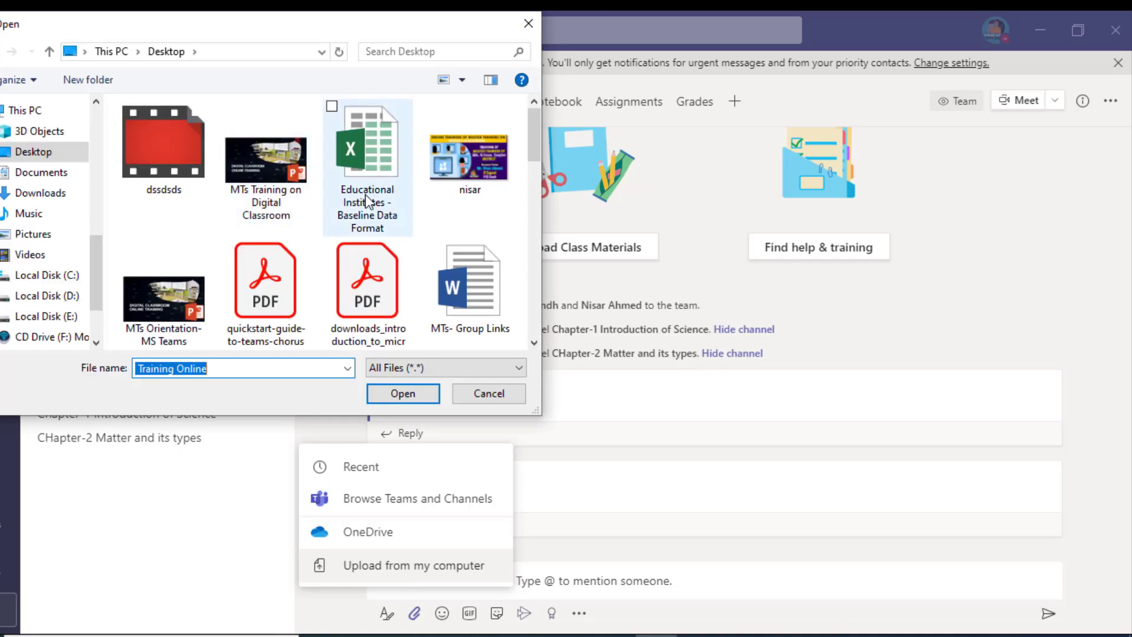
click(497, 164)
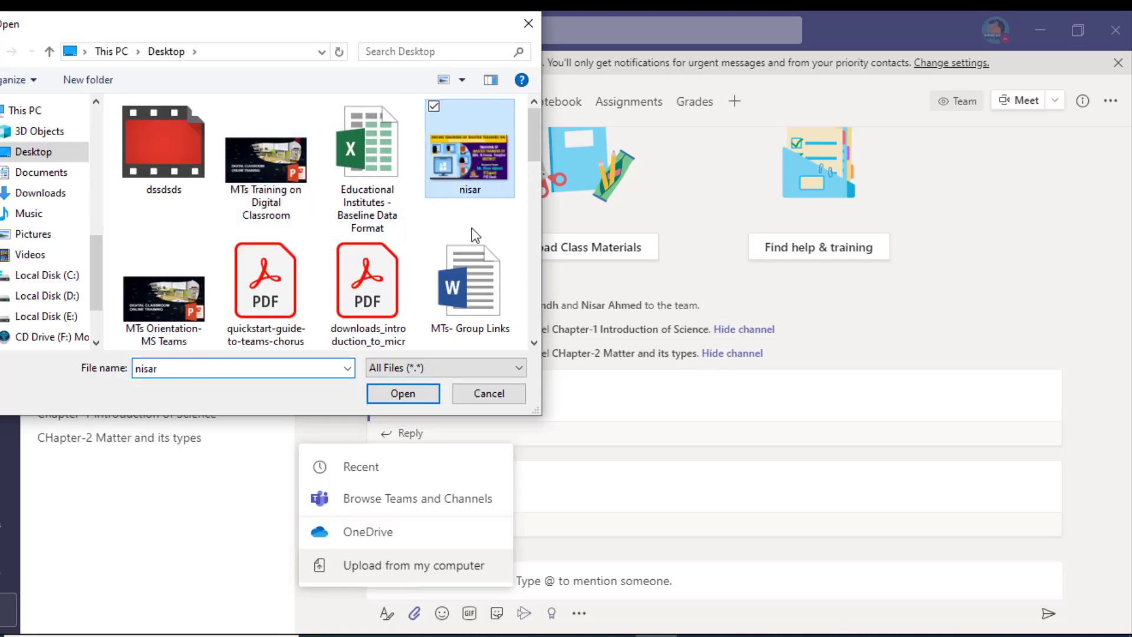
click(407, 395)
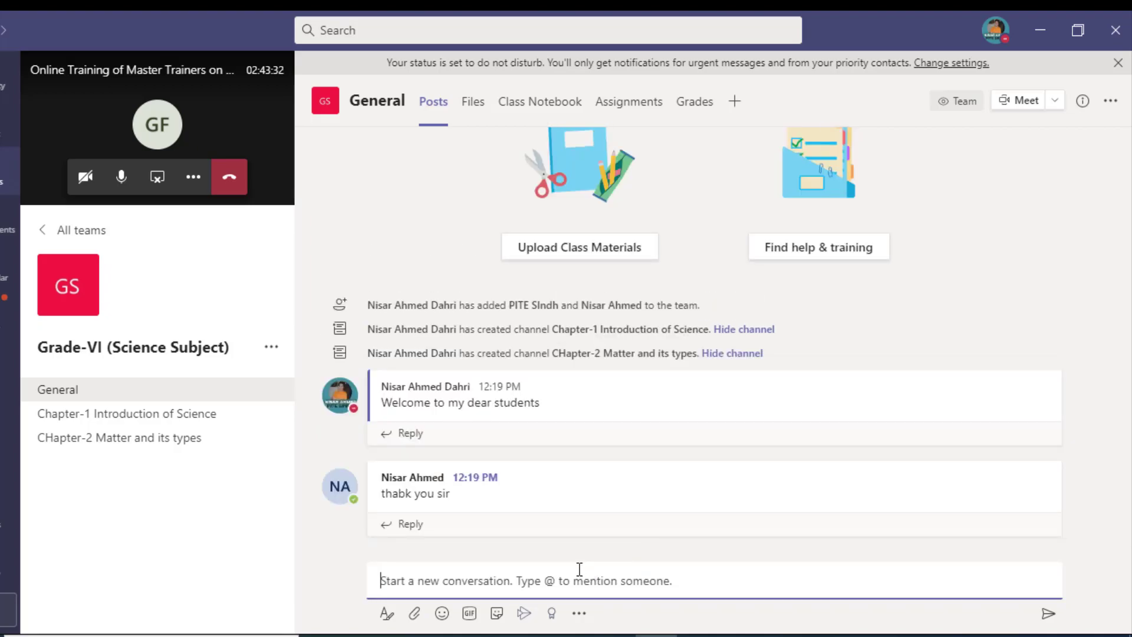
key(Return)
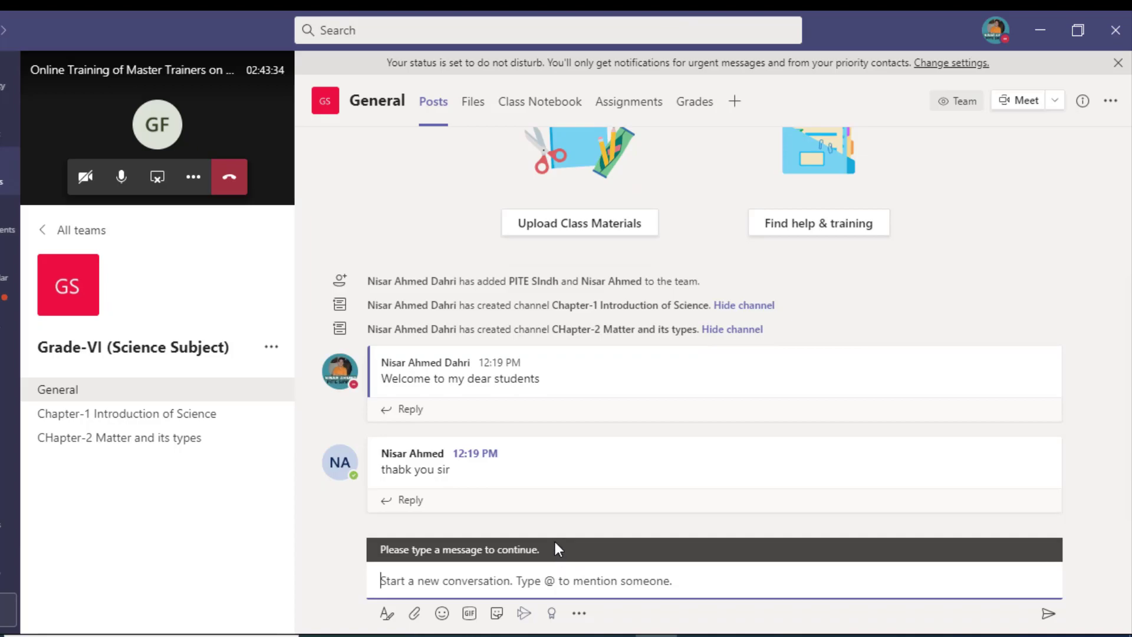
Step: Attach quickstart-guide-to-teams-chorus.pdf from the desktop to a new post
click(477, 525)
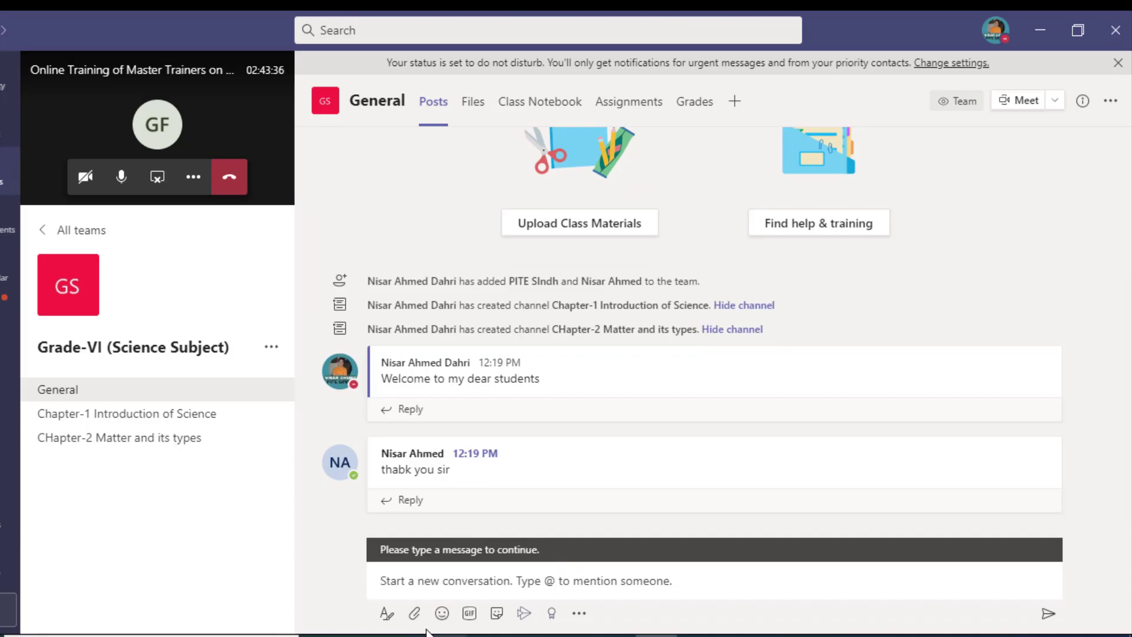
click(414, 613)
click(416, 566)
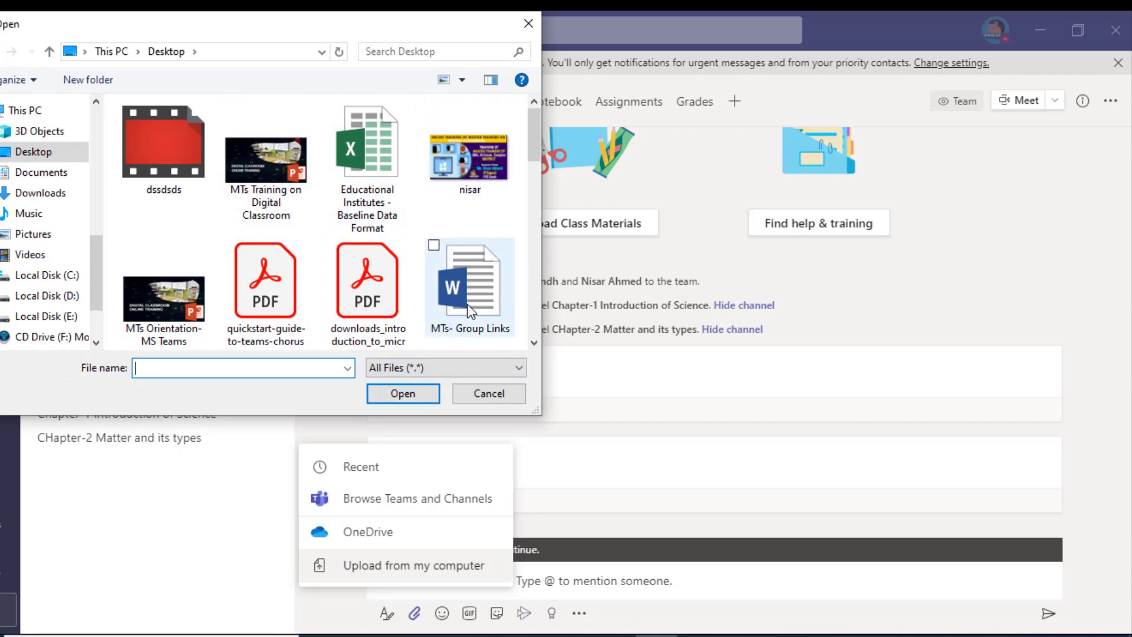
click(275, 324)
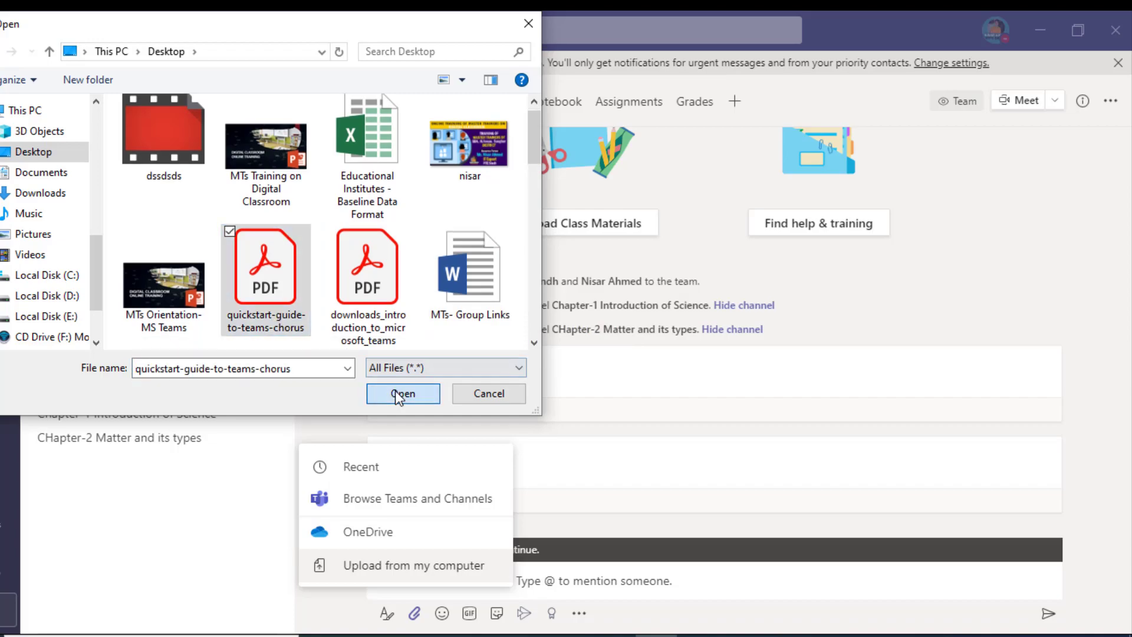
click(401, 394)
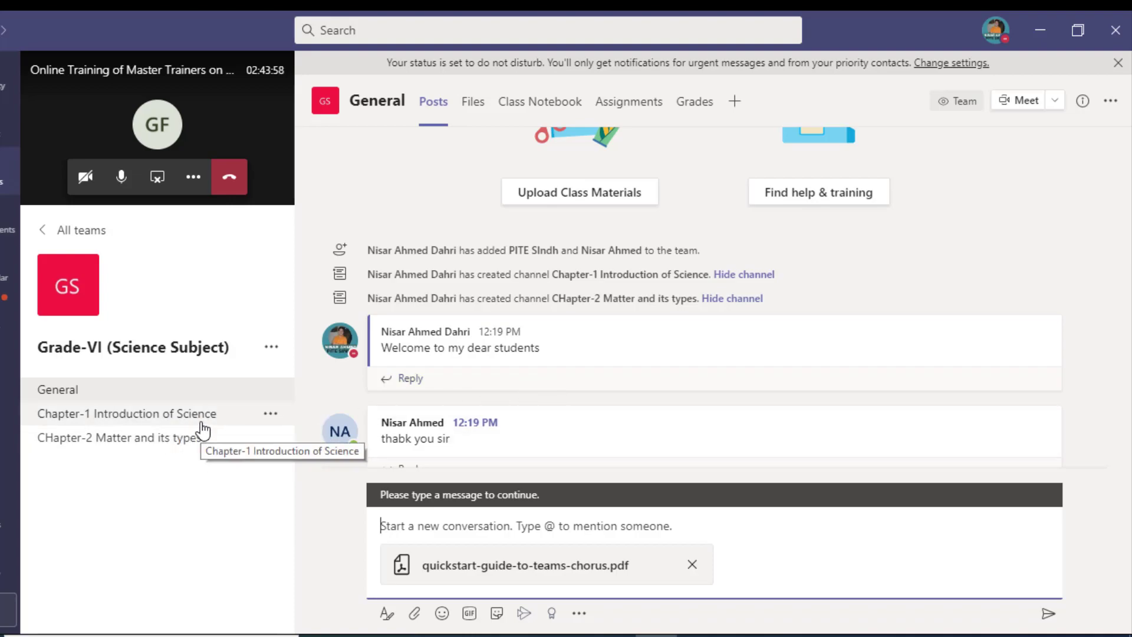
Step: Send the PDF post, then attach the desktop picture to another post and send it
click(1052, 620)
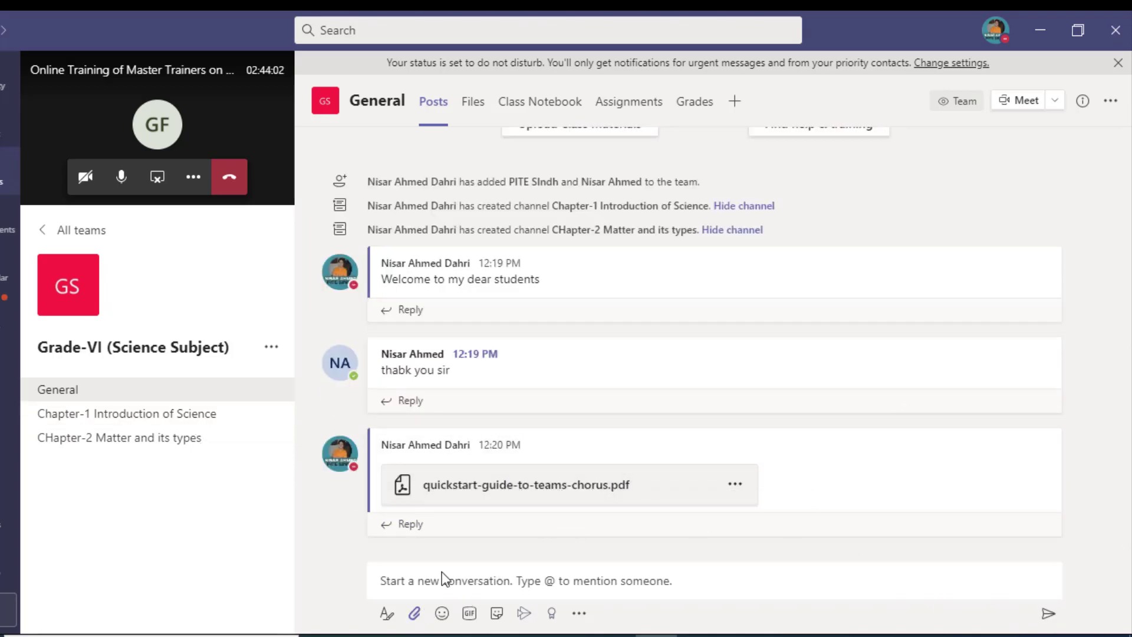
click(415, 614)
click(448, 551)
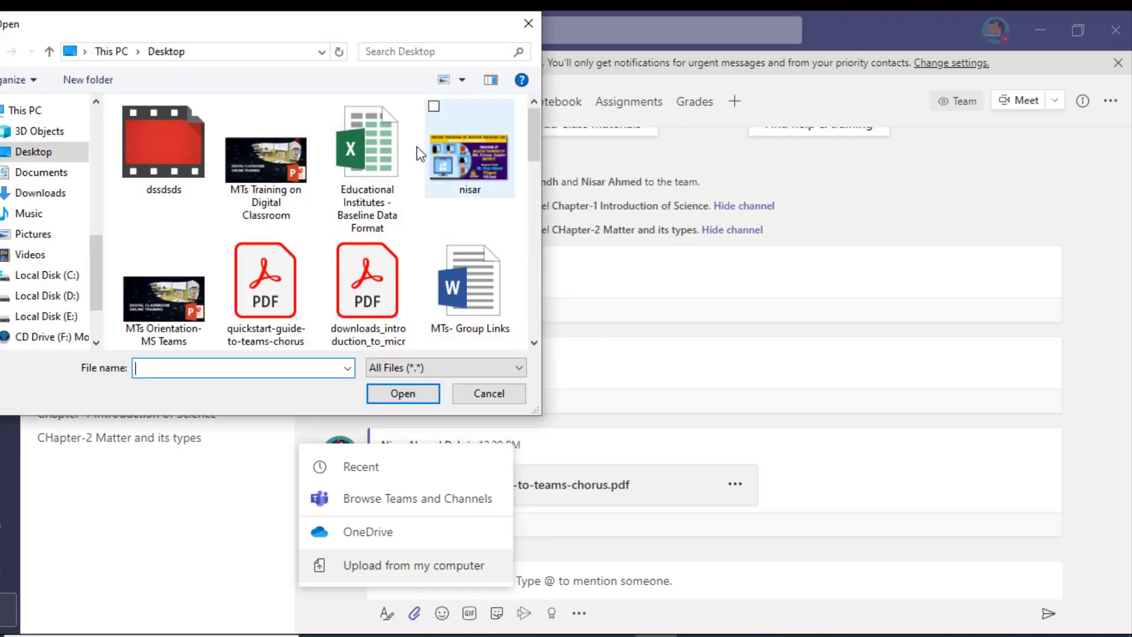
click(503, 172)
click(407, 390)
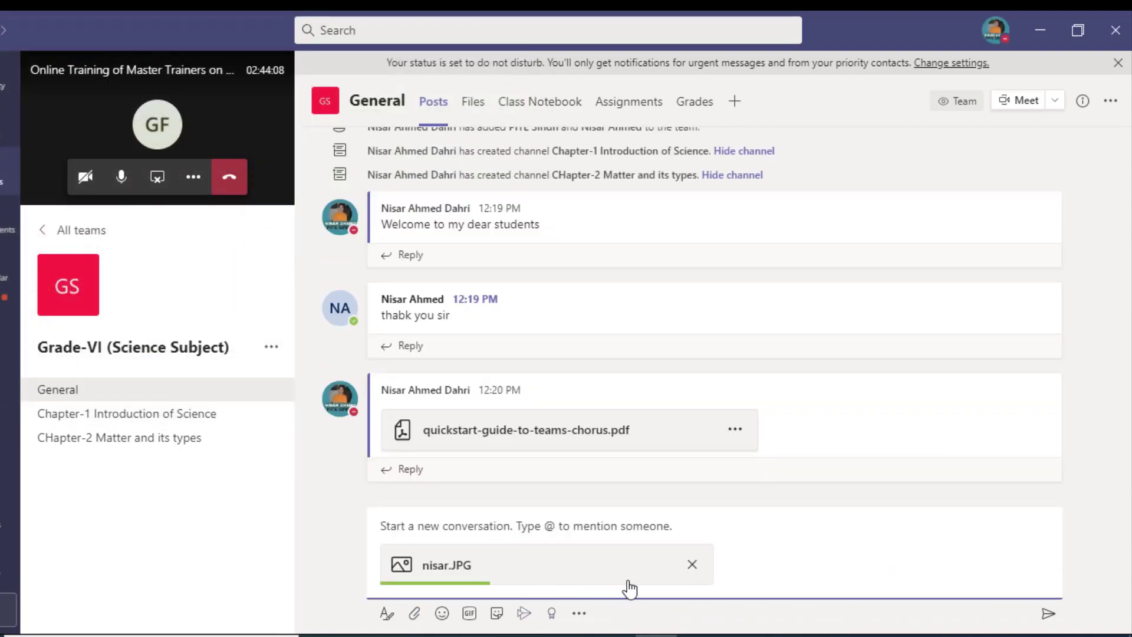
click(1047, 613)
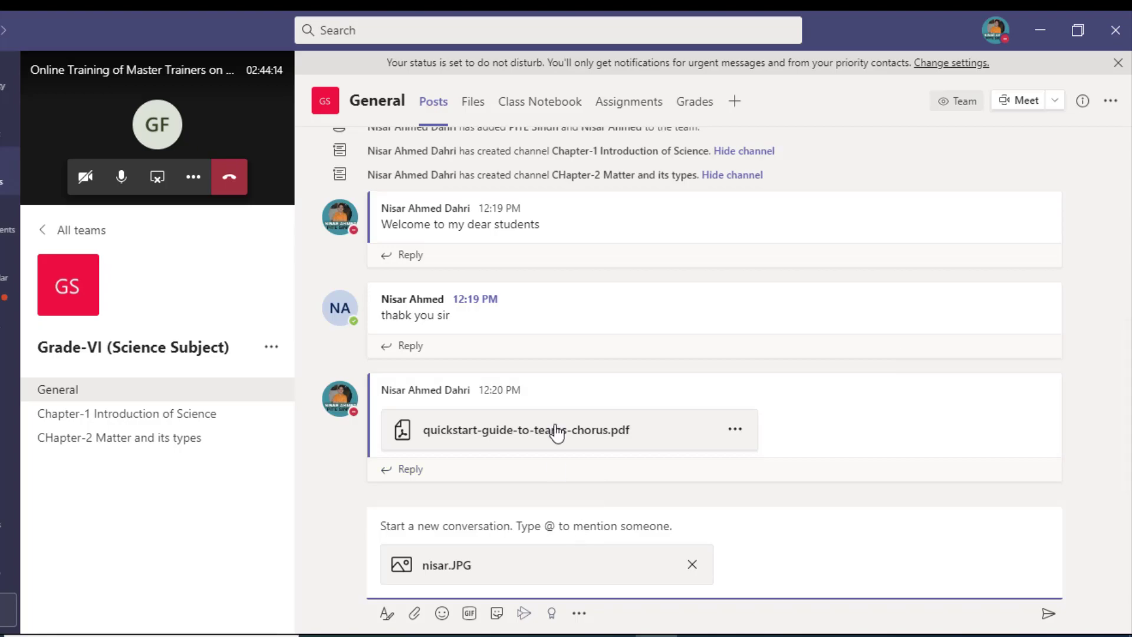
Step: View the shared PDF's options, then go to the Chapter-1 Introduction of Science channel
scroll(539, 371, up, 3)
scroll(539, 372, down, 3)
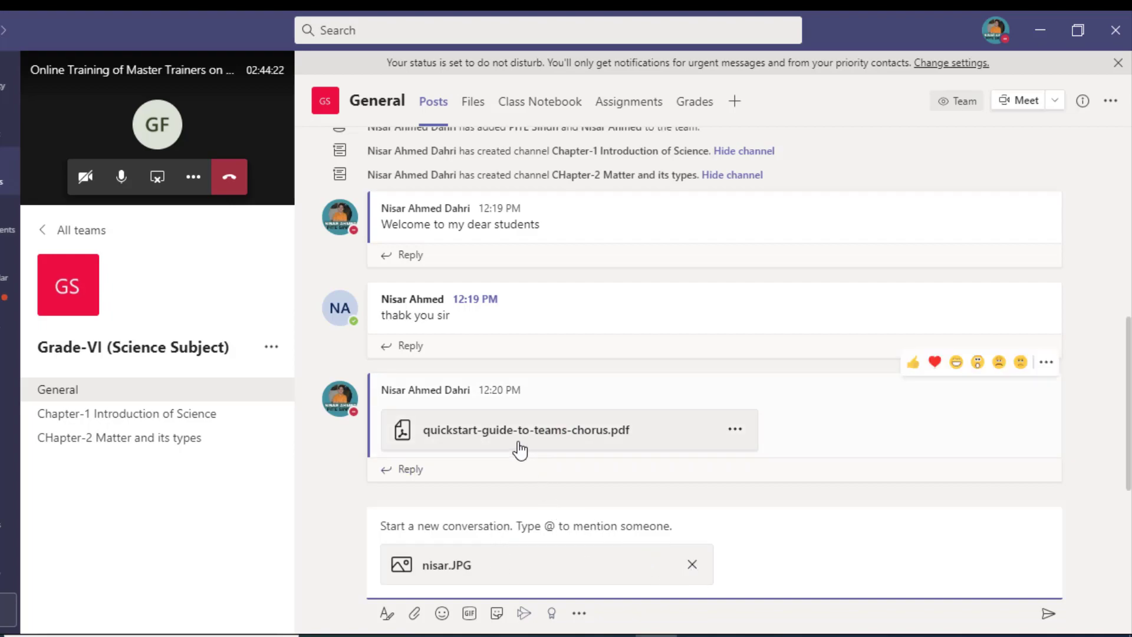
click(736, 429)
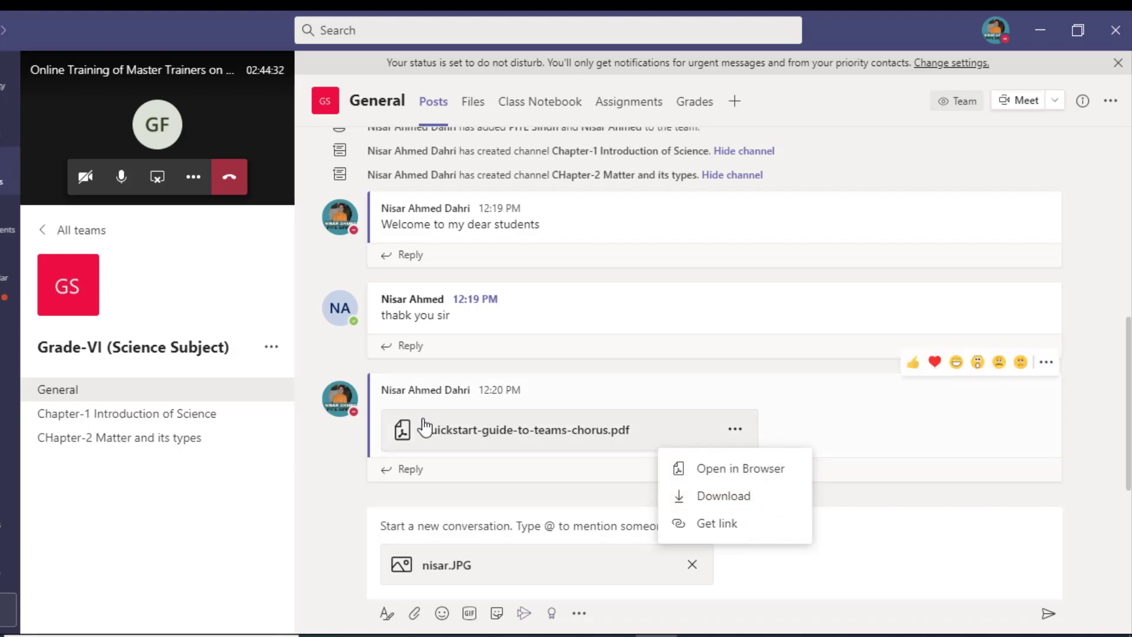
click(203, 416)
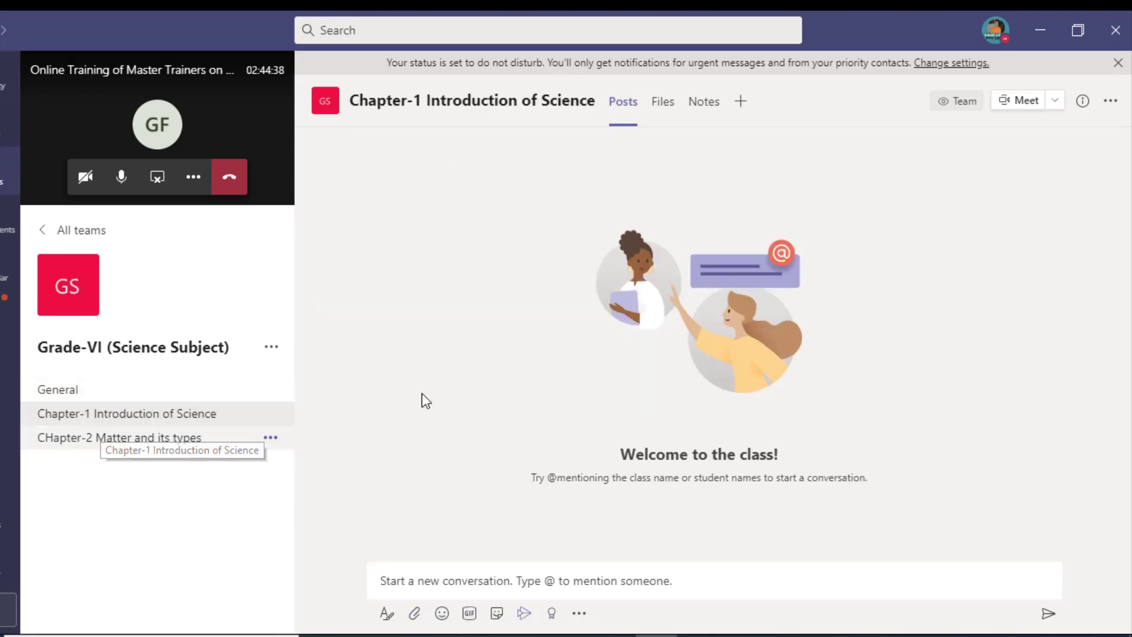
Step: Post a smiley emoji as the channel's first message
click(447, 580)
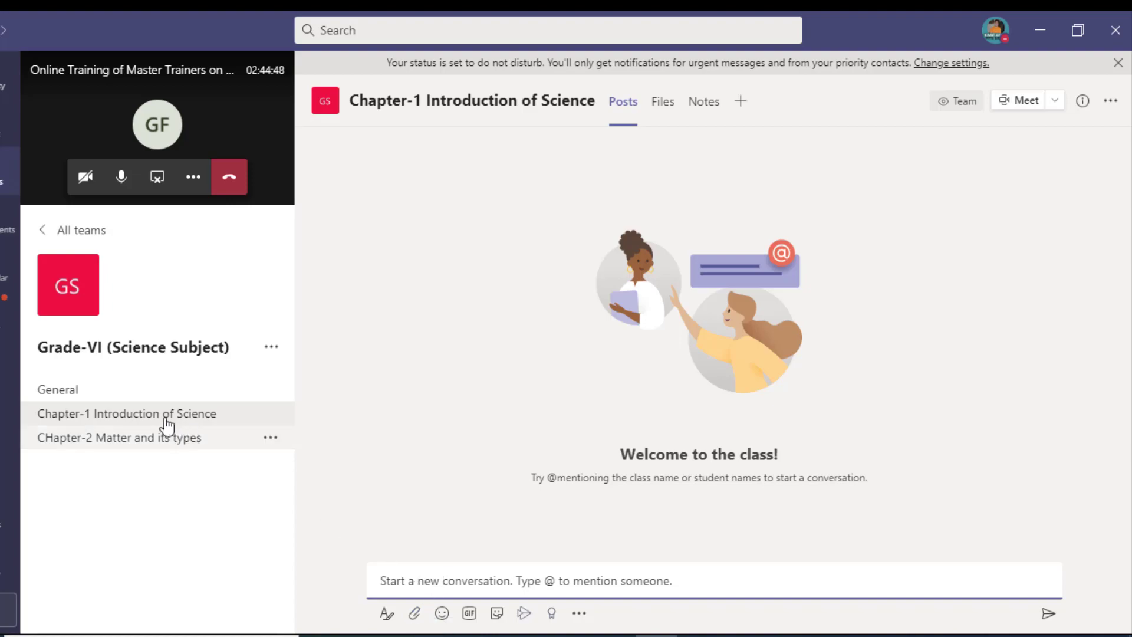
click(445, 624)
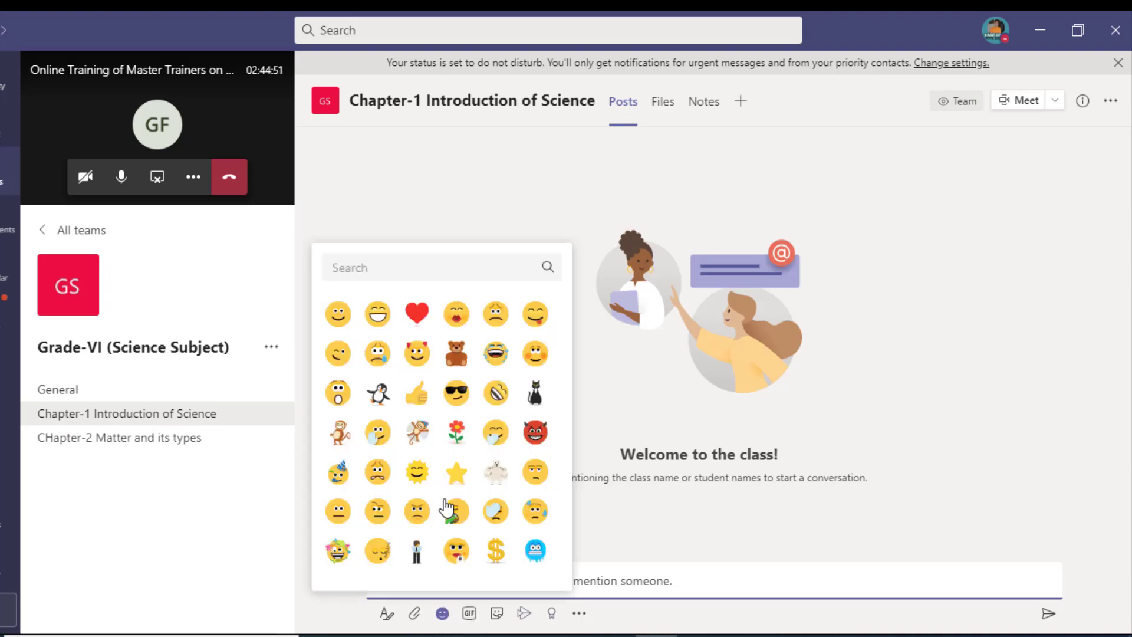
click(338, 314)
key(Return)
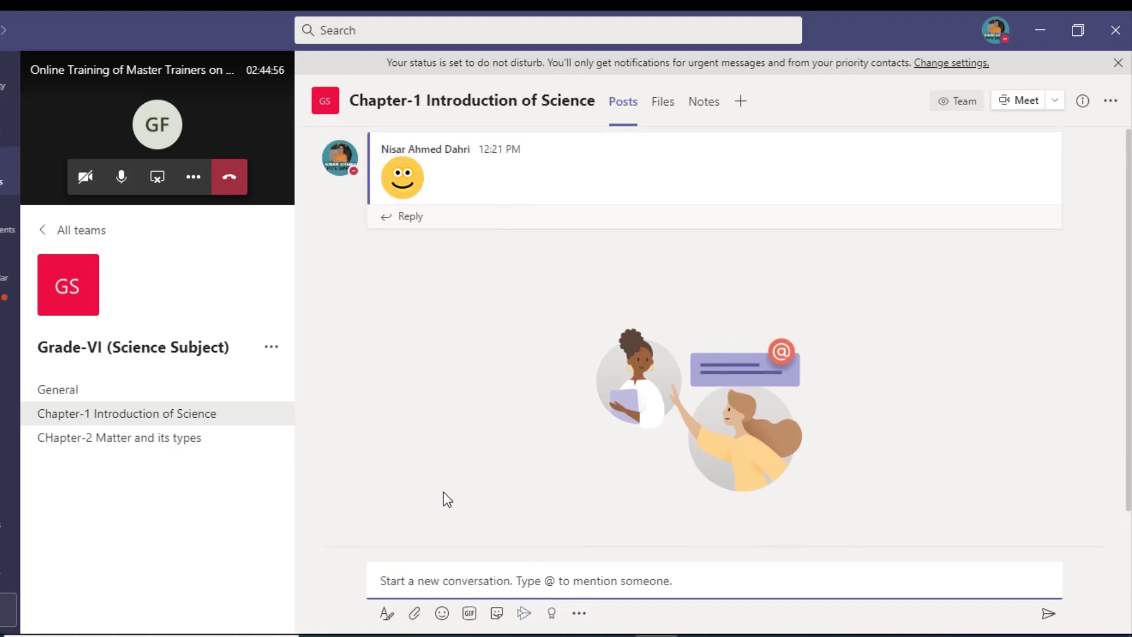
Step: Browse the GIF, sticker and app pickers, closing each without adding anything
click(469, 614)
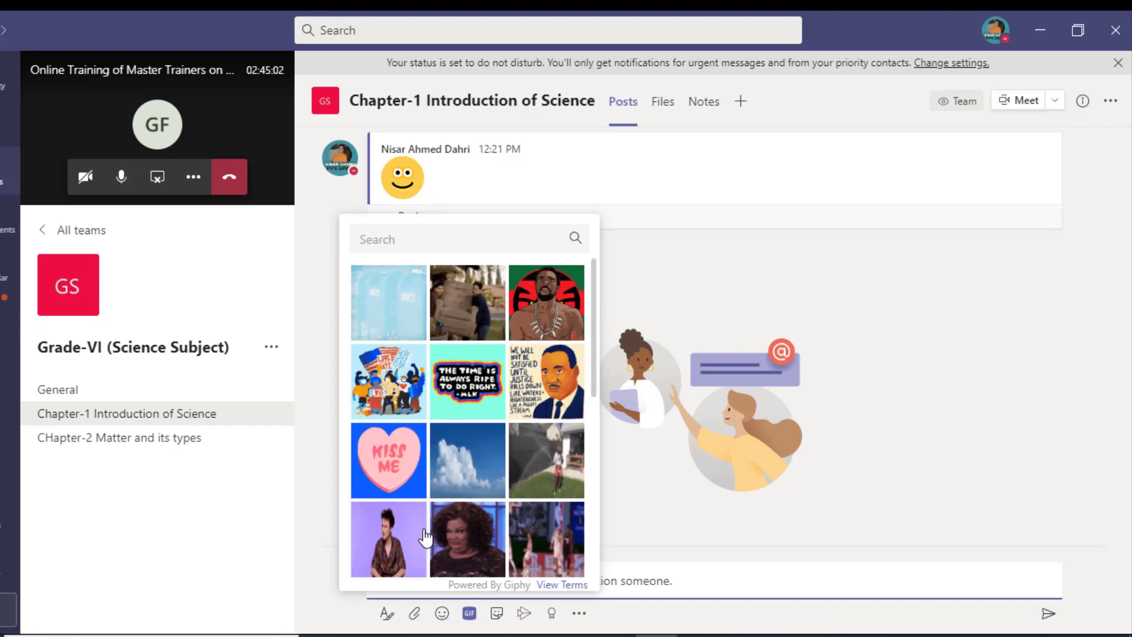
click(645, 271)
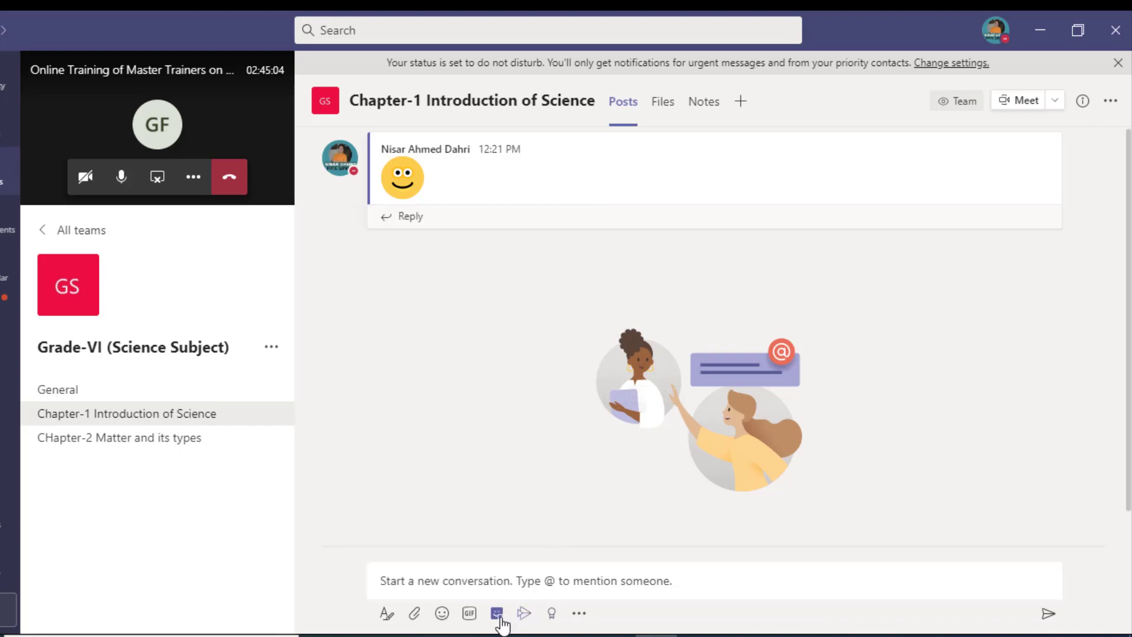
click(499, 618)
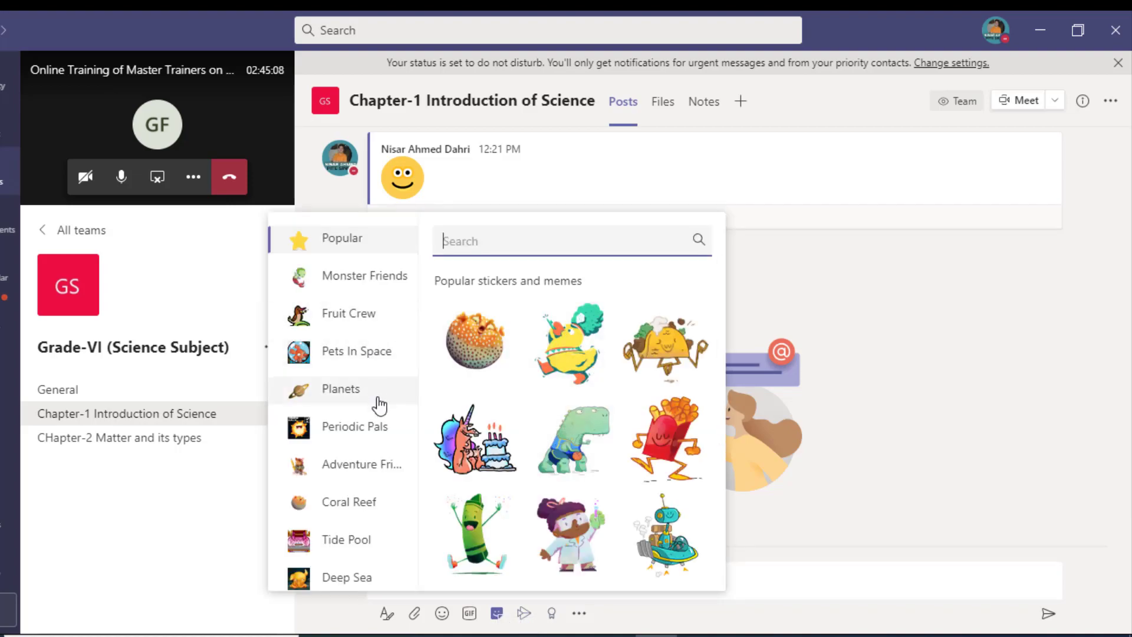
click(813, 485)
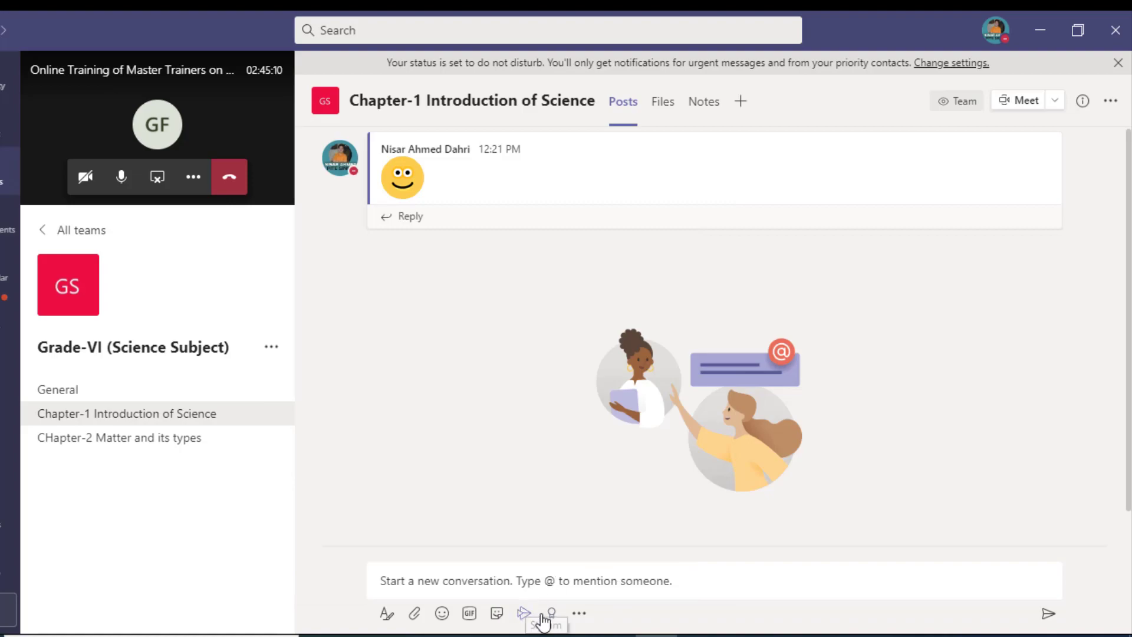
click(579, 614)
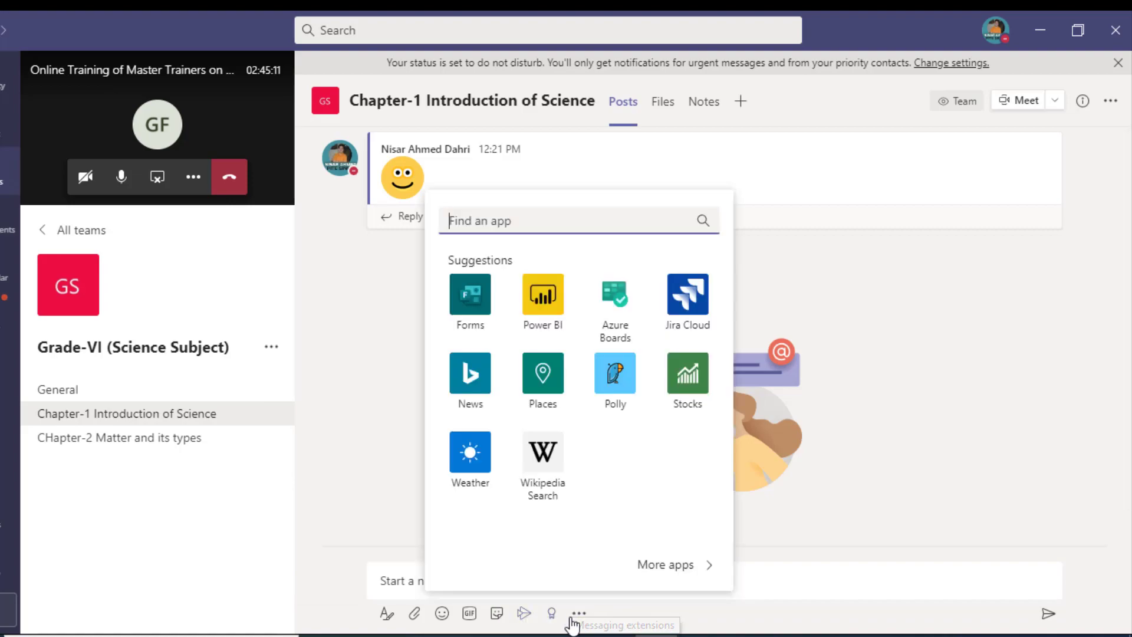
click(886, 449)
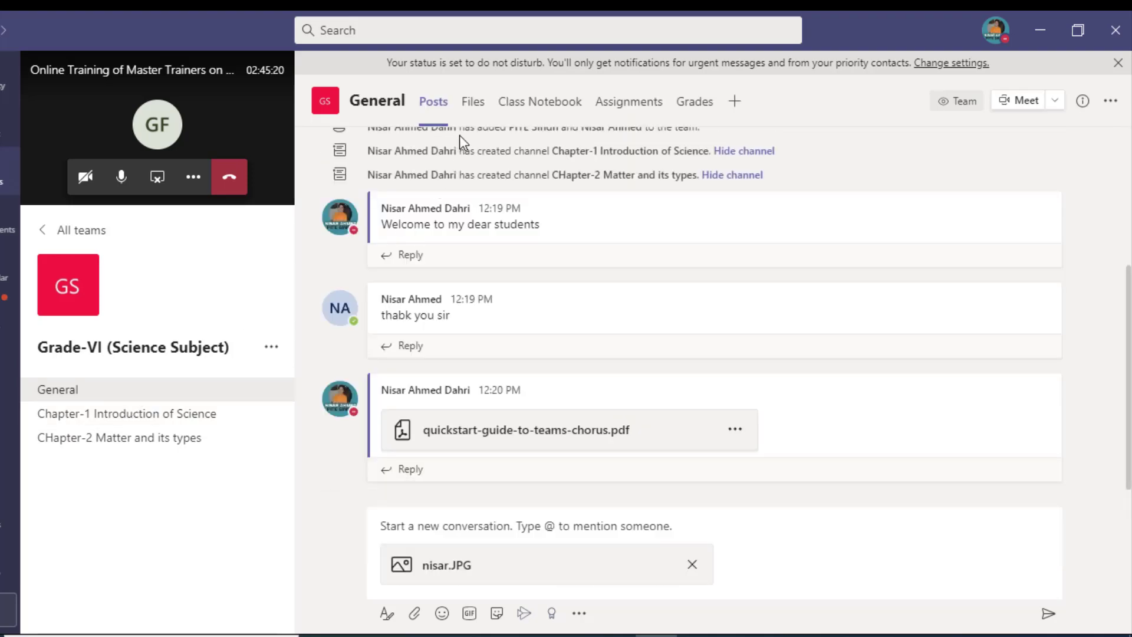
Step: In the General channel's Files, create a folder named CHapter-1 and select it
click(477, 119)
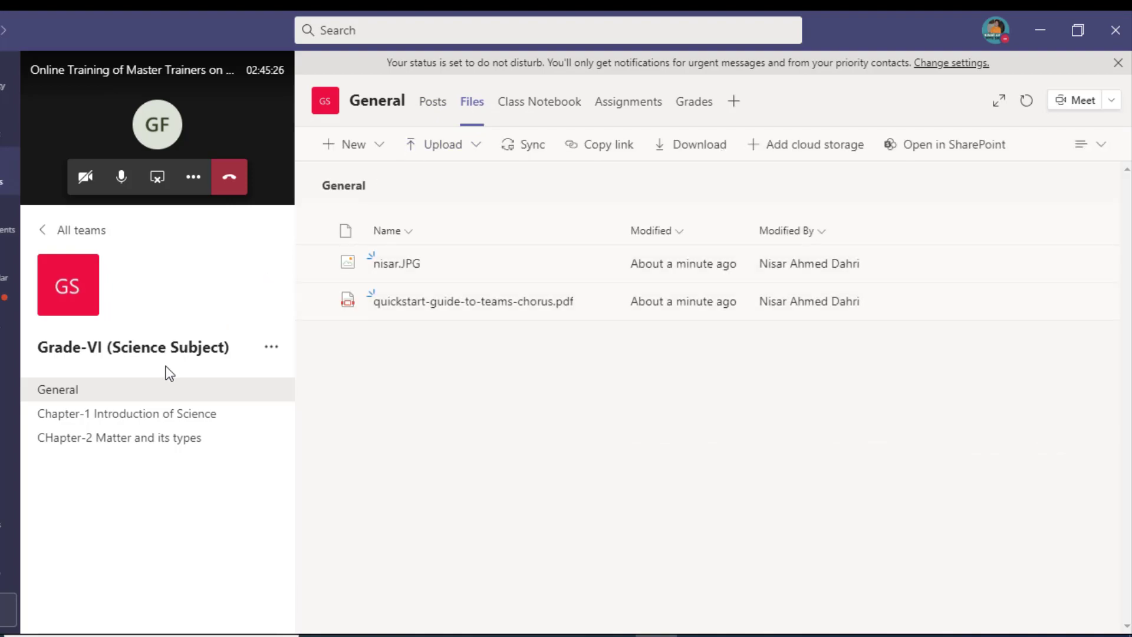
click(360, 158)
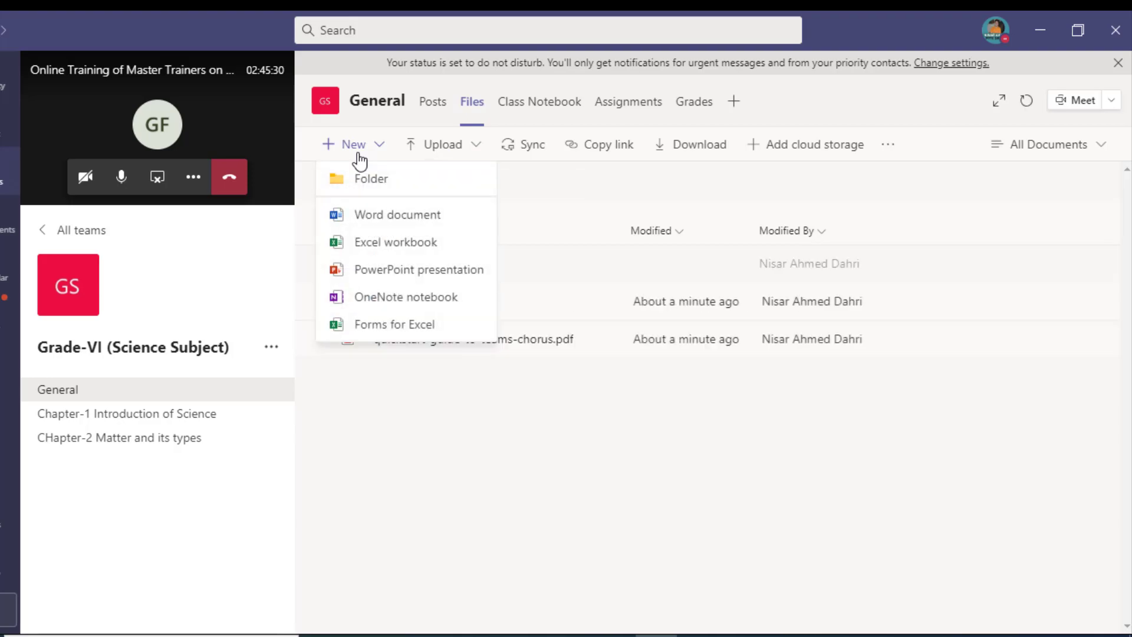
click(369, 180)
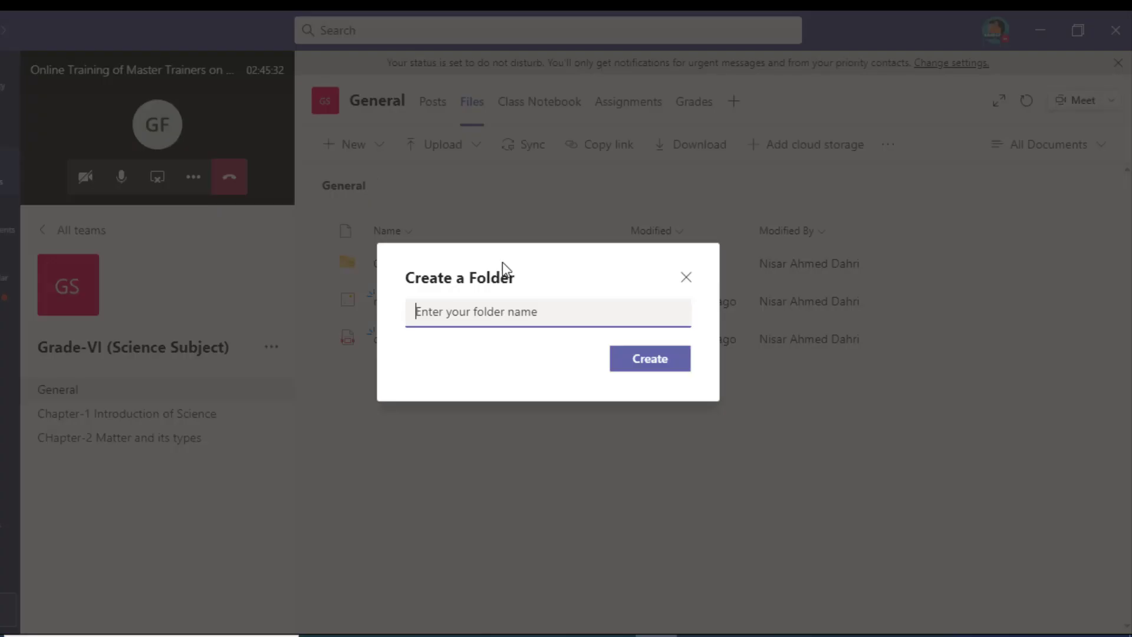
text(CHapter-1)
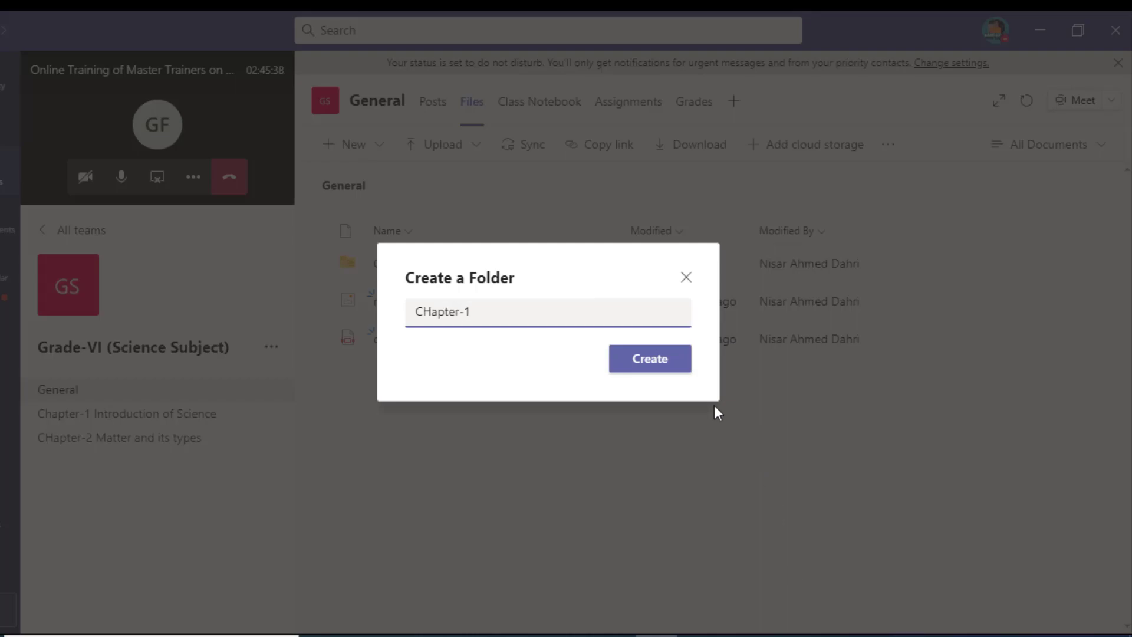
click(661, 366)
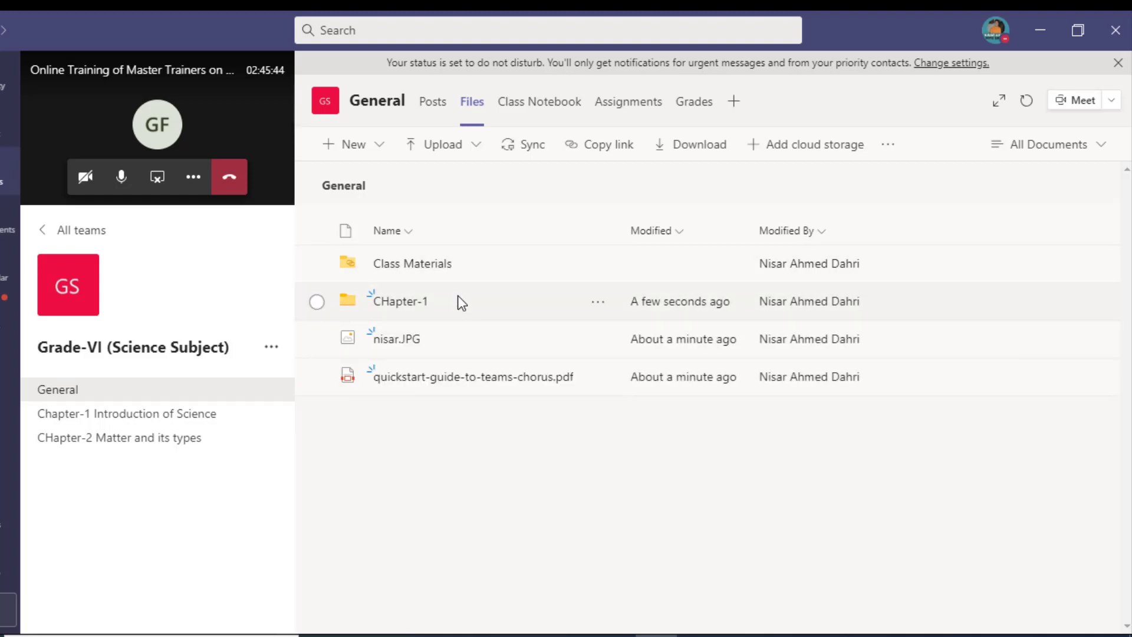
click(458, 300)
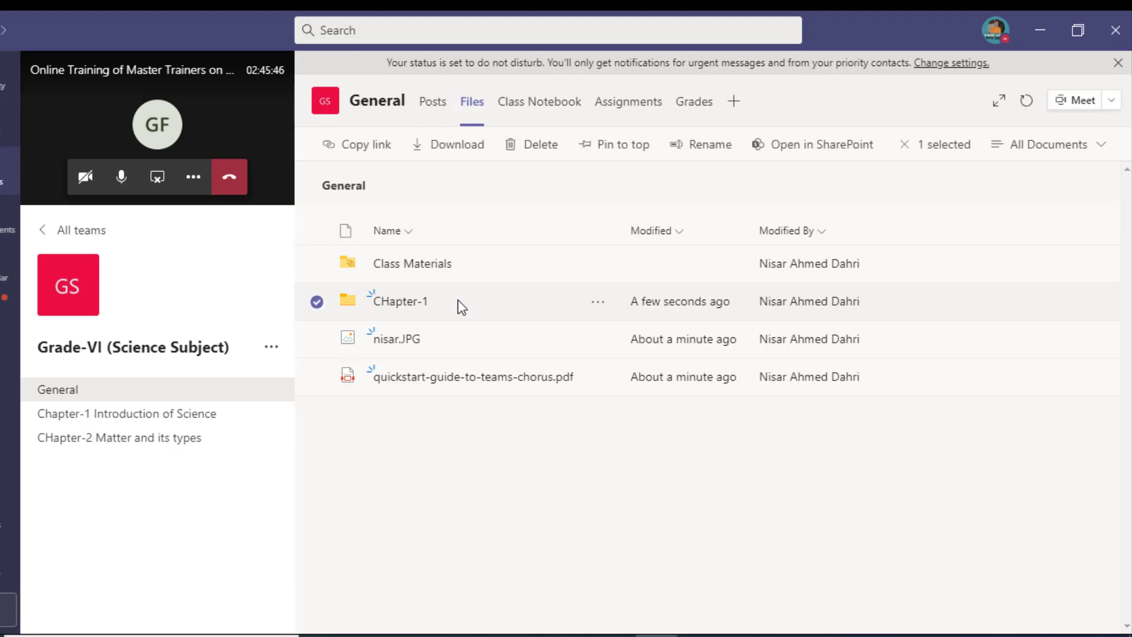
Step: Open the CHapter-1 folder and upload the downloads_introduction_to_microsoft_teams PDF from the computer
double_click(458, 300)
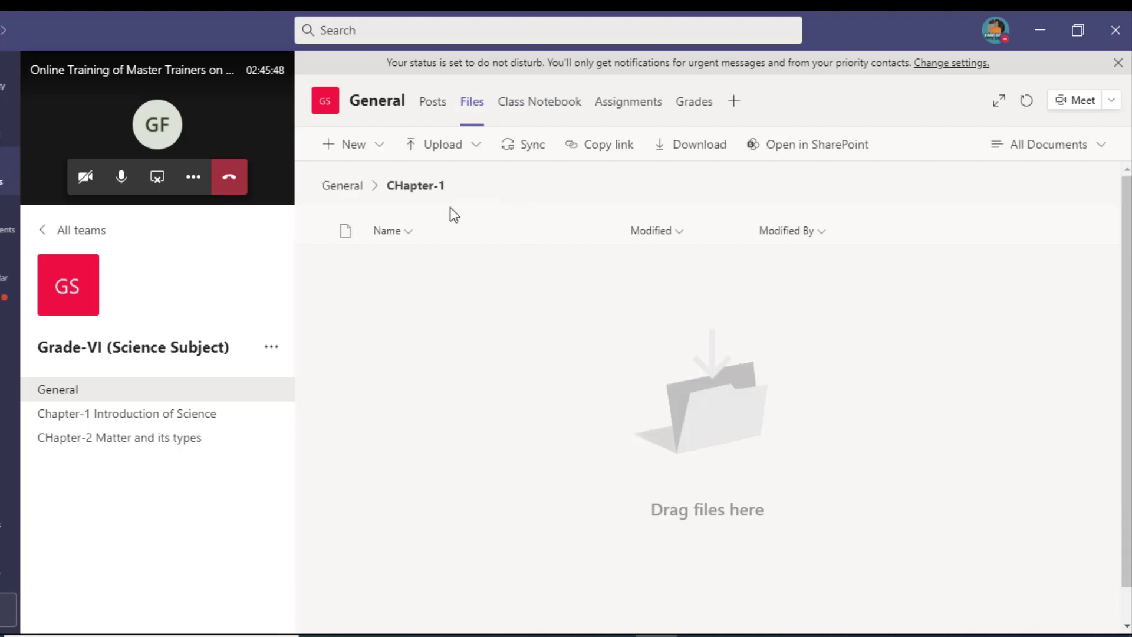
click(448, 152)
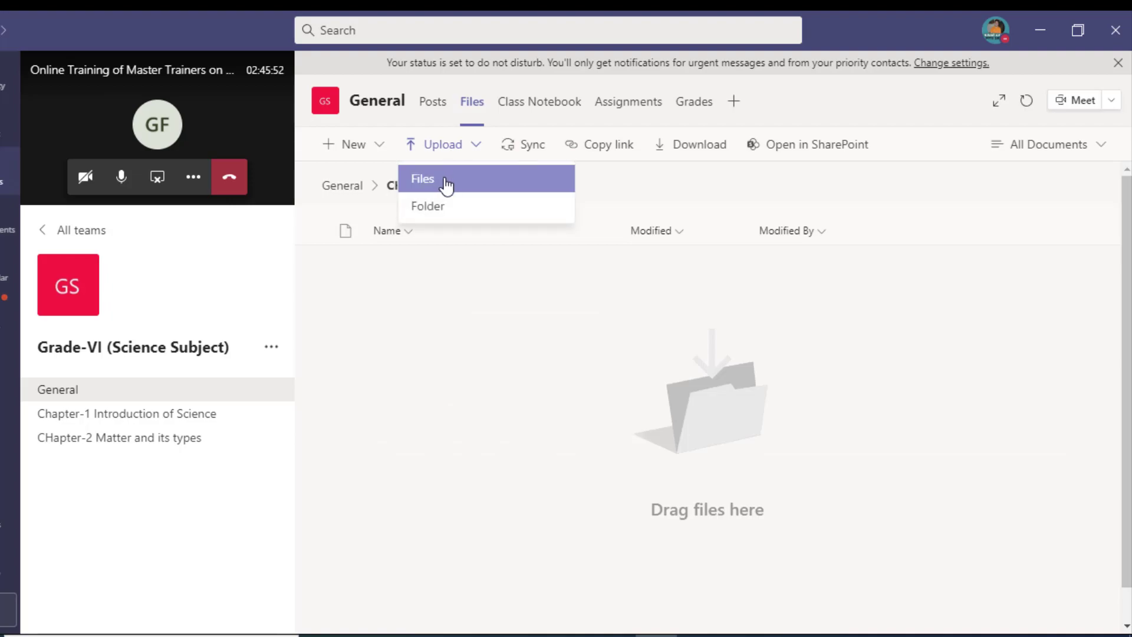
click(446, 185)
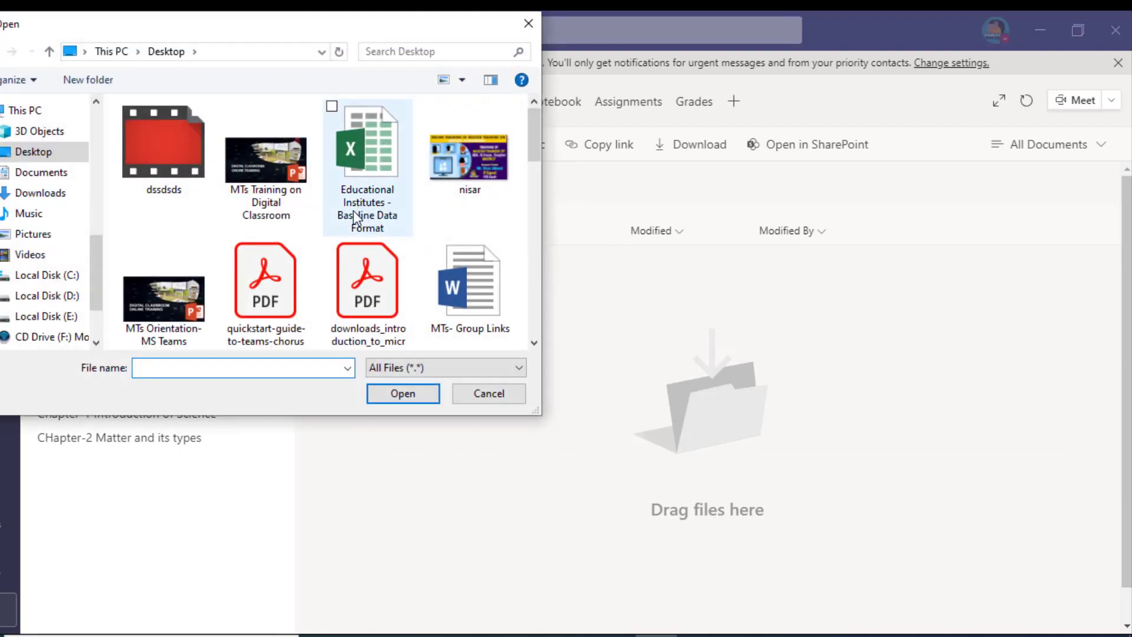
click(363, 295)
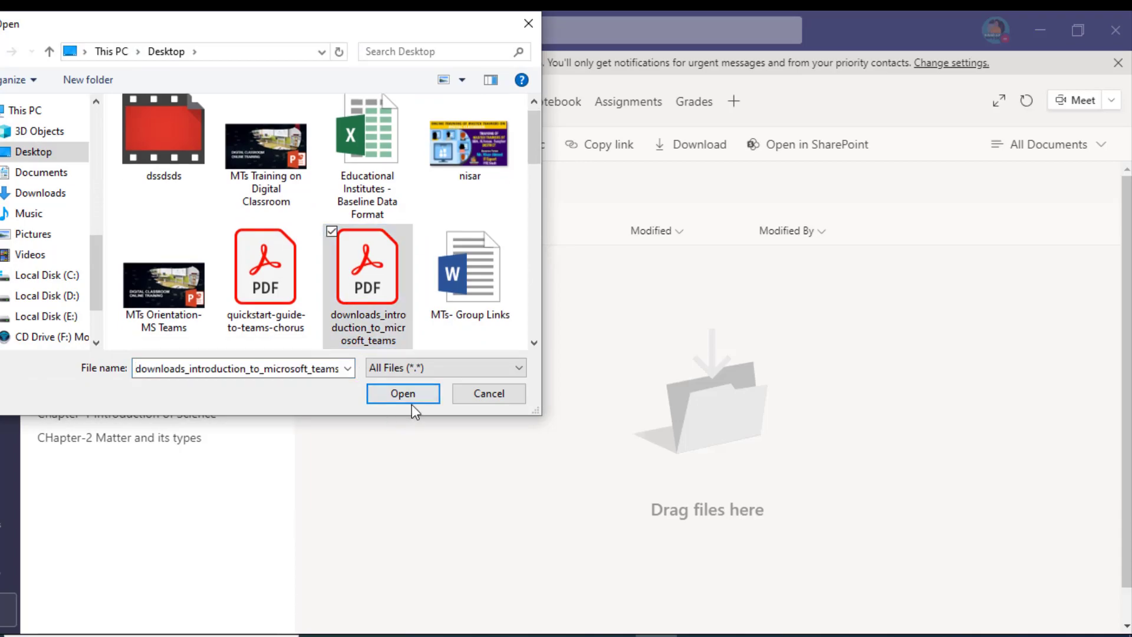
click(411, 403)
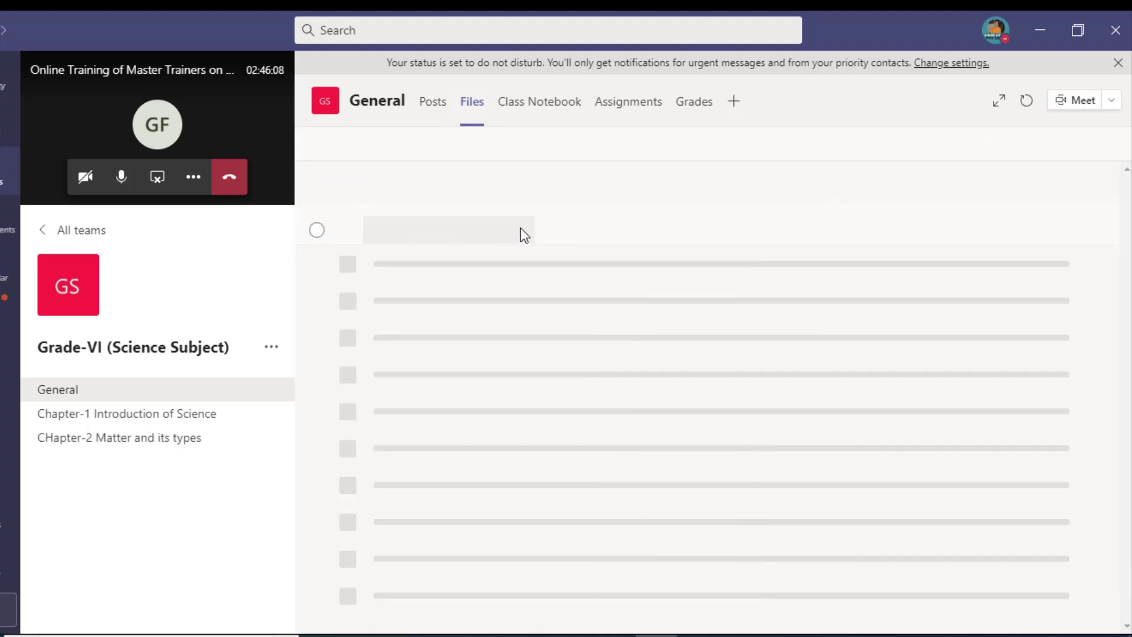
Step: Upload nisar.JPG into the Class Materials folder, then go back to the General files list
click(447, 264)
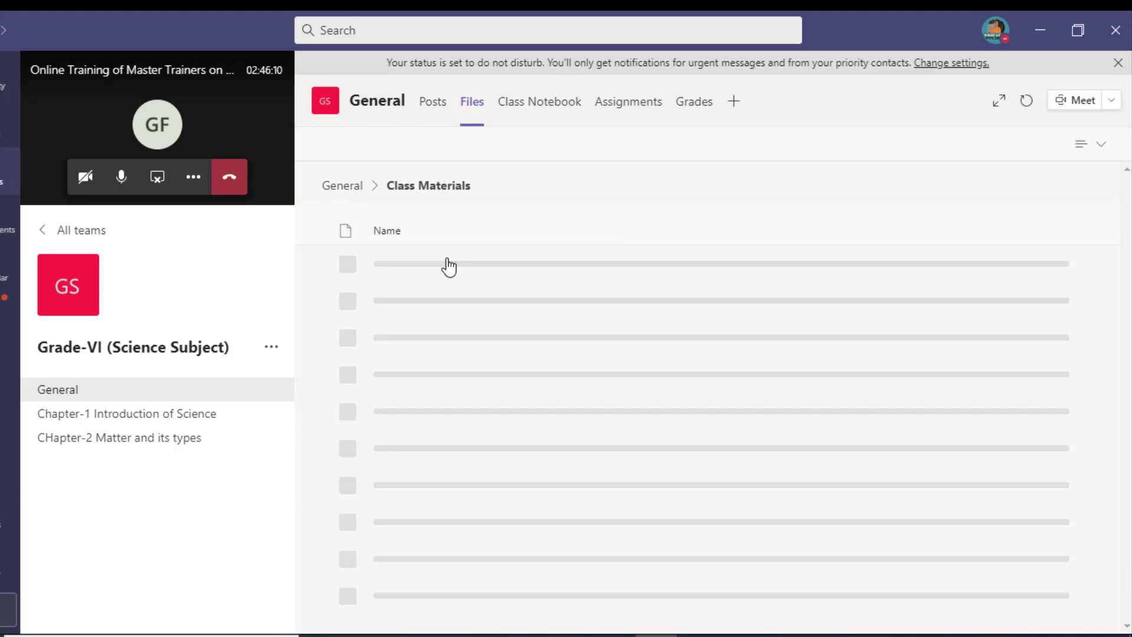
click(442, 145)
click(450, 189)
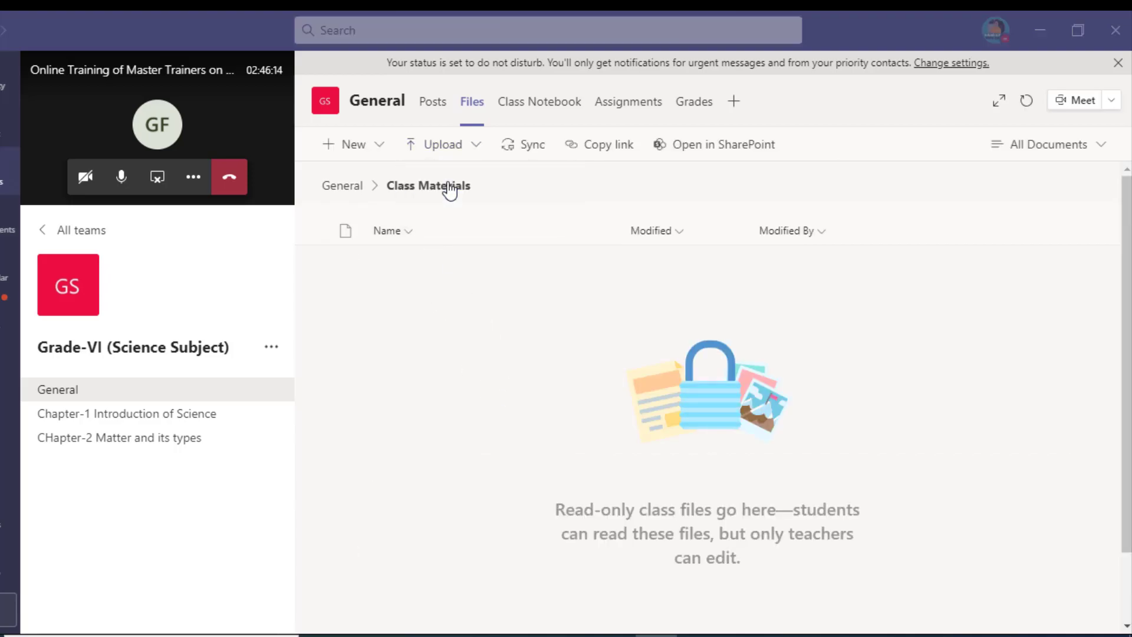
scroll(440, 252, down, 3)
scroll(441, 253, up, 3)
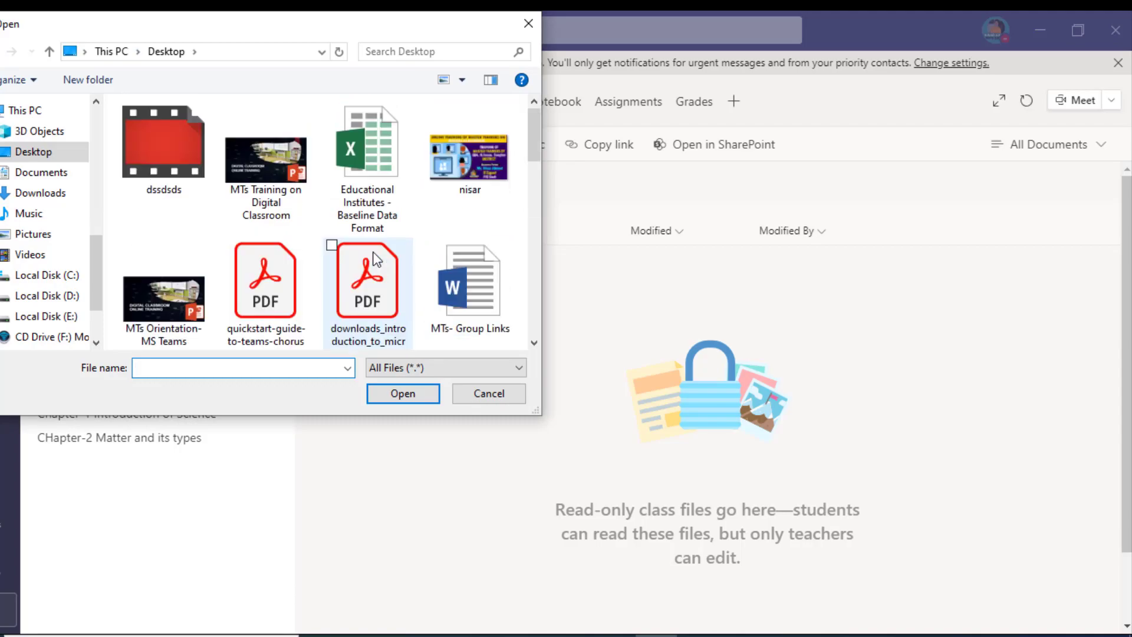
click(471, 192)
click(400, 392)
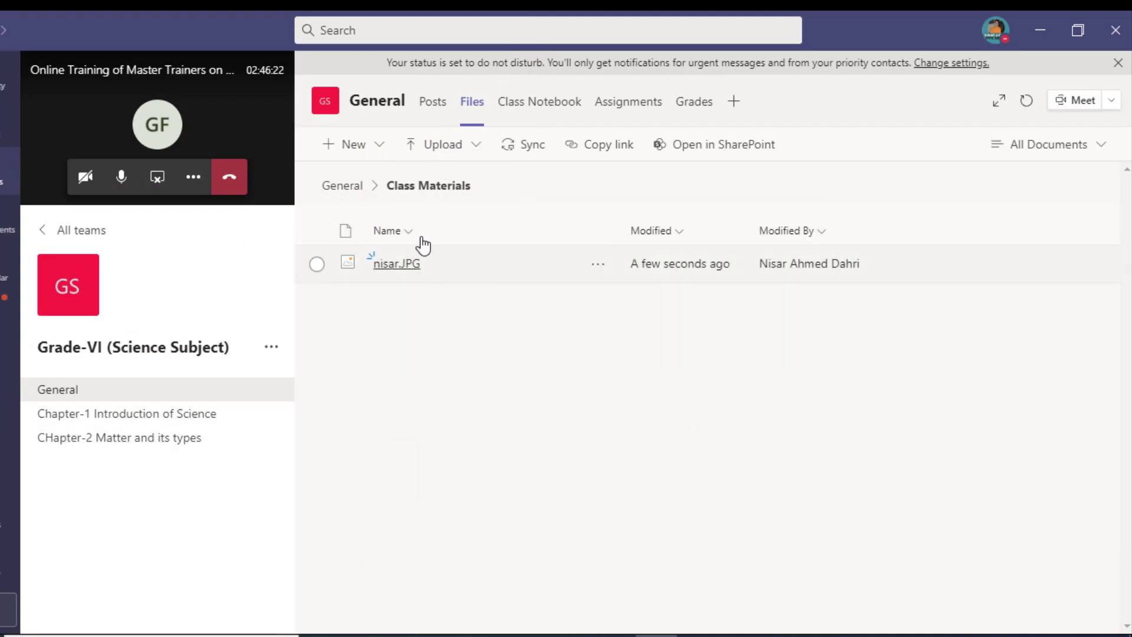
click(342, 187)
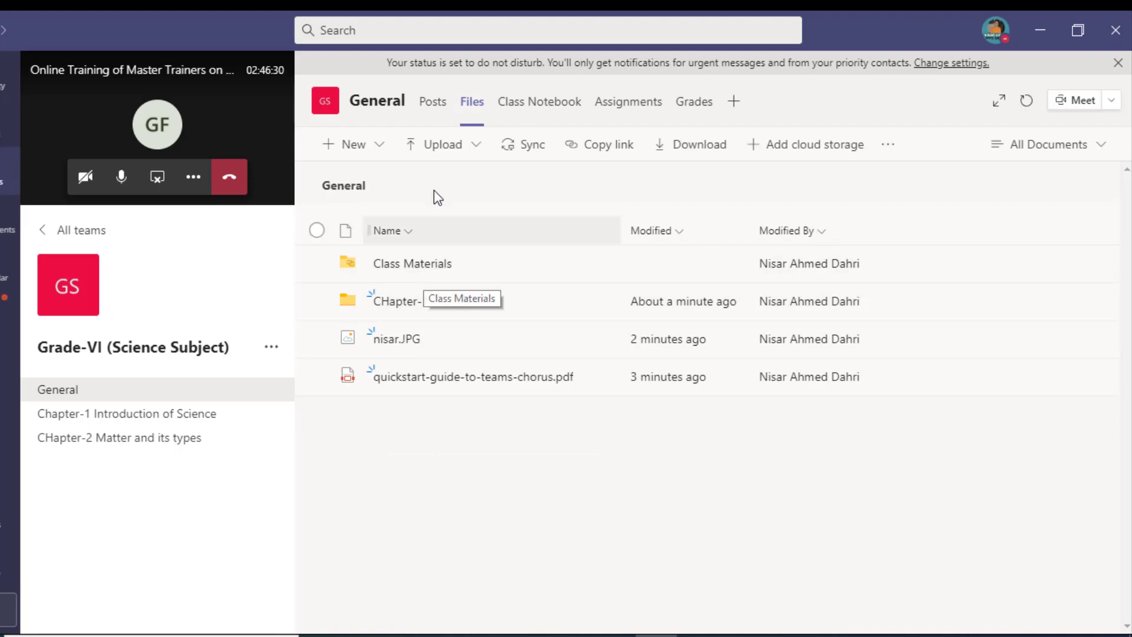
Step: Create a new folder named Class Videos in the General channel's files
click(341, 146)
click(386, 194)
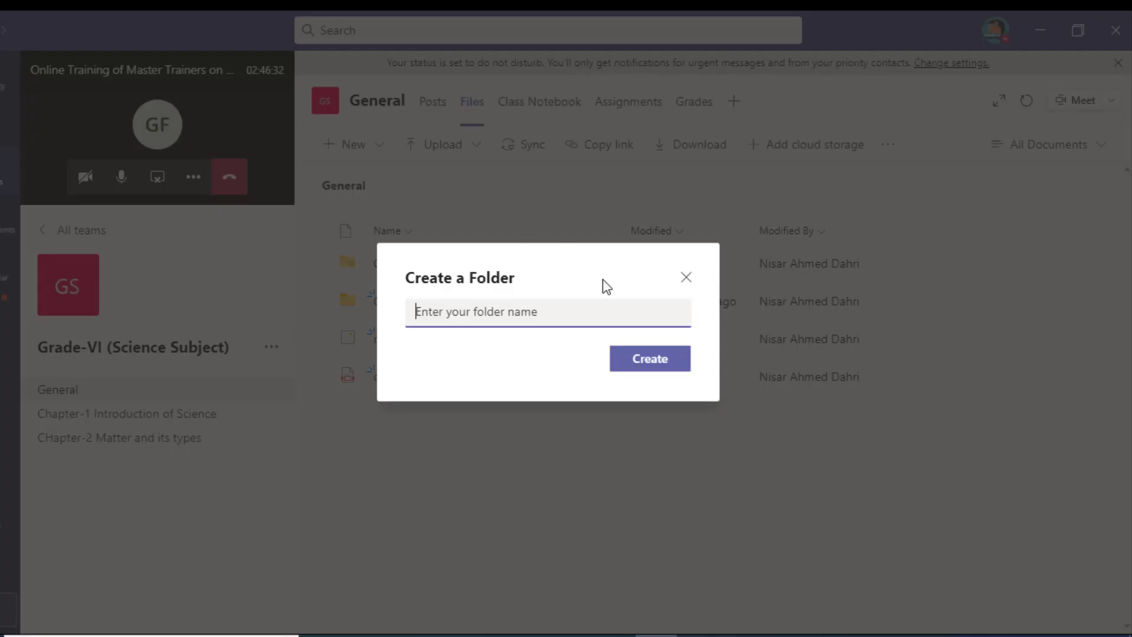
text(Videos)
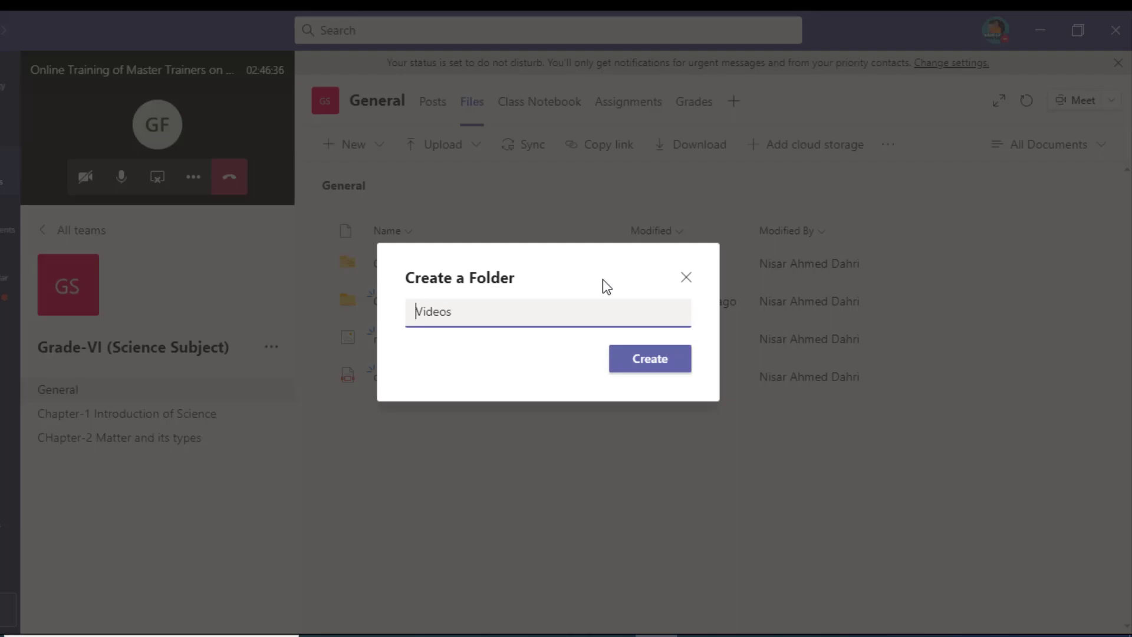
text(Class)
click(641, 361)
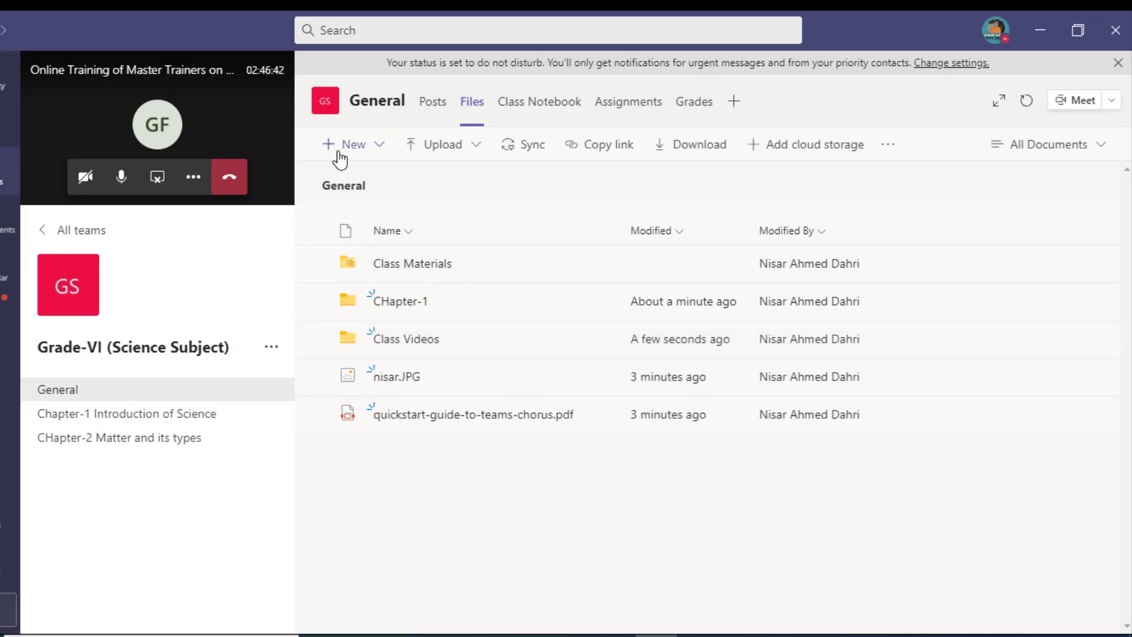
Step: Create a second new folder named Textbooks
click(340, 155)
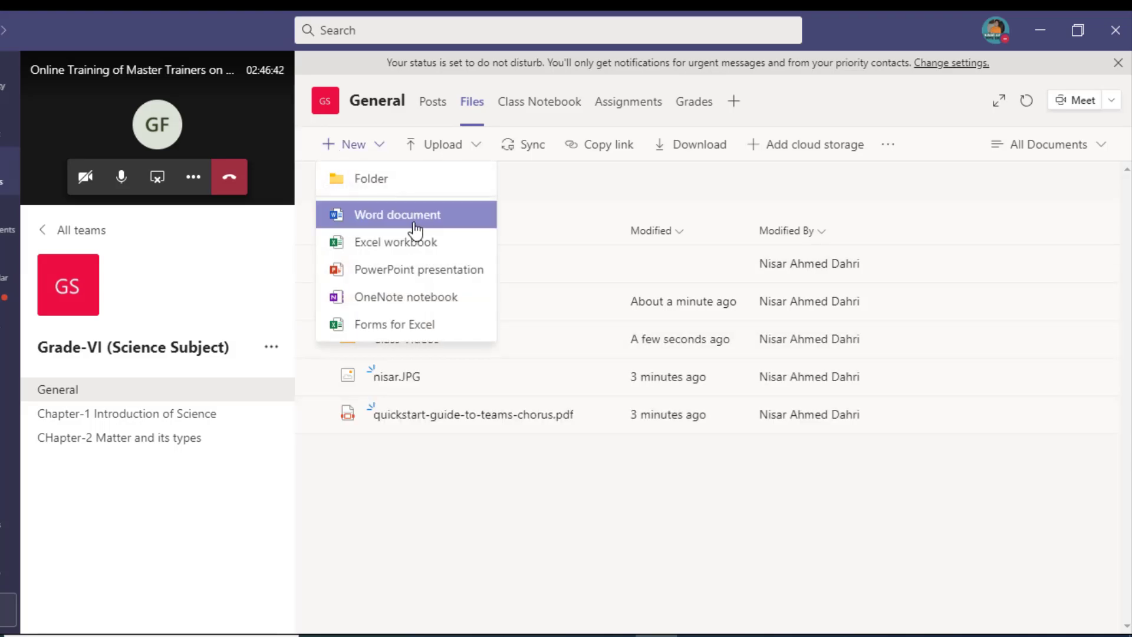
click(396, 187)
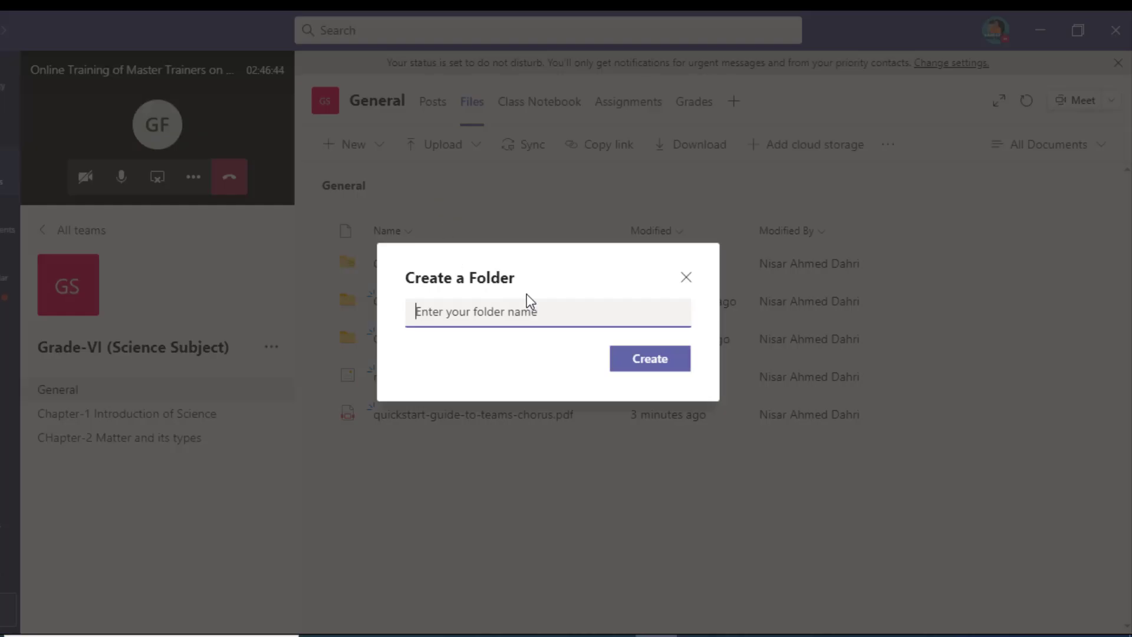
text(Texb)
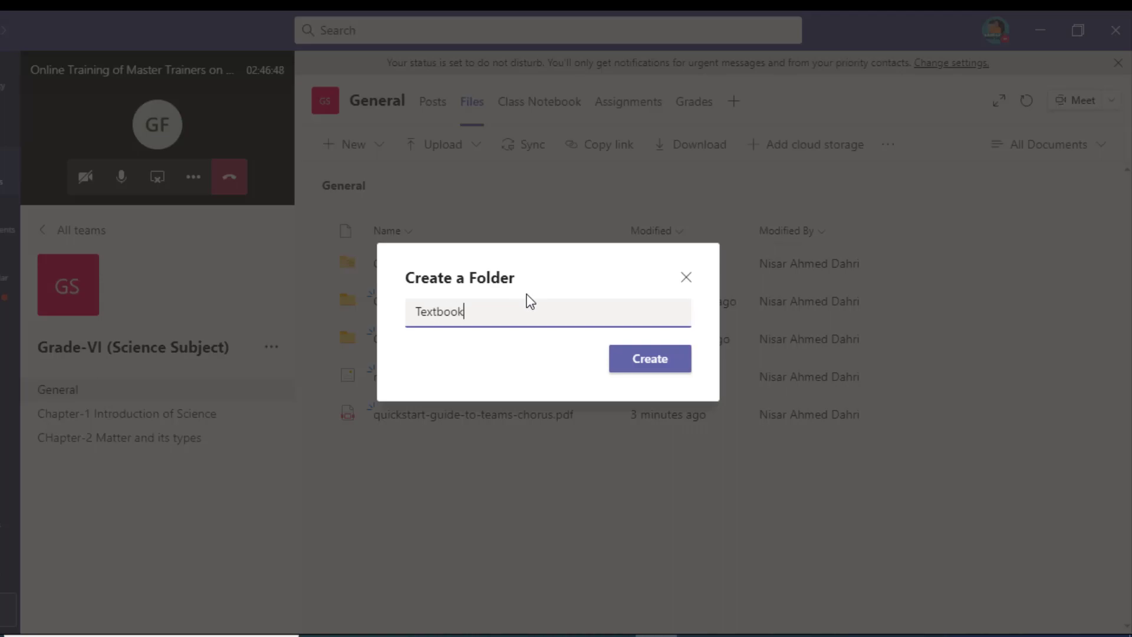
click(616, 361)
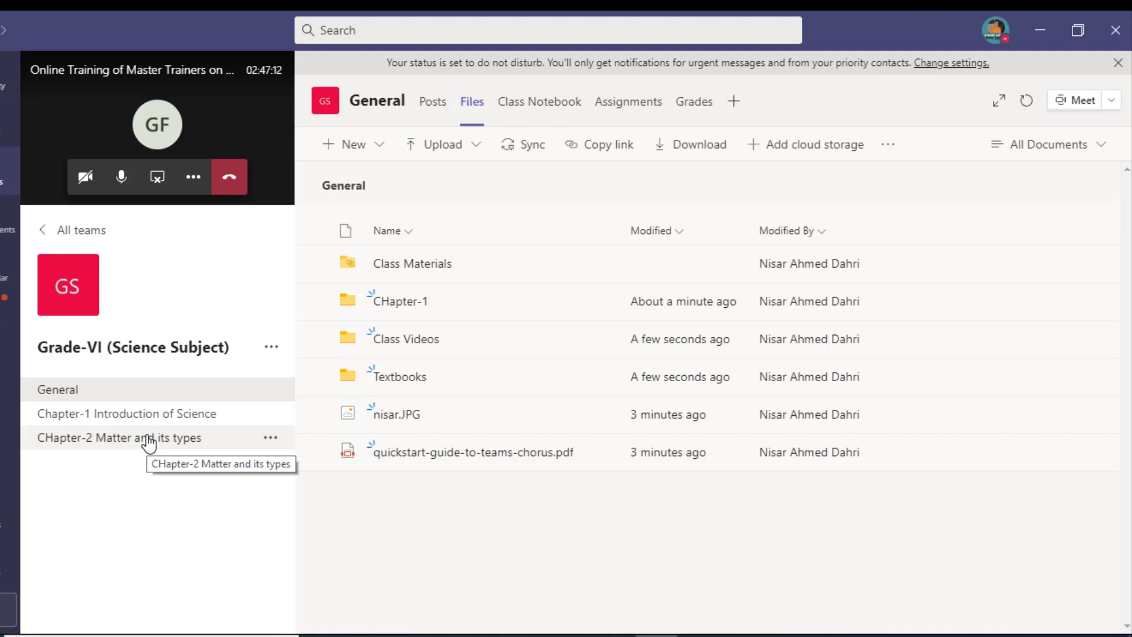
Step: From the Class Notebook tab, create a blank OneNote Class Notebook with the default student sections
click(564, 116)
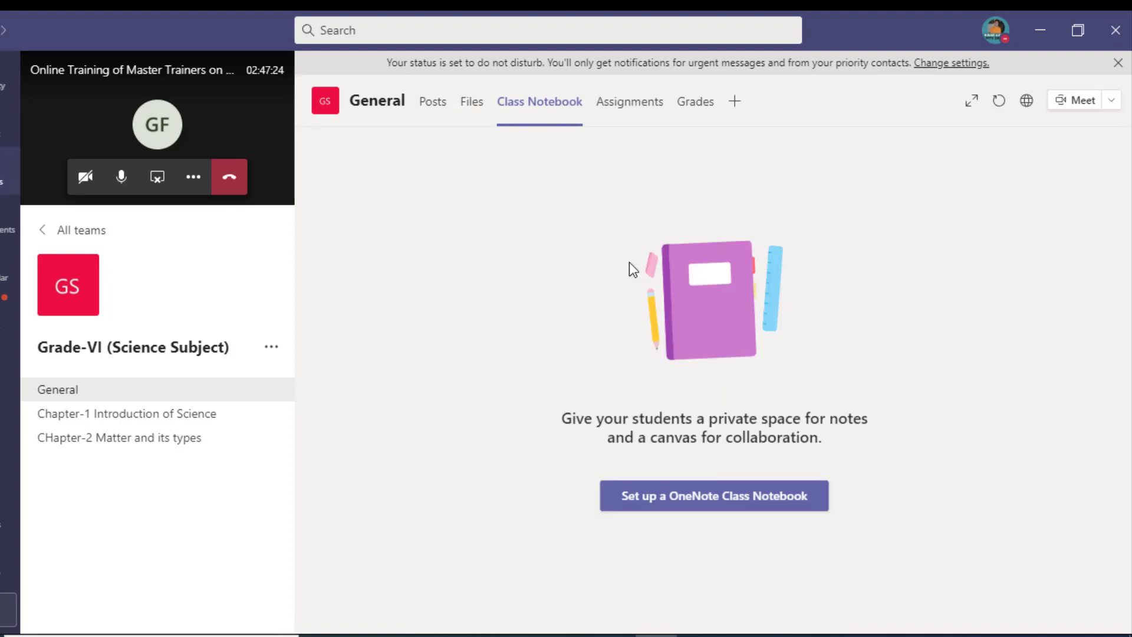
click(685, 495)
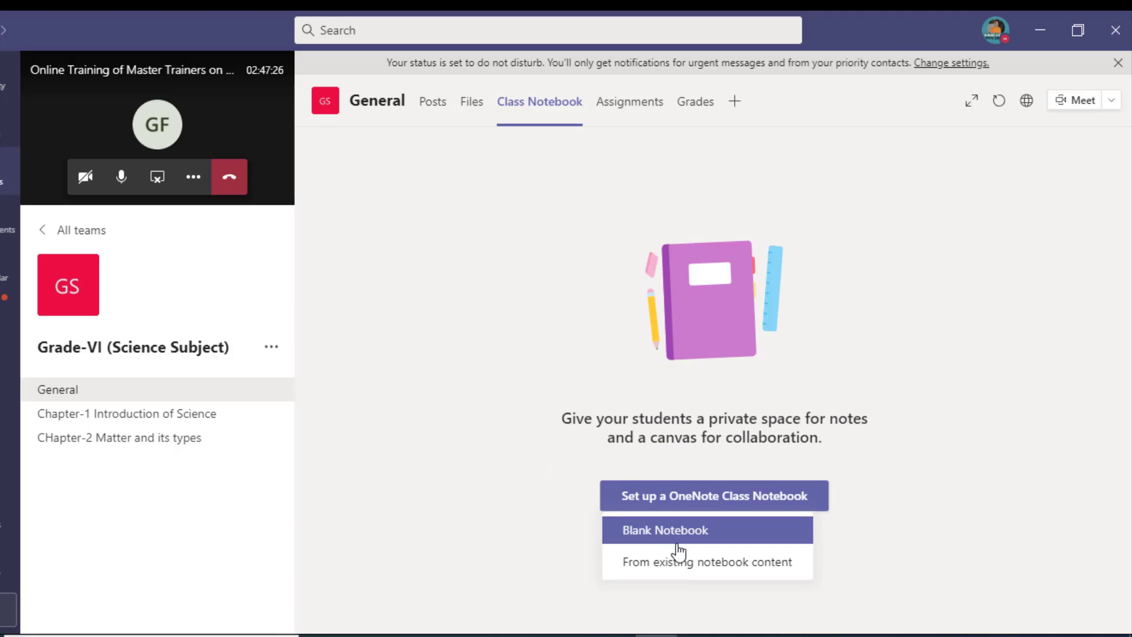
click(702, 537)
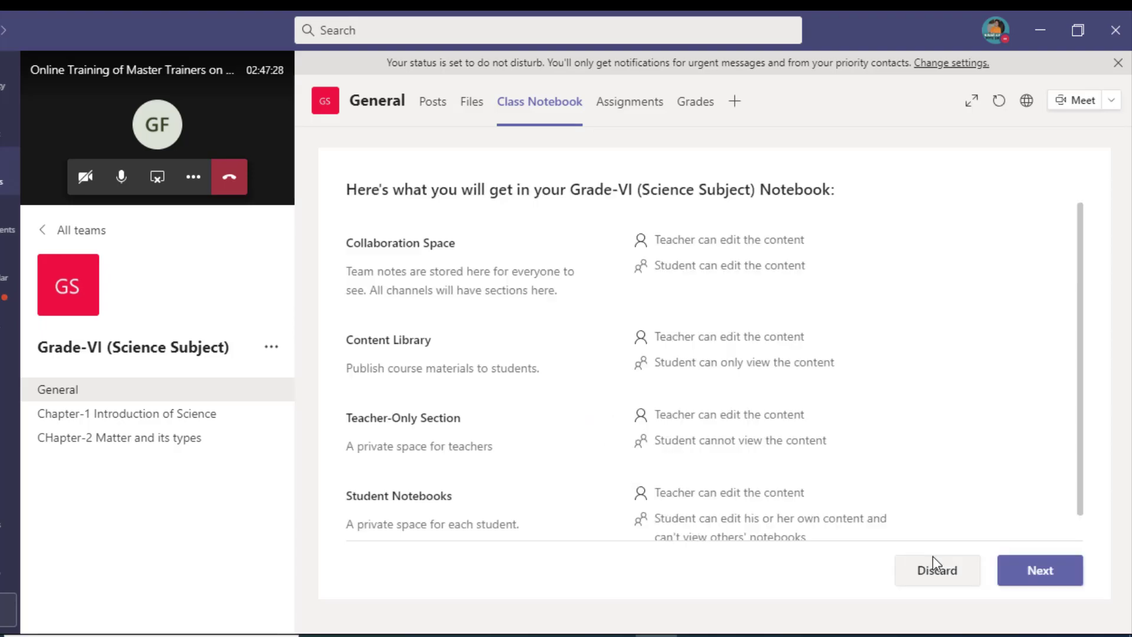
click(1015, 569)
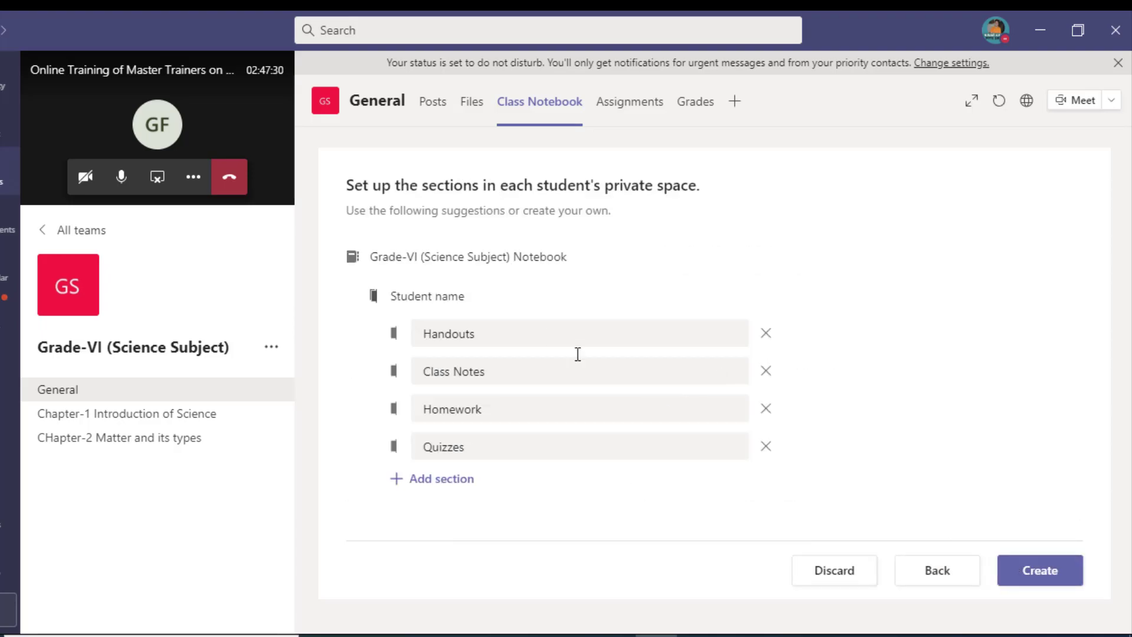
click(1038, 568)
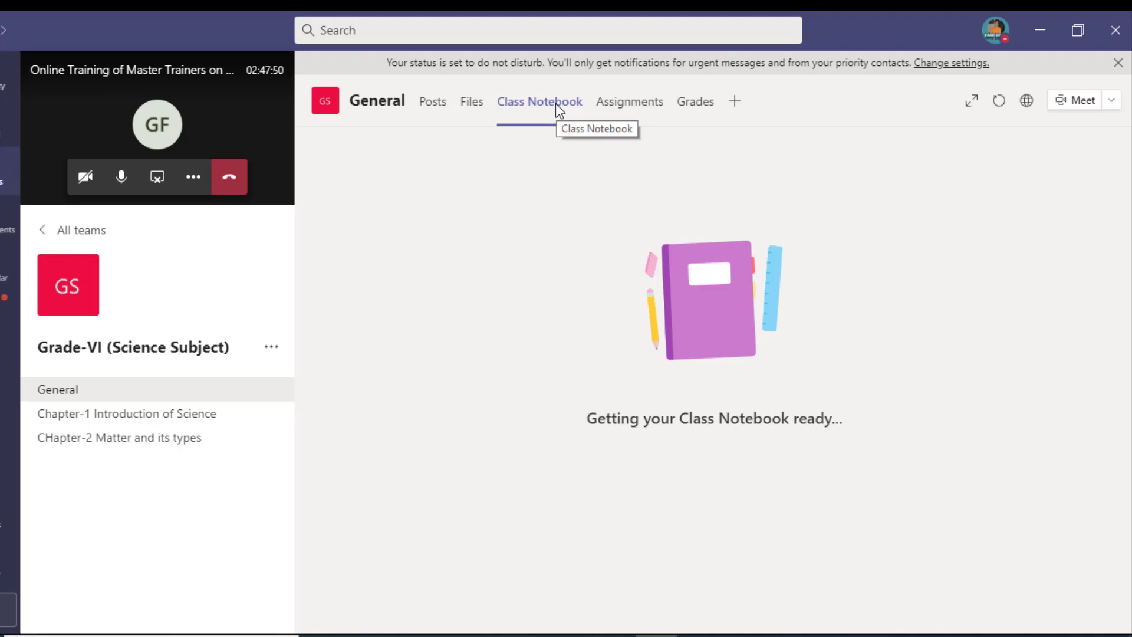
Step: Get started with the Assignments tab, closing the Create menu without choosing anything
click(619, 115)
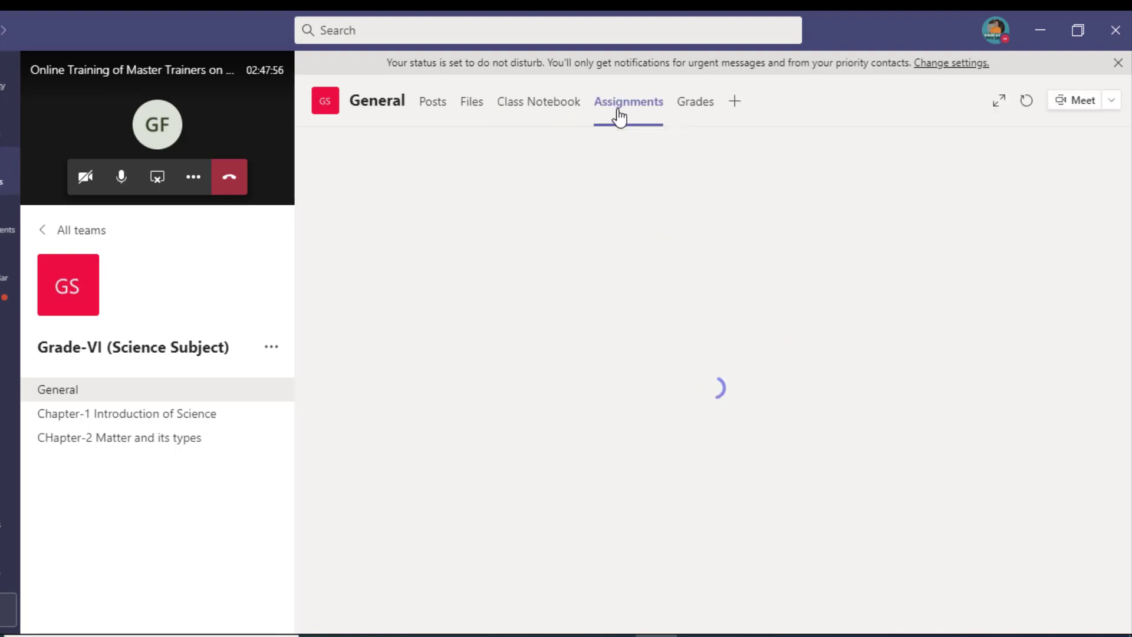
click(725, 455)
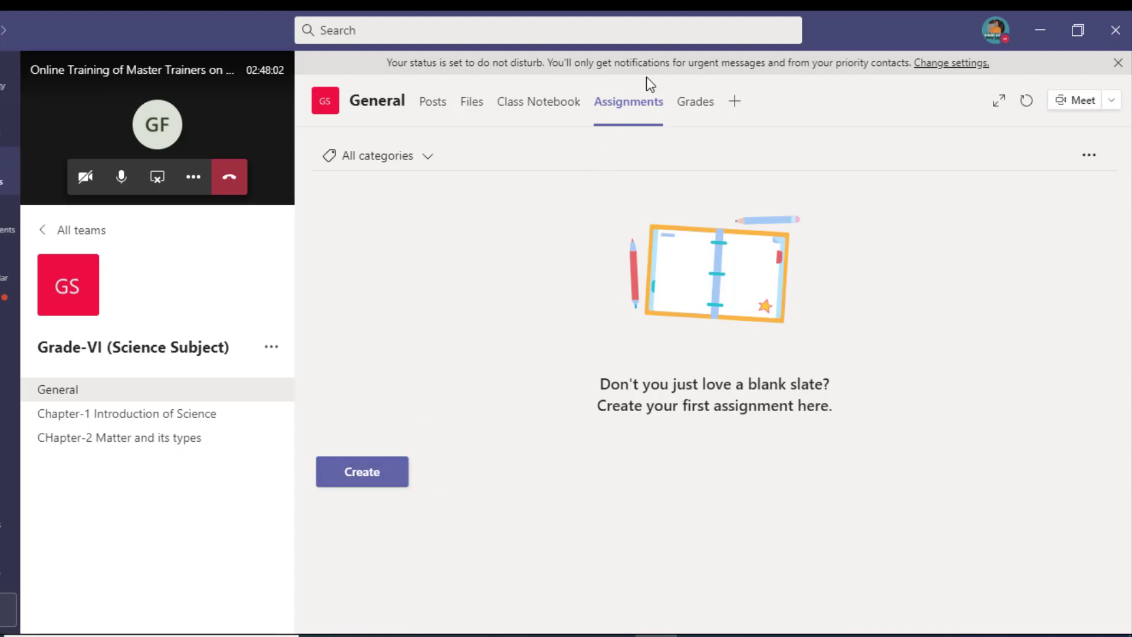
click(381, 470)
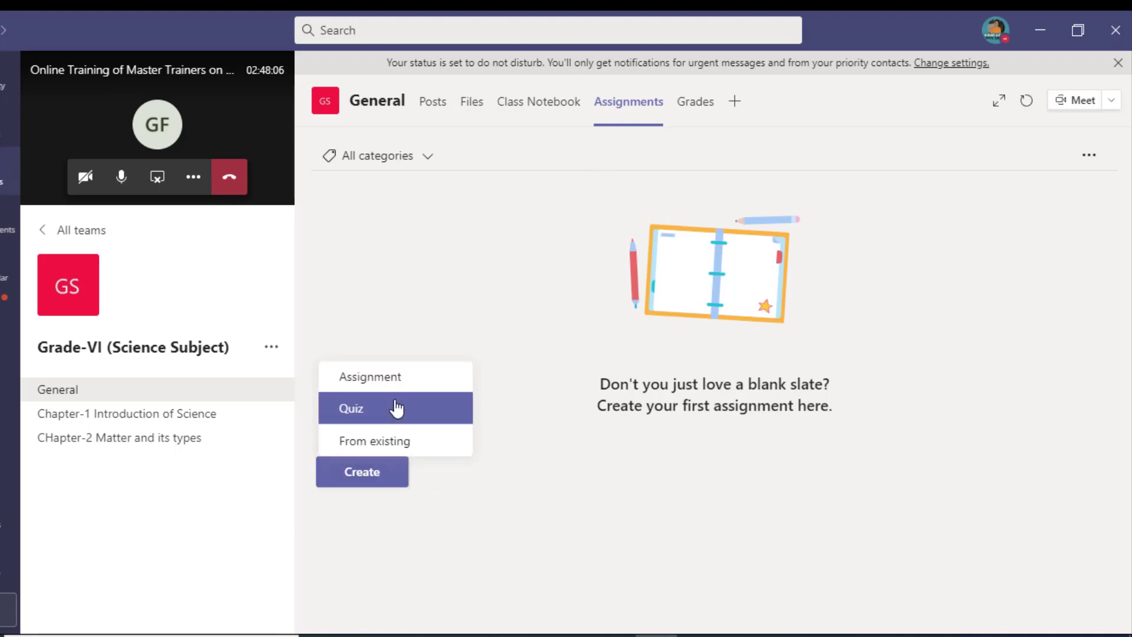
click(532, 385)
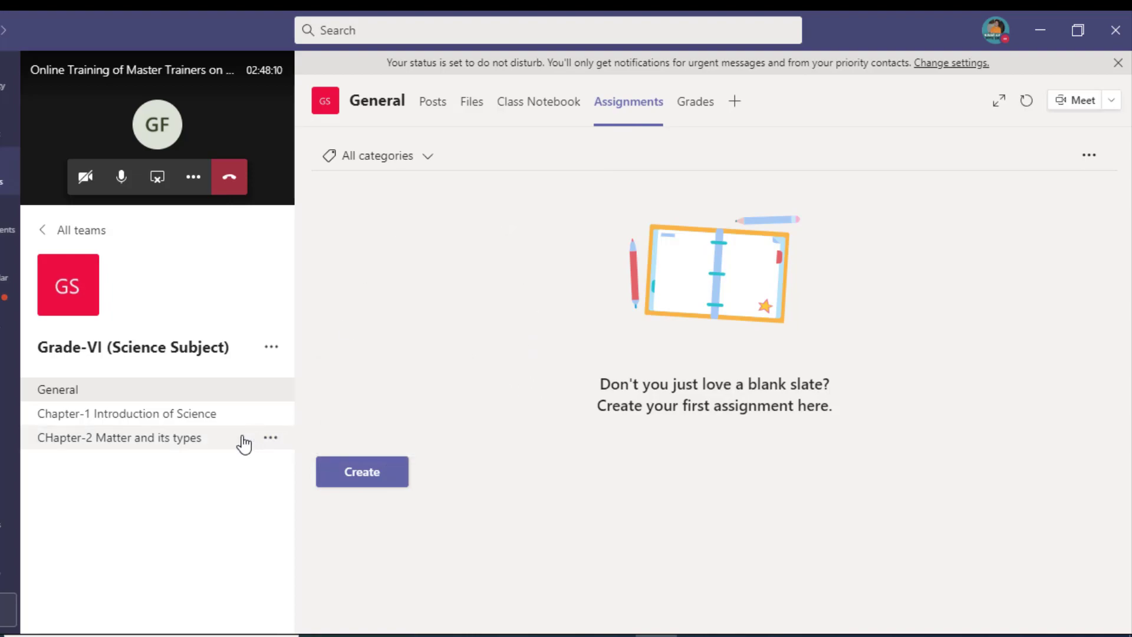
Step: Visit the Chapter-1 Introduction of Science channel, then reopen General's Assignments tab
click(204, 420)
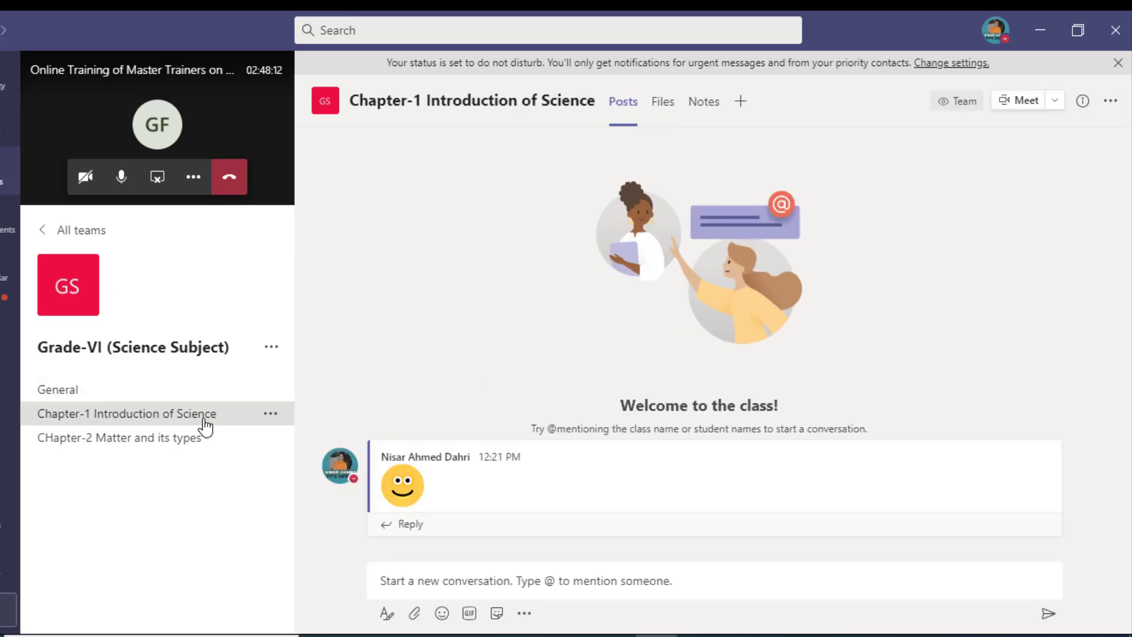
click(190, 392)
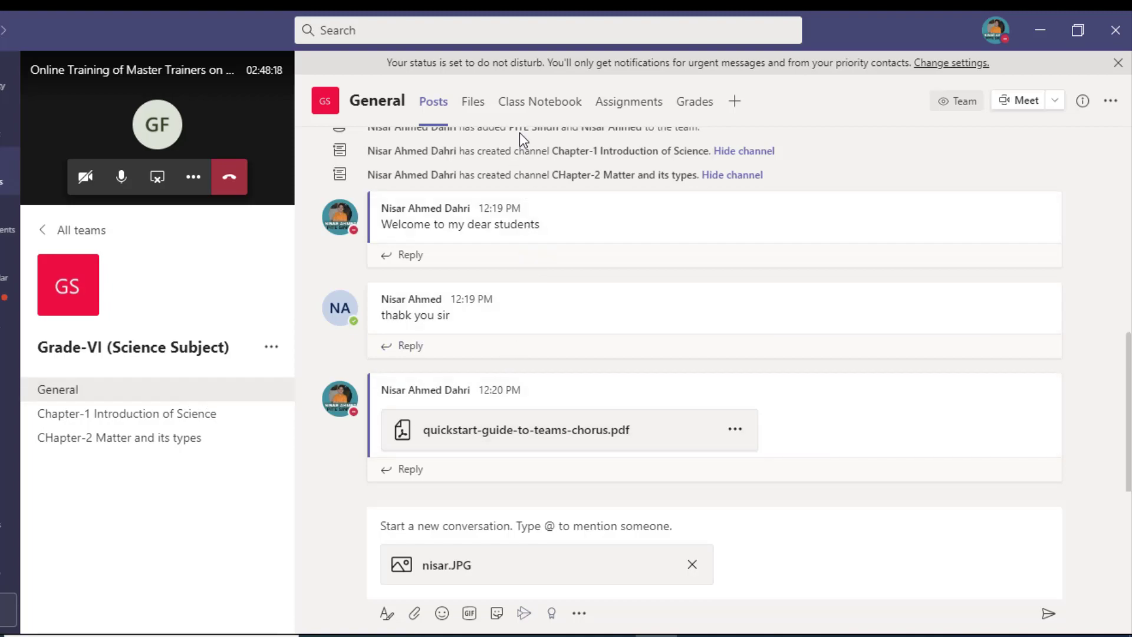
click(628, 102)
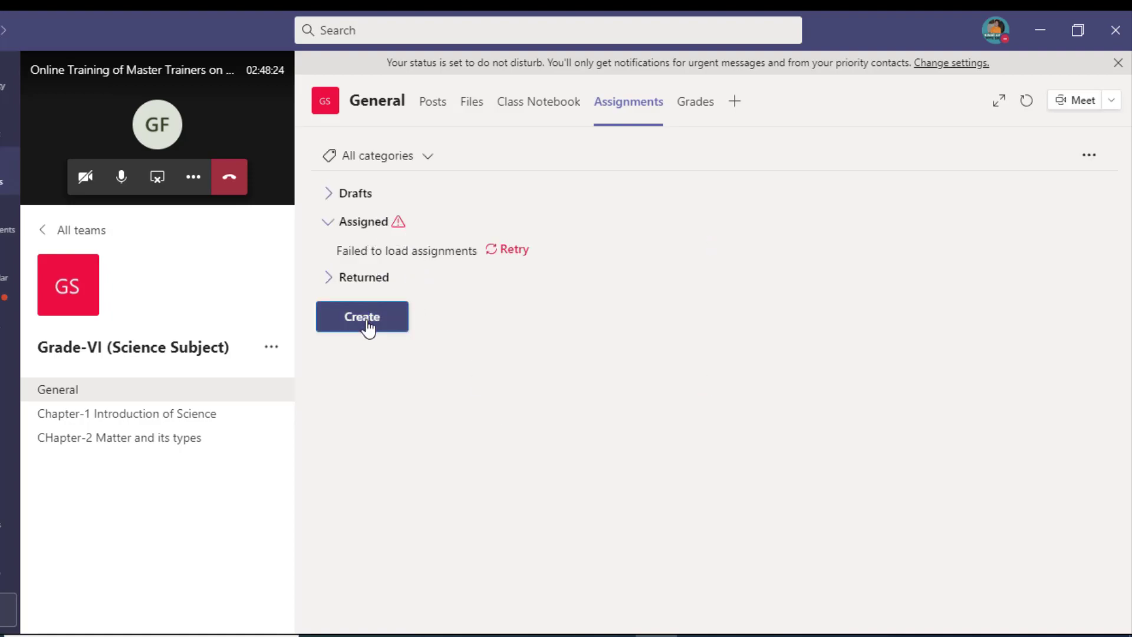
Step: Create a new assignment titled 'assignment-01 : Chapter-01 : Topic: Matter and its types', plus the teacher's name
click(367, 327)
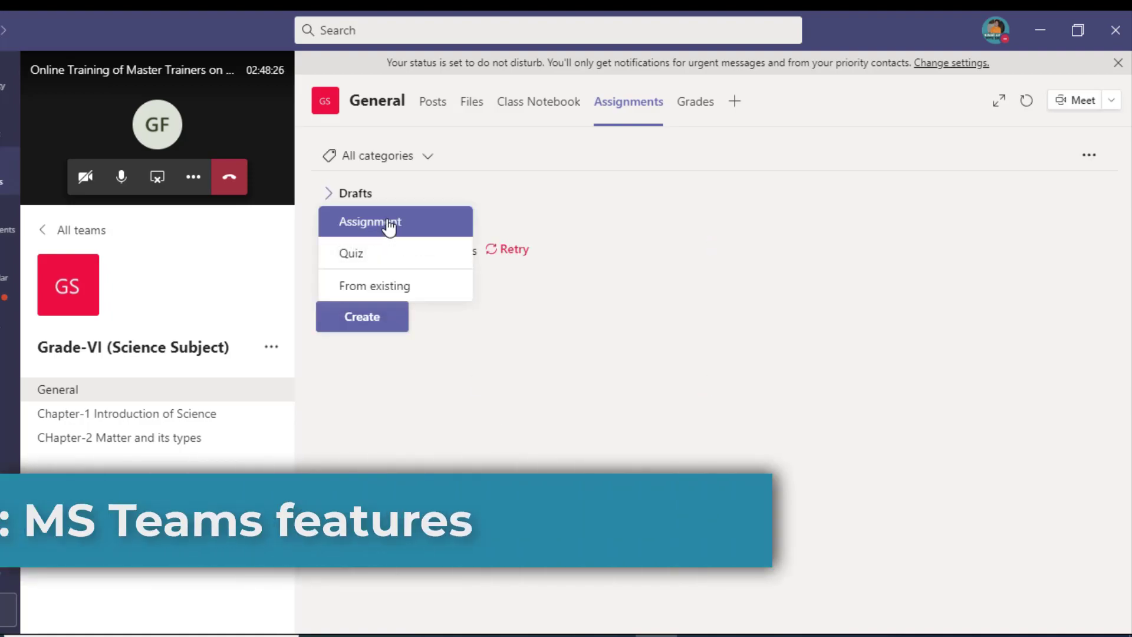
click(388, 227)
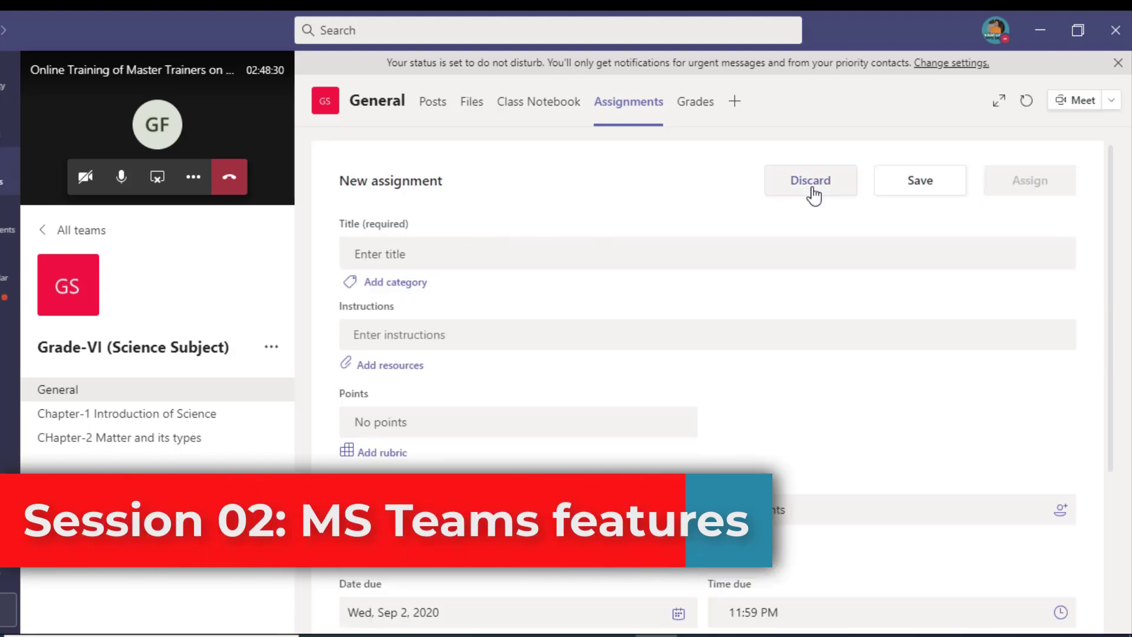
click(567, 250)
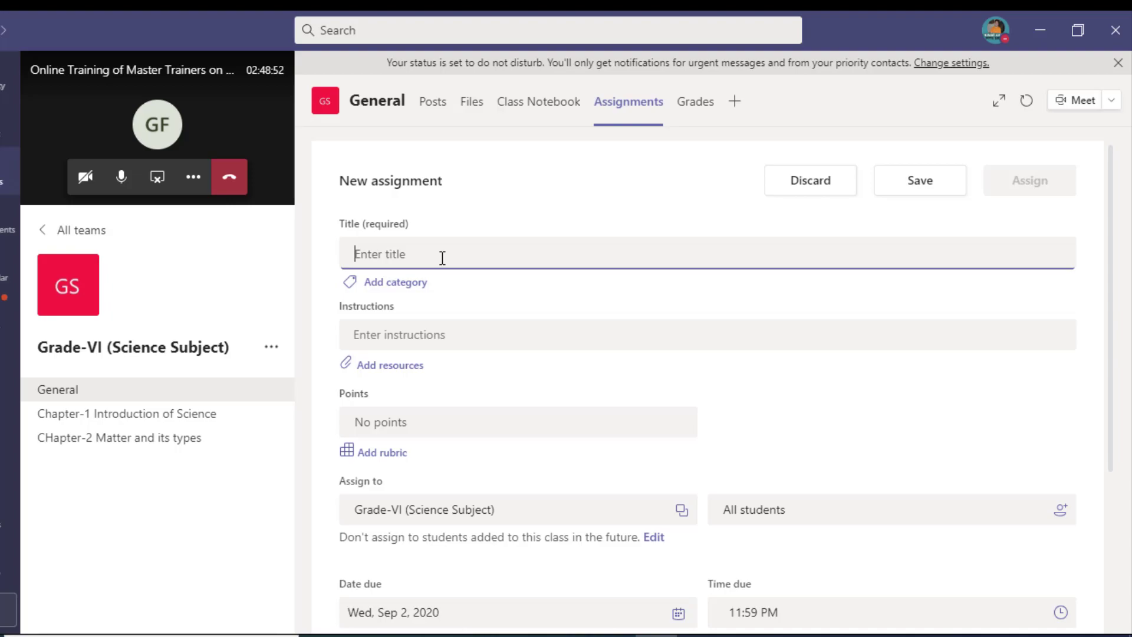
text(Social)
key(BackSpace)
key(BackSpace)
key(BackSpace)
key(BackSpace)
key(BackSpace)
key(BackSpace)
text(as)
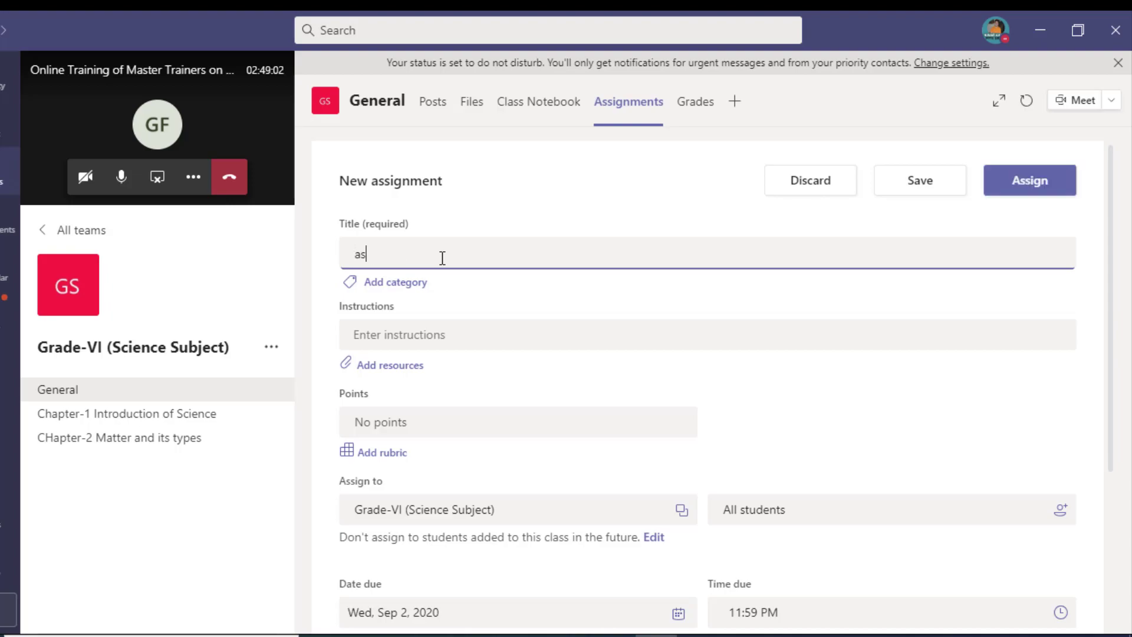
text(signment-01 :)
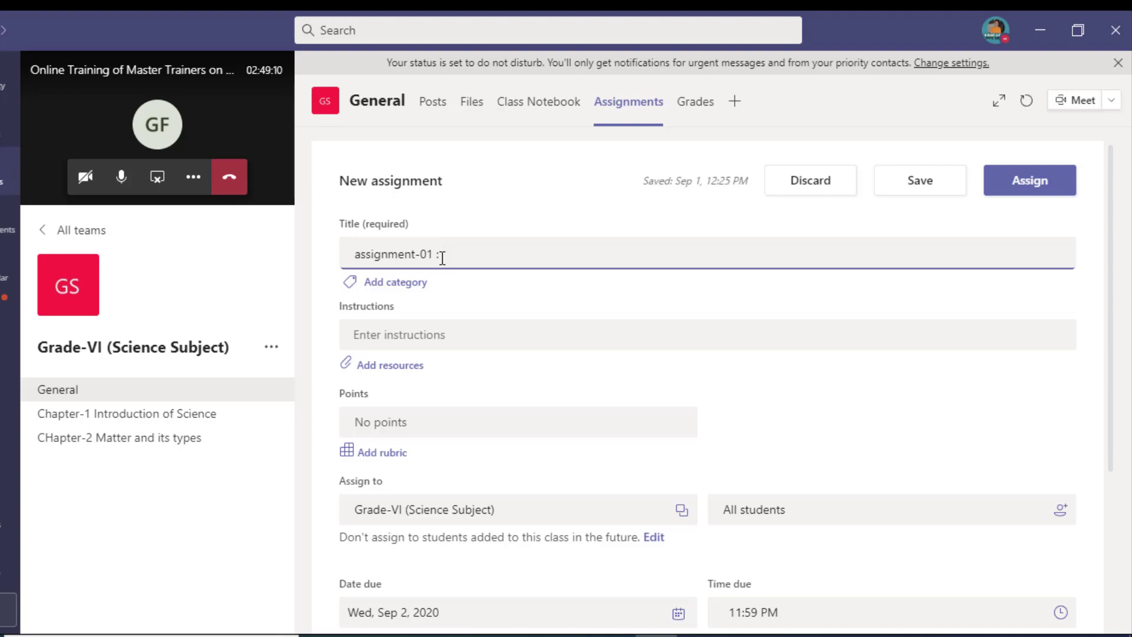
text(Cha)
key(BackSpace)
key(BackSpace)
text(hapter-01 : Topic: Matter)
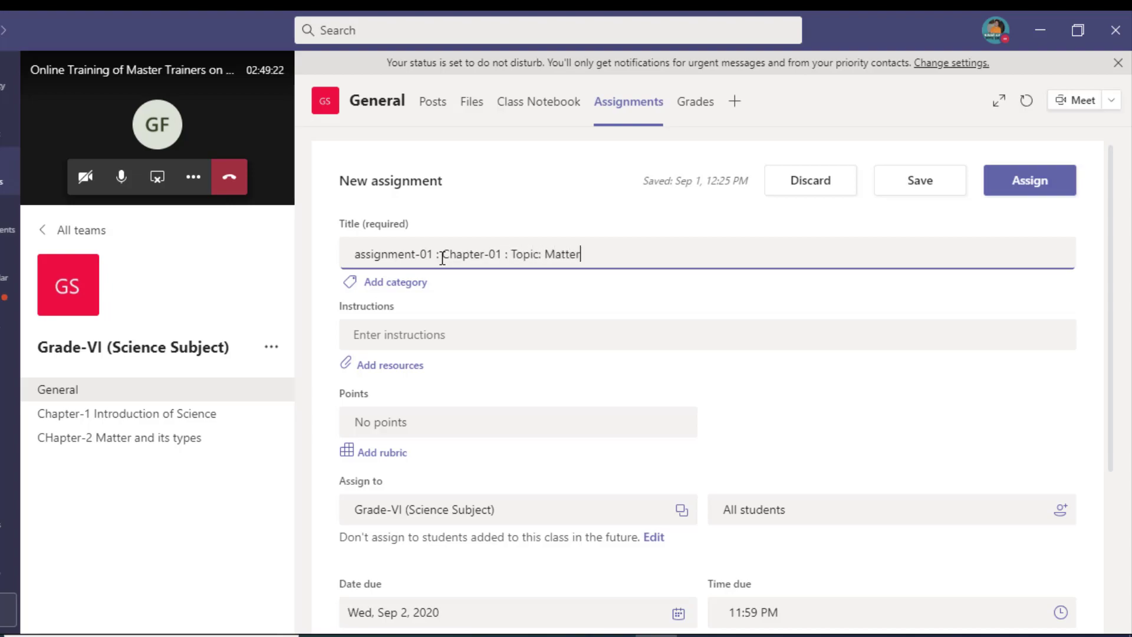
text( and its type)
text(s )
text(: )
text(| Teach)
text(er)
text(. Ms)
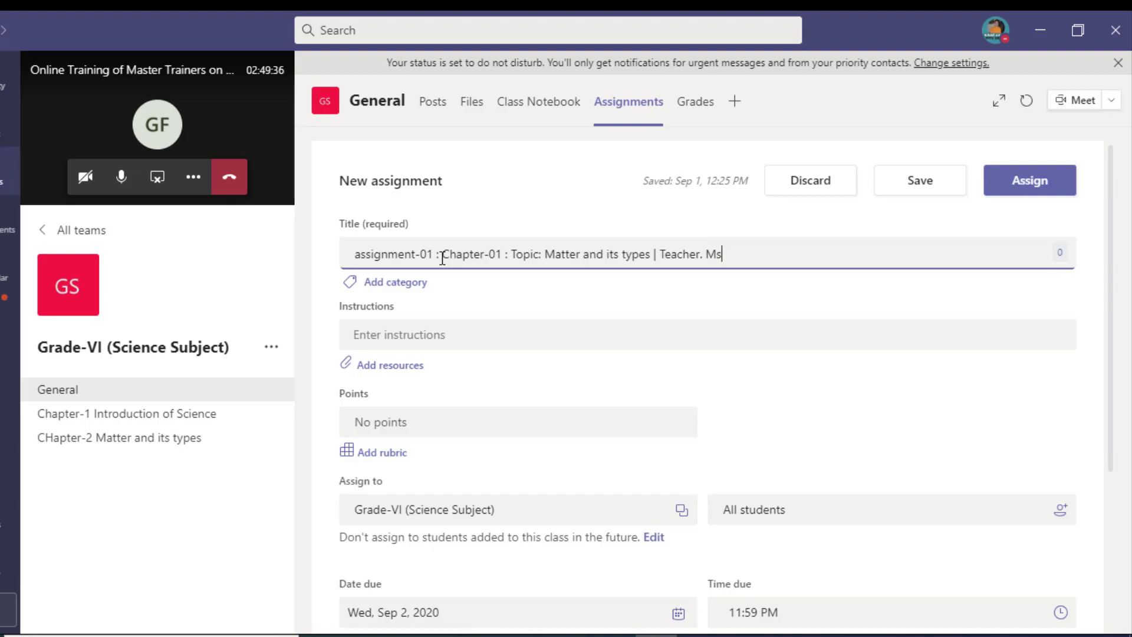
key(BackSpace)
key(BackSpace)
text(XY)
click(402, 330)
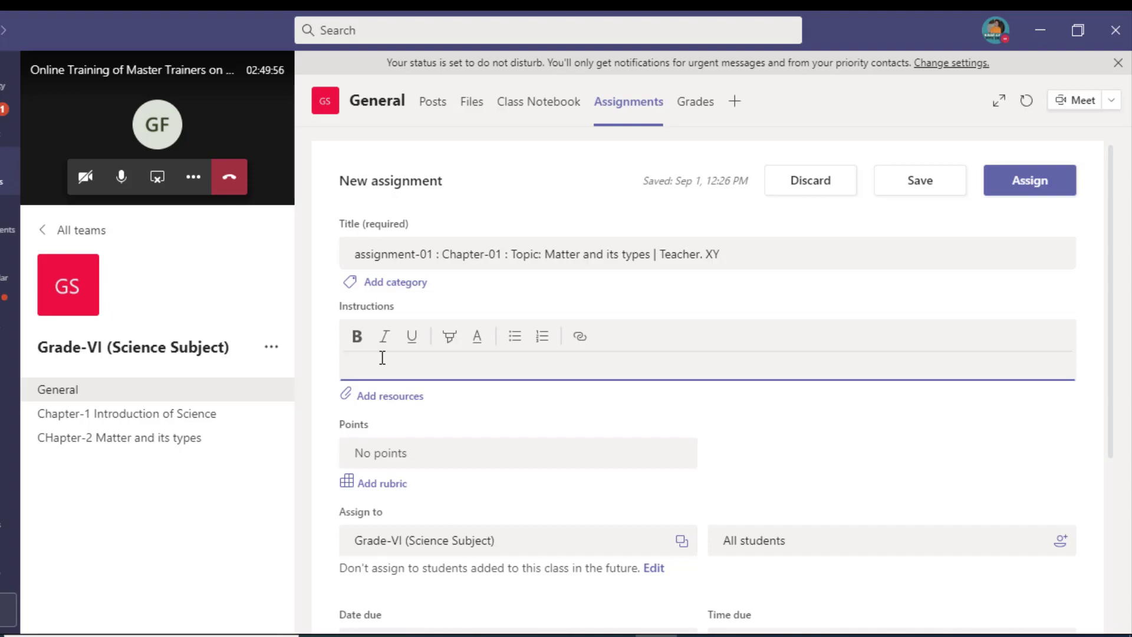
Step: Add the first instruction question 'Q. Write down the Notes on Mattar and its types?'
key(Return)
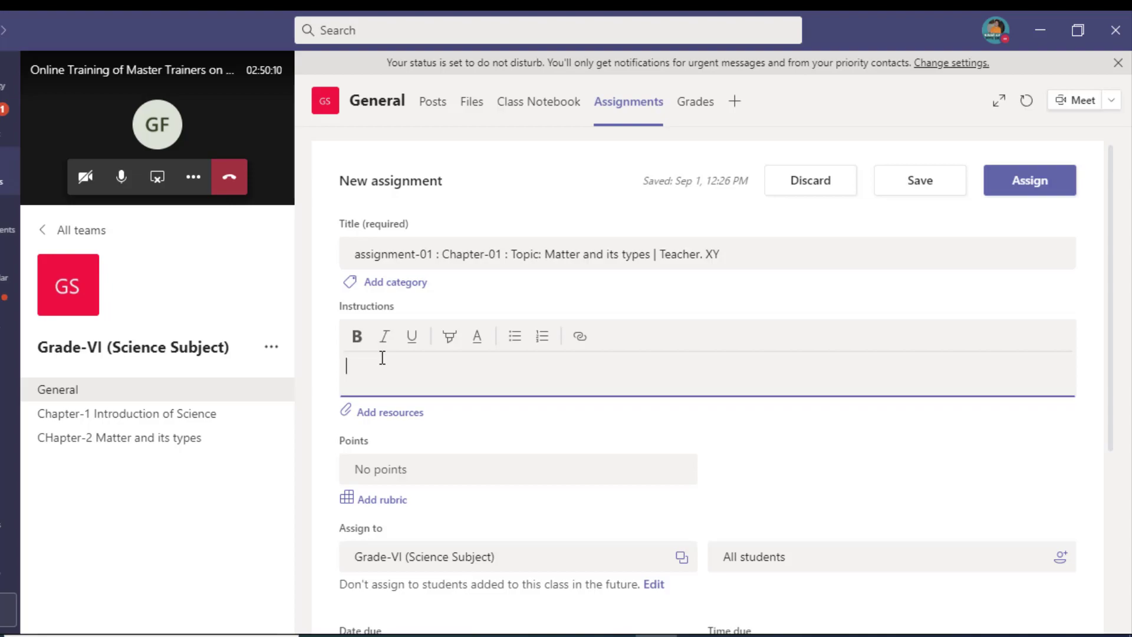
text(Q. Write down the Notes on )
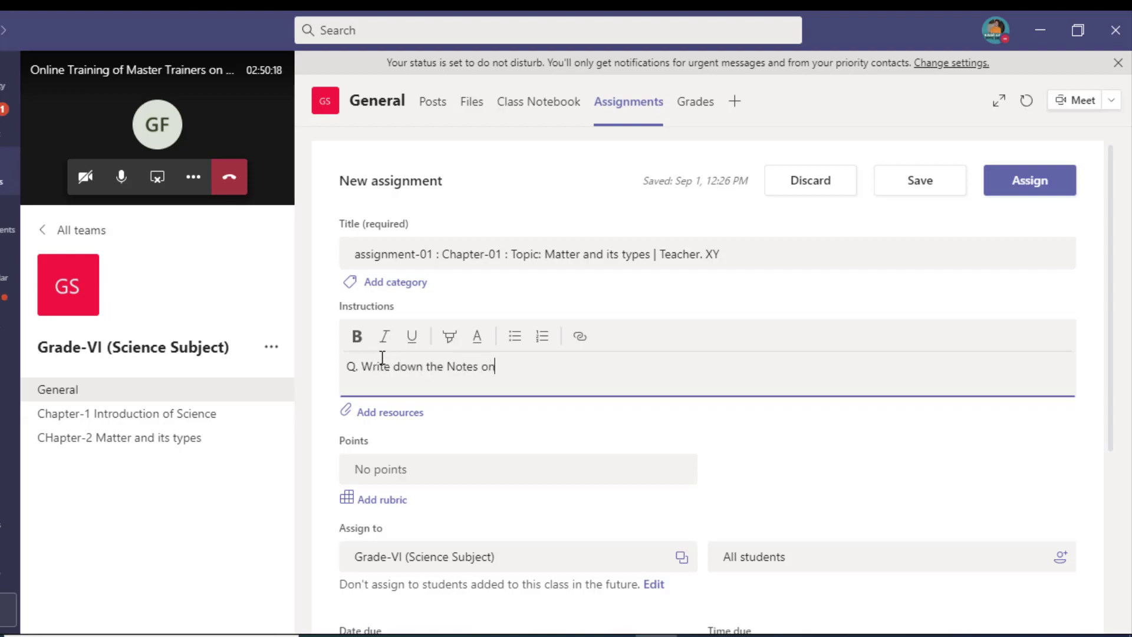
text(Mattar and its types)
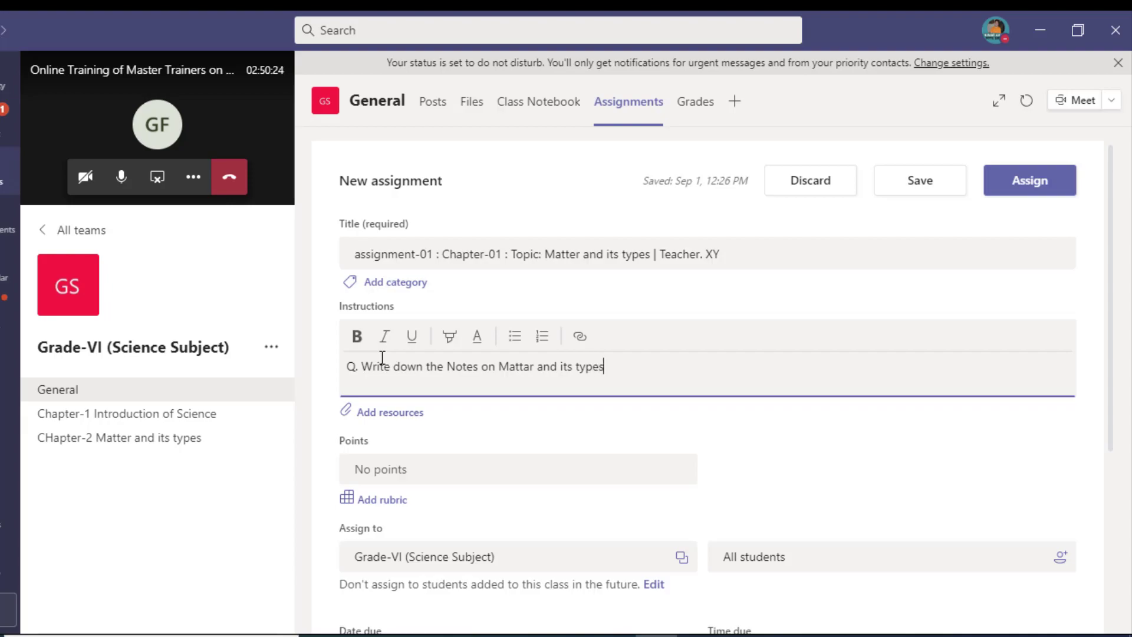
text(?)
key(Return)
Step: Add the second question 'Q. Define three types of matter with real life examples?'
text(De)
text(Q. Define)
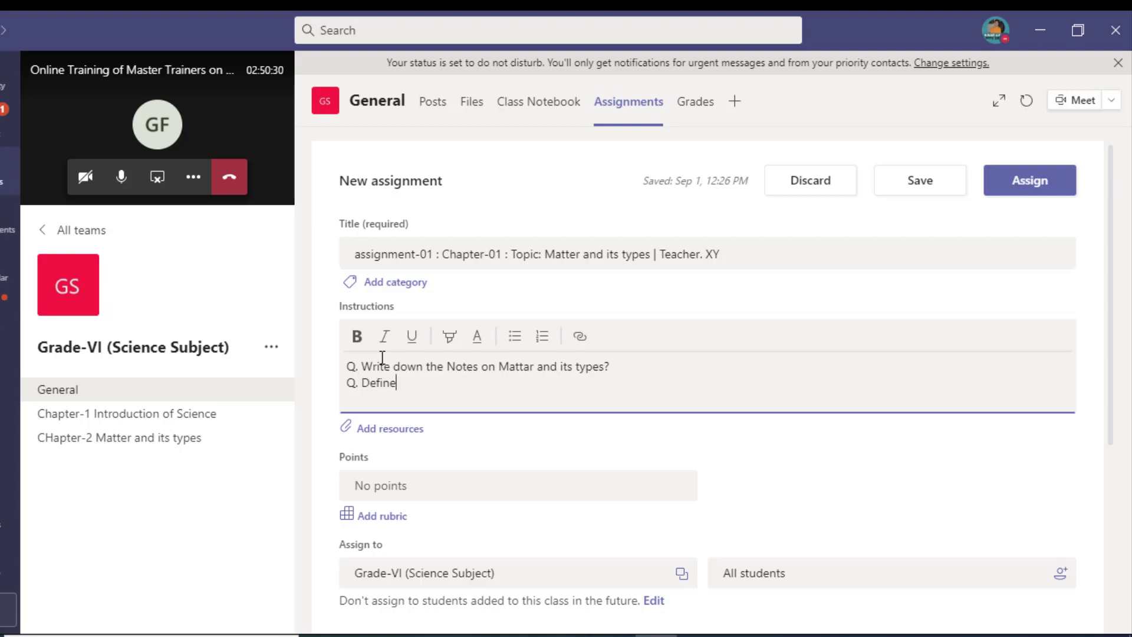
text( three tyoes)
key(BackSpace)
text(pes of matter and)
key(BackSpace)
key(BackSpace)
text(with real)
text( lof)
key(BackSpace)
key(BackSpace)
text(ife expamle)
key(BackSpace)
key(BackSpace)
key(BackSpace)
key(BackSpace)
text(amples)
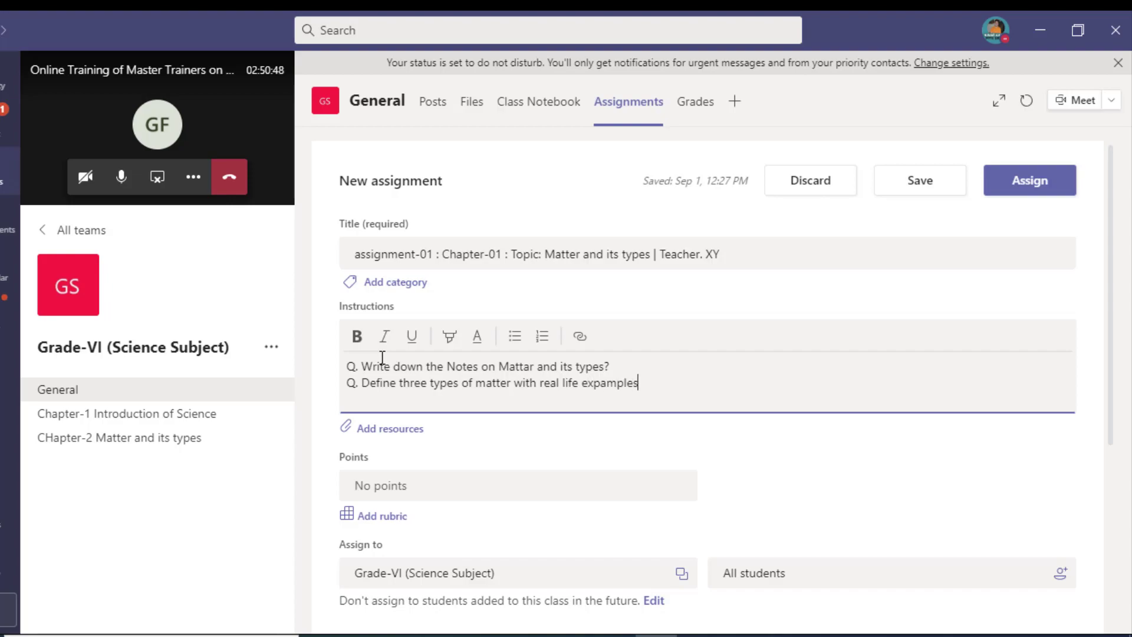
key(Left)
key(Left)
key(BackSpace)
key(Return)
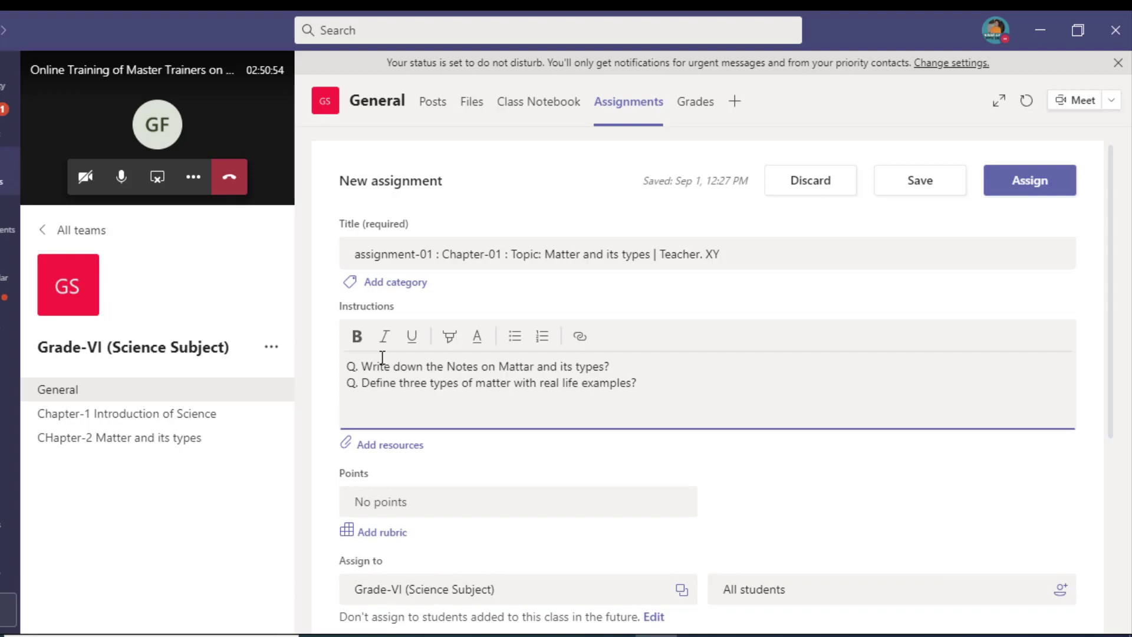
click(430, 493)
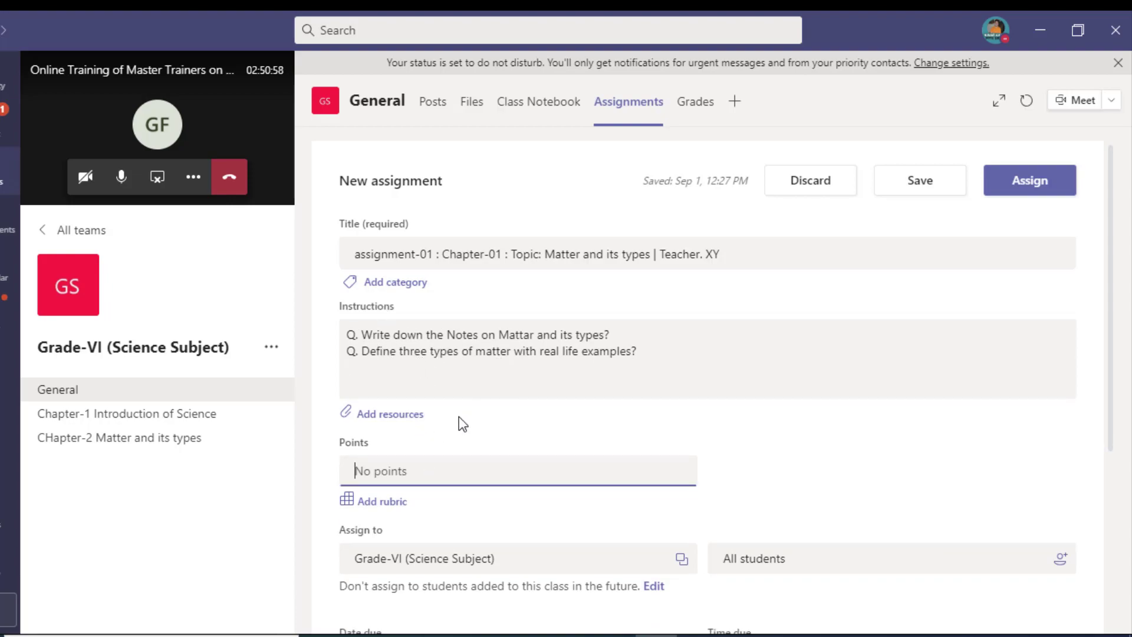
Step: Set the assignment to 5 points and delete the empty last line of the instructions
text(5)
click(376, 383)
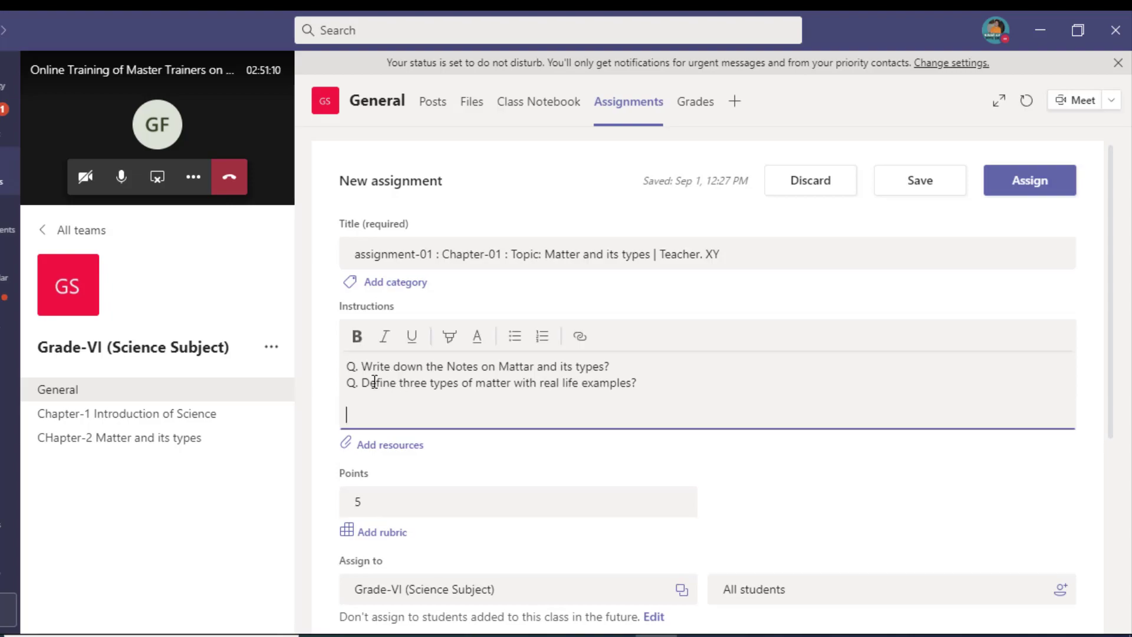
key(BackSpace)
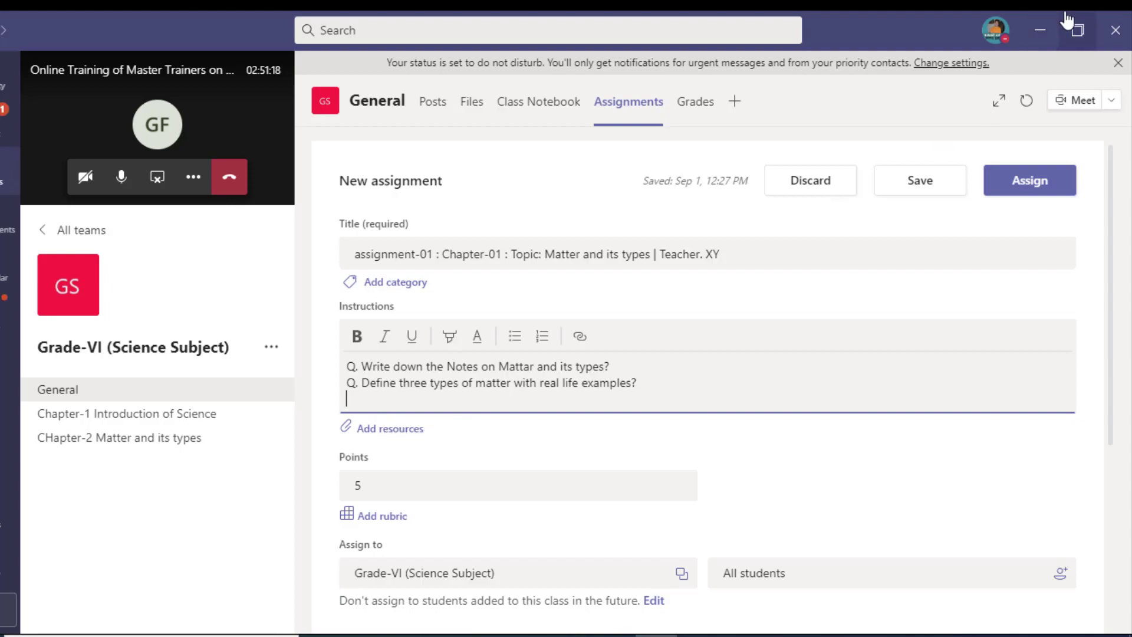
click(386, 433)
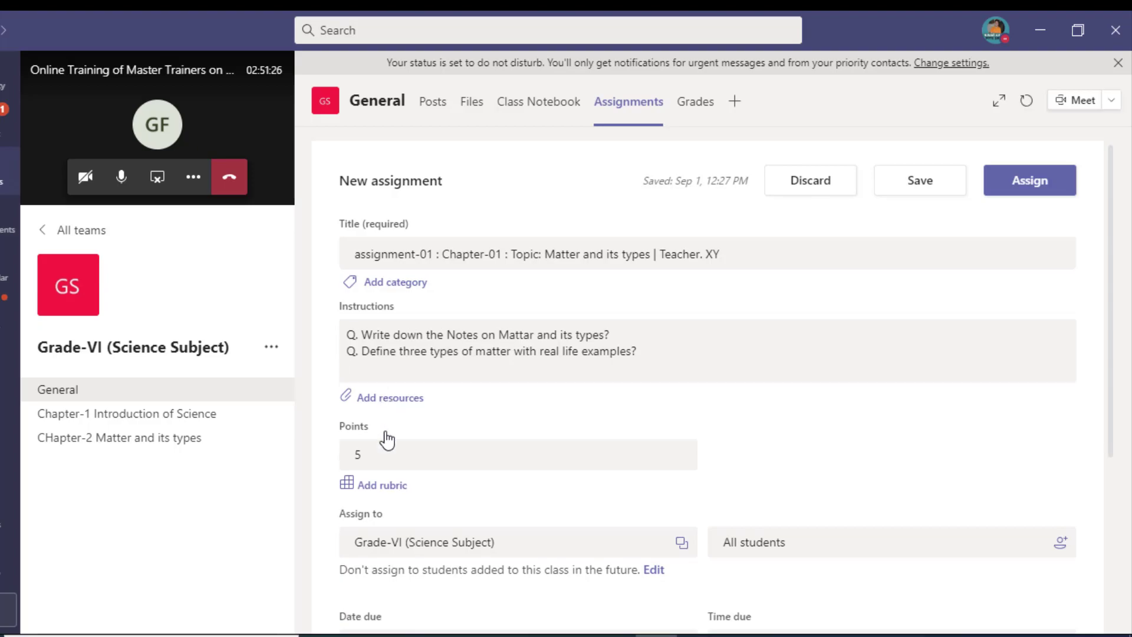
Step: Upload nisar.JPG from the Desktop and attach it as an assignment resource
click(394, 399)
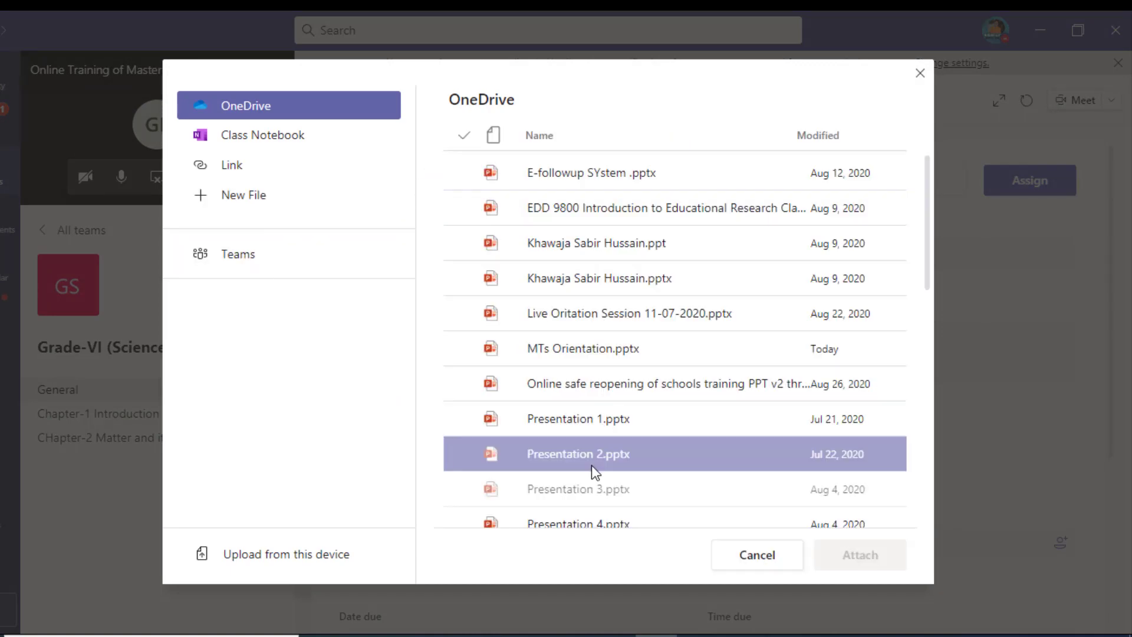
scroll(592, 465, down, 2)
click(308, 560)
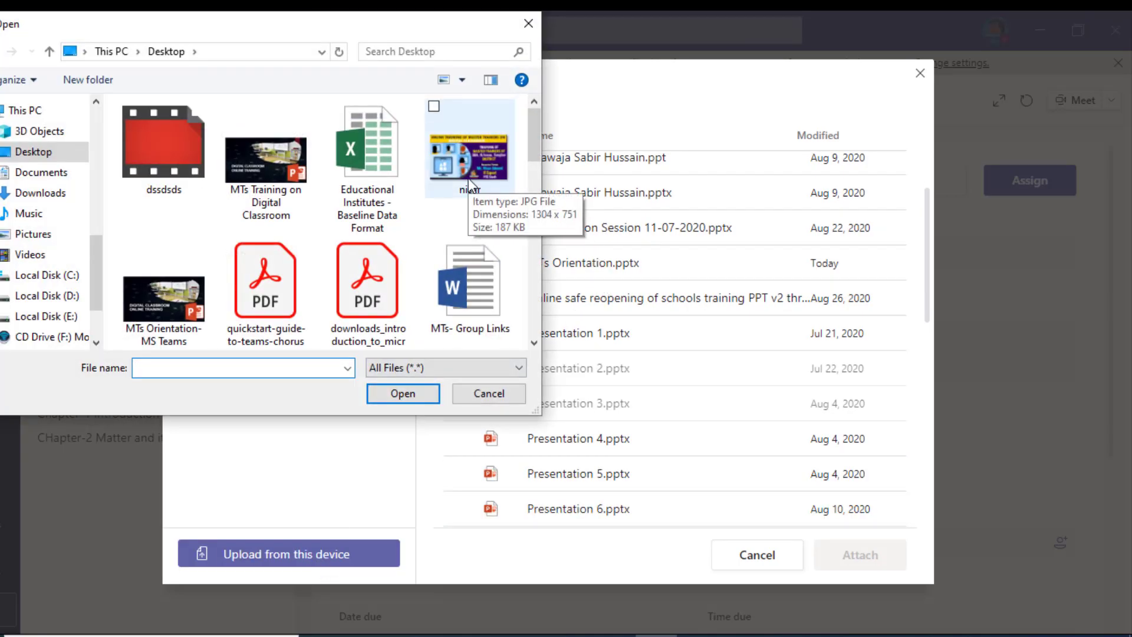
click(469, 177)
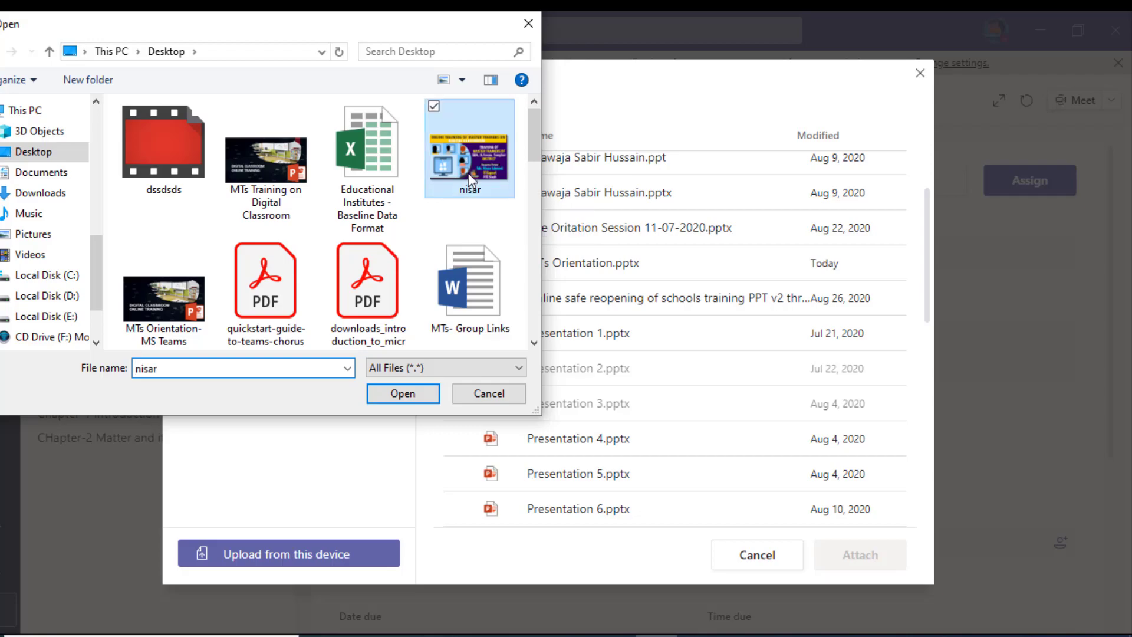
click(403, 394)
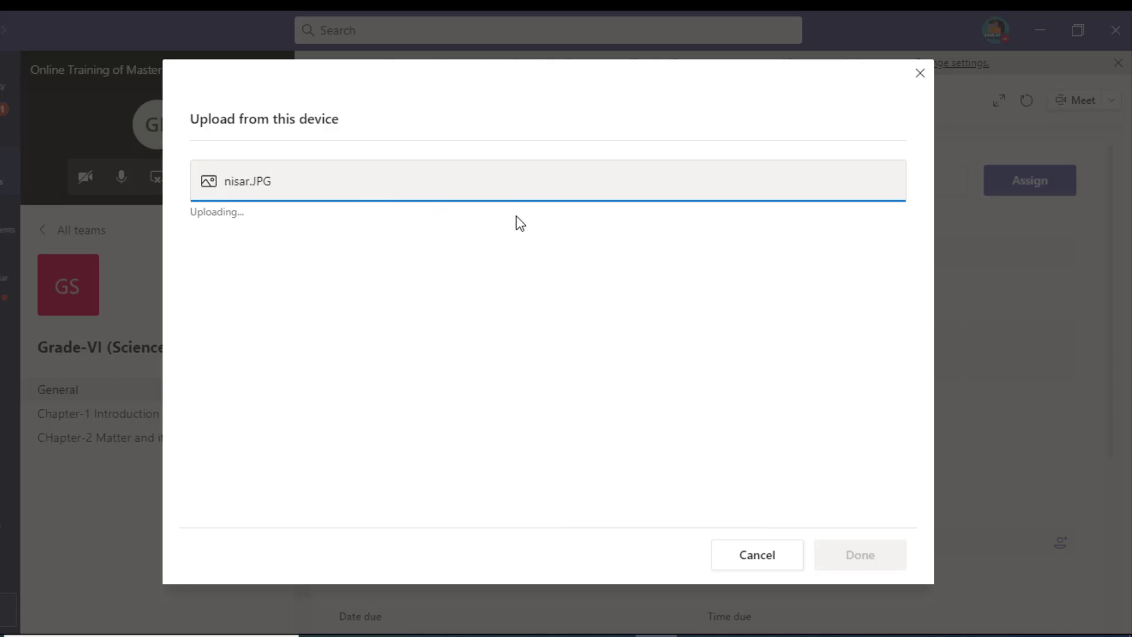
click(855, 551)
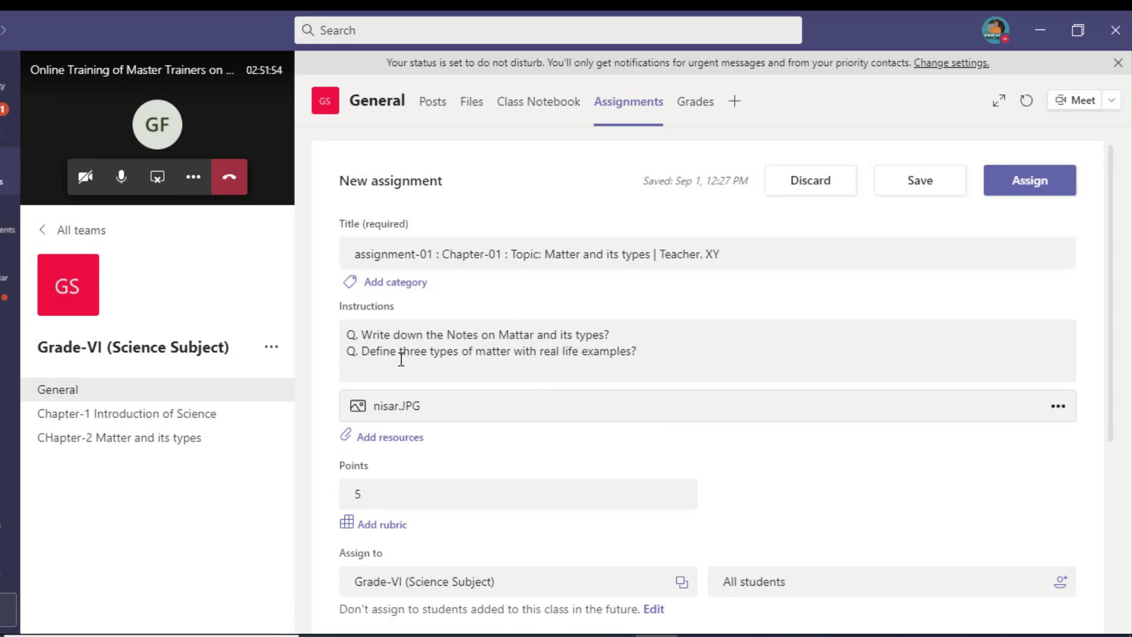
Step: Insert a single blank line at the top of the instructions, before 'Q. Write down…'
click(349, 335)
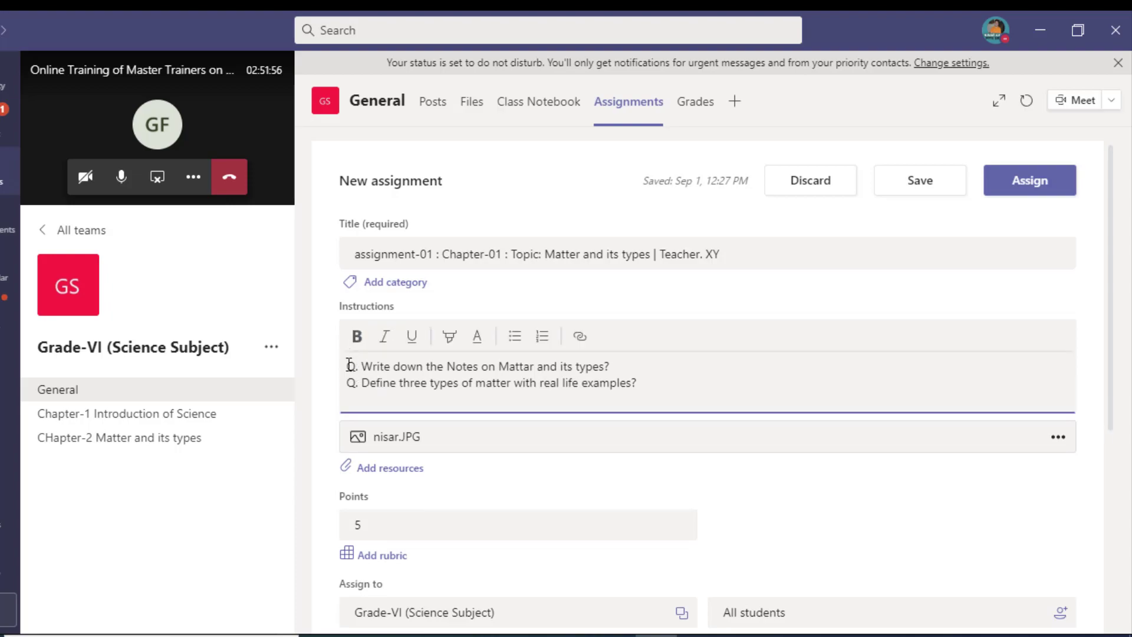
key(Return)
key(Return)
click(372, 370)
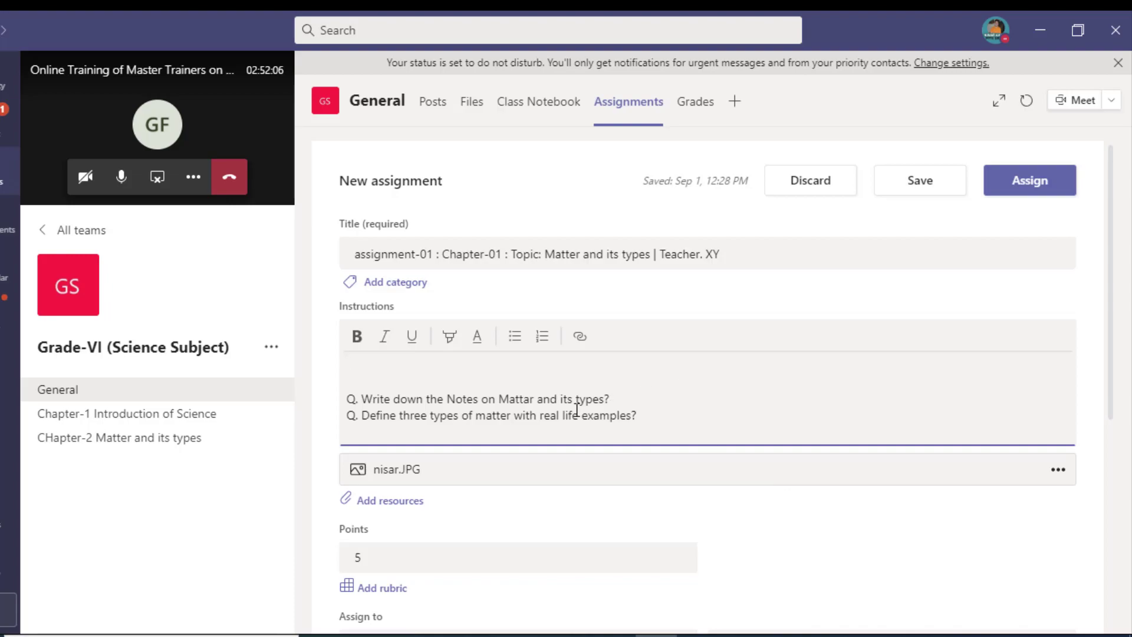
key(BackSpace)
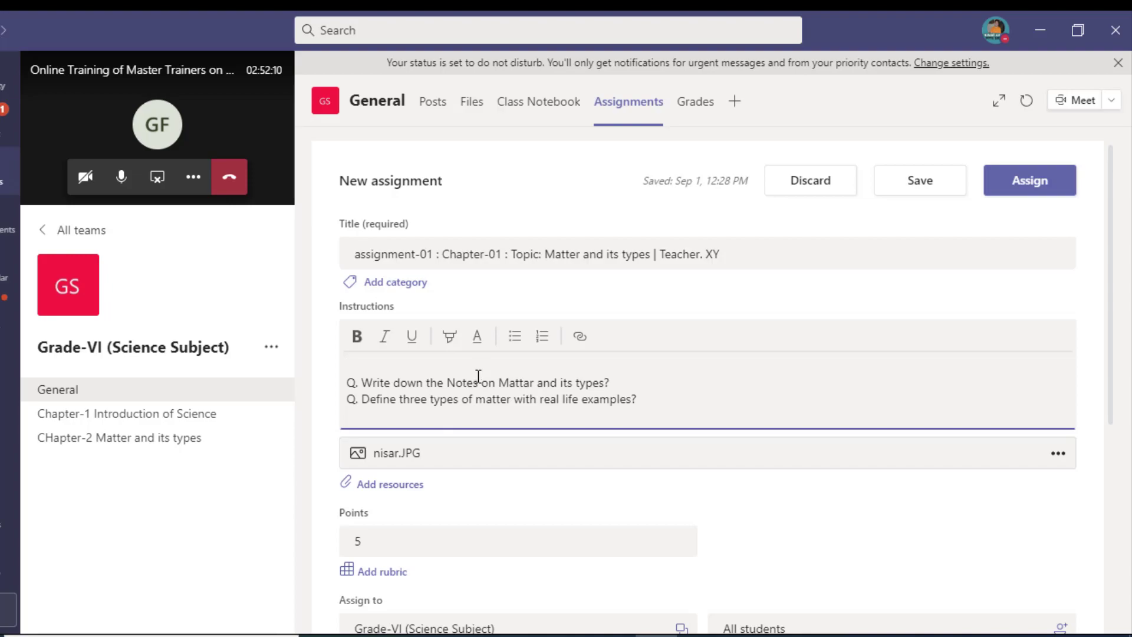
scroll(471, 389, down, 1)
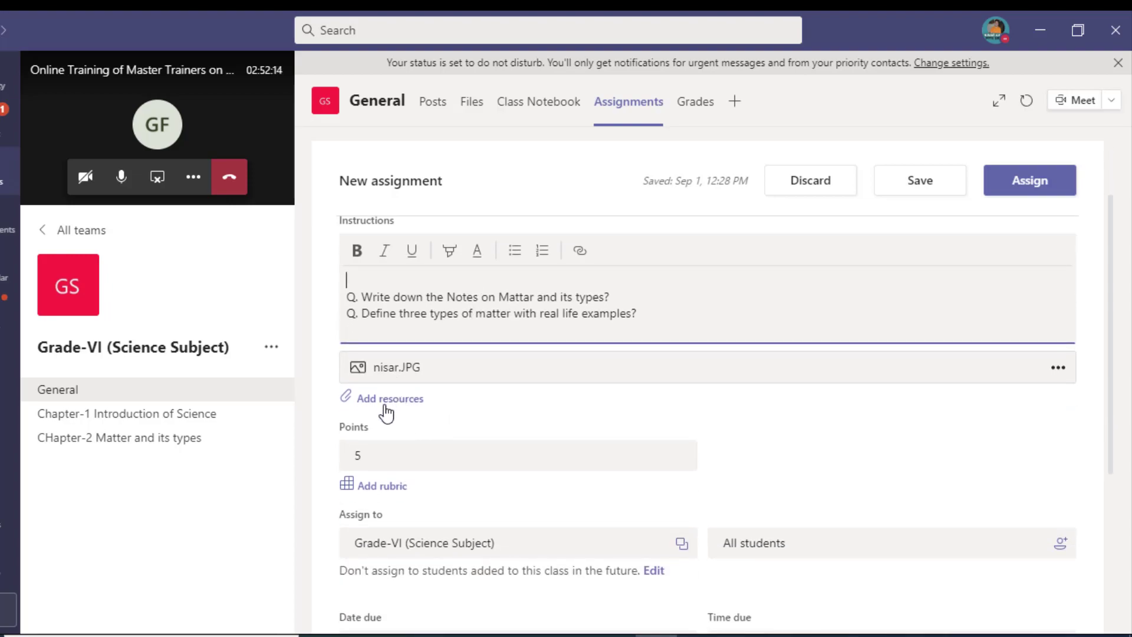
click(388, 489)
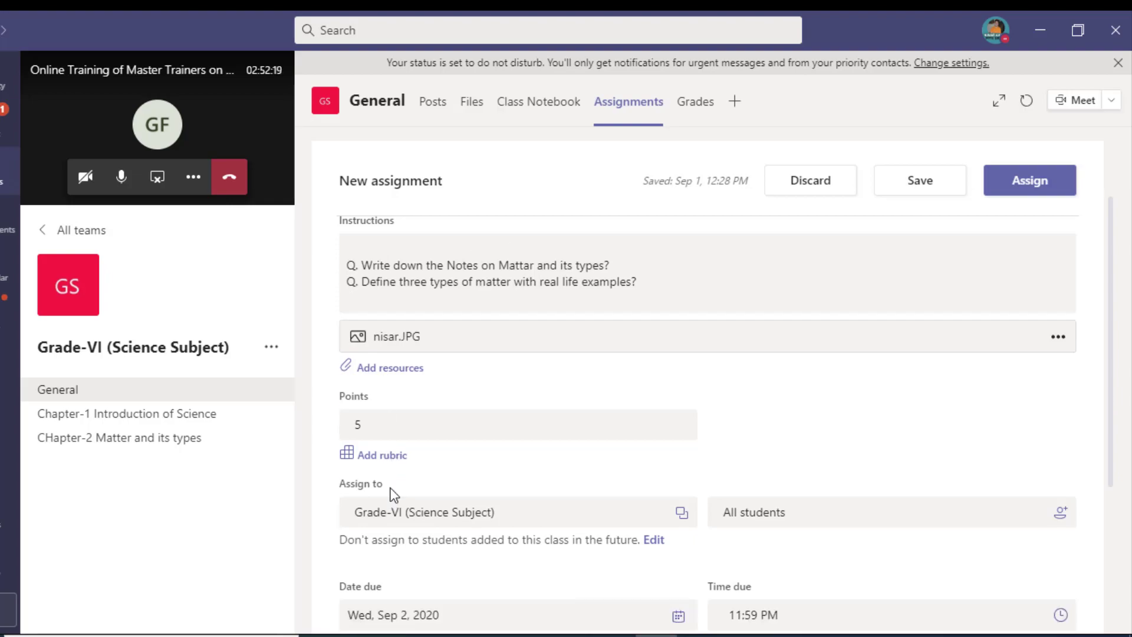
Step: Create a new rubric for the assignment titled Assignments-01
click(386, 456)
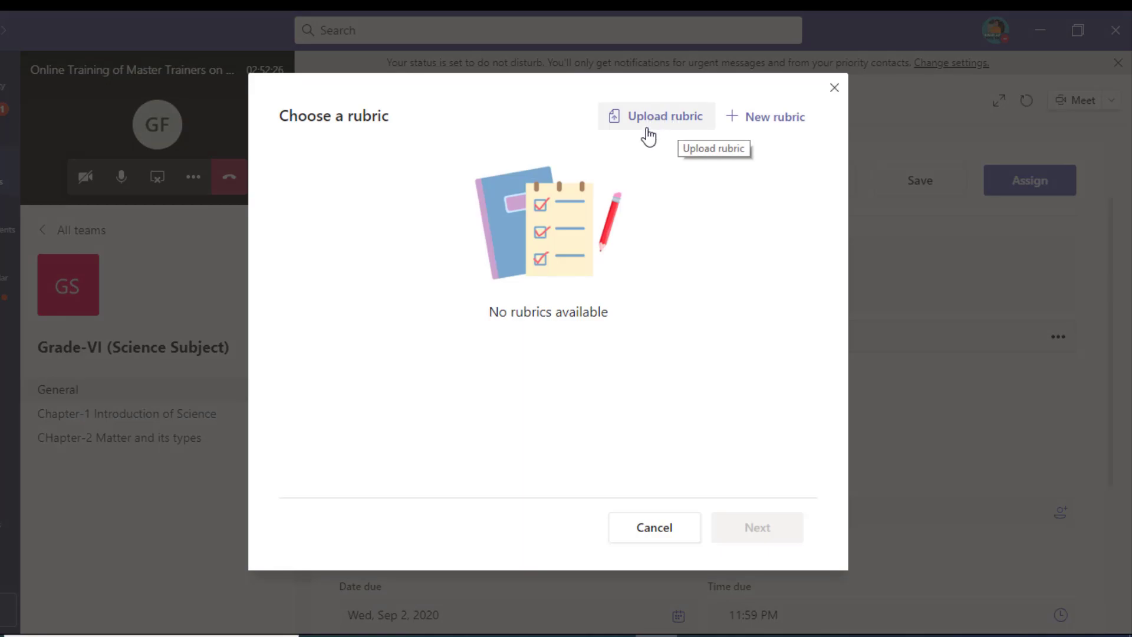
click(754, 128)
click(218, 180)
text(Aasi)
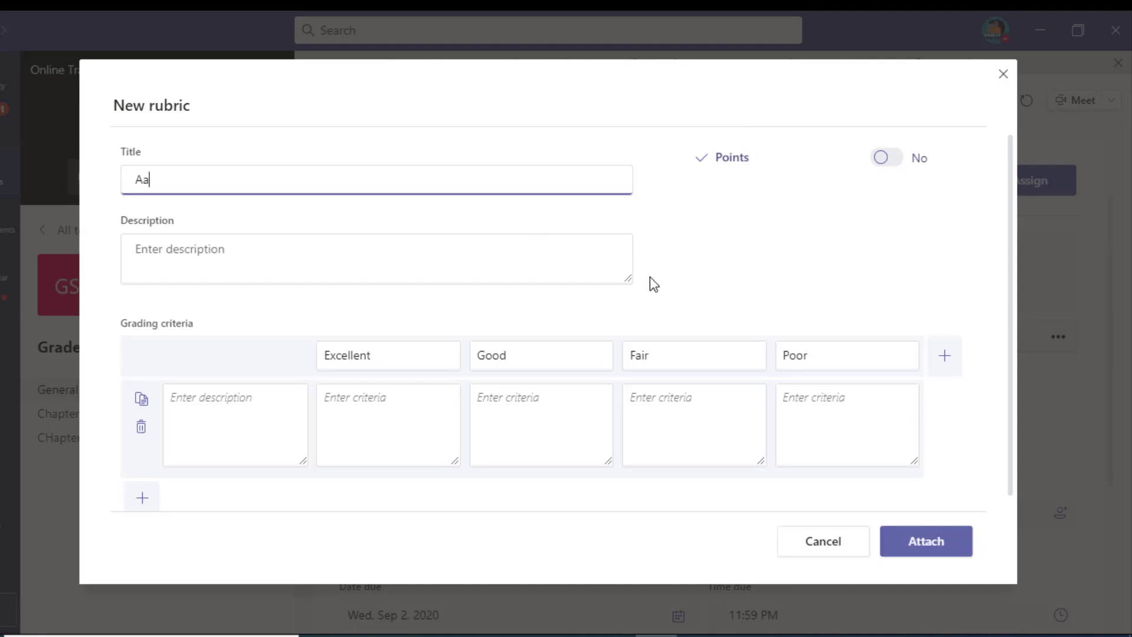
key(BackSpace)
text(sssignments-01)
click(397, 261)
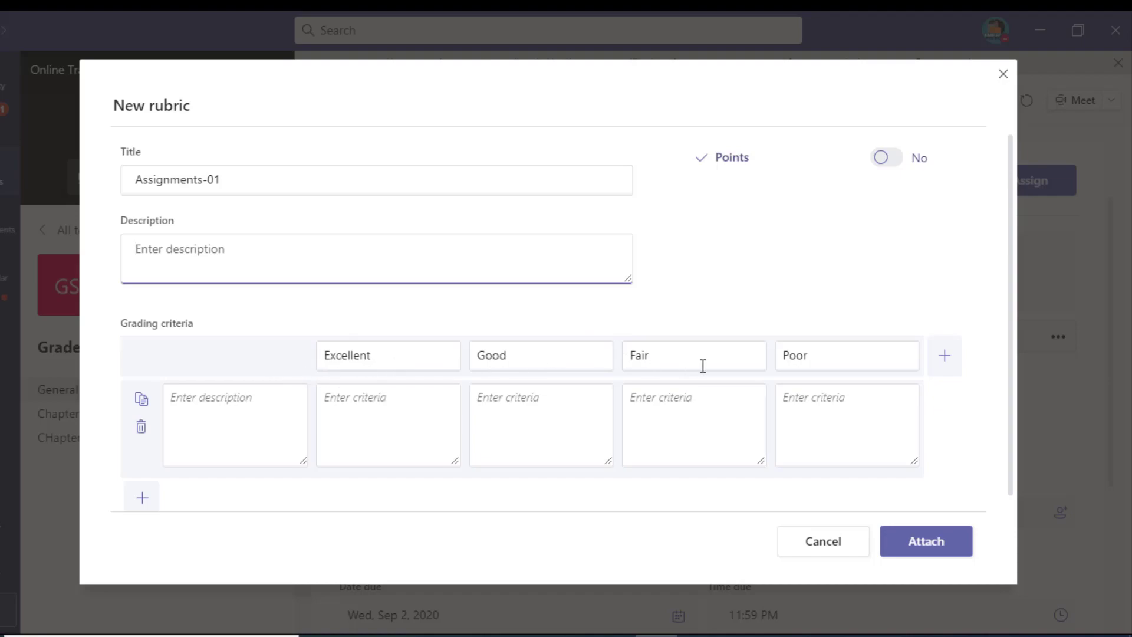
Step: Add a Content criterion with Excellent-level text, add a column, and attach the rubric
click(224, 427)
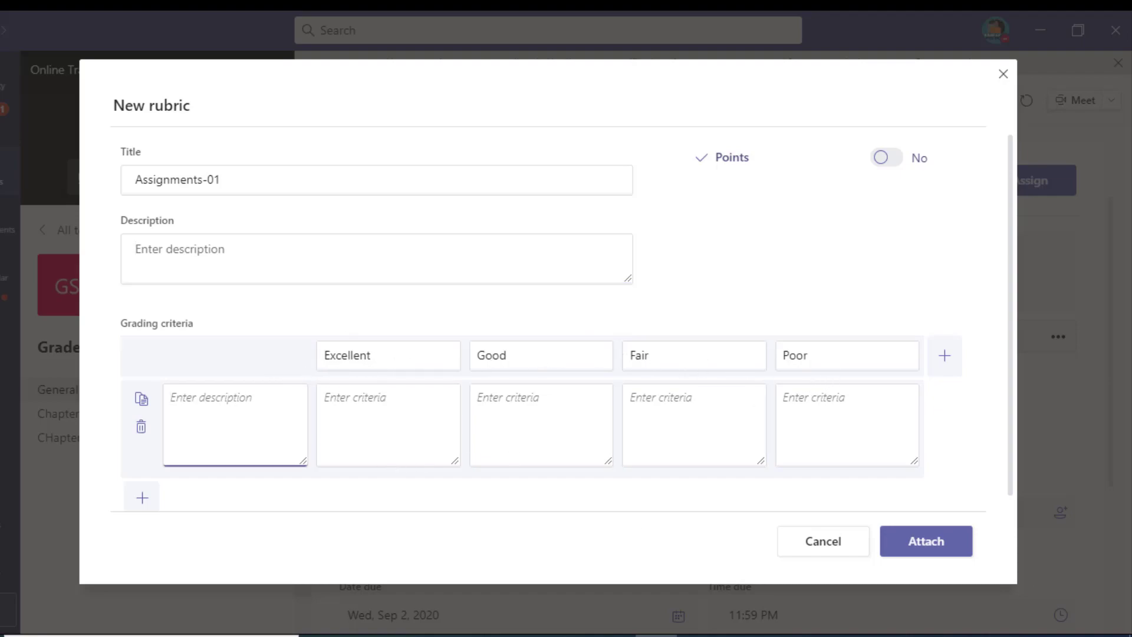
text(Content)
key(Tab)
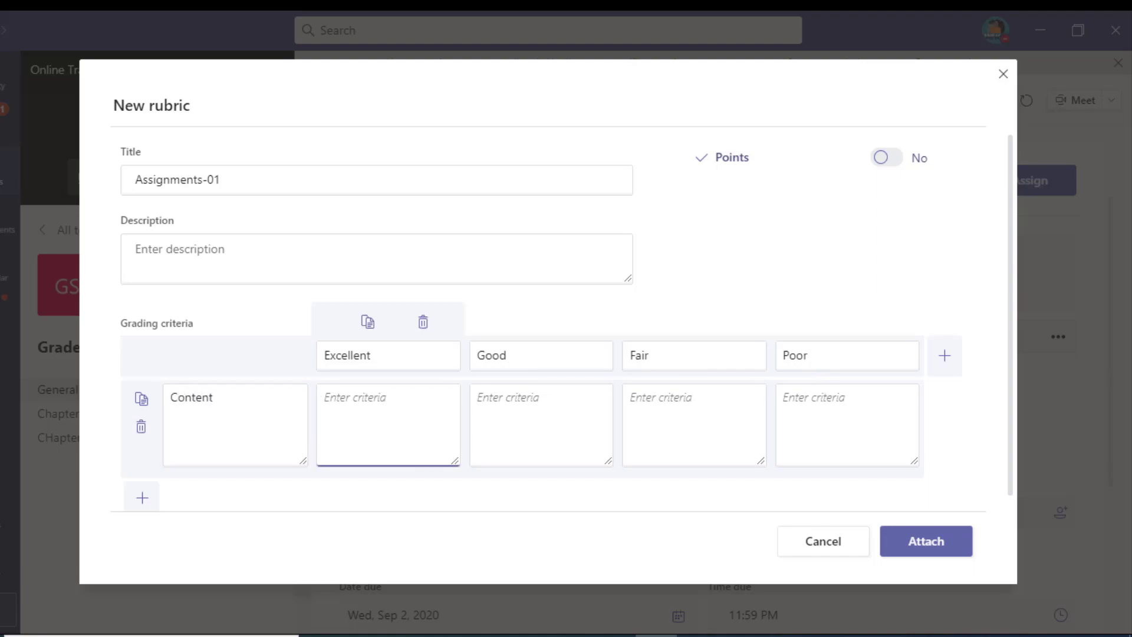
text(Releventa)
key(Tab)
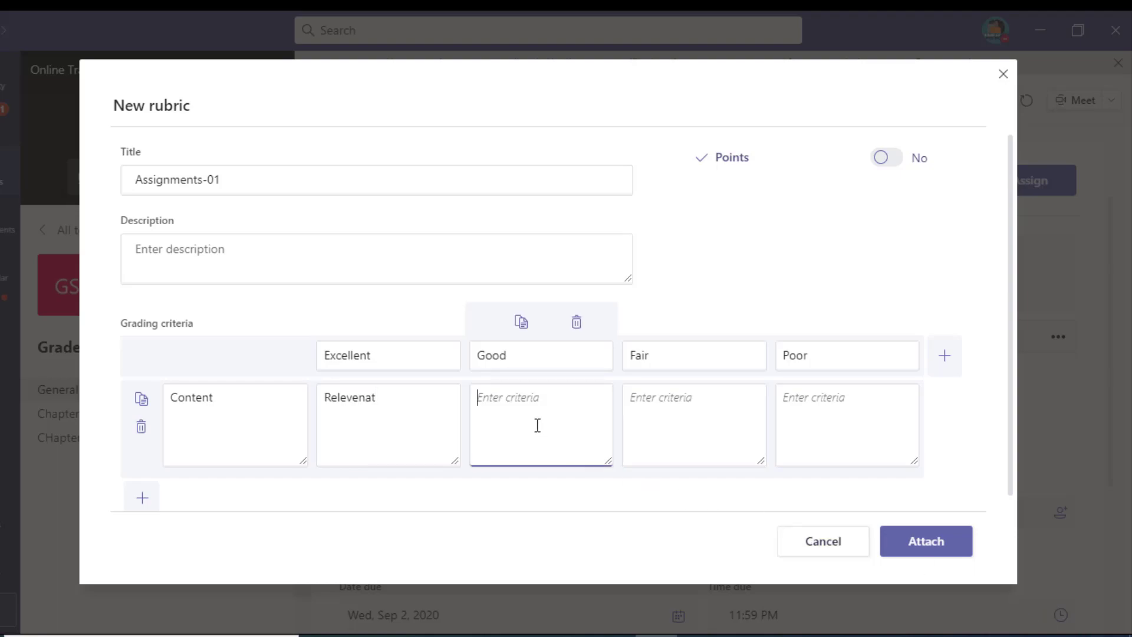
click(756, 412)
click(857, 417)
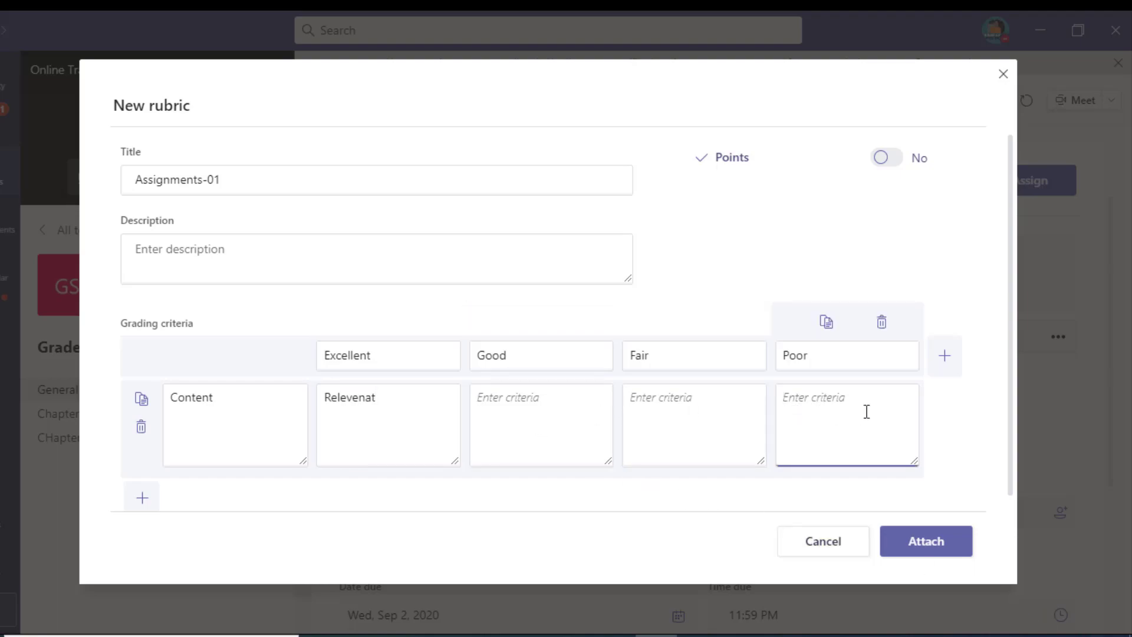
click(947, 375)
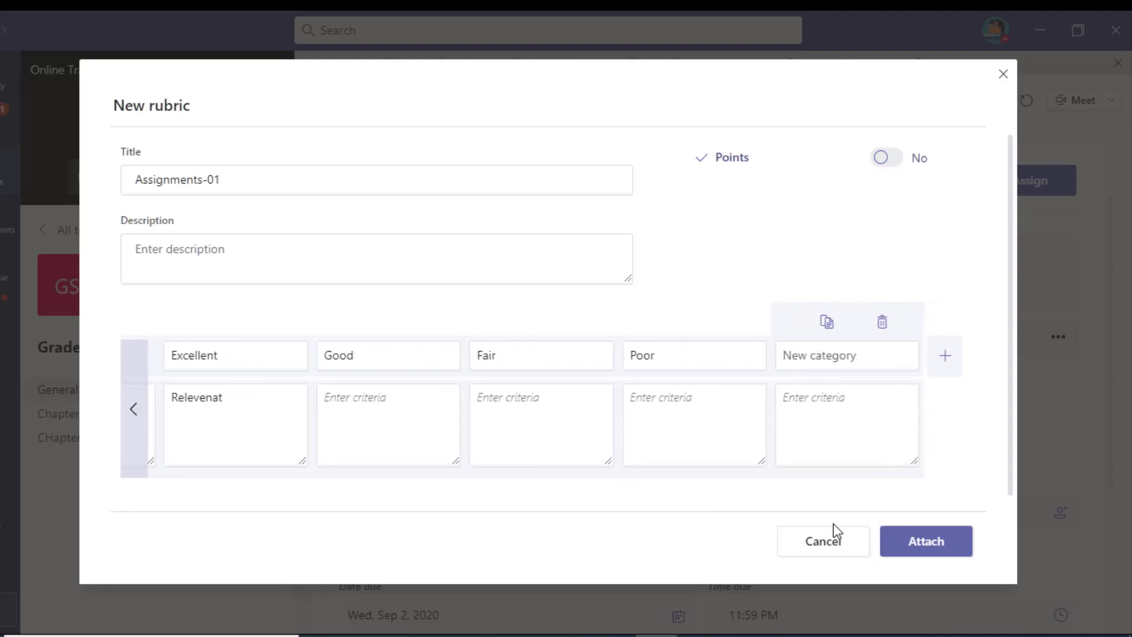
click(901, 543)
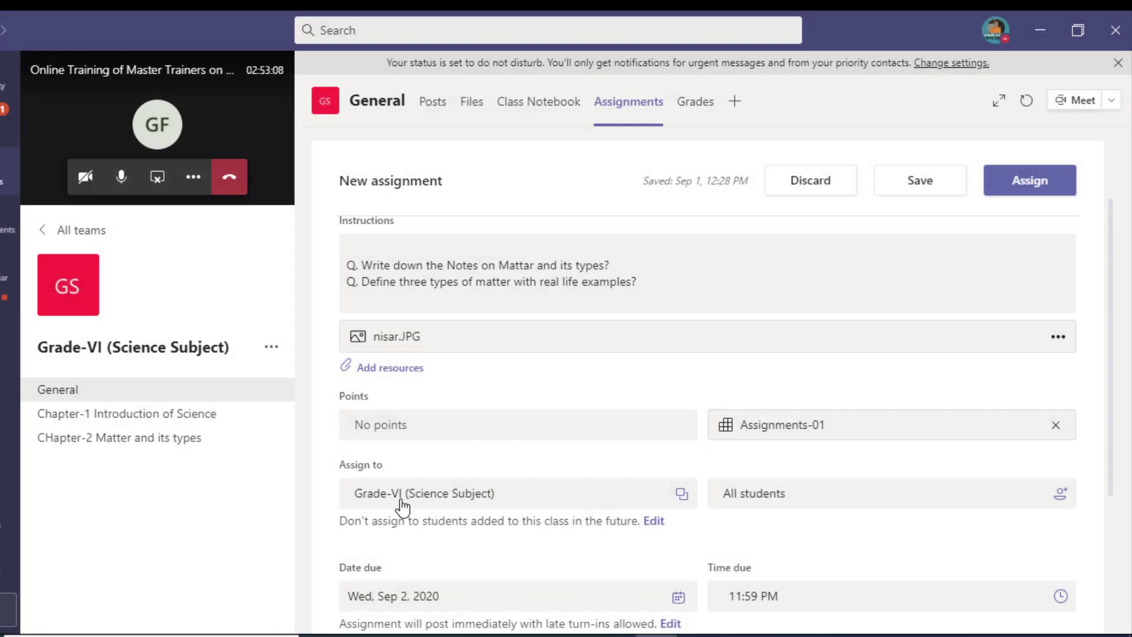
Step: Remove the Assignments-01 rubric from the assignment
scroll(416, 523, down, 3)
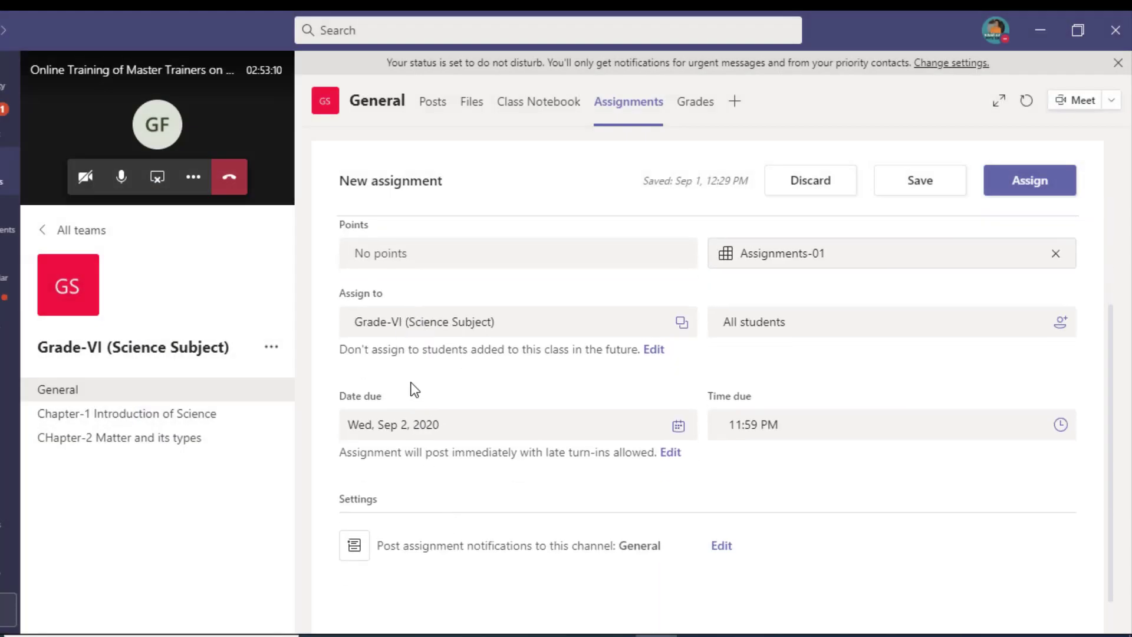
scroll(413, 387, up, 3)
mouse_move(411, 430)
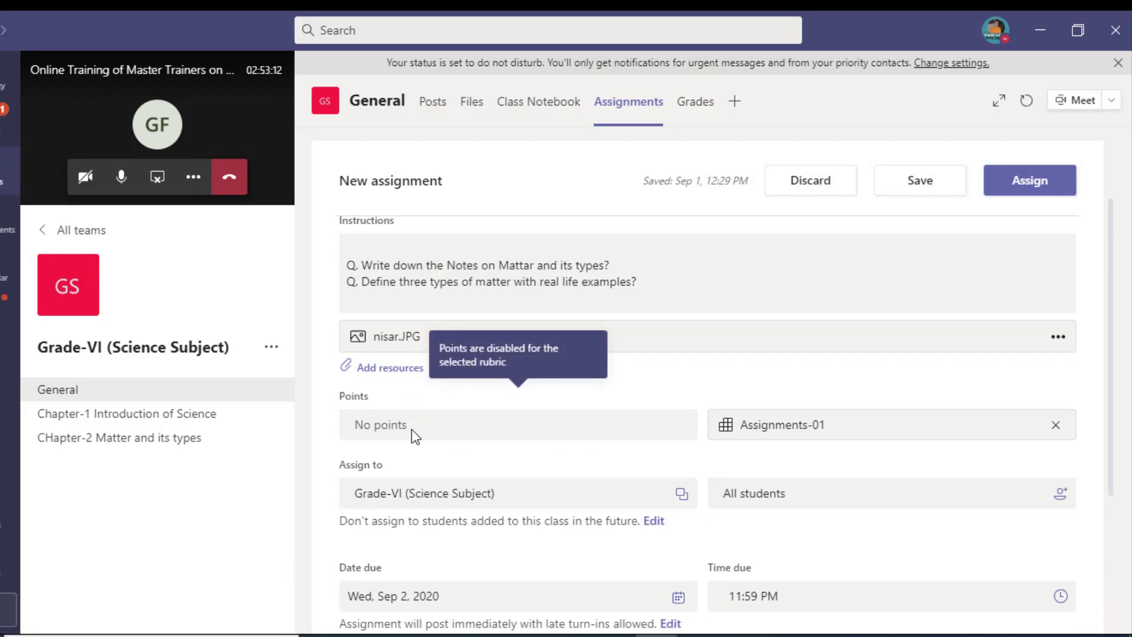
scroll(404, 431, up, 2)
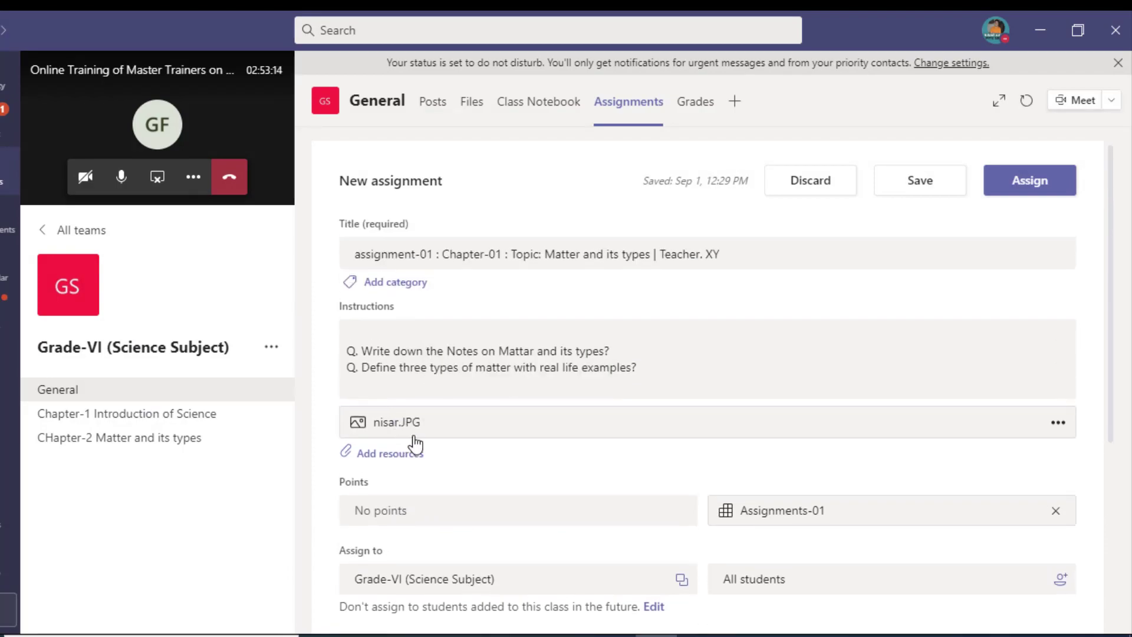
scroll(415, 443, down, 2)
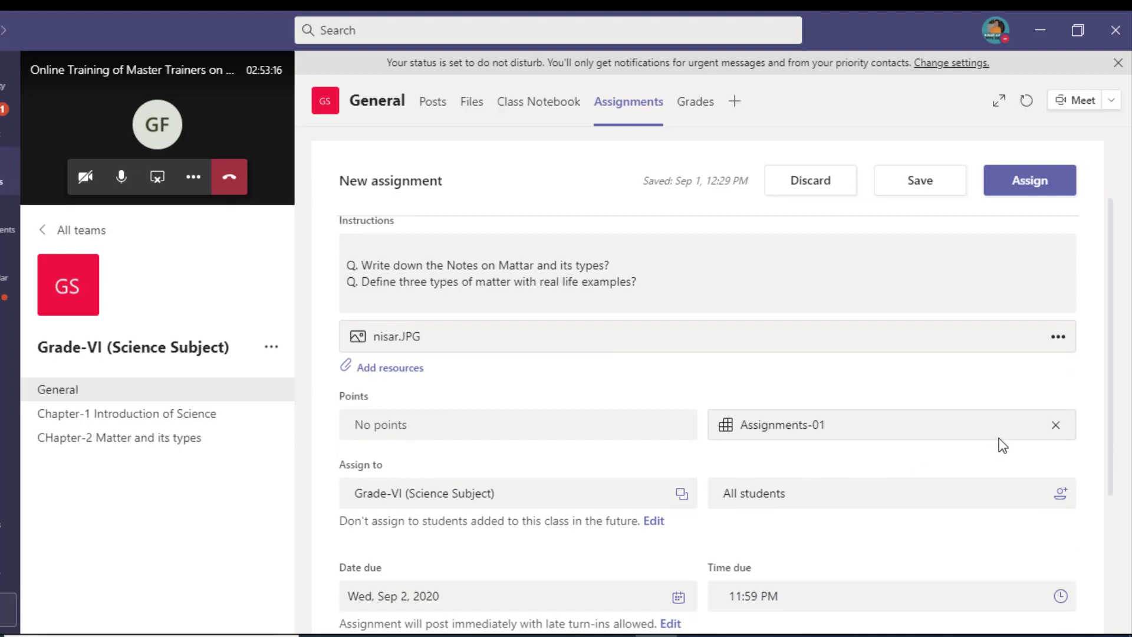
click(1056, 425)
Step: Set the assignment's points to 5
click(504, 429)
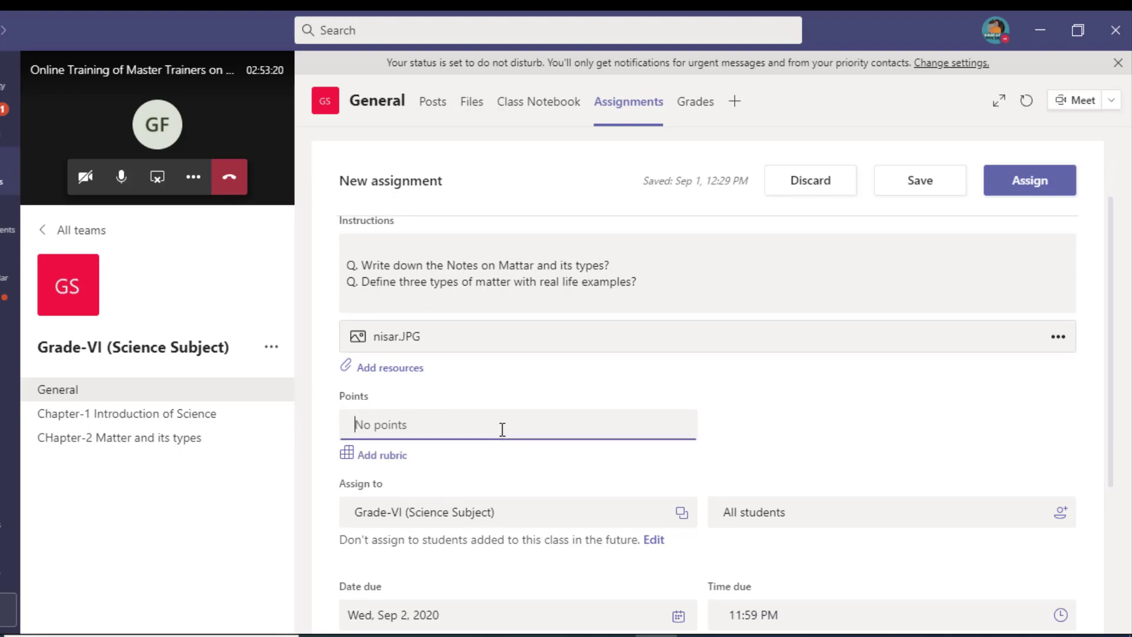
text(5)
scroll(494, 518, down, 2)
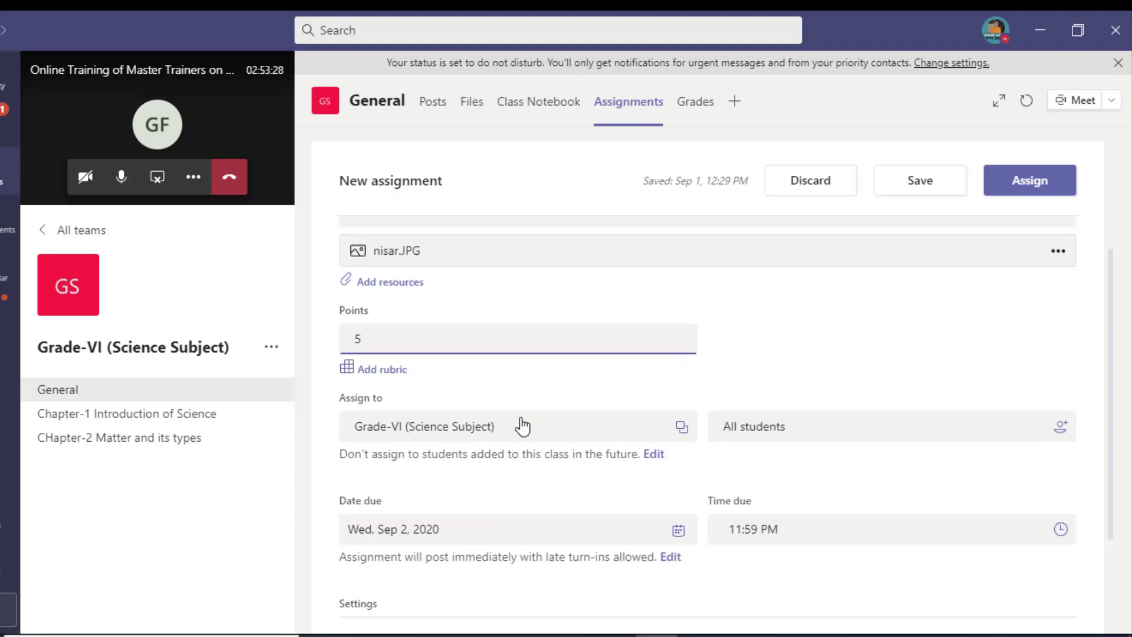
Step: Keep Grade-VI (Science Subject) as the class assigned
click(521, 435)
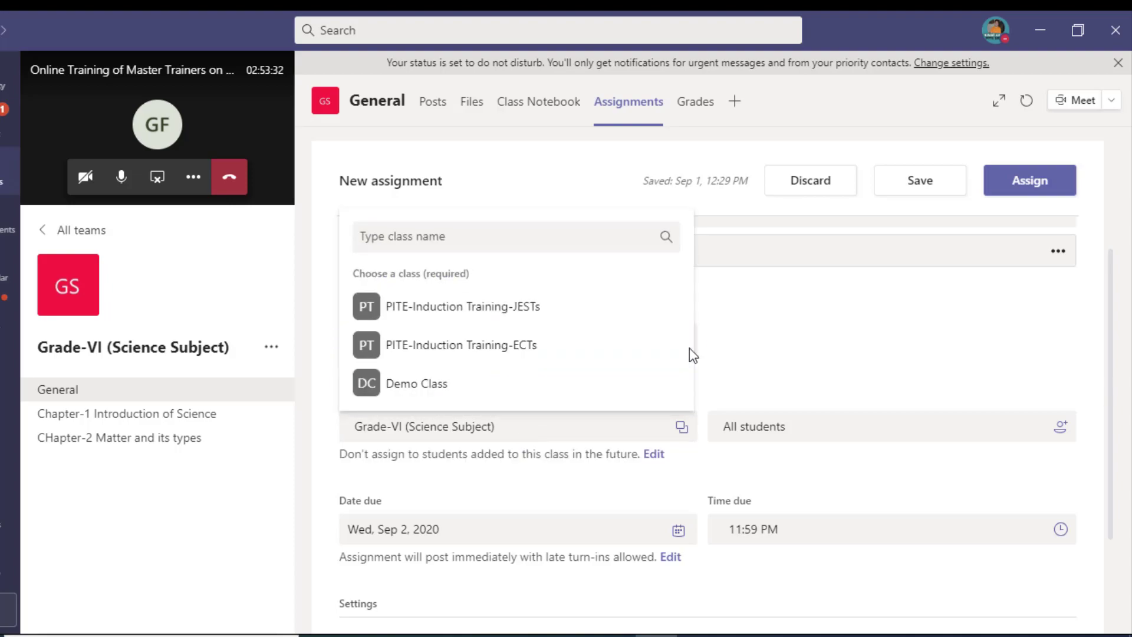
scroll(505, 371, down, 3)
scroll(661, 355, up, 1)
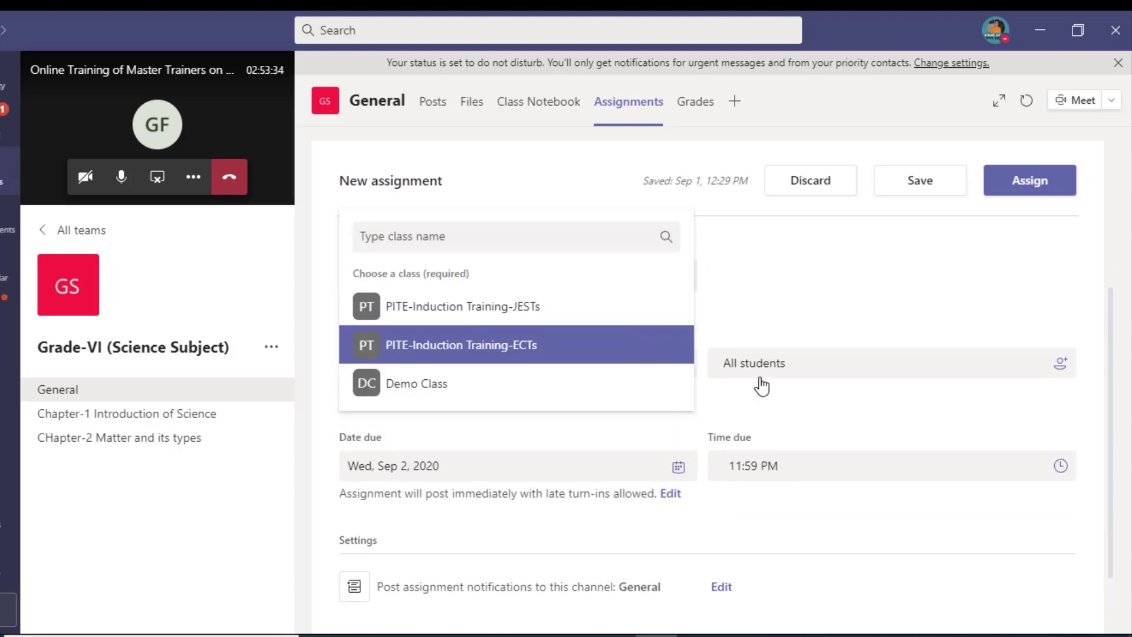
click(849, 335)
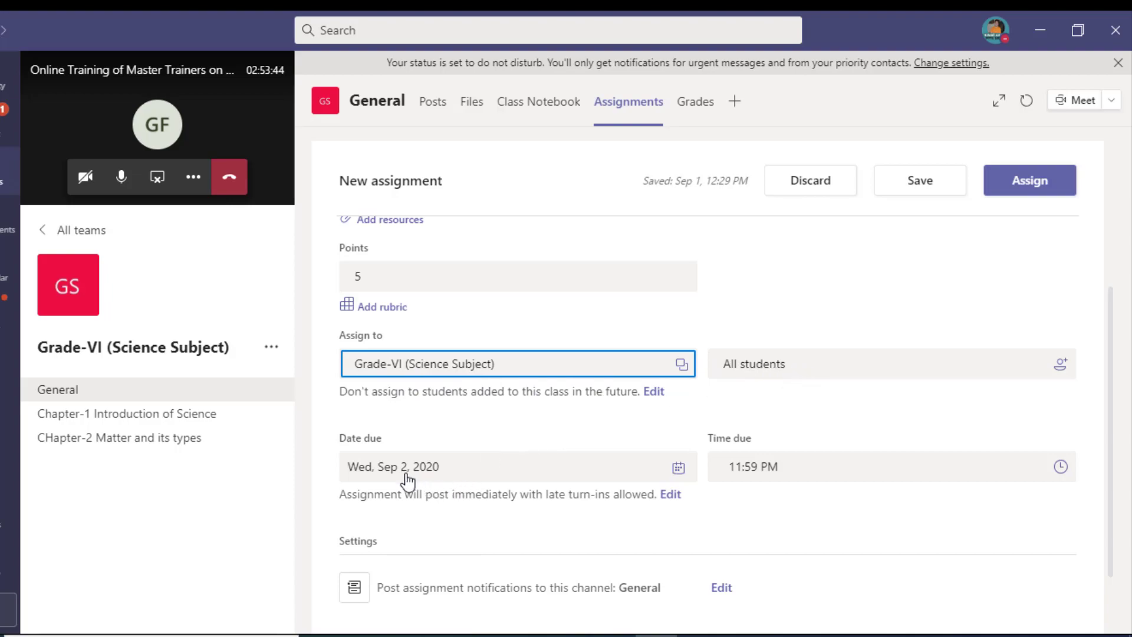
Step: Set the due date to Fri, Sep 4, 2020 with an 11:59 PM due time
click(674, 466)
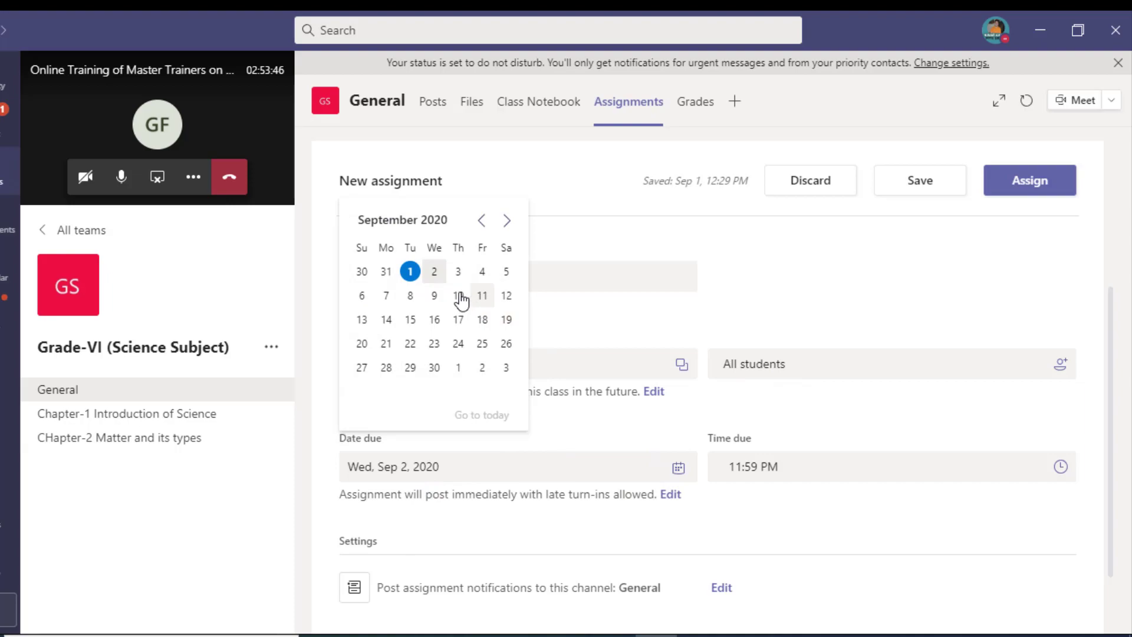
click(795, 466)
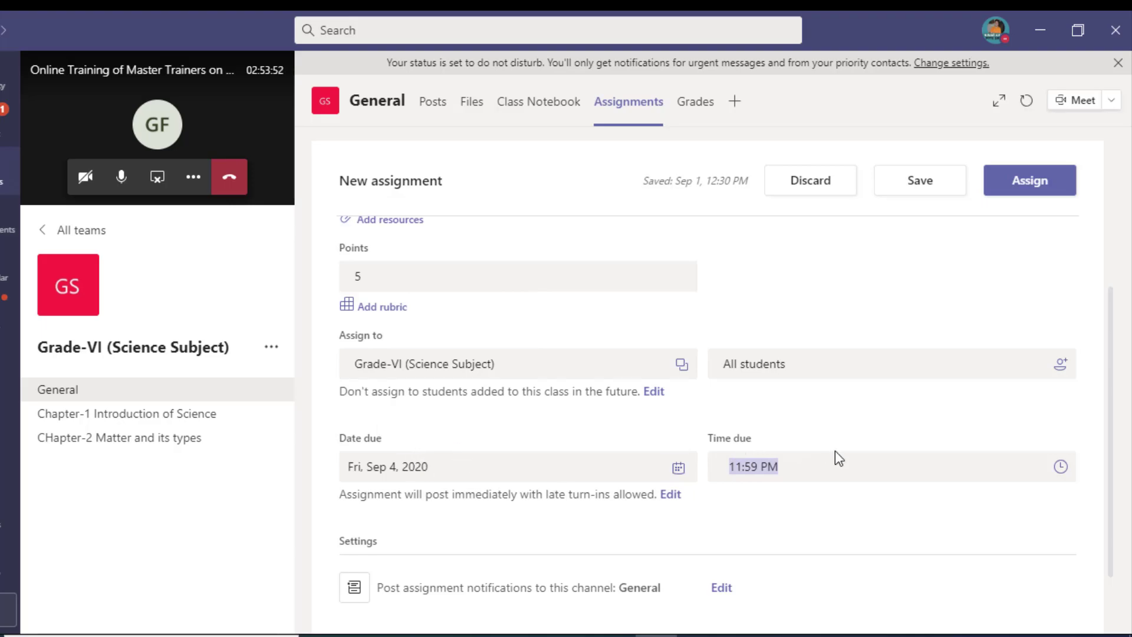
scroll(661, 398, up, 4)
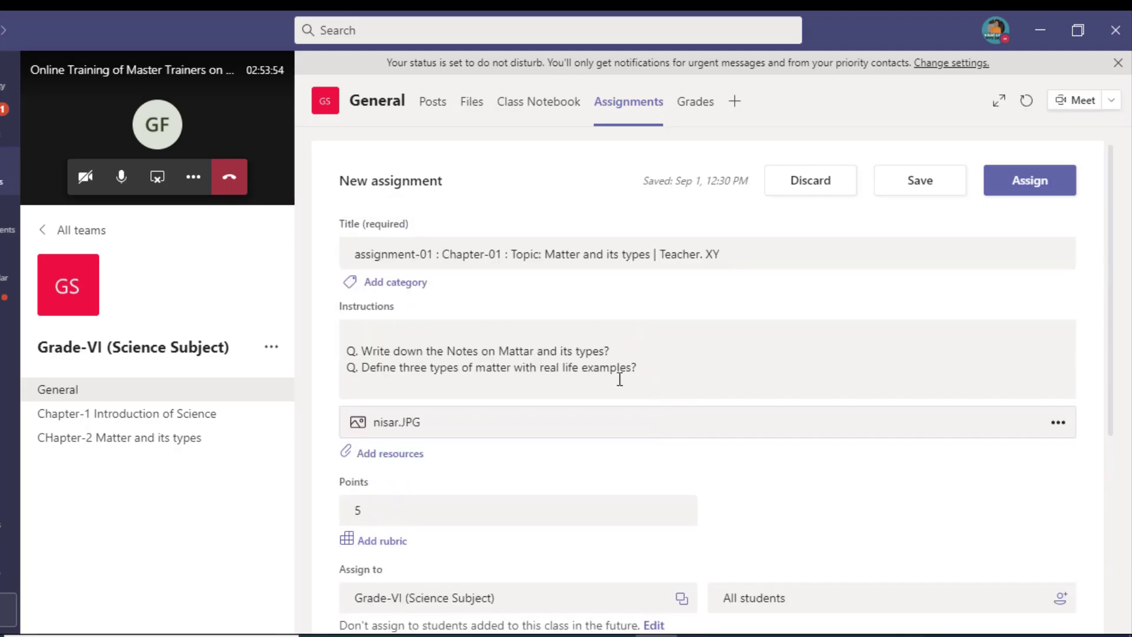
scroll(530, 356, down, 4)
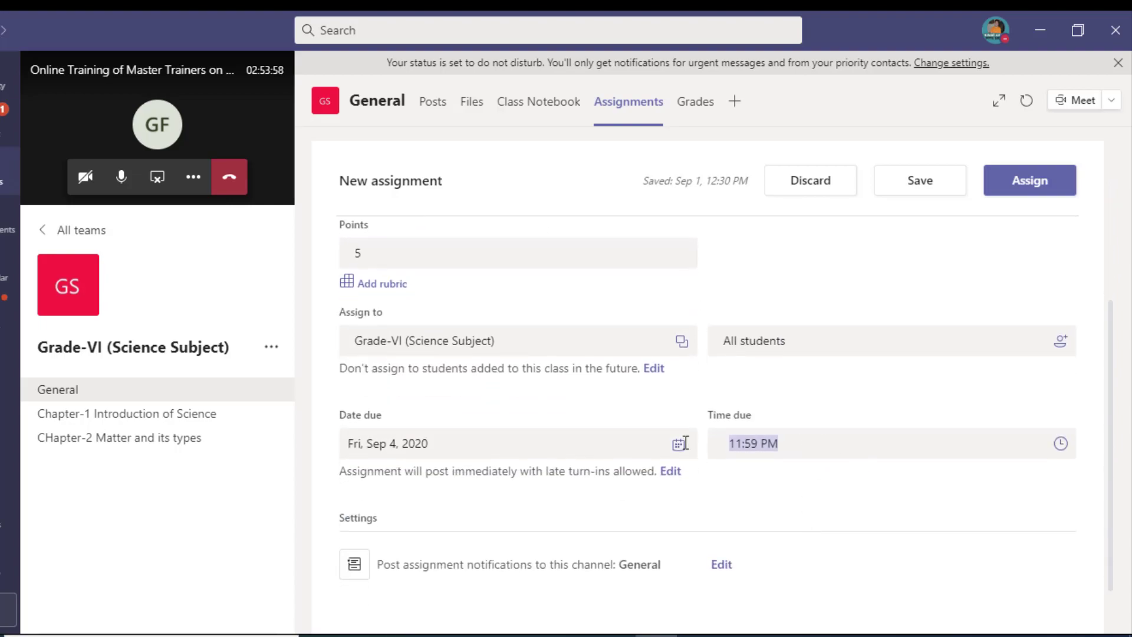
scroll(478, 466, down, 1)
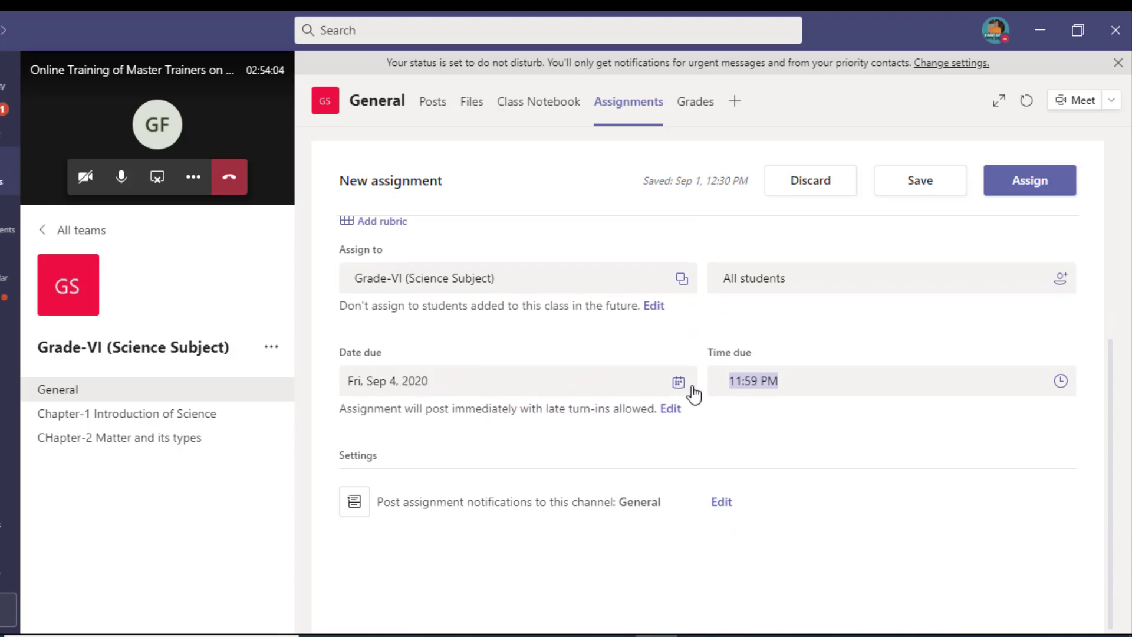
scroll(775, 395, up, 3)
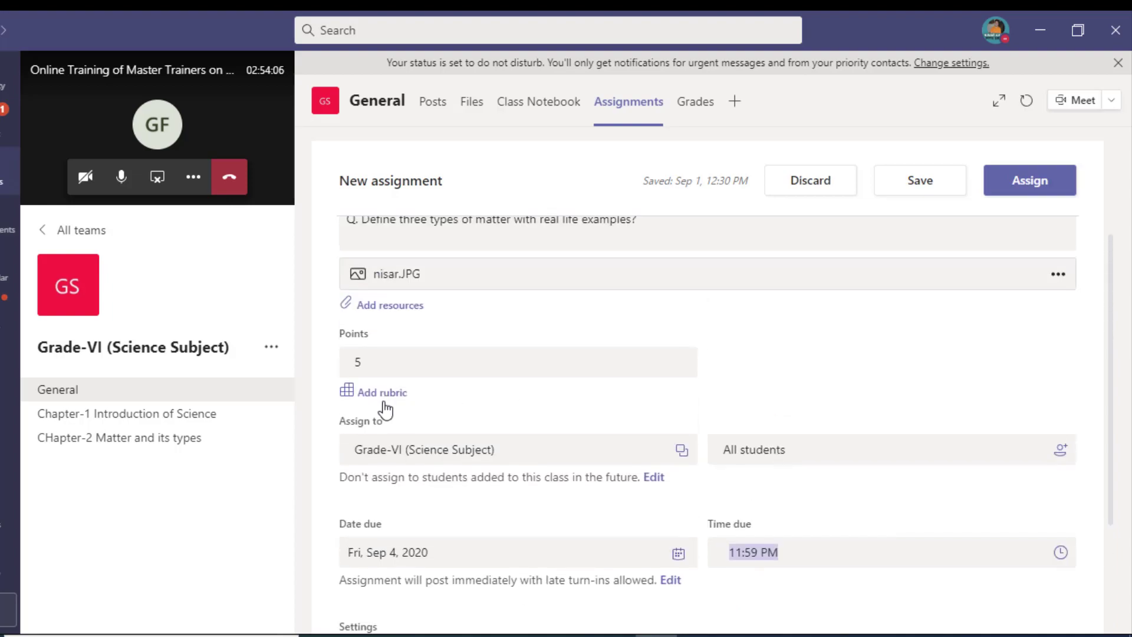
scroll(448, 330, up, 2)
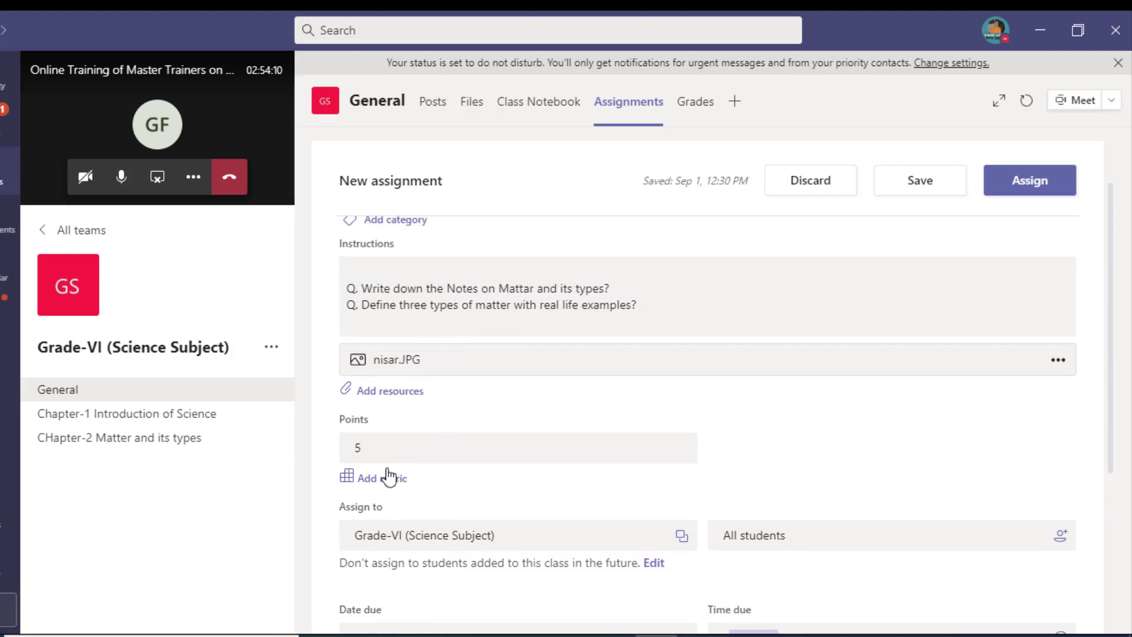
scroll(885, 354, up, 1)
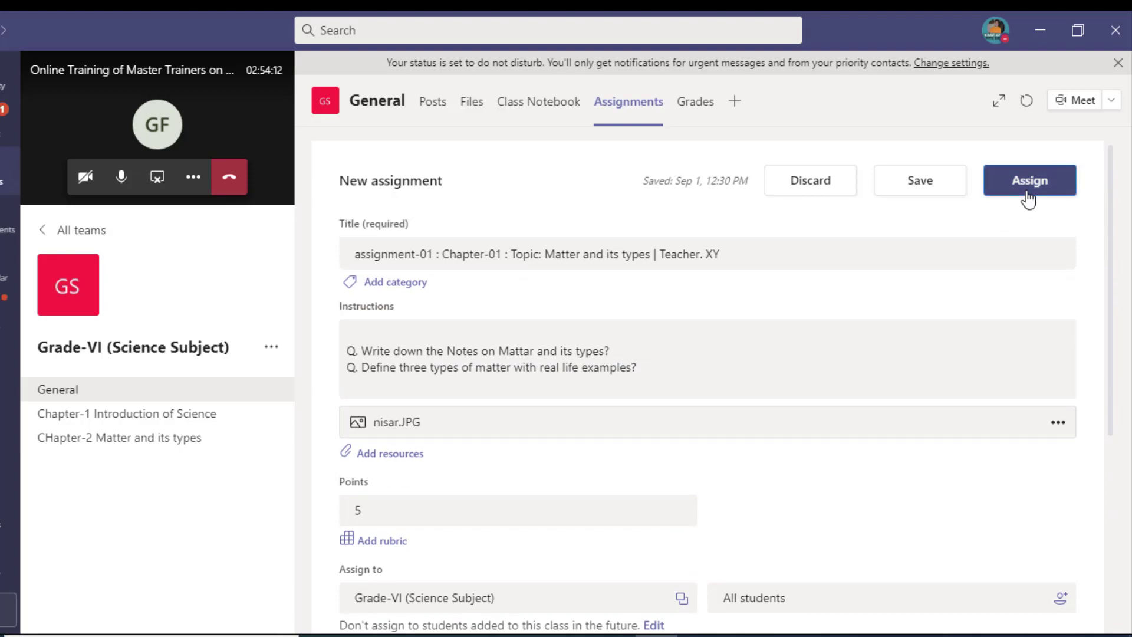
Step: Publish the assignment, refresh the Assigned list, and open it in Student view
click(1028, 194)
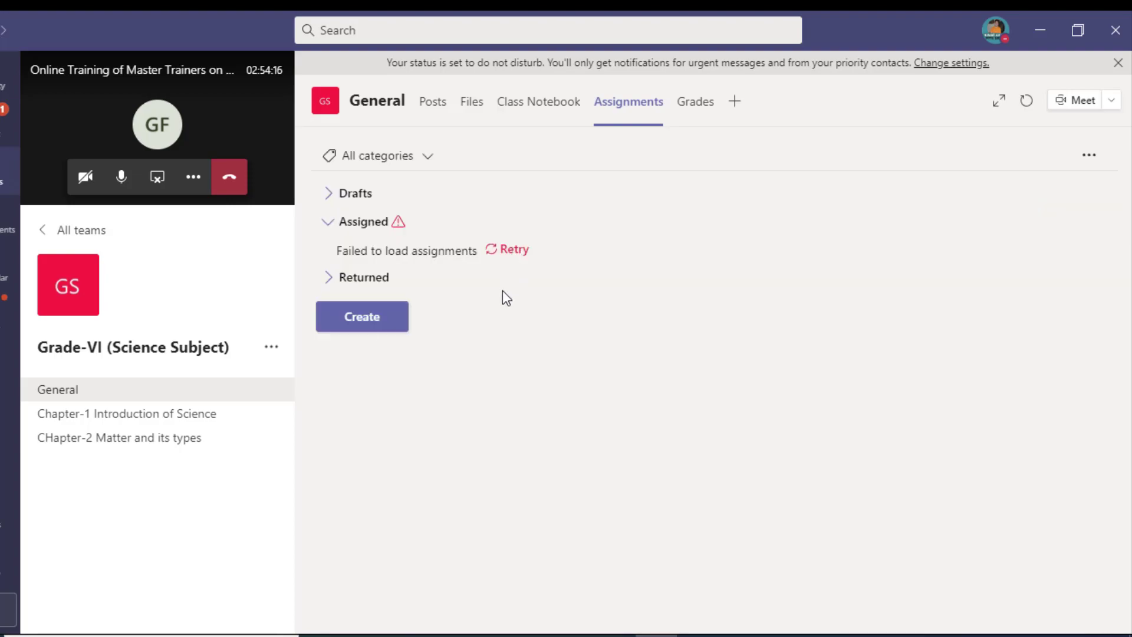
click(518, 250)
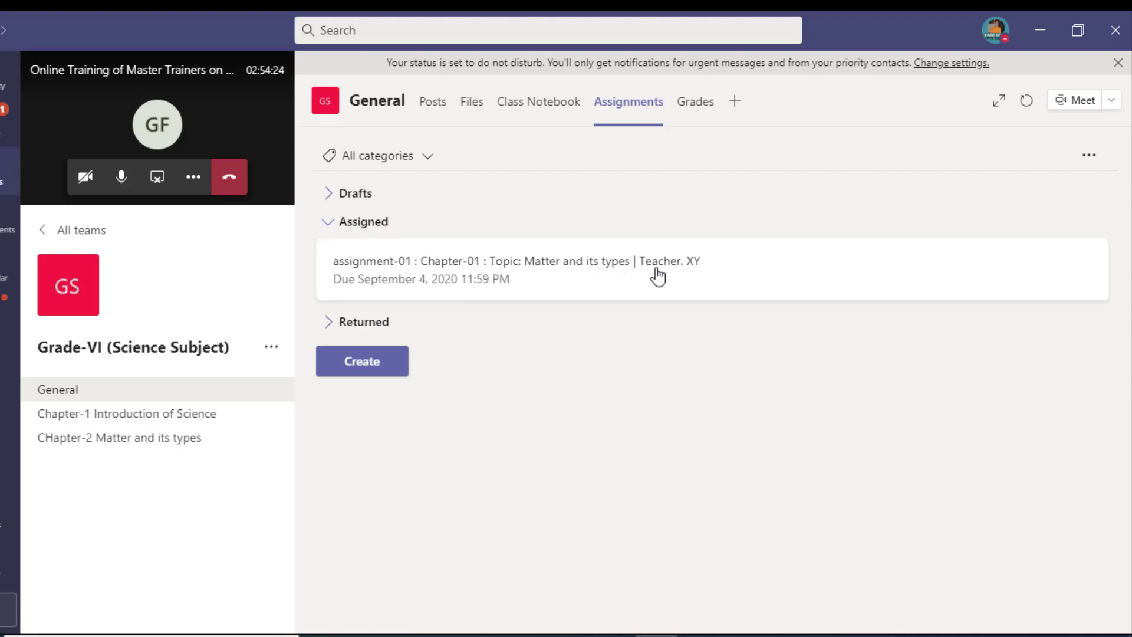
click(675, 282)
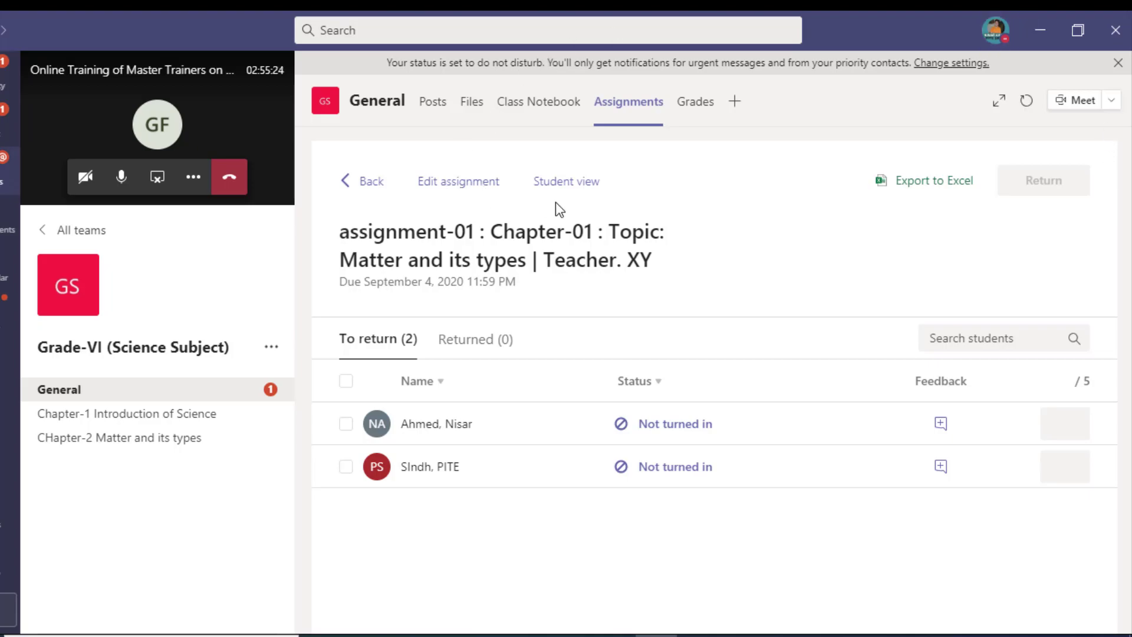
click(565, 184)
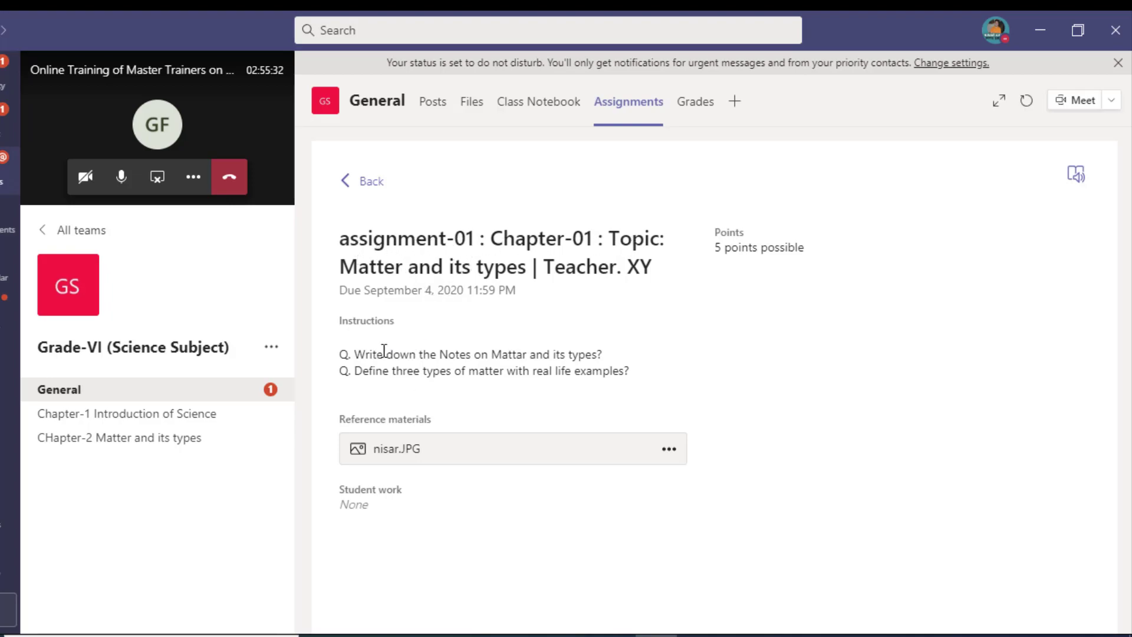
Step: Highlight the due date, 5 points and instructions, and view the nisar.JPG reference image
drag(348, 290, 543, 298)
drag(717, 251, 817, 270)
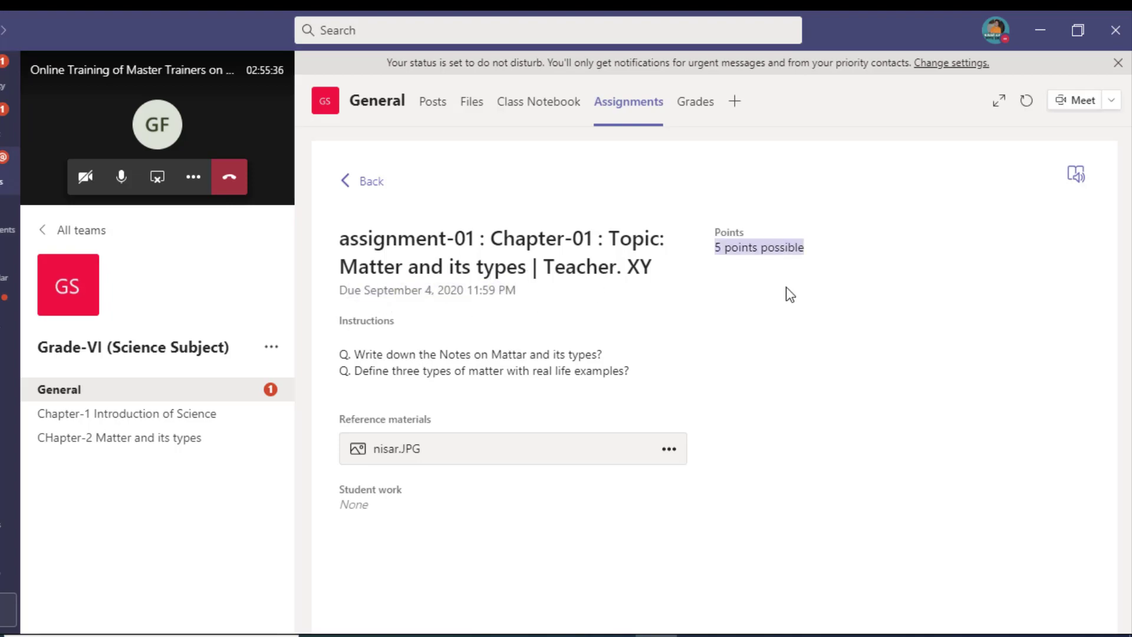
drag(341, 322, 624, 372)
click(426, 458)
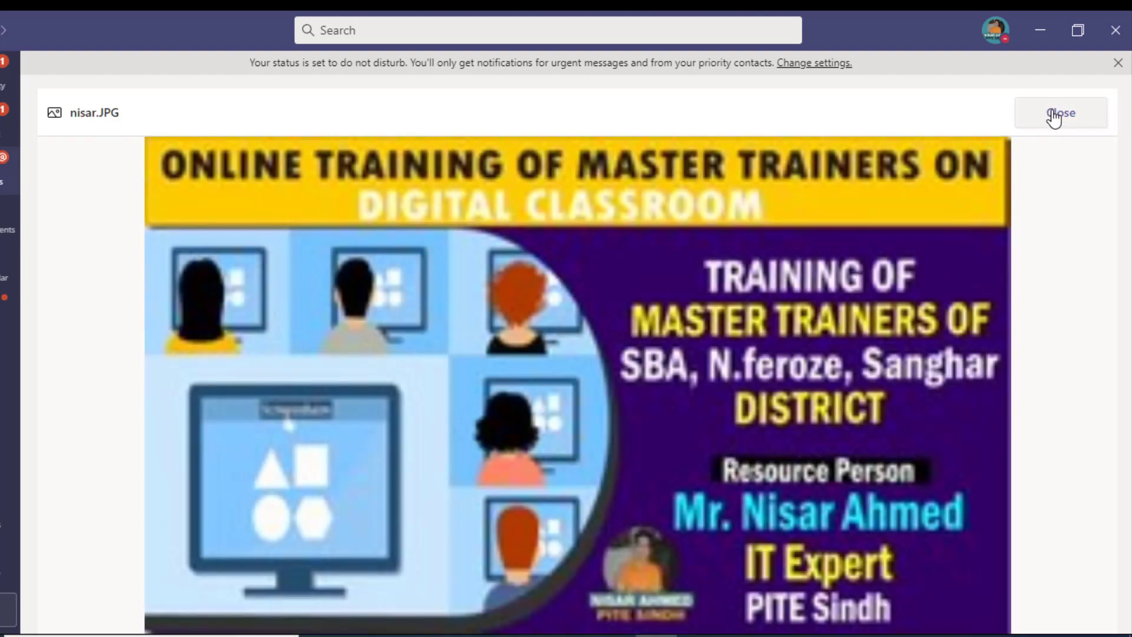
click(1055, 116)
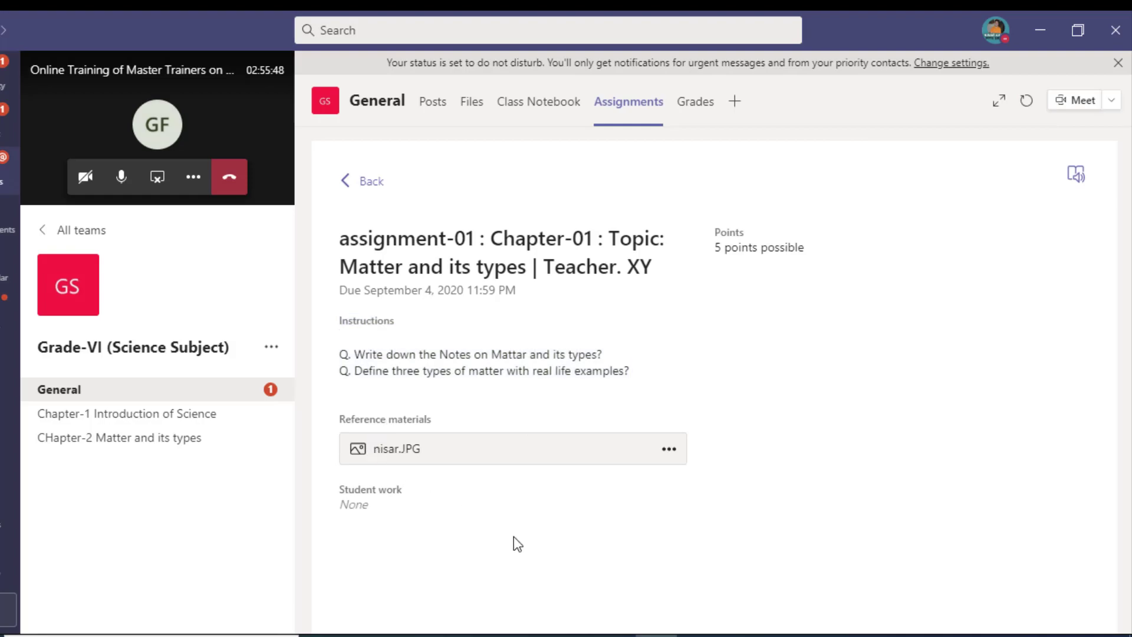
drag(341, 500, 398, 515)
Step: Exit Student view and open the student's turned-in teo2.JPG submission
click(381, 516)
click(378, 183)
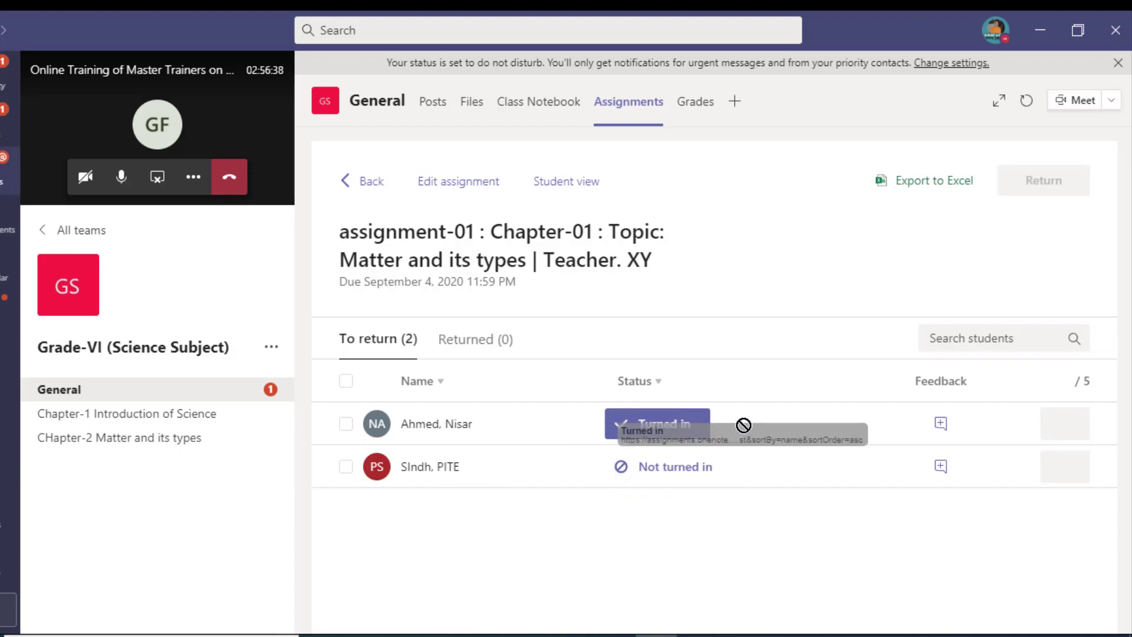
click(686, 428)
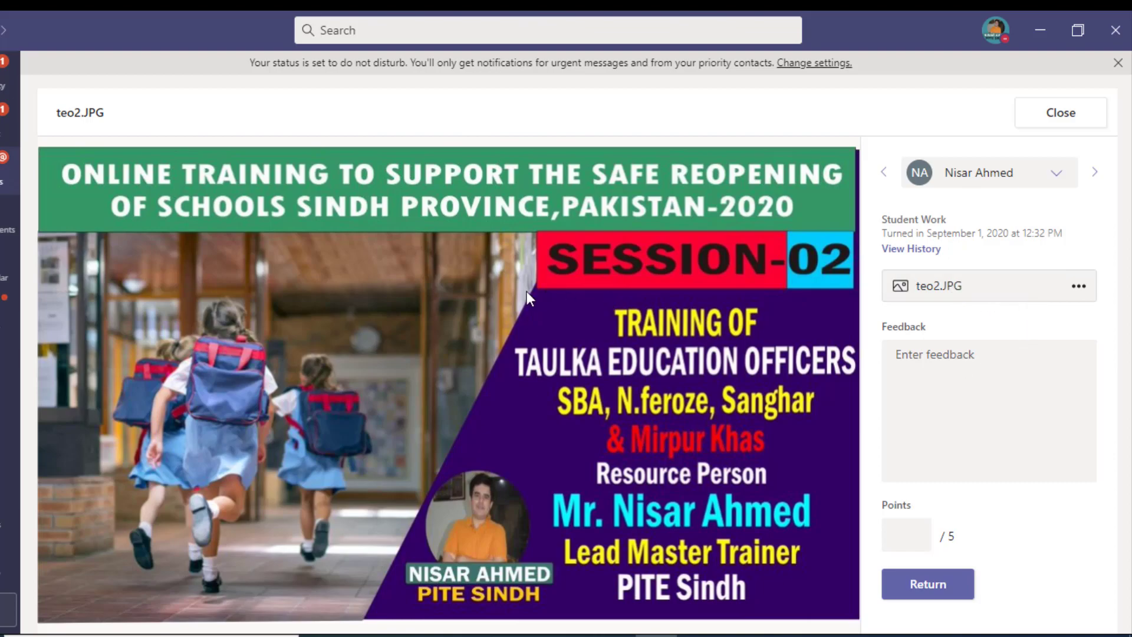
Step: Begin feedback on teo2.JPG, typing 'No' in the Feedback box
click(959, 370)
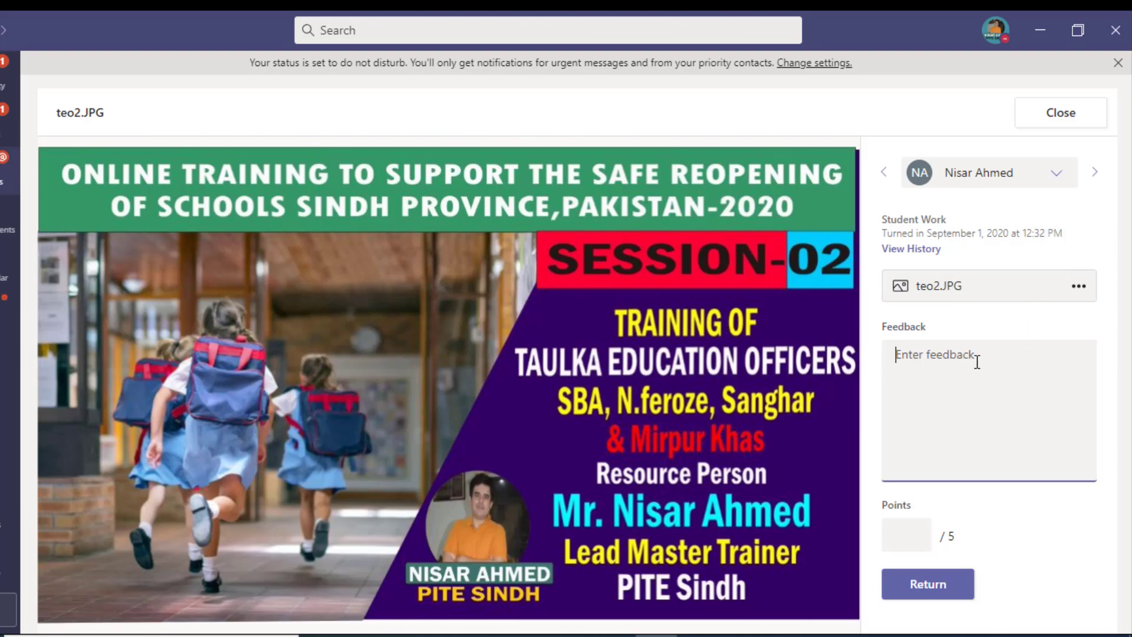
text(NOT)
key(BackSpace)
key(BackSpace)
text(o)
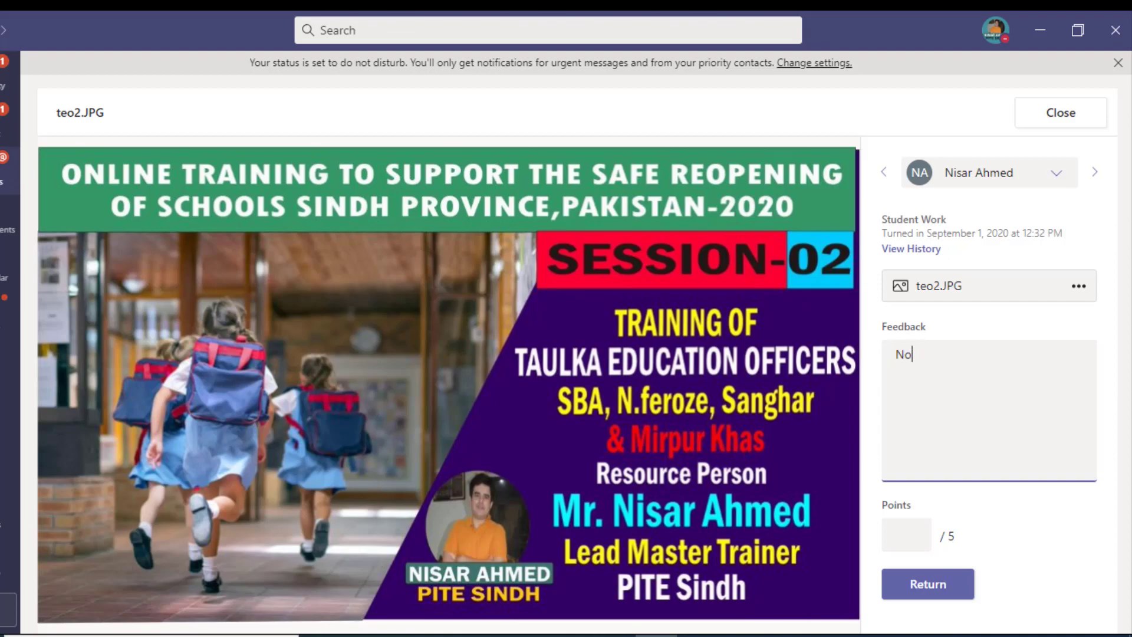
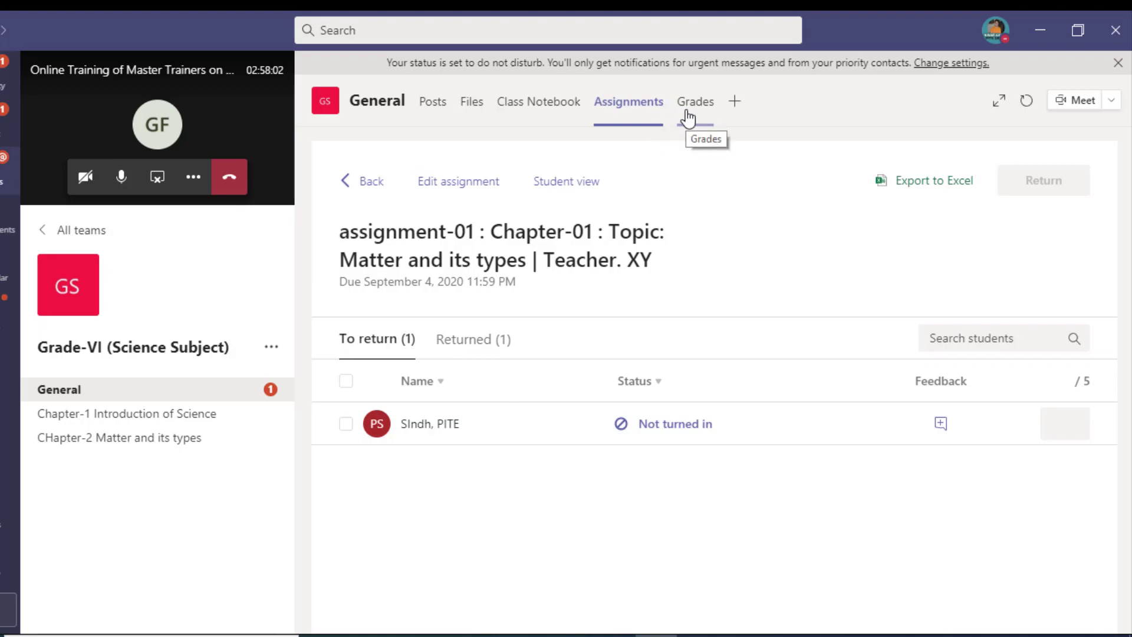
Step: Export the class gradebook to Excel, dismiss the saved notice, and check the first student's grade of 4
click(688, 116)
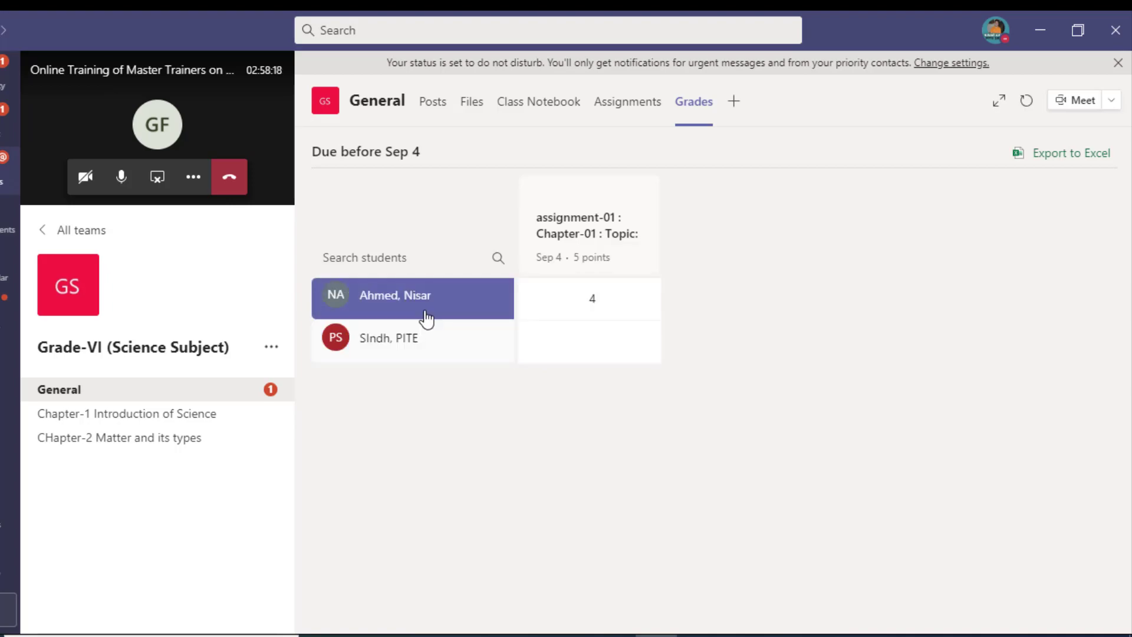
click(1081, 164)
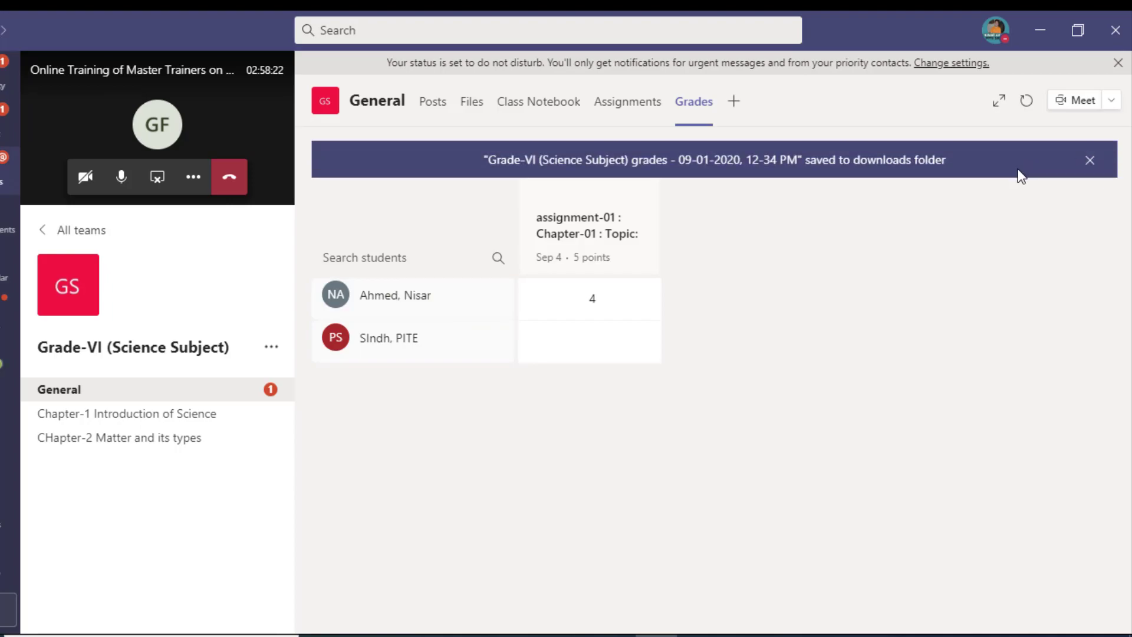
click(1090, 163)
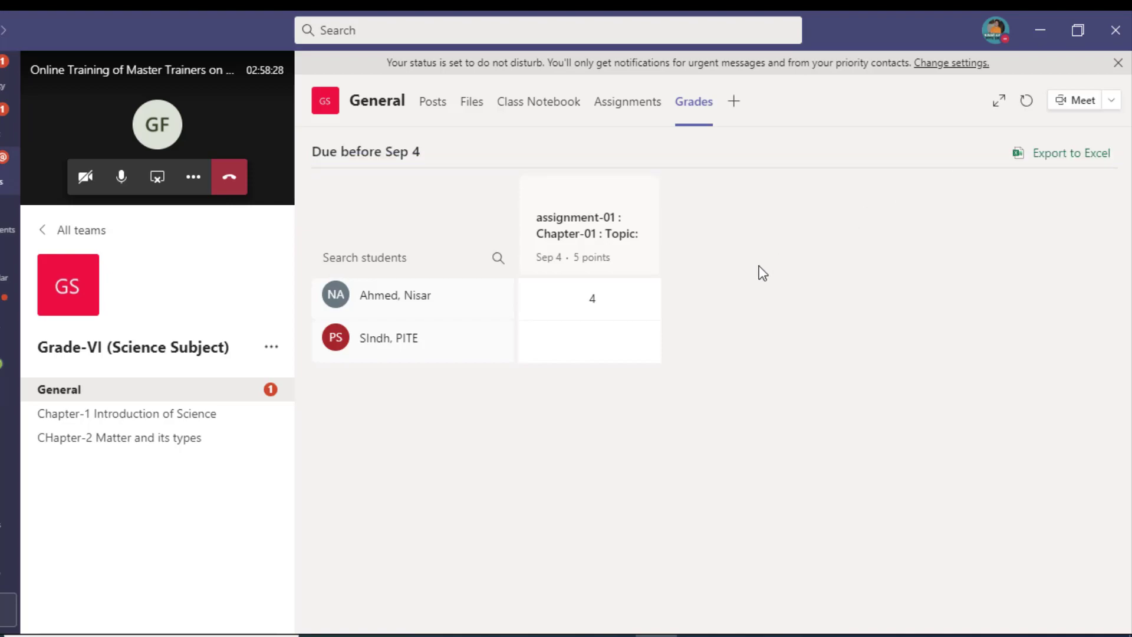
click(635, 282)
Step: From Assignments, create a quiz assignment and start a blank quiz with + New Quiz in Forms
click(611, 112)
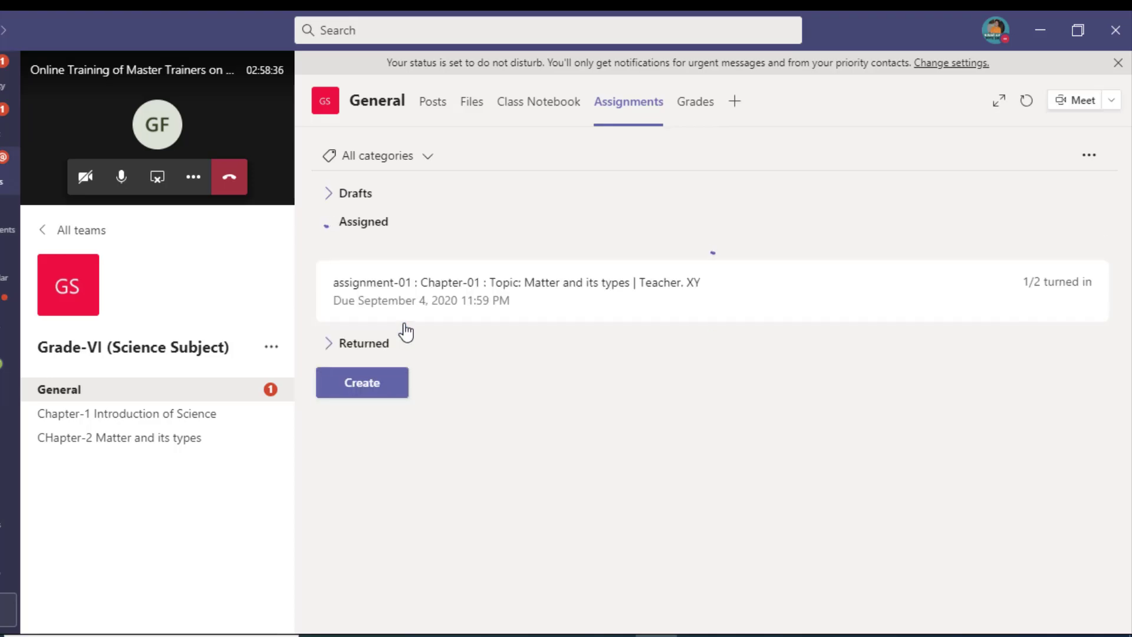
click(397, 361)
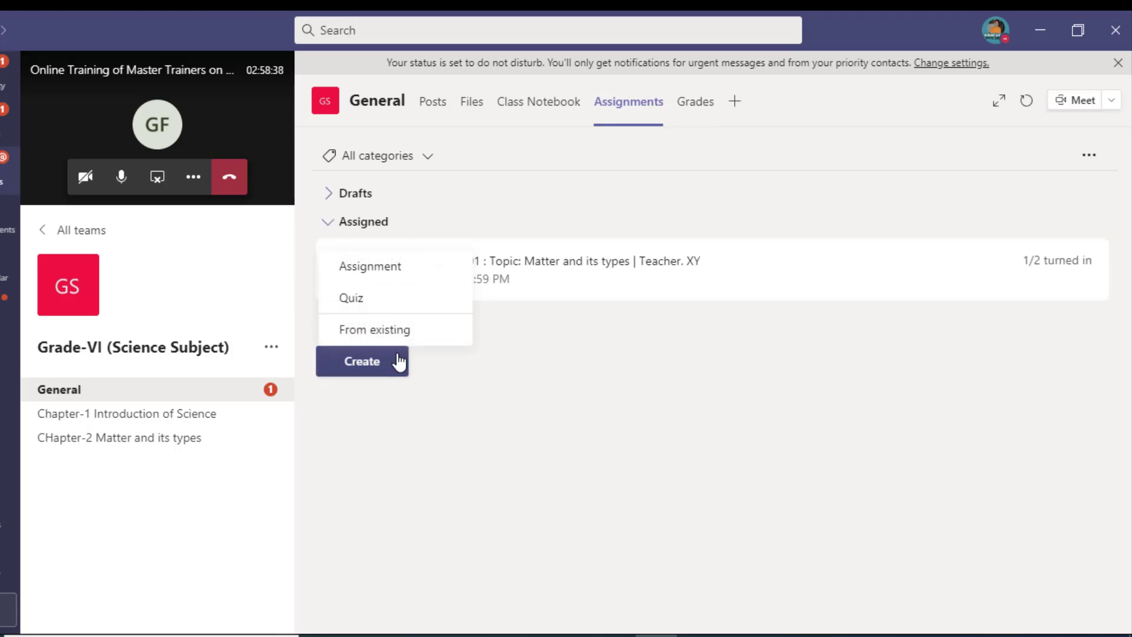
click(425, 308)
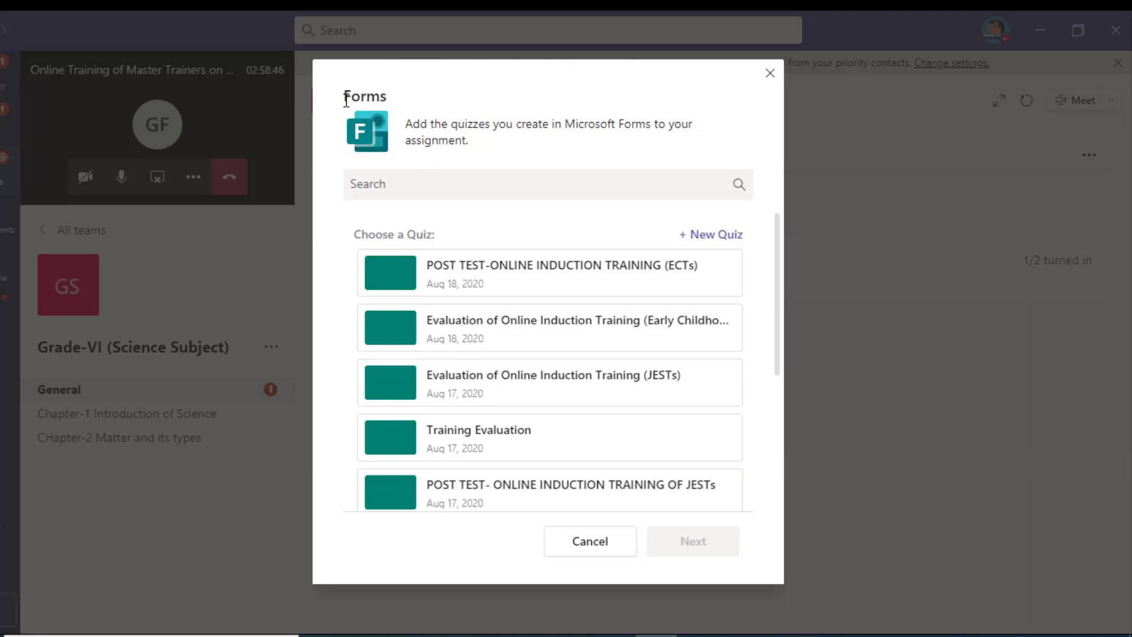
drag(346, 100, 394, 106)
drag(479, 145, 413, 125)
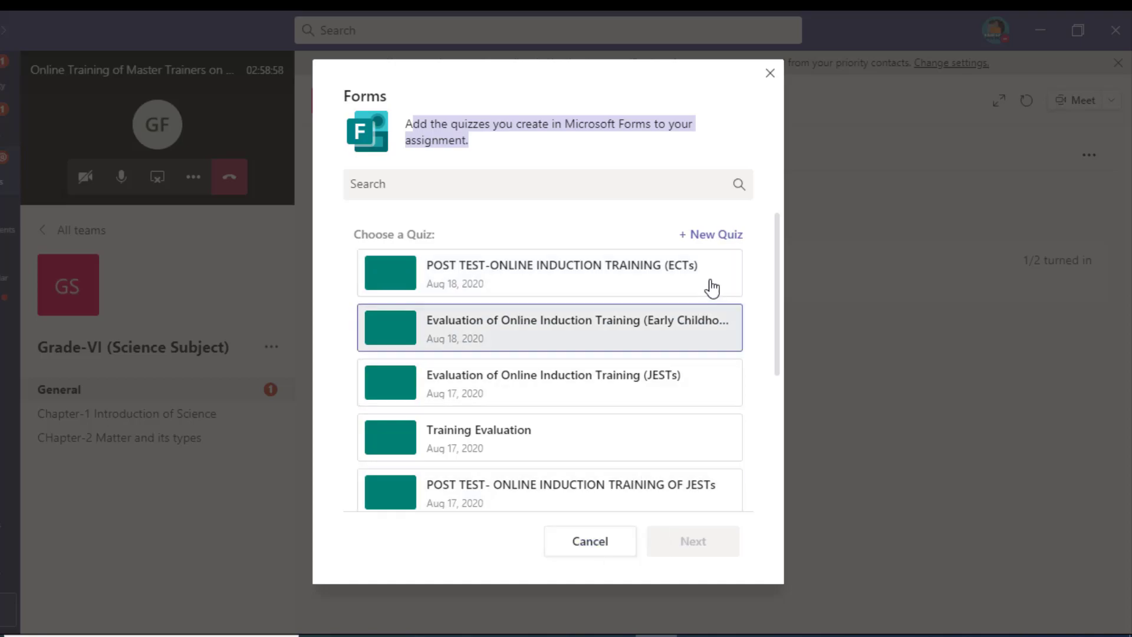
click(724, 236)
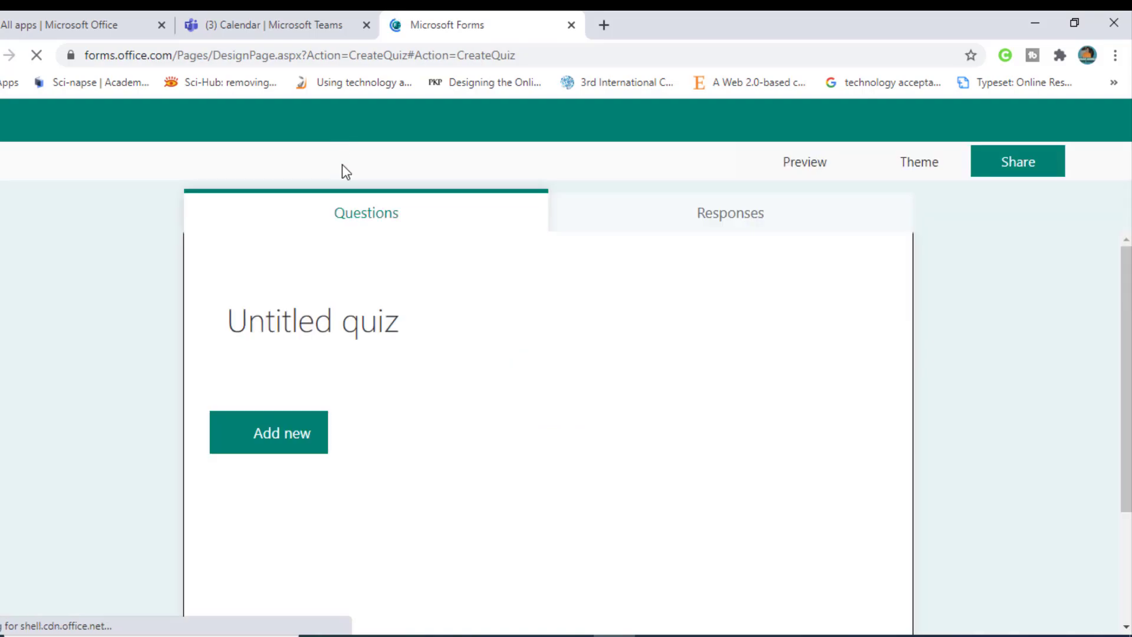
Step: Title the quiz 'TEST-01: Chapter ONE | Matter and its Types'
click(367, 319)
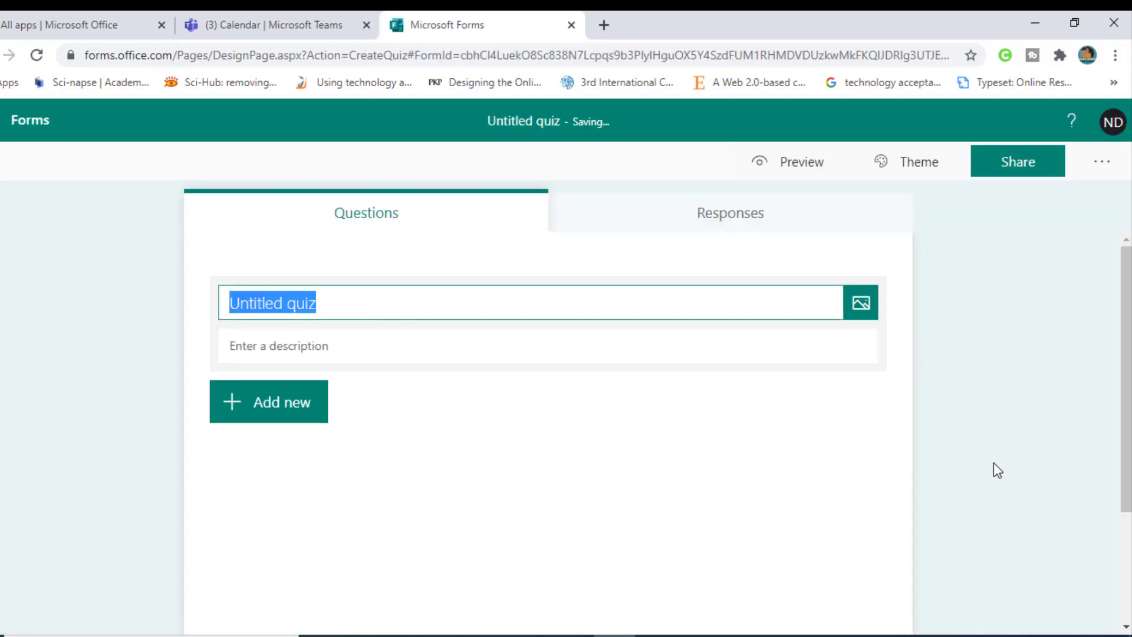
key(BackSpace)
text(TEST)
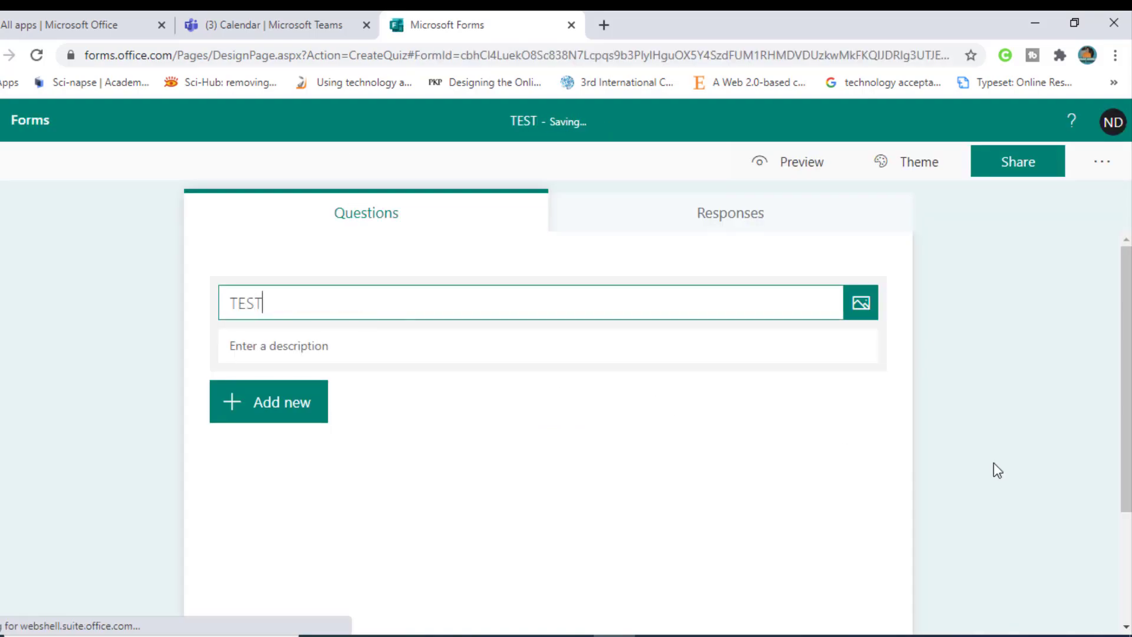
text(-01)
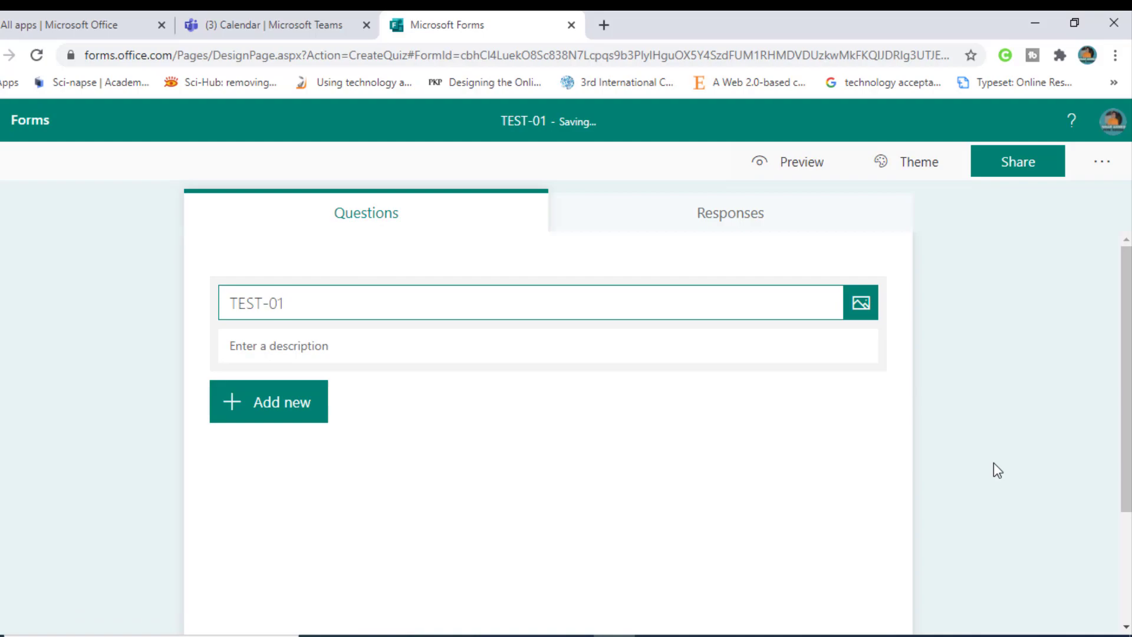
text(: Chapter )
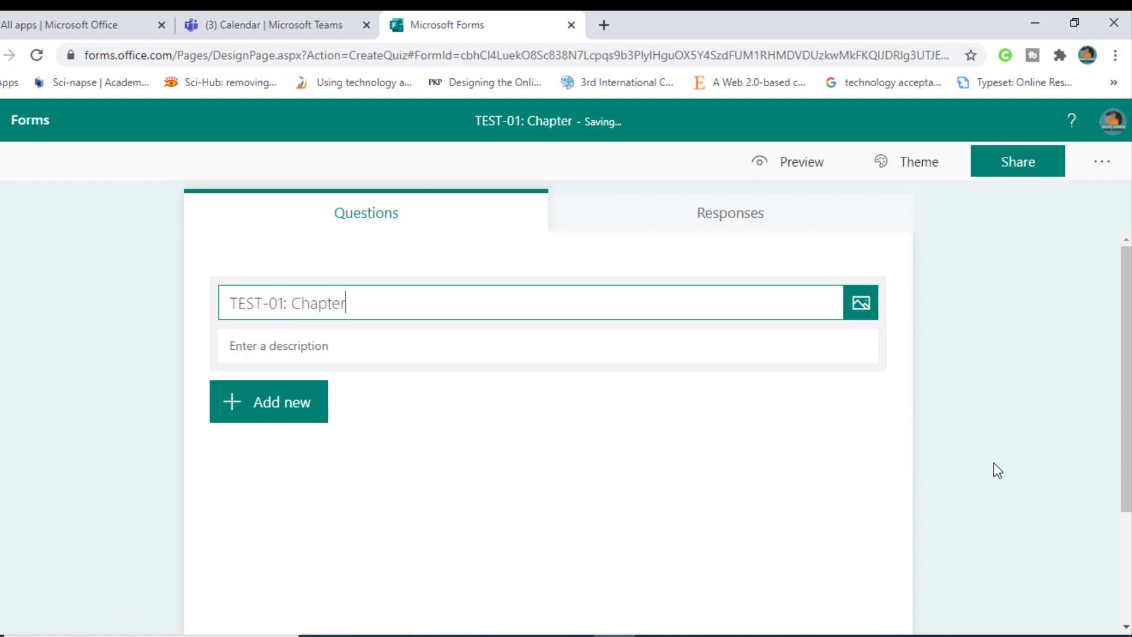
text(ONE )
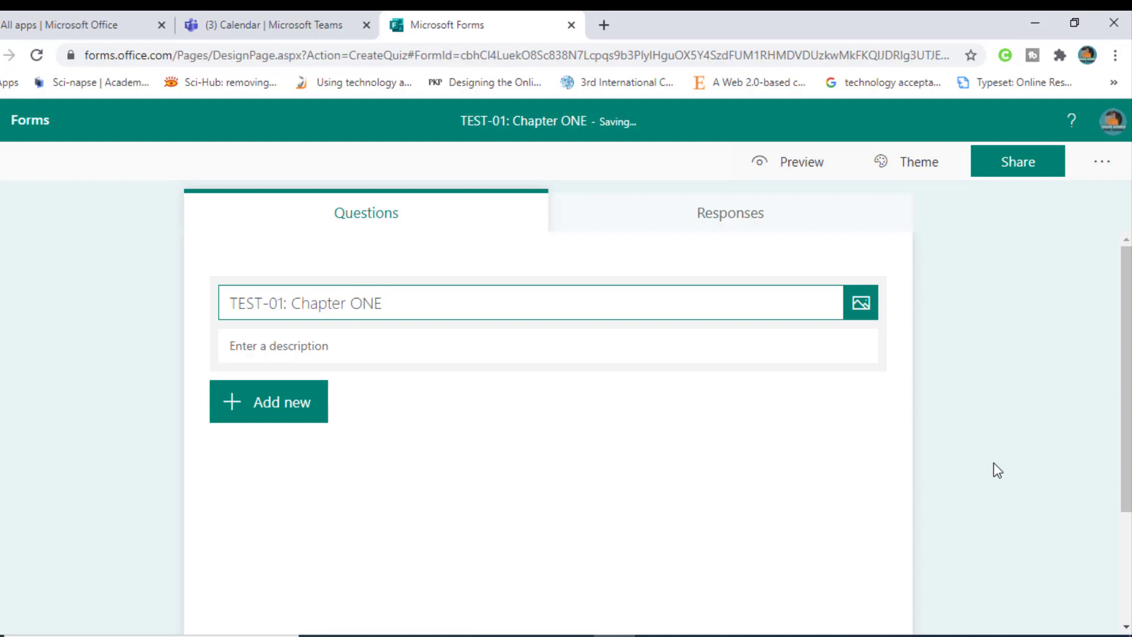
text(|)
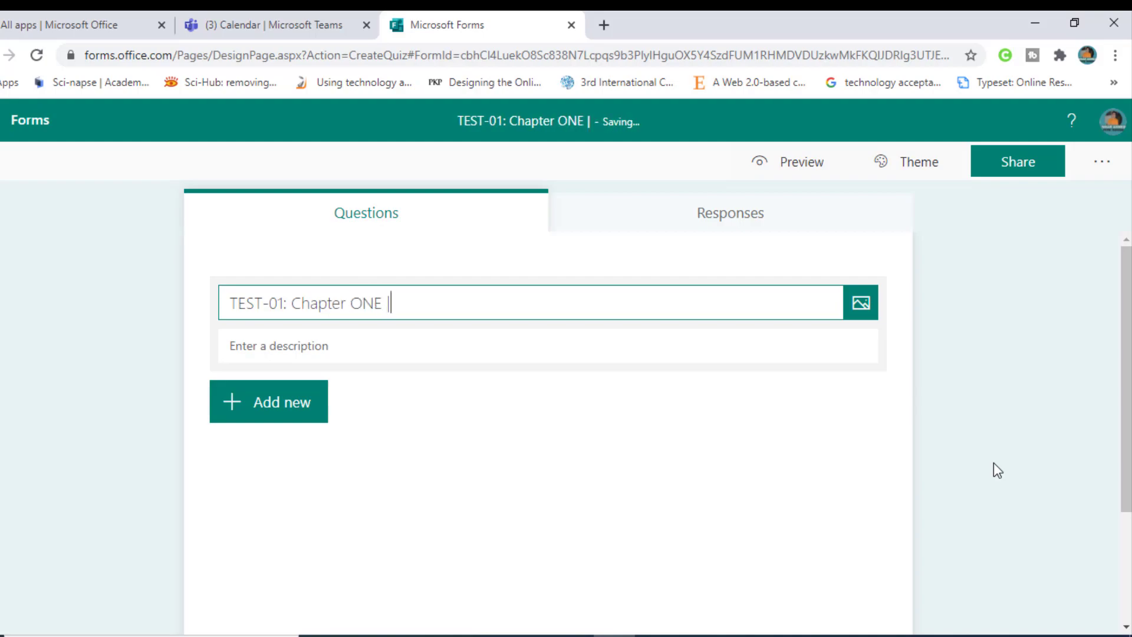
text( Matter and)
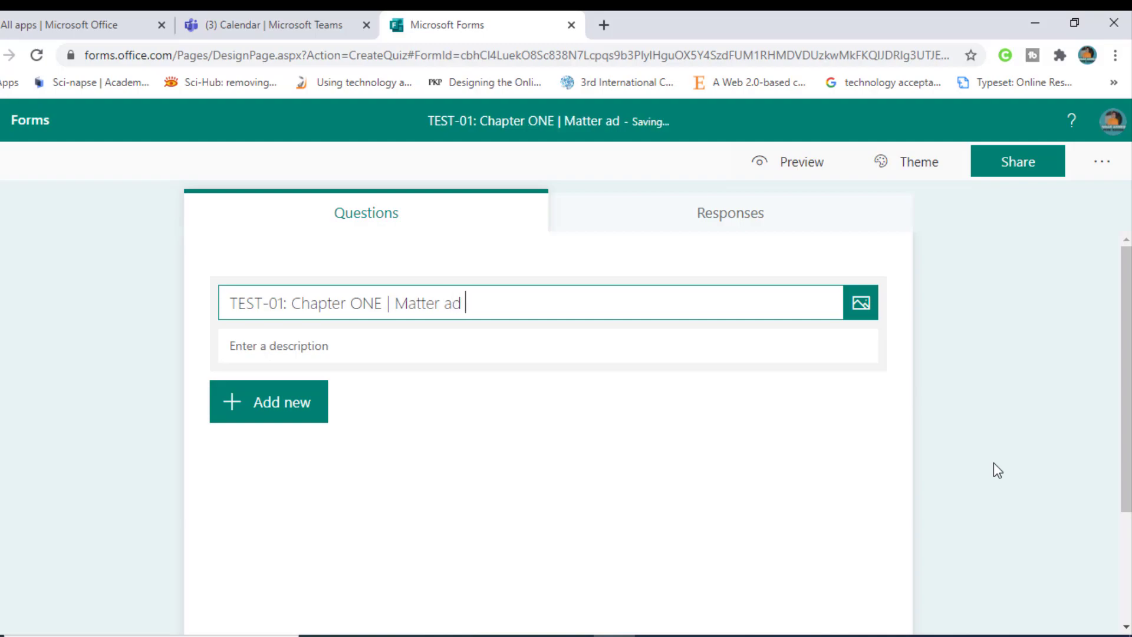
key(BackSpace)
text(nd its)
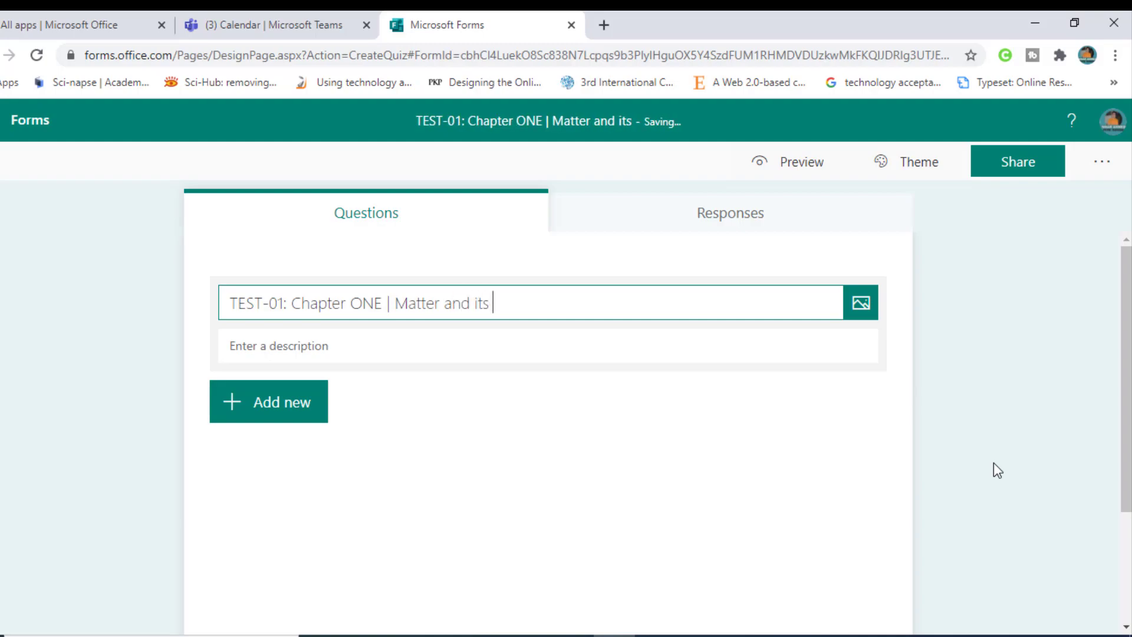
text( Types)
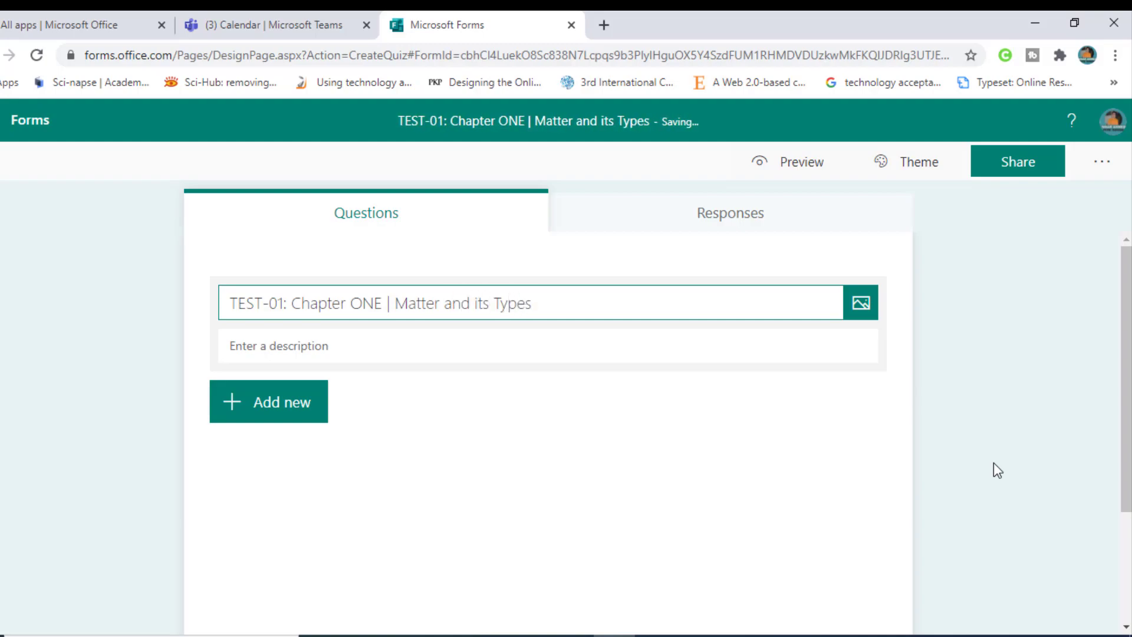
Step: Write the description lines 'Total time=30', 'Total= 50' and 'Note : Attempt all Question'
click(285, 355)
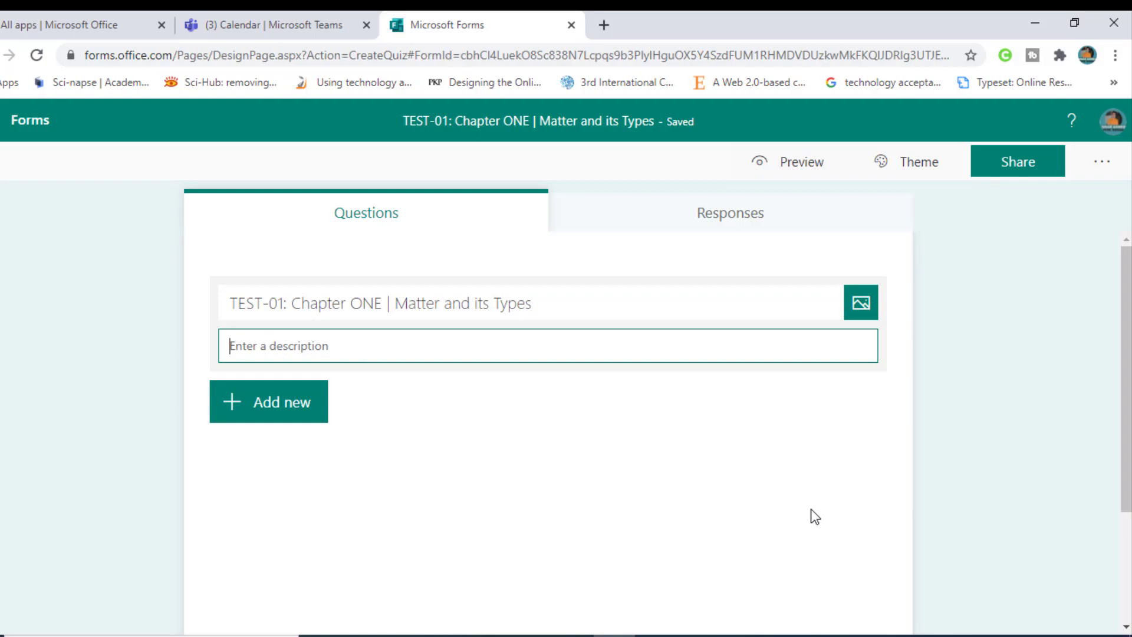
text(Total )
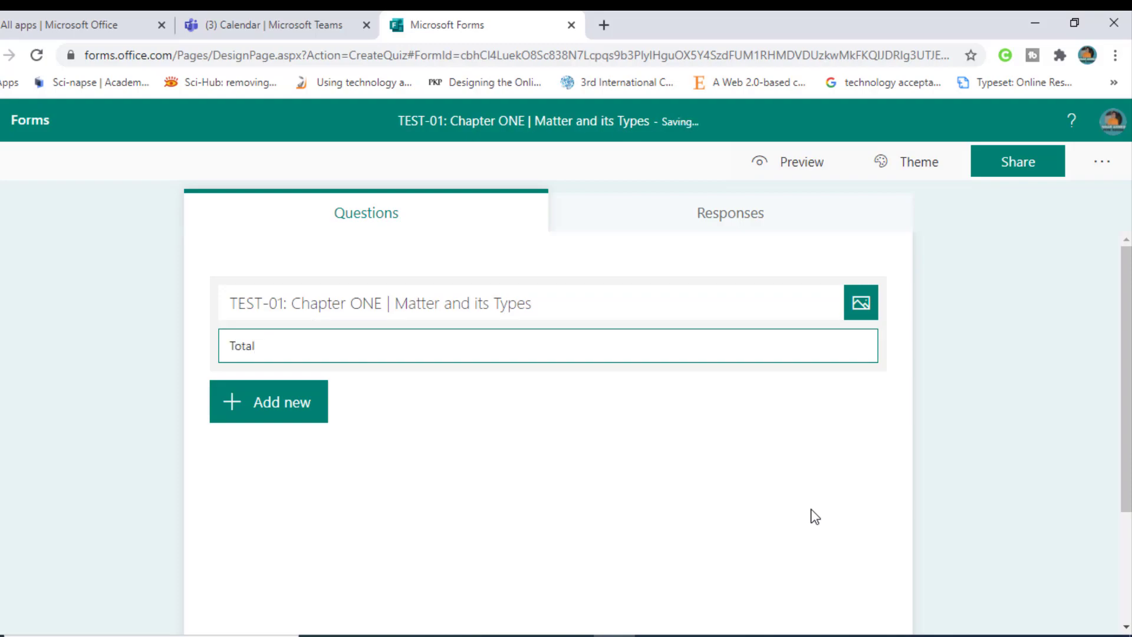
text(time=30)
key(Return)
text(Total= )
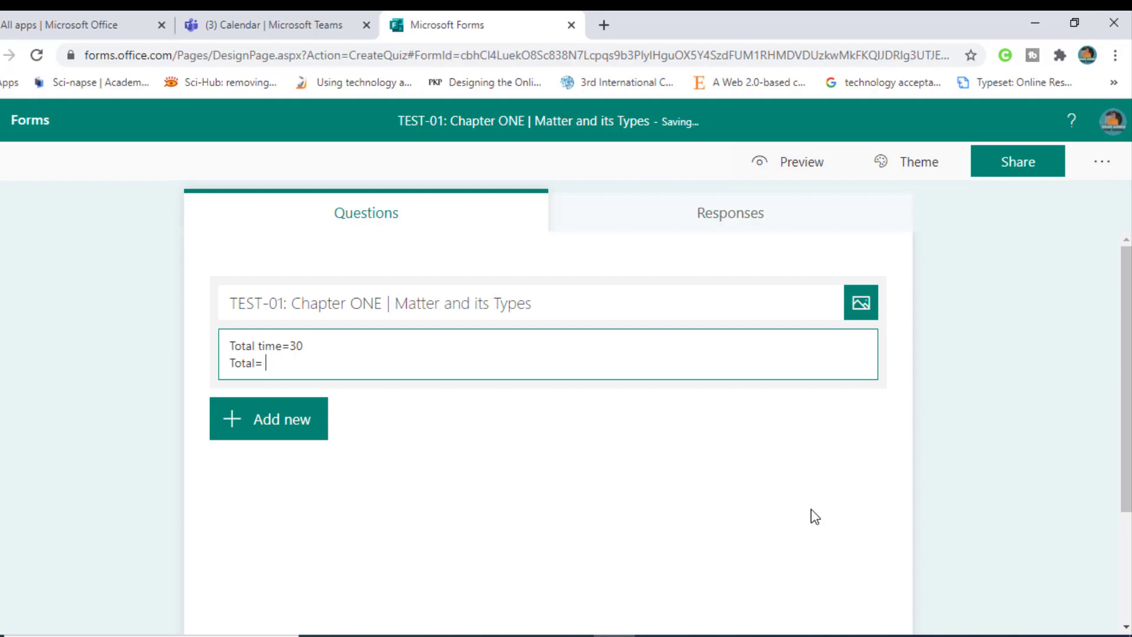
text(14)
key(BackSpace)
key(BackSpace)
text(50)
key(Return)
key(Return)
text(Not)
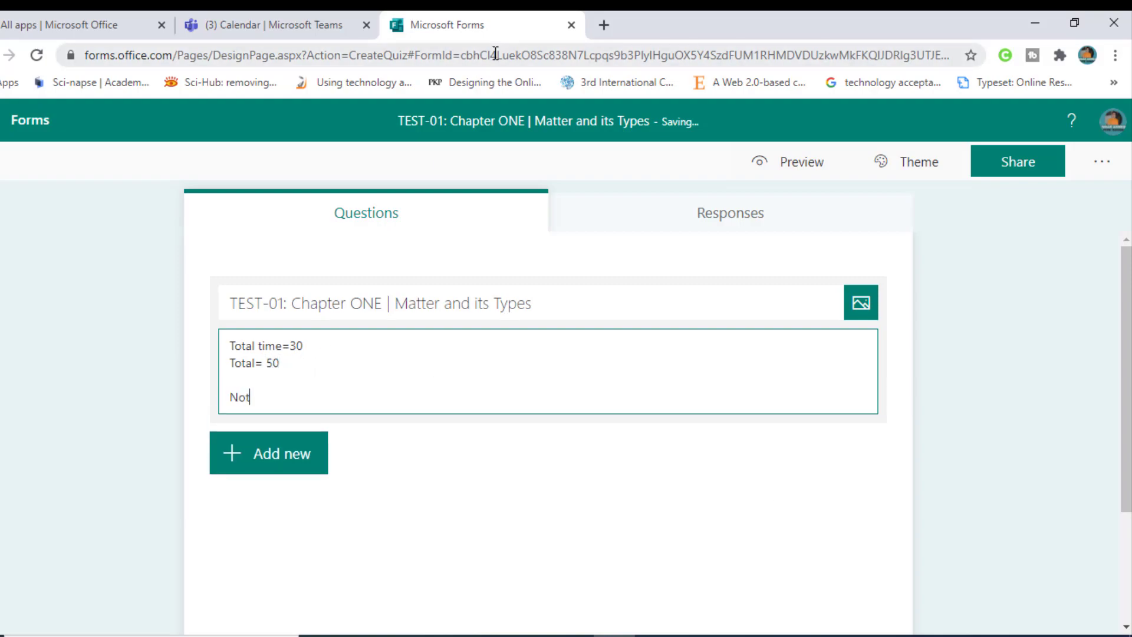
text(e : Attempt all Question)
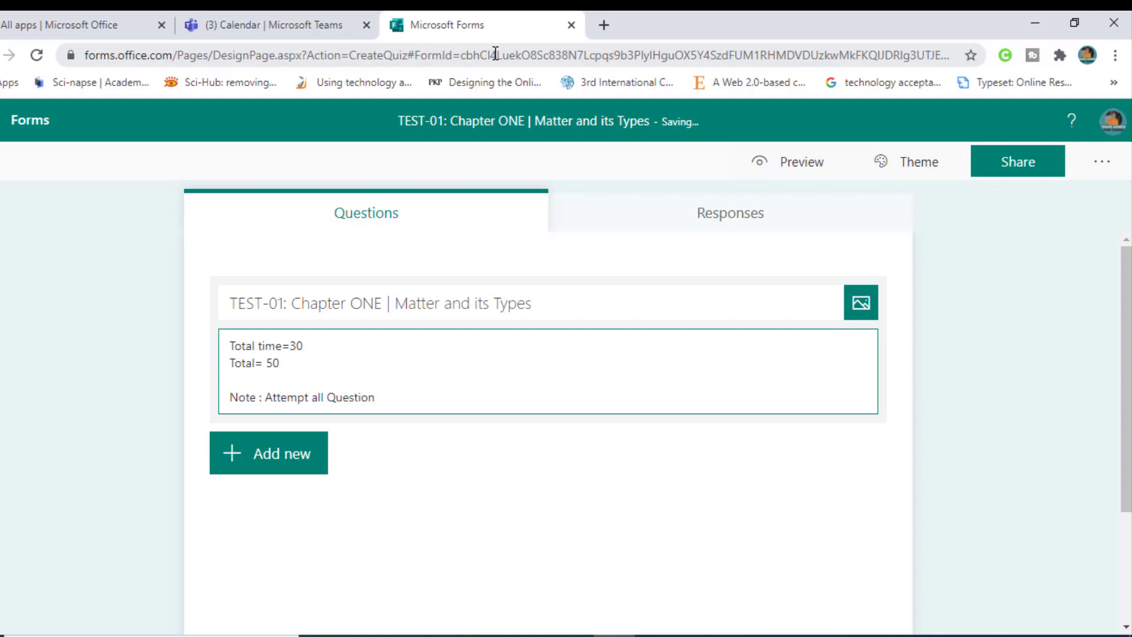
click(313, 377)
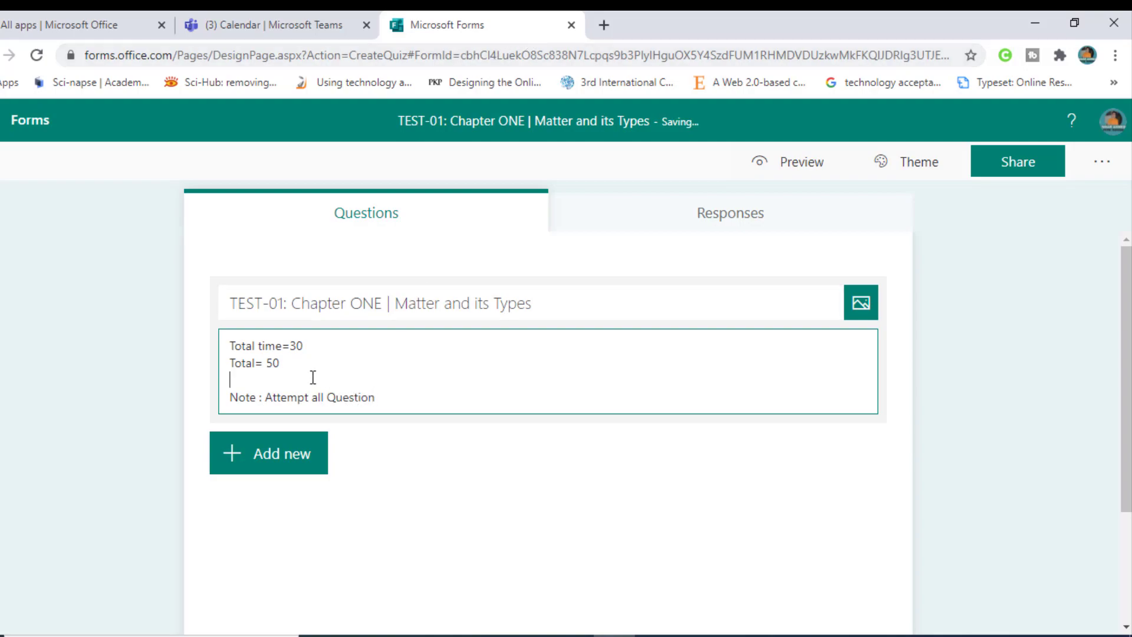
scroll(319, 458, down, 1)
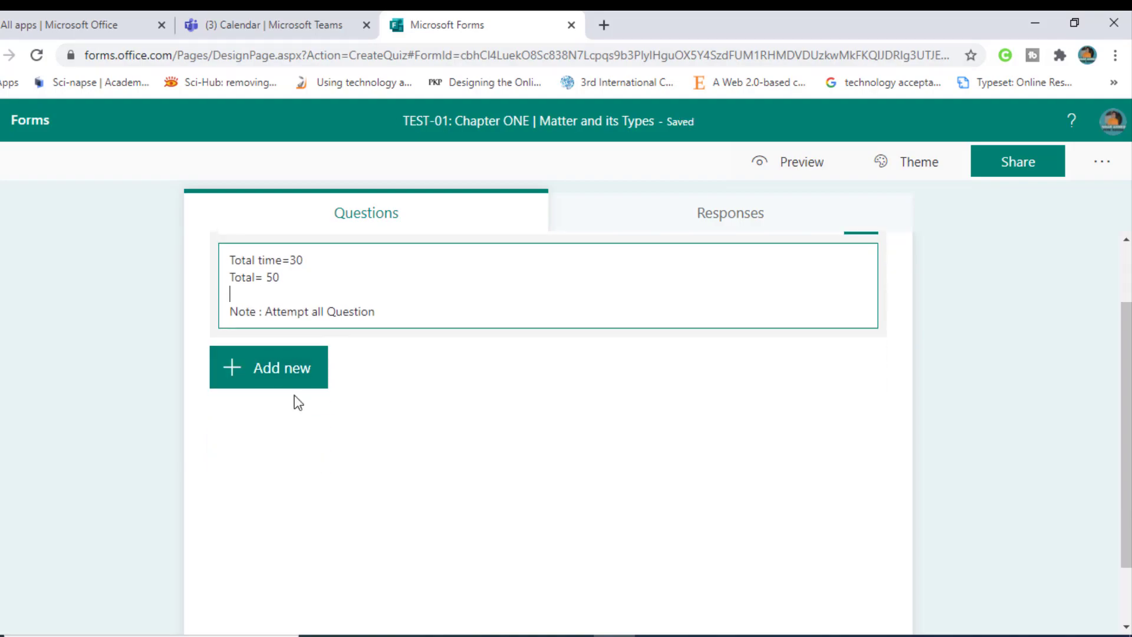
Step: Add a multiple-choice question 'How many types of matter are?'
click(289, 387)
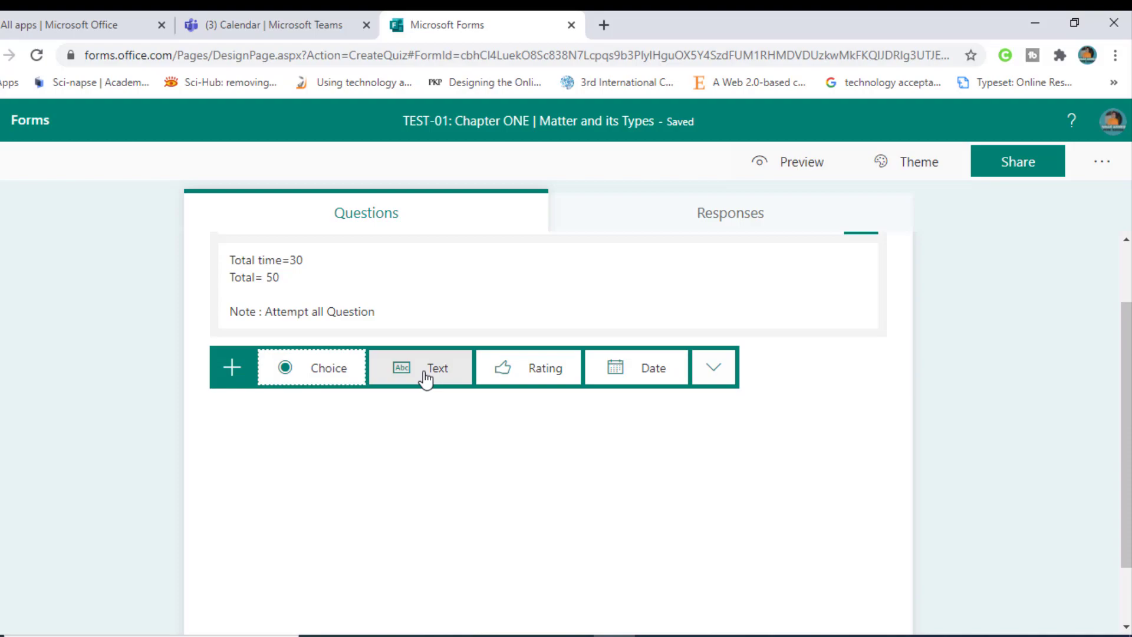
click(347, 377)
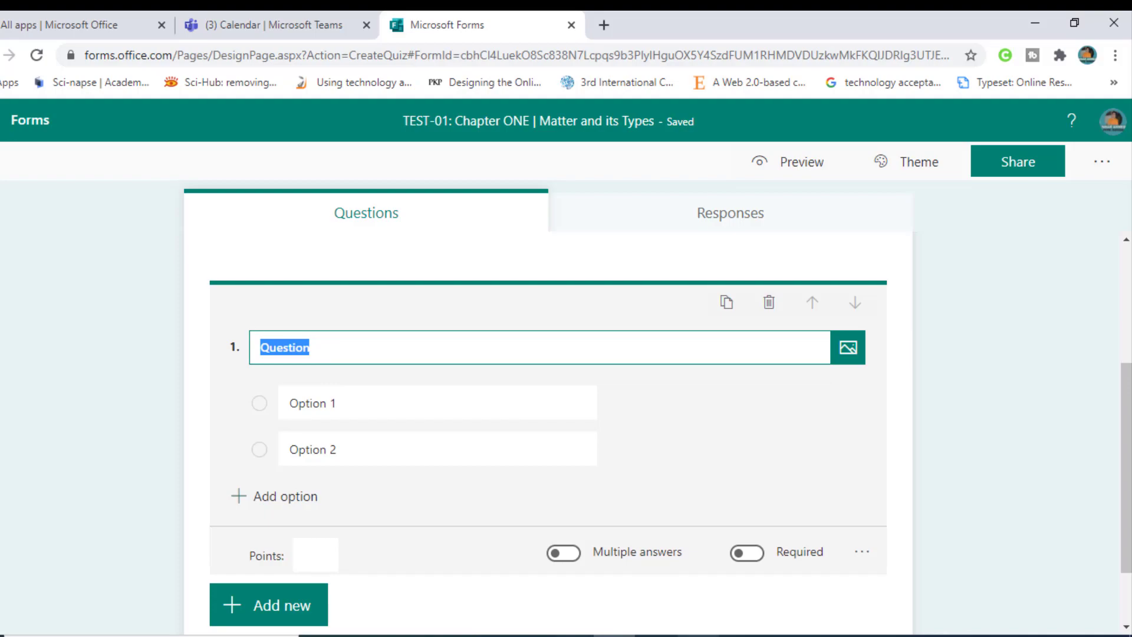
key(BackSpace)
text(How many)
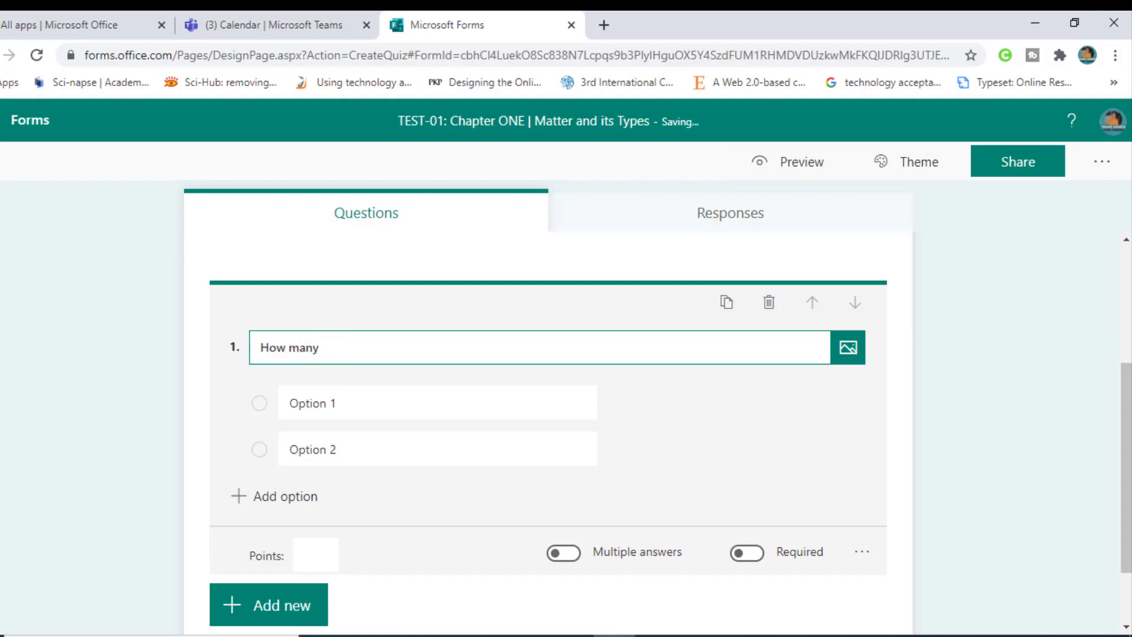
text( tyoes)
key(BackSpace)
key(BackSpace)
text(es of mata)
text(er are)
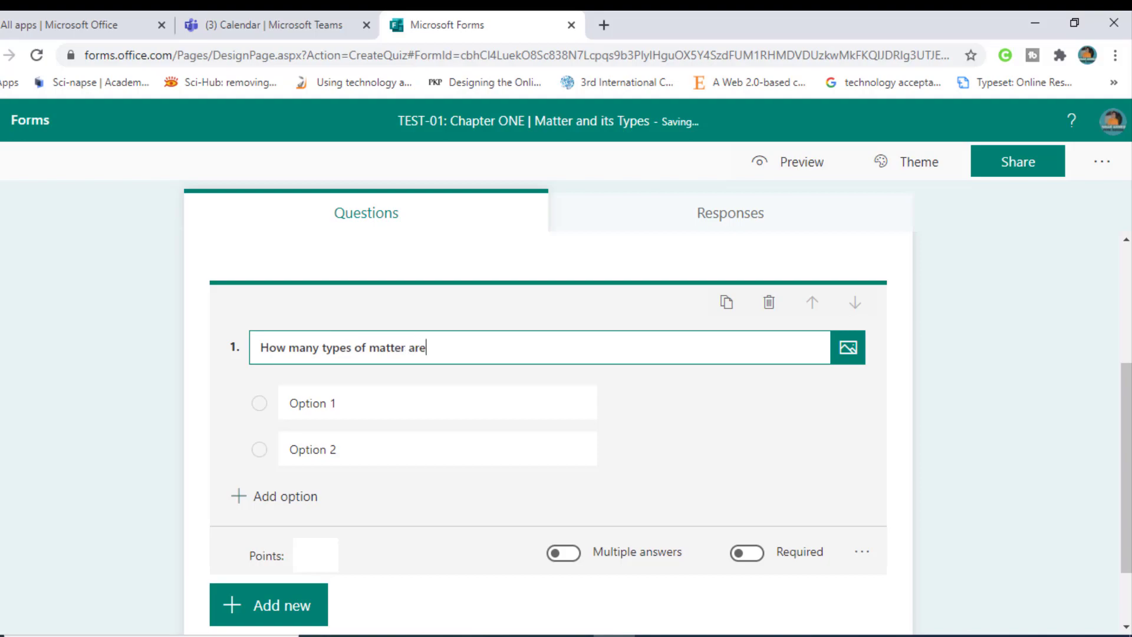
text(?)
Step: Fill in answer options 1, 2, 3 and 4
click(331, 398)
text(1)
click(362, 450)
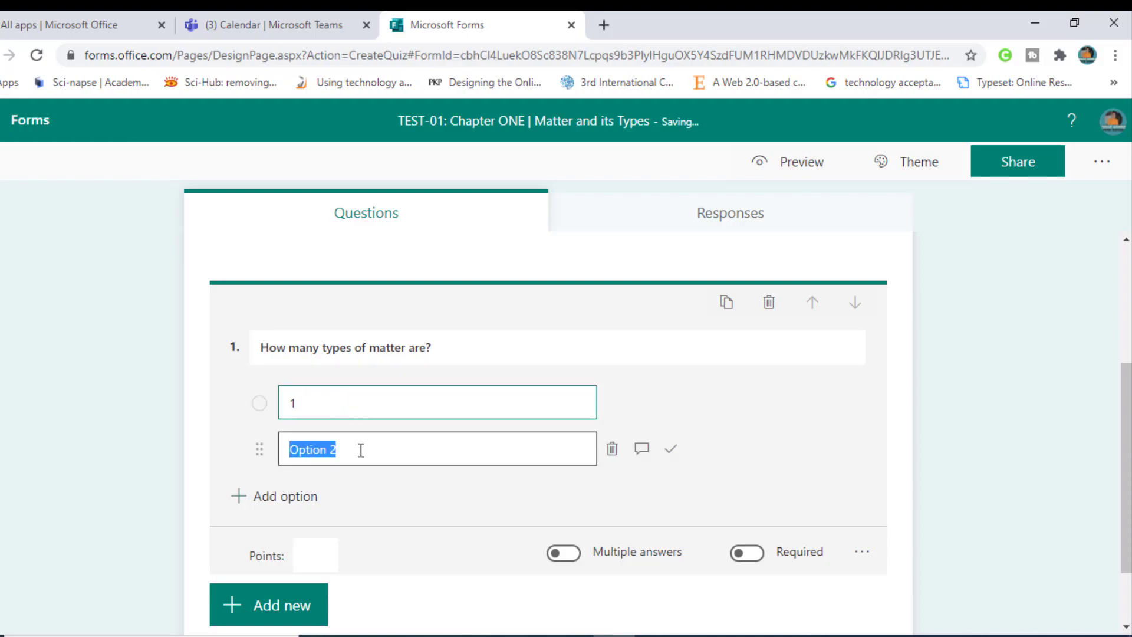
text(2)
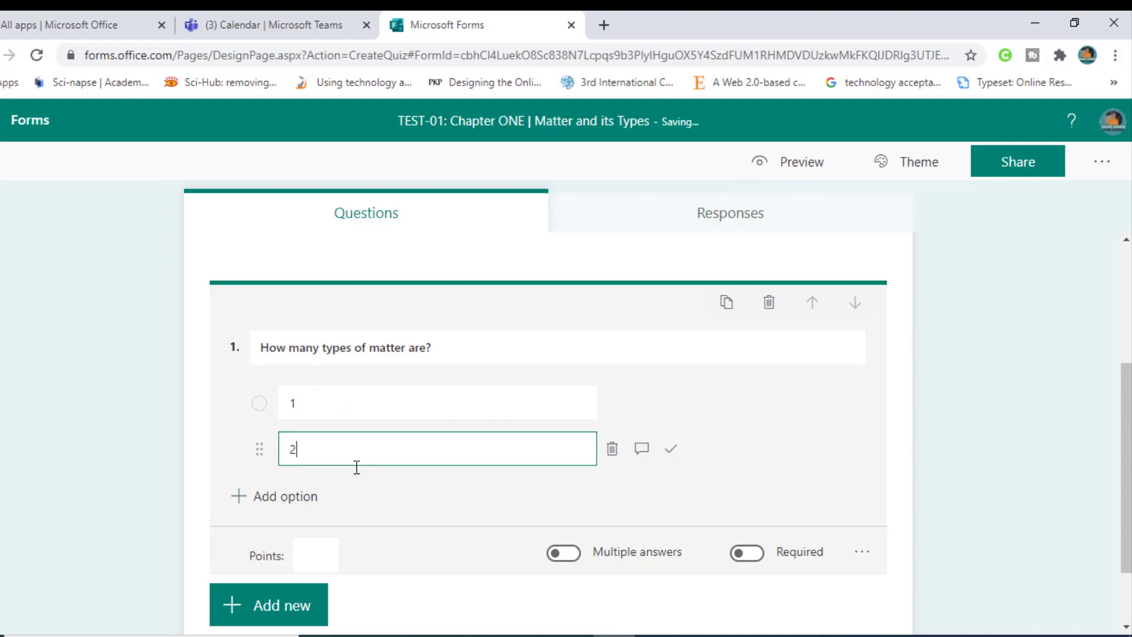
click(294, 499)
text(3)
click(299, 497)
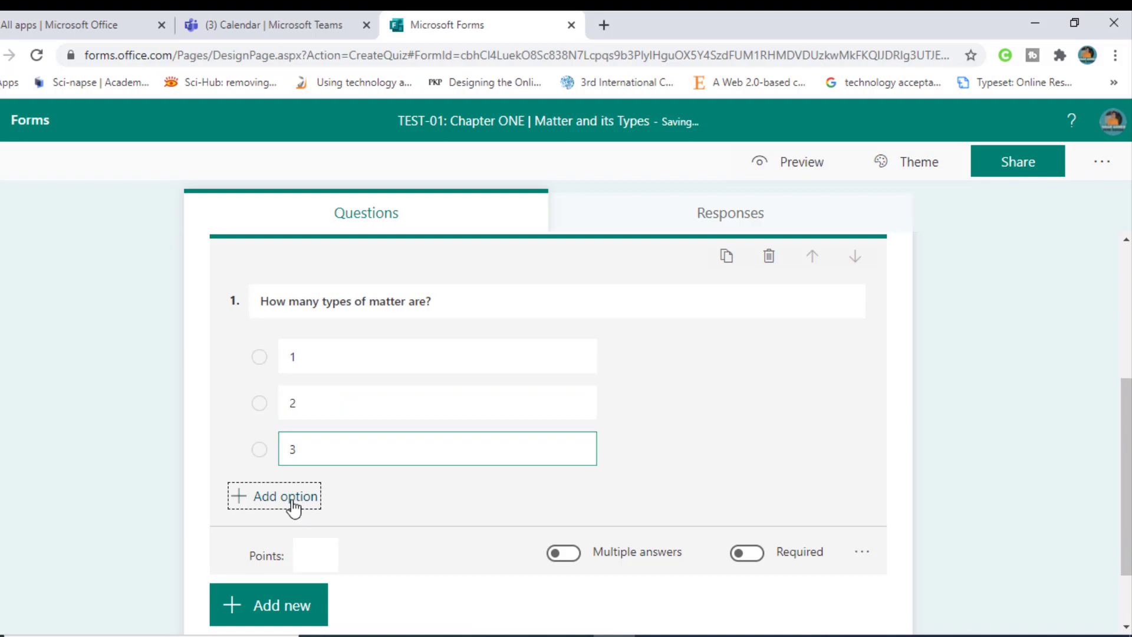
text(4)
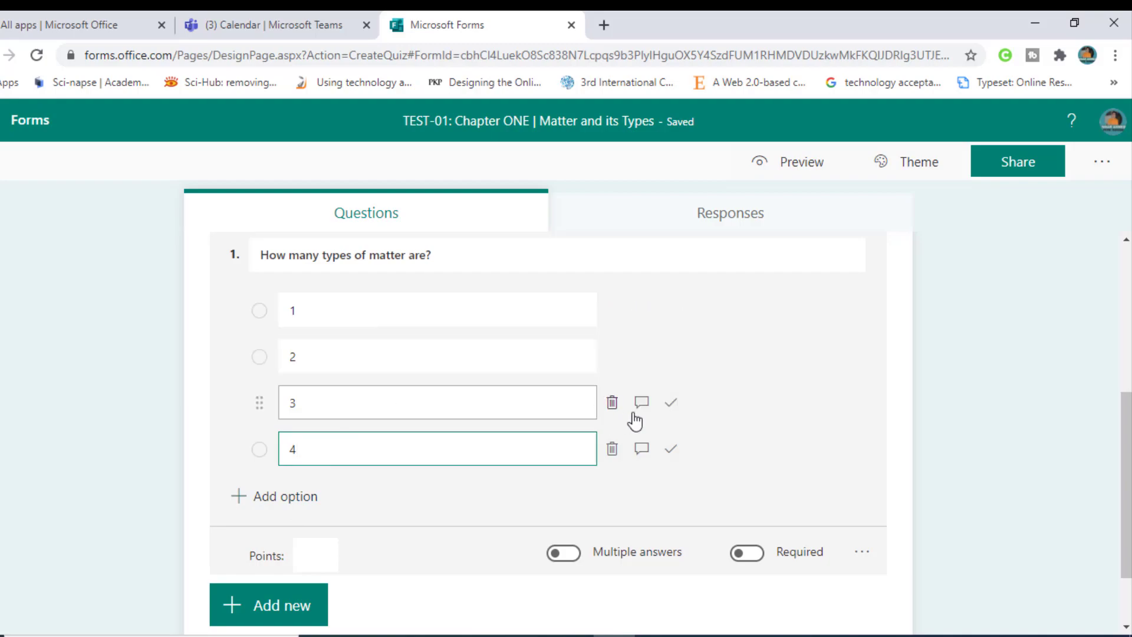
Step: Mark 3 as the correct answer and make the question worth 1 point
click(670, 406)
click(670, 413)
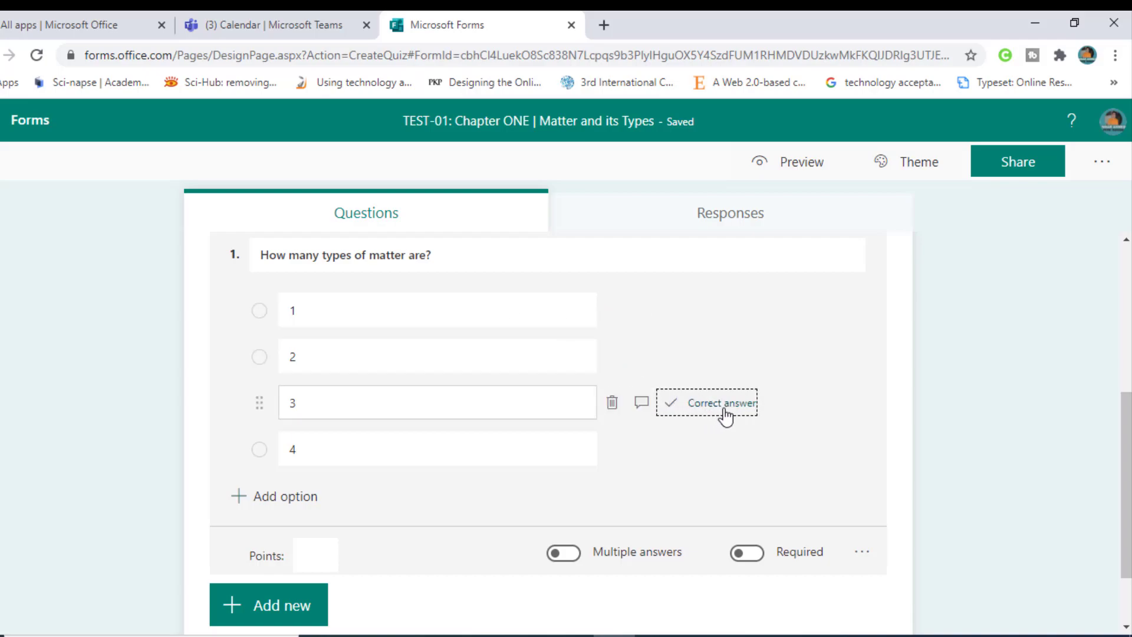
click(315, 557)
text(1)
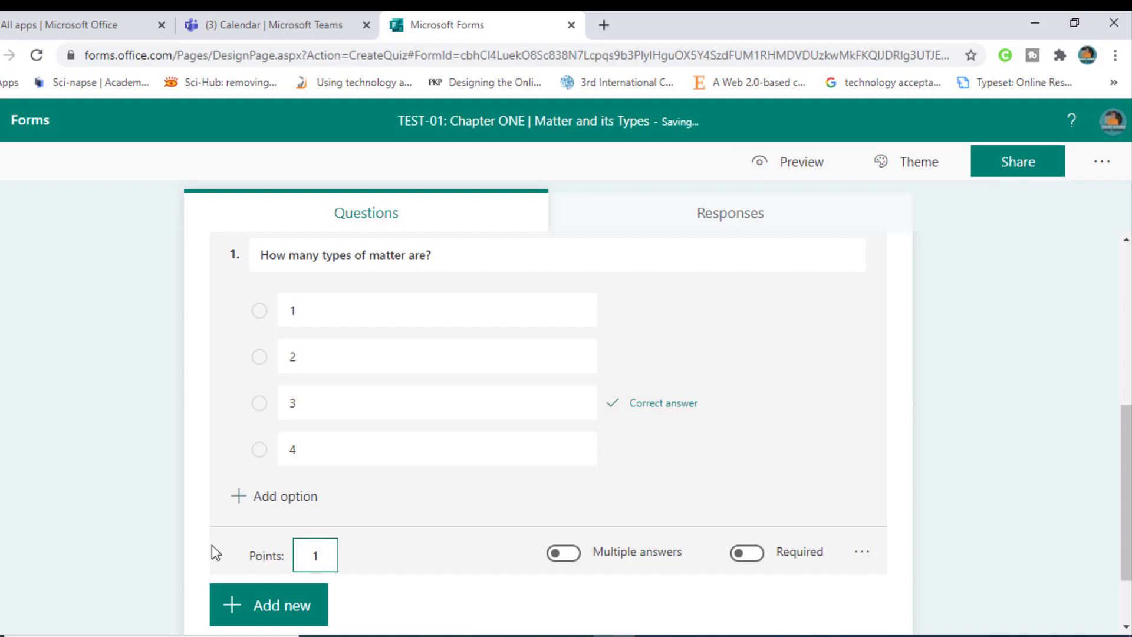
click(107, 484)
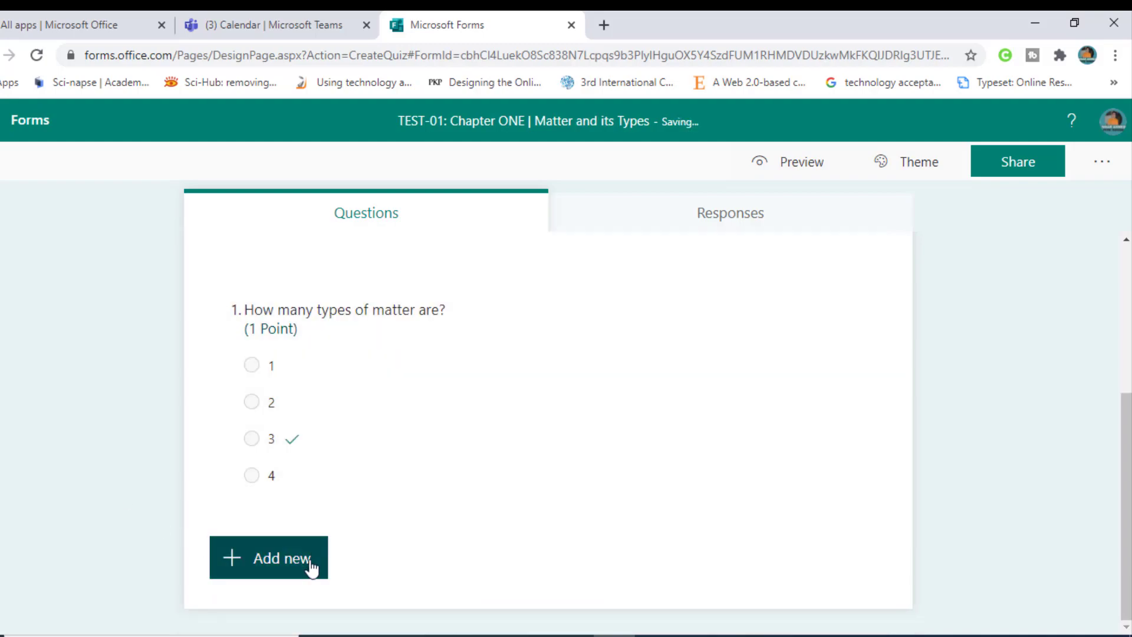
click(329, 493)
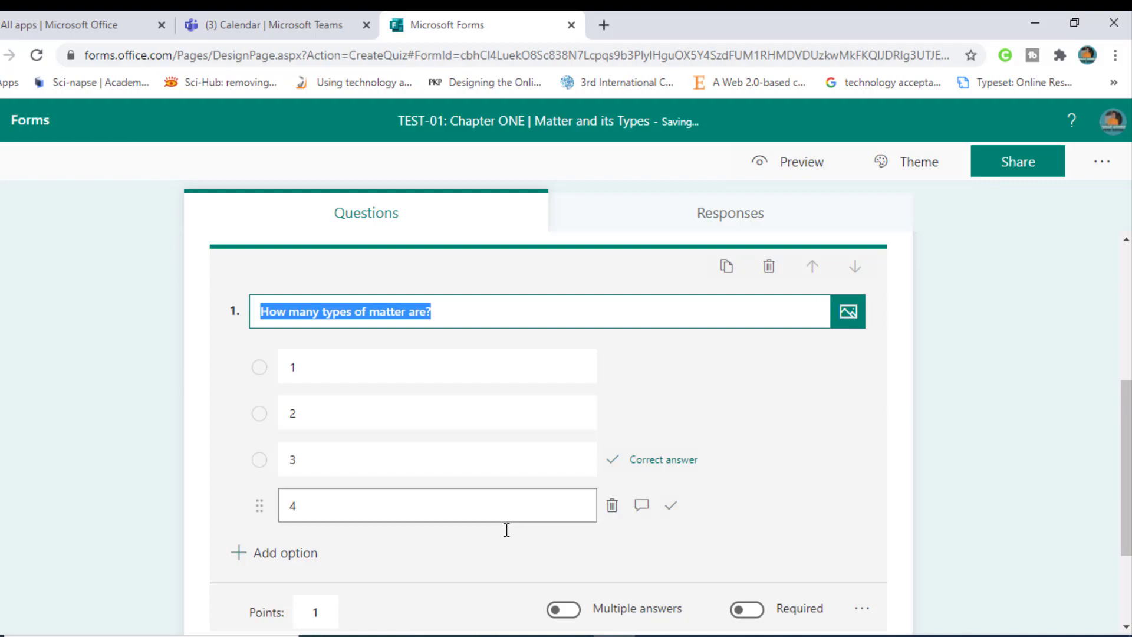
Step: Make question 1 required and duplicate it as a new question
click(748, 610)
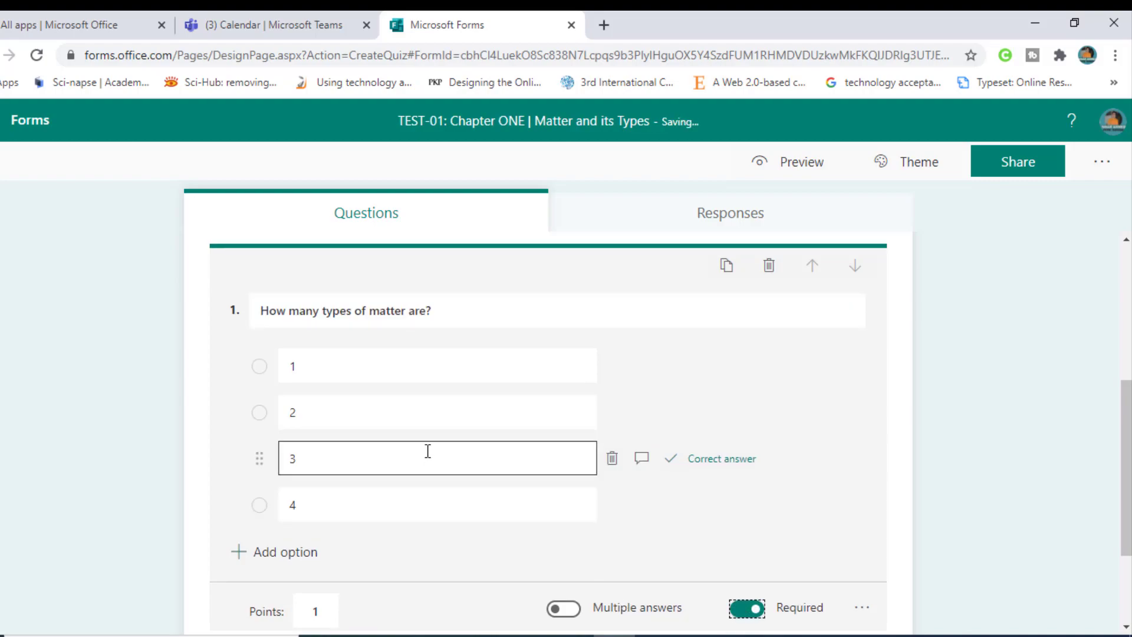
scroll(428, 451, down, 1)
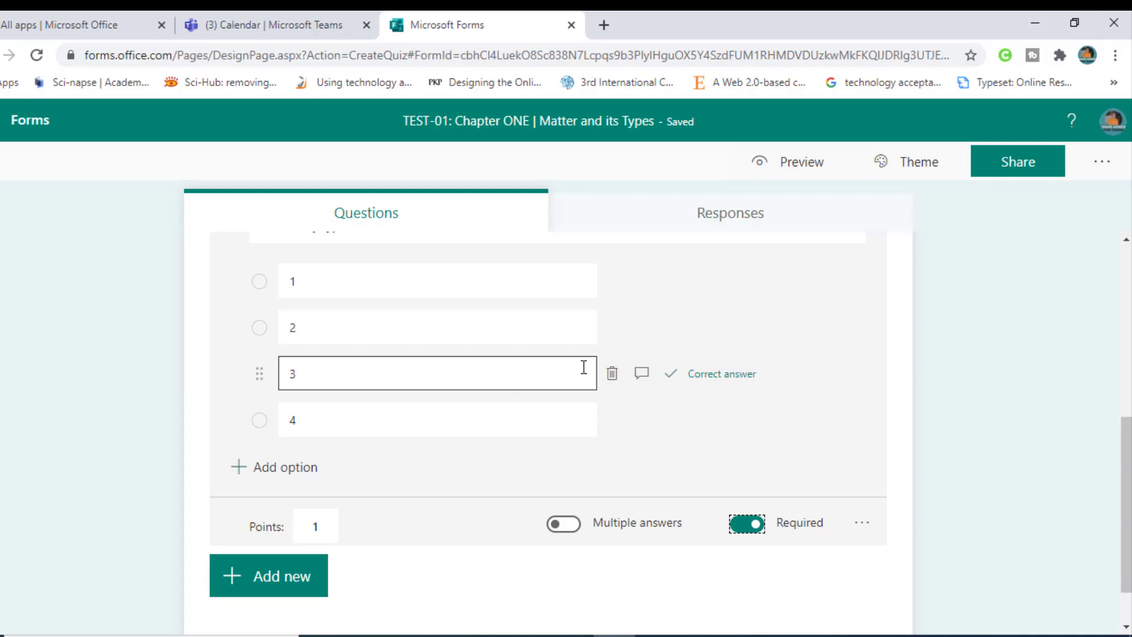
click(295, 592)
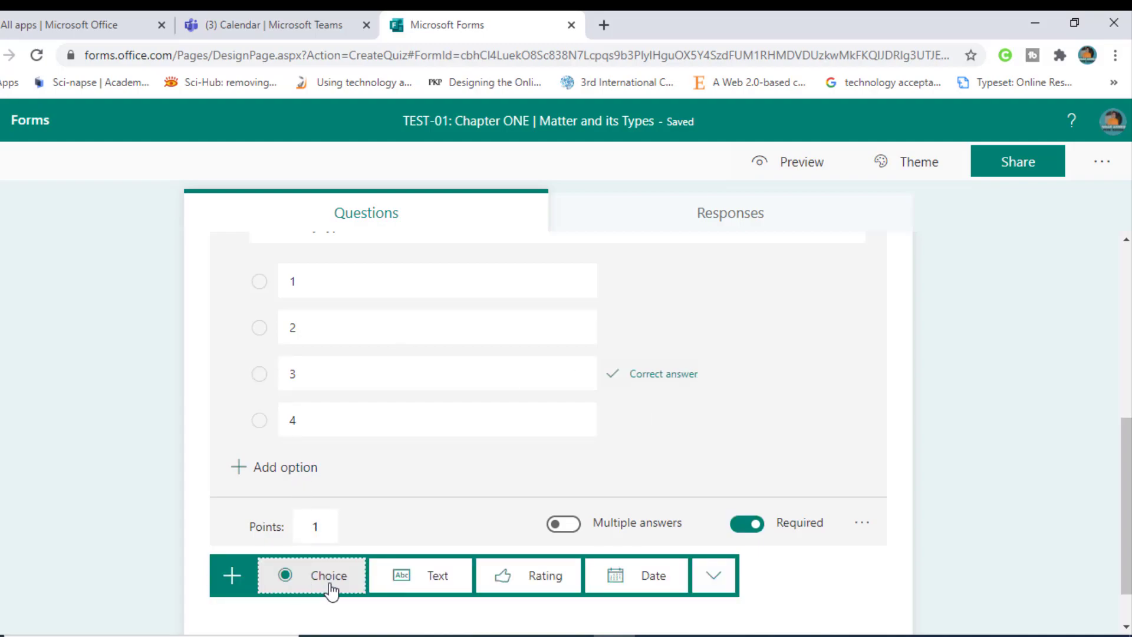
scroll(767, 354, up, 4)
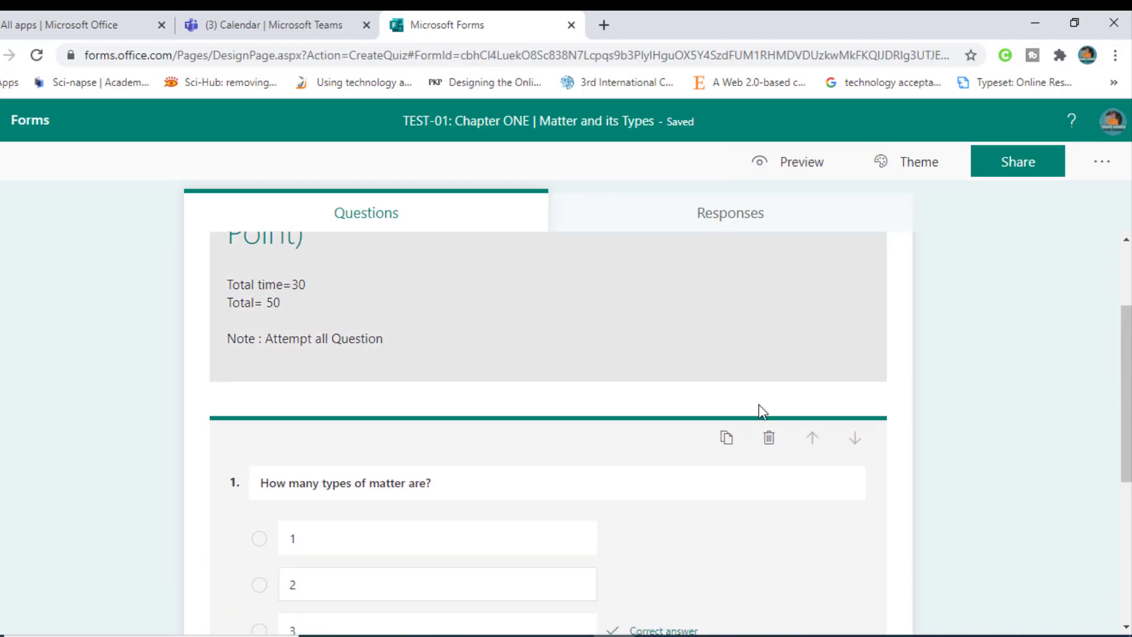
scroll(732, 449, down, 1)
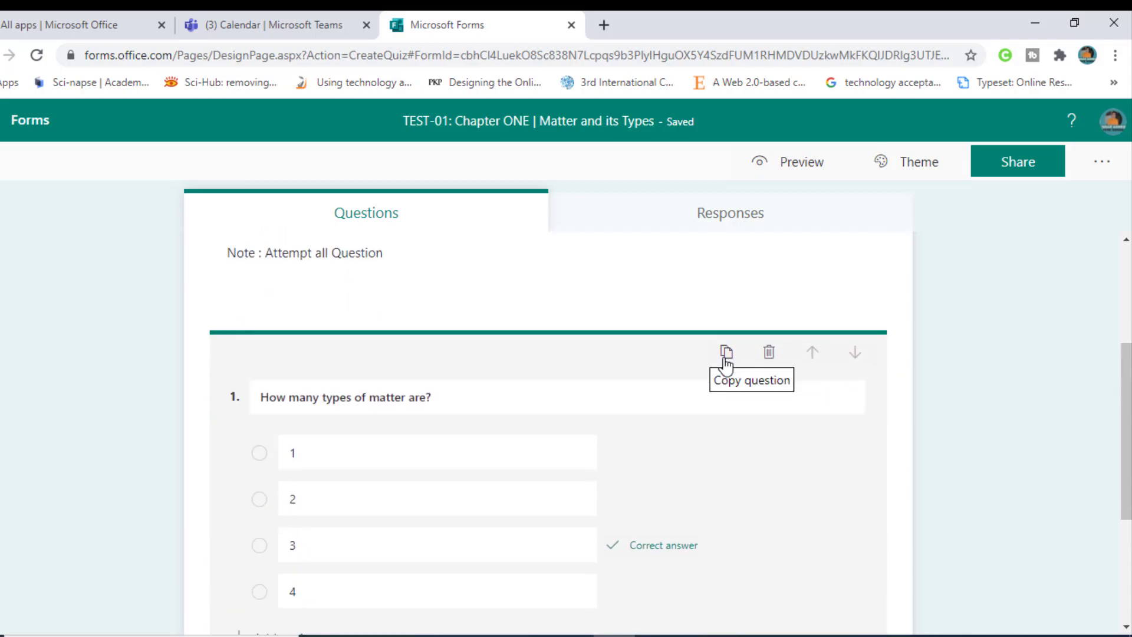
click(724, 358)
scroll(604, 421, down, 1)
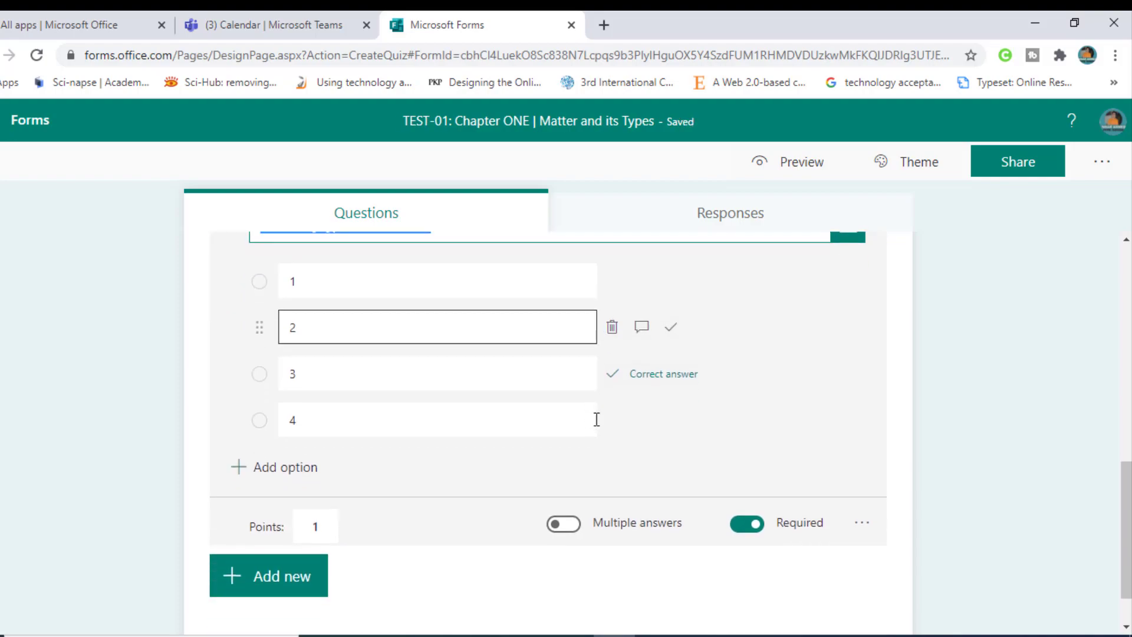
scroll(591, 416, up, 1)
Step: Retitle the copied question 'wood belongs which type of matter'
key(BackSpace)
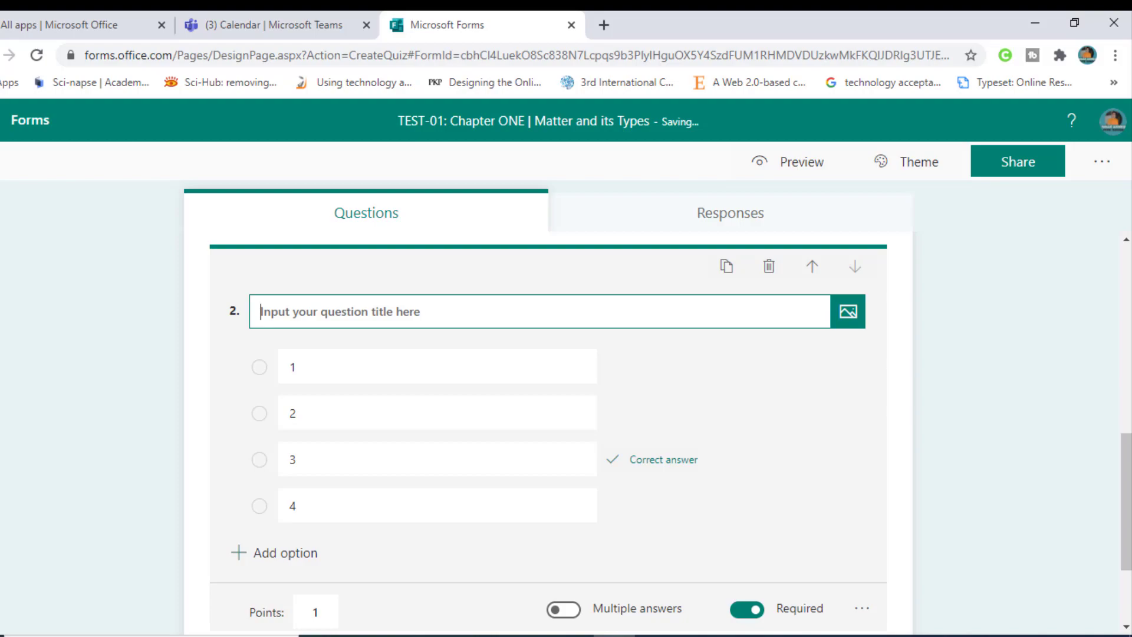
text(L)
key(BackSpace)
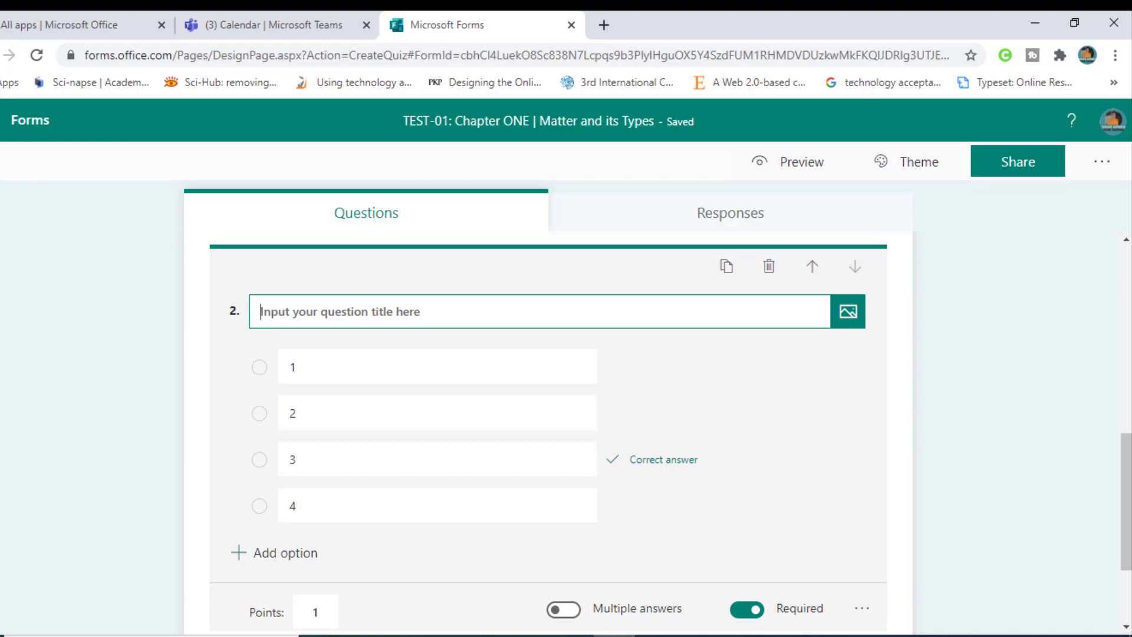
text(WHo i)
key(BackSpace)
key(BackSpace)
key(BackSpace)
key(BackSpace)
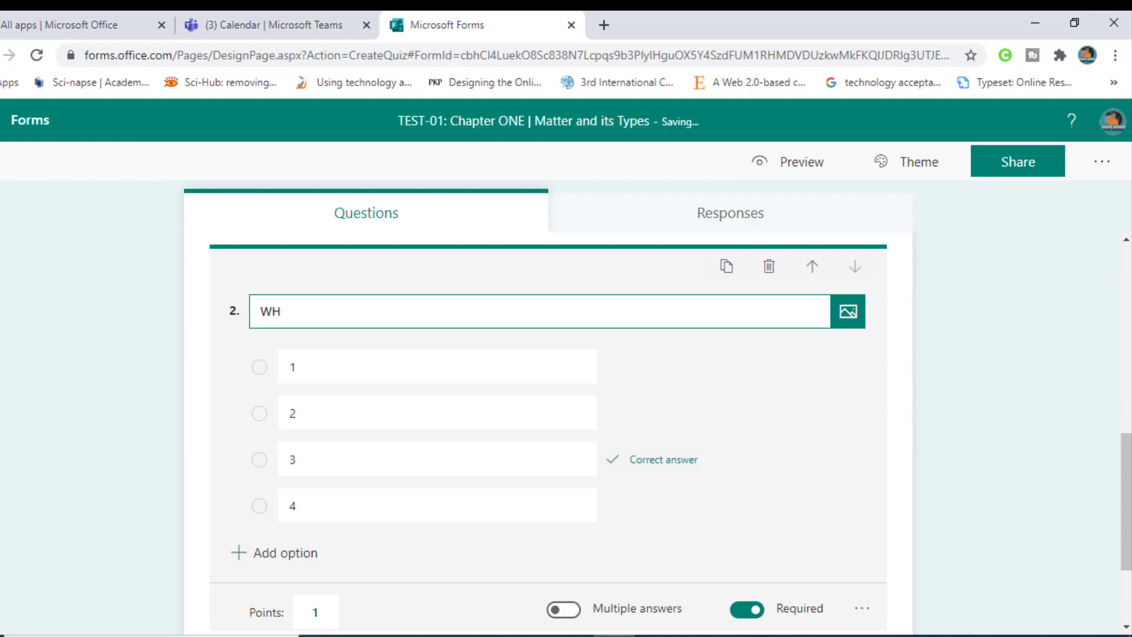
text(ho)
key(BackSpace)
key(BackSpace)
key(BackSpace)
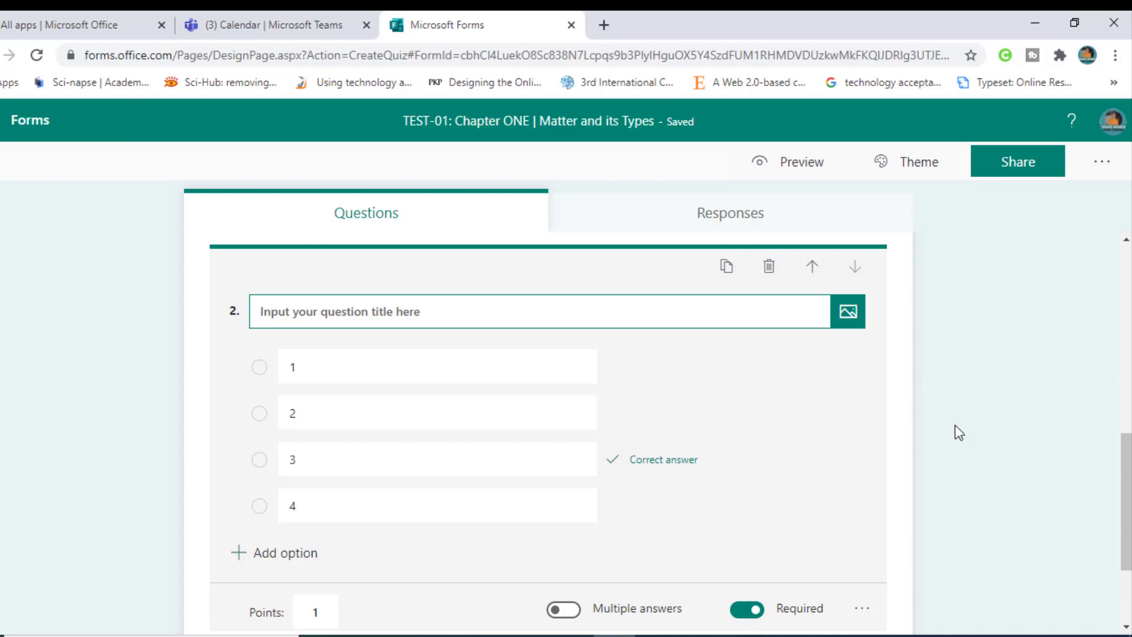
text(Ice)
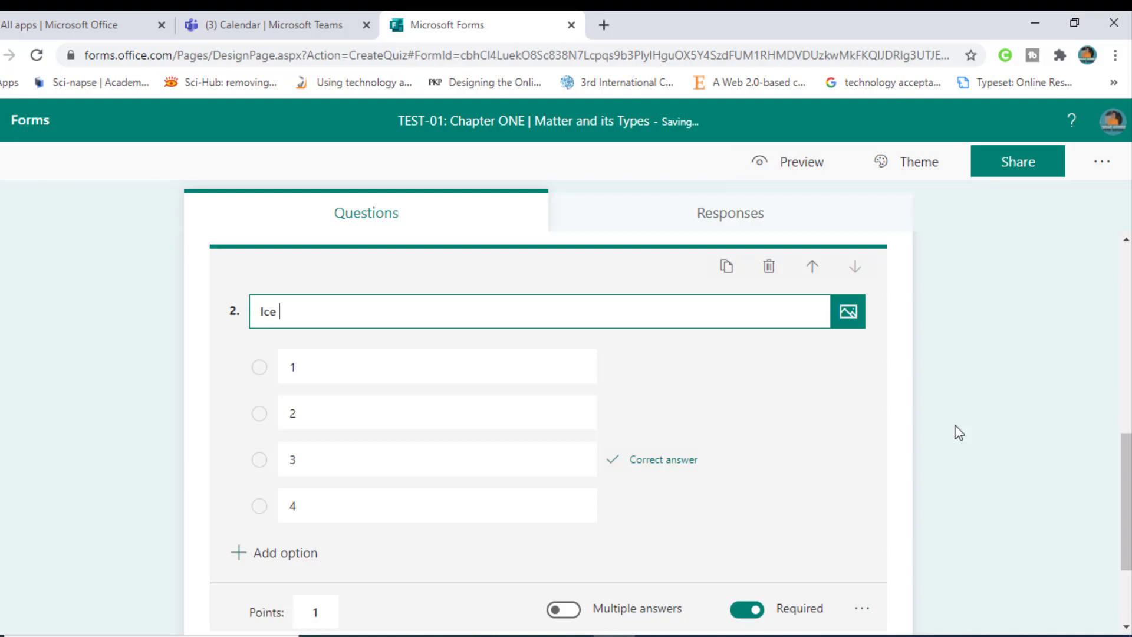
key(BackSpace)
key(BackSpace)
key(BackSpace)
key(BackSpace)
text(would)
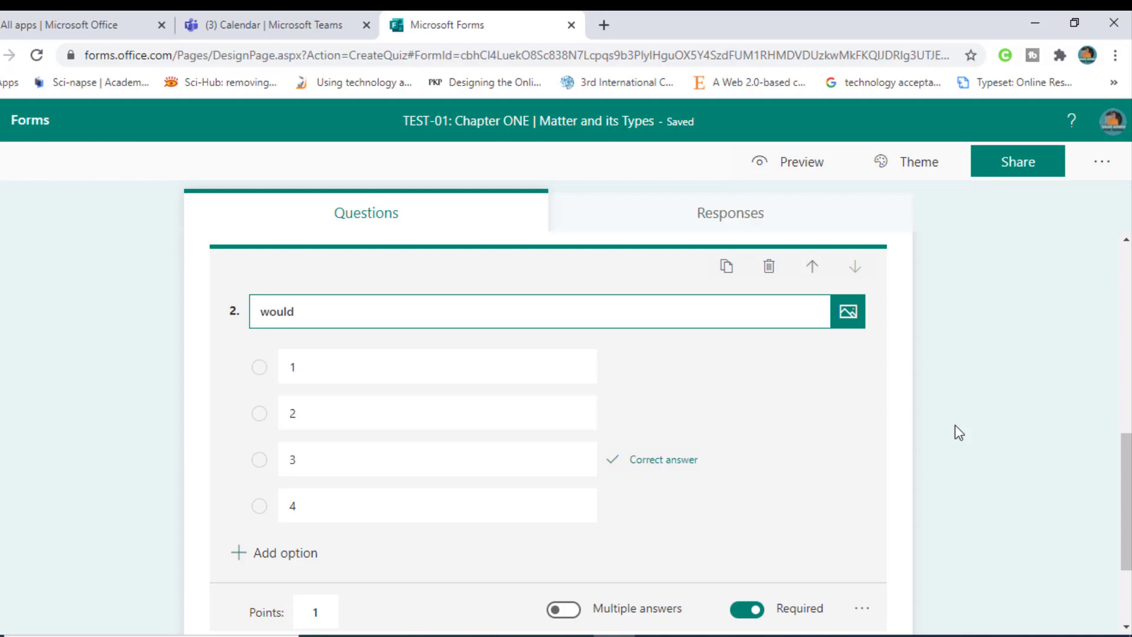
key(BackSpace)
key(BackSpace)
key(BackSpace)
key(BackSpace)
key(BackSpace)
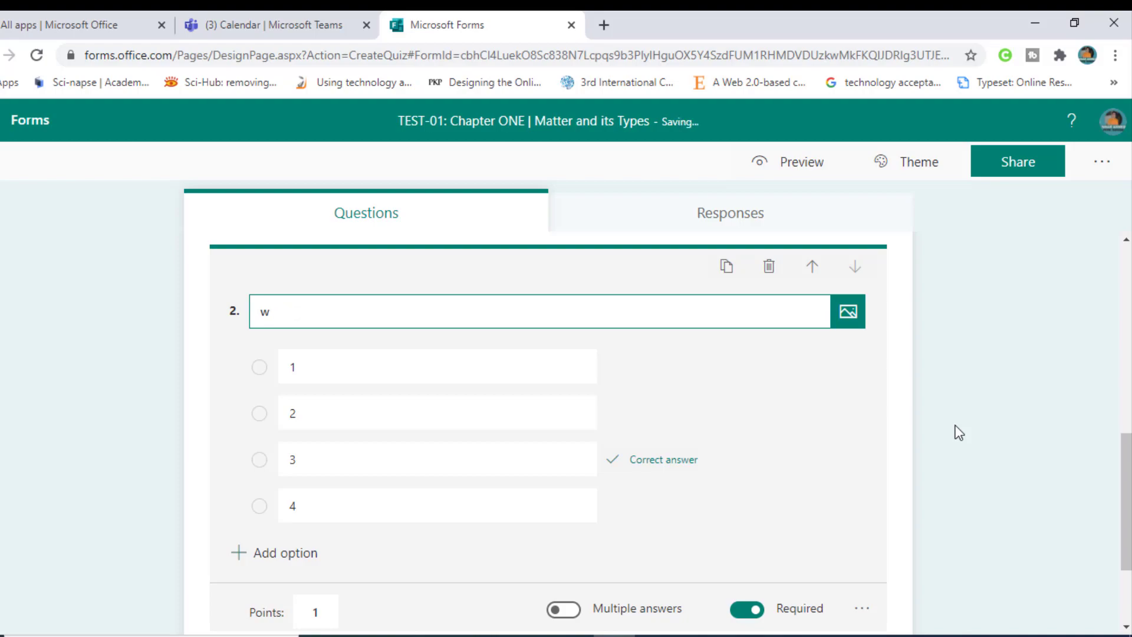
text(ood)
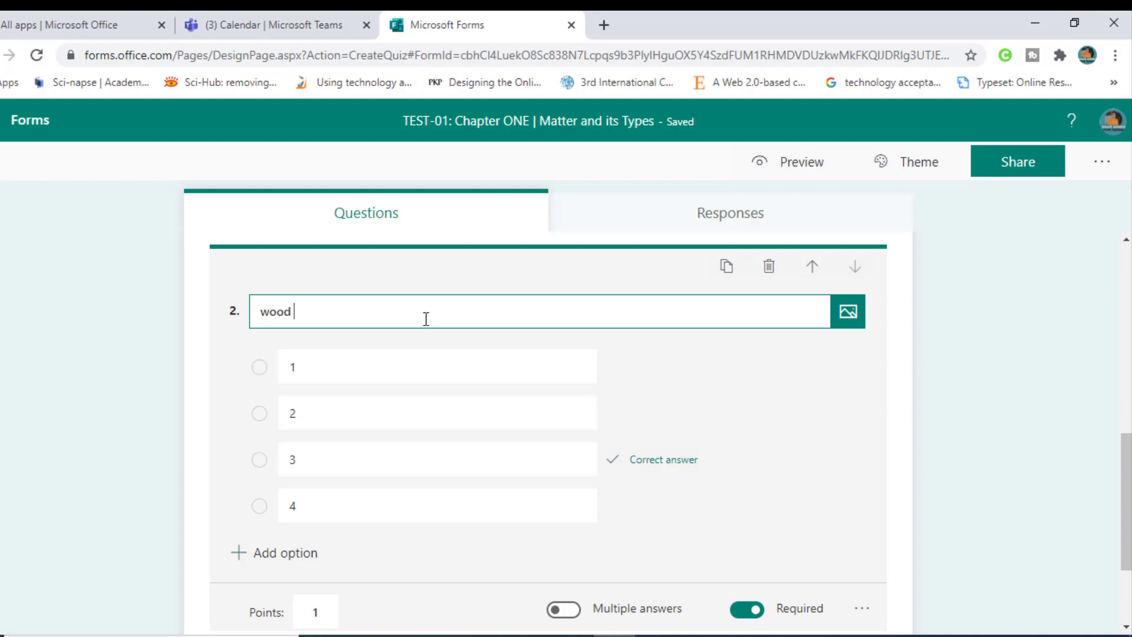
text(belongs )
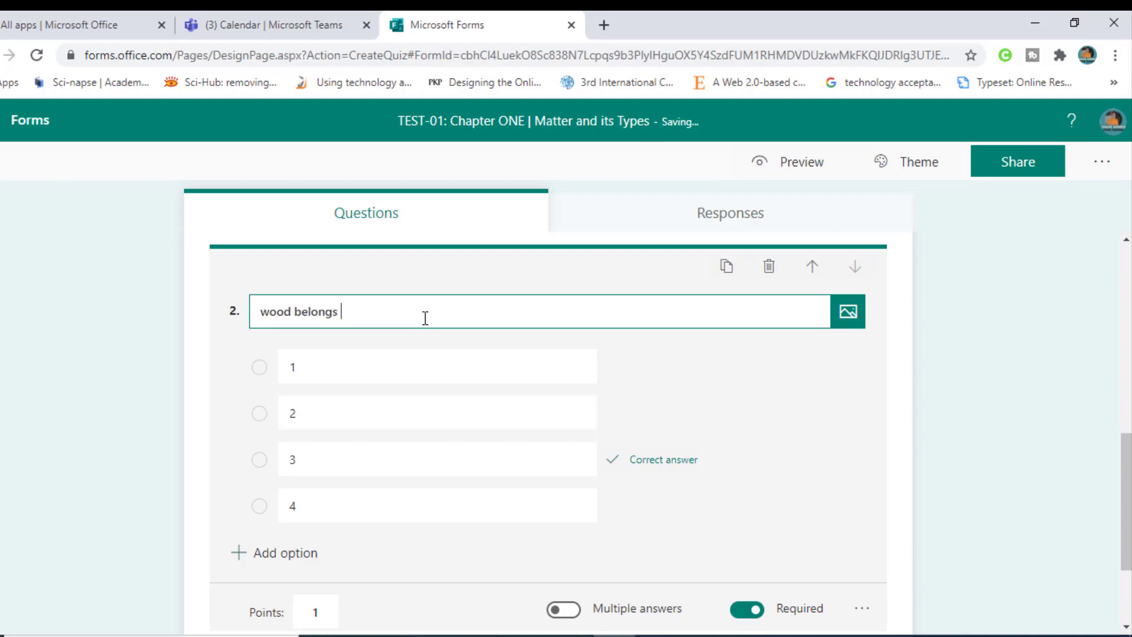
text(whihc)
key(BackSpace)
key(BackSpace)
key(BackSpace)
text(ch type of matter)
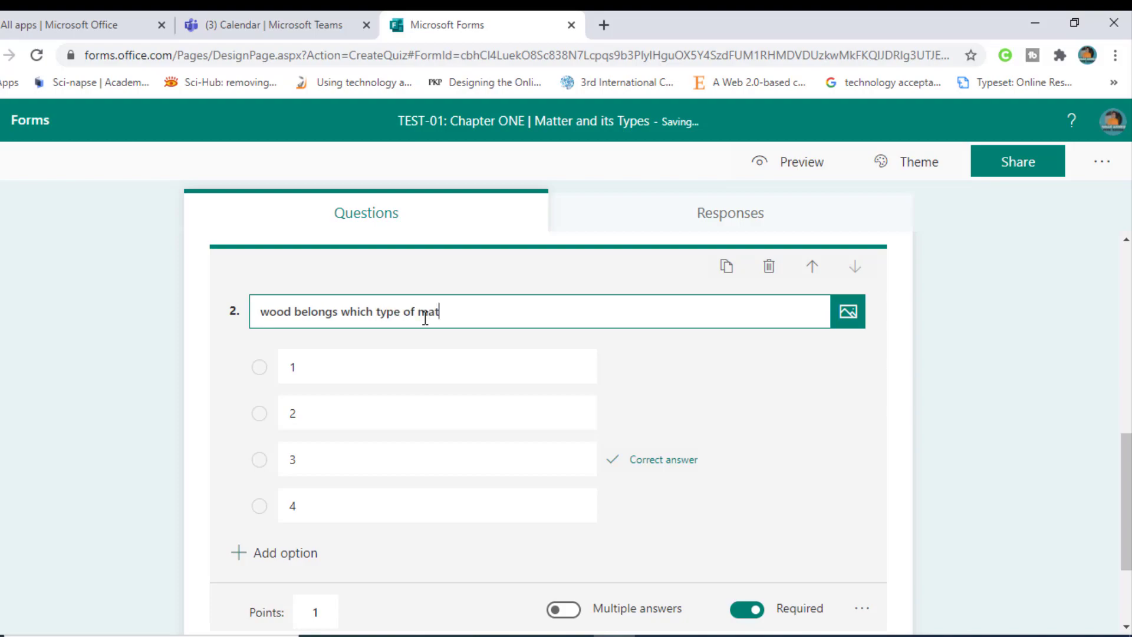
Step: Set the options to Gas, Liquid, Solid, plasma and mark Solid as correct
key(Tab)
key(Tab)
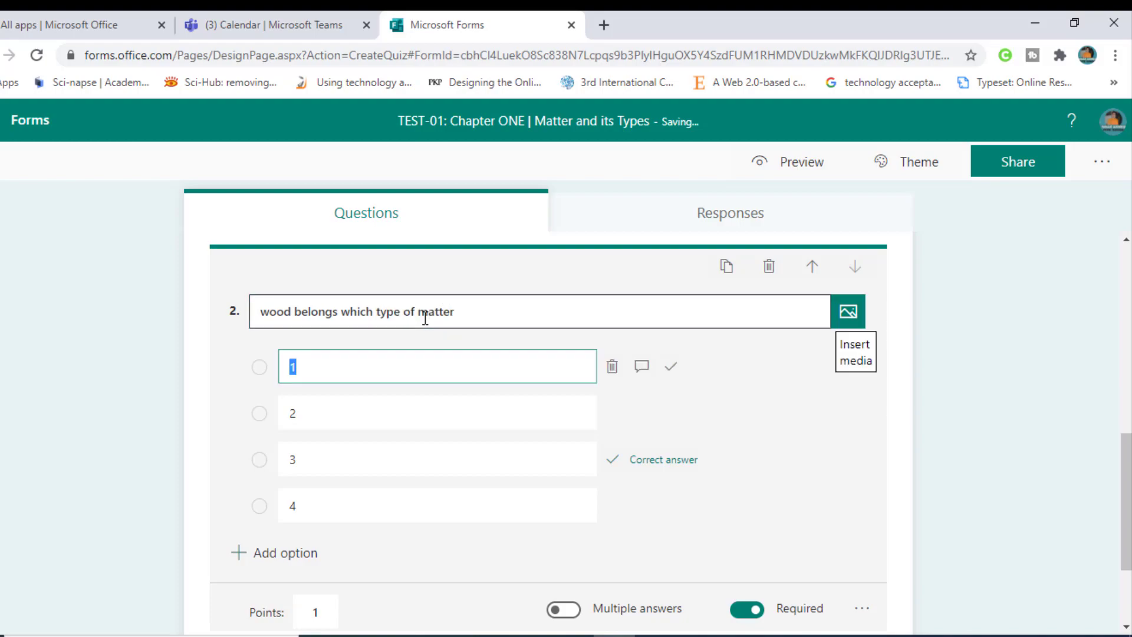
key(BackSpace)
text(Gas)
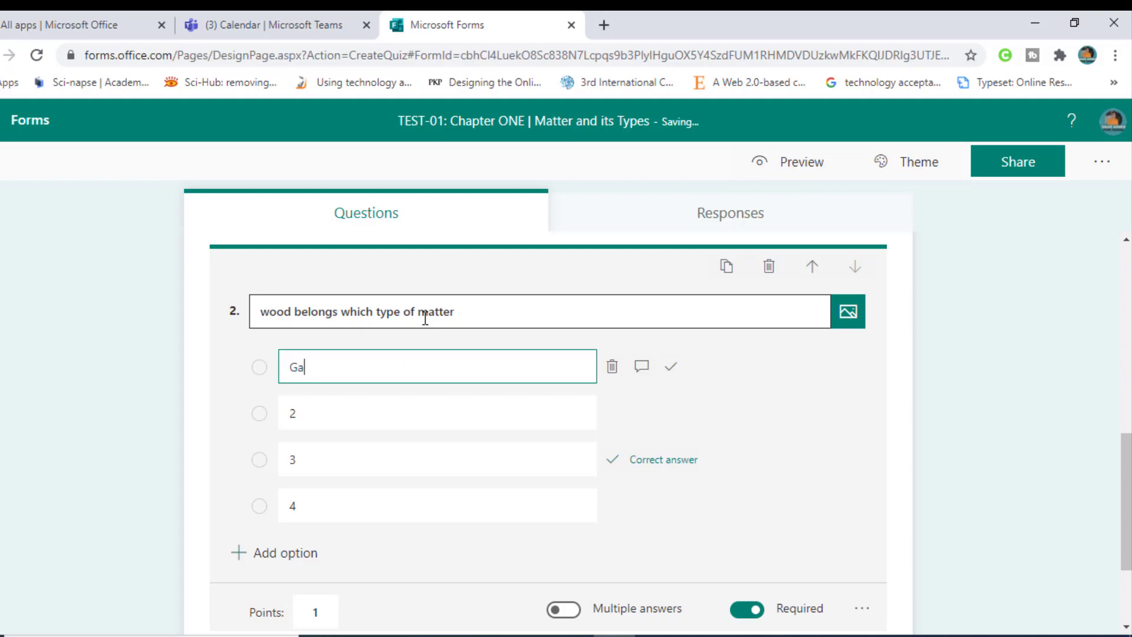
key(BackSpace)
key(BackSpace)
key(BackSpace)
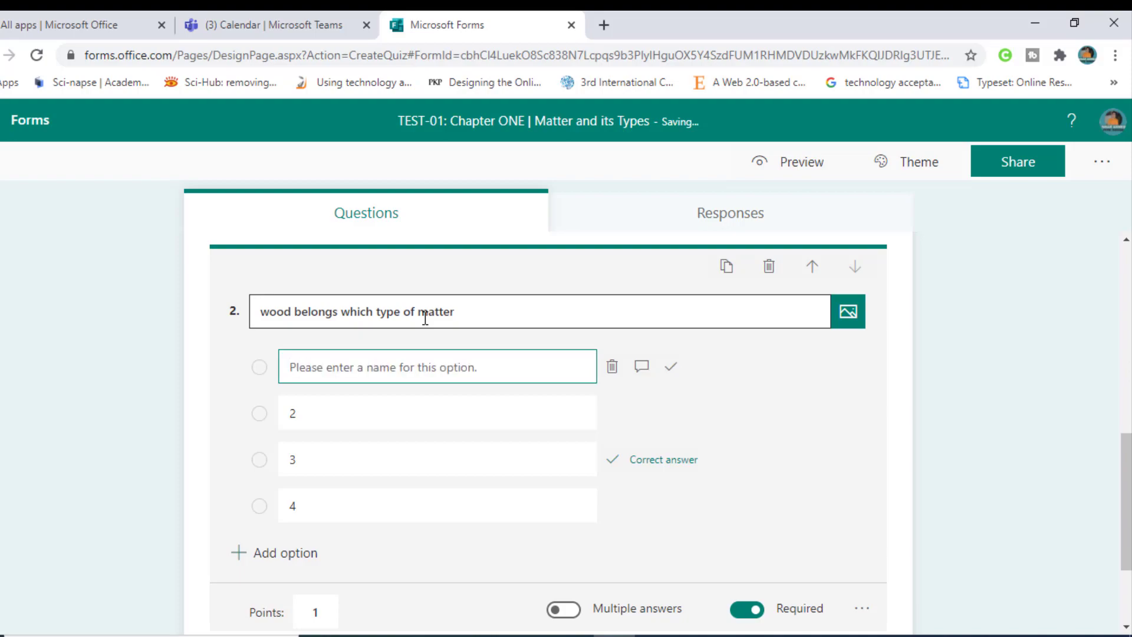
text(Gas)
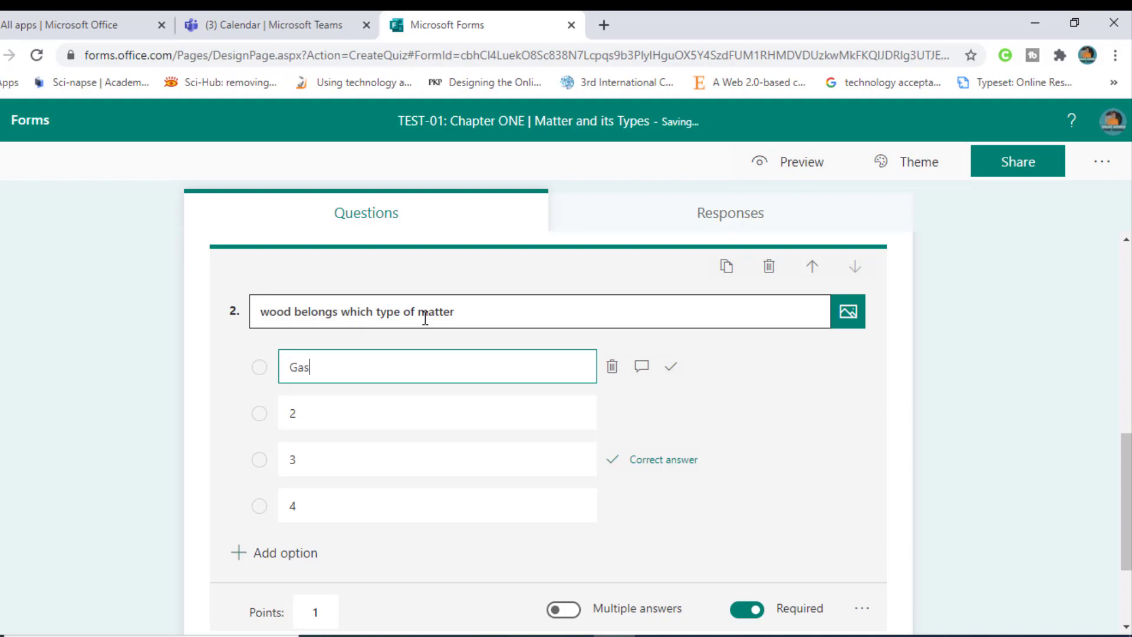
key(Tab)
key(Tab)
key(Tab)
key(Tab)
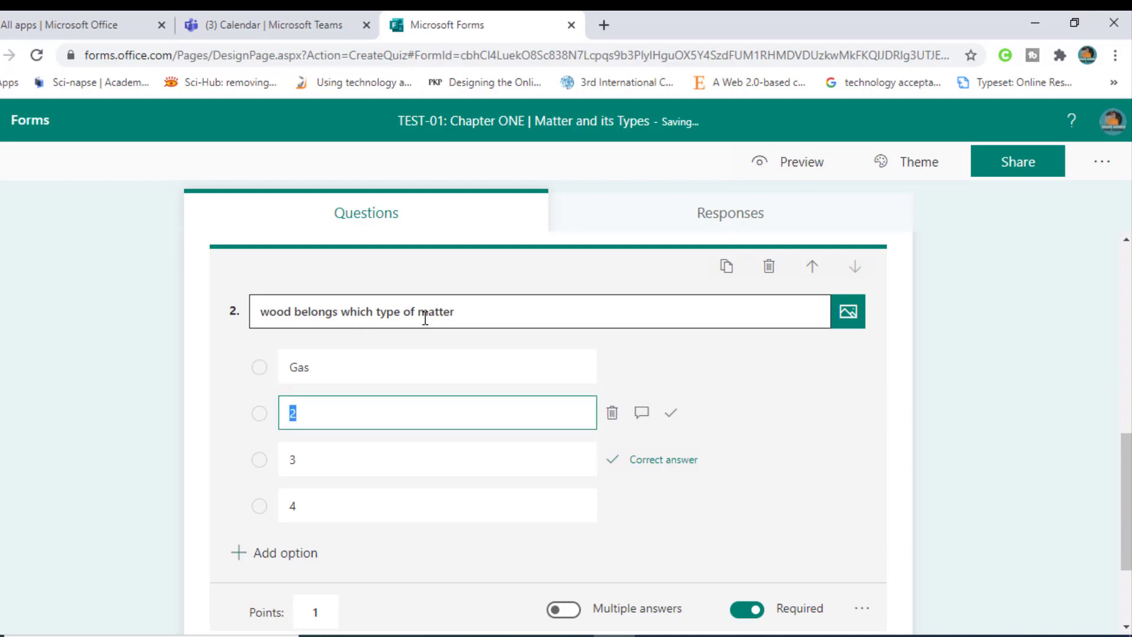
text(Liquid)
key(Tab)
key(Tab)
key(Tab)
key(Tab)
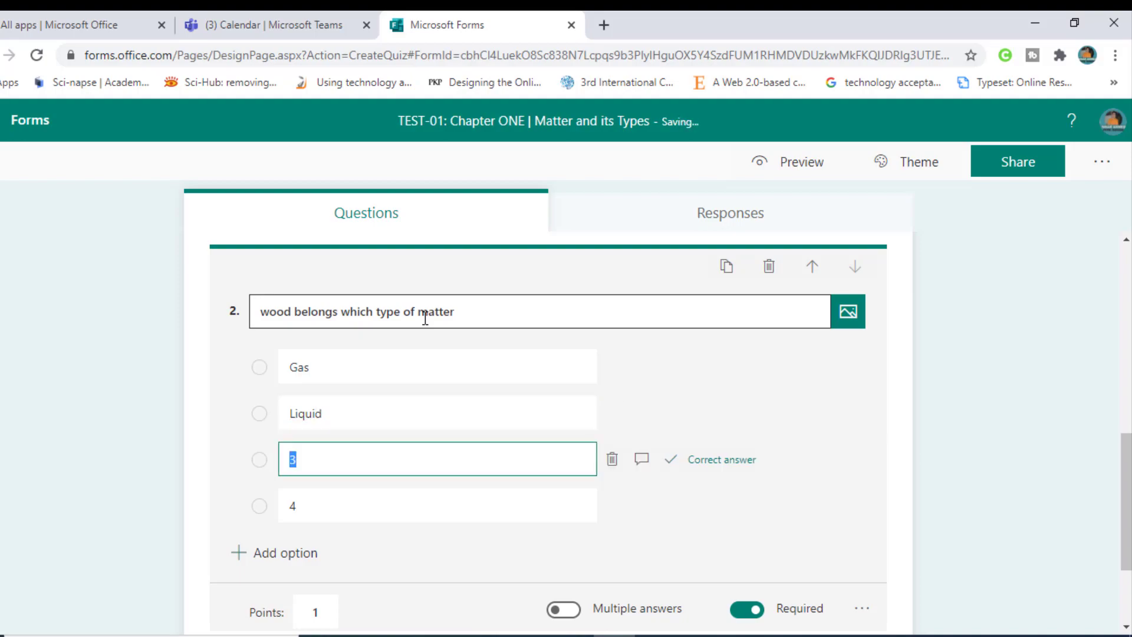
text(Solid)
key(Tab)
key(Tab)
key(Tab)
key(Tab)
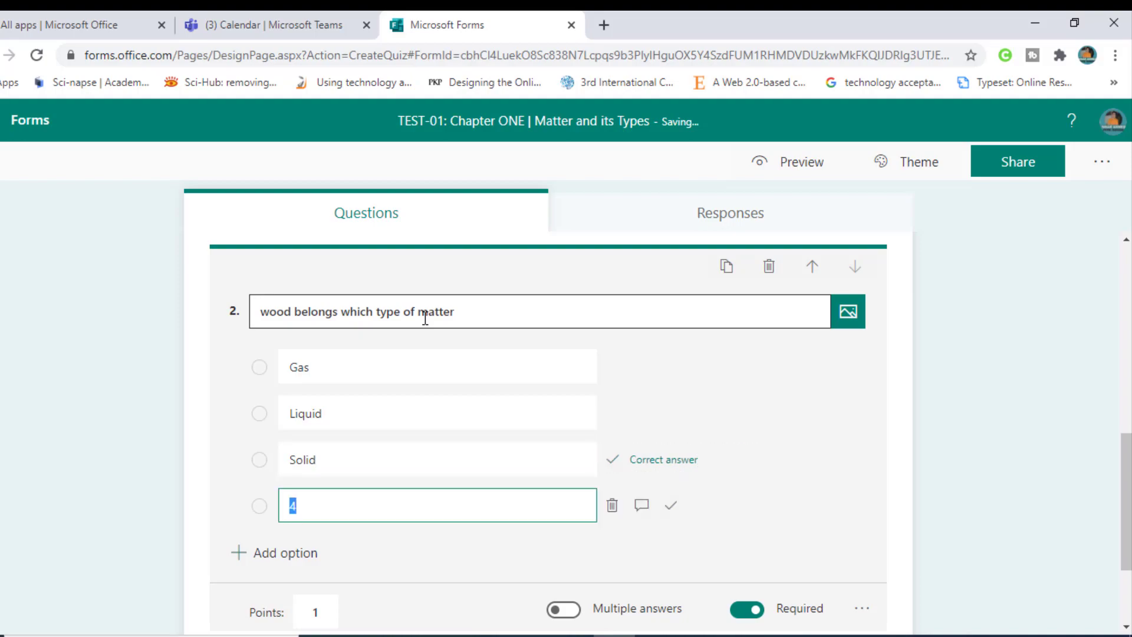
text(plan)
key(BackSpace)
text(sma)
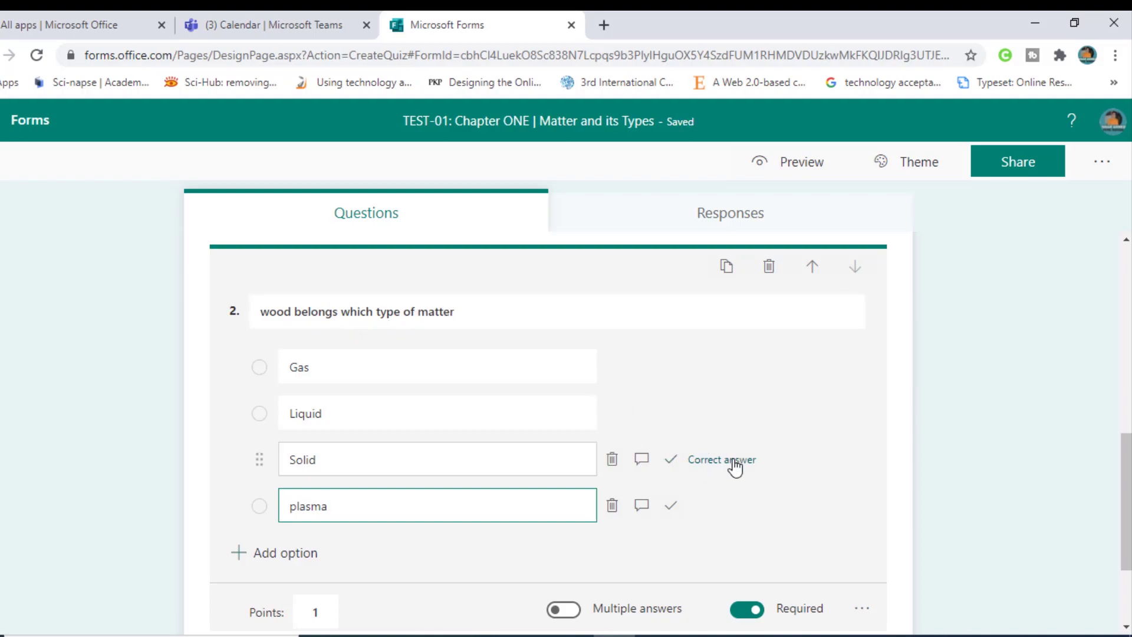
click(707, 464)
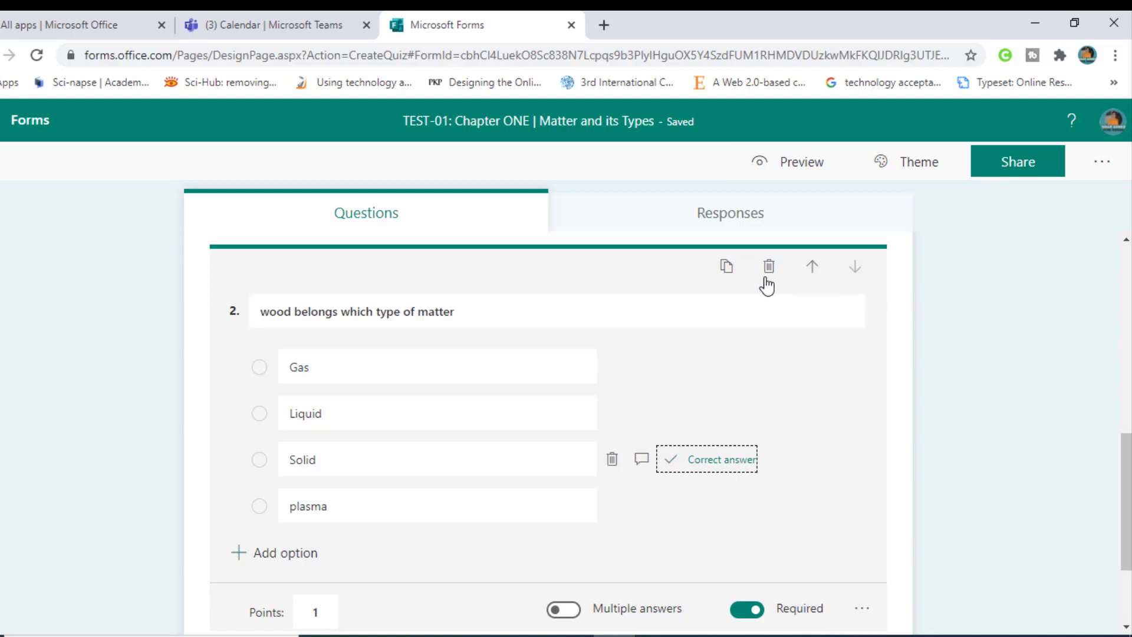
Step: Duplicate question 2 and retitle it 'Water, petrol and milk are ________'
click(732, 270)
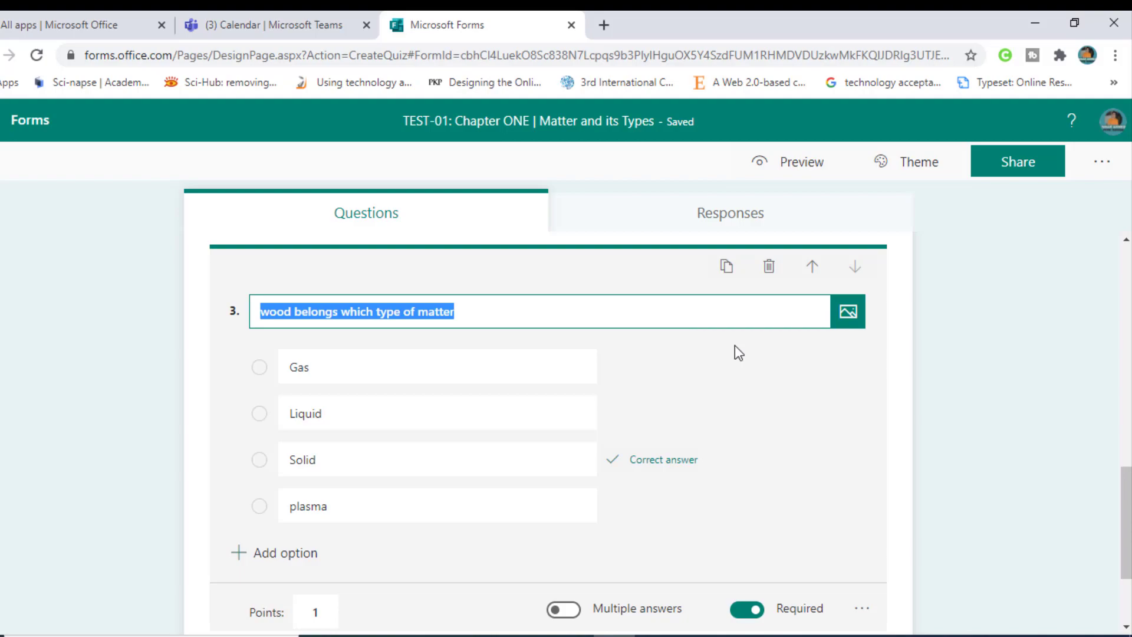
key(BackSpace)
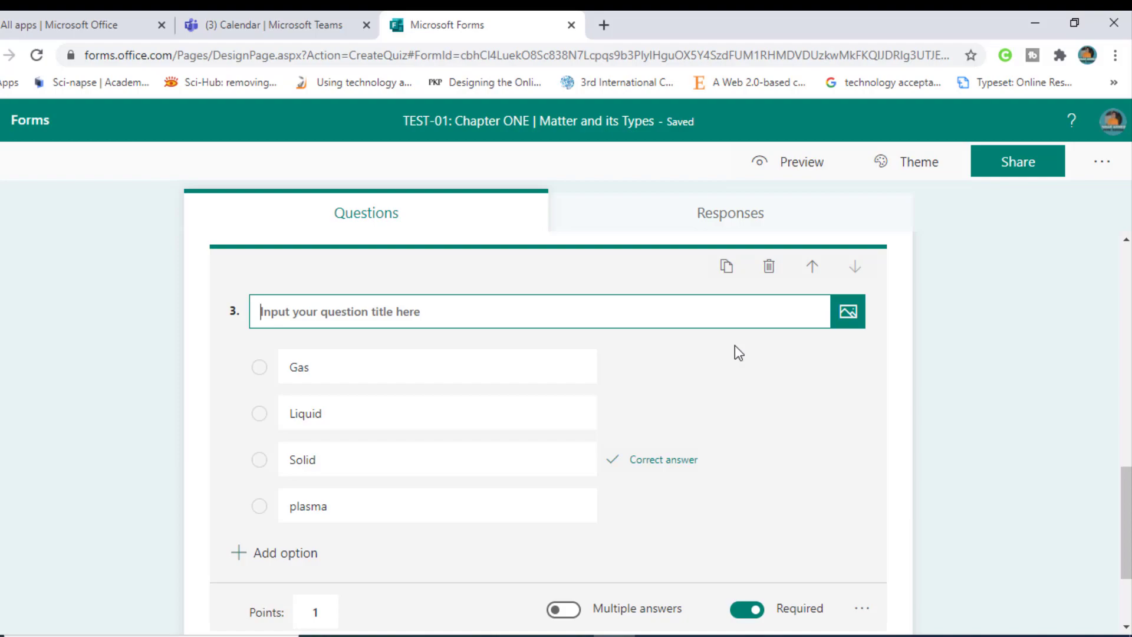
text(Water)
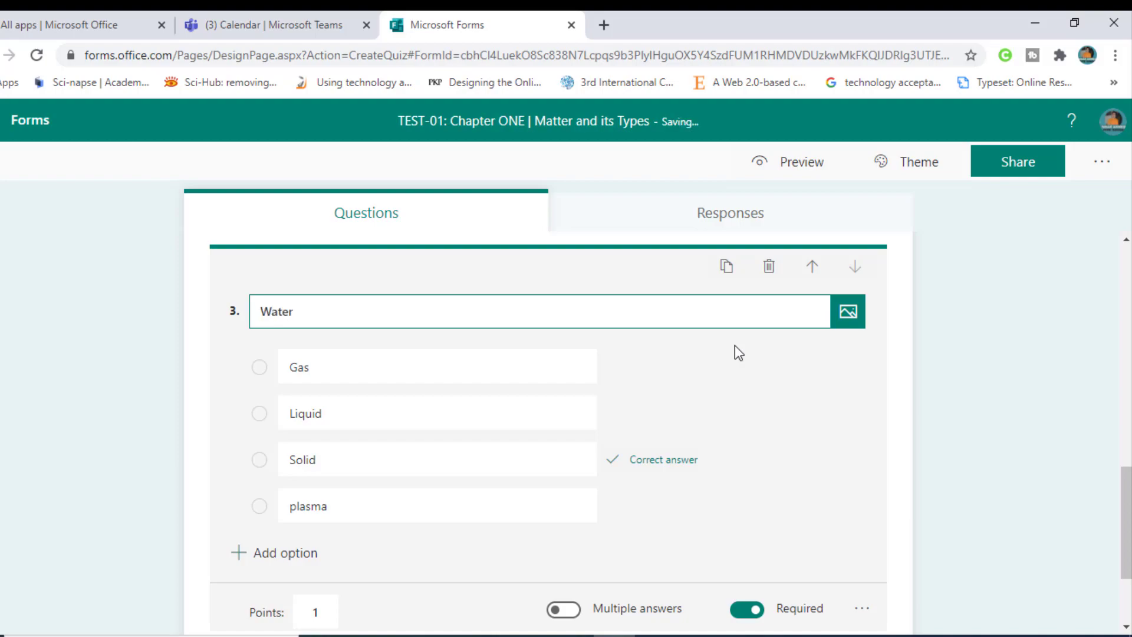
key(BackSpace)
text(, petrol and milk are ________)
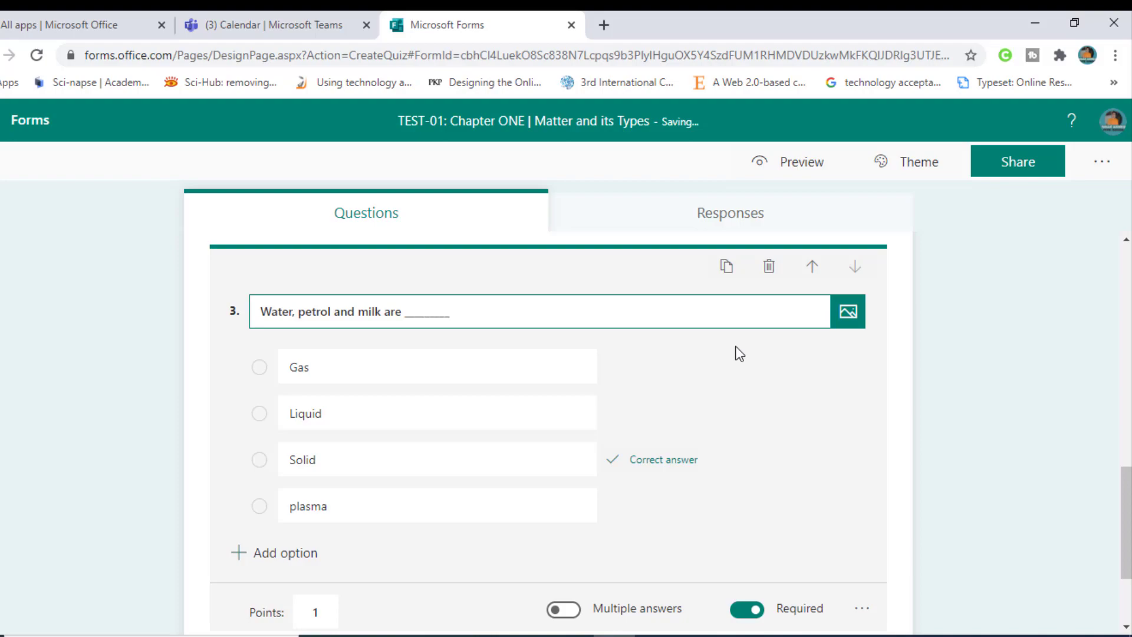
click(535, 361)
Step: Mark Liquid as the correct answer for question 3
double_click(450, 364)
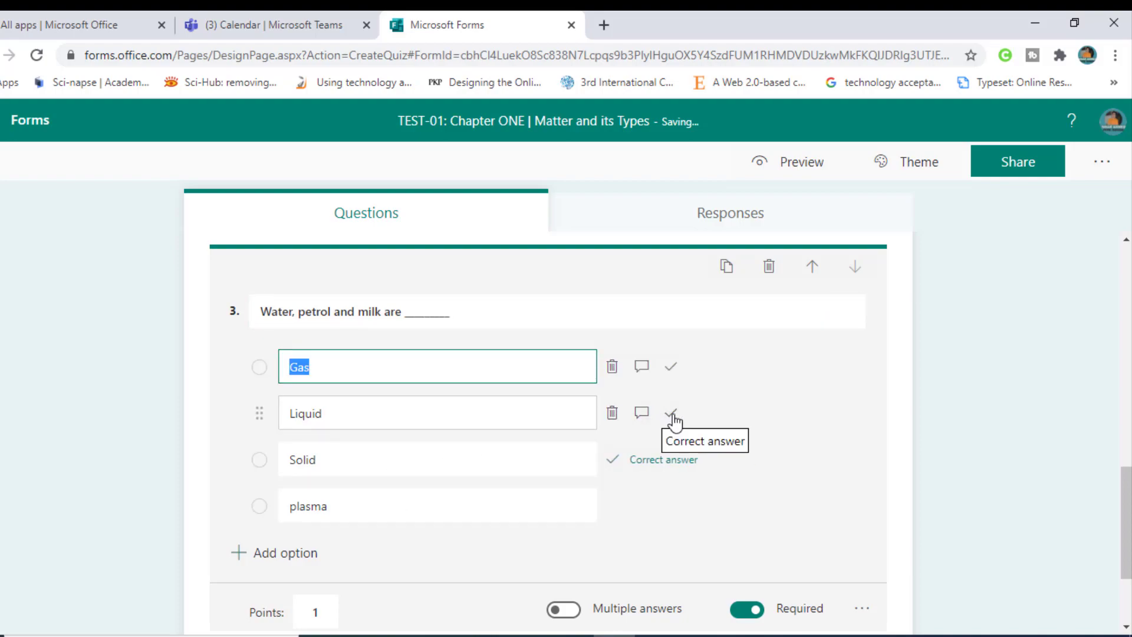
click(670, 414)
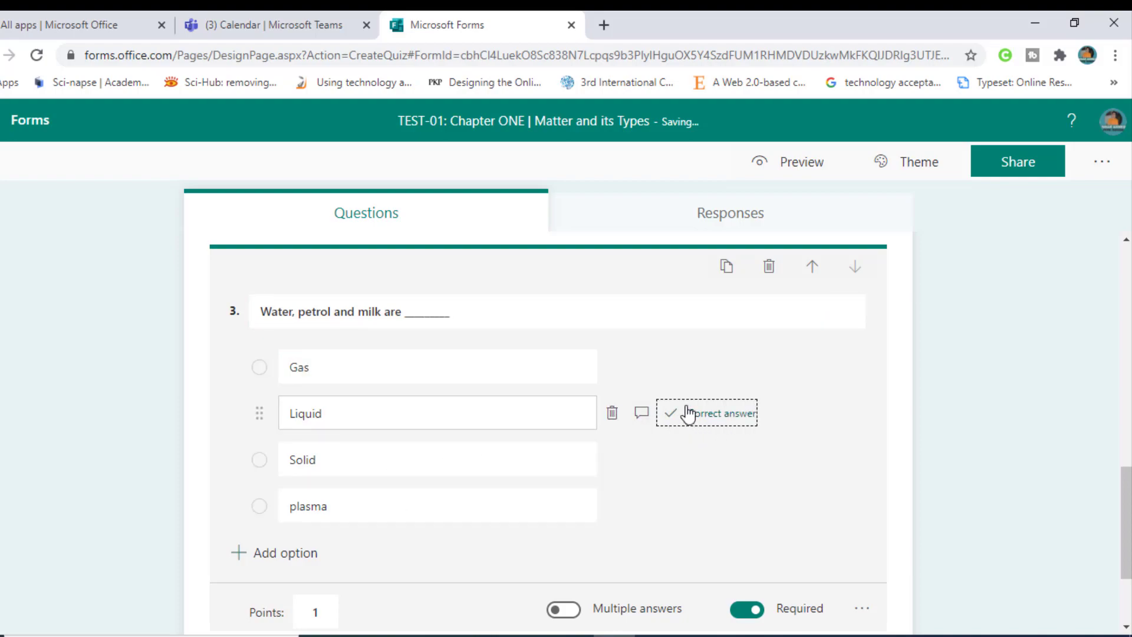
scroll(740, 541, down, 1)
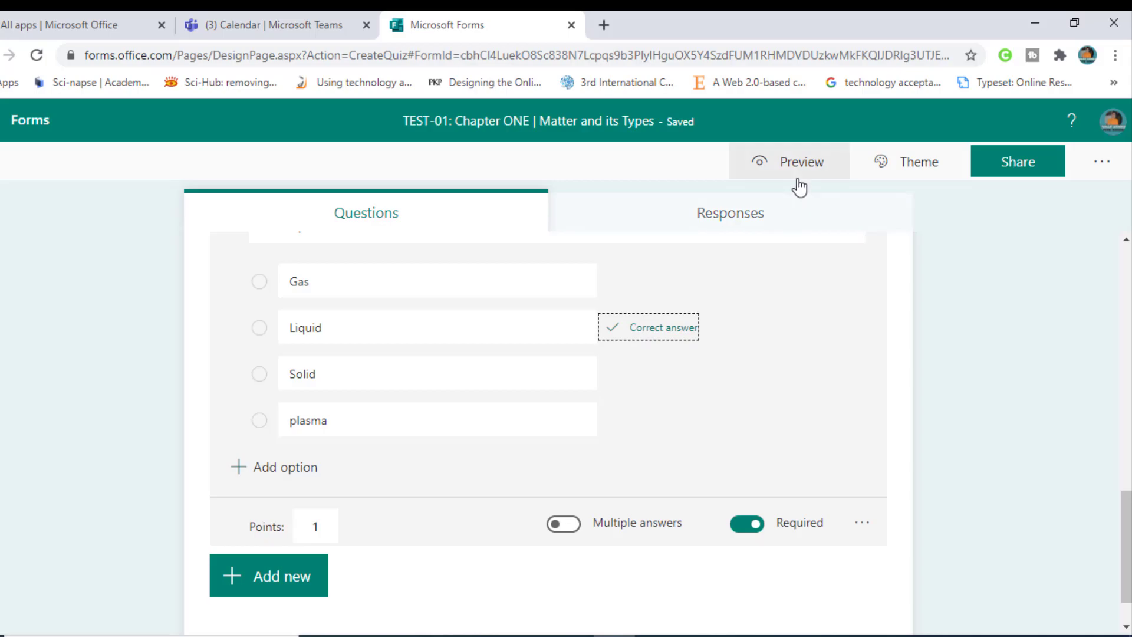
scroll(458, 495, down, 1)
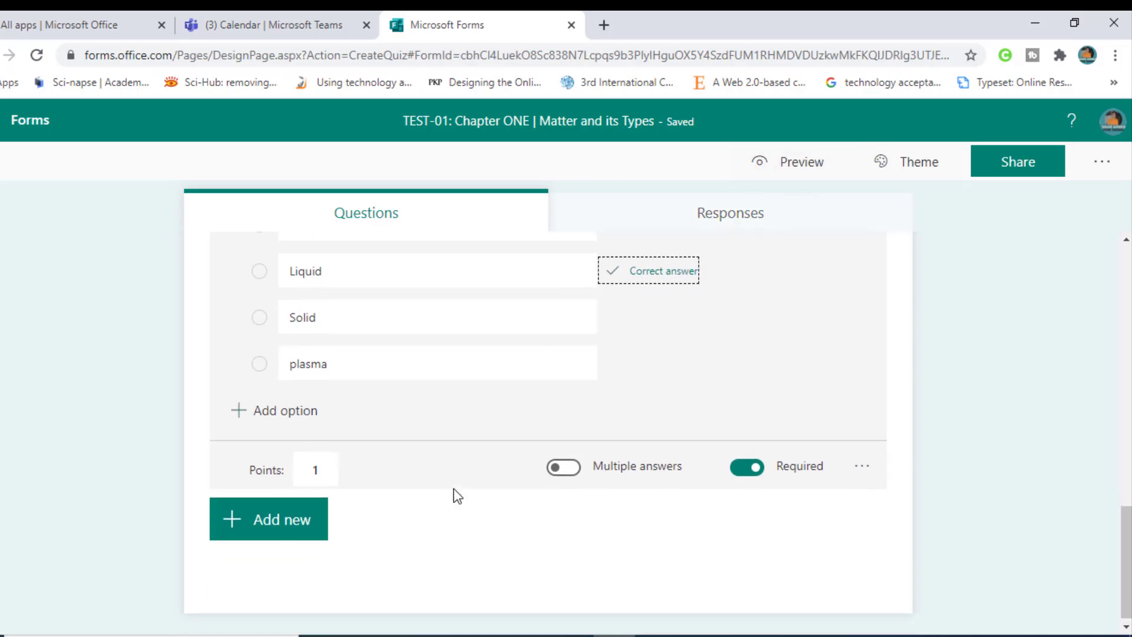
Step: Preview the TEST-01 quiz, scroll through it, view it in Mobile layout, then return to Computer
click(776, 171)
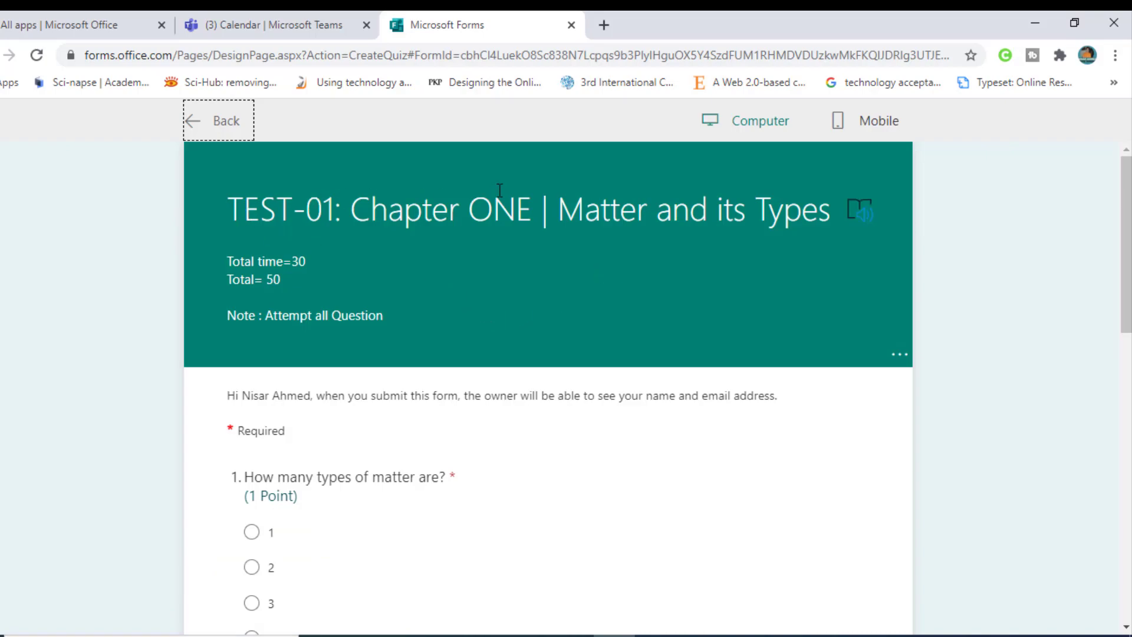
scroll(388, 336, down, 7)
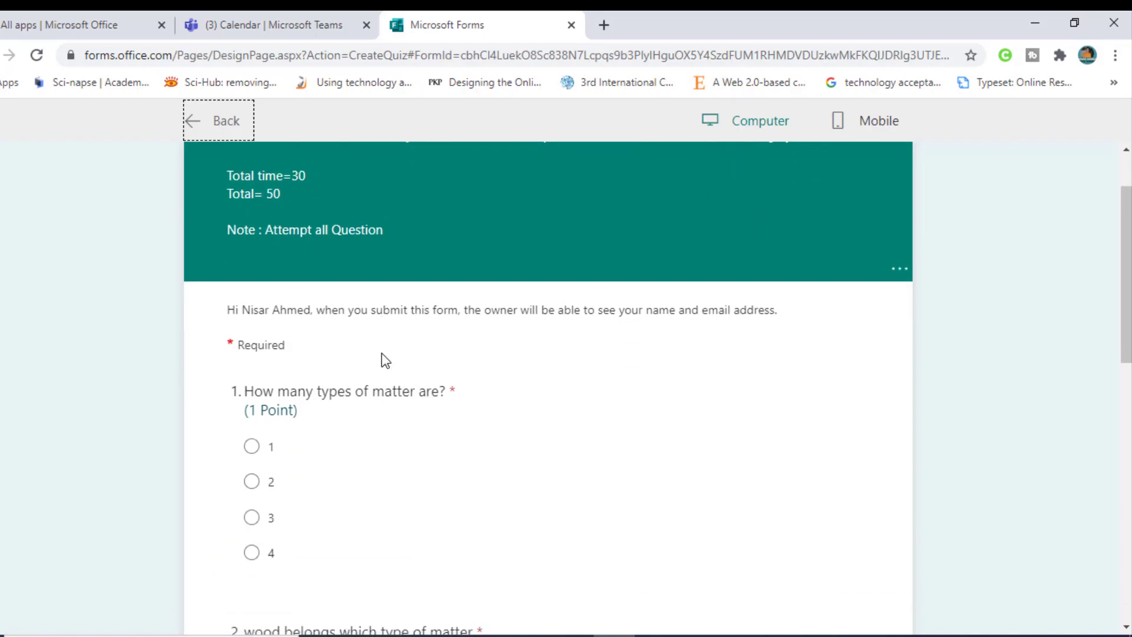
scroll(401, 442, down, 3)
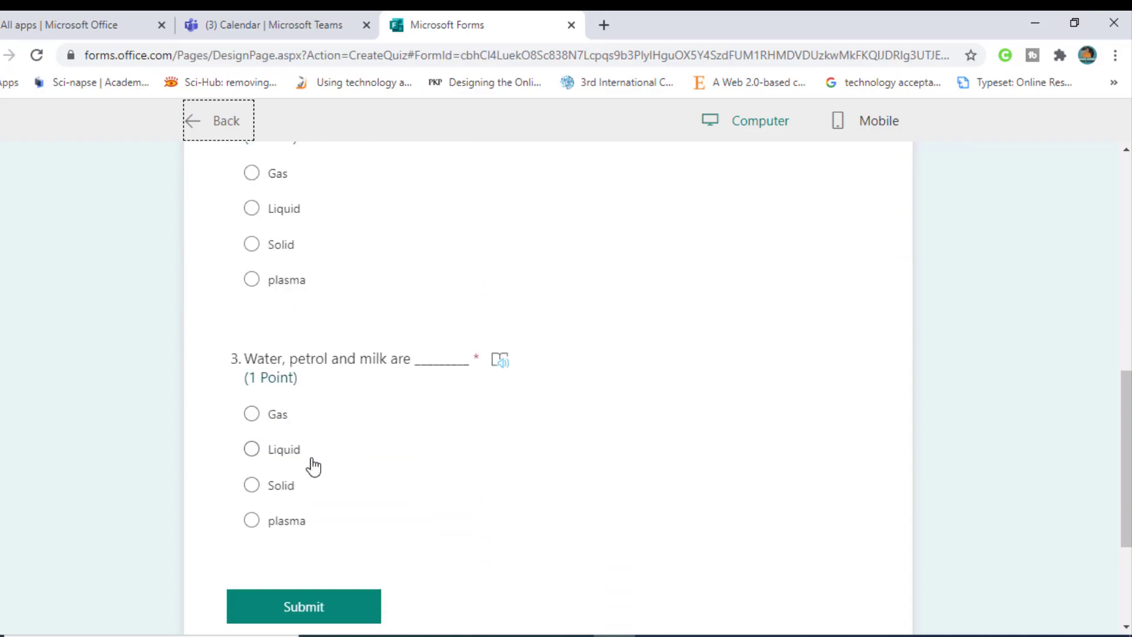
scroll(330, 442, up, 10)
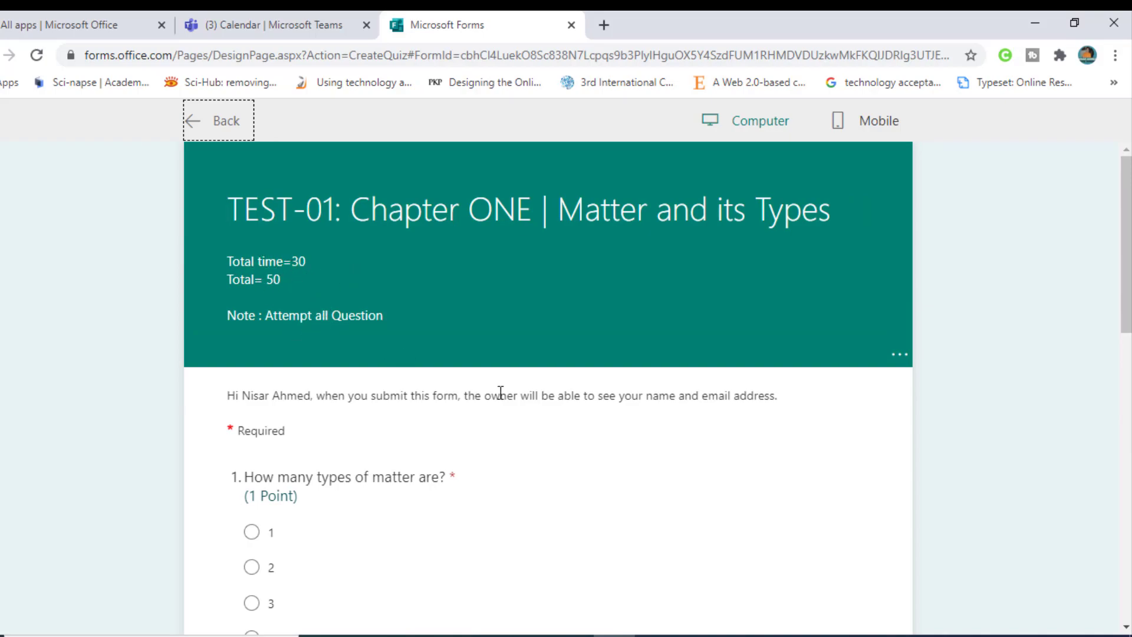
click(834, 128)
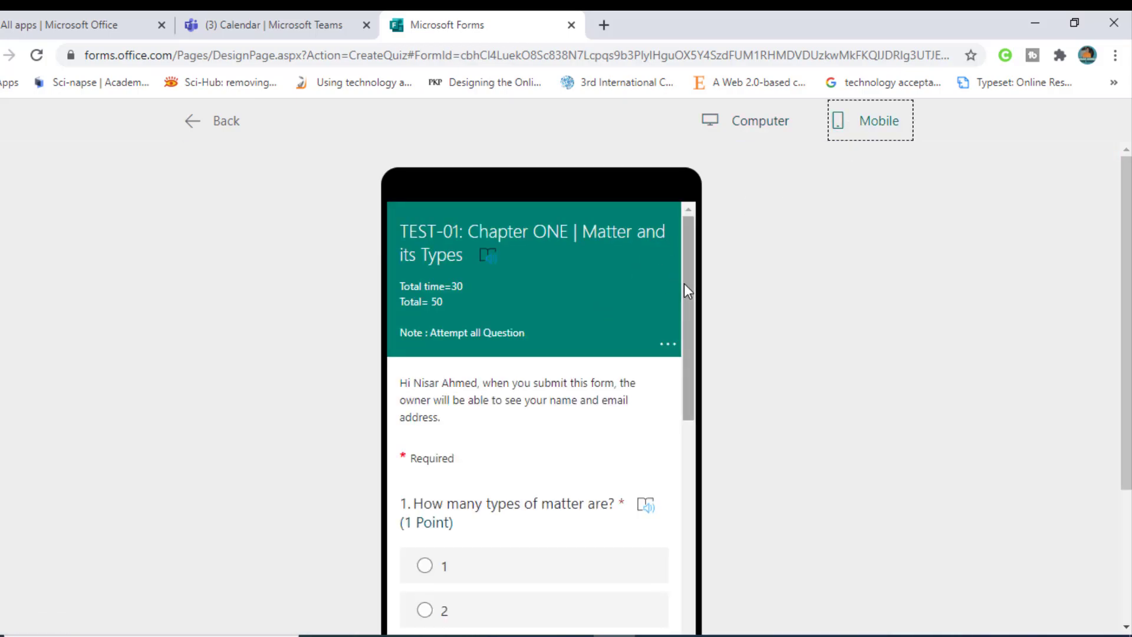
mouse_move(684, 283)
mouse_down()
mouse_move(662, 432)
mouse_move(671, 588)
mouse_move(667, 476)
mouse_move(637, 356)
mouse_move(677, 470)
mouse_move(669, 572)
mouse_move(678, 267)
mouse_up()
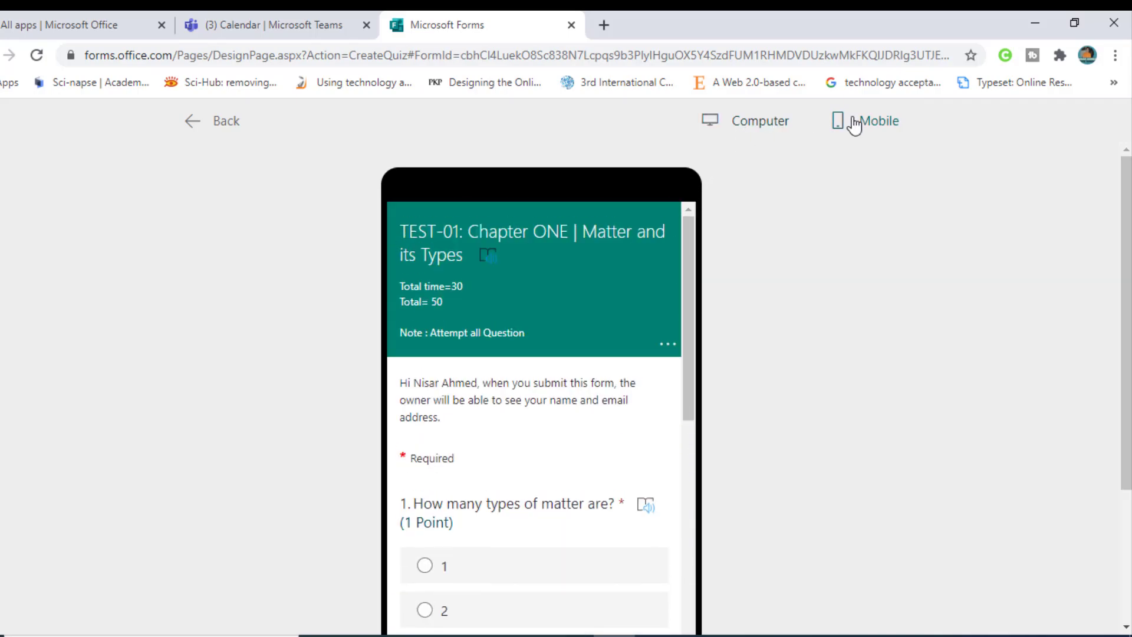
click(767, 126)
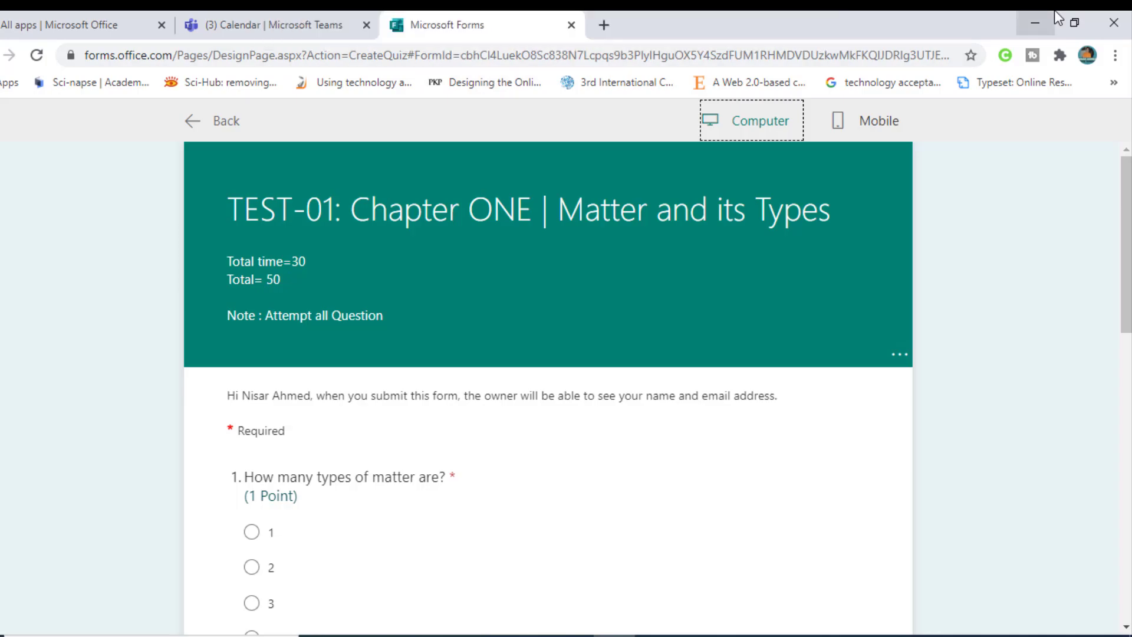
Step: Back in Teams, create a quiz assignment using the TEST-01: Chapter ONE | Matter and its Types quiz
click(1036, 14)
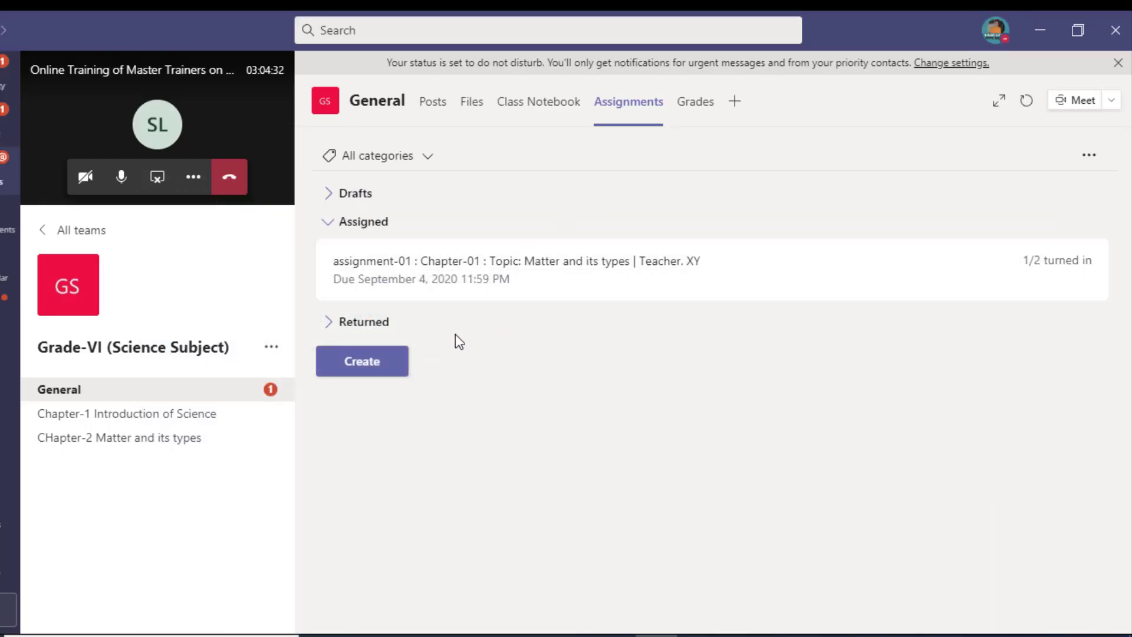
click(358, 371)
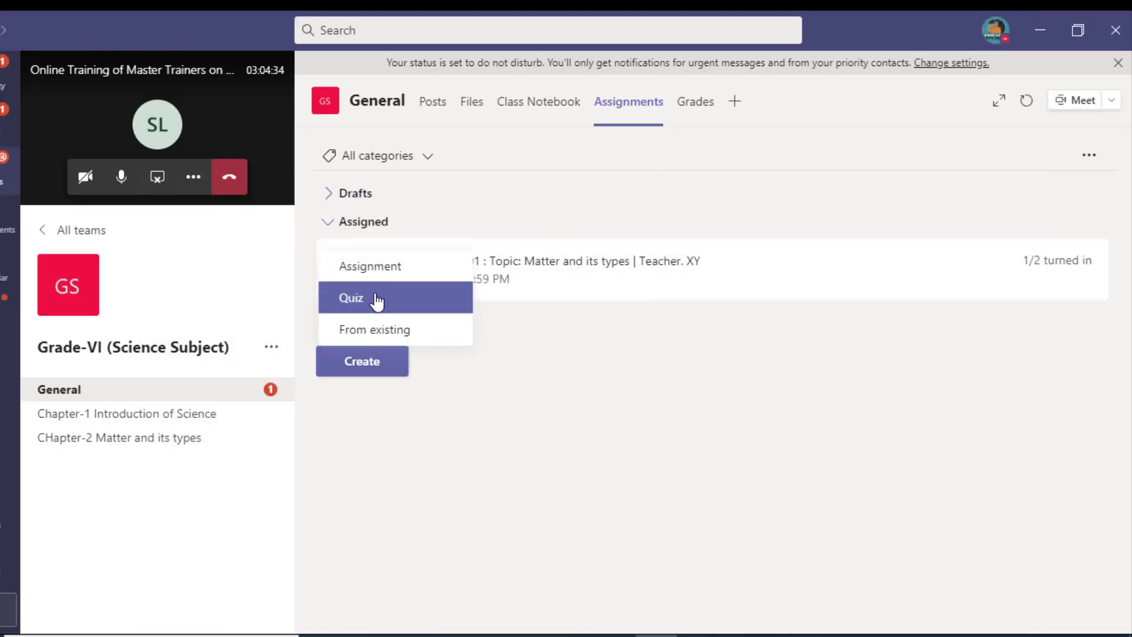
click(375, 298)
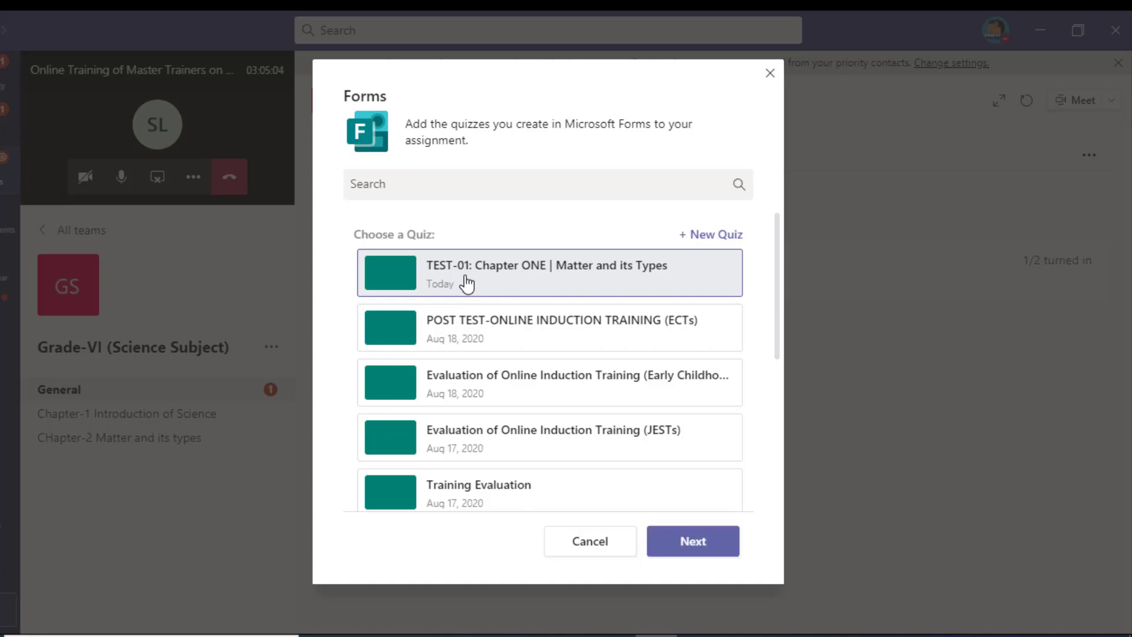
click(689, 542)
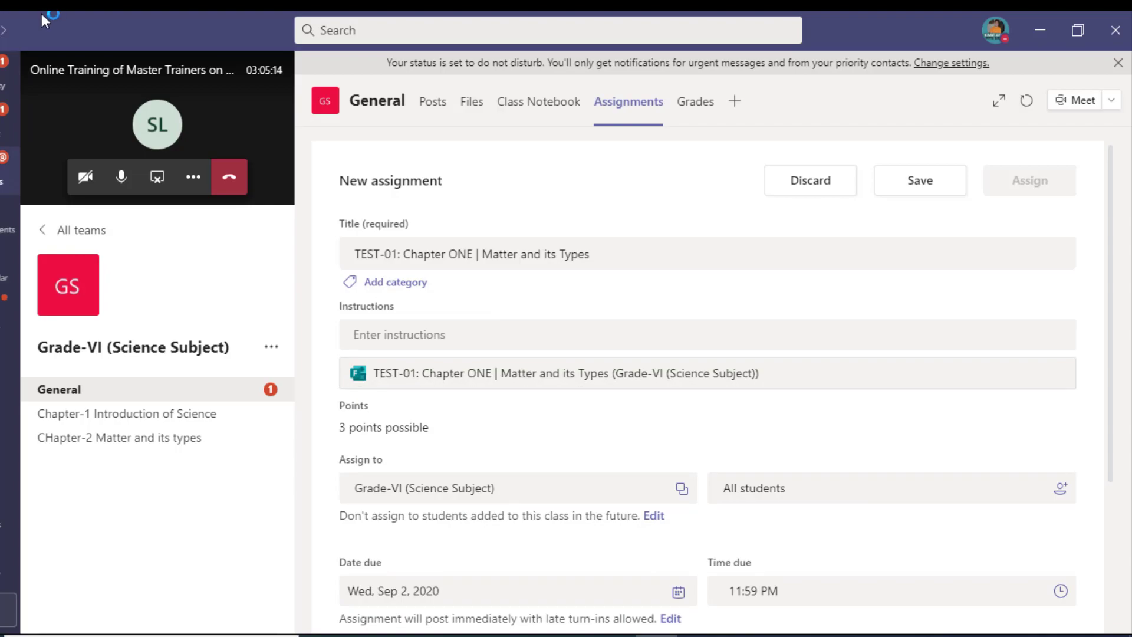
Step: Enter the assignment instruction 'Attempt Questions'
click(401, 325)
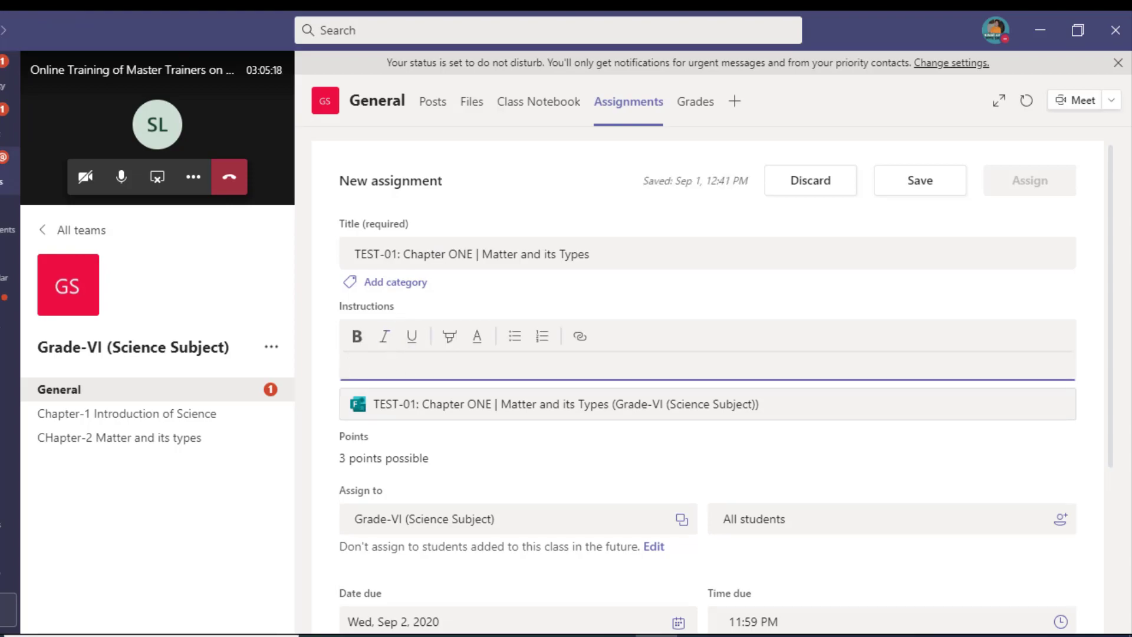
text(Attempt Questions)
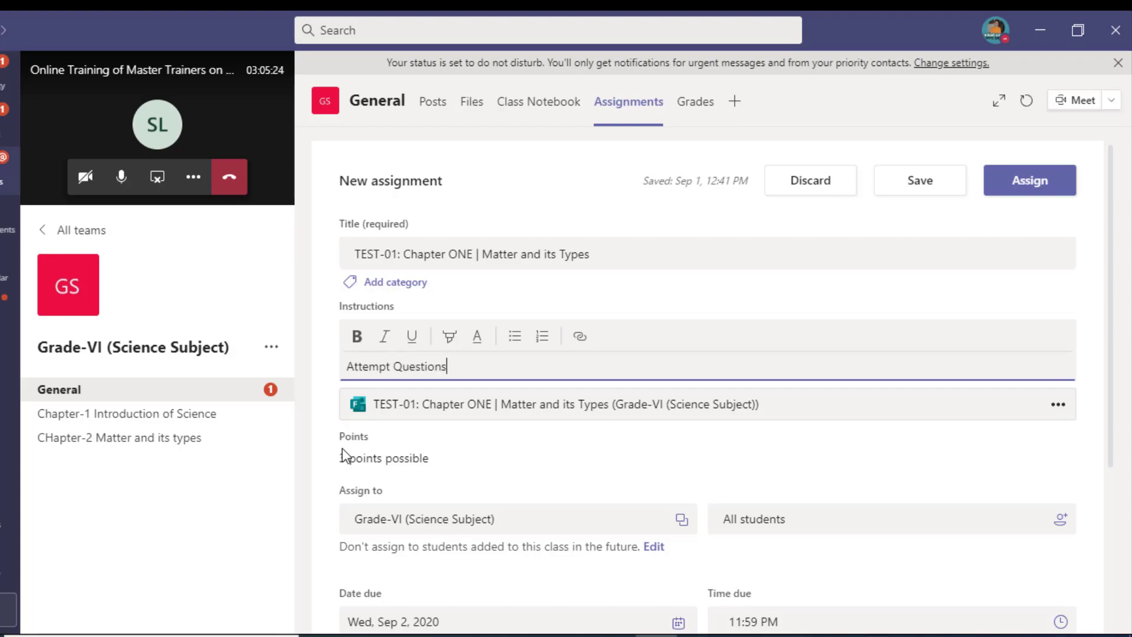
scroll(649, 525, down, 1)
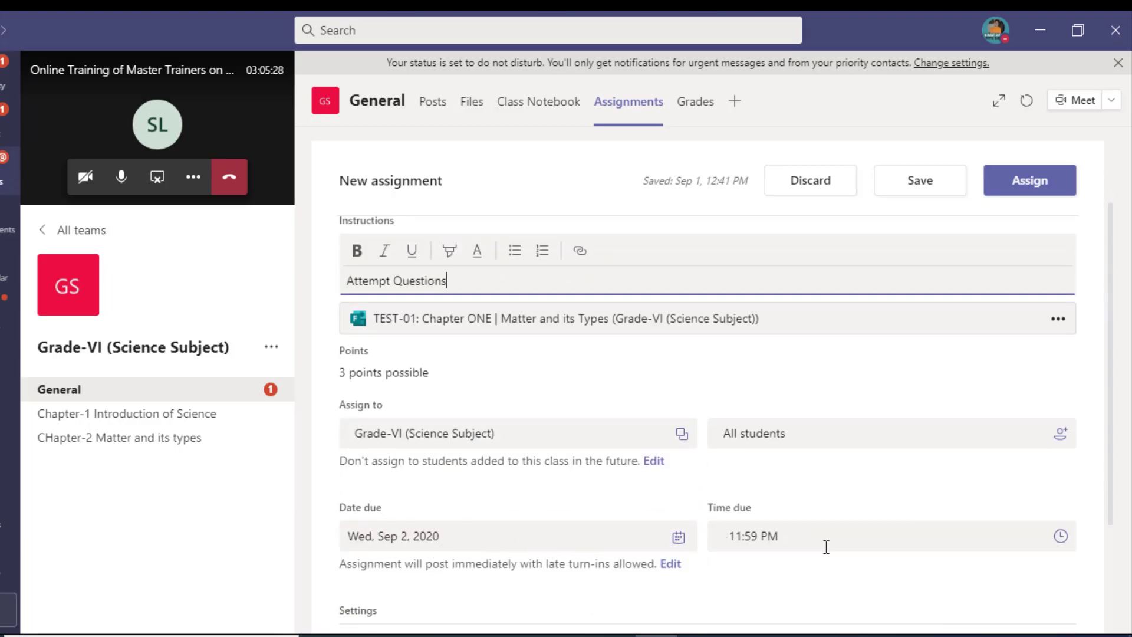
Step: Change the due time to 12:59 PM and assign the quiz
click(888, 535)
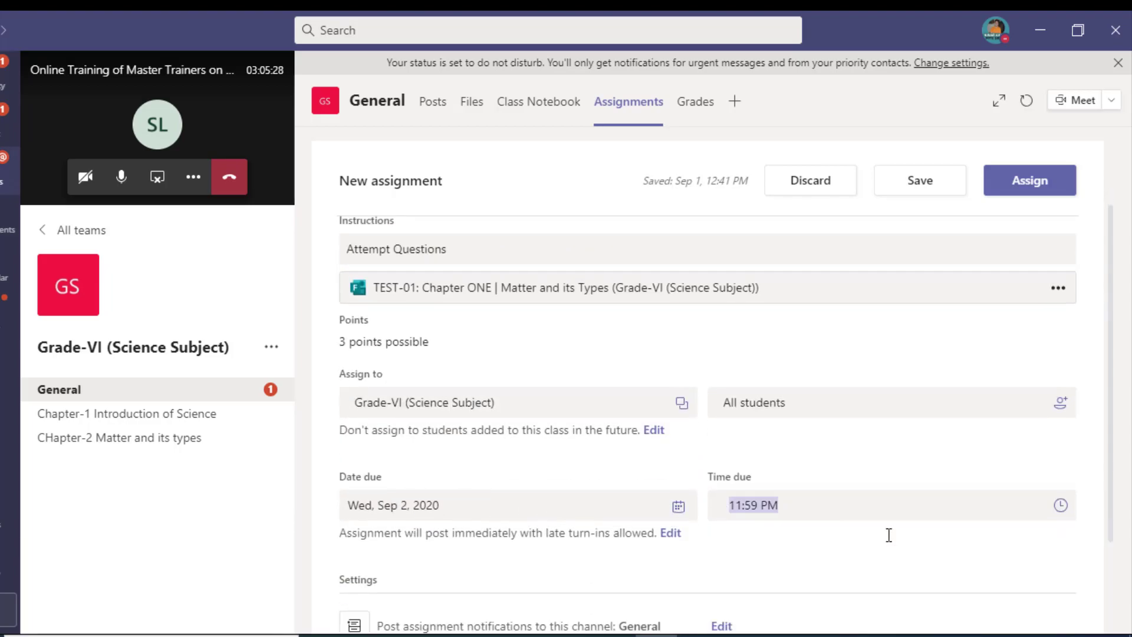
click(1067, 508)
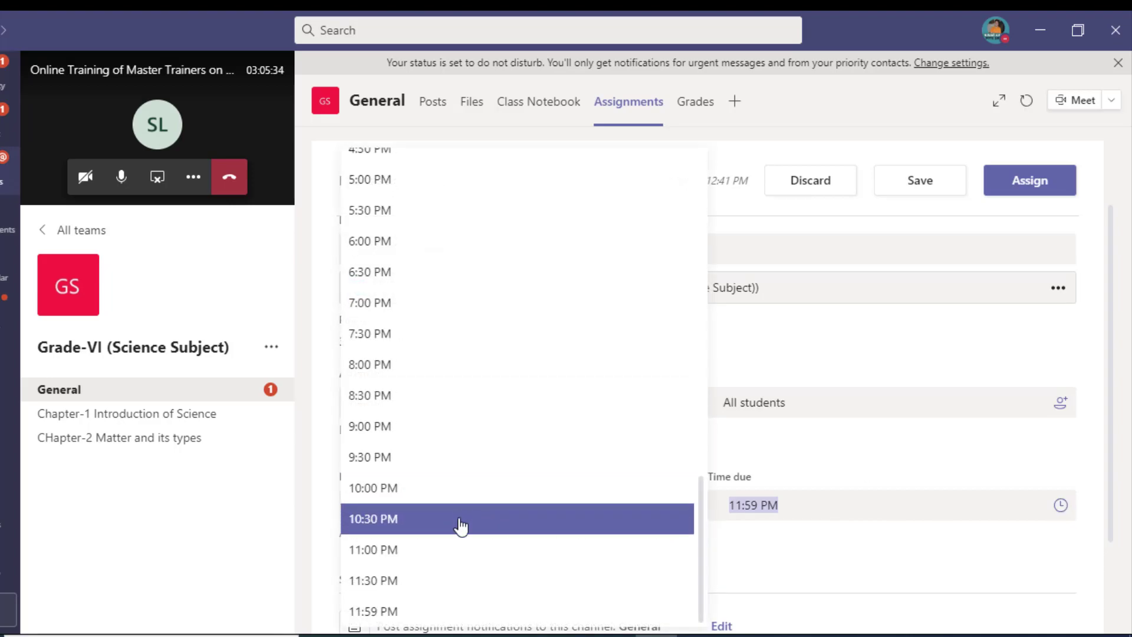
scroll(457, 507, down, 2)
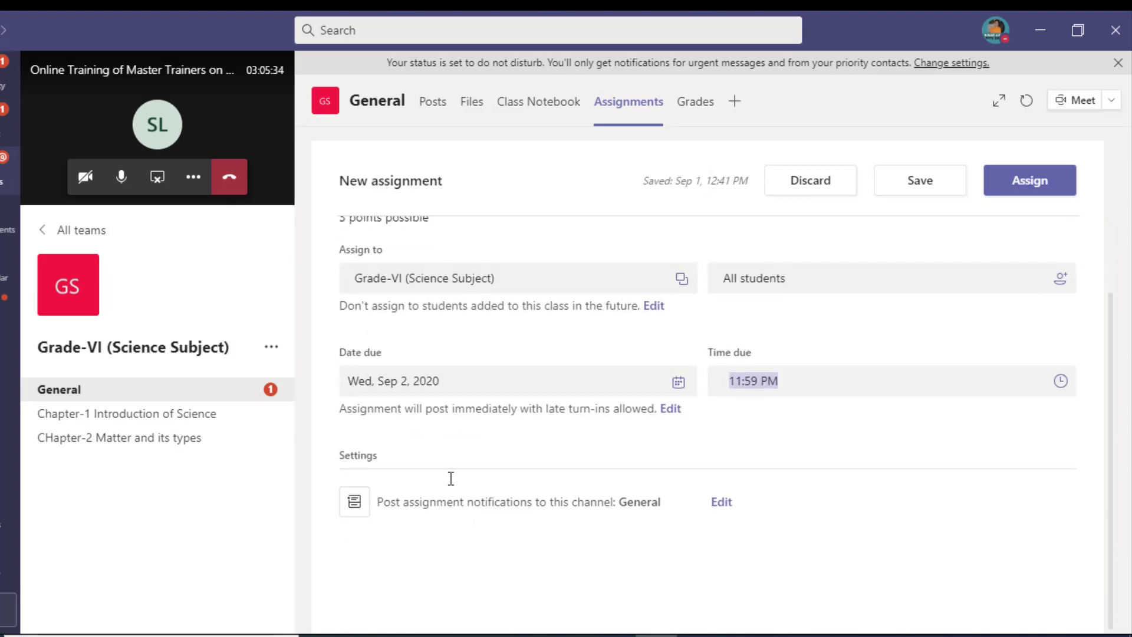
click(760, 384)
key(Left)
key(Left)
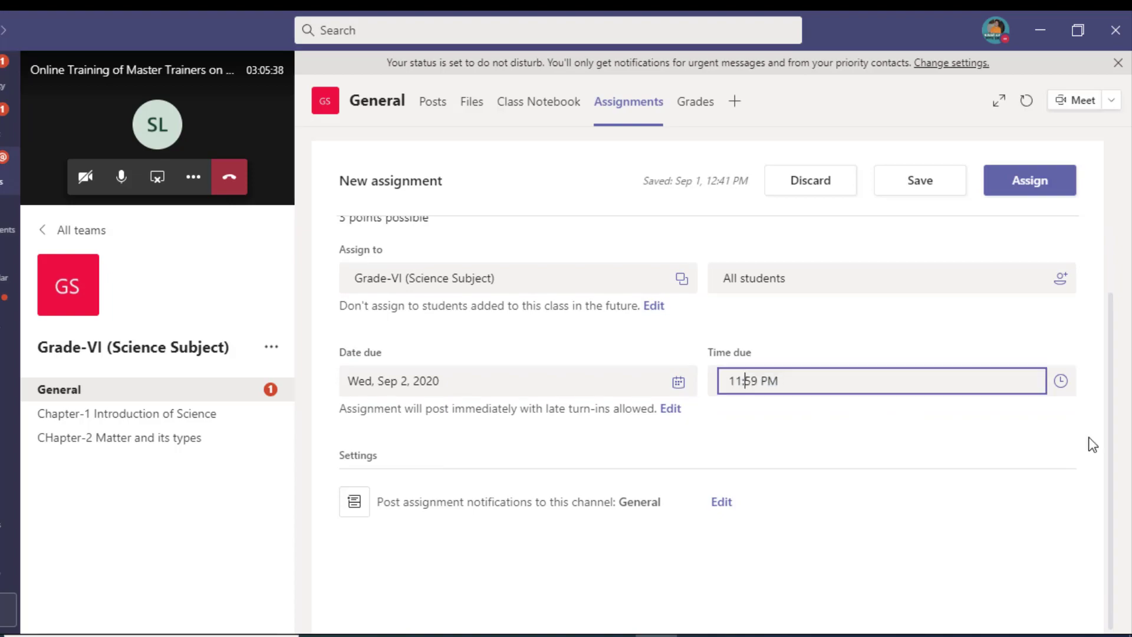
key(BackSpace)
text(2)
click(883, 454)
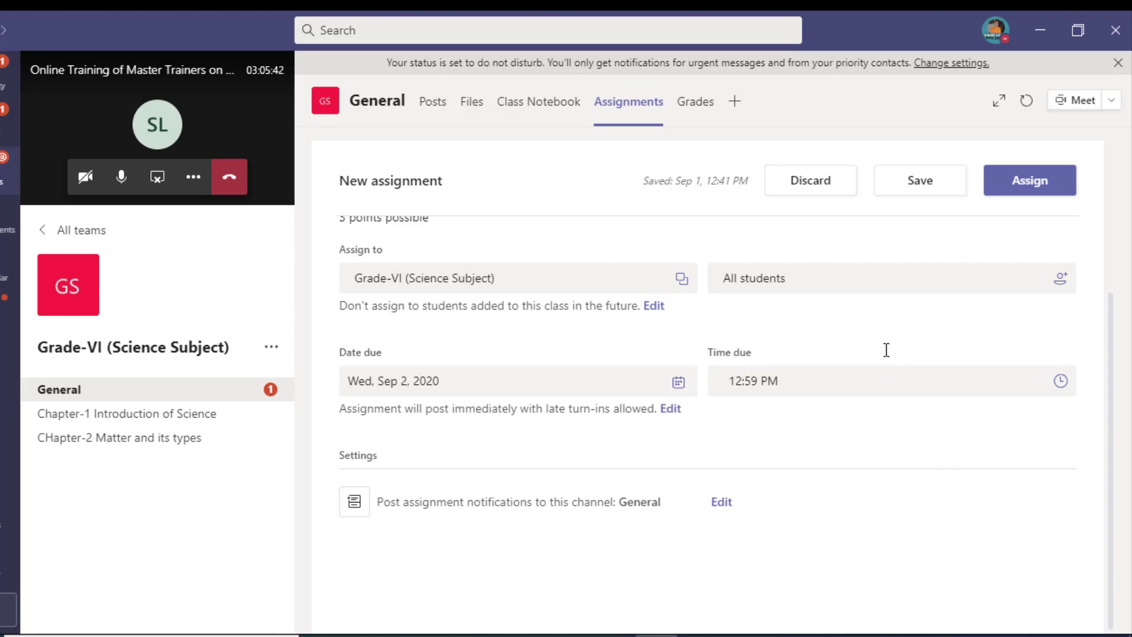
scroll(864, 271, up, 4)
click(1013, 183)
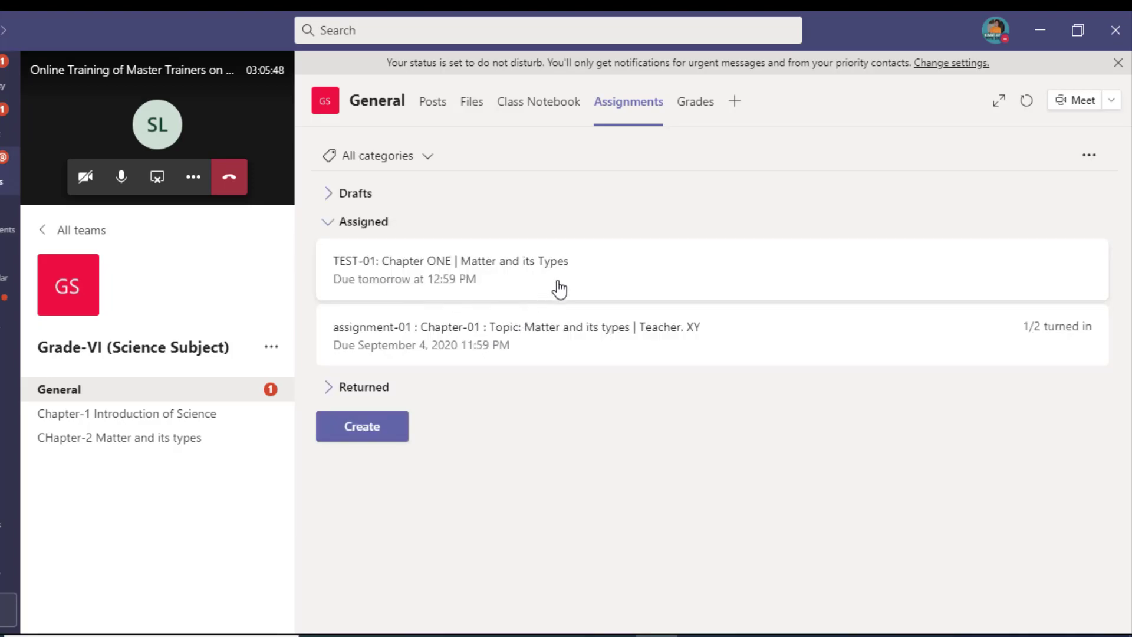
Step: Open the assigned TEST-01 quiz and view it in Student view
click(559, 289)
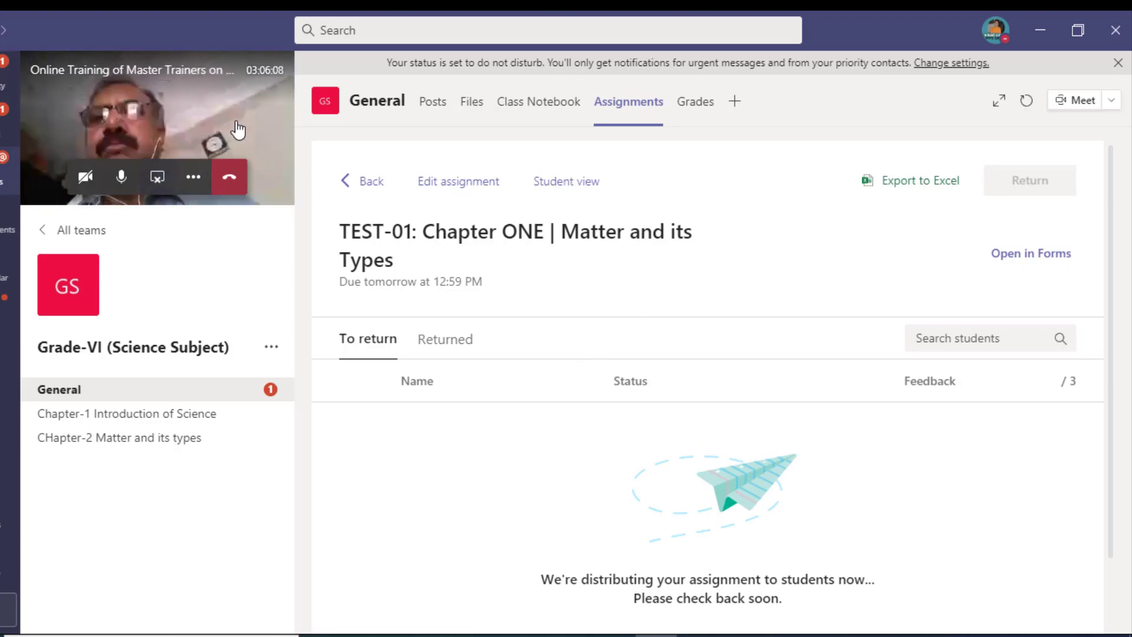
click(548, 187)
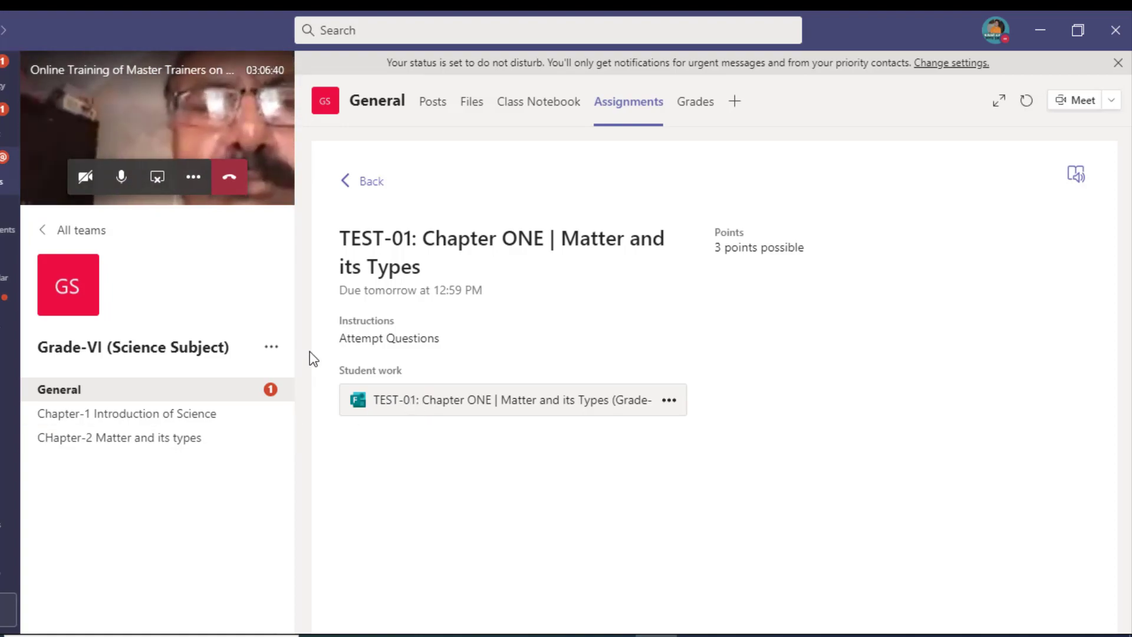
Step: Shrink the ongoing call to a small window and go back to the class's Assignments tab
right_click(198, 100)
click(126, 171)
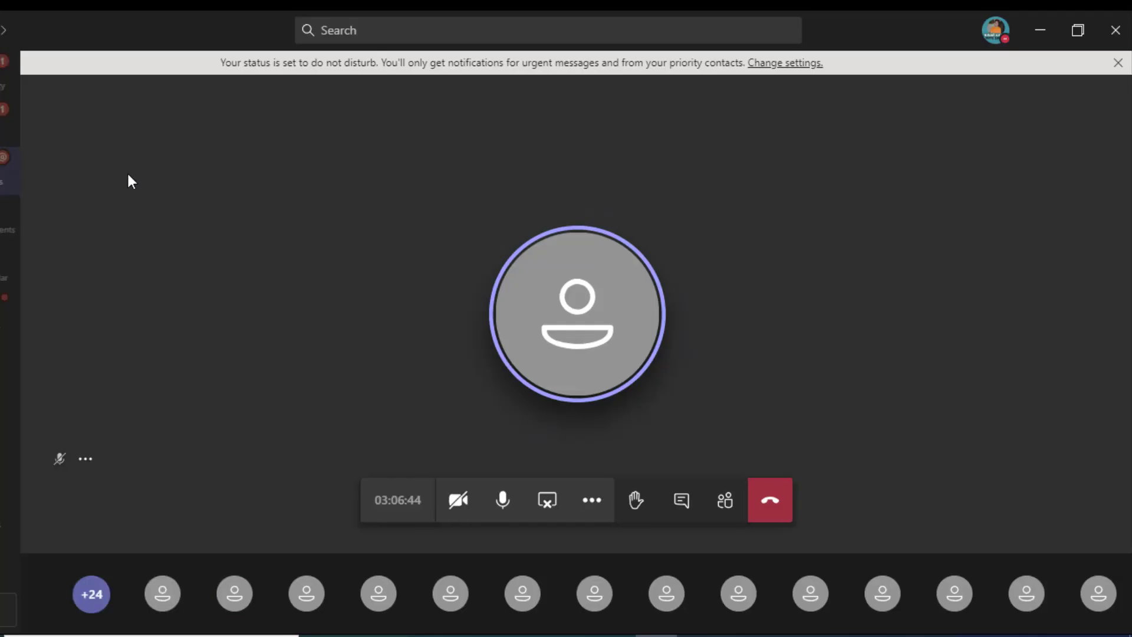
click(1040, 30)
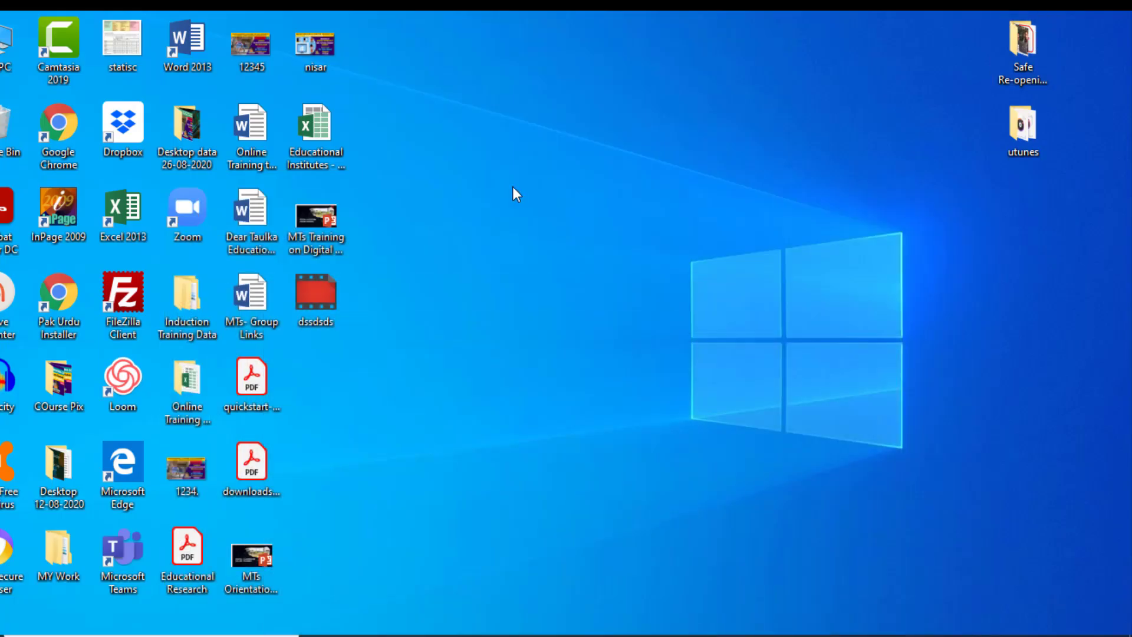
mouse_move(657, 635)
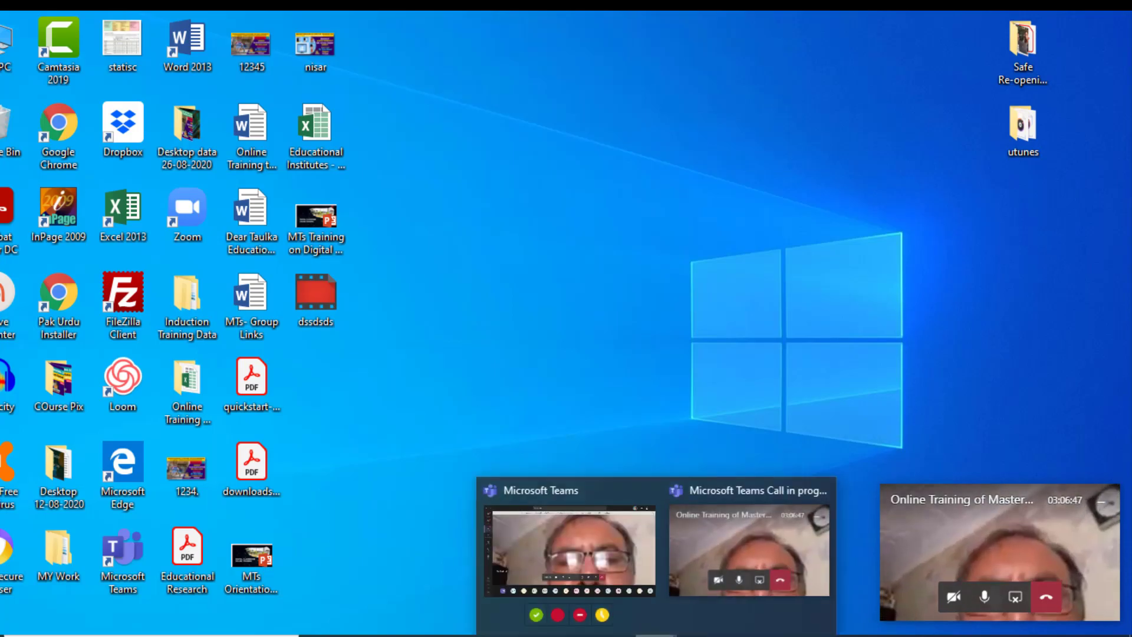
click(611, 532)
click(593, 501)
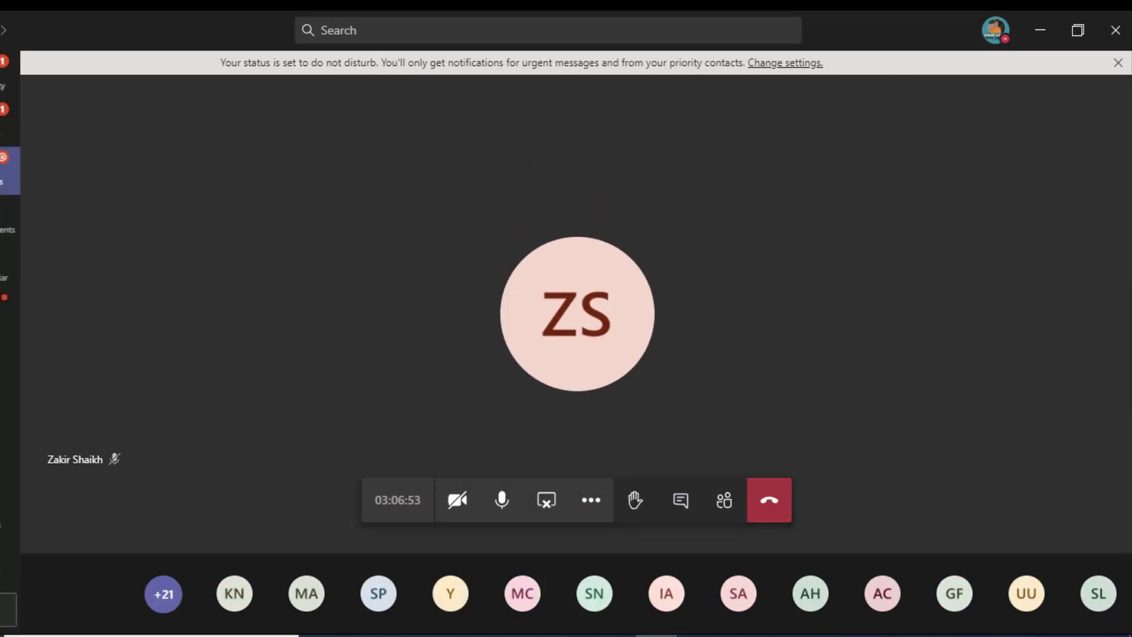
click(5, 171)
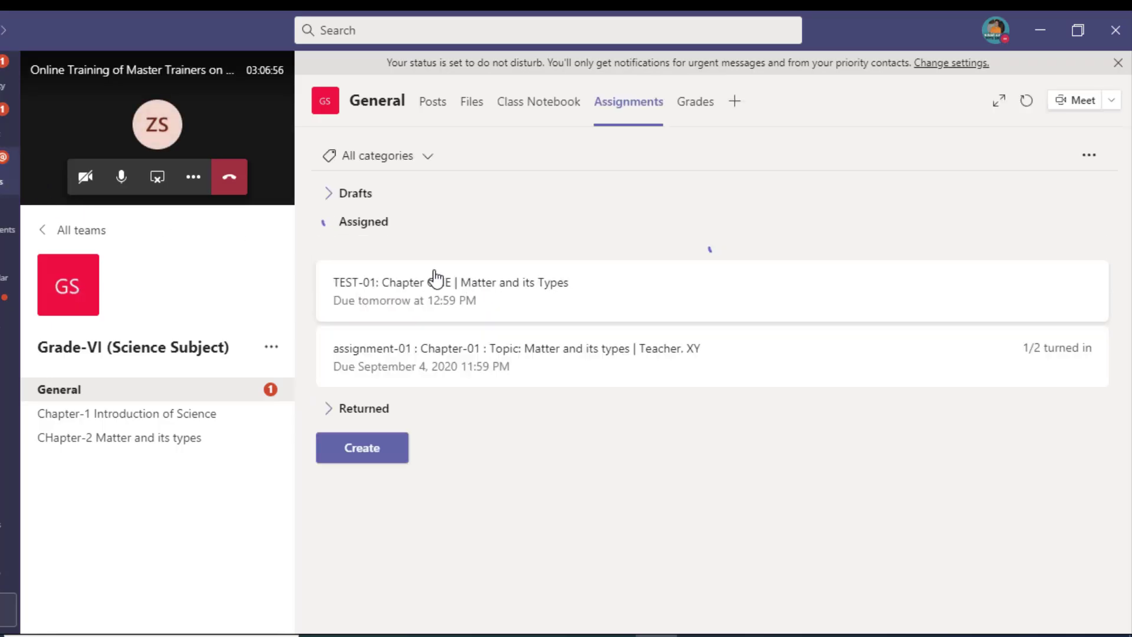
Step: Open TEST-01 in Student view and launch its quiz form from Student work
click(512, 287)
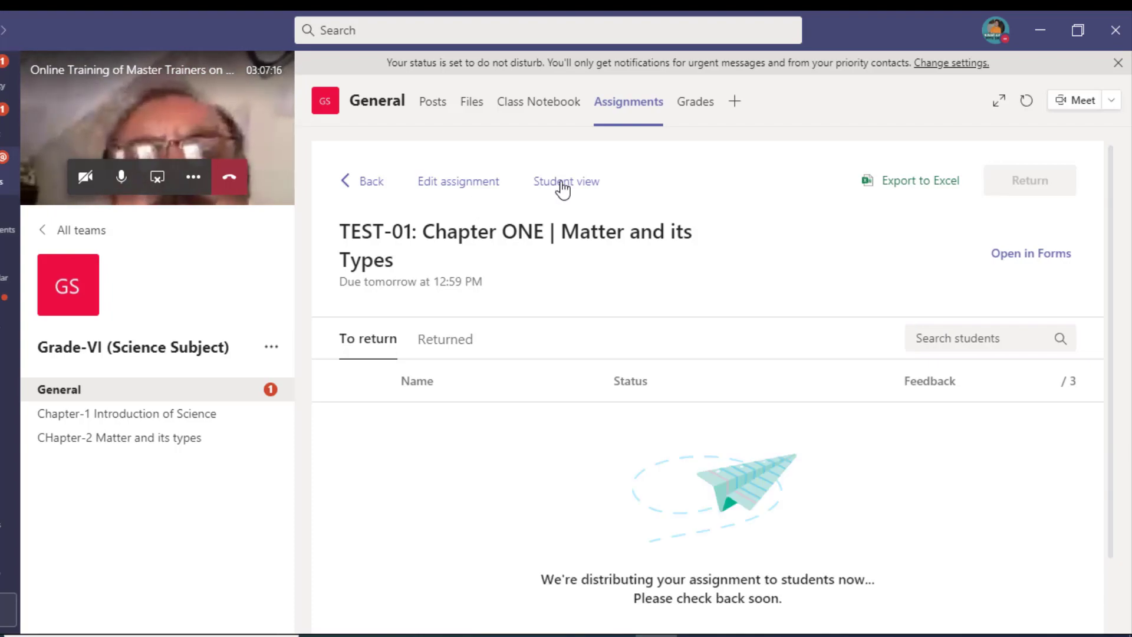
click(372, 181)
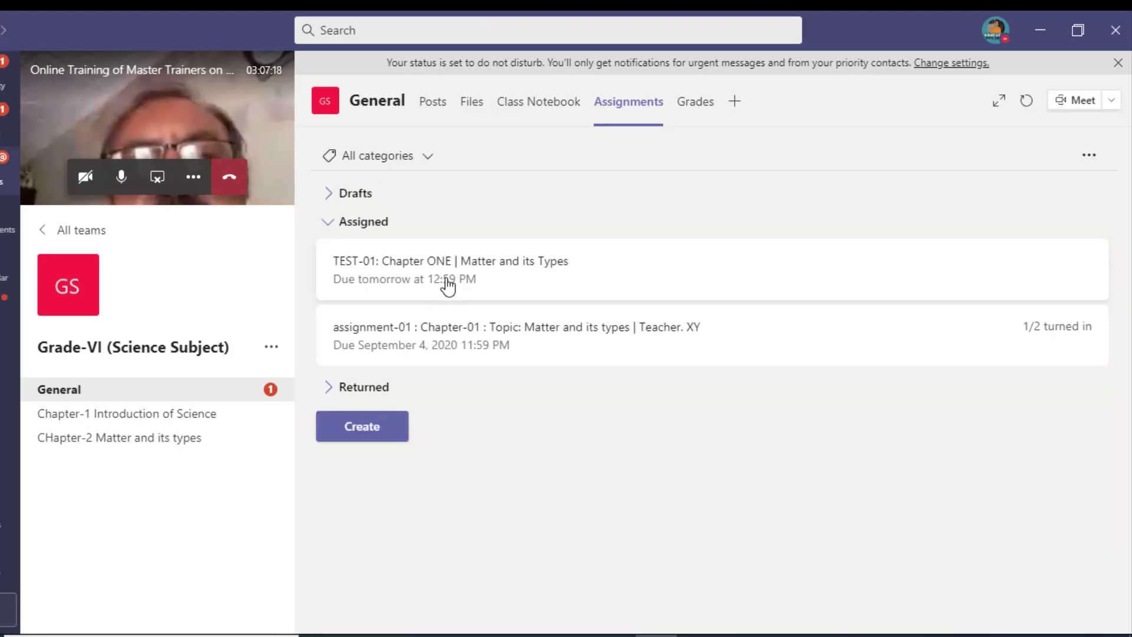
click(493, 286)
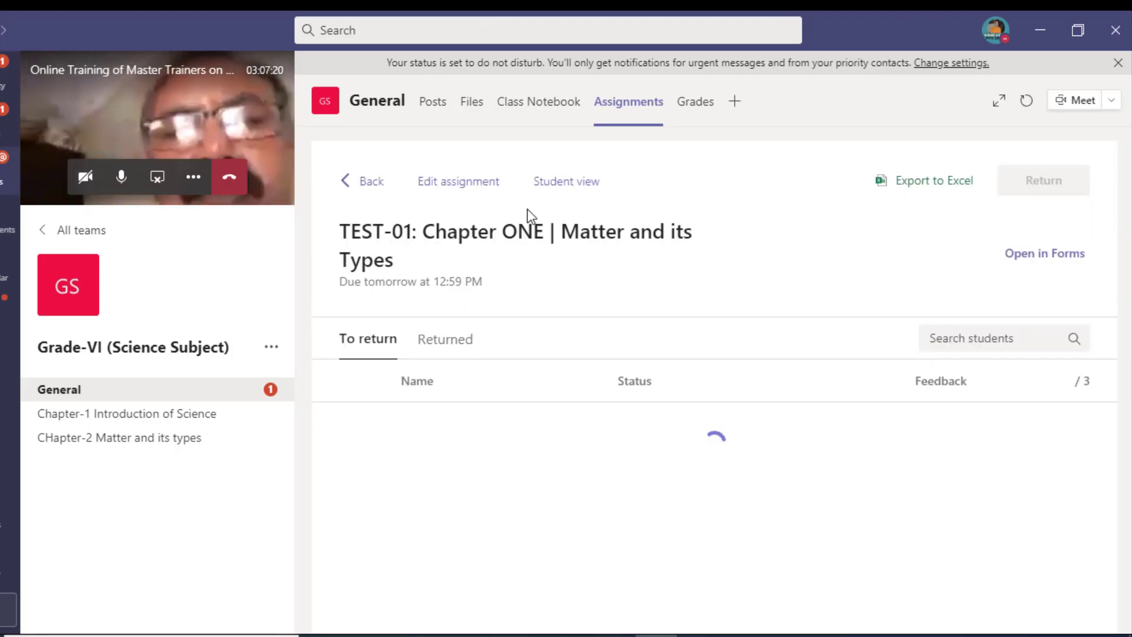
click(546, 183)
click(493, 398)
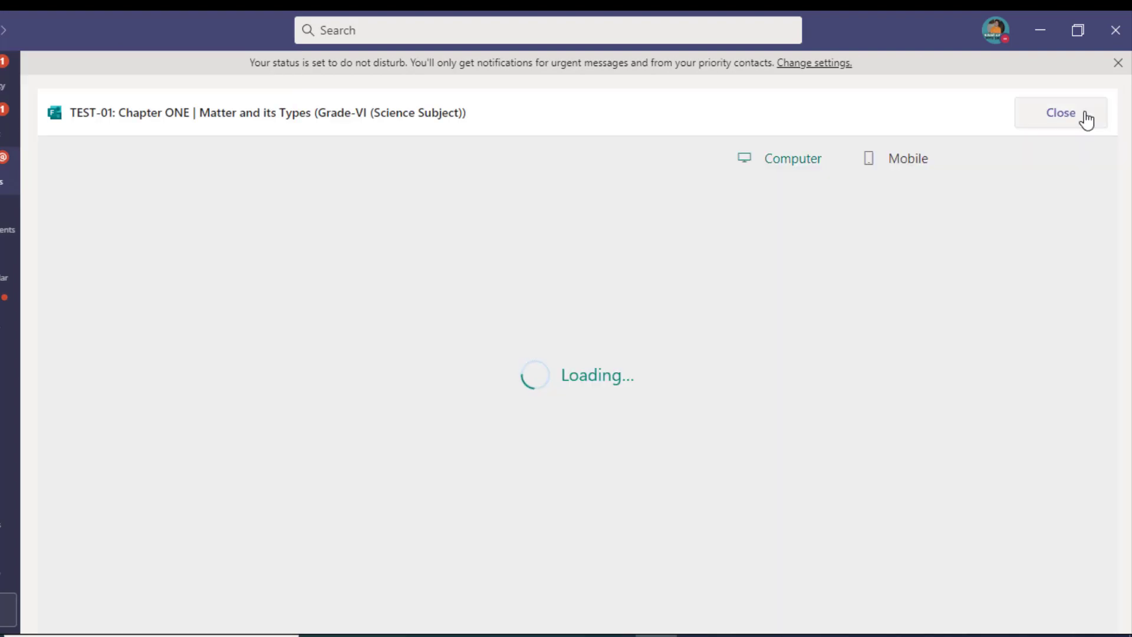
Step: Close and reopen the TEST-01 quiz form to start answering
scroll(720, 294, down, 10)
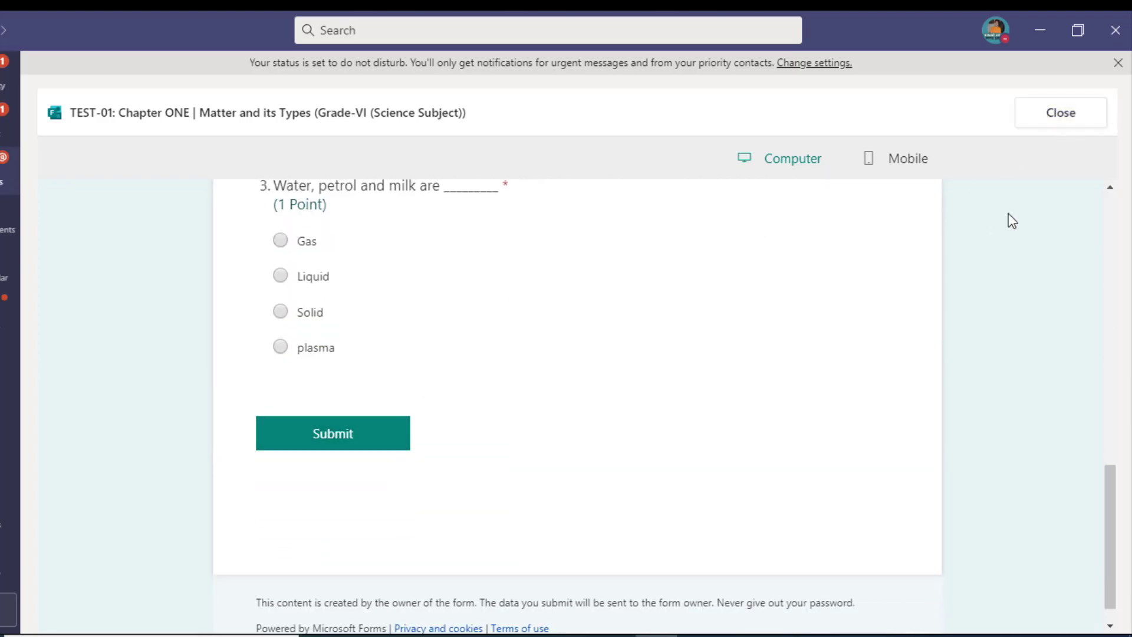
click(1066, 116)
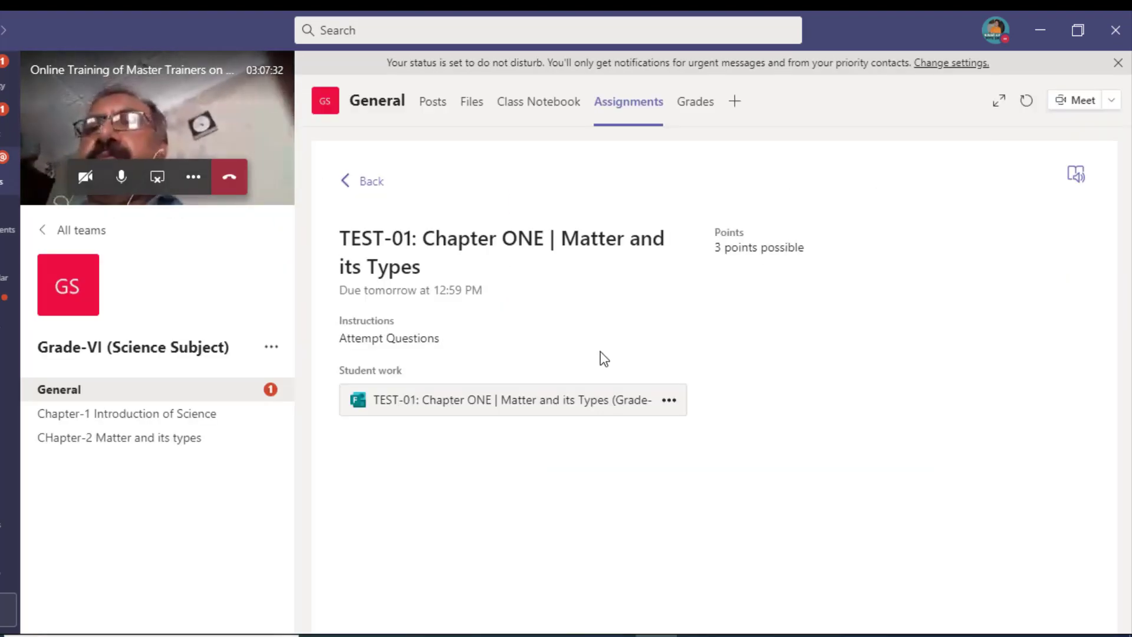
click(622, 410)
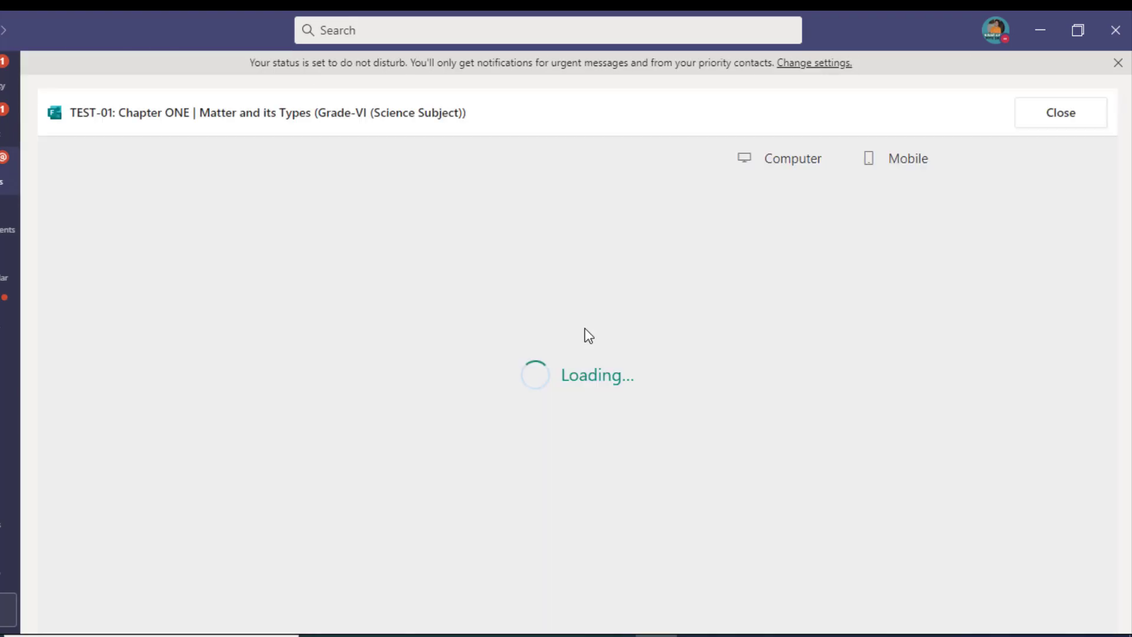
scroll(530, 354, down, 3)
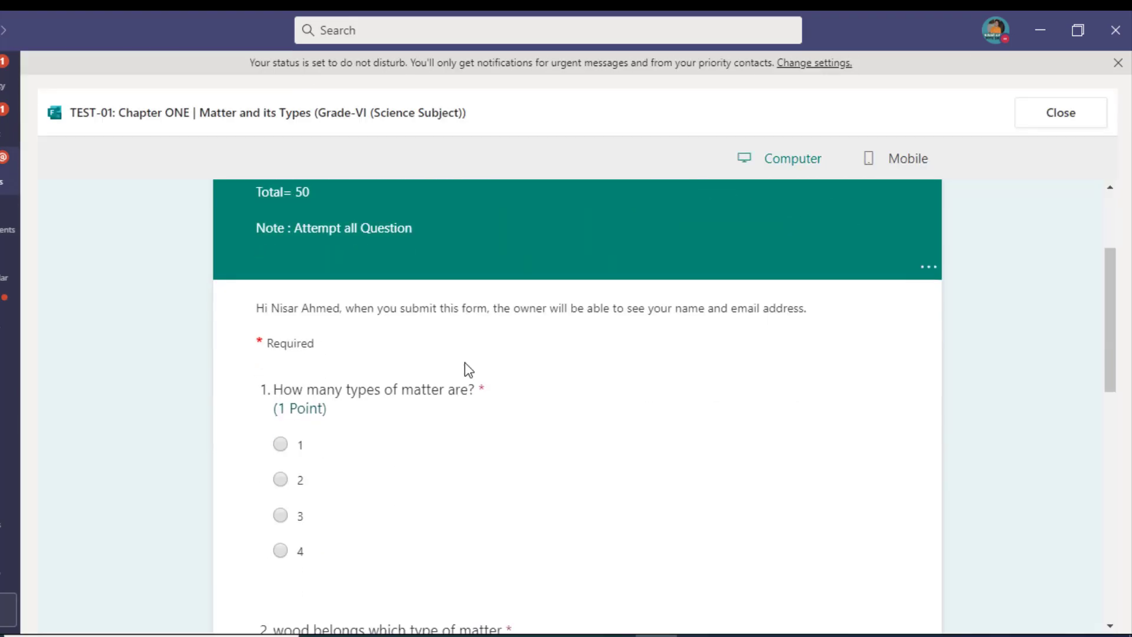
scroll(469, 370, down, 3)
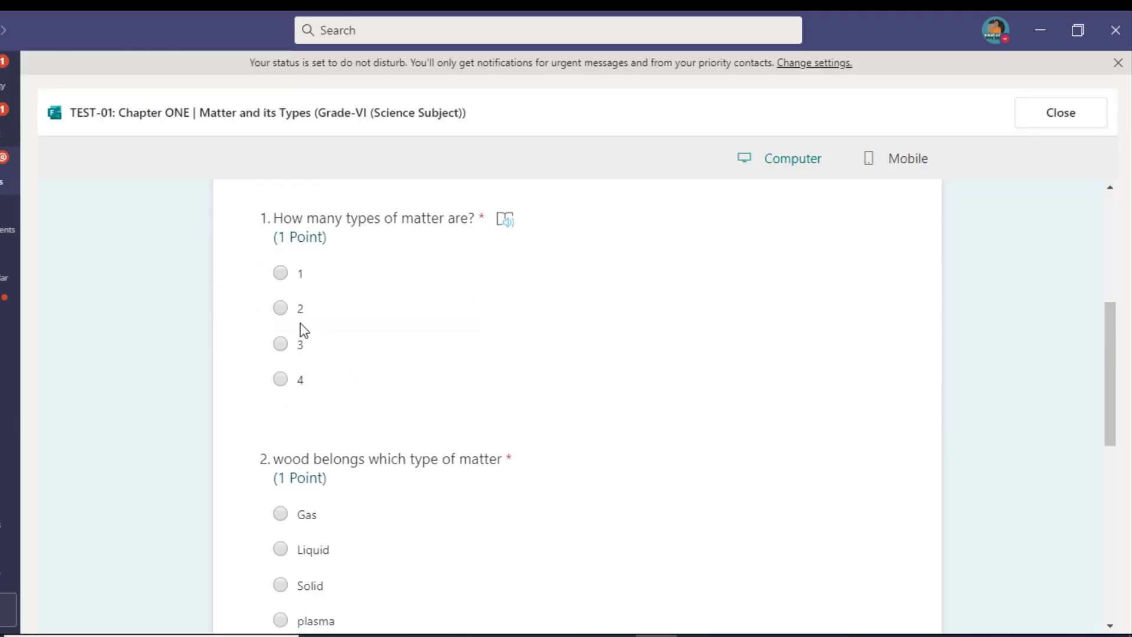
Step: Answer 1, Solid and plasma for the three questions and submit the quiz
click(280, 274)
scroll(354, 342, down, 3)
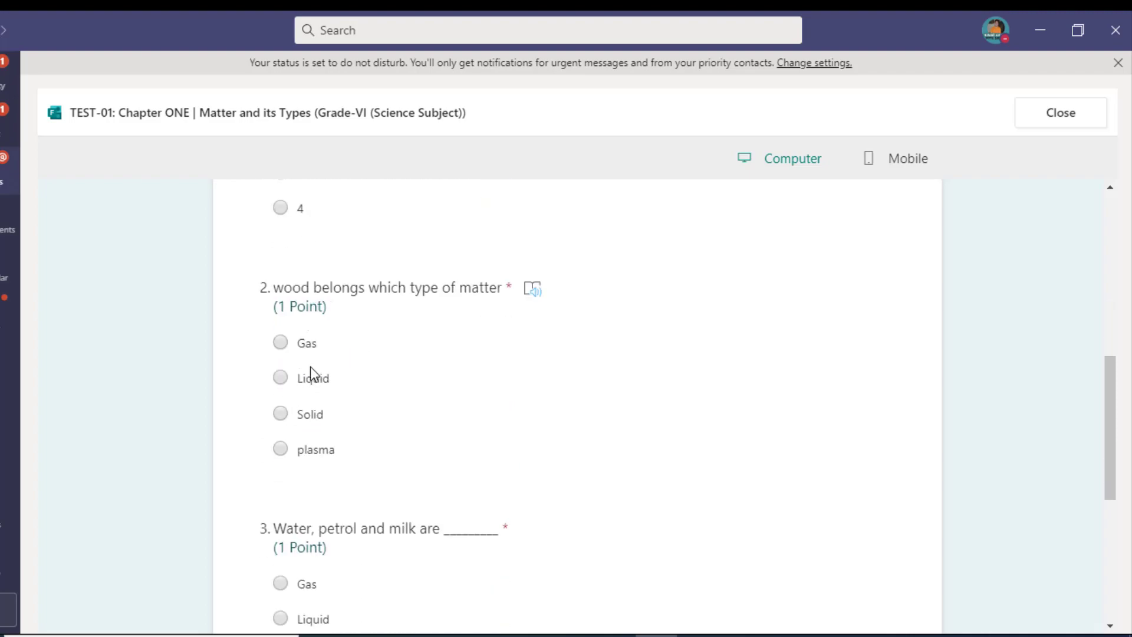
click(286, 417)
scroll(371, 440, down, 3)
click(281, 519)
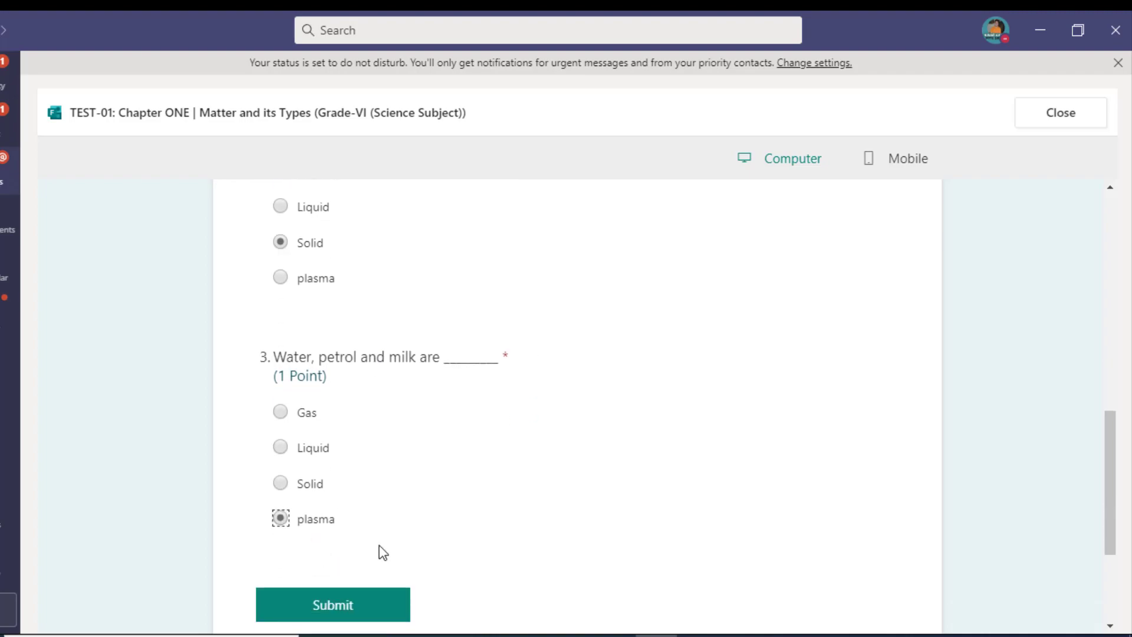
scroll(374, 530, down, 3)
click(348, 420)
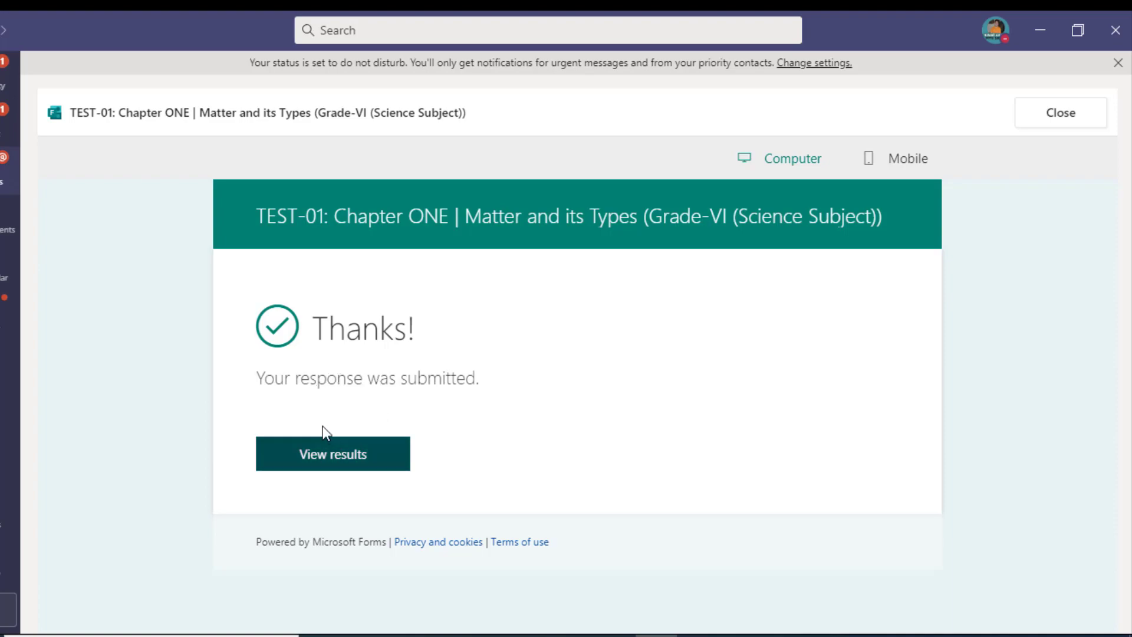
Step: Review the 1/3-scored TEST-01 results with their ticked correct answers, then close them
click(392, 455)
scroll(646, 413, down, 3)
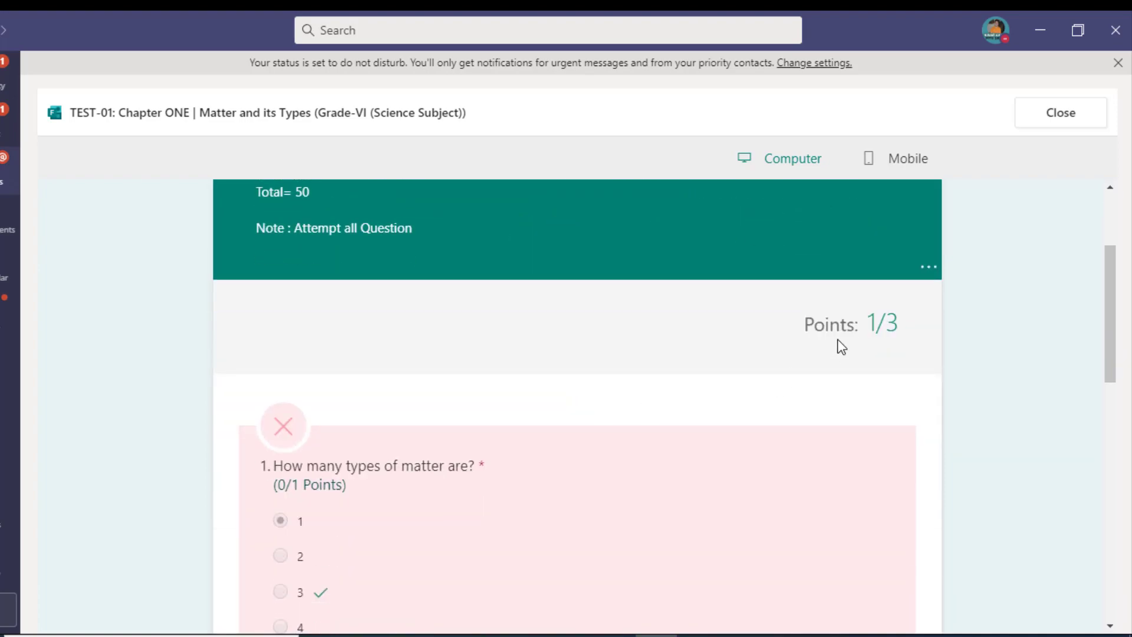
drag(897, 328, 801, 324)
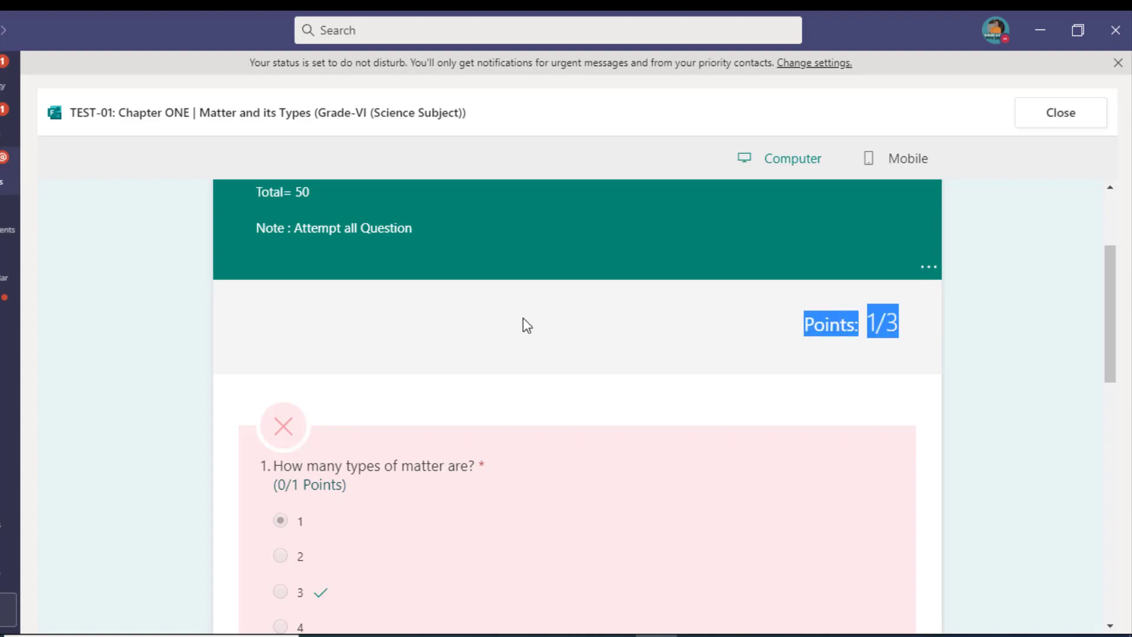
scroll(523, 318, down, 3)
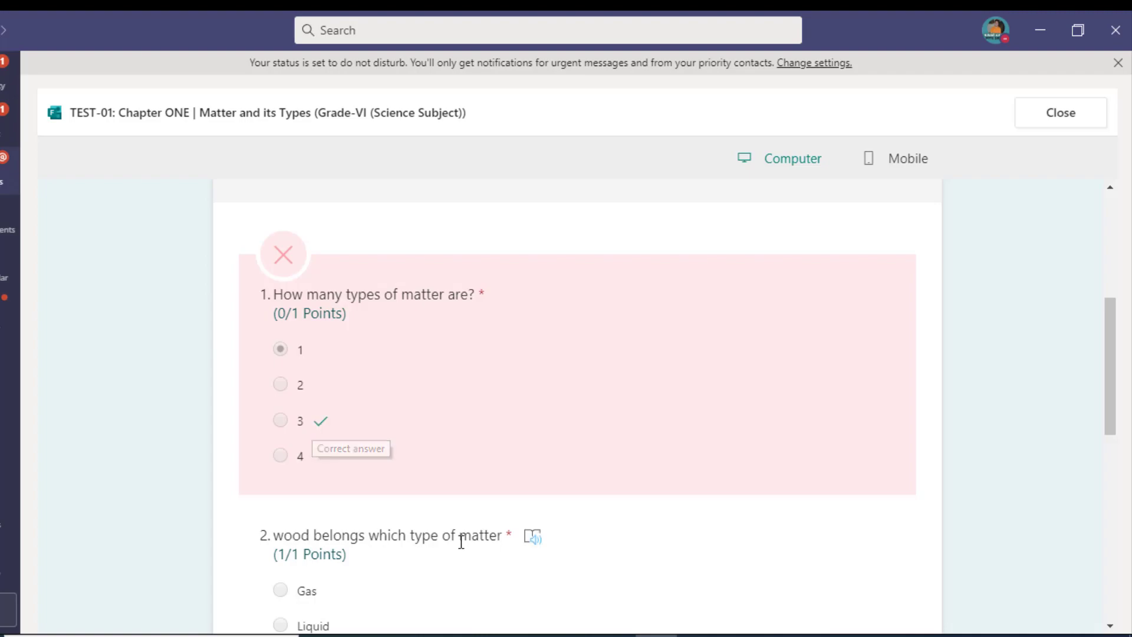
scroll(430, 472, down, 1)
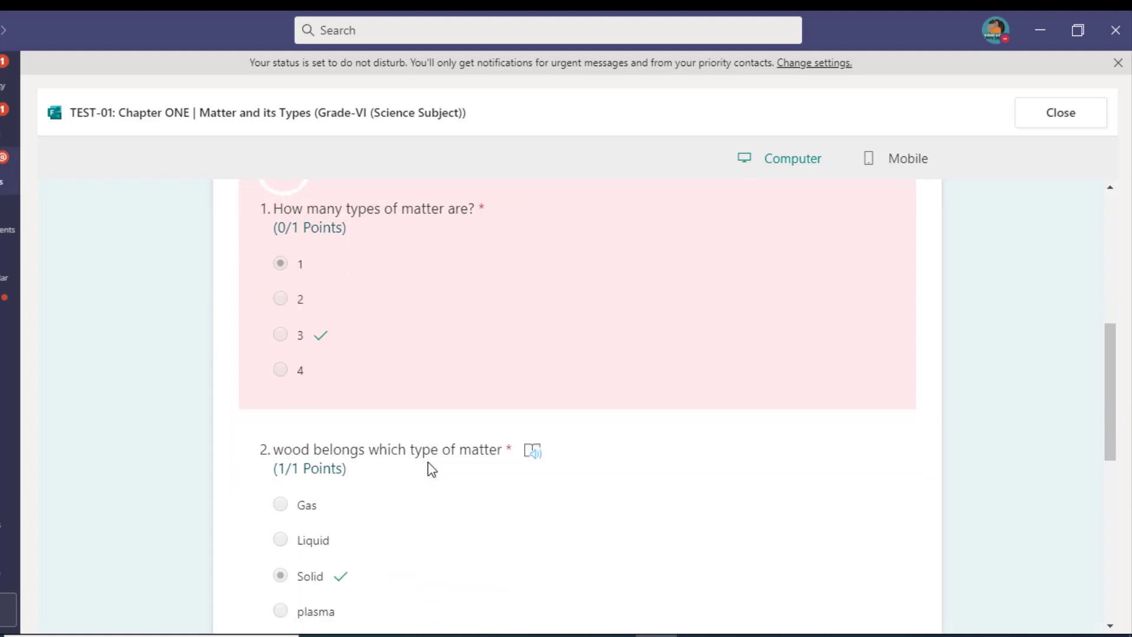
scroll(341, 513, down, 1)
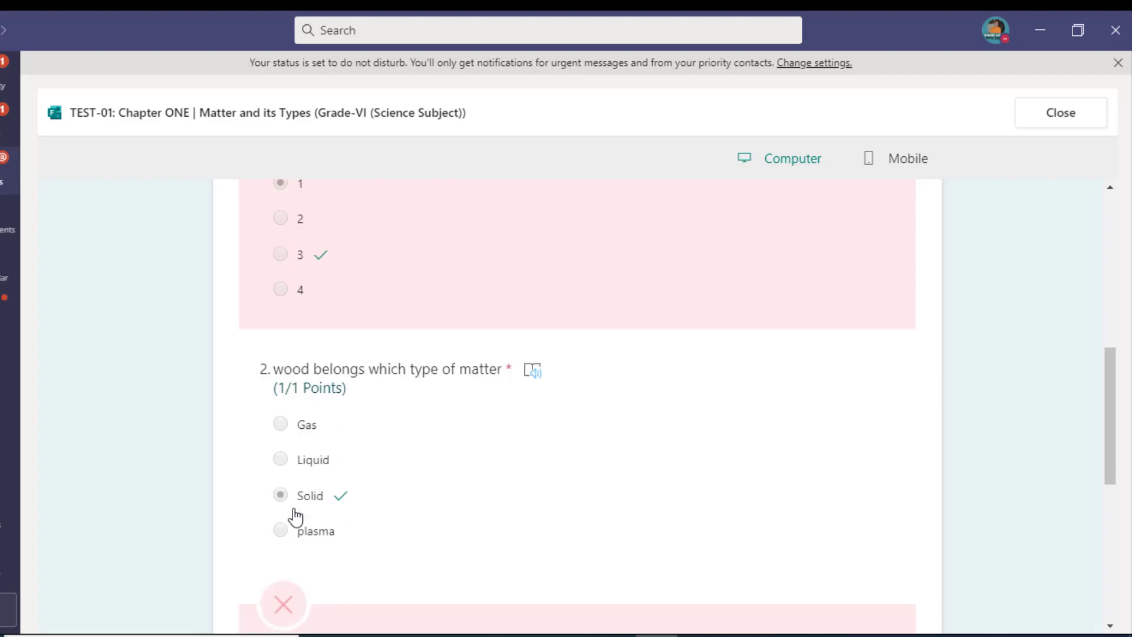
scroll(337, 507, down, 2)
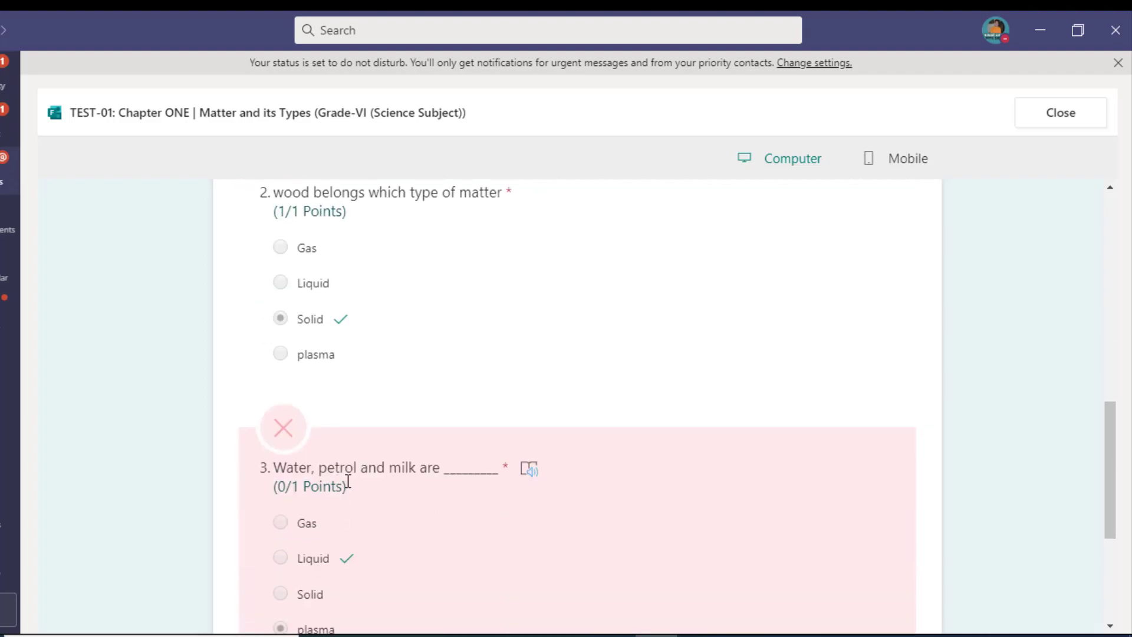
scroll(346, 480, down, 2)
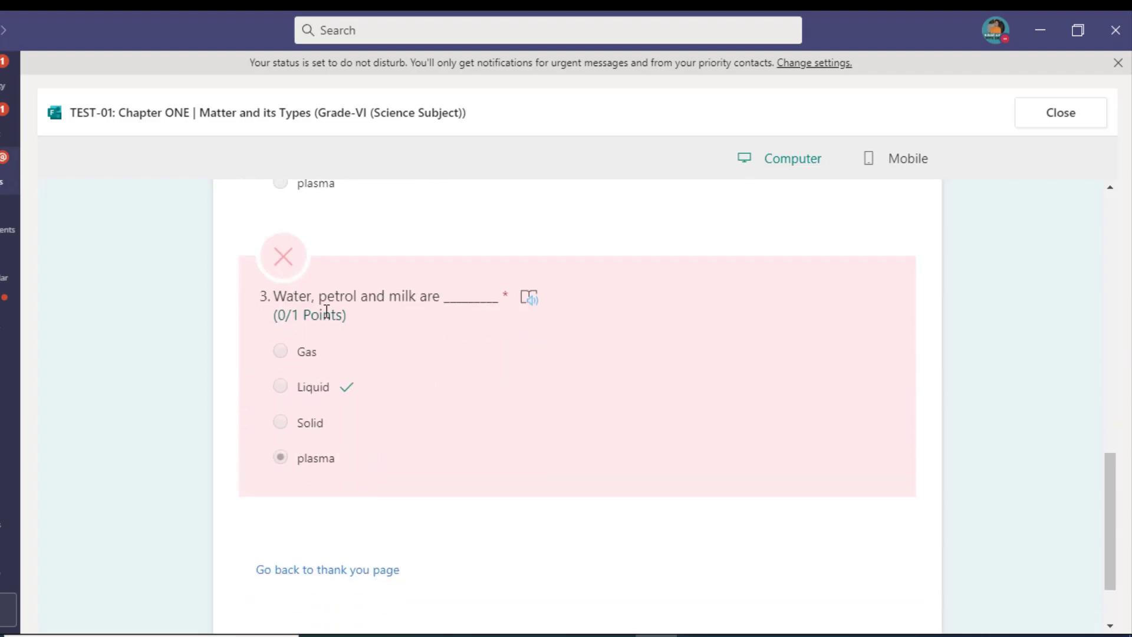
scroll(914, 341, up, 2)
scroll(913, 341, up, 7)
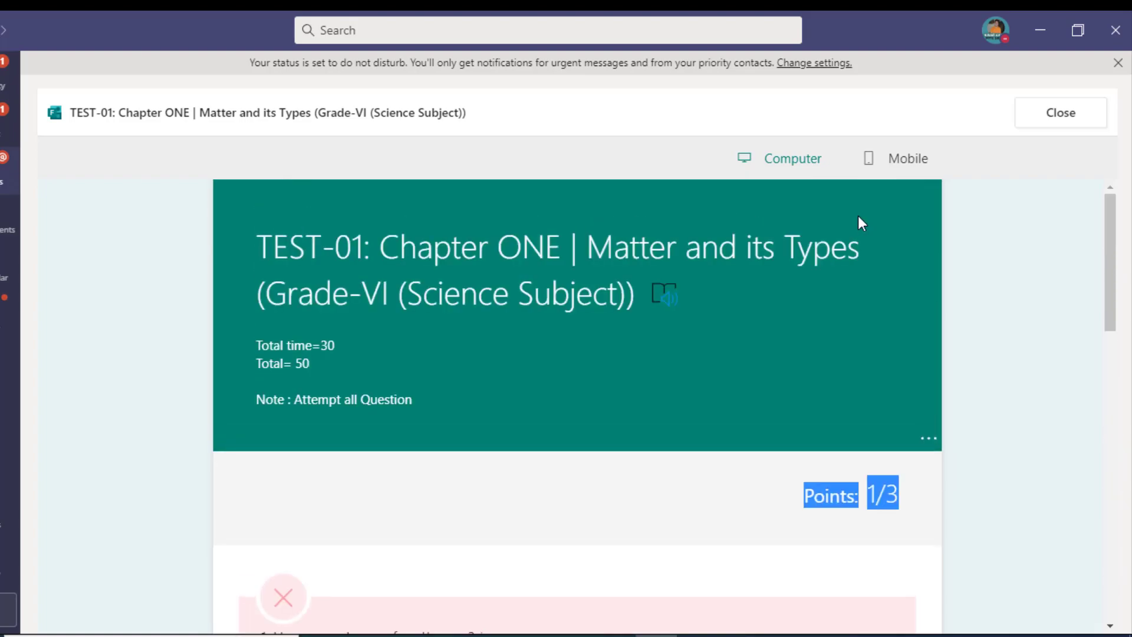
click(1061, 113)
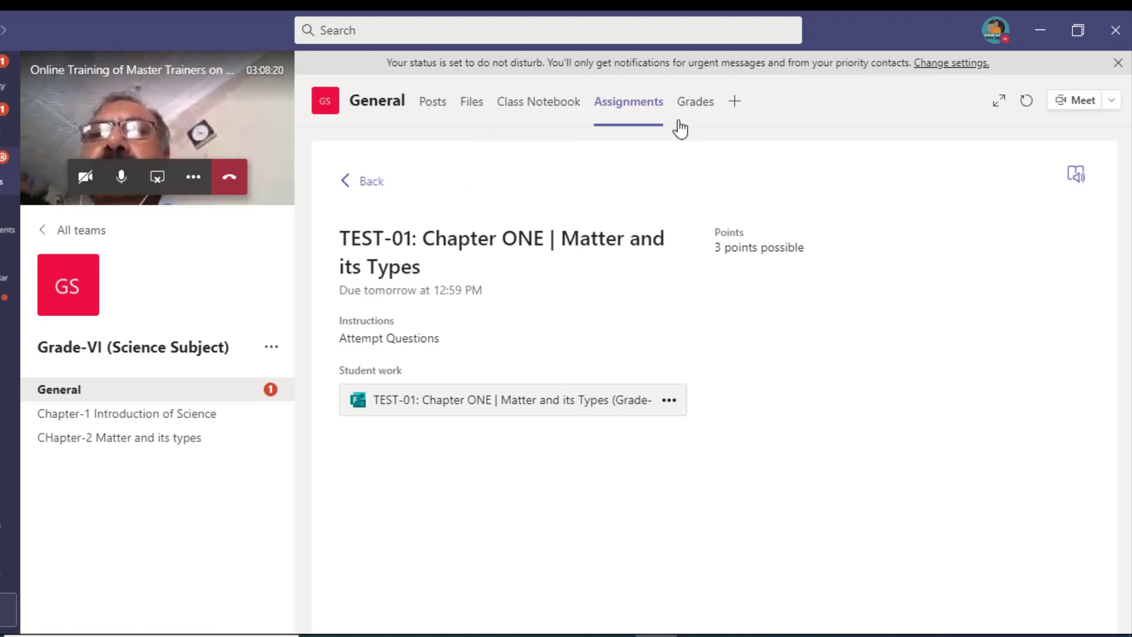
click(371, 180)
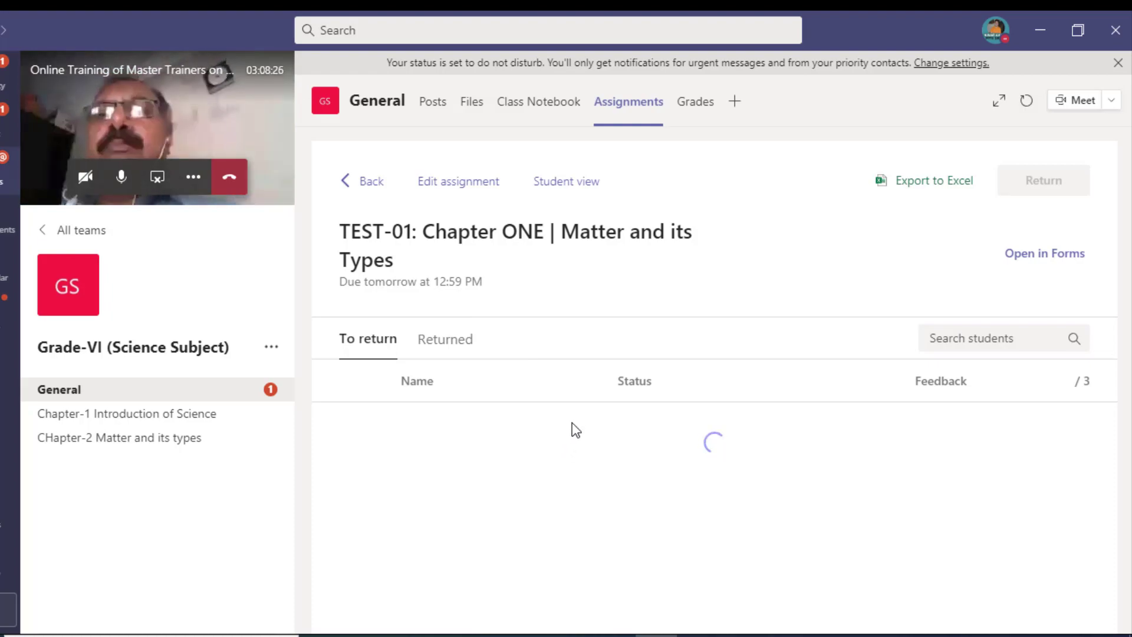
click(707, 117)
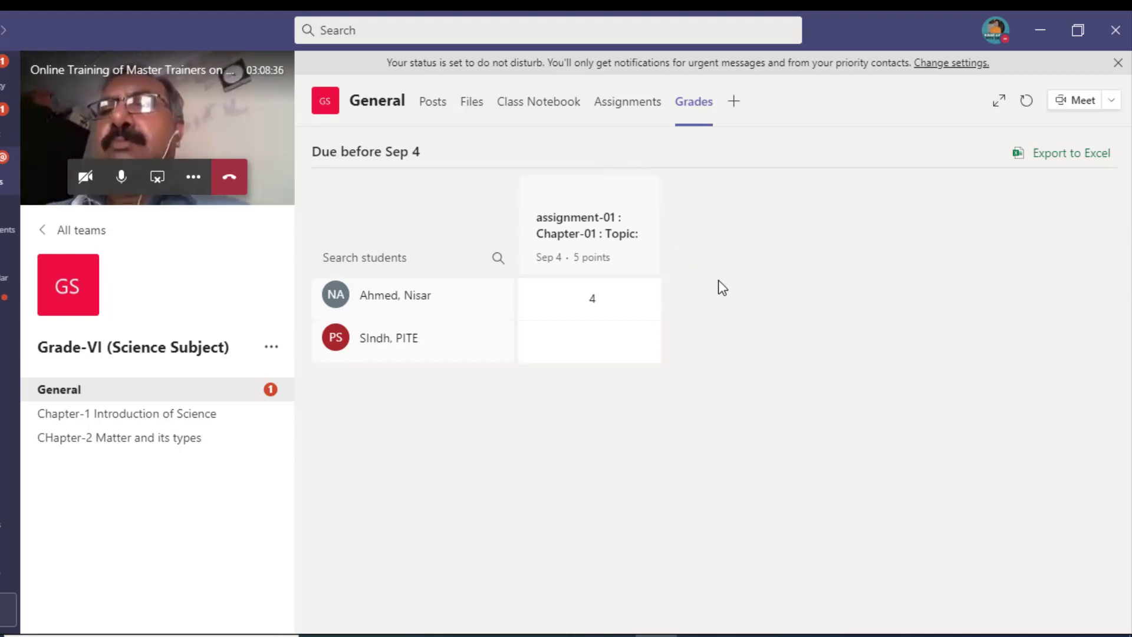
click(613, 104)
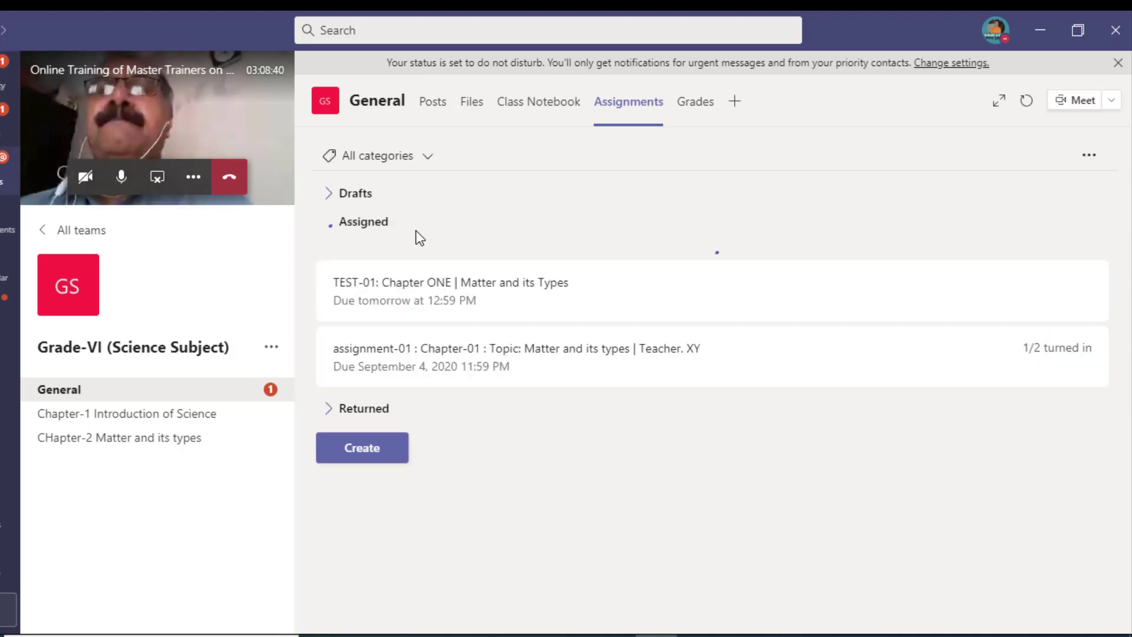
click(454, 294)
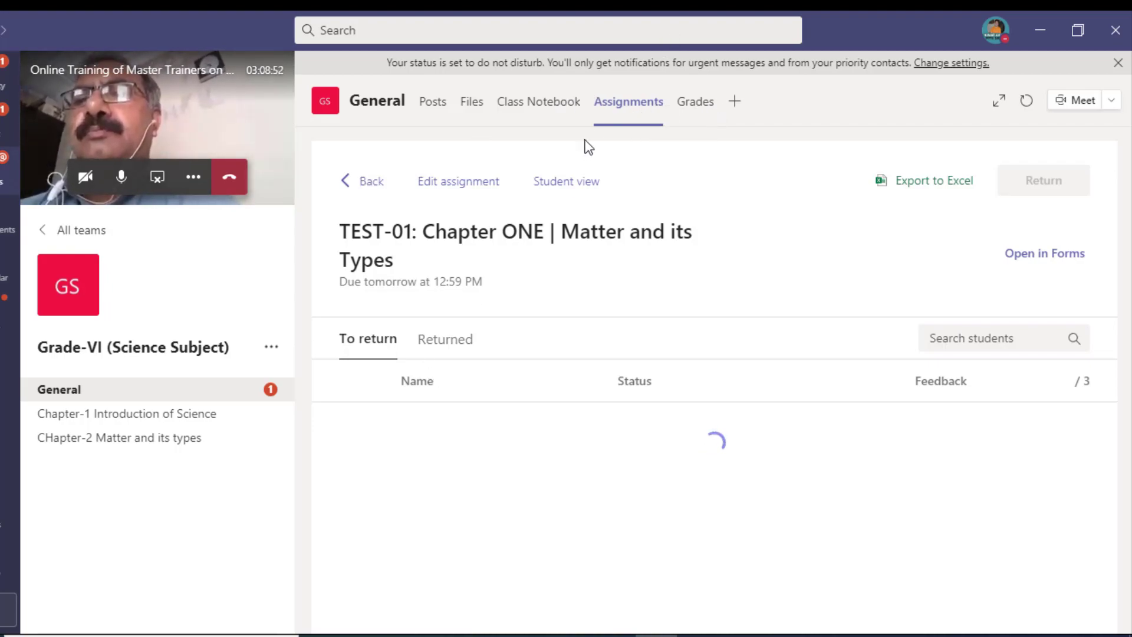
click(372, 183)
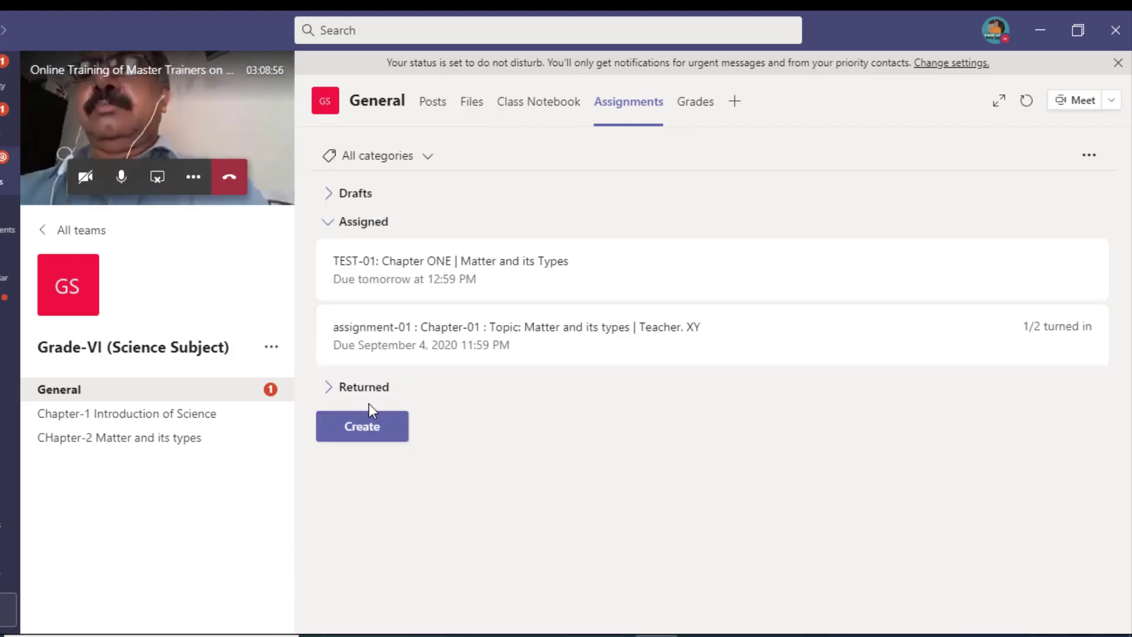
Step: Start a new Quiz assignment from Create and choose to make a brand-new Forms quiz
click(368, 426)
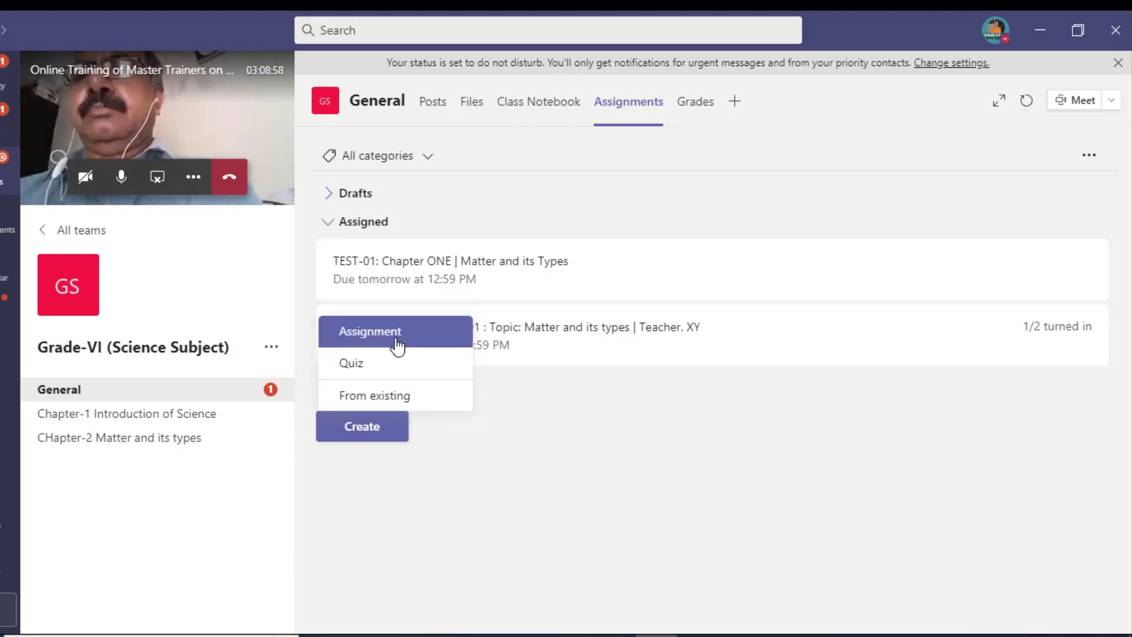
click(398, 364)
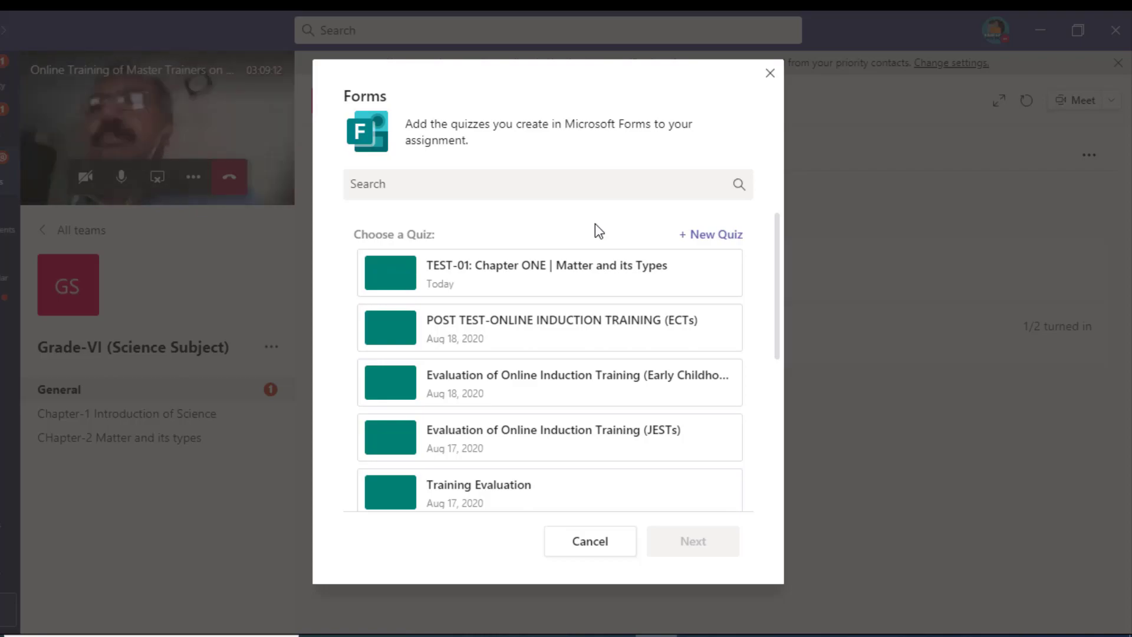
click(702, 235)
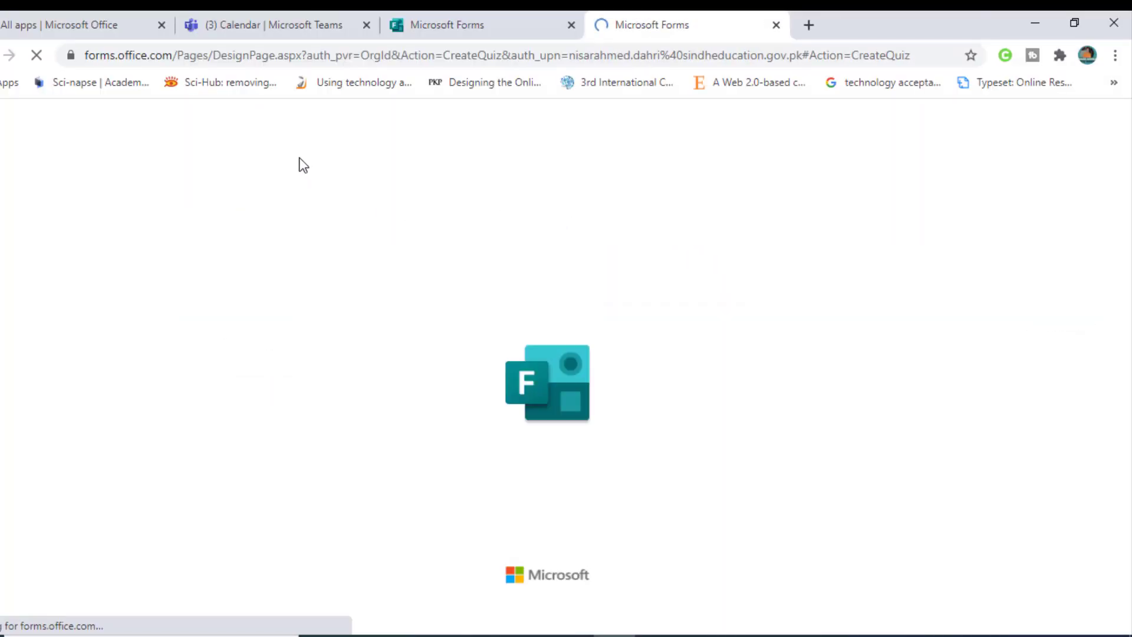
Step: Replace the 'Untitled quiz' title with 'CLLASS TEST'
click(354, 321)
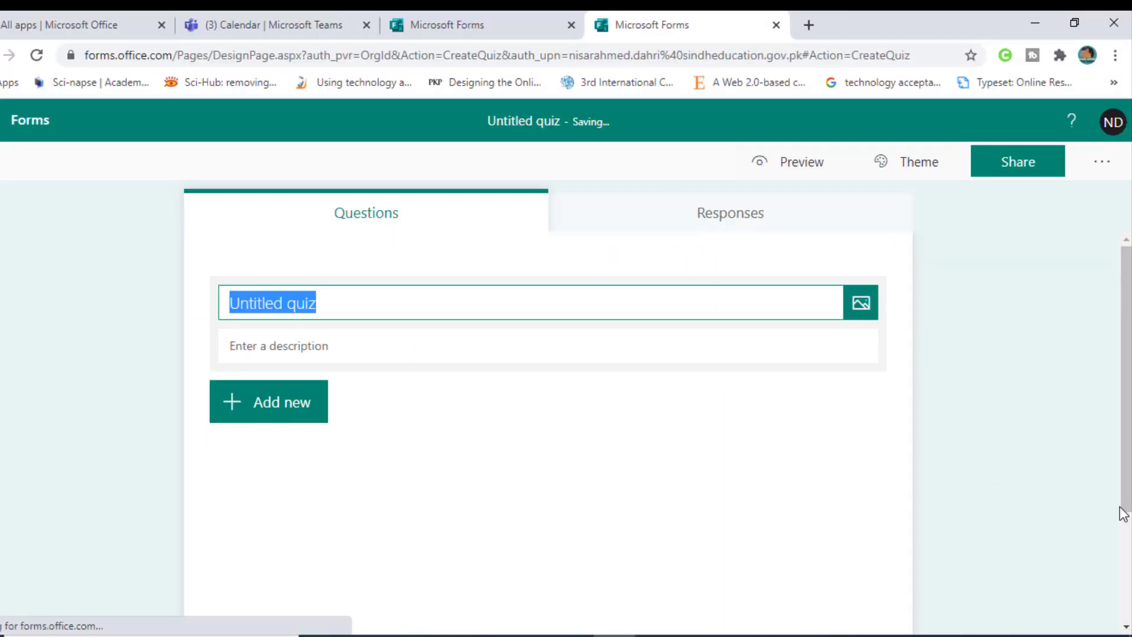
key(BackSpace)
text(QU)
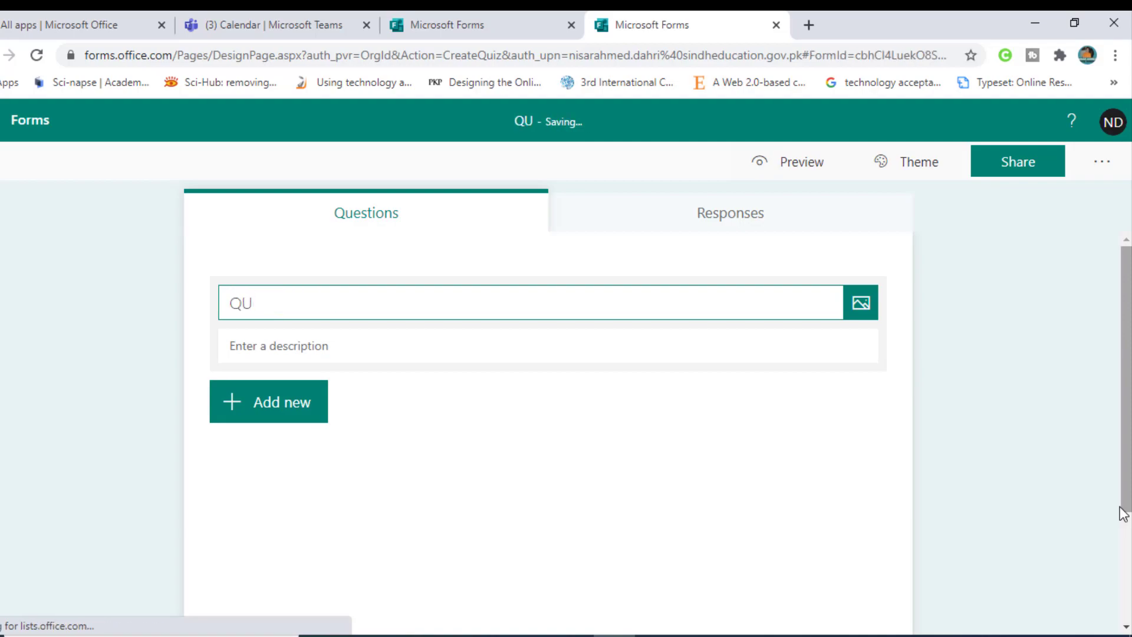
text(IZ PAER)
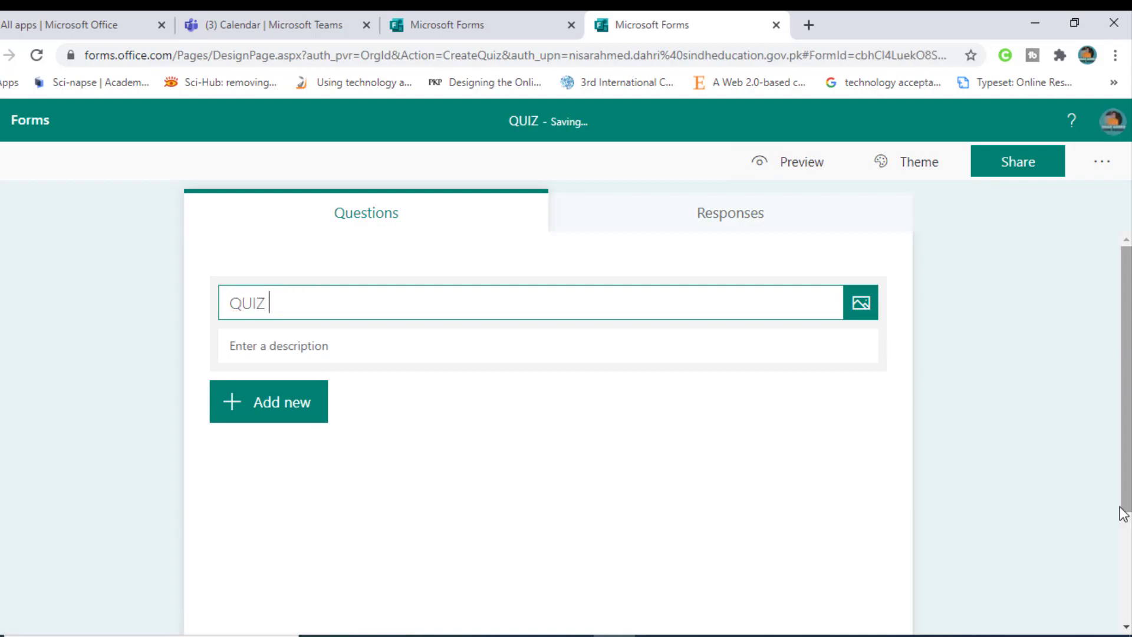
key(BackSpace)
key(BackSpace)
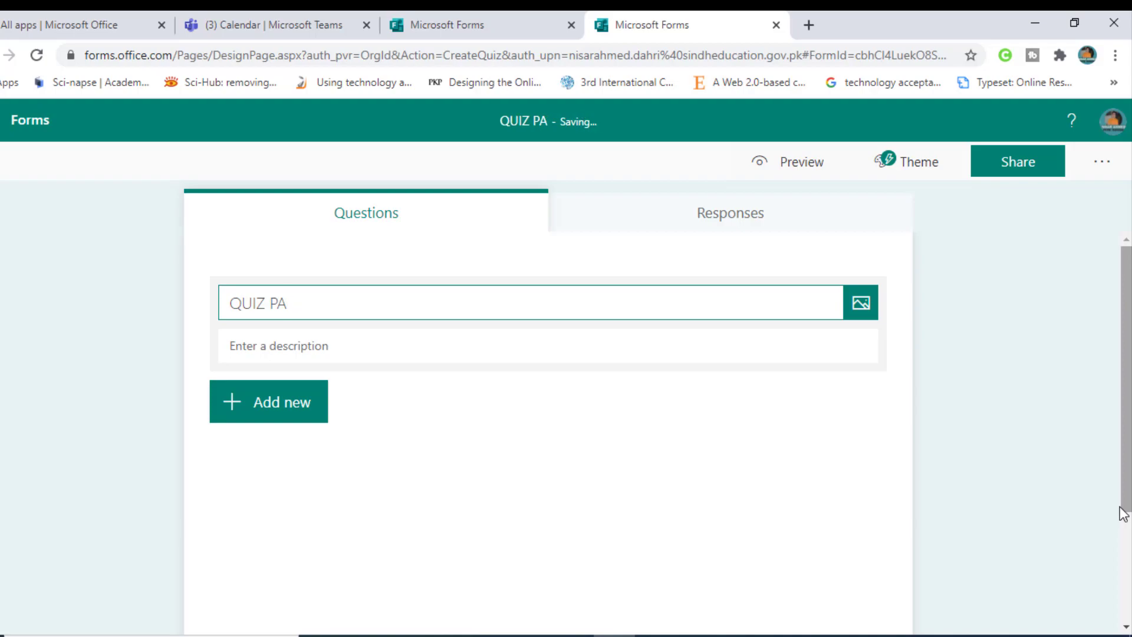
text(PER)
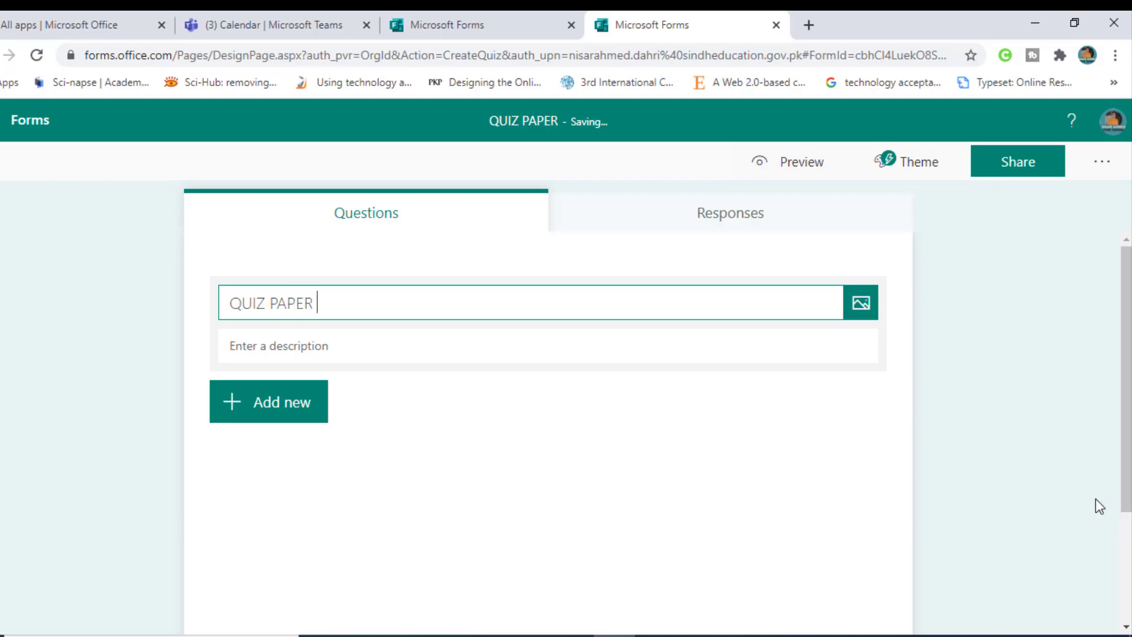
key(BackSpace)
key(BackSpace)
key(BackSpace)
key(BackSpace)
key(BackSpace)
key(BackSpace)
key(BackSpace)
key(BackSpace)
key(BackSpace)
key(BackSpace)
text(TS)
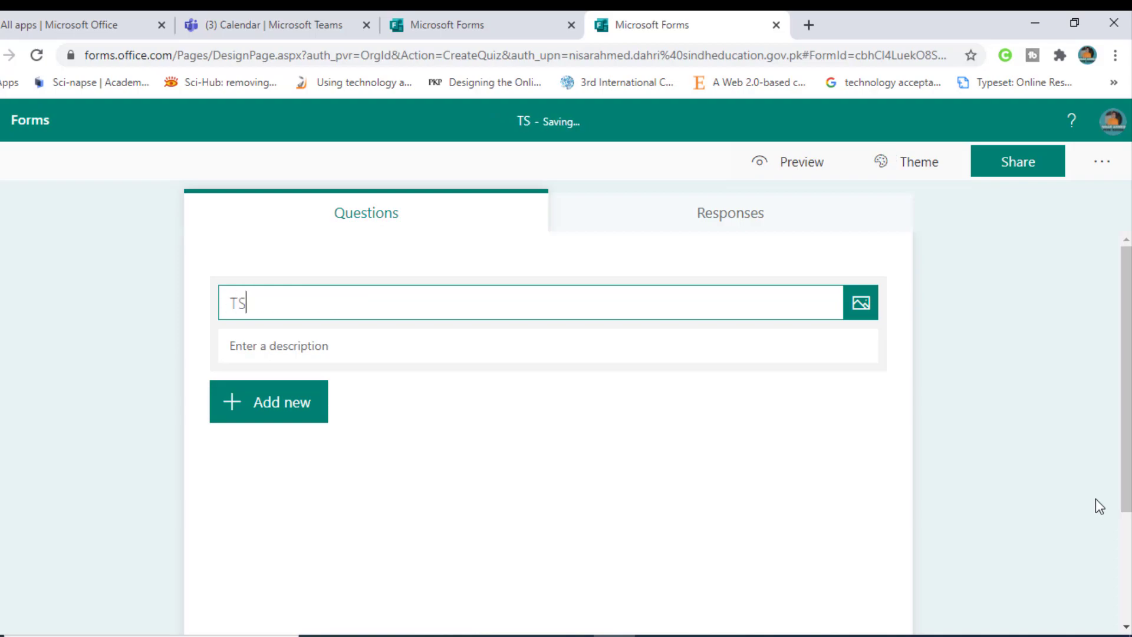
key(BackSpace)
key(BackSpace)
text(CLLASS TEST)
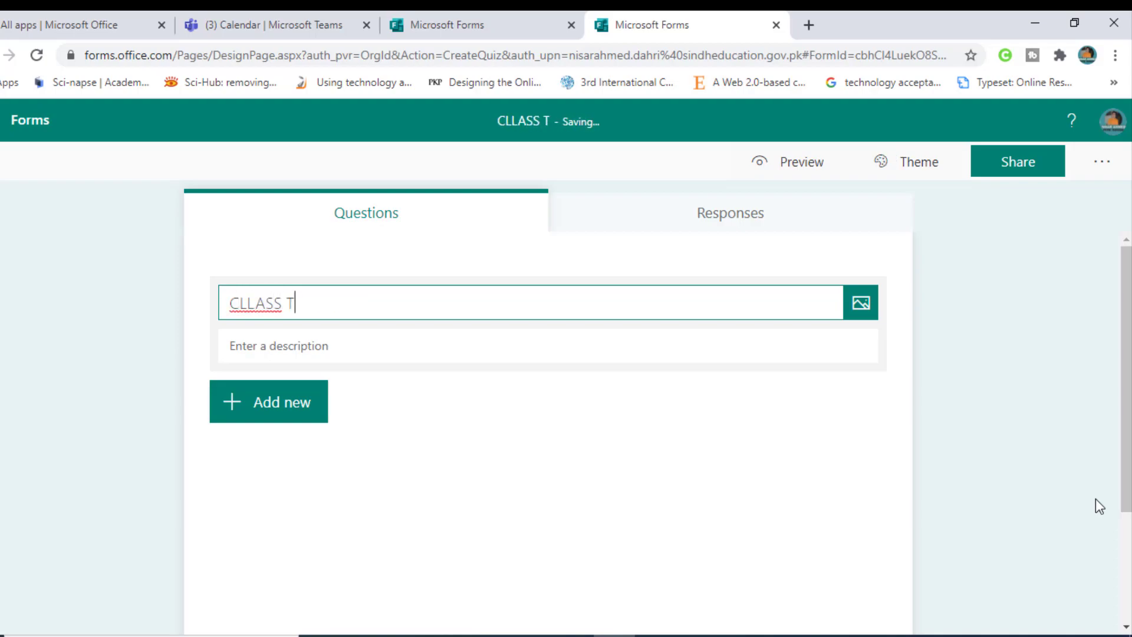
click(299, 340)
click(279, 402)
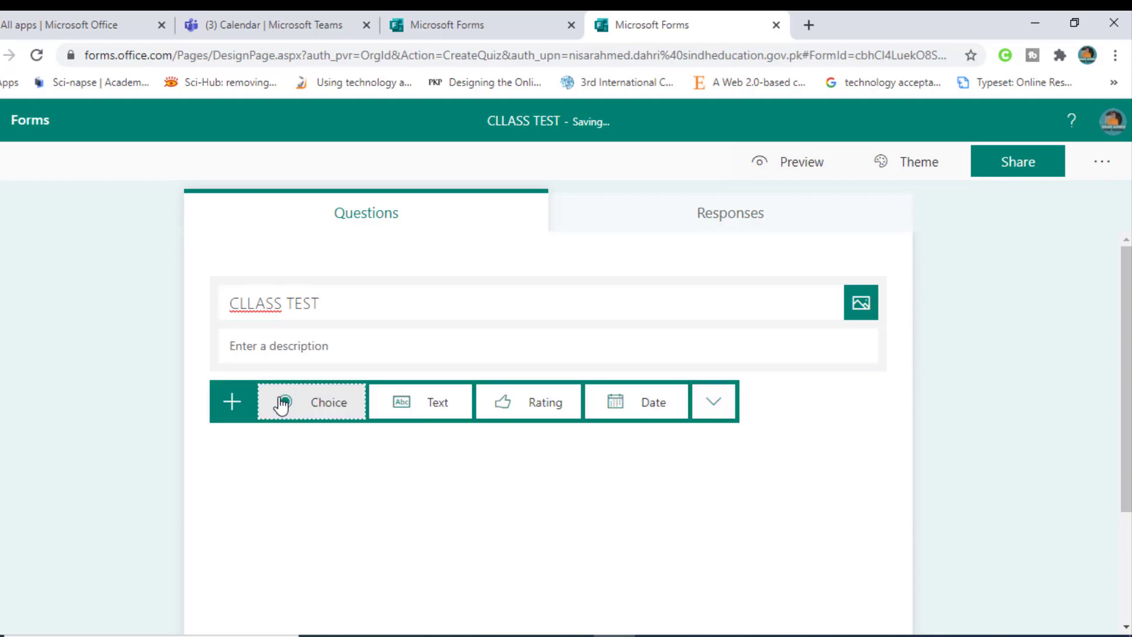
Step: Add text question 1, 'Define Mattar?', worth 2 points
click(420, 407)
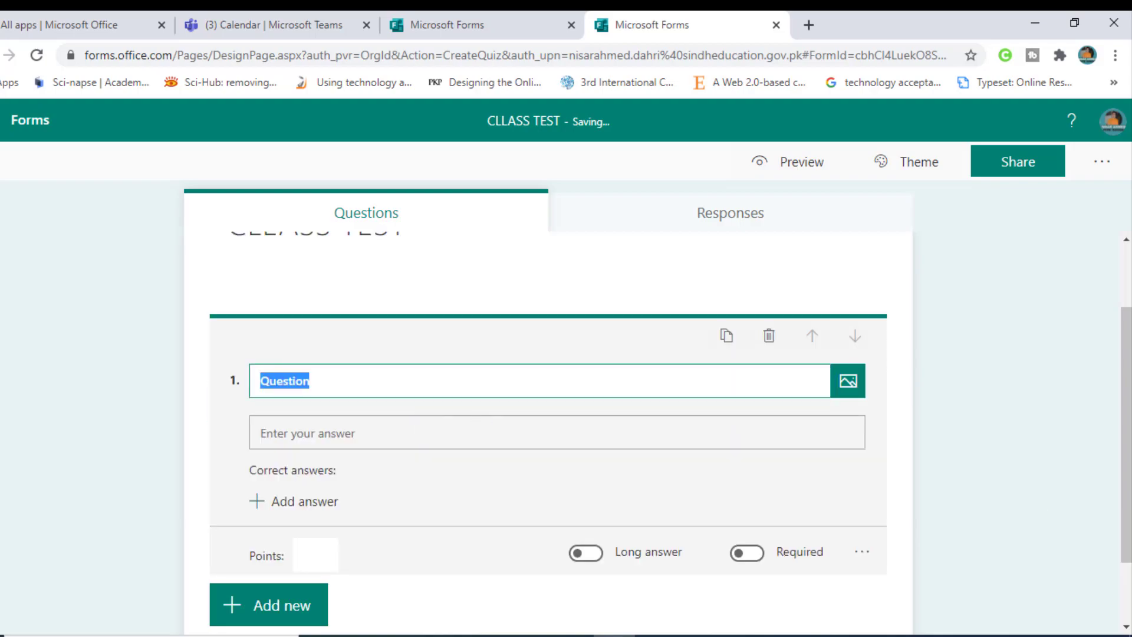
key(BackSpace)
text(Defi)
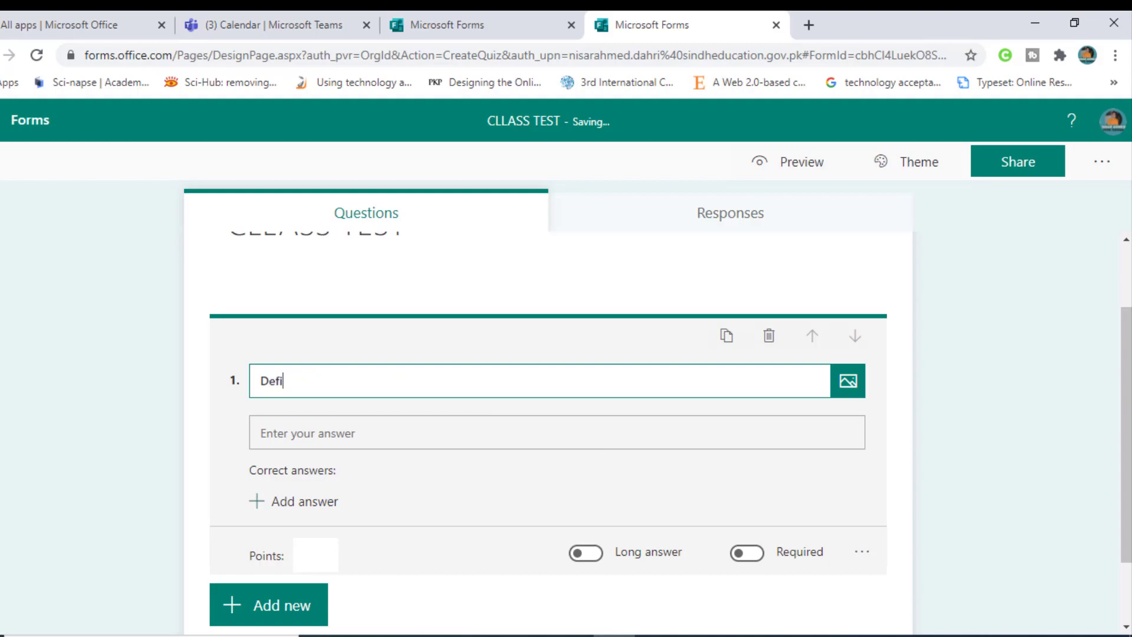
text(ne)
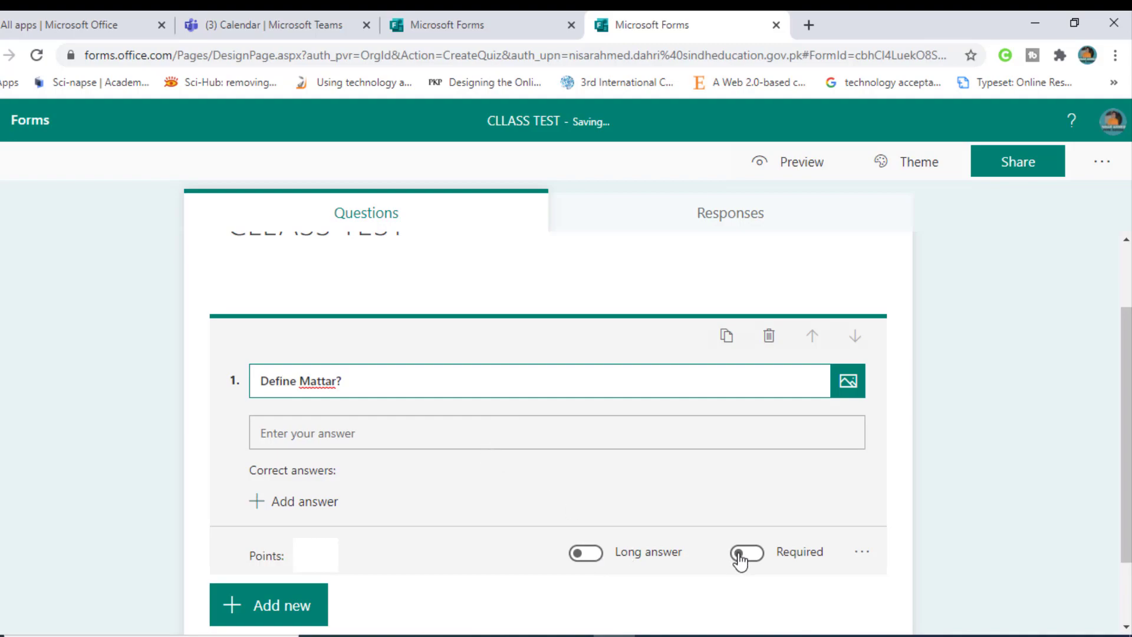
click(340, 433)
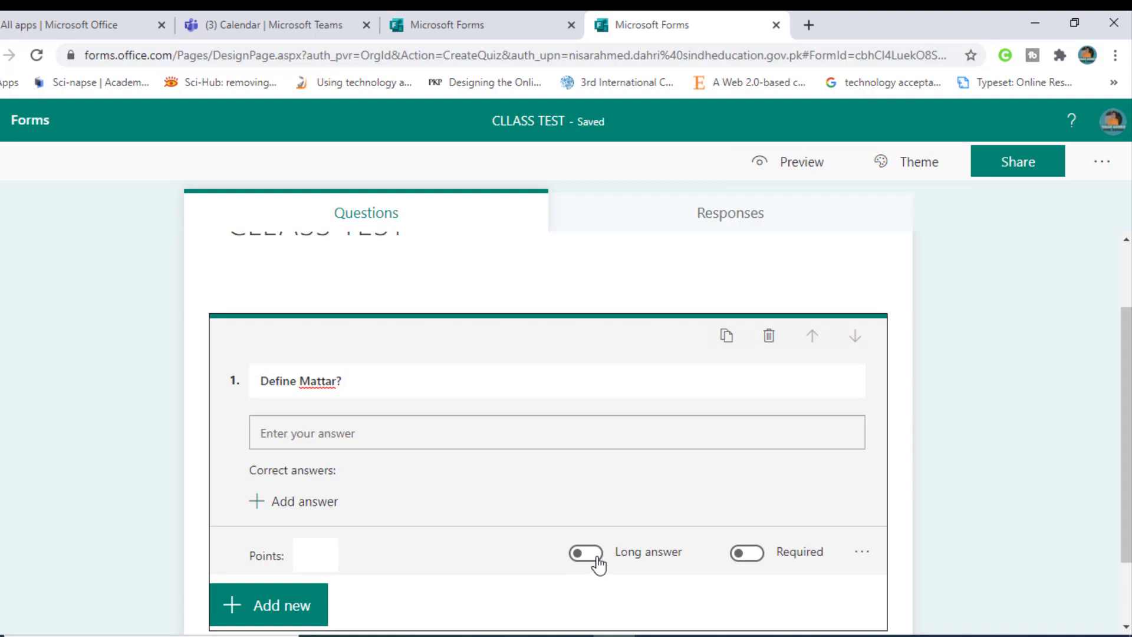
click(318, 388)
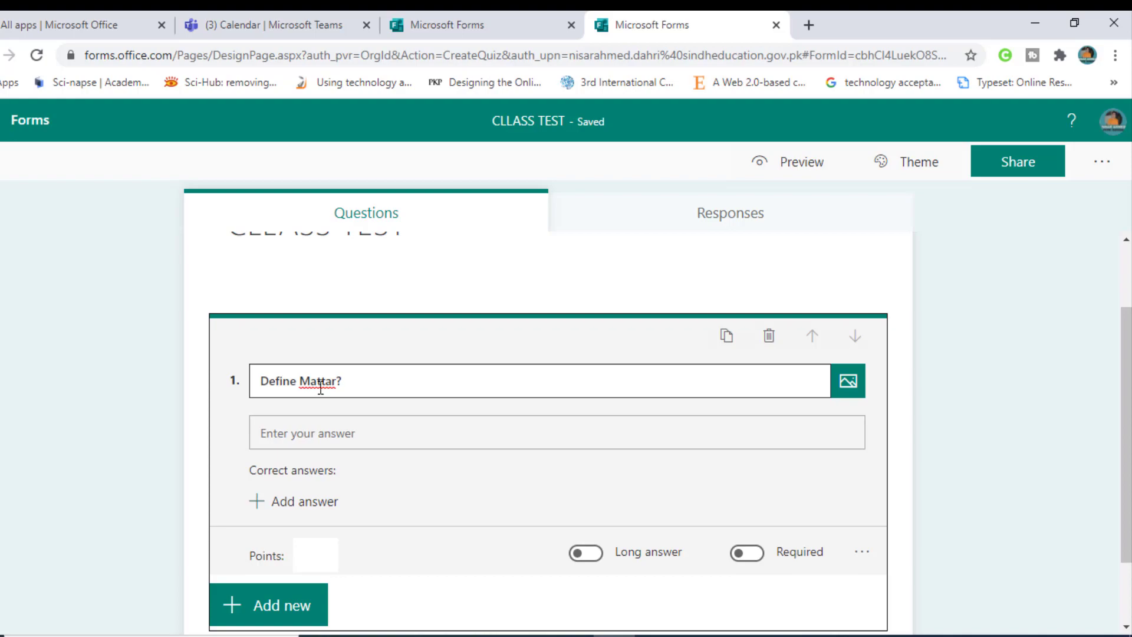
click(306, 552)
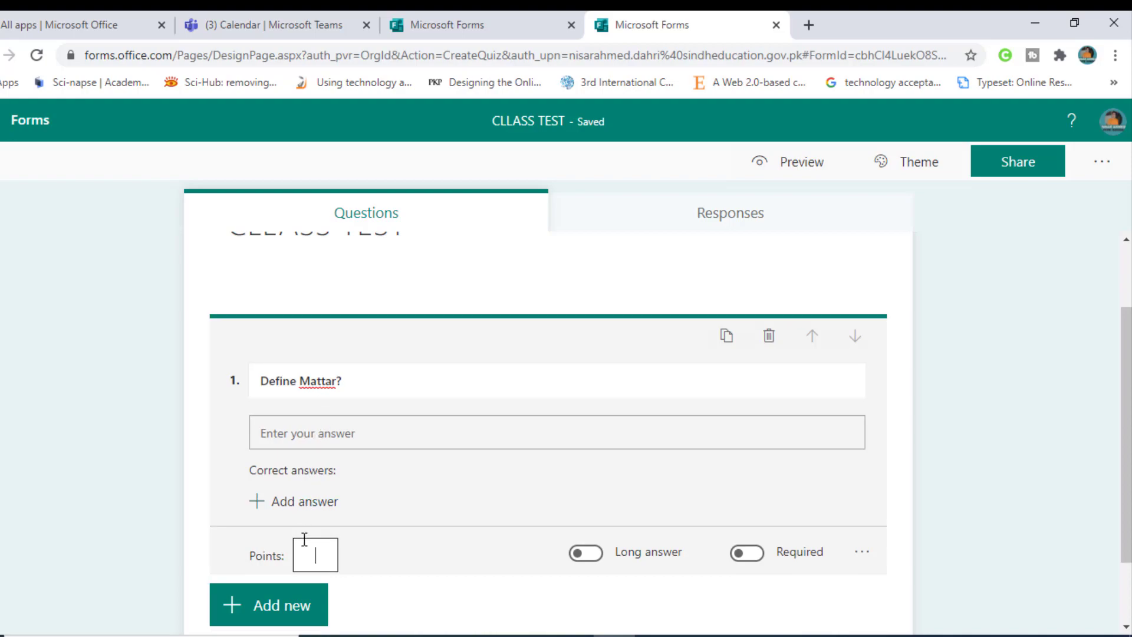
text(2)
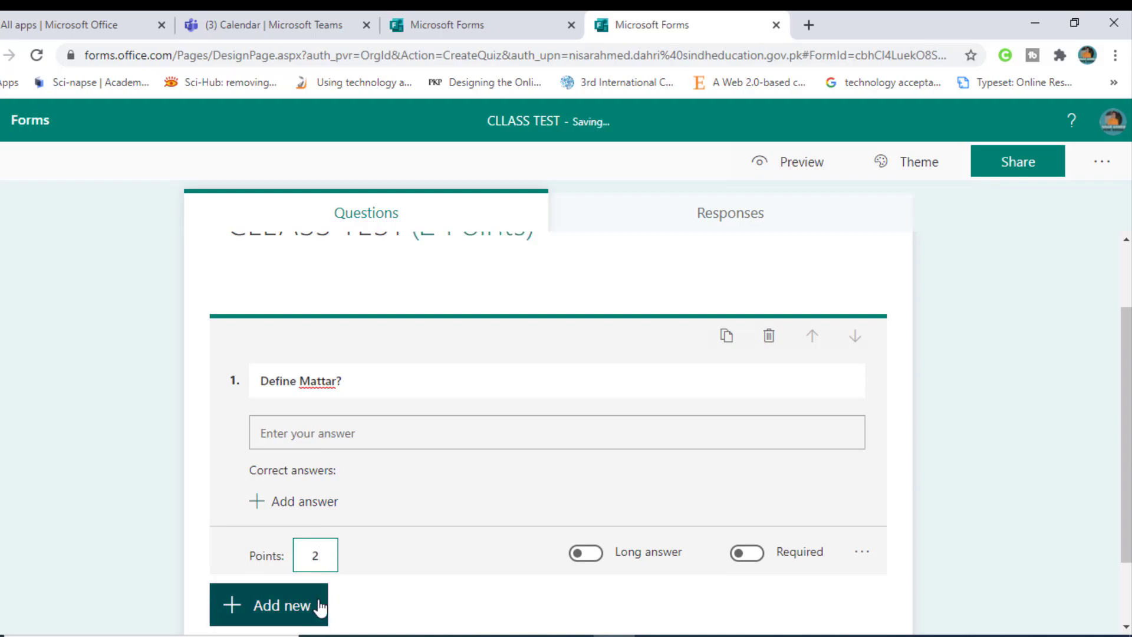
Step: Add text question 2, 'Enlist types of Matter'
click(287, 605)
click(392, 604)
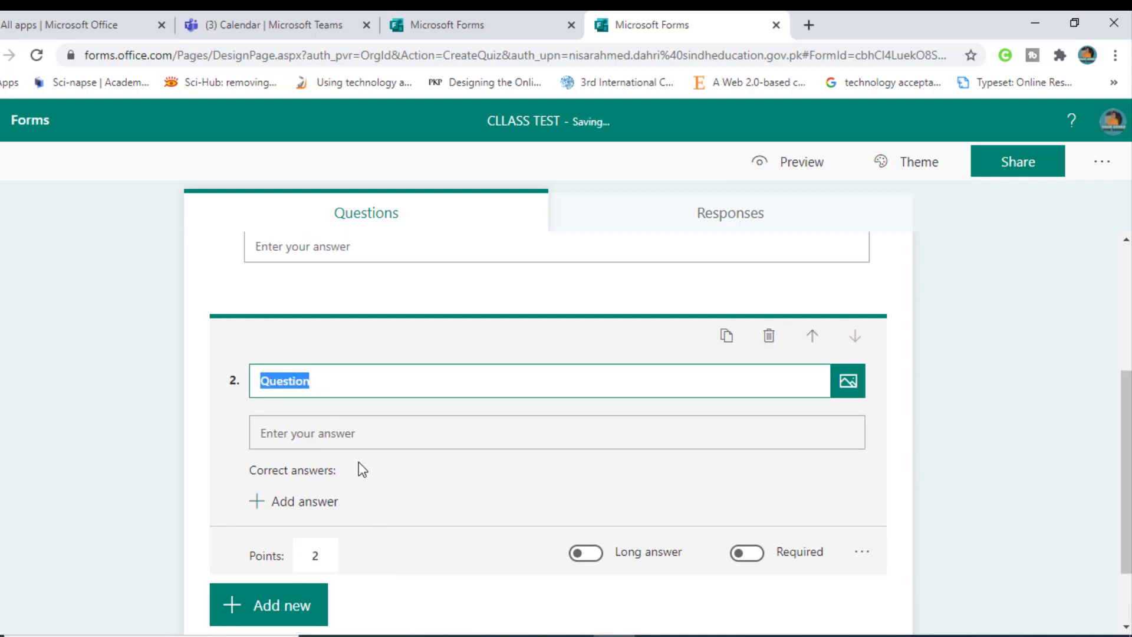
key(BackSpace)
text(De)
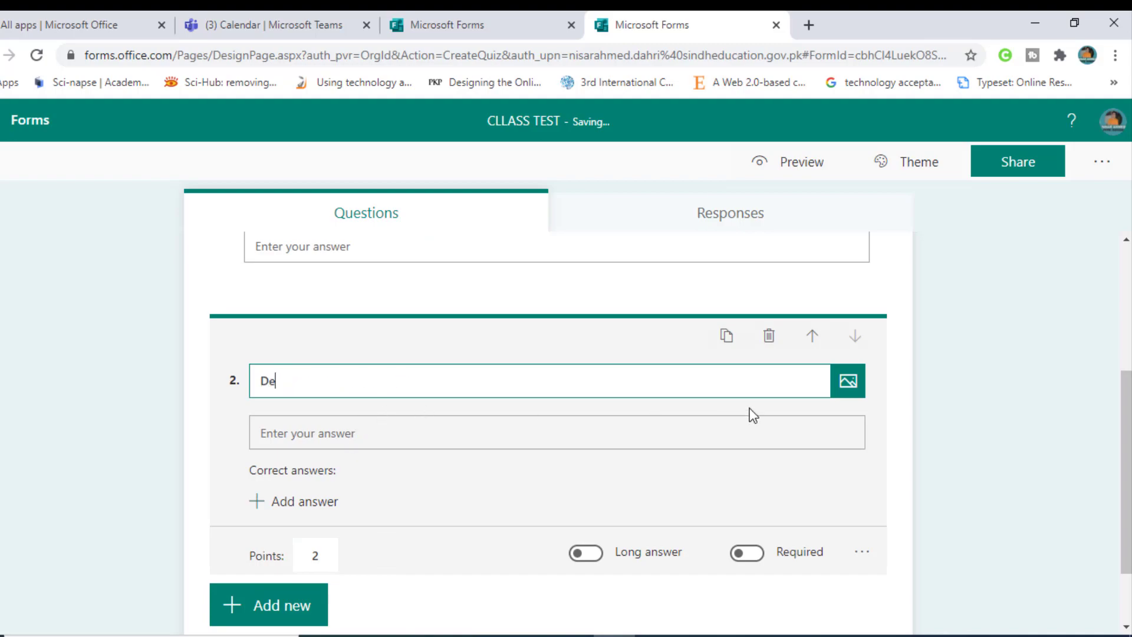
text(fine)
key(BackSpace)
key(BackSpace)
key(BackSpace)
key(BackSpace)
key(BackSpace)
key(BackSpace)
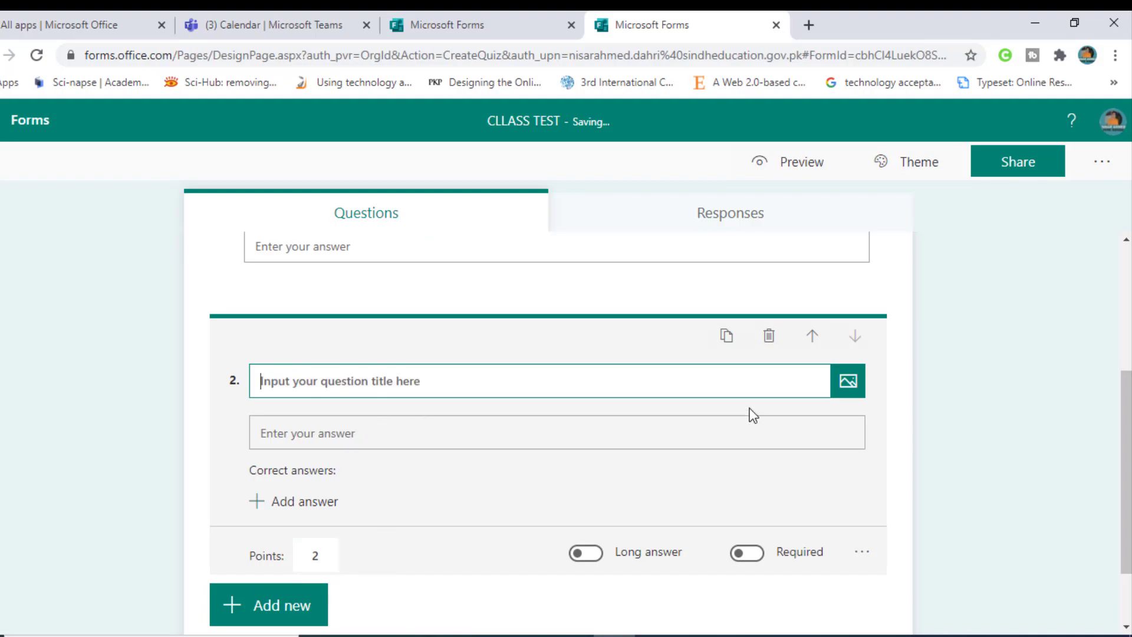
text(Enlist types of Matter)
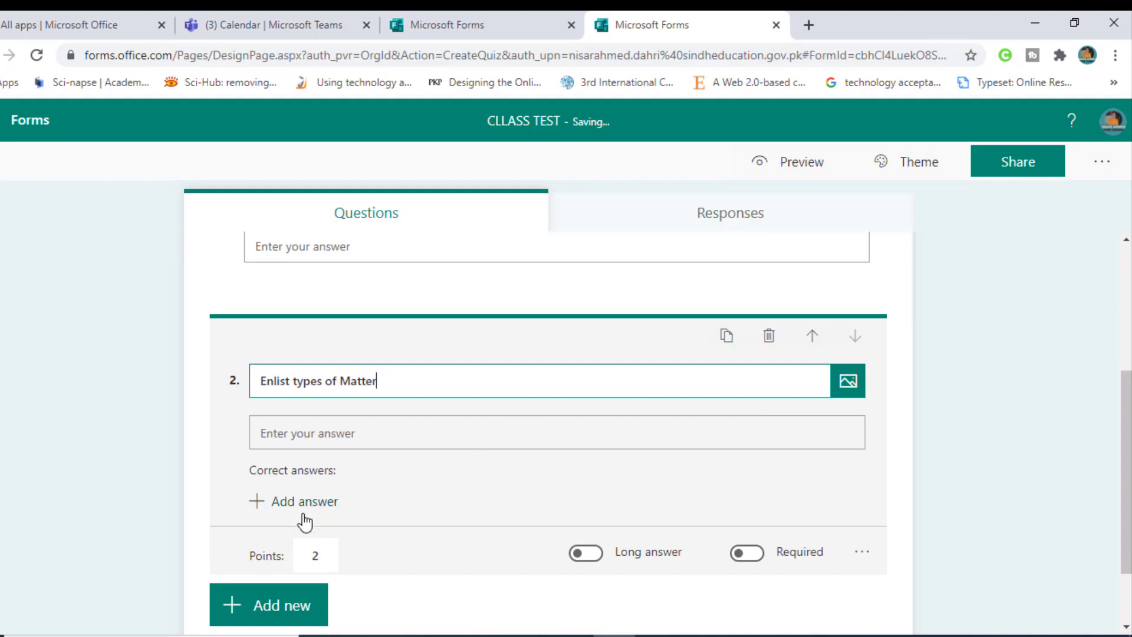
key(BackSpace)
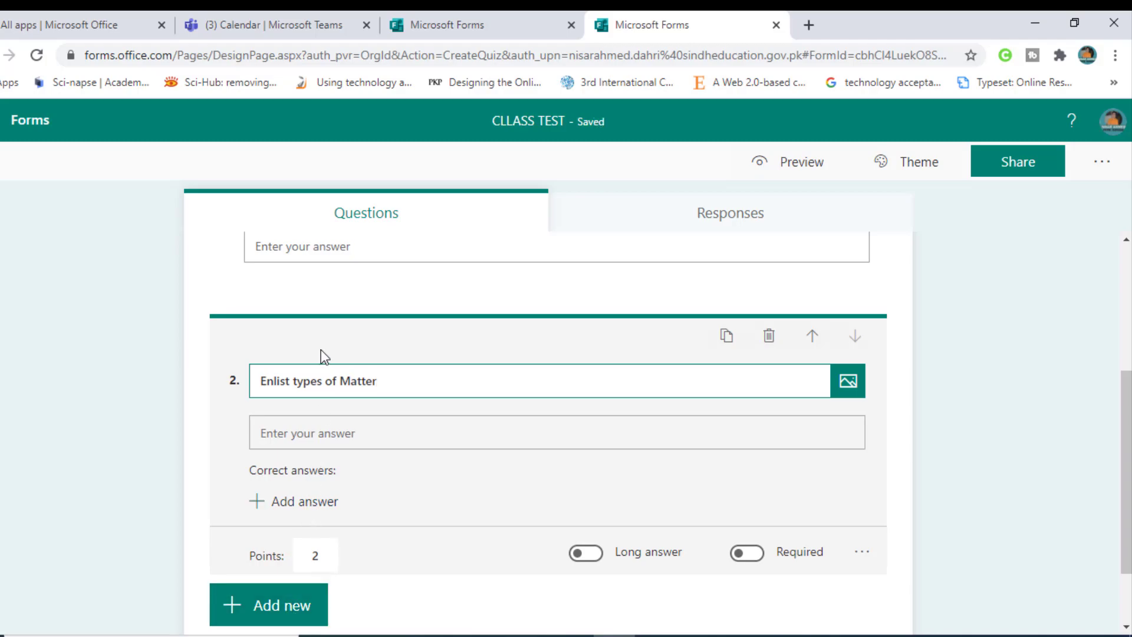
scroll(311, 387, up, 4)
scroll(310, 430, down, 1)
scroll(315, 446, down, 4)
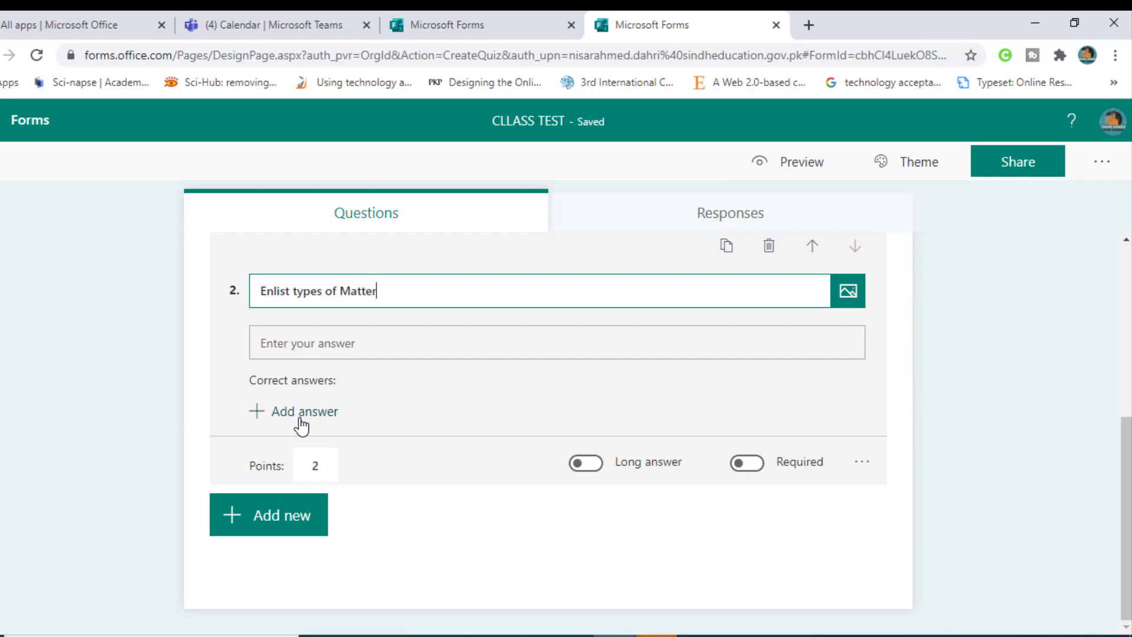
click(292, 527)
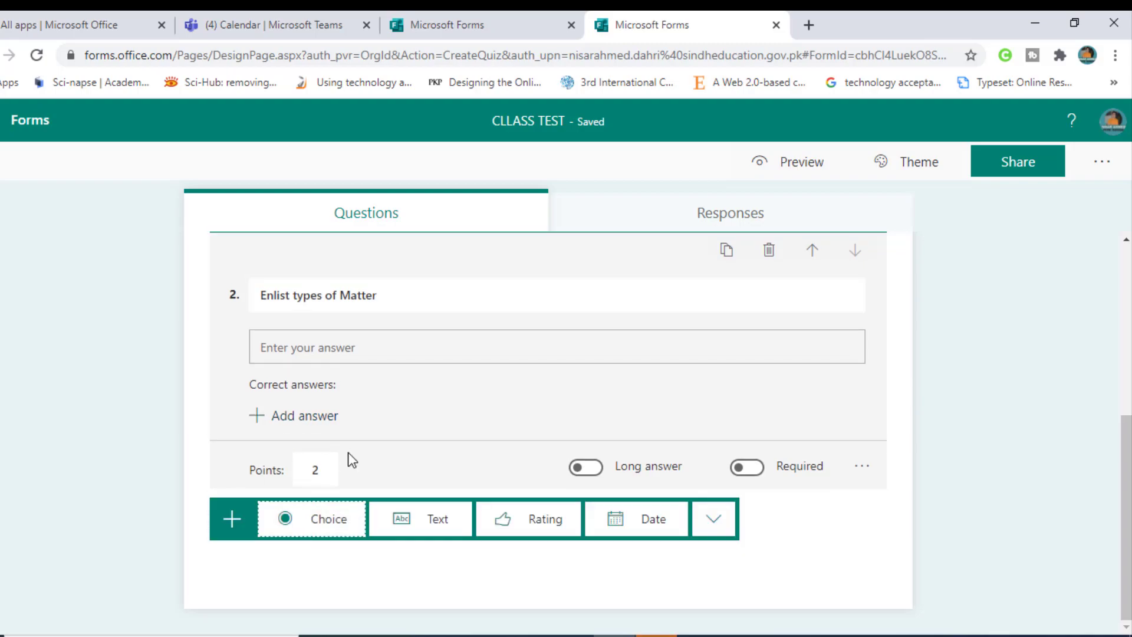
Step: Word text question 3 as 'Explain mattar and its type with real life examples?'
click(426, 522)
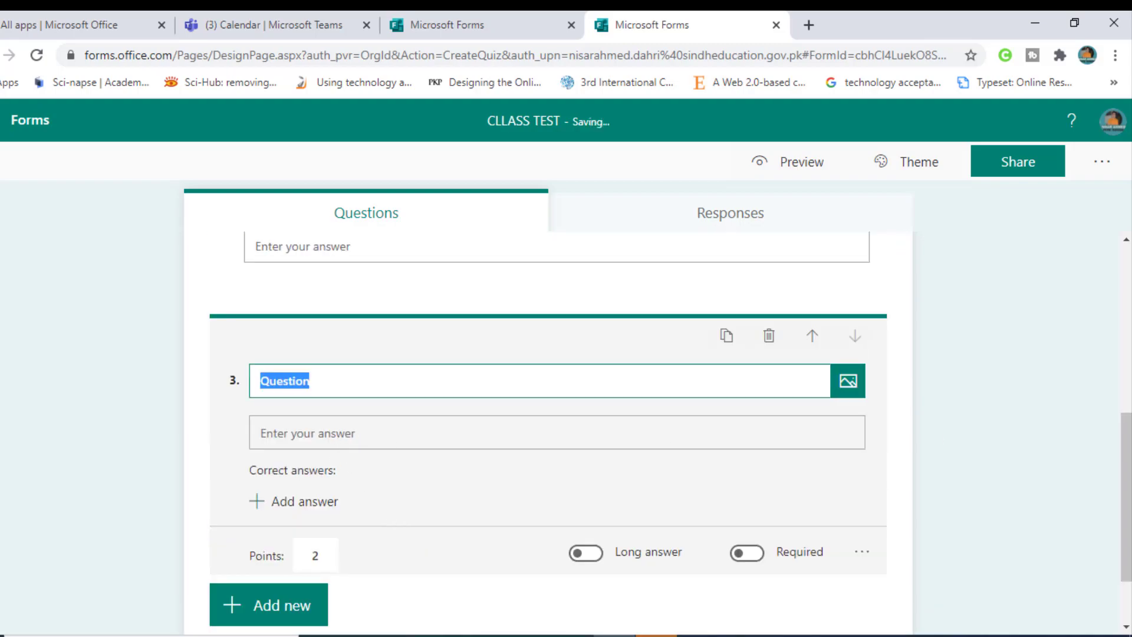
key(BackSpace)
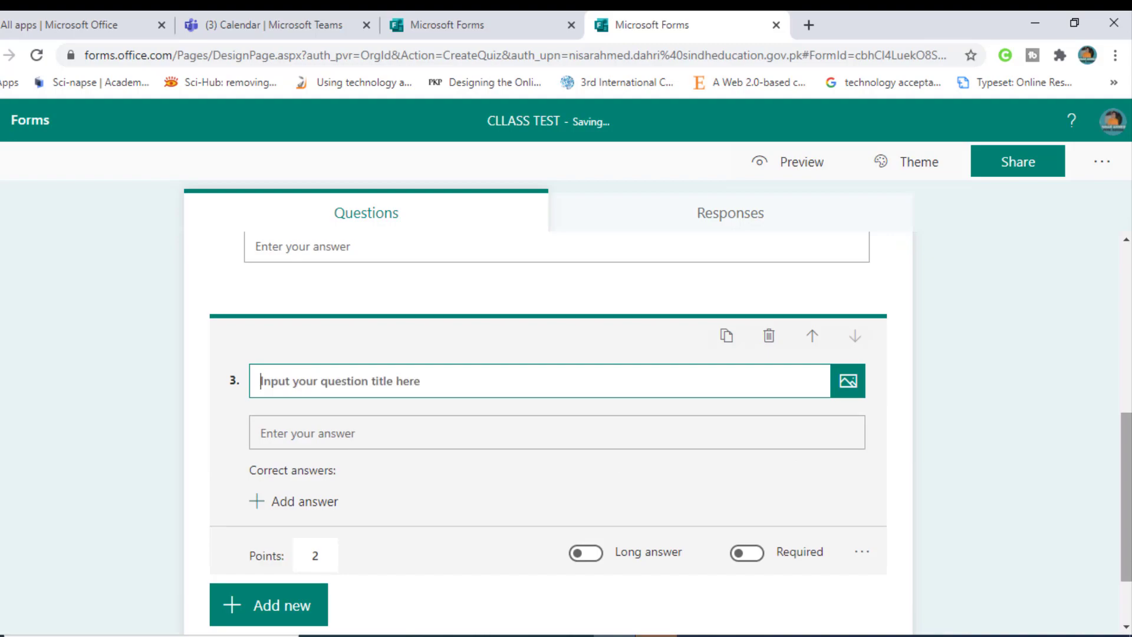
text(Write)
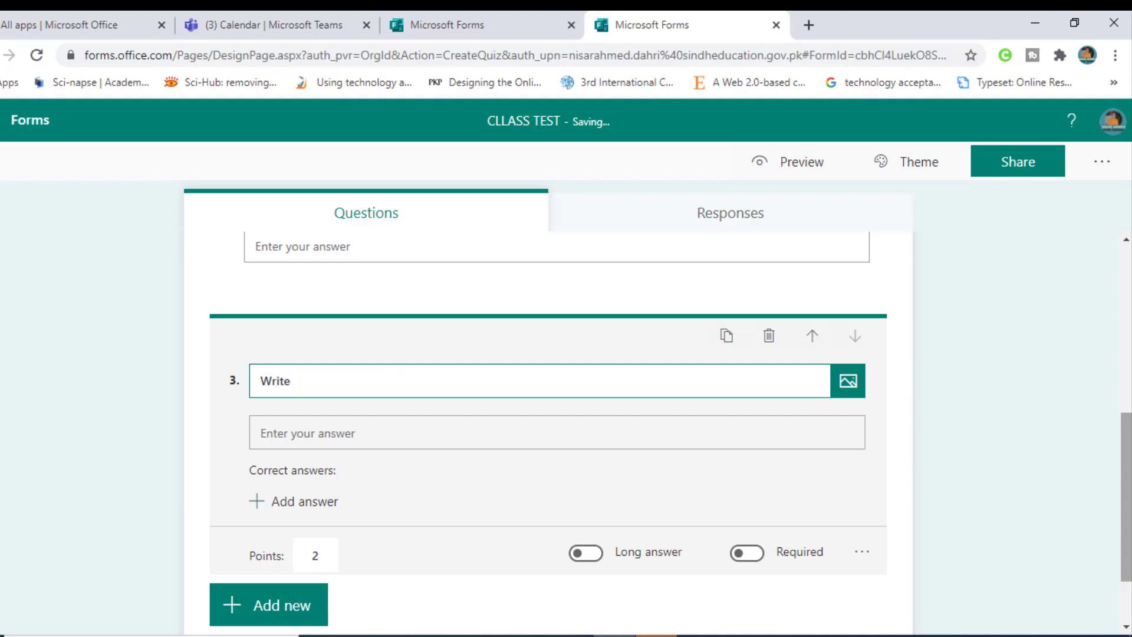
key(BackSpace)
key(BackSpace)
key(BackSpace)
key(BackSpace)
key(BackSpace)
key(BackSpace)
text(Expla)
text(mattar and its )
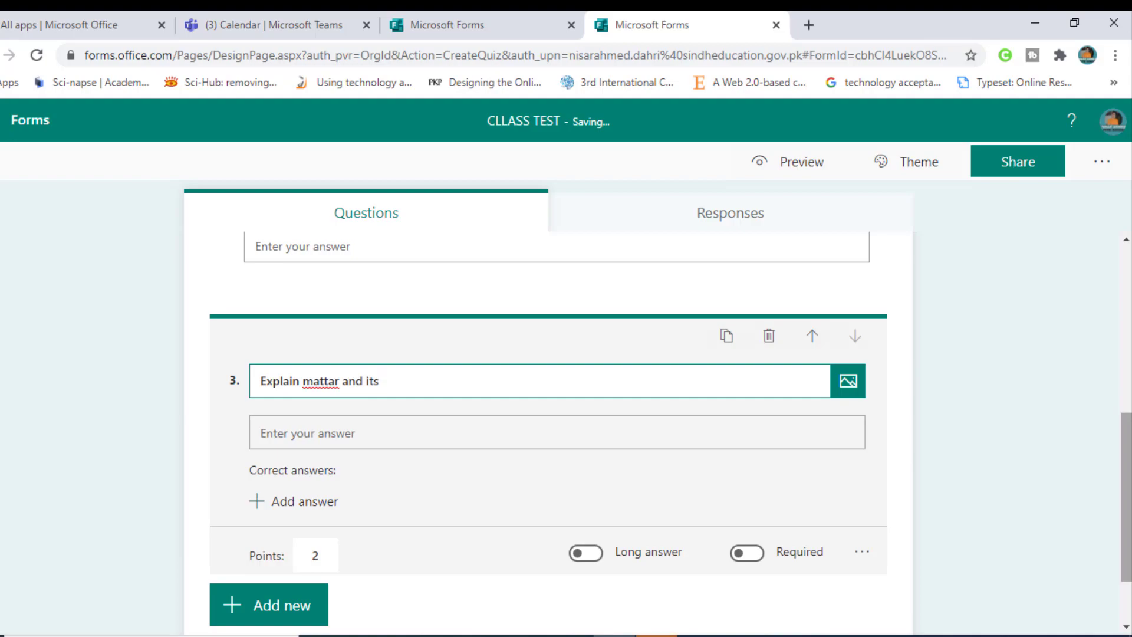
text(type with real life exp)
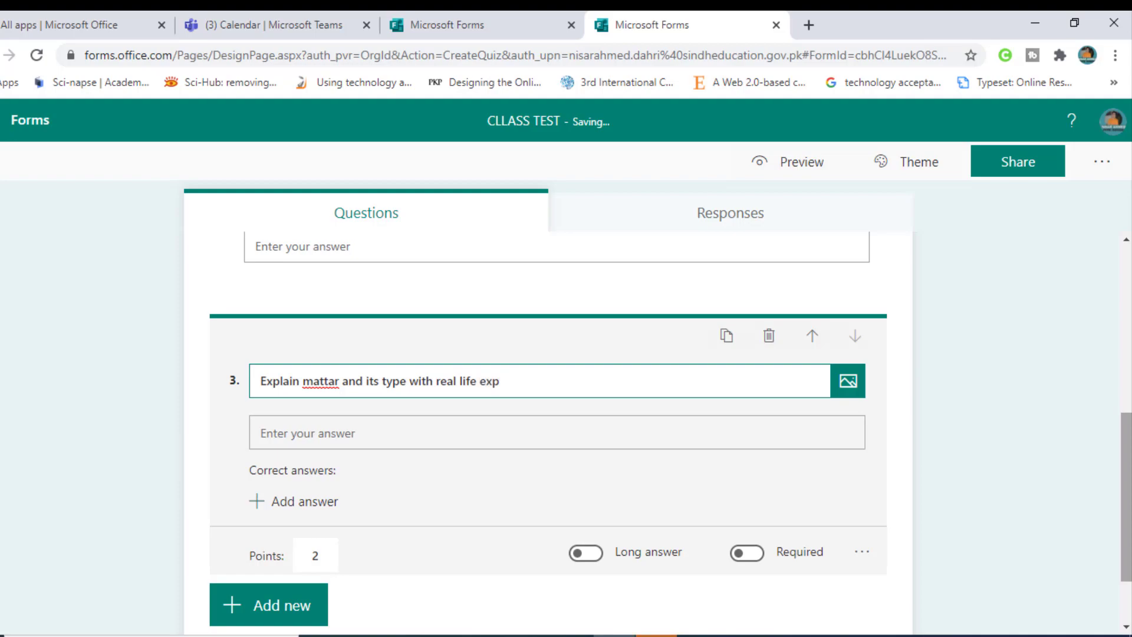
text(a)
key(BackSpace)
key(BackSpace)
text(a)
Step: Make question 3 a long-answer question worth 5 points
click(586, 553)
click(328, 555)
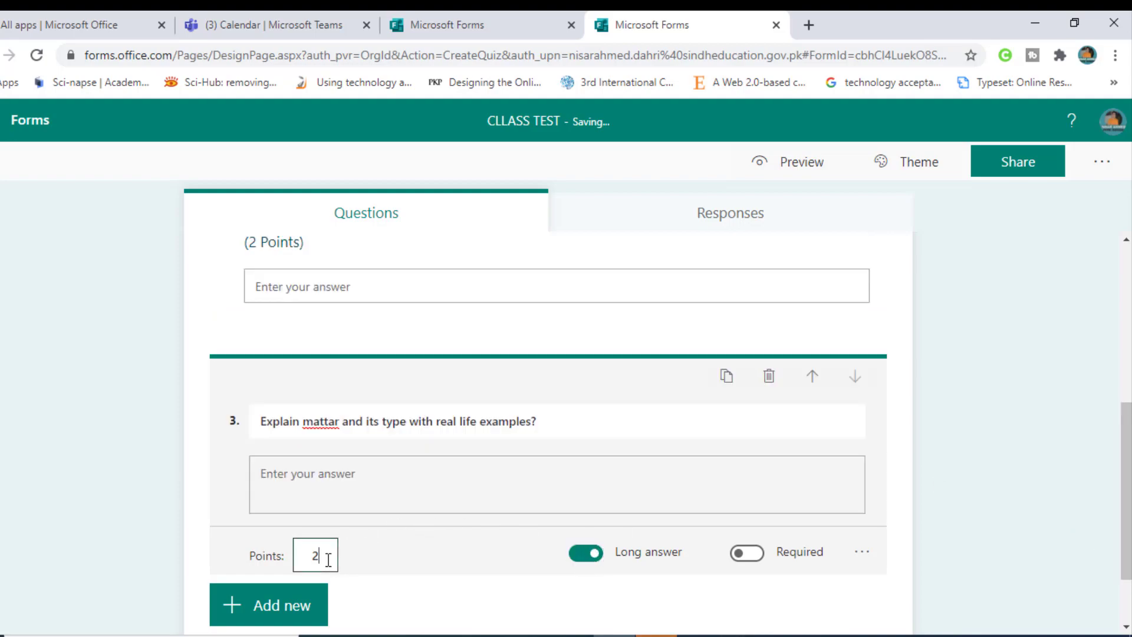
text(8)
key(BackSpace)
text(5)
scroll(369, 508, down, 2)
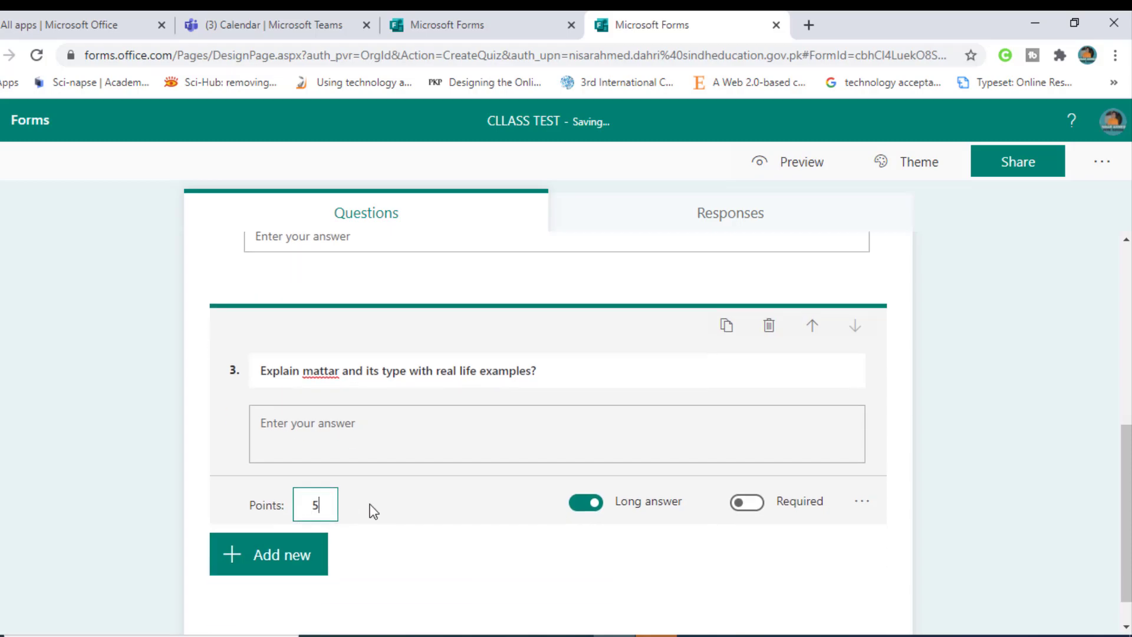
scroll(458, 372, up, 5)
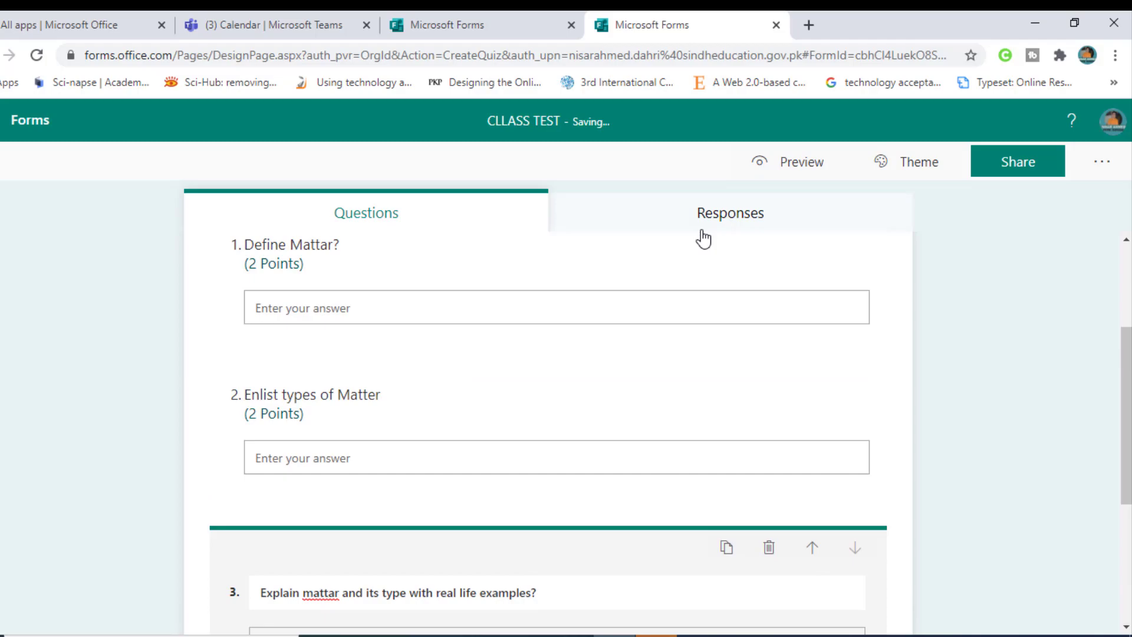
Step: Preview CLLASS TEST as a student, try each of the three answer boxes, then close its tab
click(784, 170)
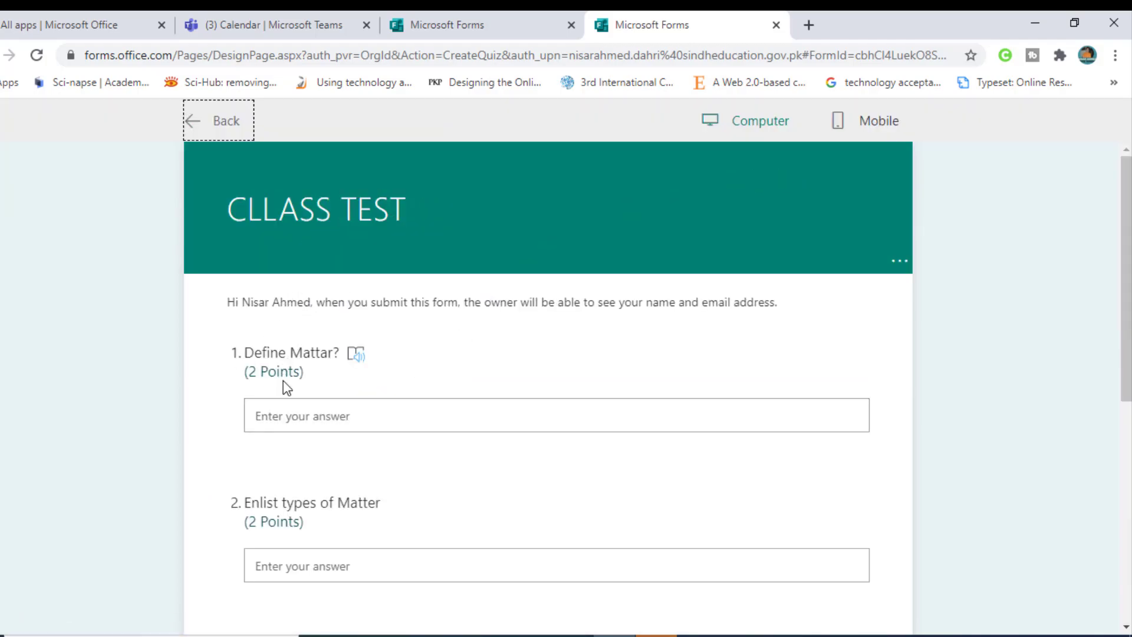
scroll(344, 383, down, 2)
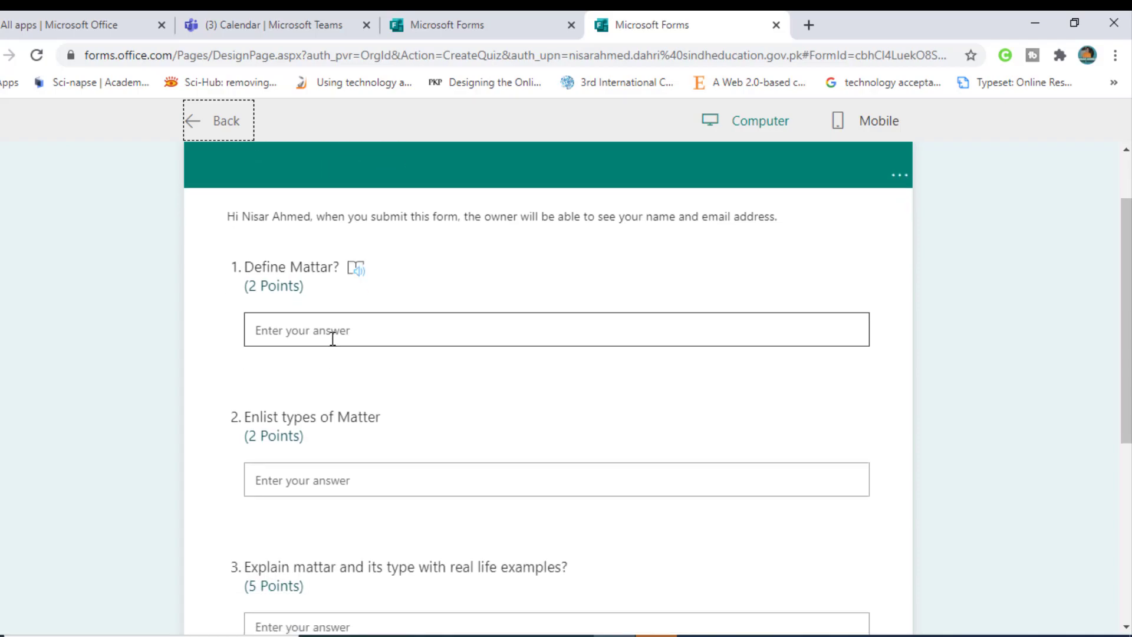
click(331, 337)
scroll(333, 336, down, 3)
click(335, 303)
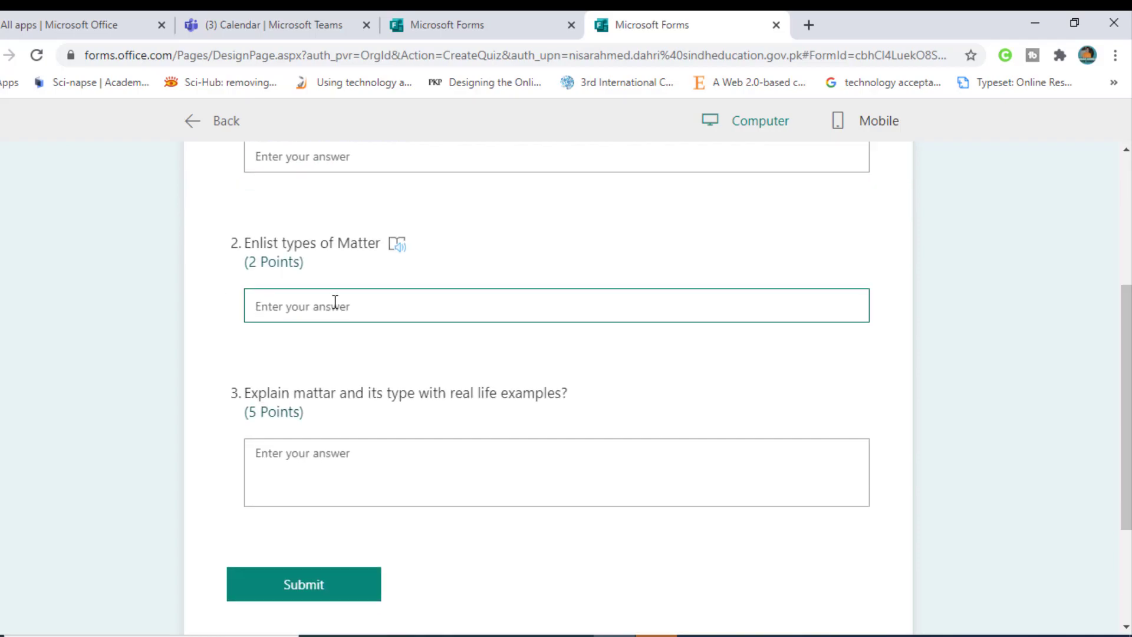
scroll(335, 303, down, 2)
click(335, 370)
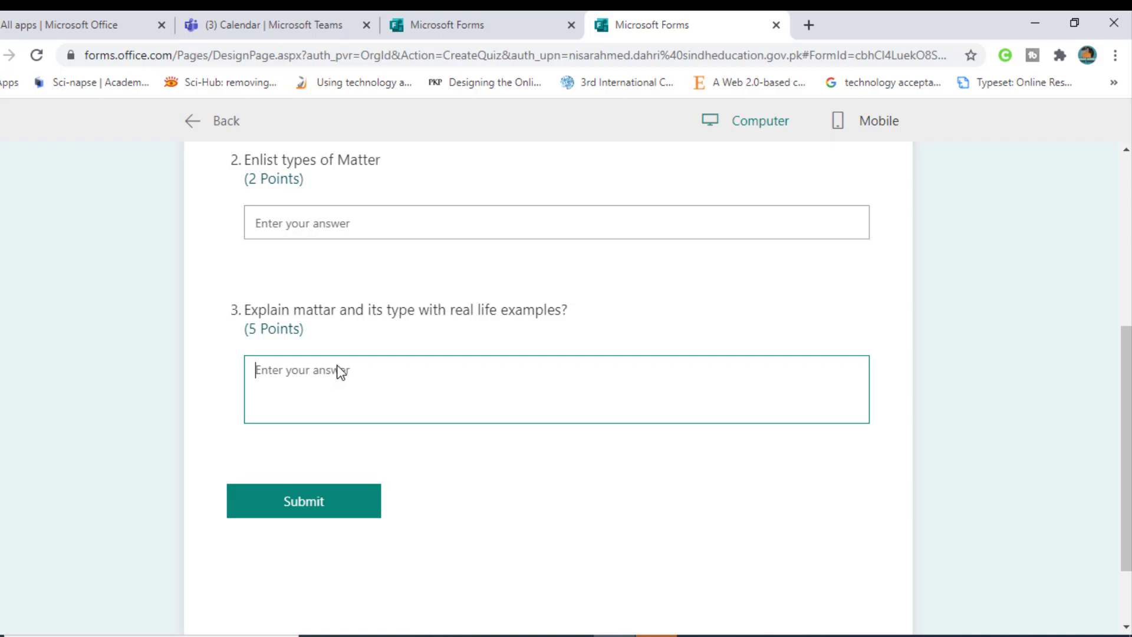
scroll(365, 300, up, 3)
scroll(365, 301, up, 3)
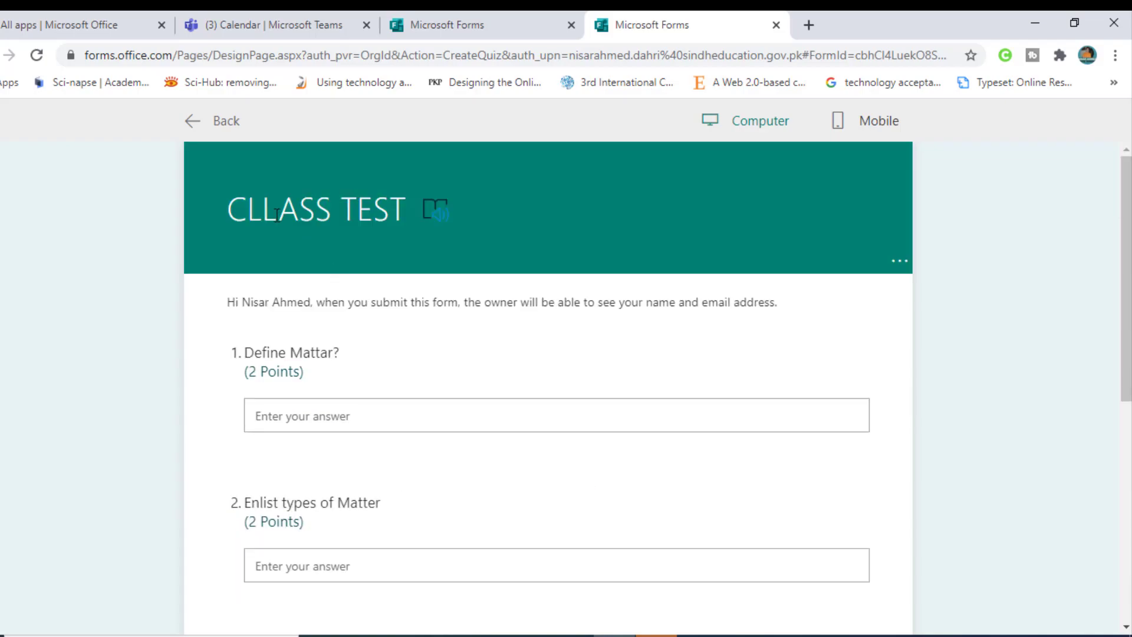
click(778, 25)
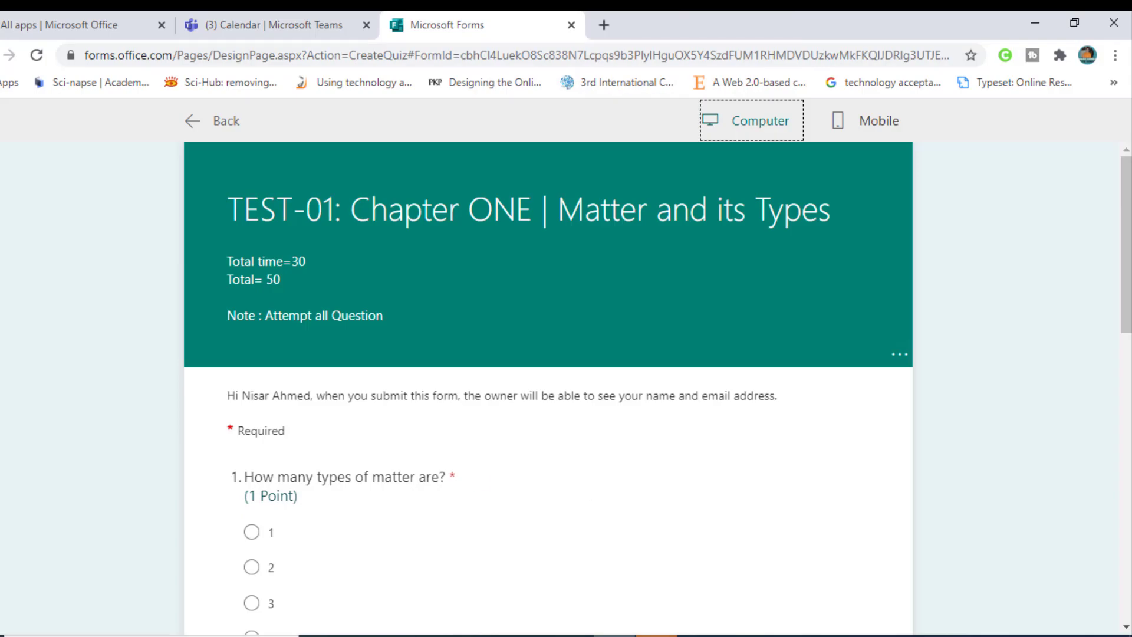
Step: Back in the class team, create a quiz assignment from the CLLASS TEST form
click(611, 635)
click(370, 431)
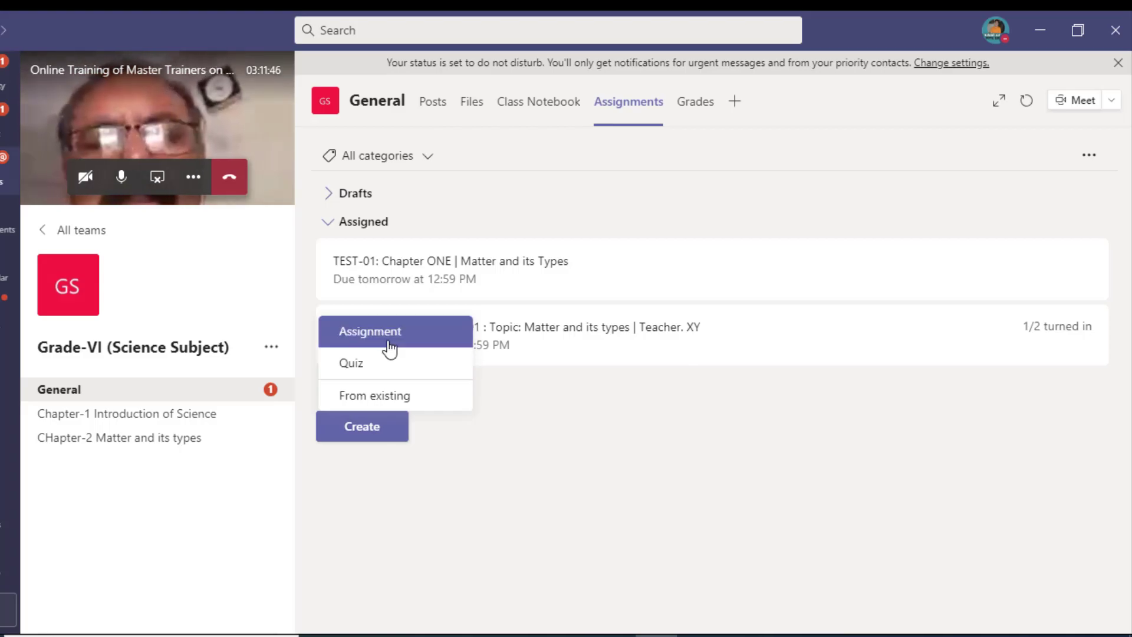
click(389, 367)
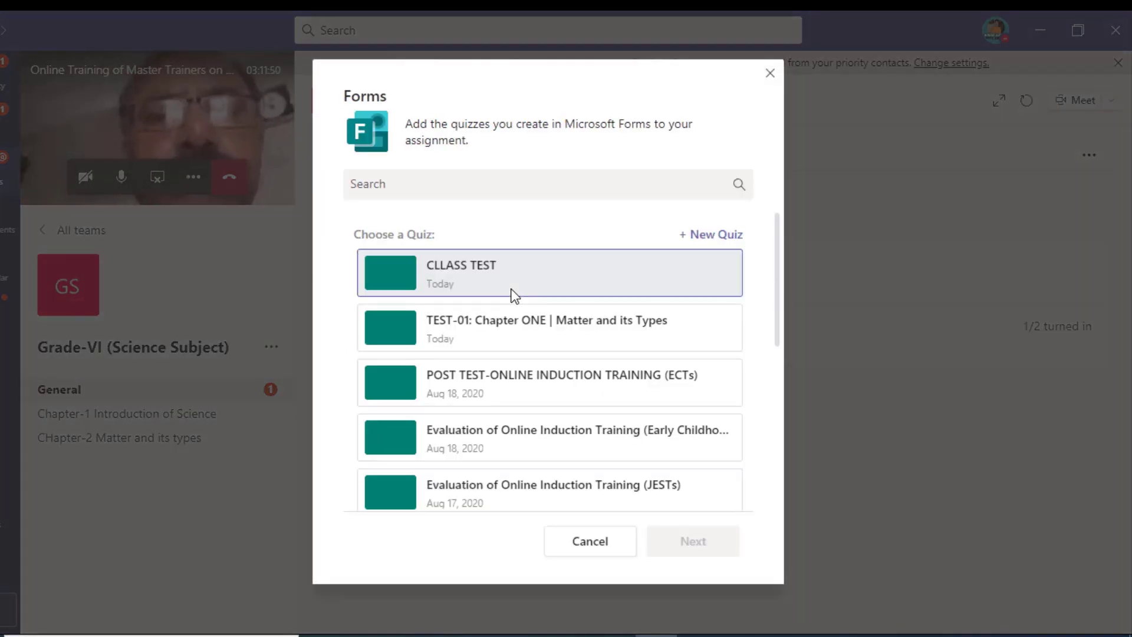
click(514, 295)
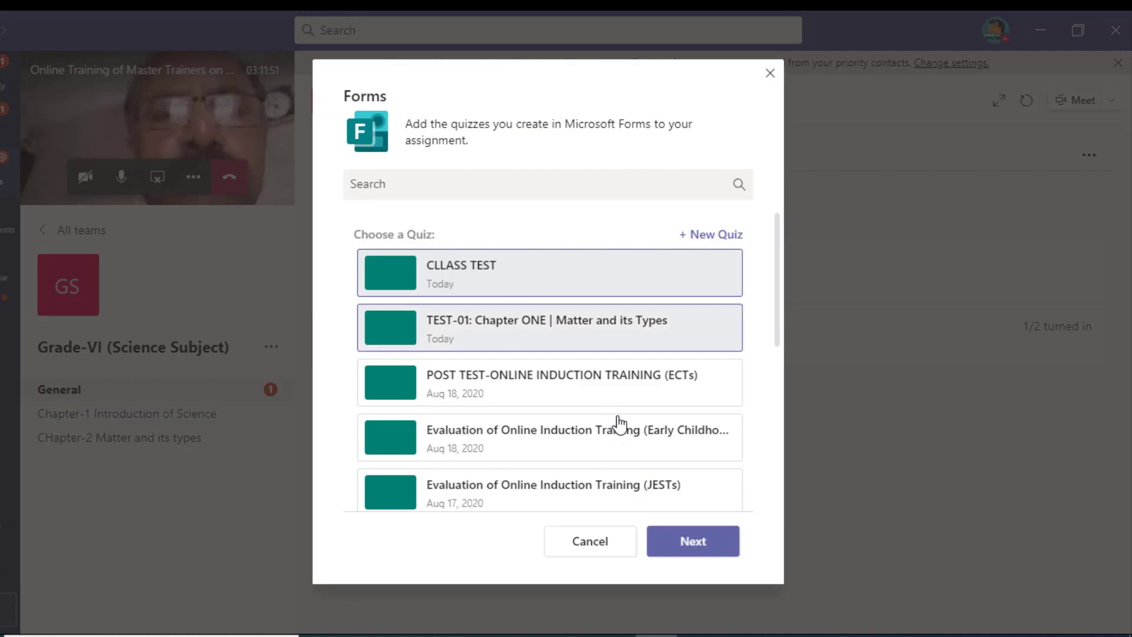
click(692, 549)
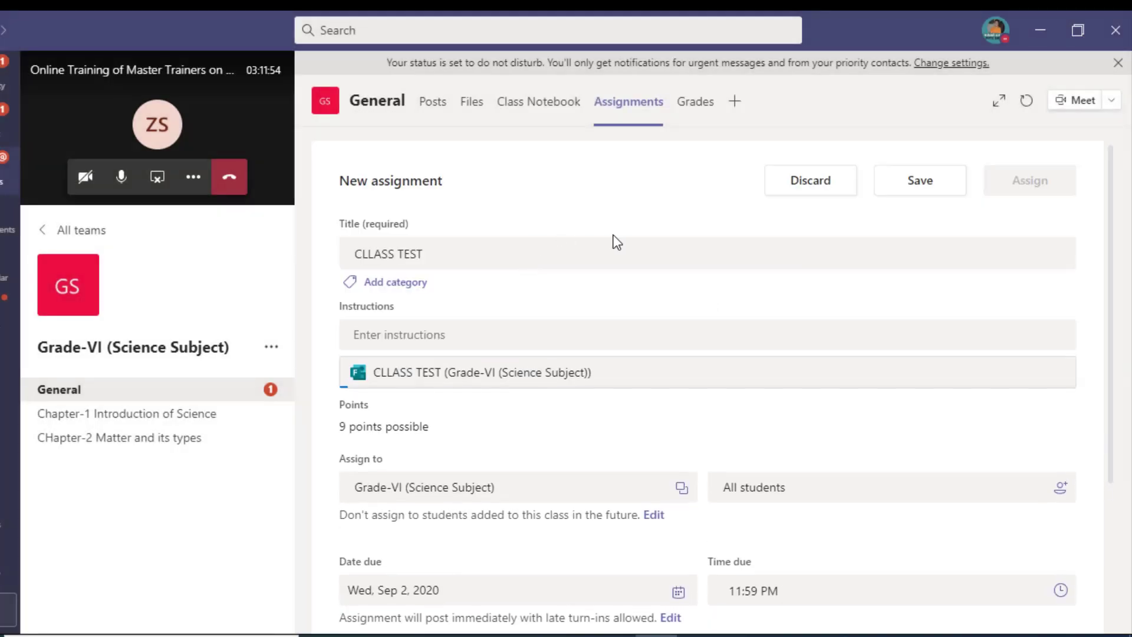
Step: Change the due time to 02:00 PM tomorrow and assign the quiz
scroll(472, 398, down, 1)
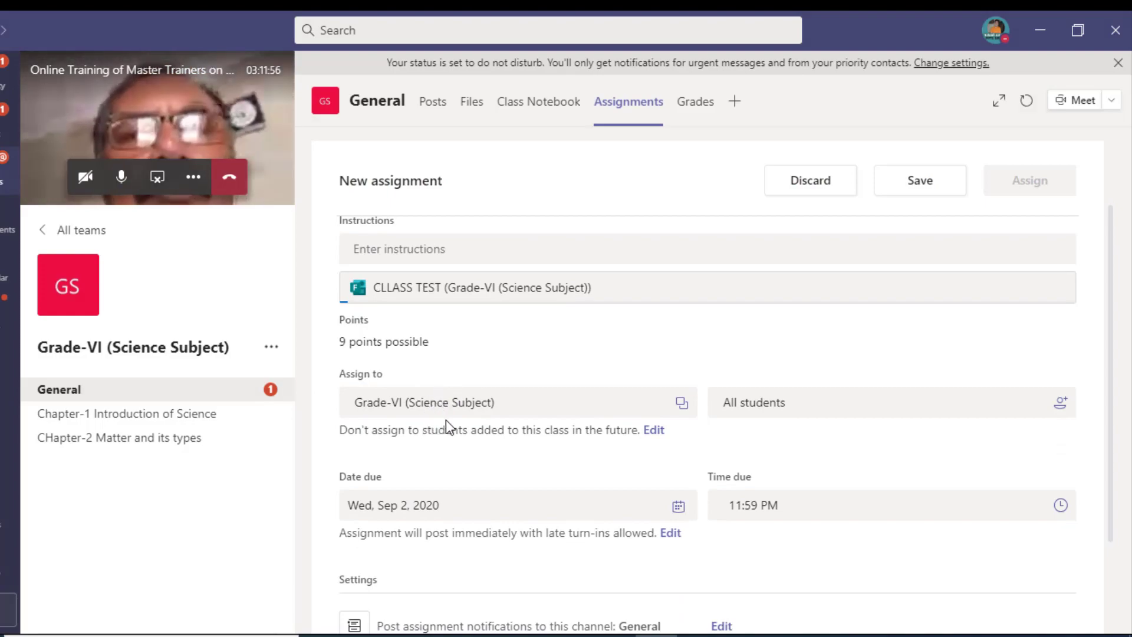
scroll(446, 420, down, 2)
click(852, 389)
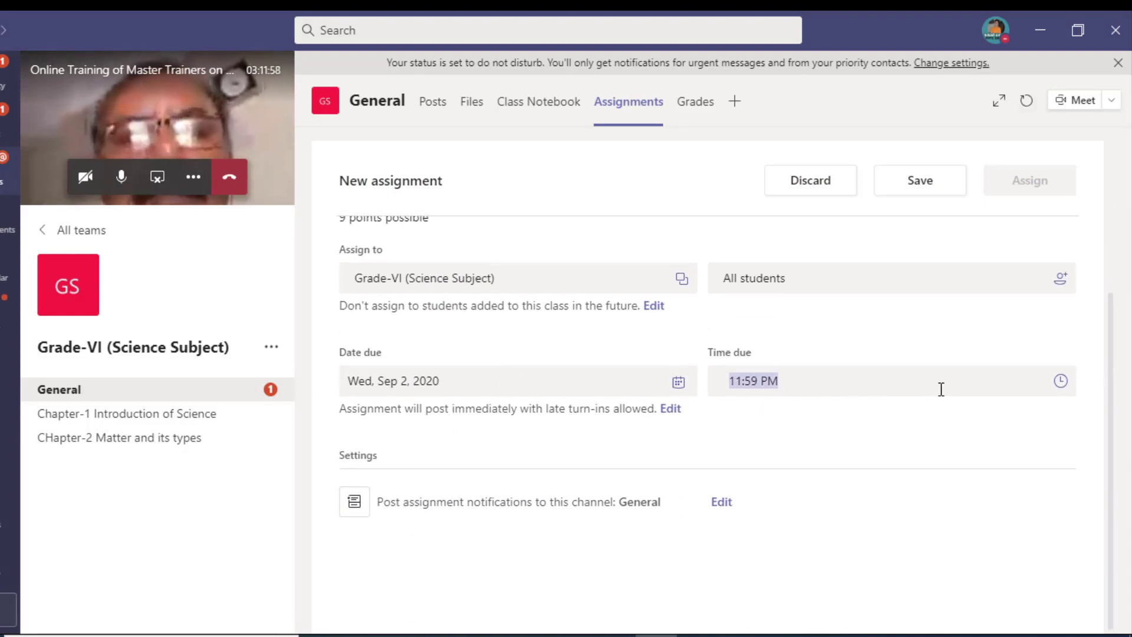
click(759, 381)
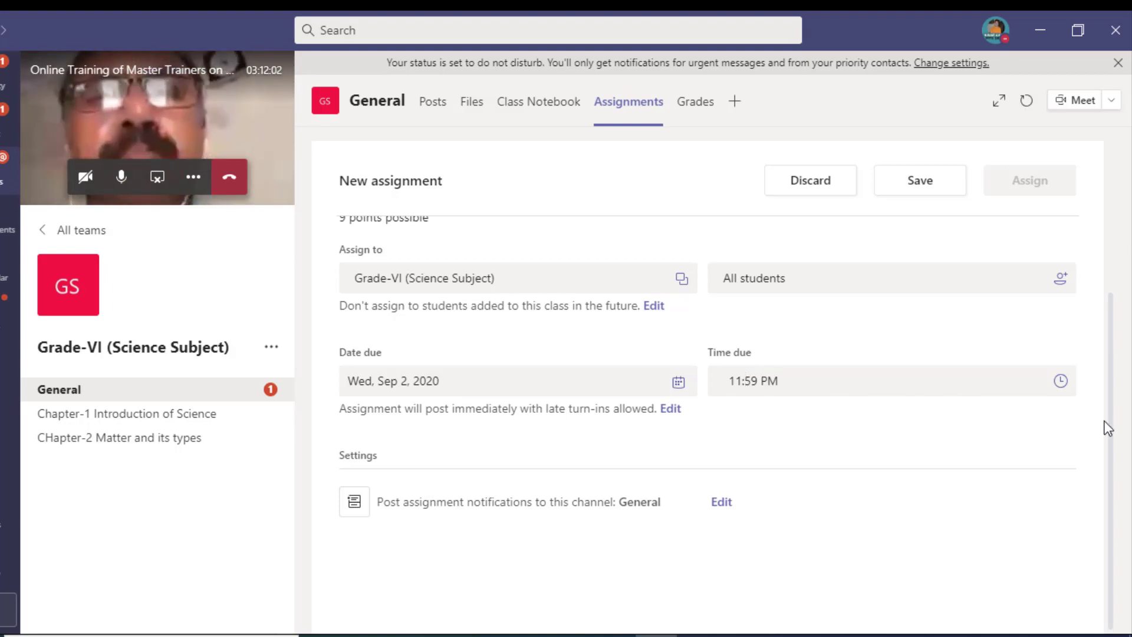
key(Left)
key(BackSpace)
key(BackSpace)
text(02)
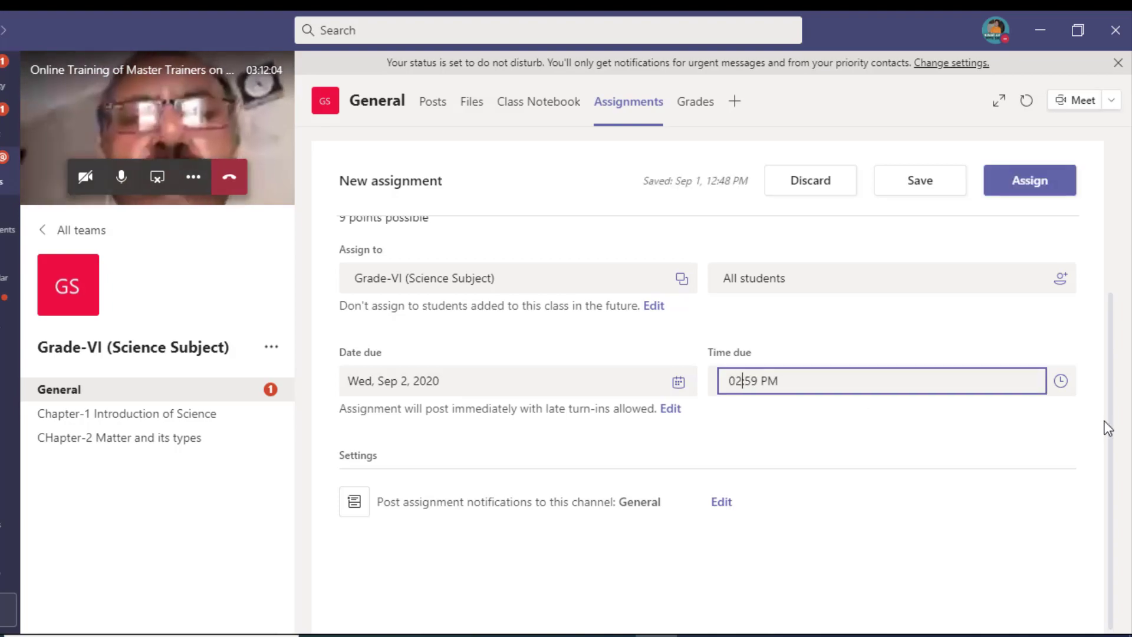
key(Right)
key(Right)
key(Right)
key(BackSpace)
key(BackSpace)
text(0)
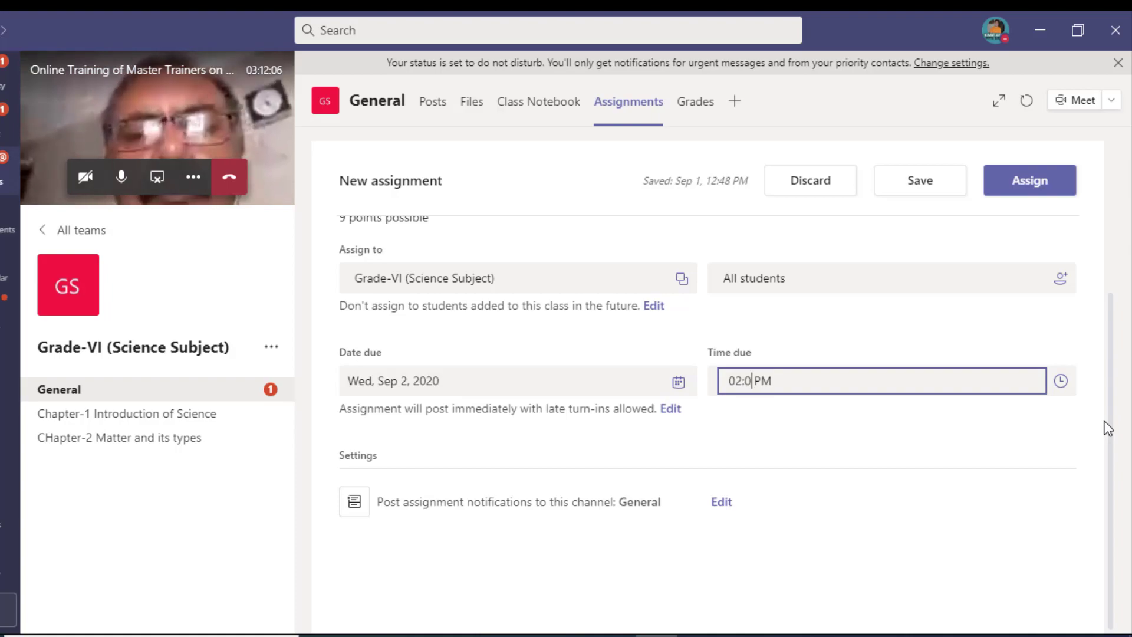
text(0)
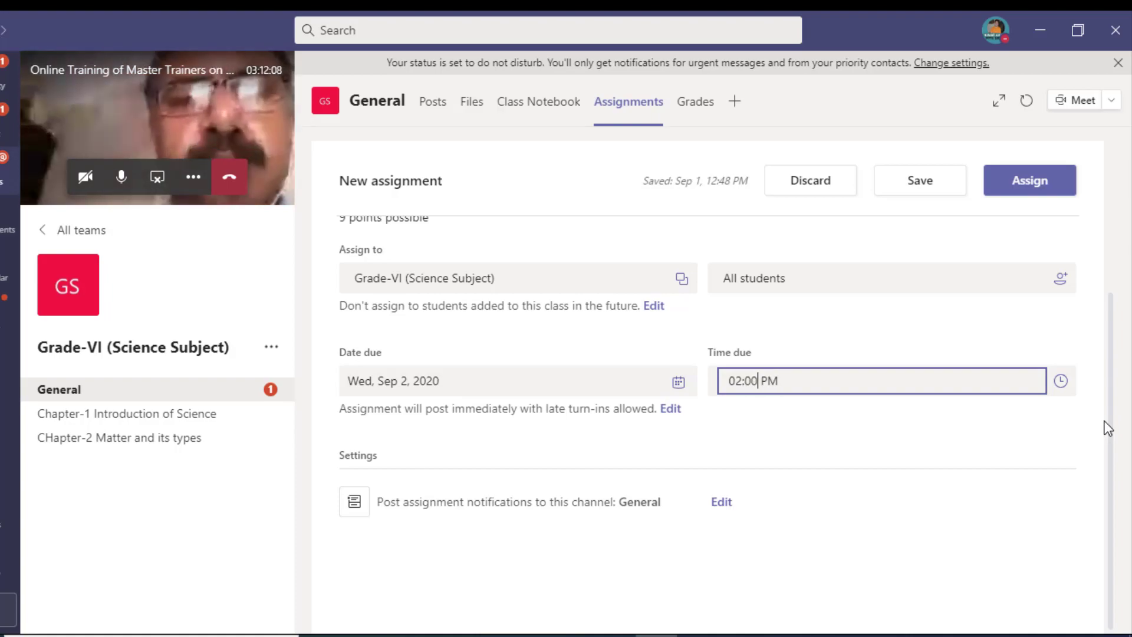
click(1037, 197)
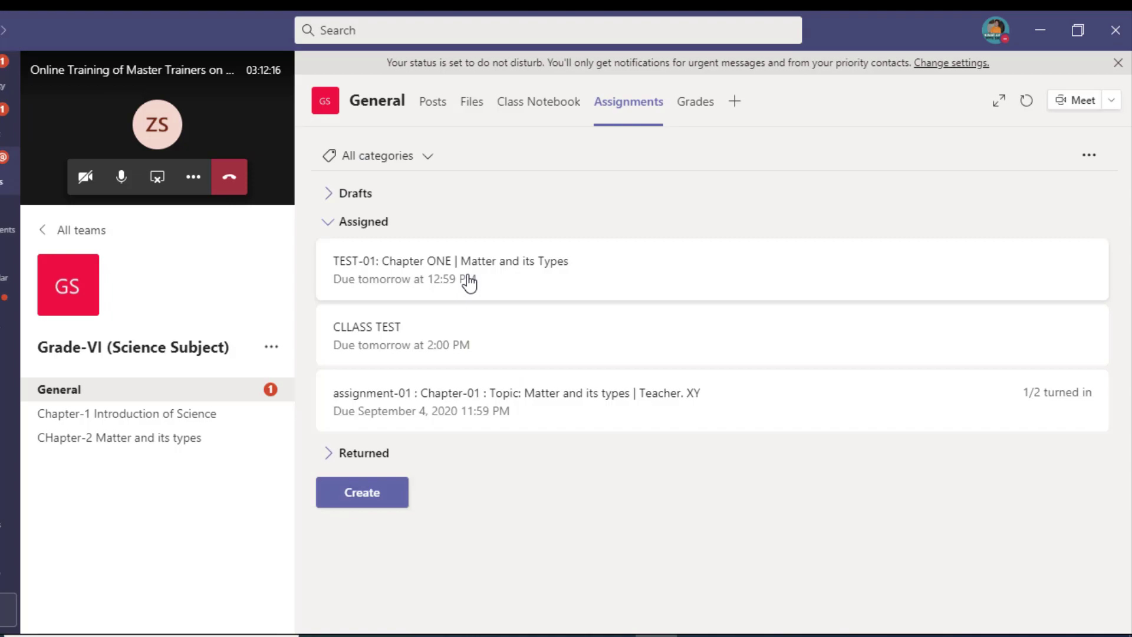
click(462, 337)
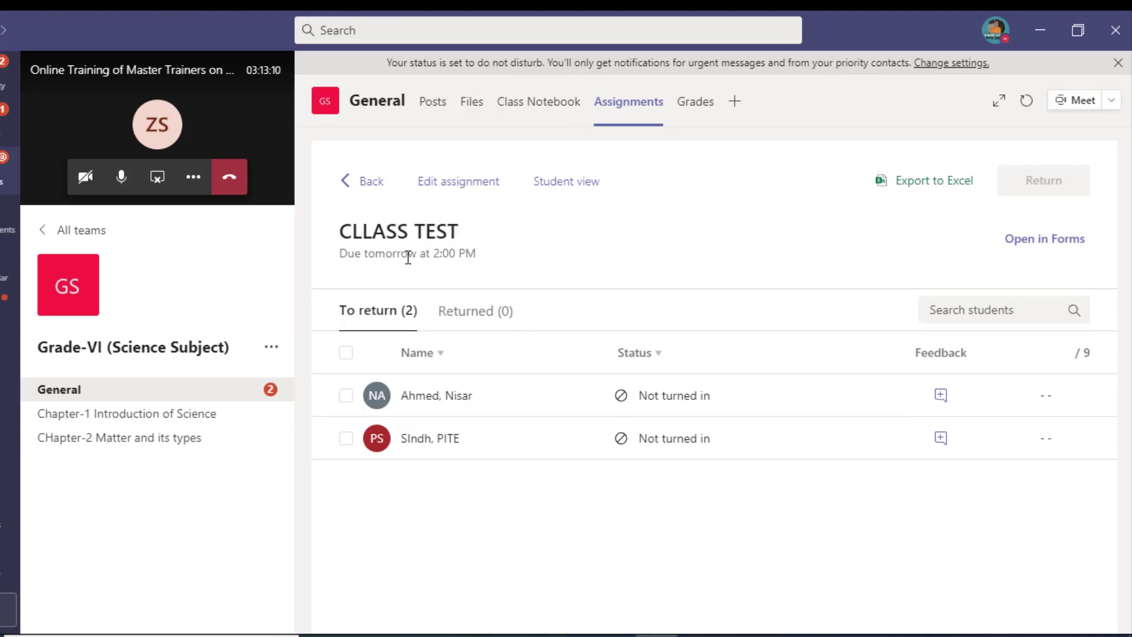
Step: Return to Assignments and reopen CLLASS TEST to see each student's status
click(373, 183)
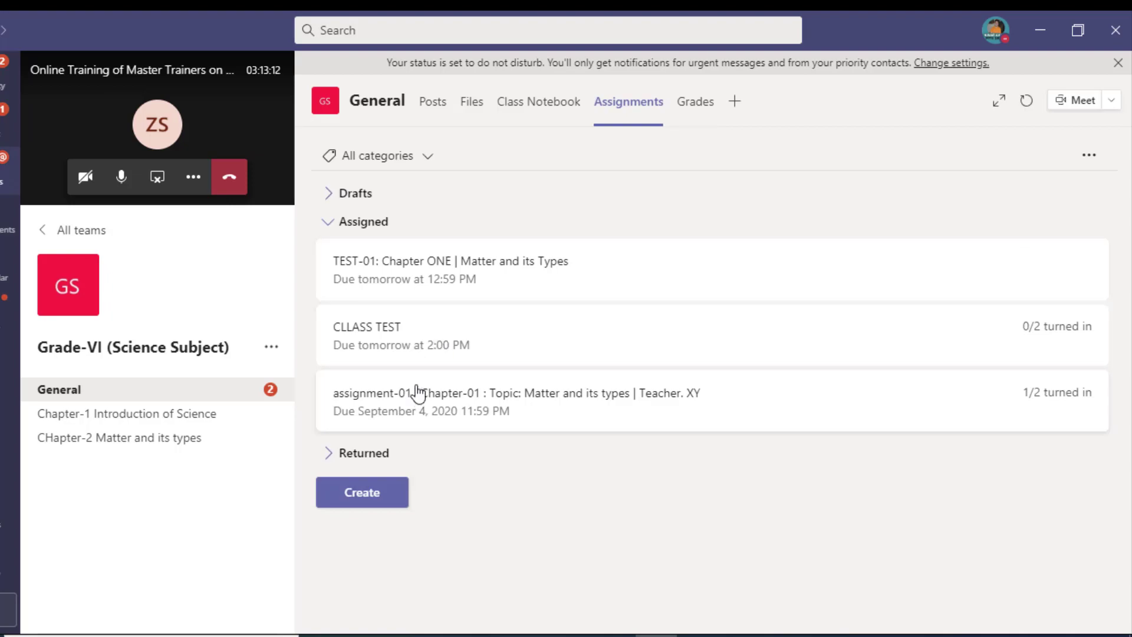
click(411, 349)
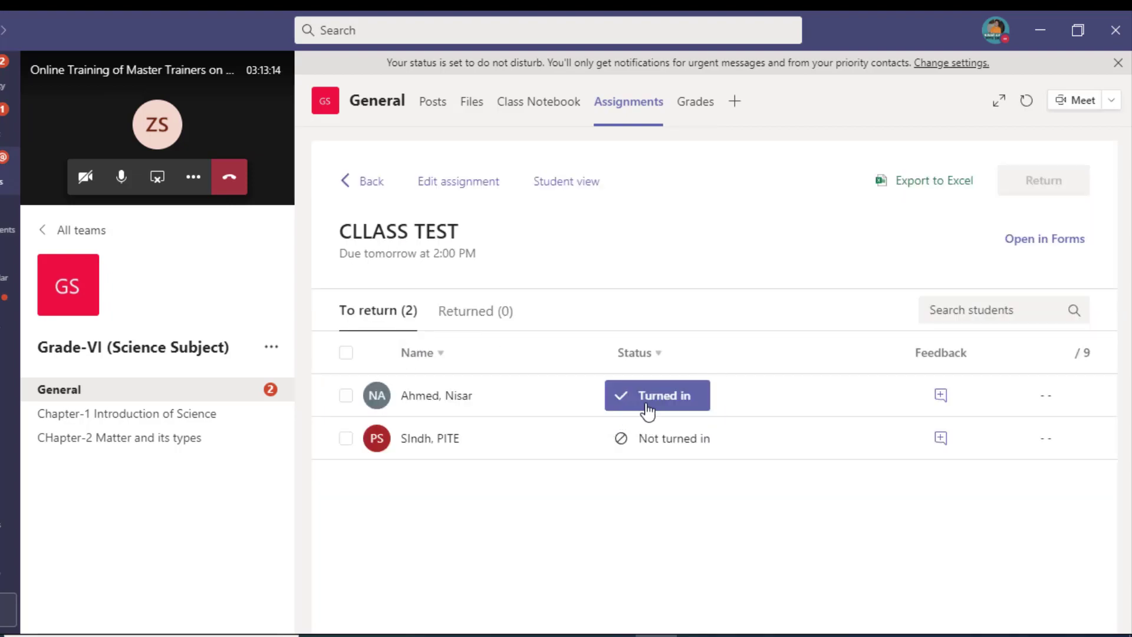
Step: Open the student's turned-in CLLASS TEST submission and read question 1's answer
click(674, 406)
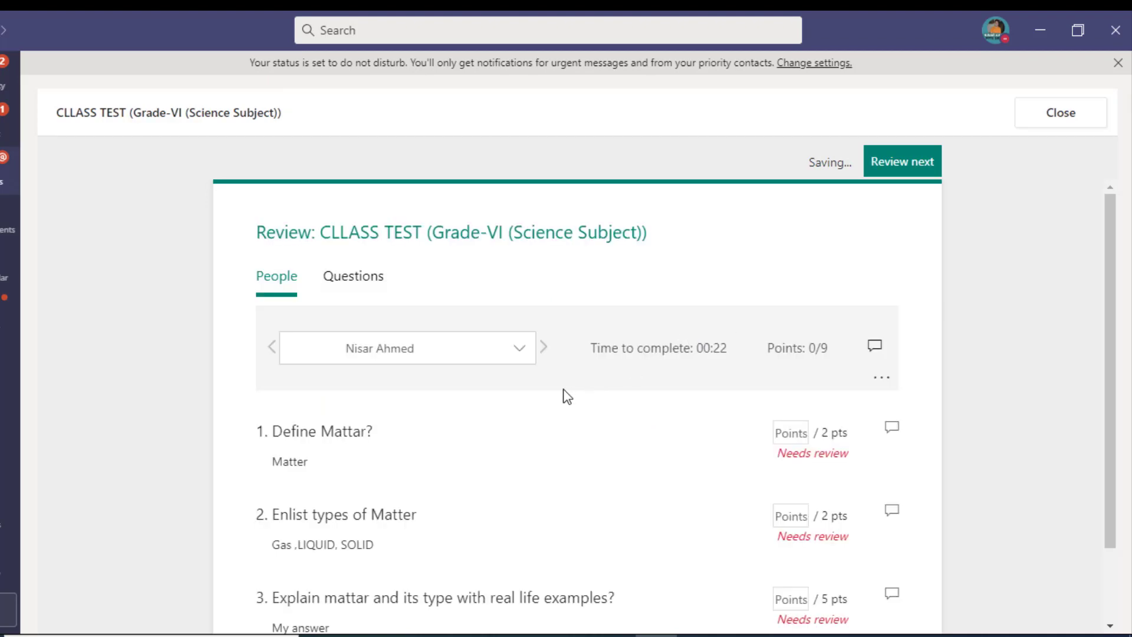
scroll(564, 389, down, 2)
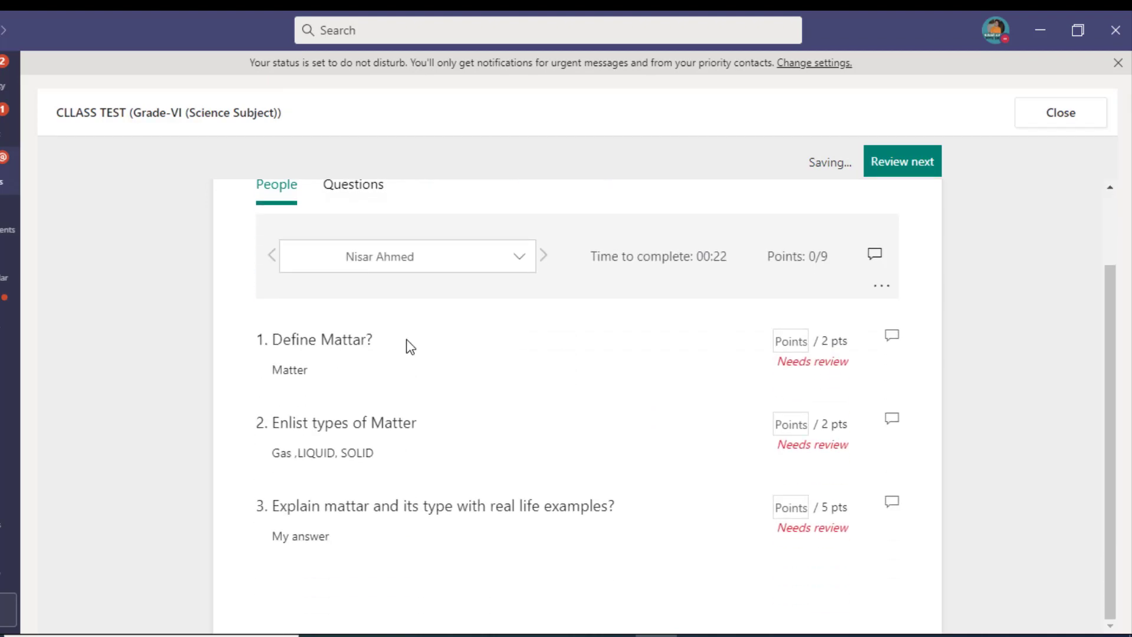
drag(271, 377, 320, 372)
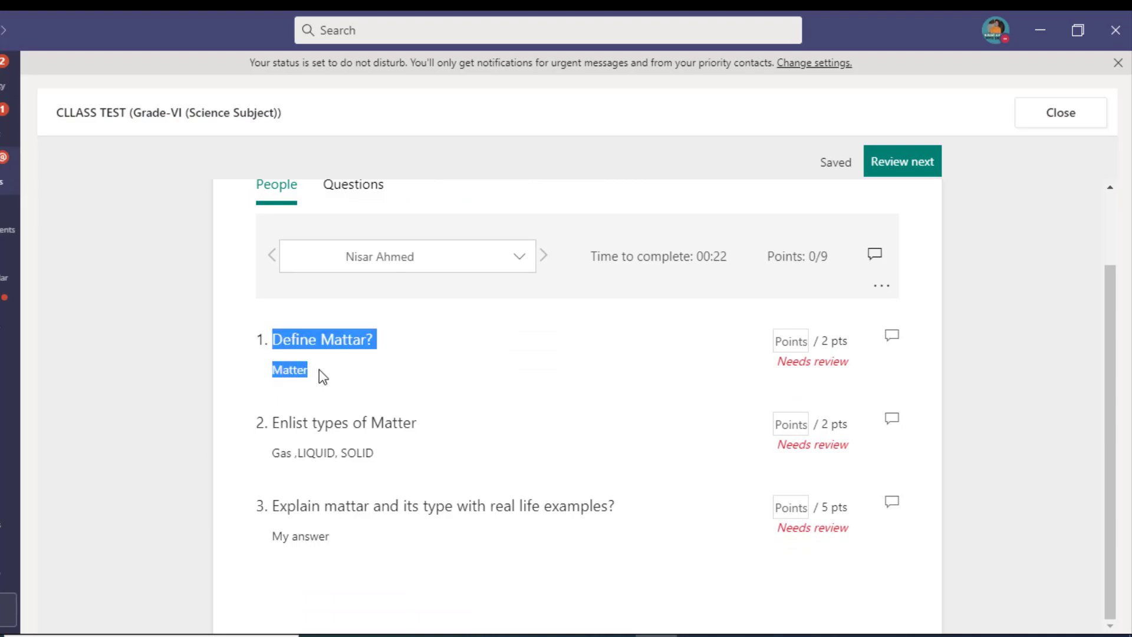
click(322, 375)
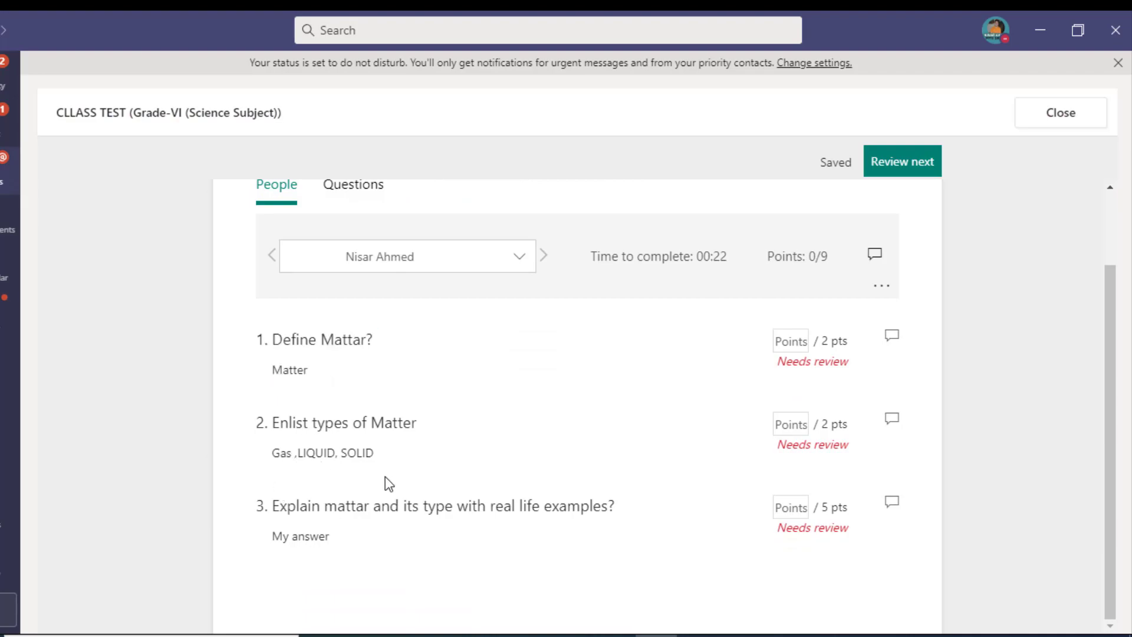
Step: Award 1, 2 and 3 points to questions 1–3 for 6/9, then close the review
click(789, 340)
text(1)
click(791, 424)
text(2)
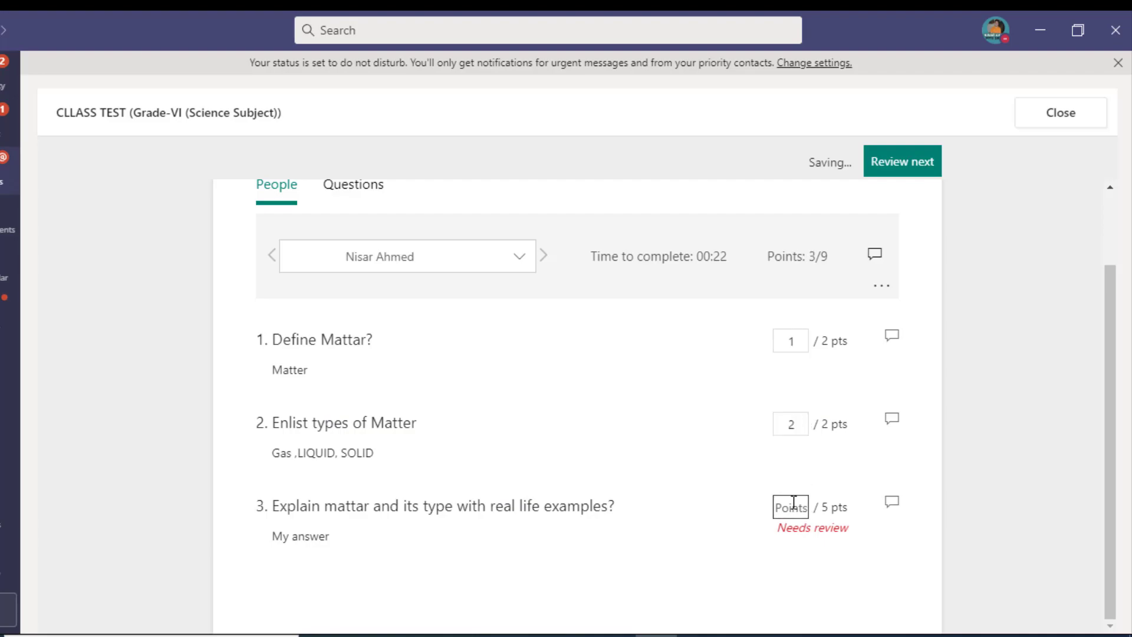
click(793, 506)
text(3)
click(917, 173)
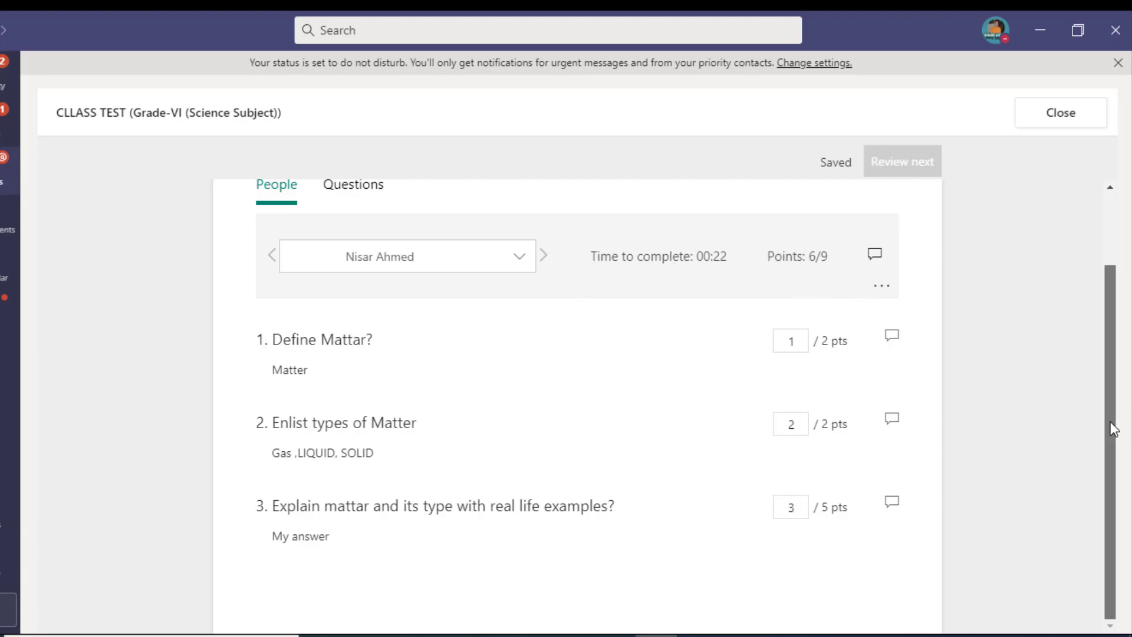
drag(1112, 430, 1113, 295)
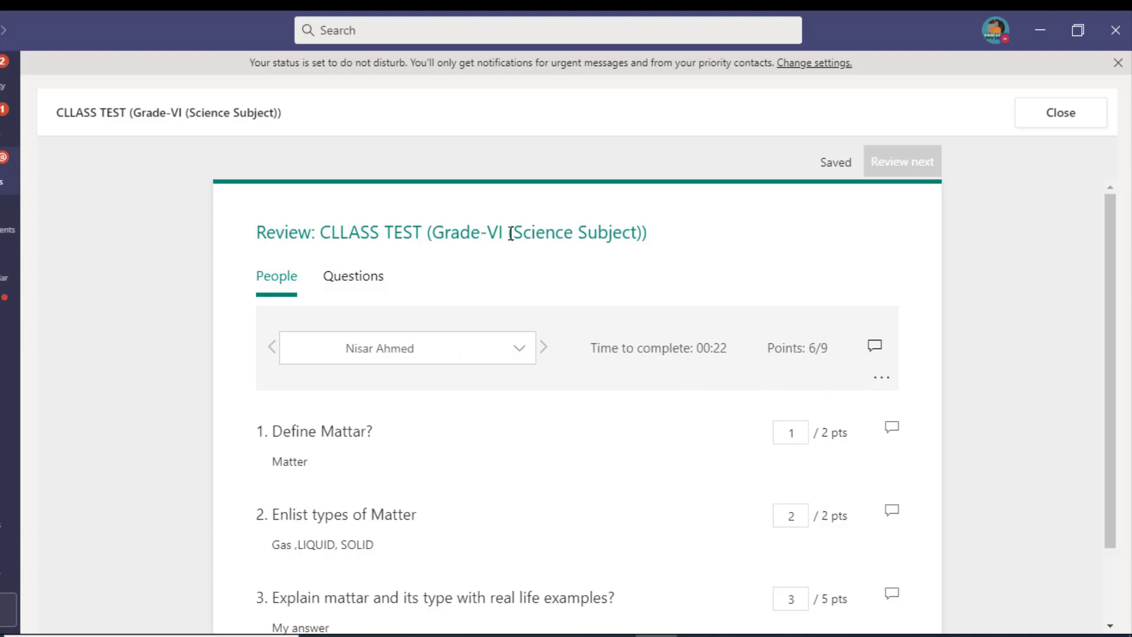
scroll(897, 197, down, 2)
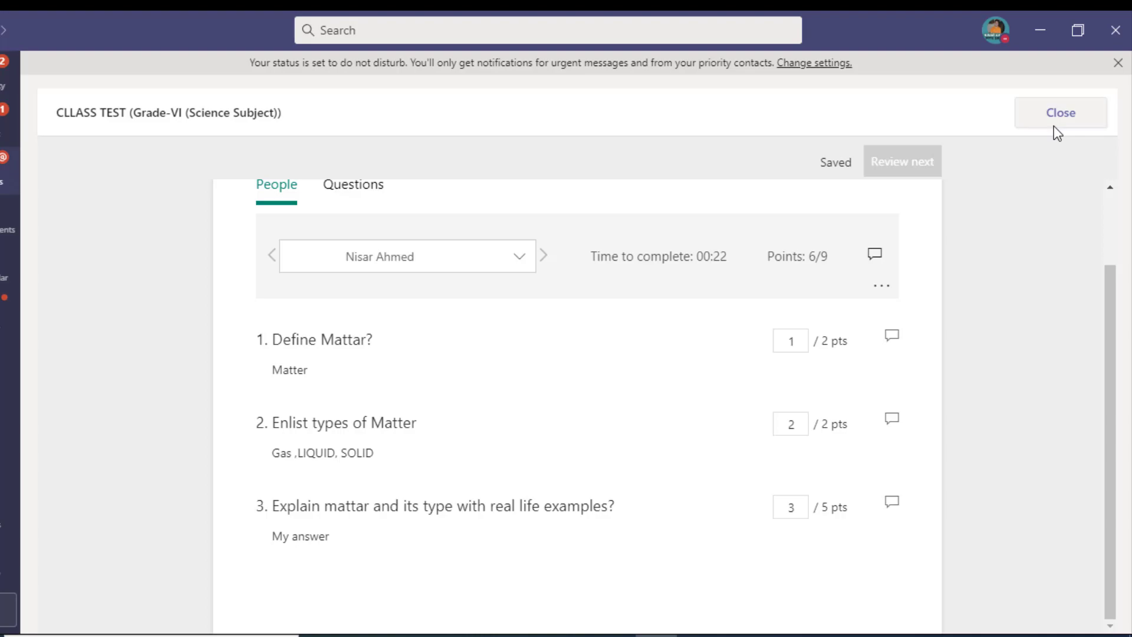
click(1054, 124)
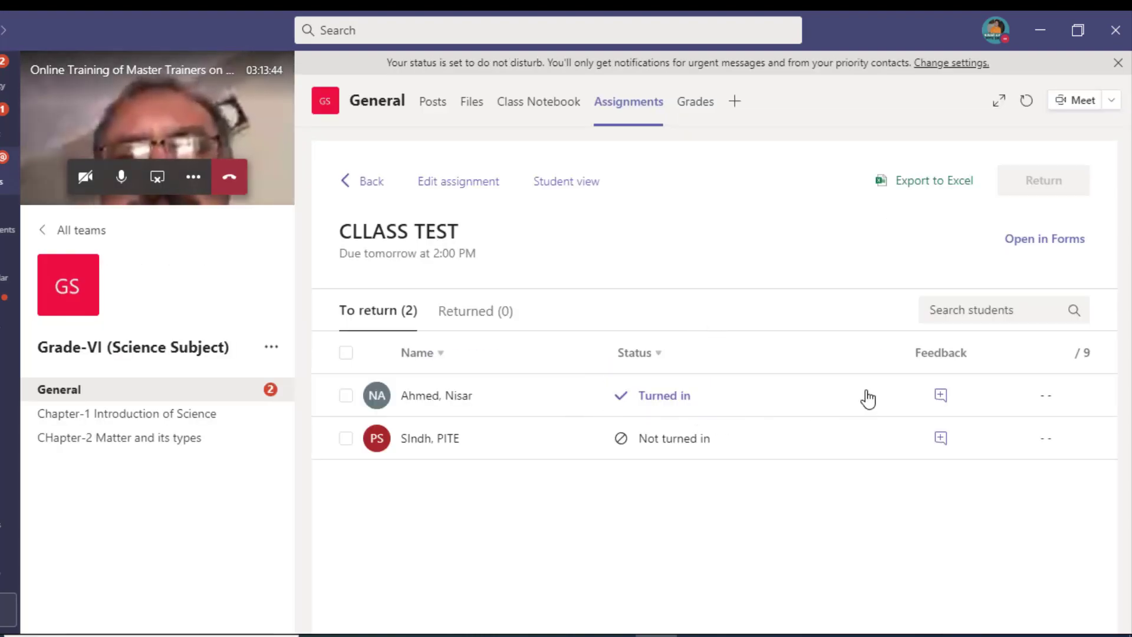
Step: Check and close the student's submission, then go back to Assignments and open Create
click(943, 399)
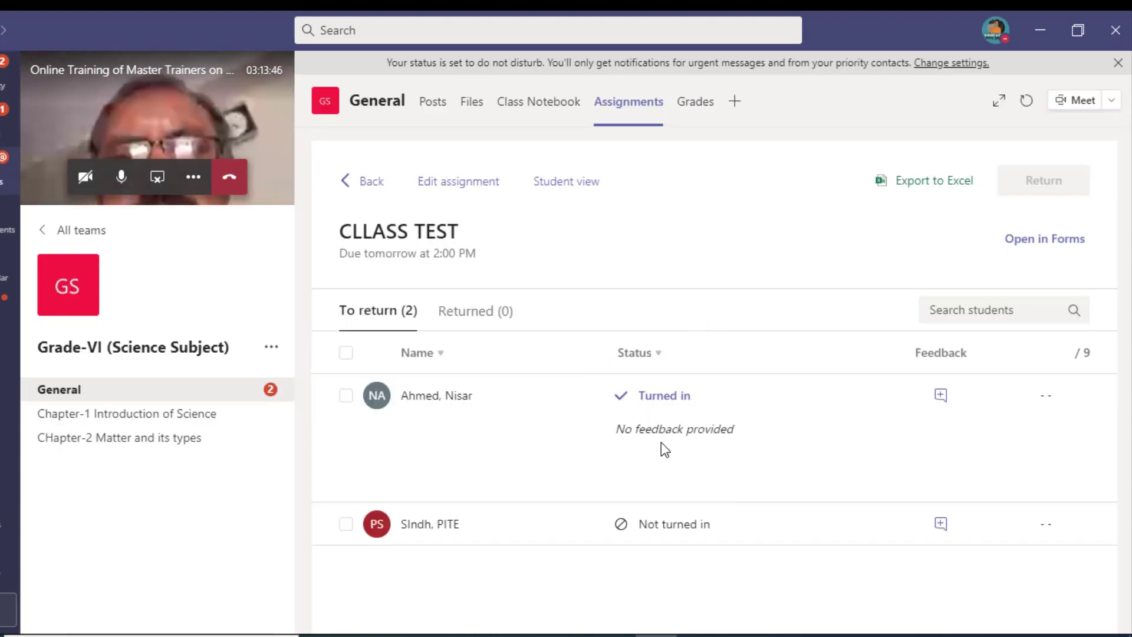
click(688, 397)
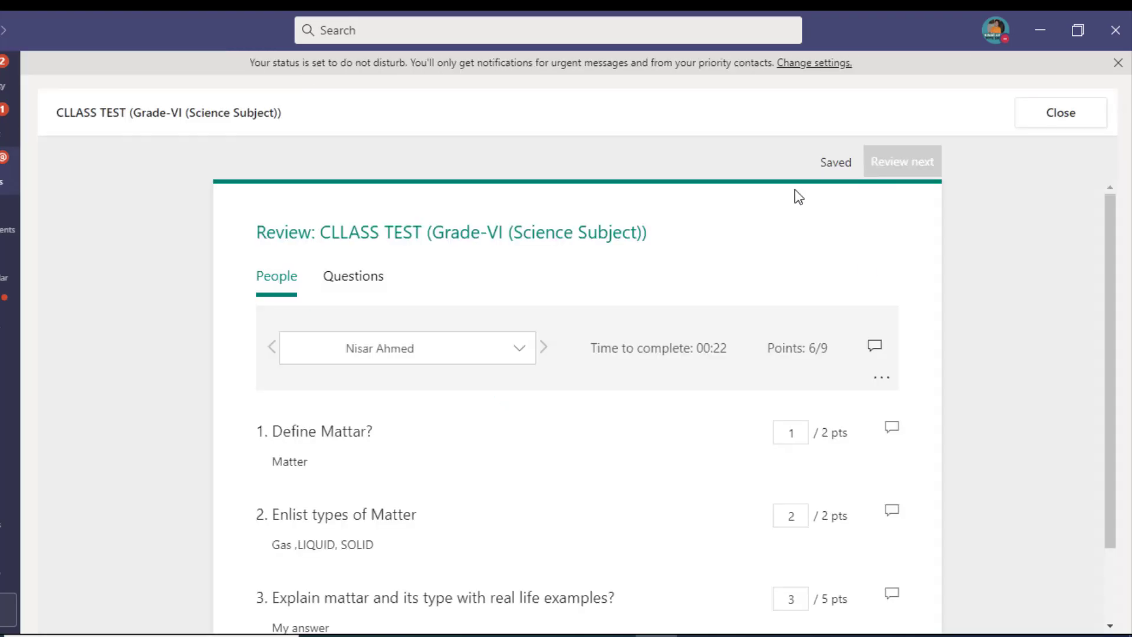
scroll(767, 281, down, 2)
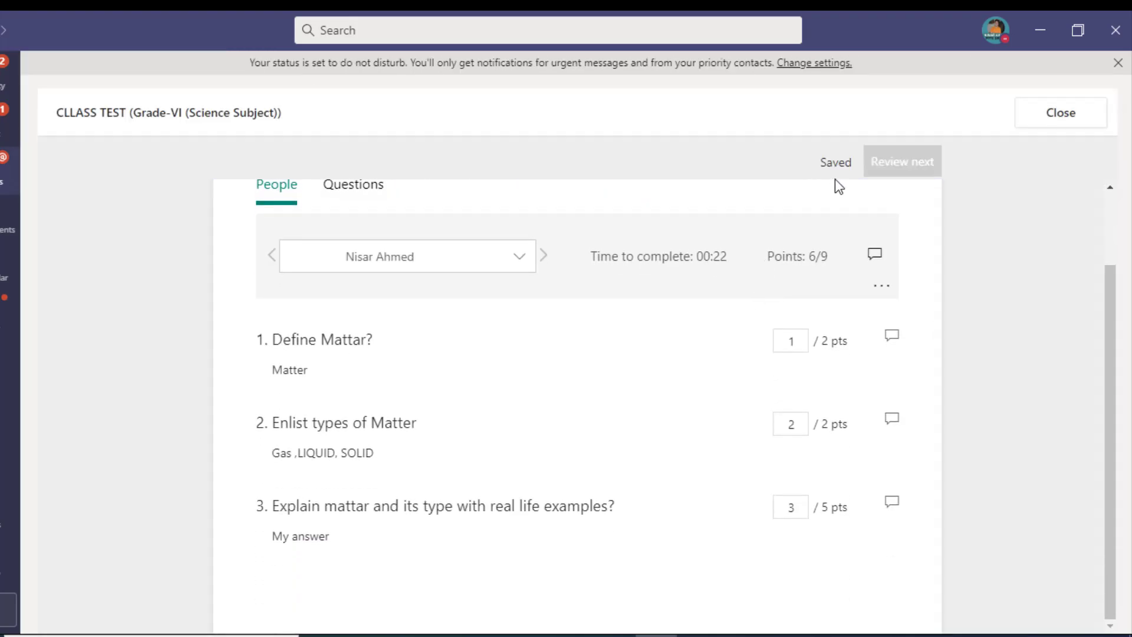
click(1061, 113)
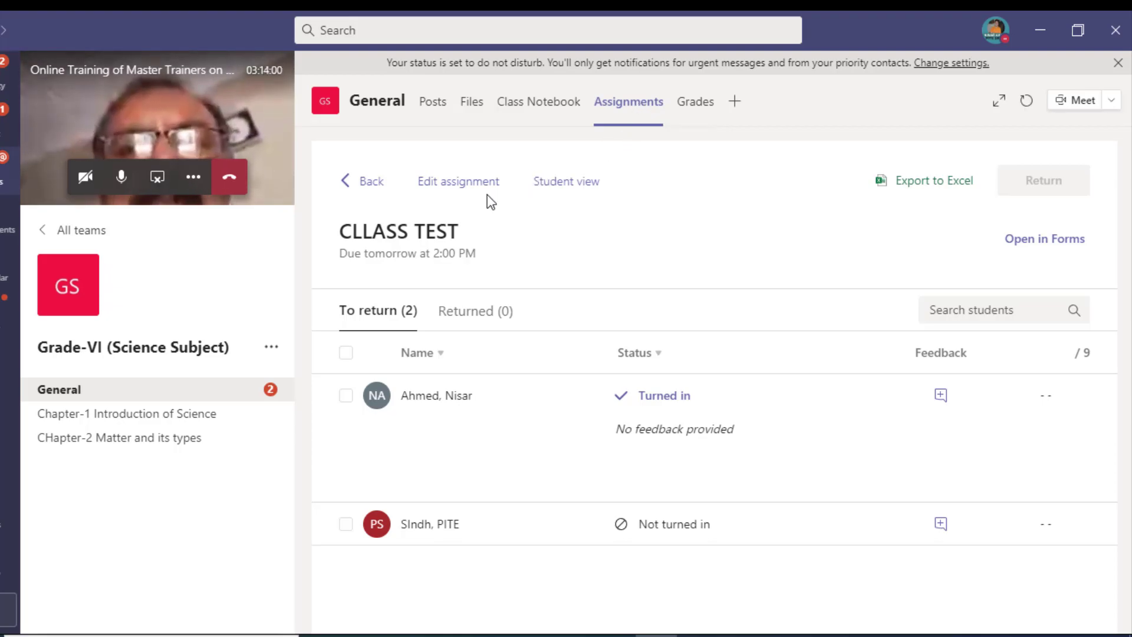
click(373, 183)
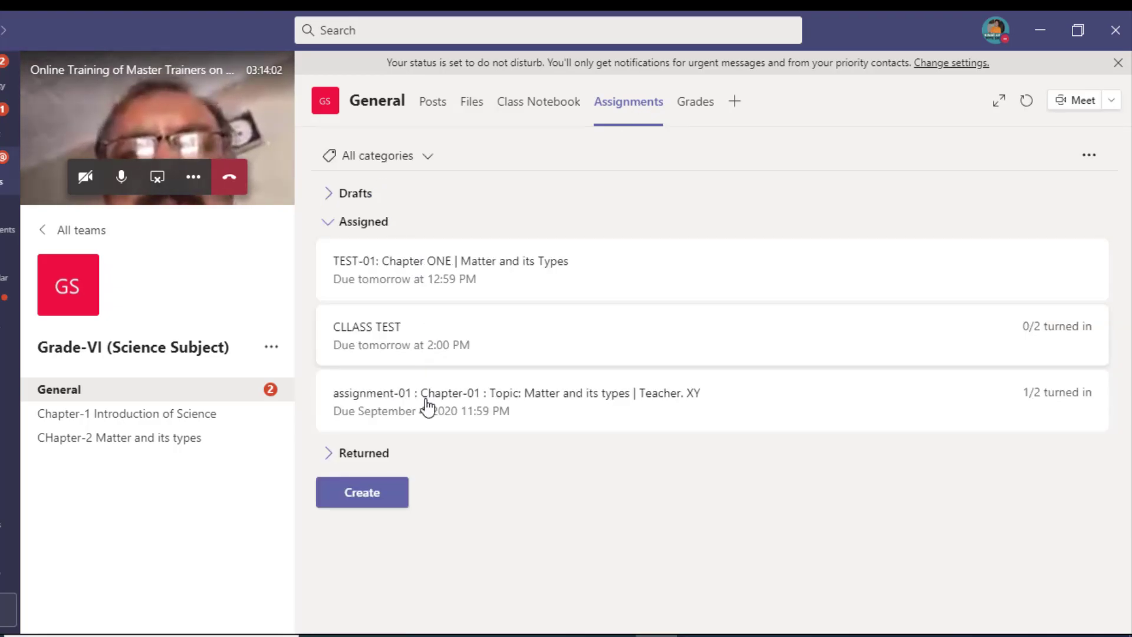
click(385, 500)
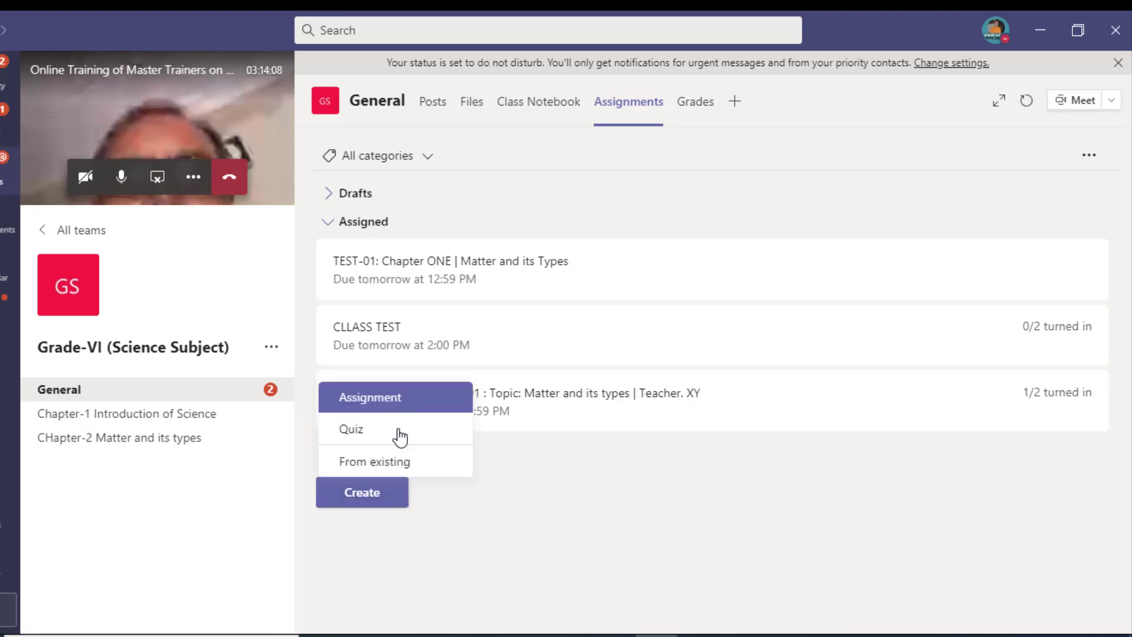
Step: Create a new assignment titled 'Lesson-Quaid e azam' with instructions 'Note on Quaid e azam'
click(410, 407)
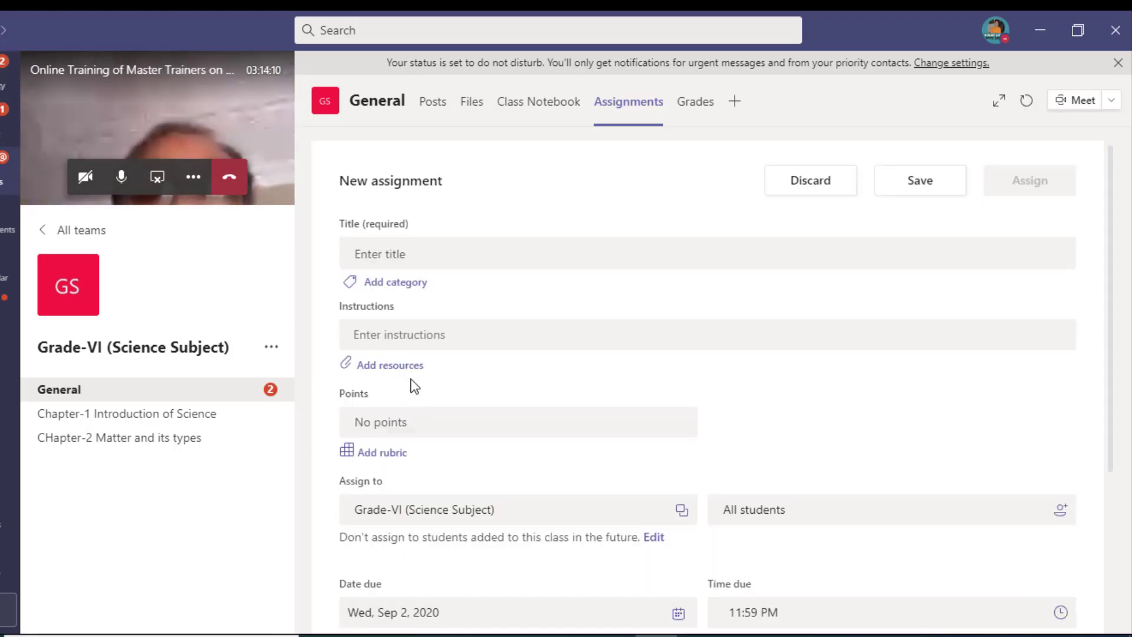
click(427, 255)
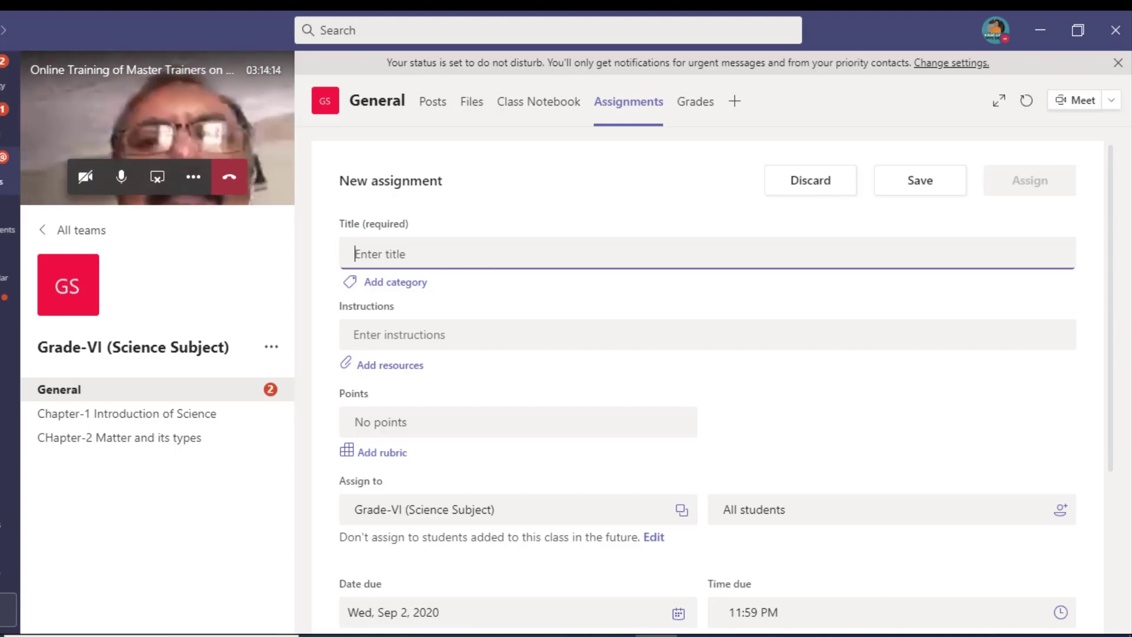
text(Lesson)
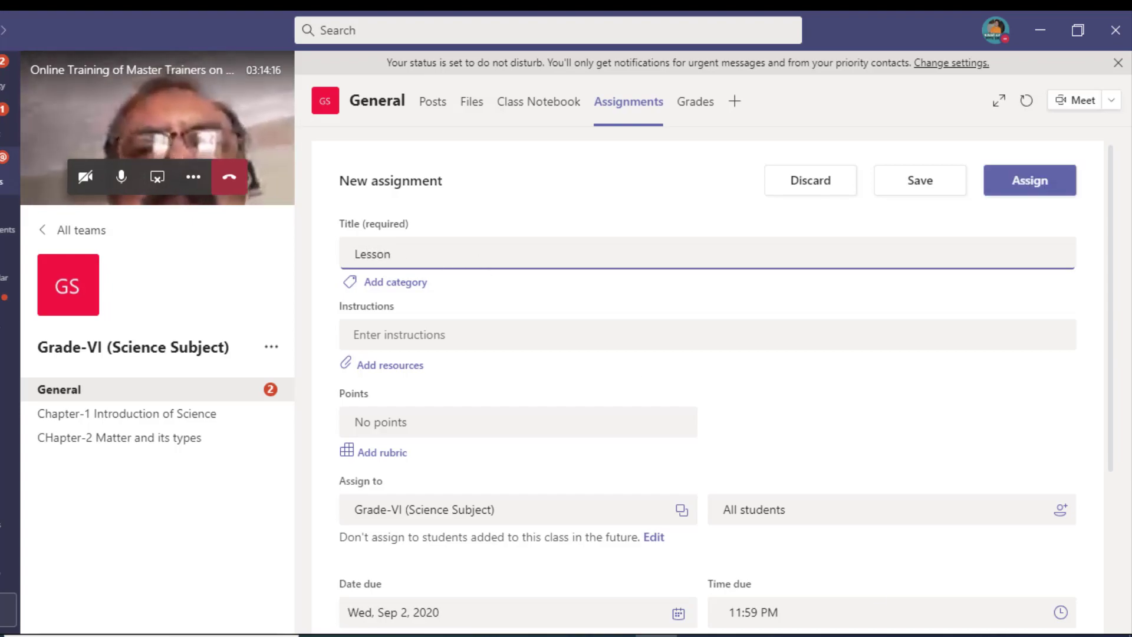
text(-Quaize)
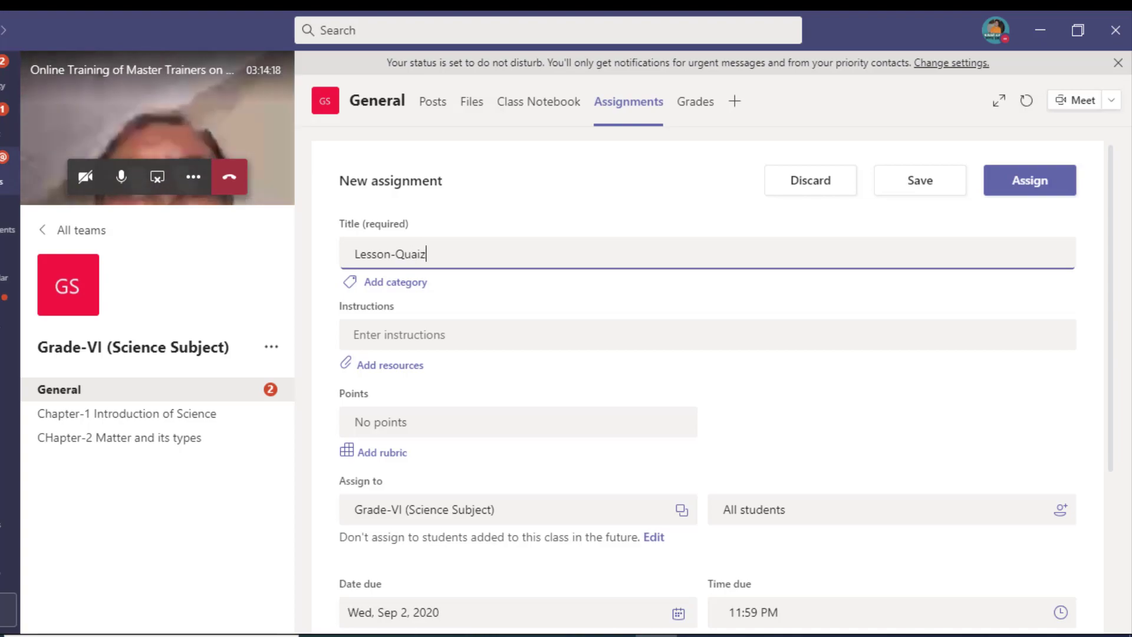
key(BackSpace)
text(d )
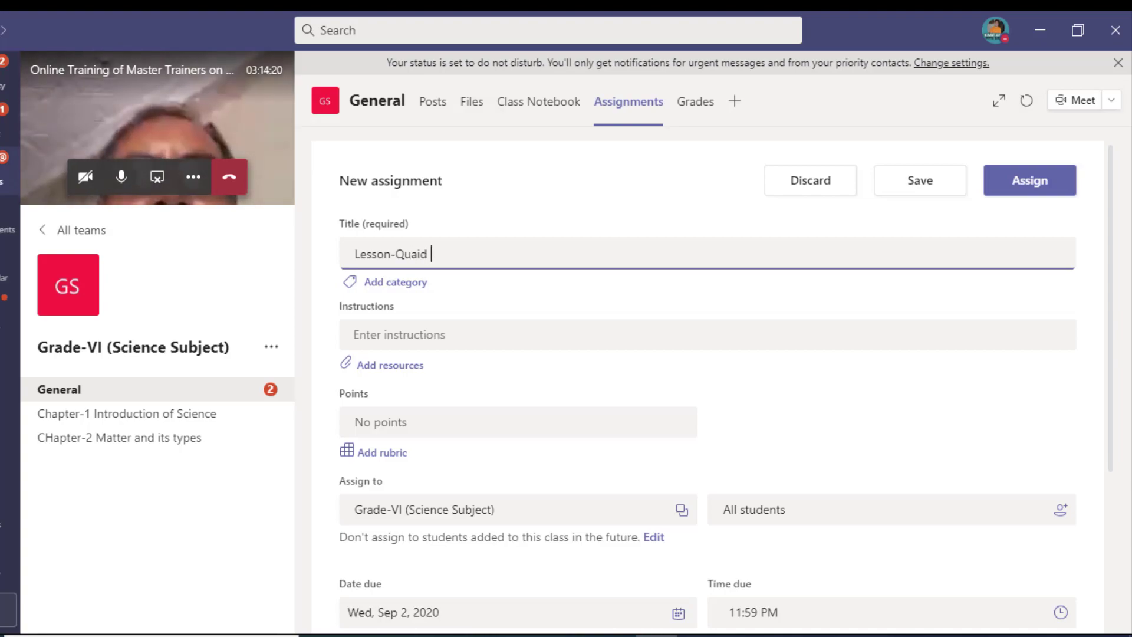
text(e azam)
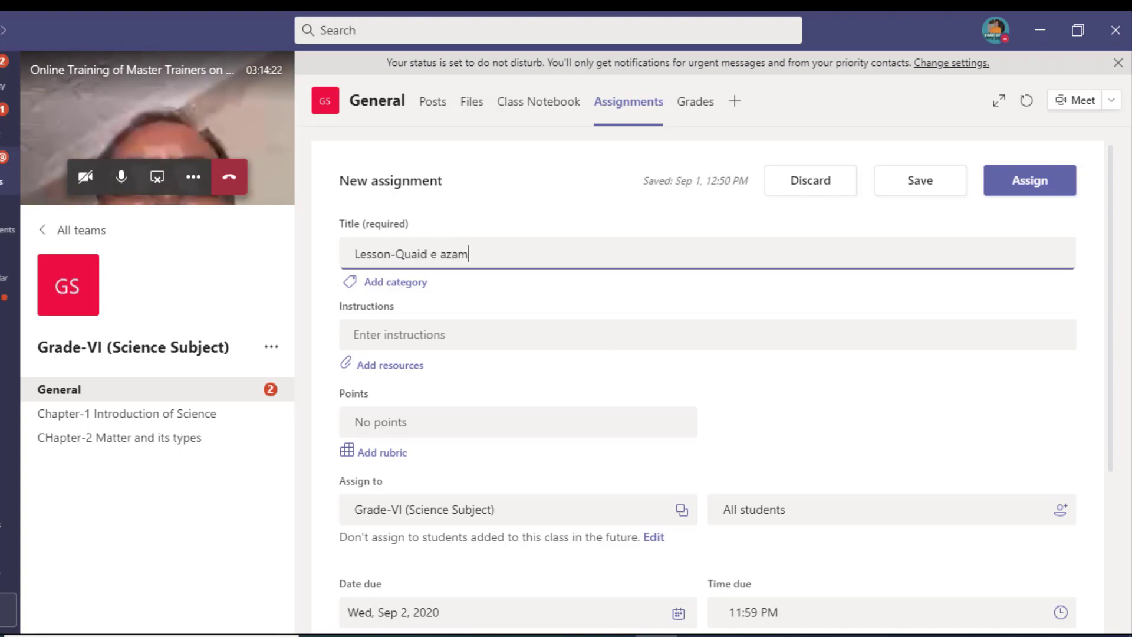
key(Tab)
key(Tab)
key(Tab)
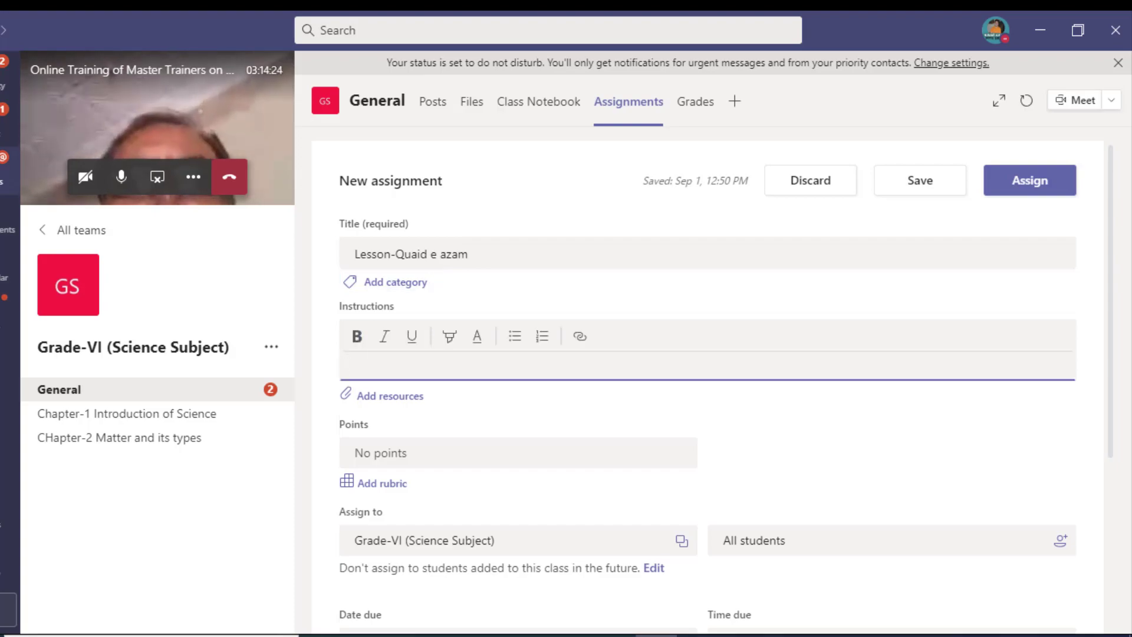
text(Note )
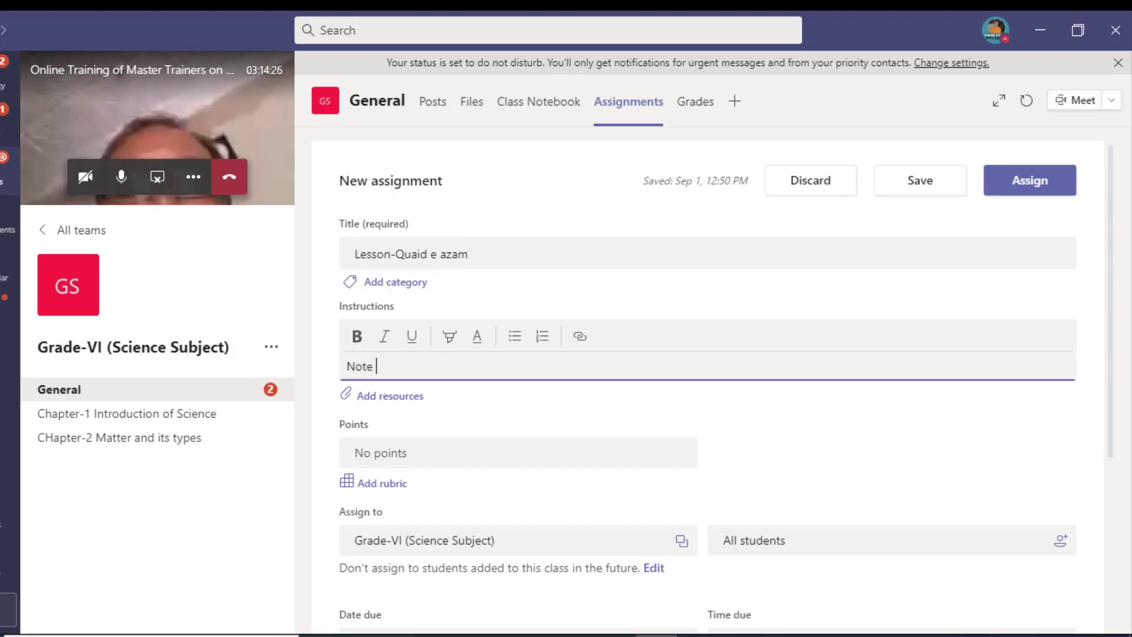
text(on Quai)
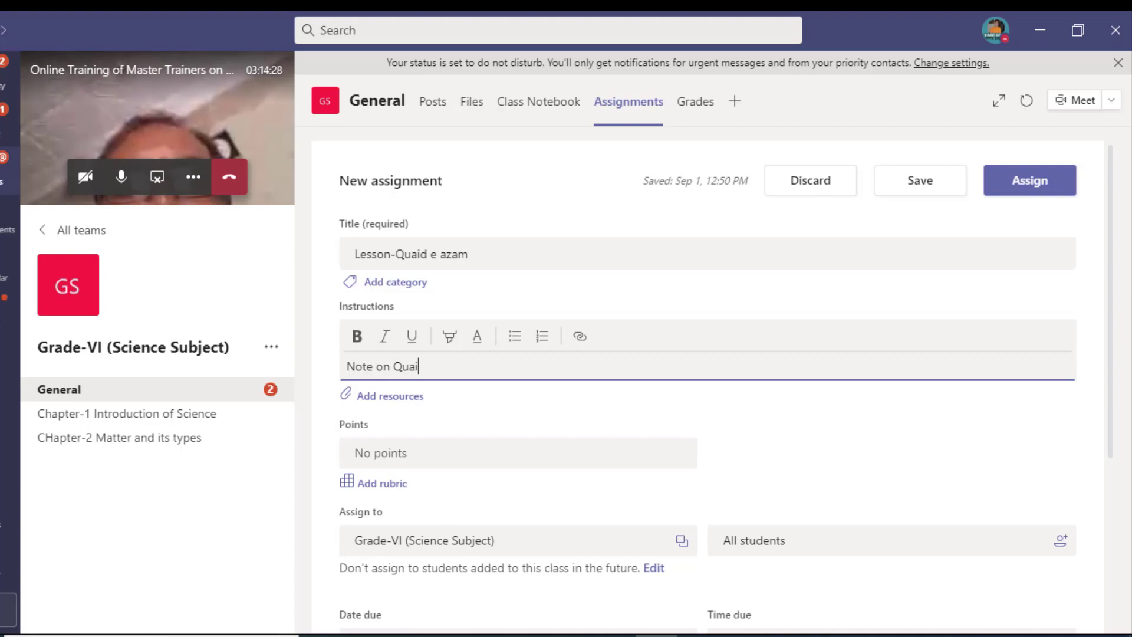
text(d e azza)
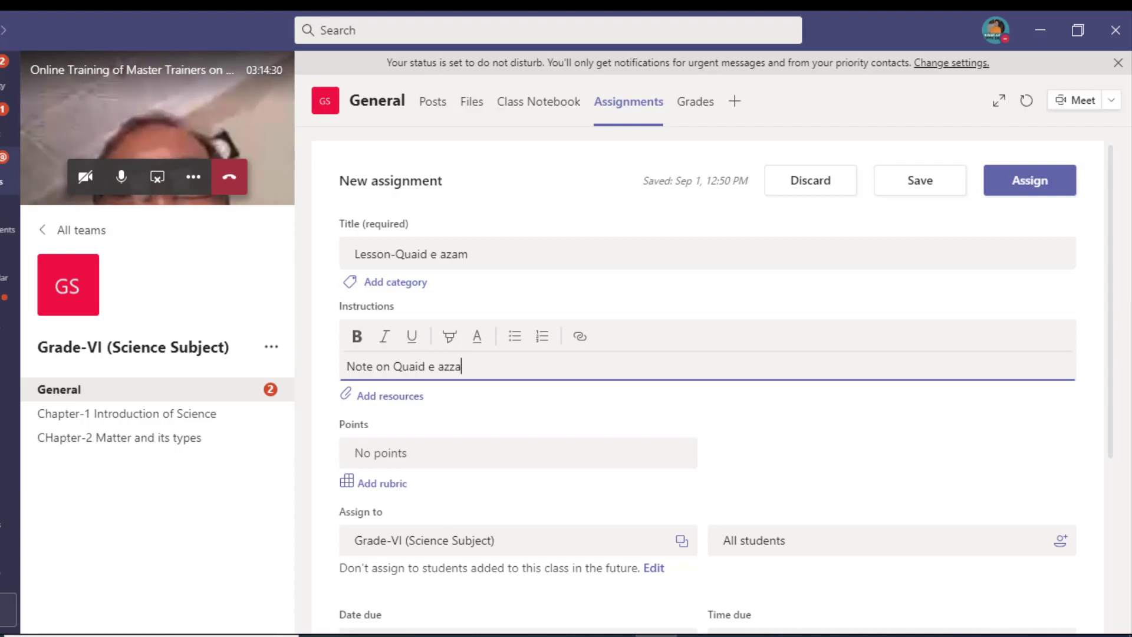
key(BackSpace)
key(BackSpace)
text(am)
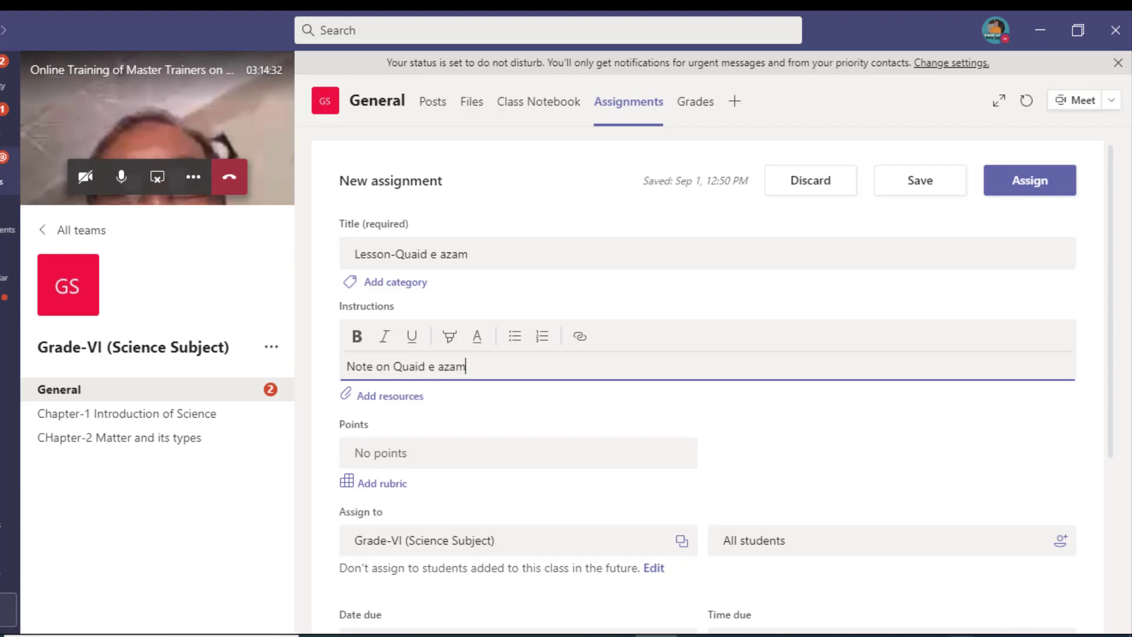
scroll(395, 484, down, 3)
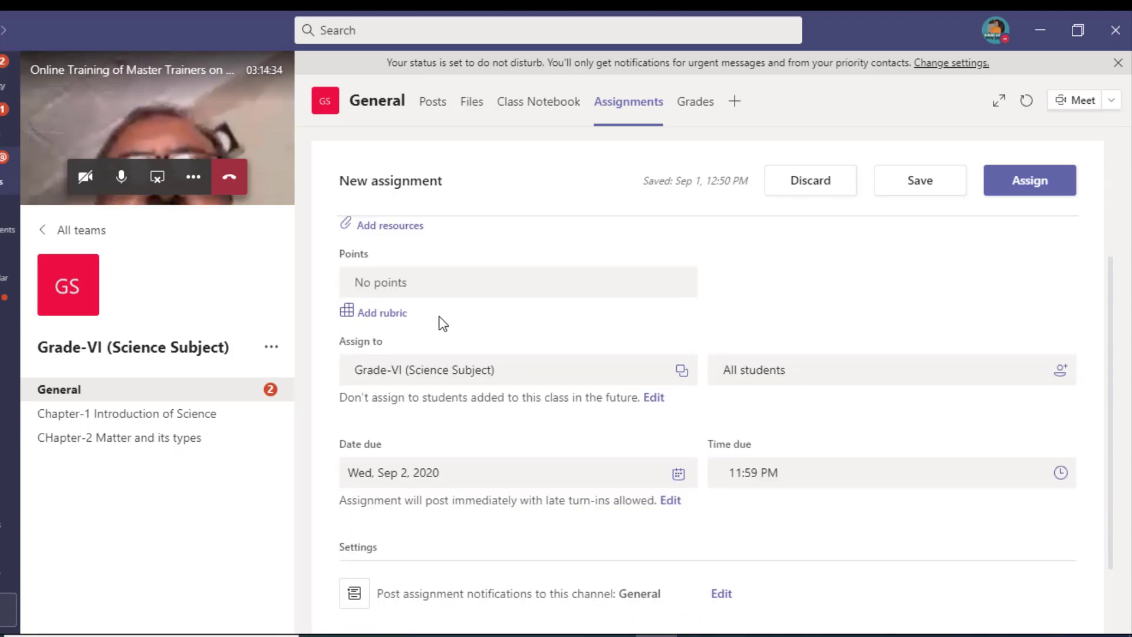
scroll(440, 321, up, 1)
Step: Assign Lesson-Quaid e azam, view its details, then go to the Chapter-1 Introduction of Science channel
click(1015, 197)
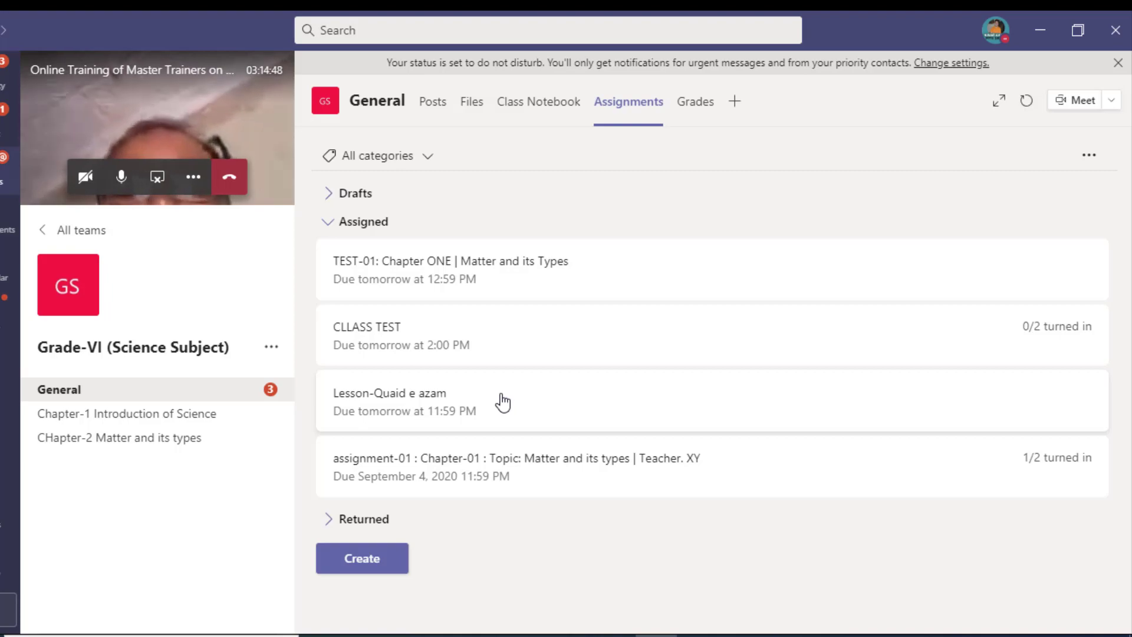
click(501, 399)
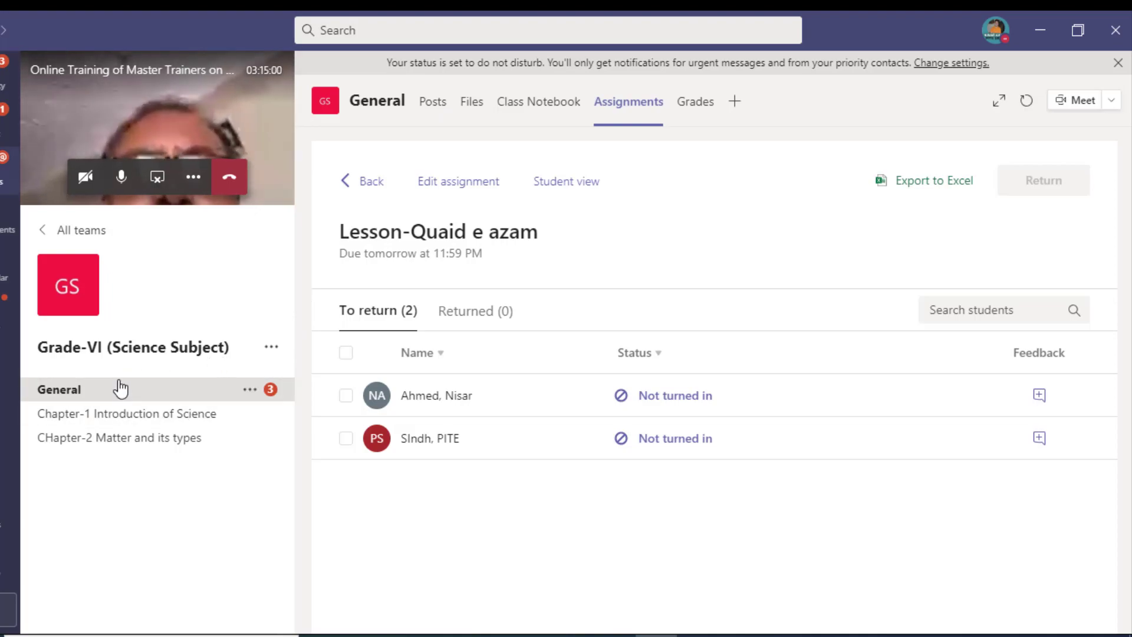
click(122, 420)
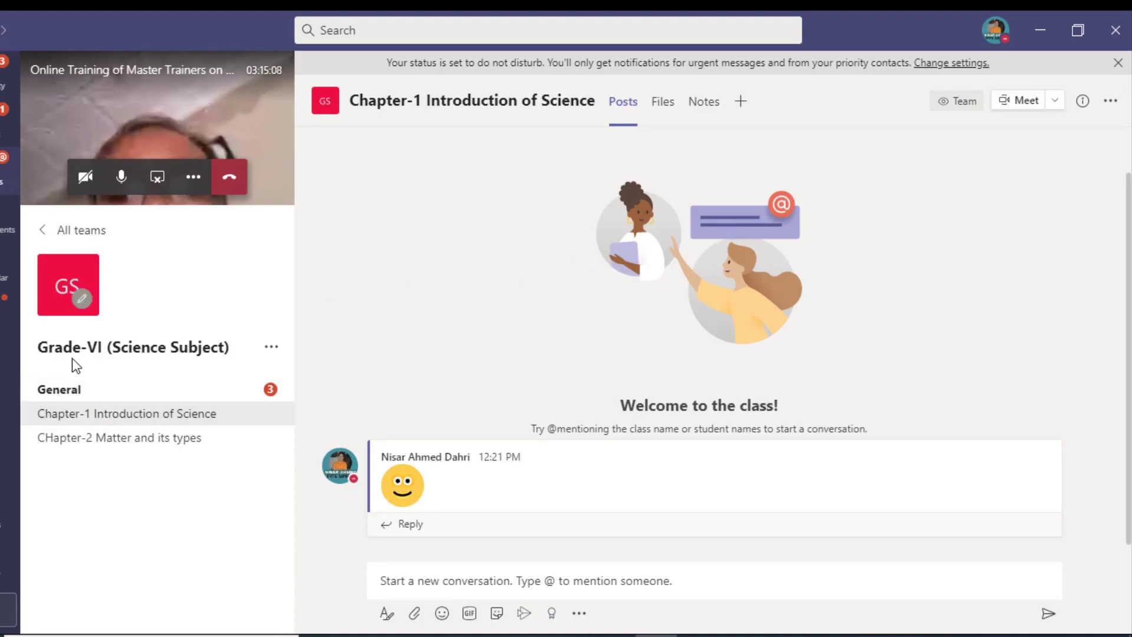
Step: Choose Schedule a meeting from the Chapter-1 Introduction of Science channel's Meet menu
click(40, 390)
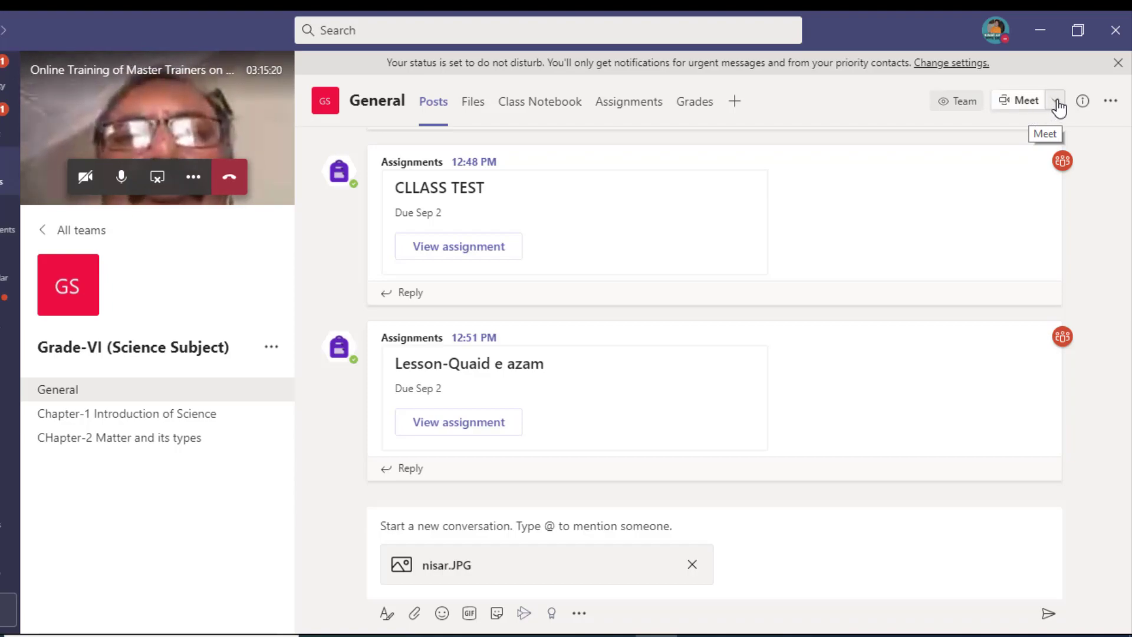
click(1057, 104)
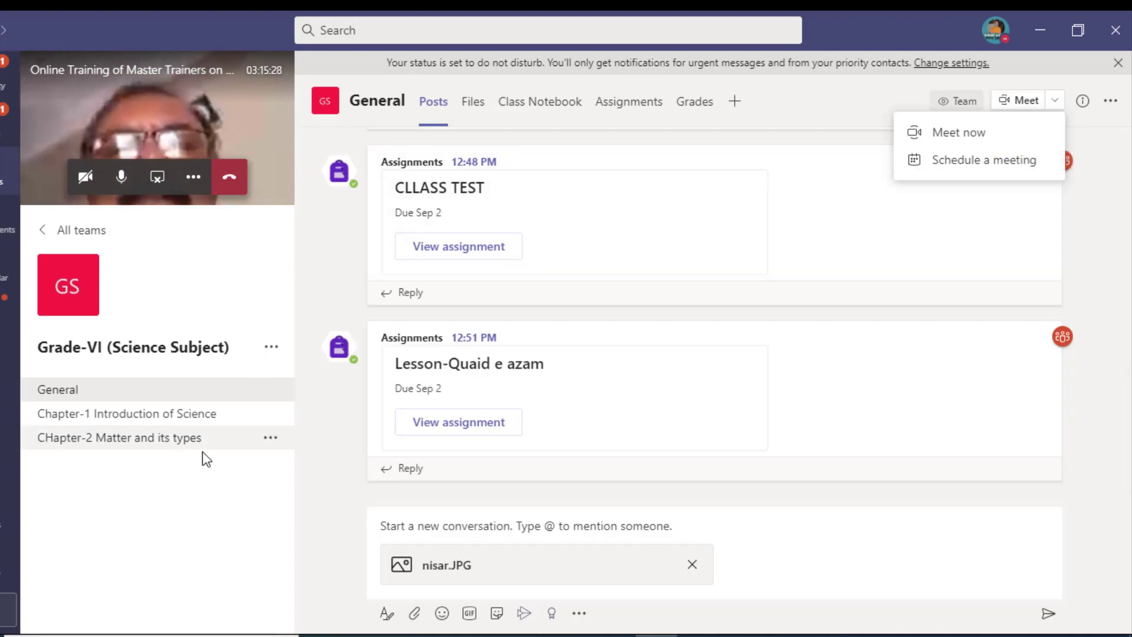
click(203, 426)
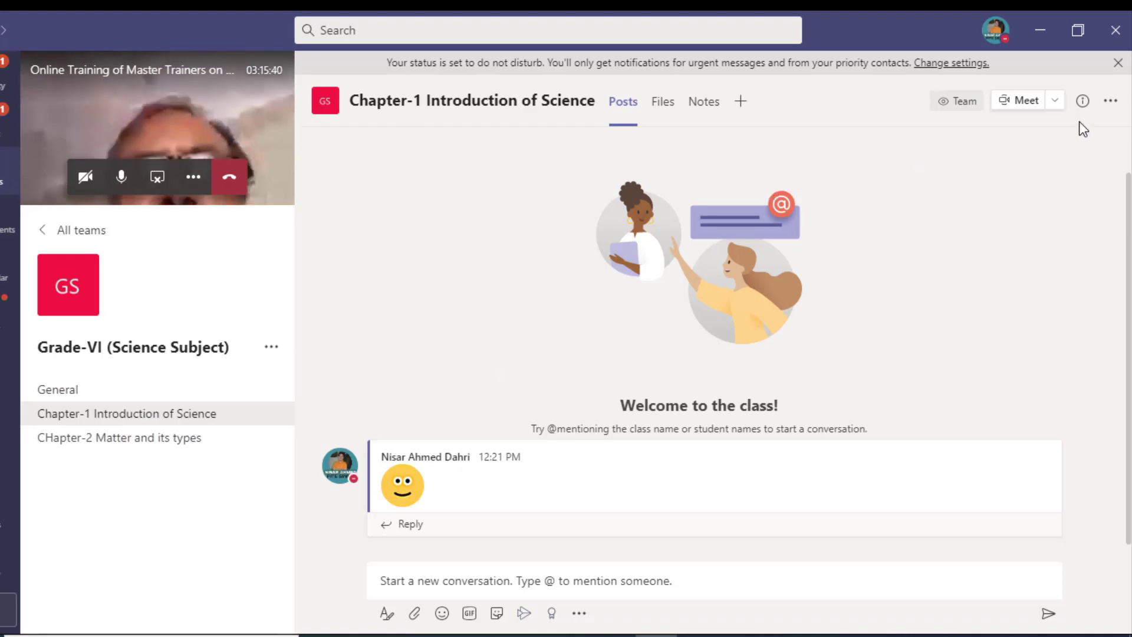
click(1057, 111)
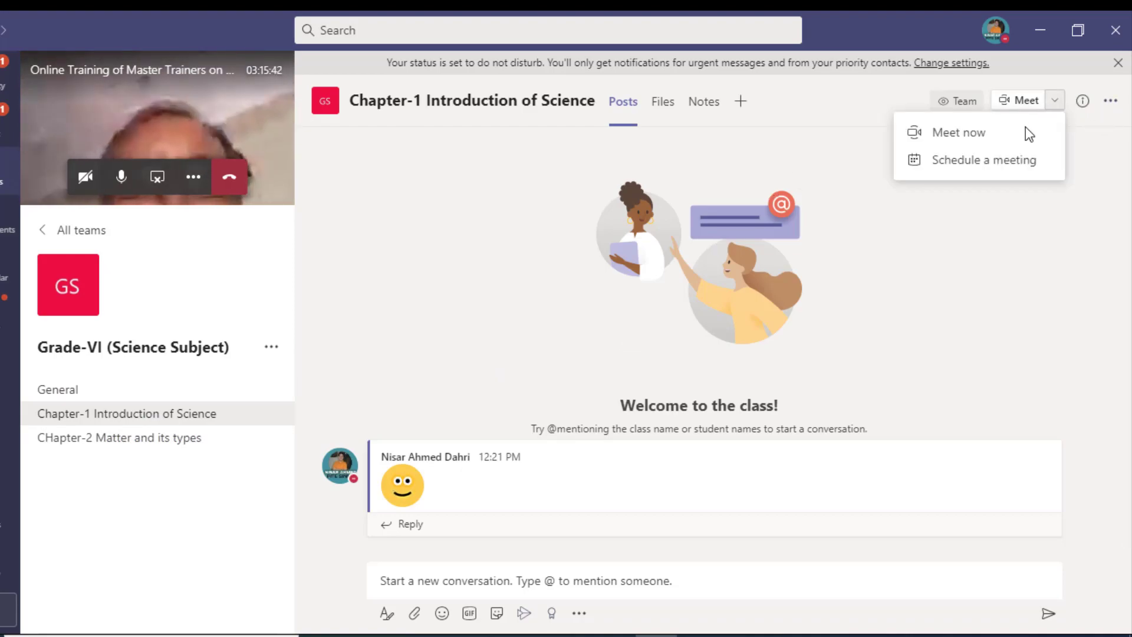
click(913, 245)
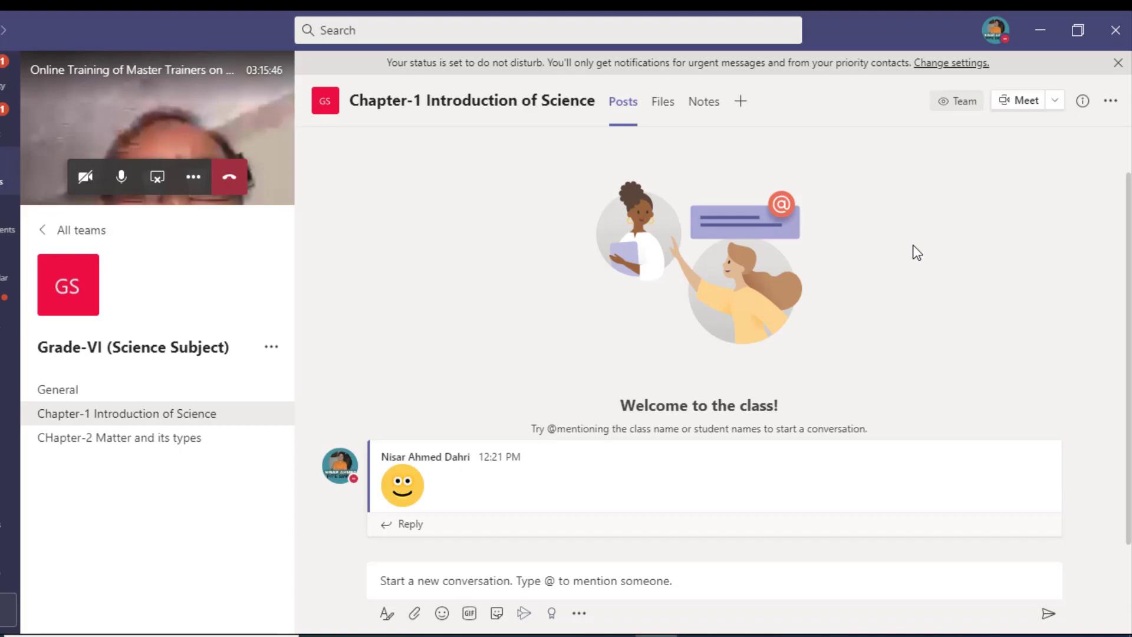
click(1056, 101)
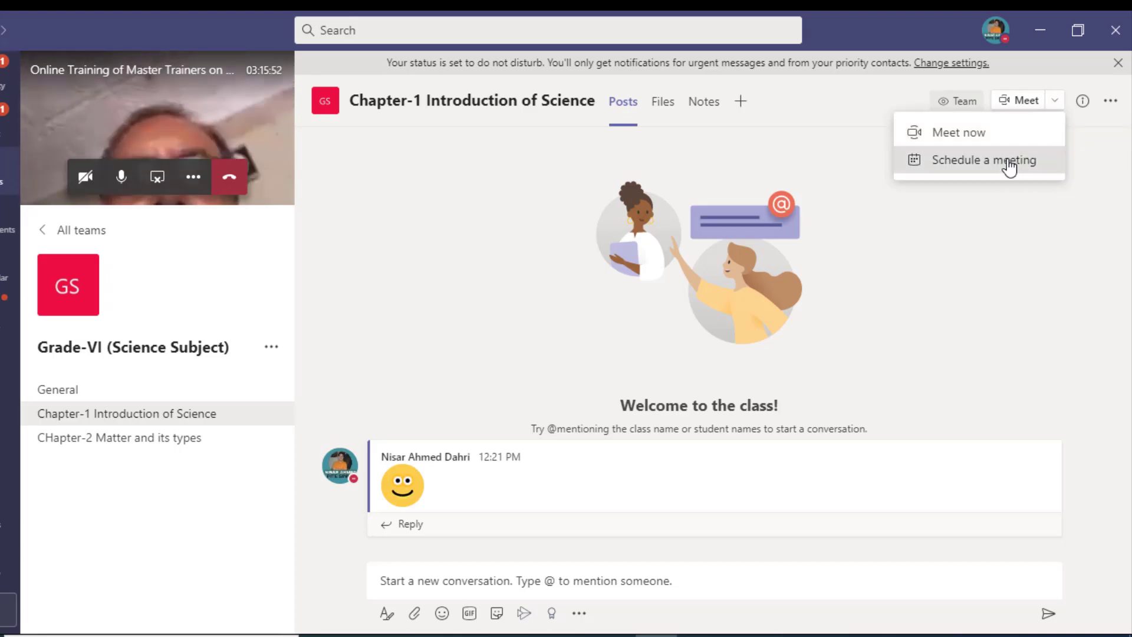
click(1009, 166)
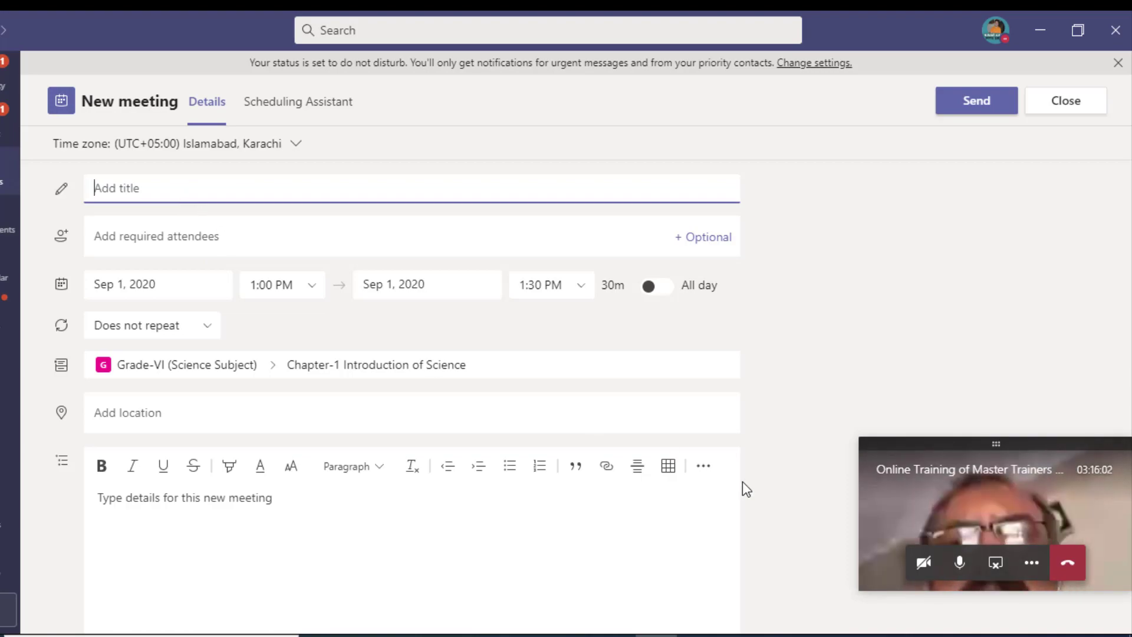
Step: Title the meeting 'Class-01: Topic Matter and its type?' followed by the teacher's name
text(Chapt)
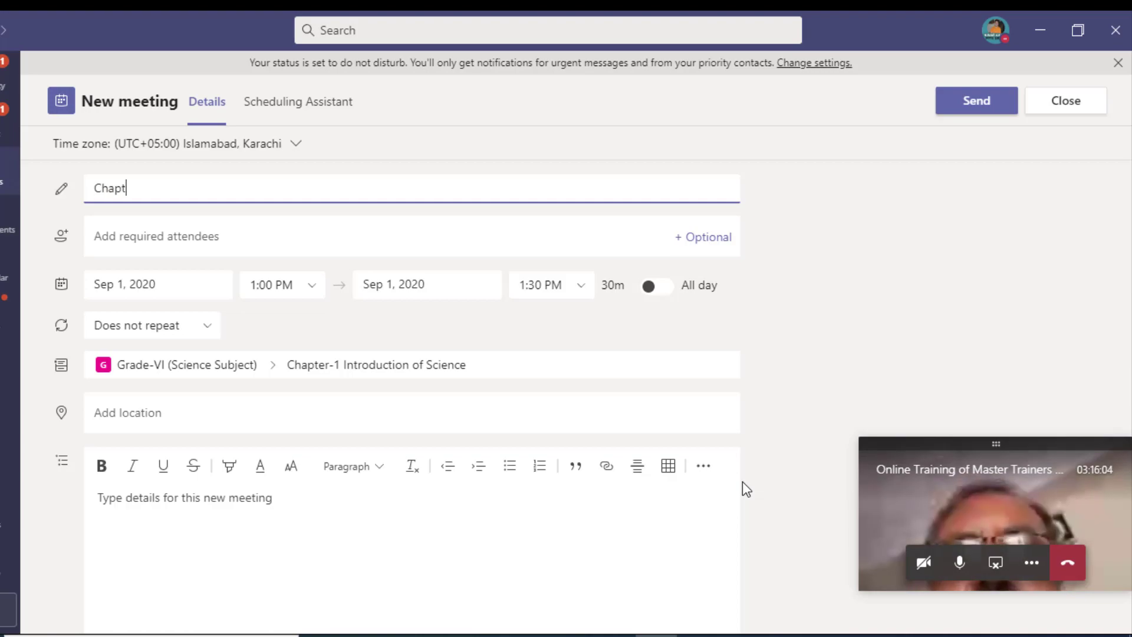
text(er-1)
key(BackSpace)
key(BackSpace)
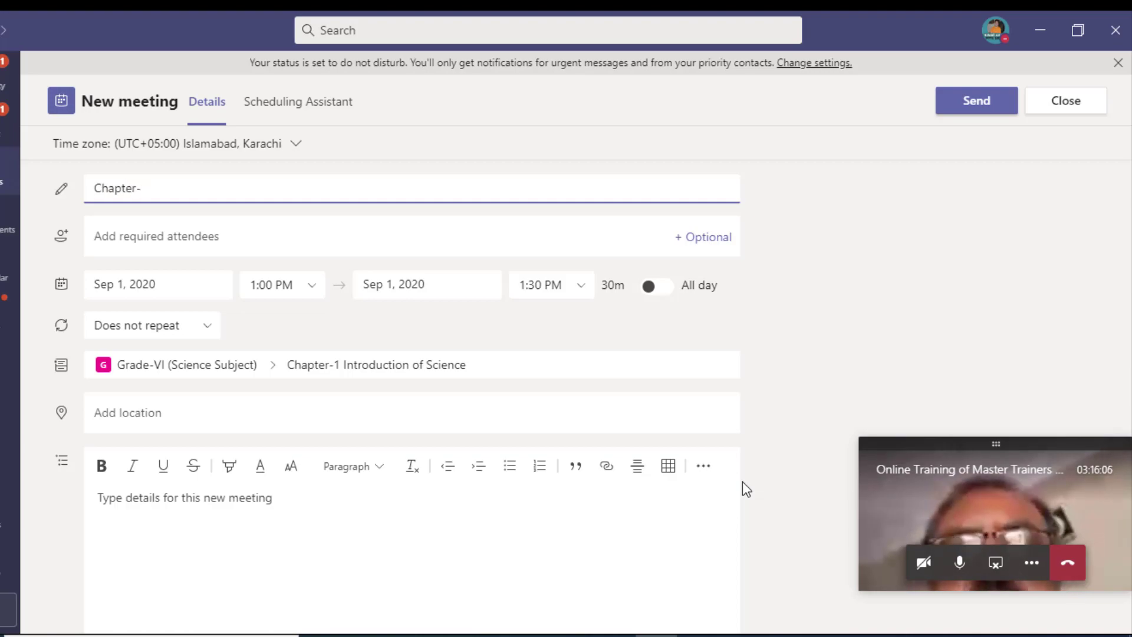
key(ctrl+BackSpace)
text(Class-)
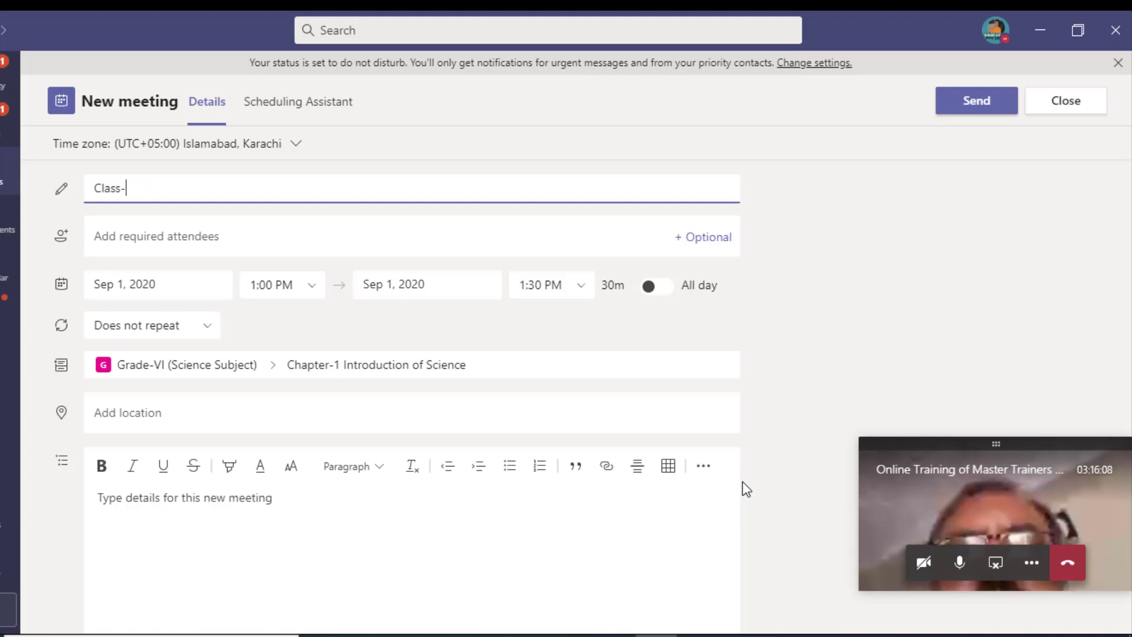
text(01)
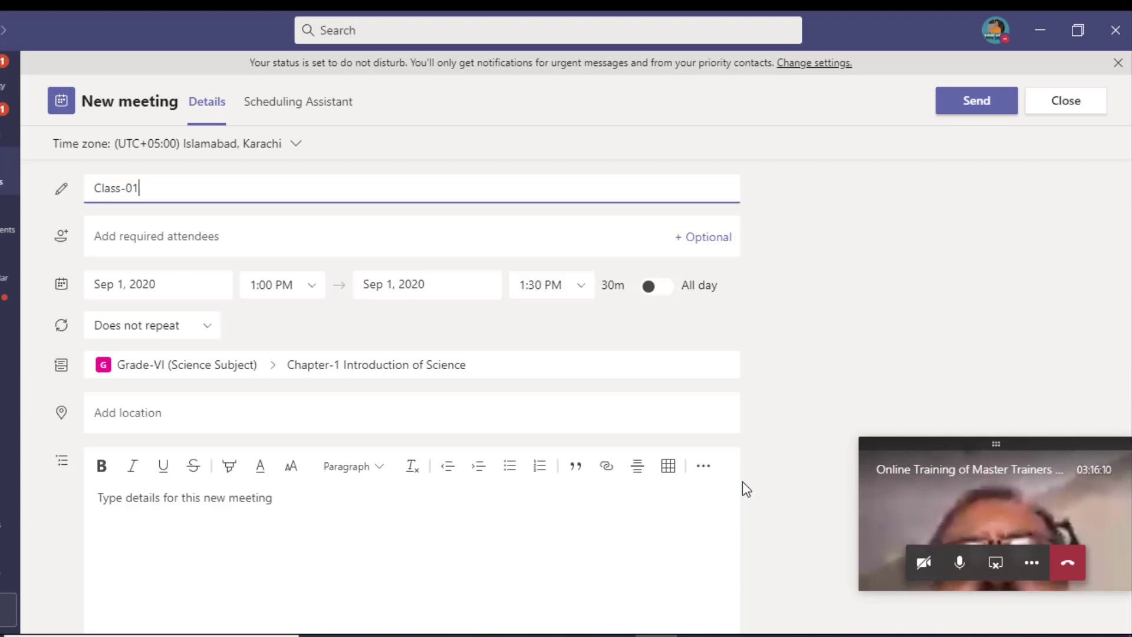
text(:  Topic )
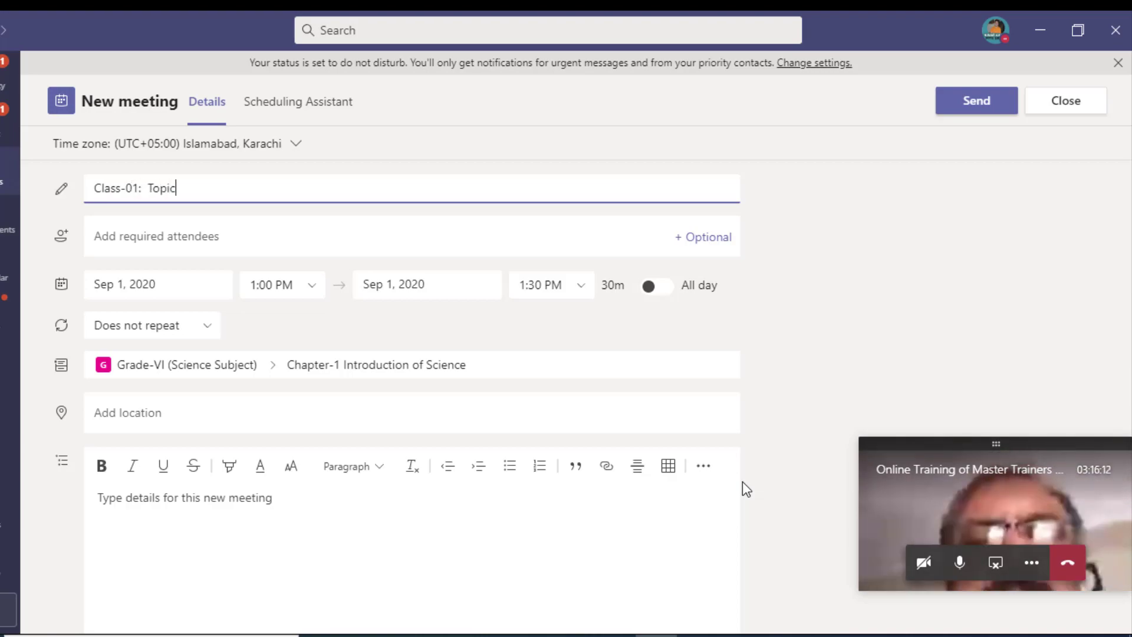
text(Ma)
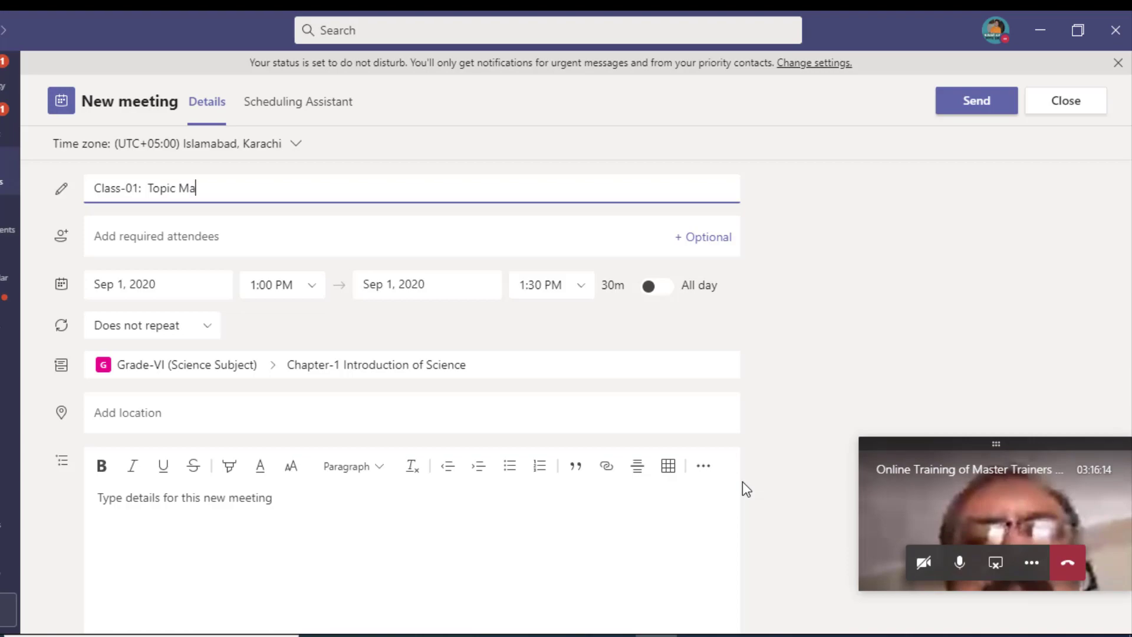
text(tter and it)
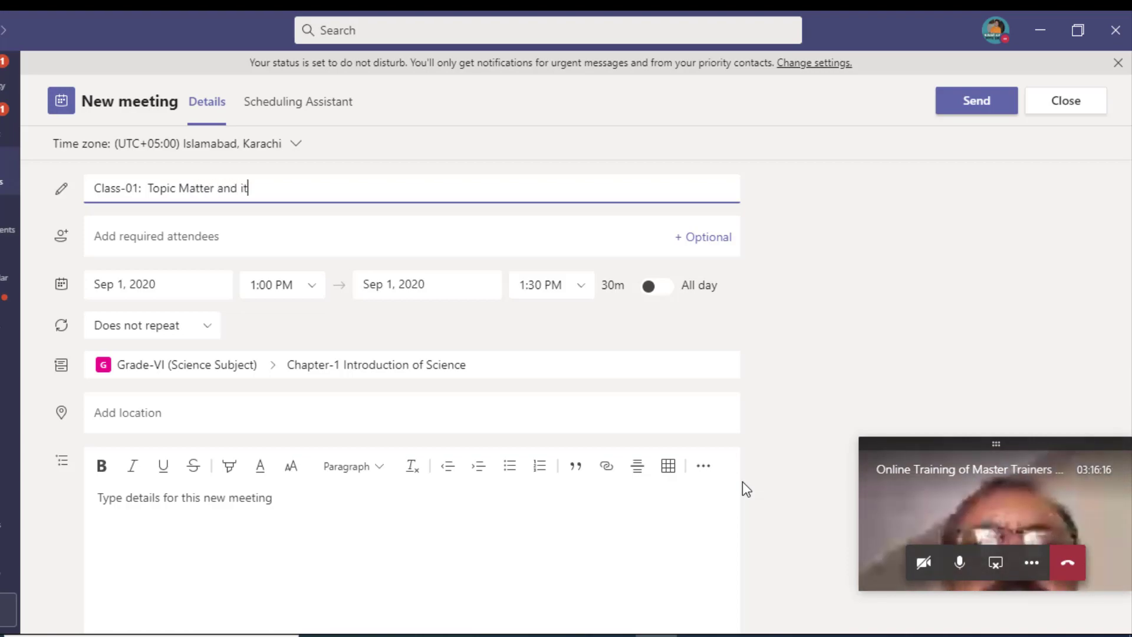
text(s tyoe)
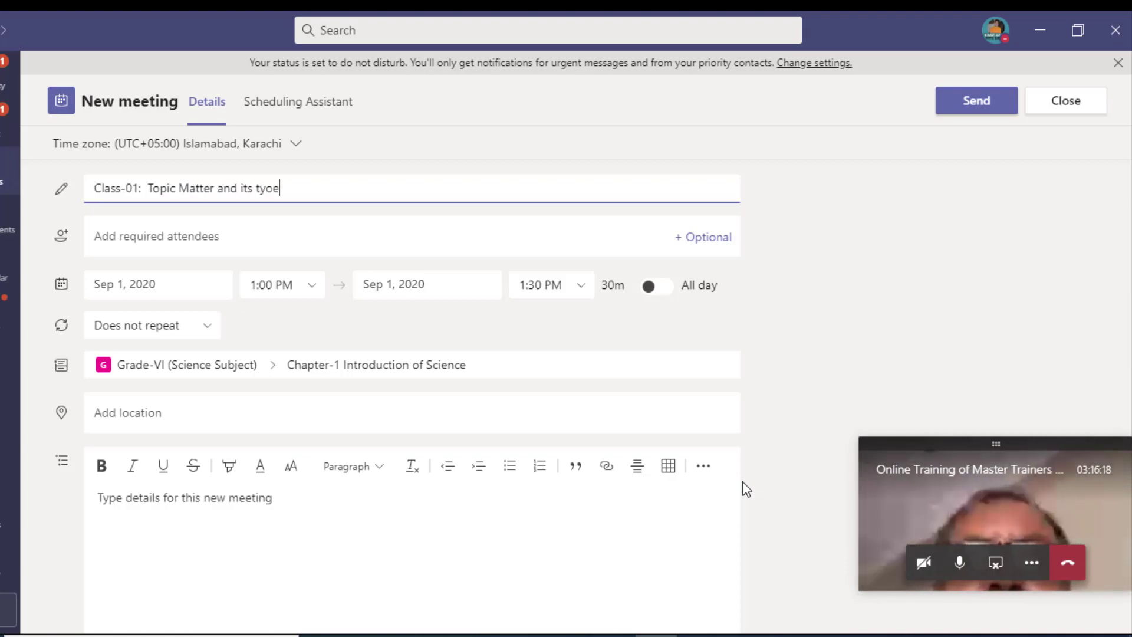
key(BackSpace)
key(BackSpace)
text(pes)
key(BackSpace)
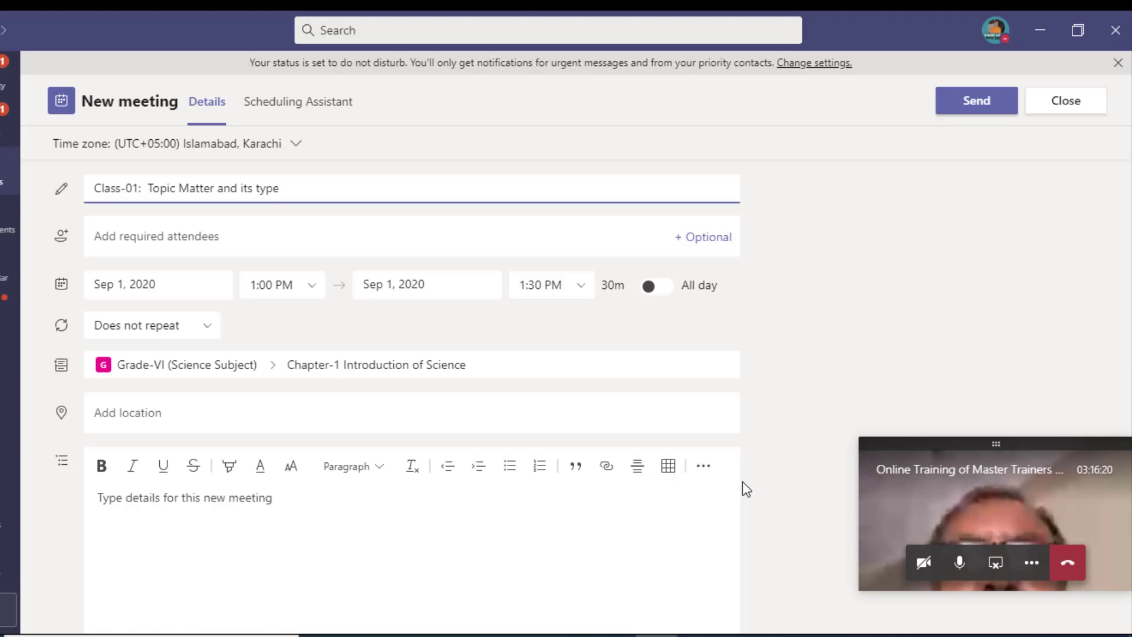
text(?)
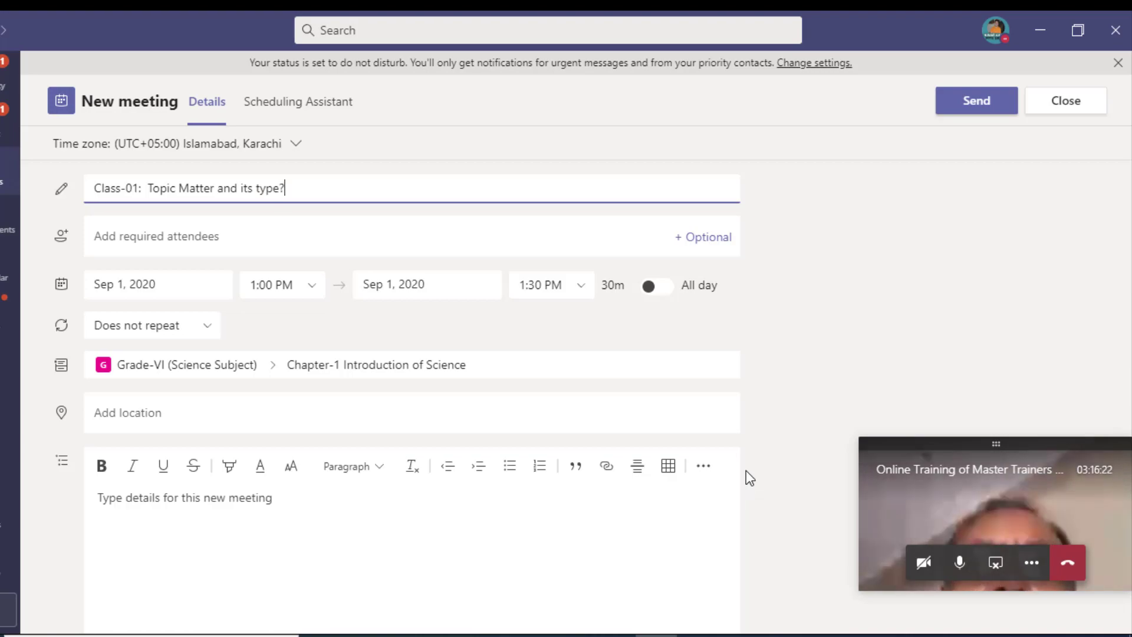
click(176, 242)
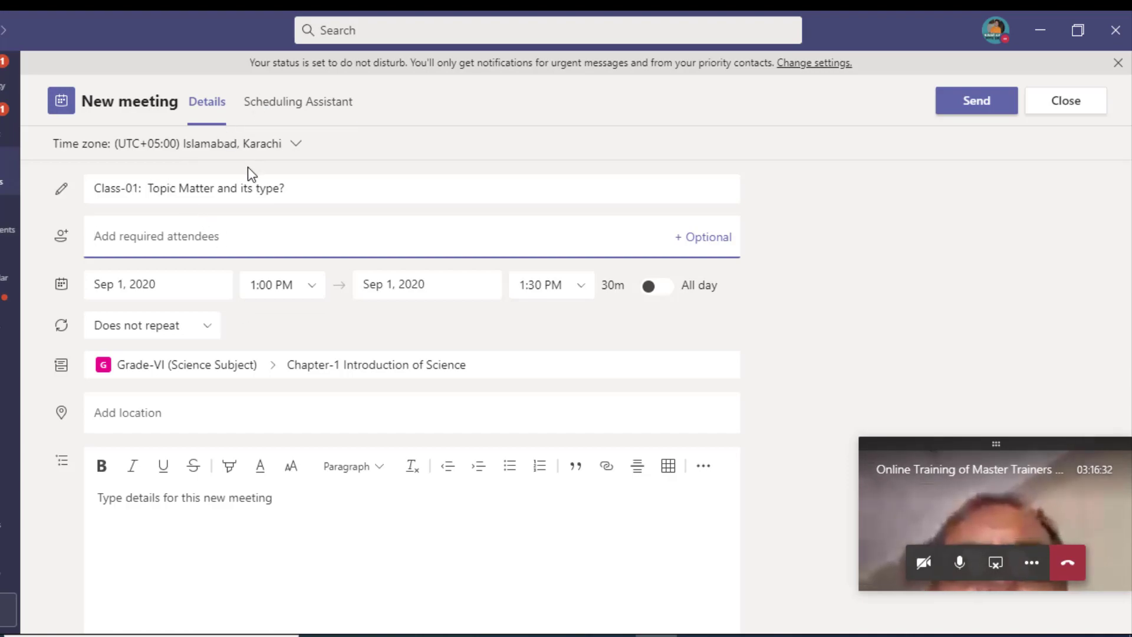
click(341, 194)
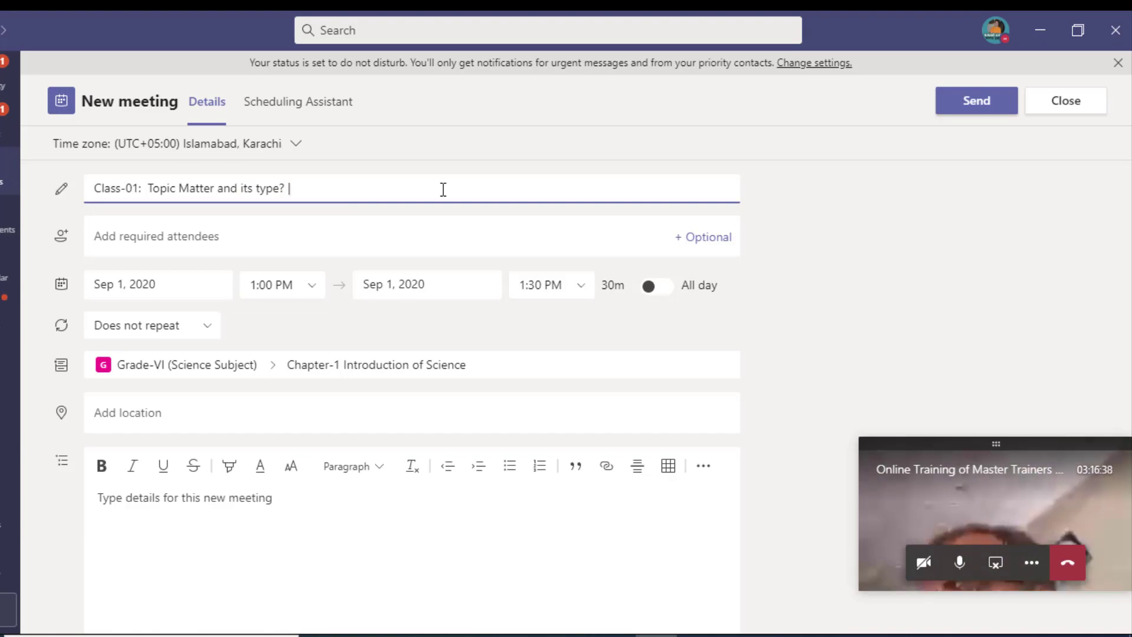
text(M)
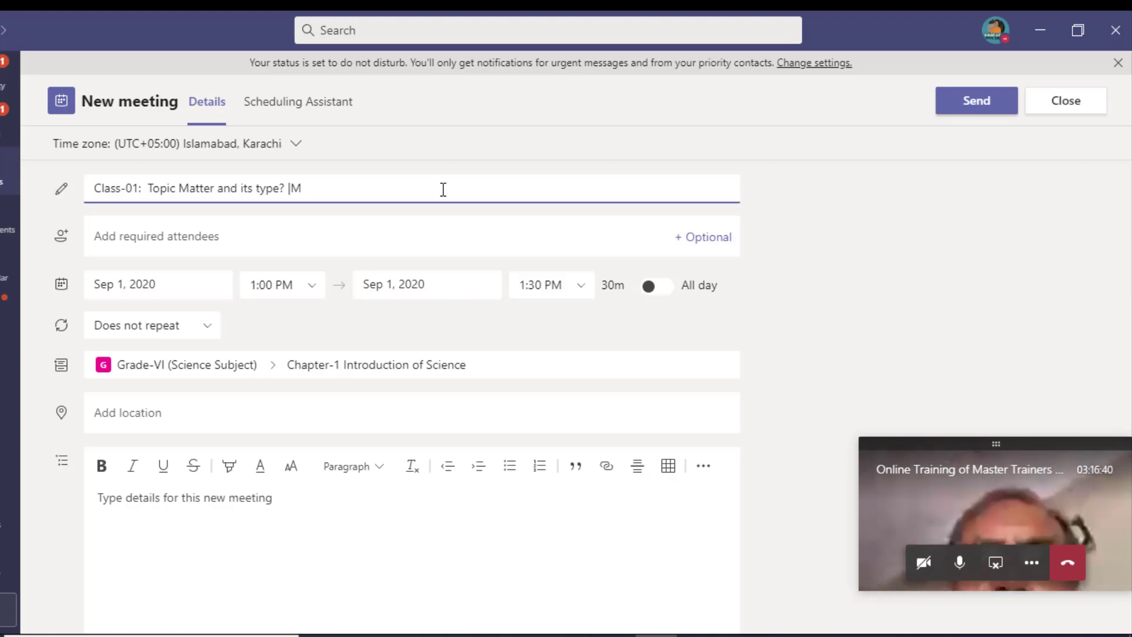
text(s. )
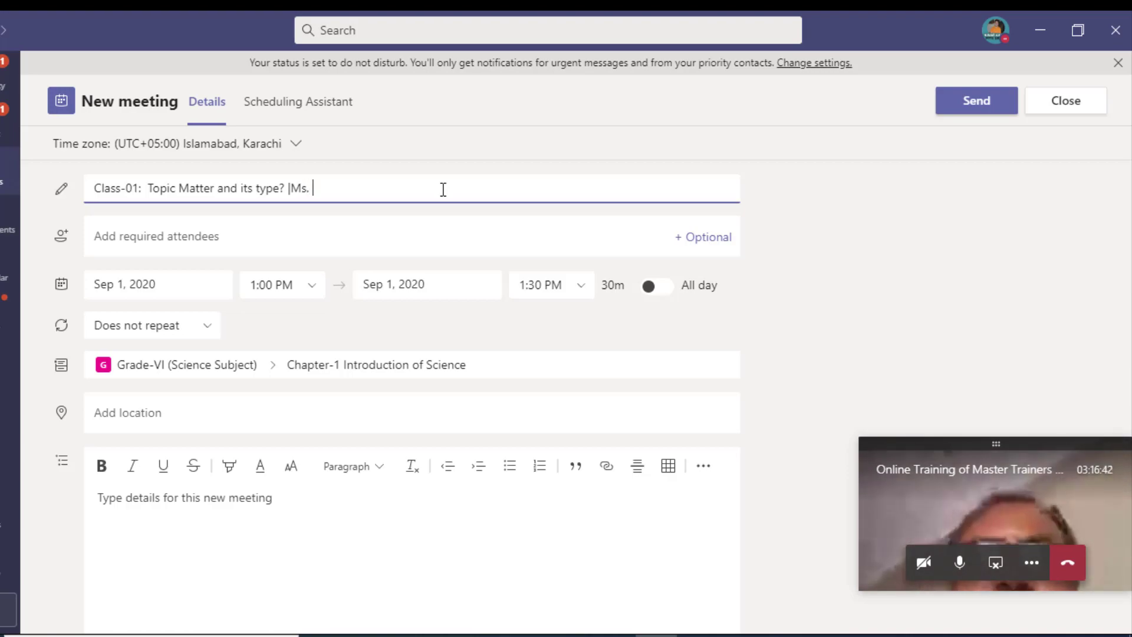
text(XYz)
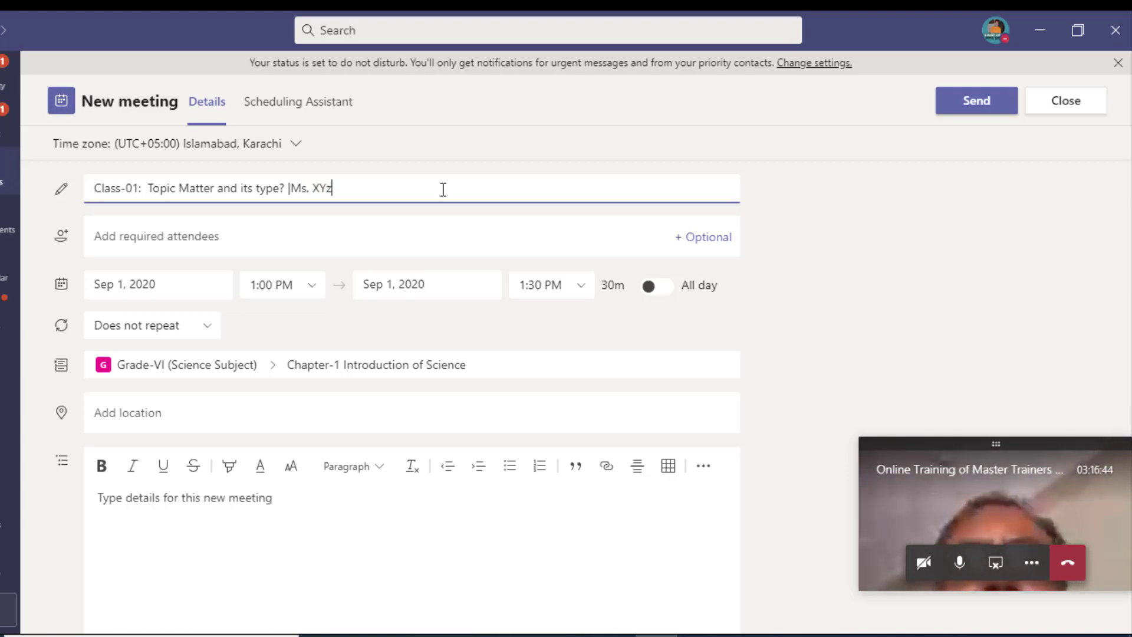
text(Z)
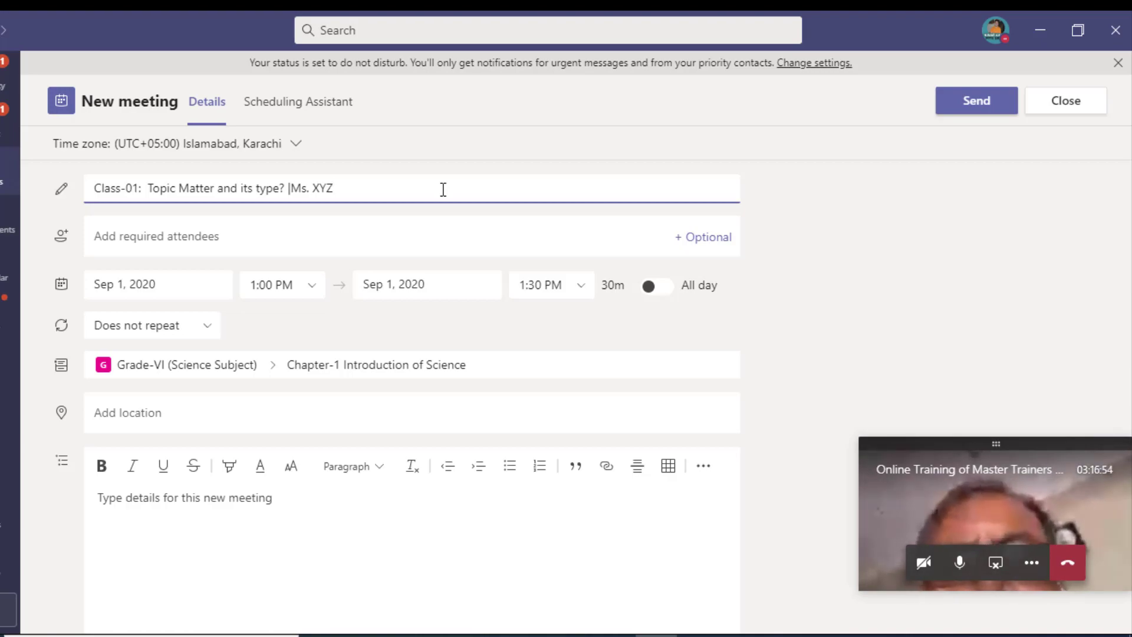
Step: Set the meeting for Sep 2, 2020, from 8:00 AM to 9:00 AM (1h)
click(189, 286)
click(186, 384)
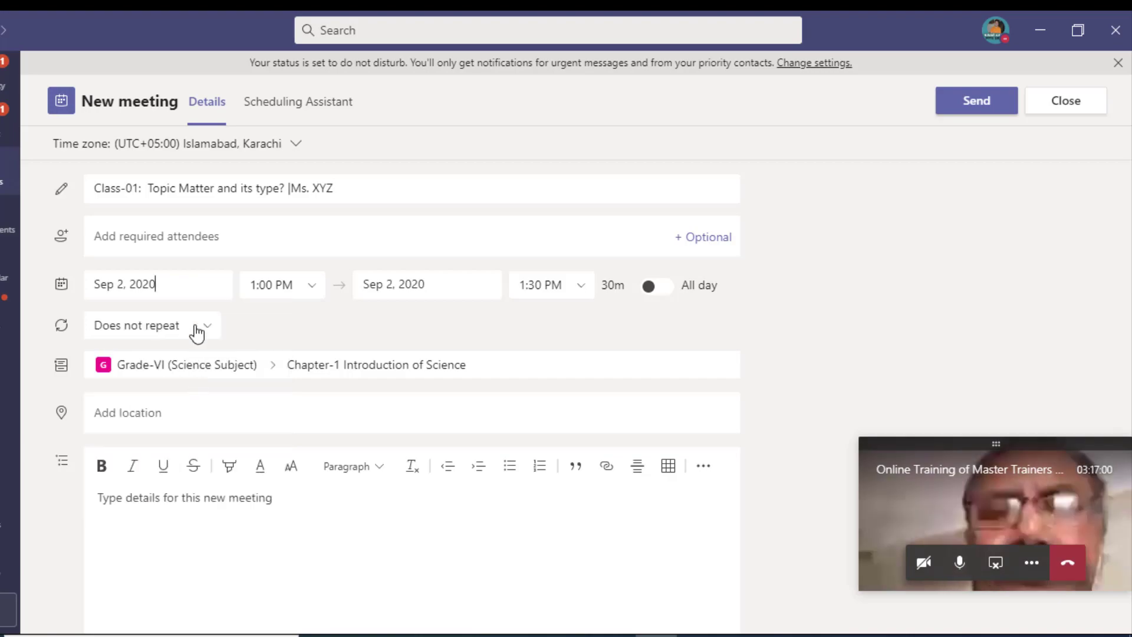
click(307, 296)
scroll(302, 354, up, 3)
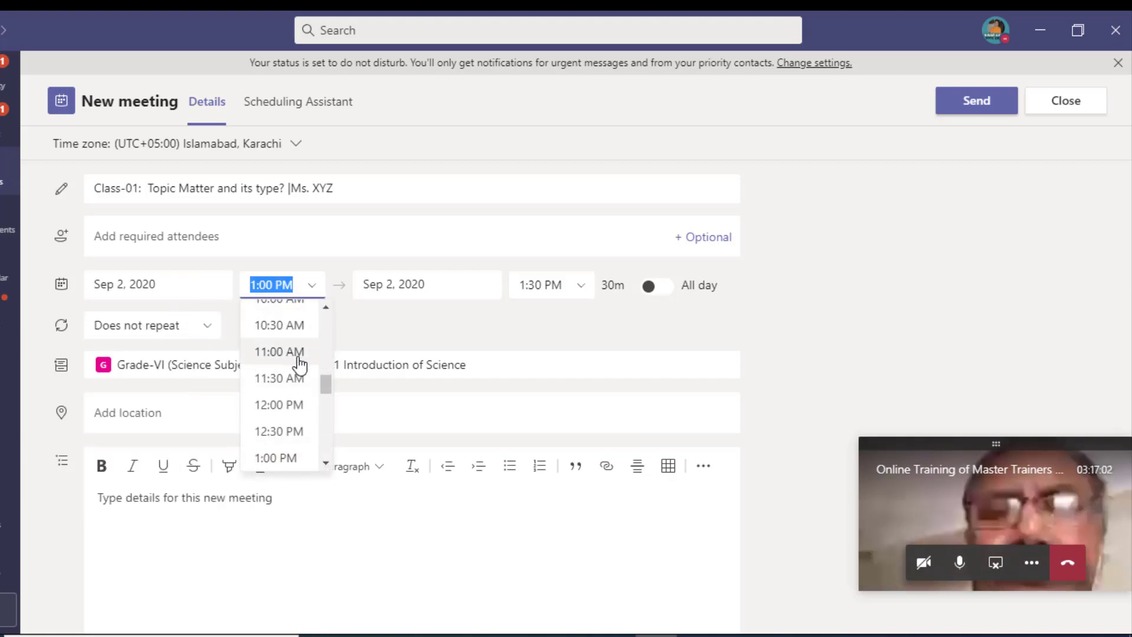
scroll(302, 340, up, 3)
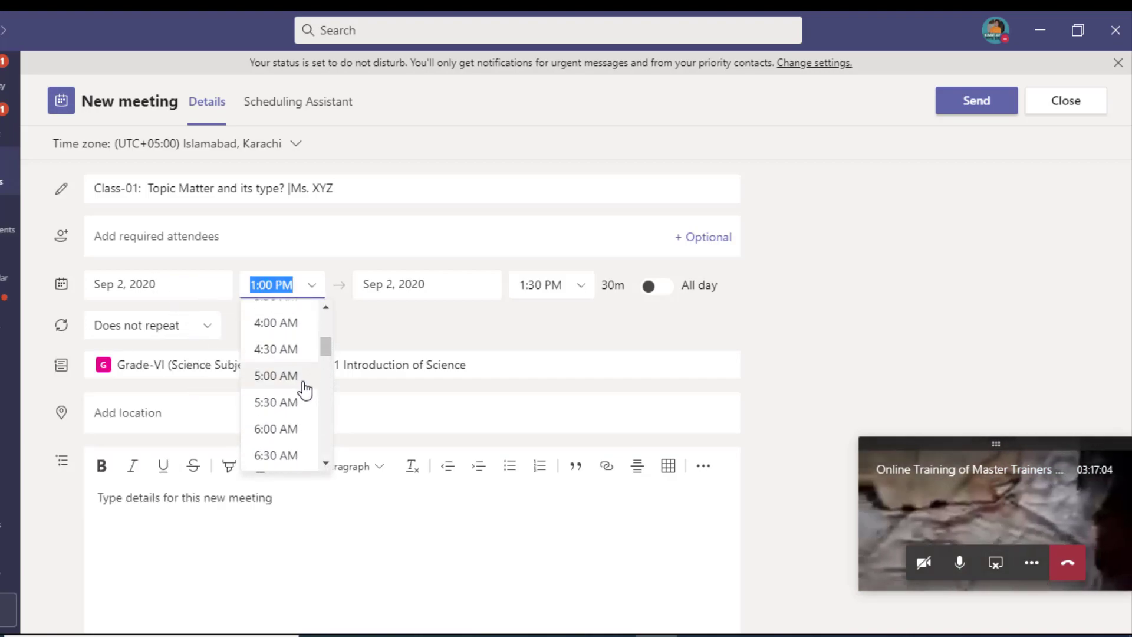
scroll(304, 386, down, 1)
scroll(305, 390, down, 1)
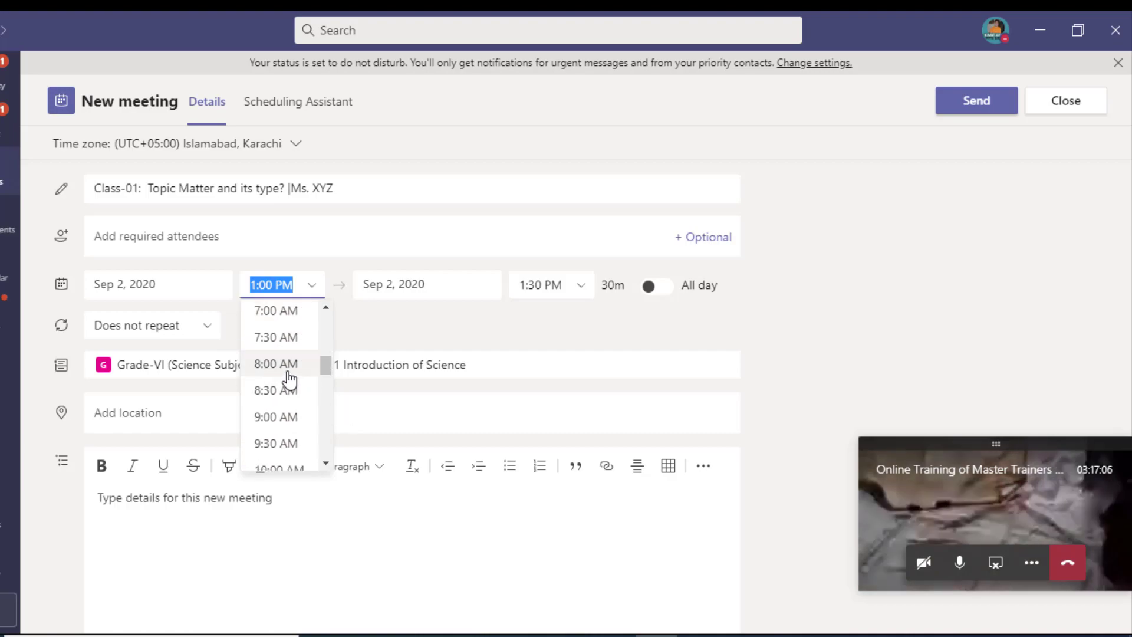
click(289, 371)
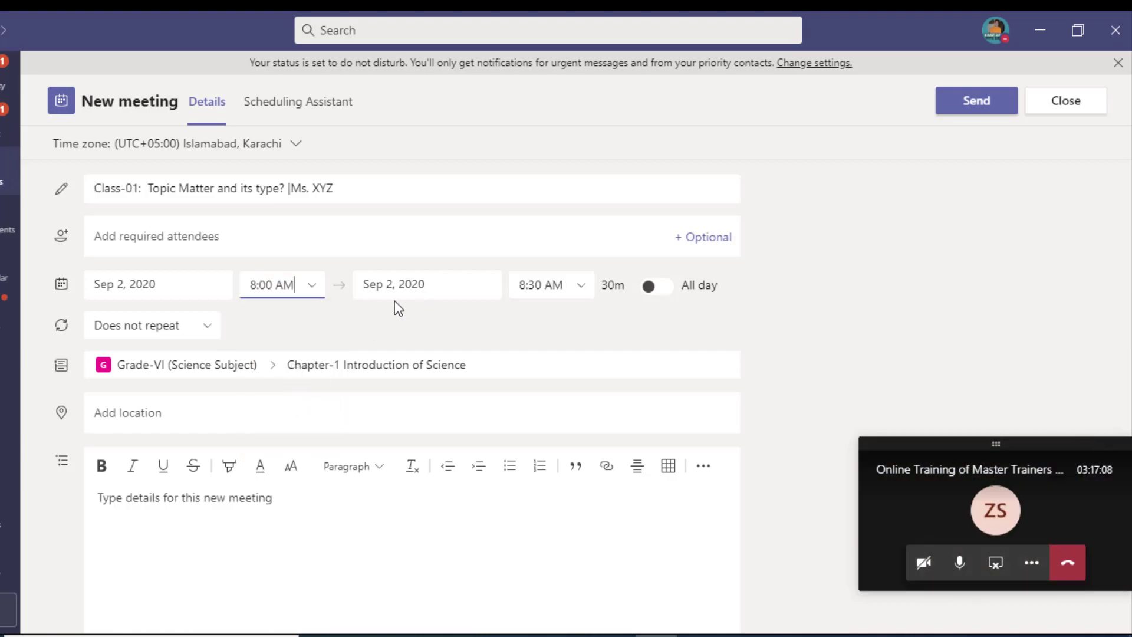
click(540, 286)
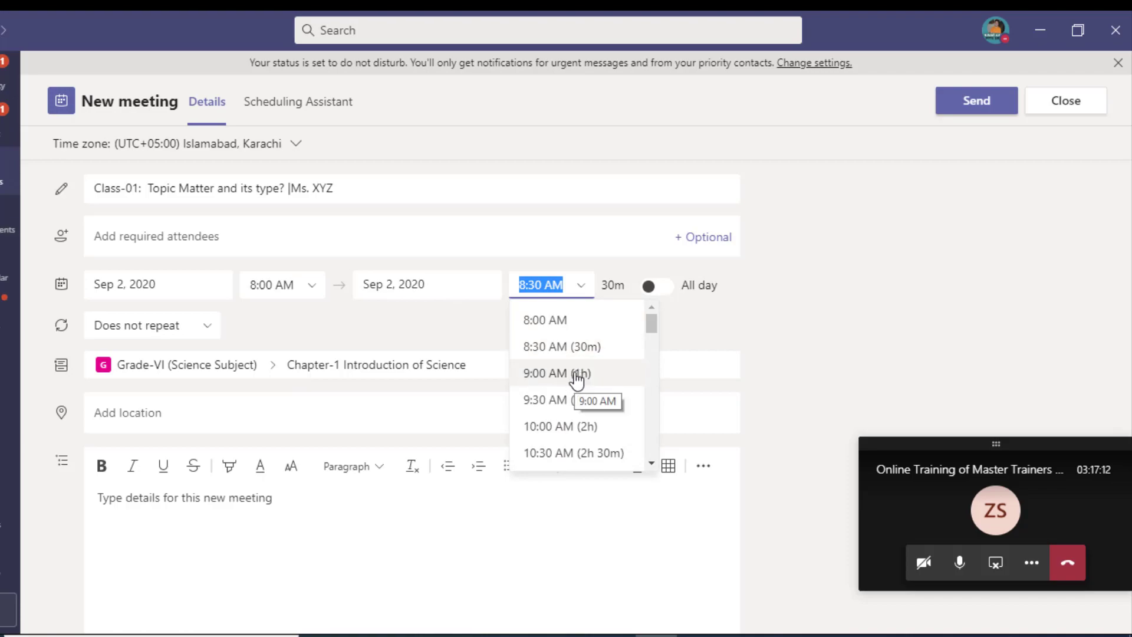
click(543, 373)
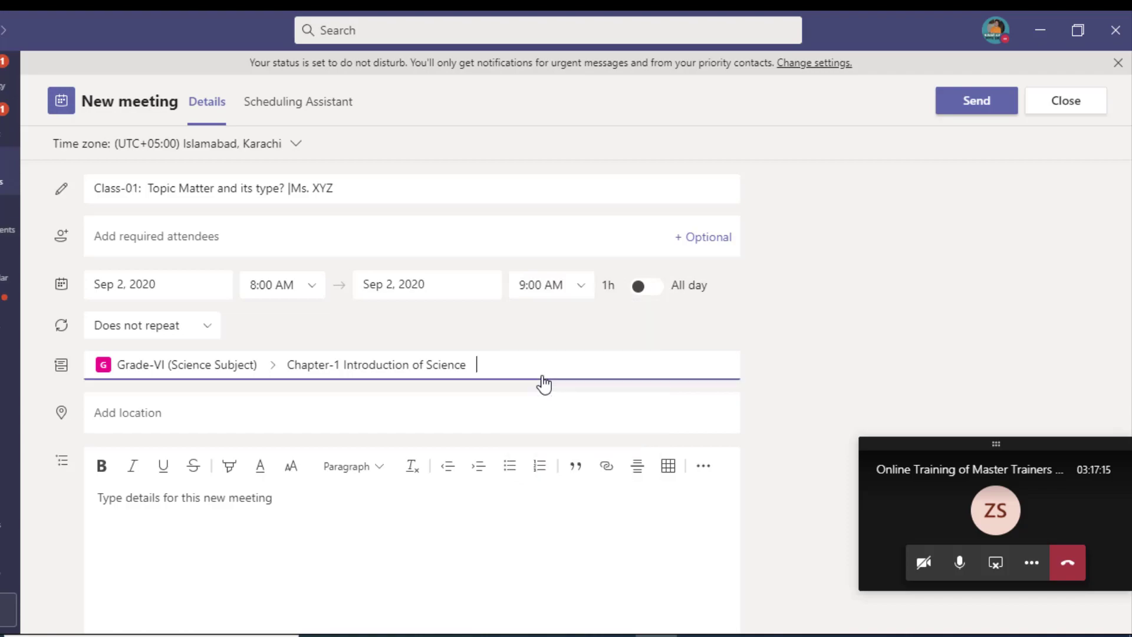
click(525, 324)
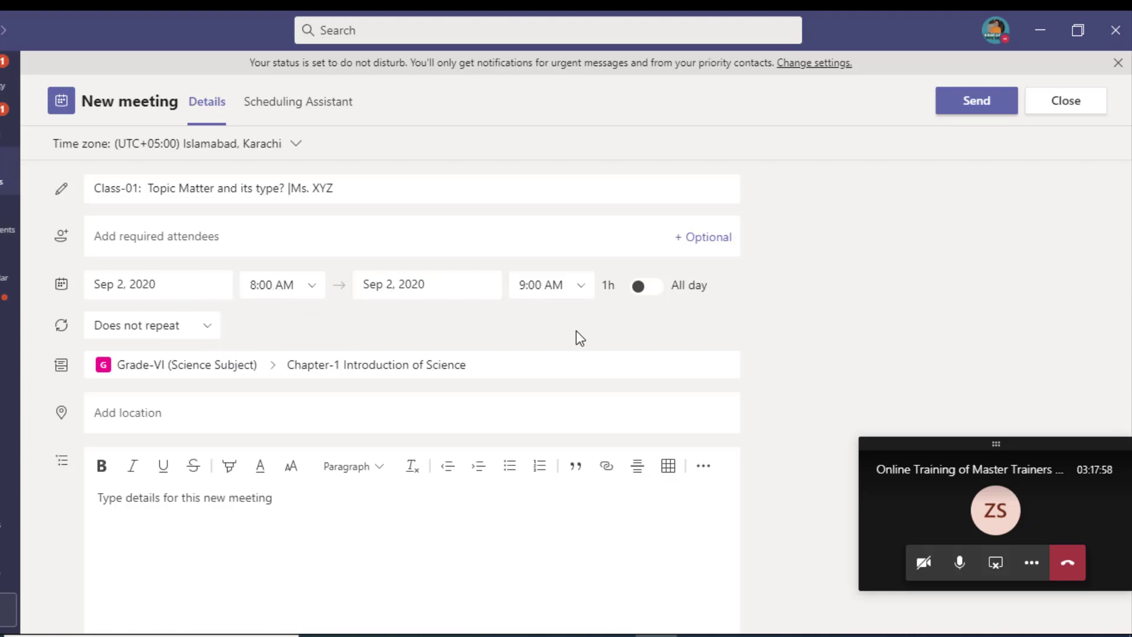
Step: Add details asking students to attend with books and notebooks, then send Class-01 to the channel
scroll(256, 426, down, 1)
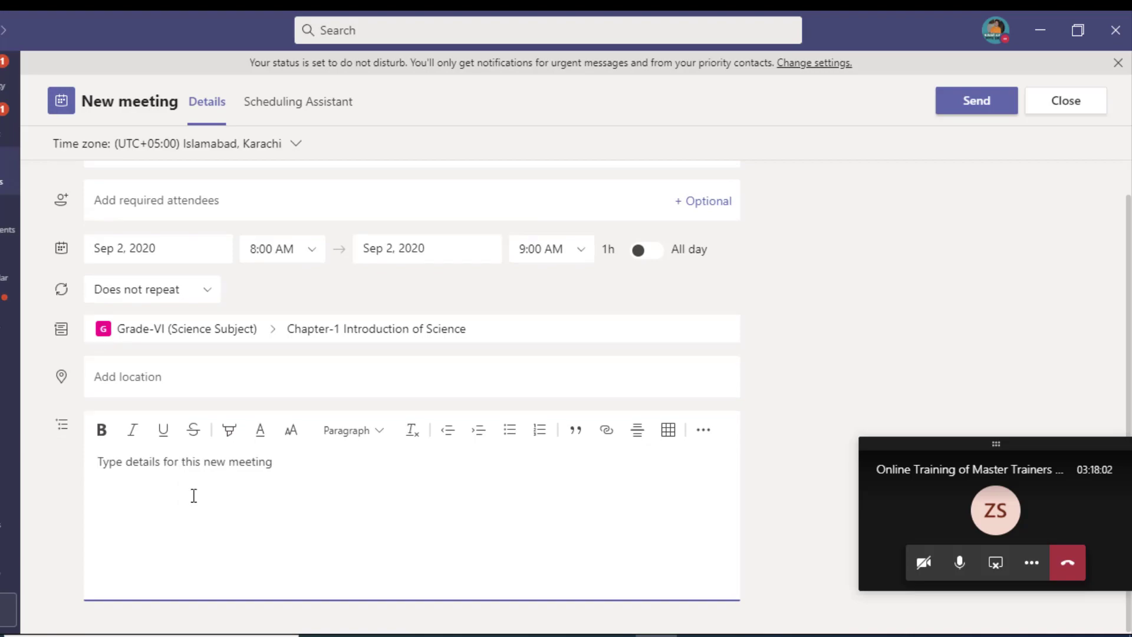
text(Y)
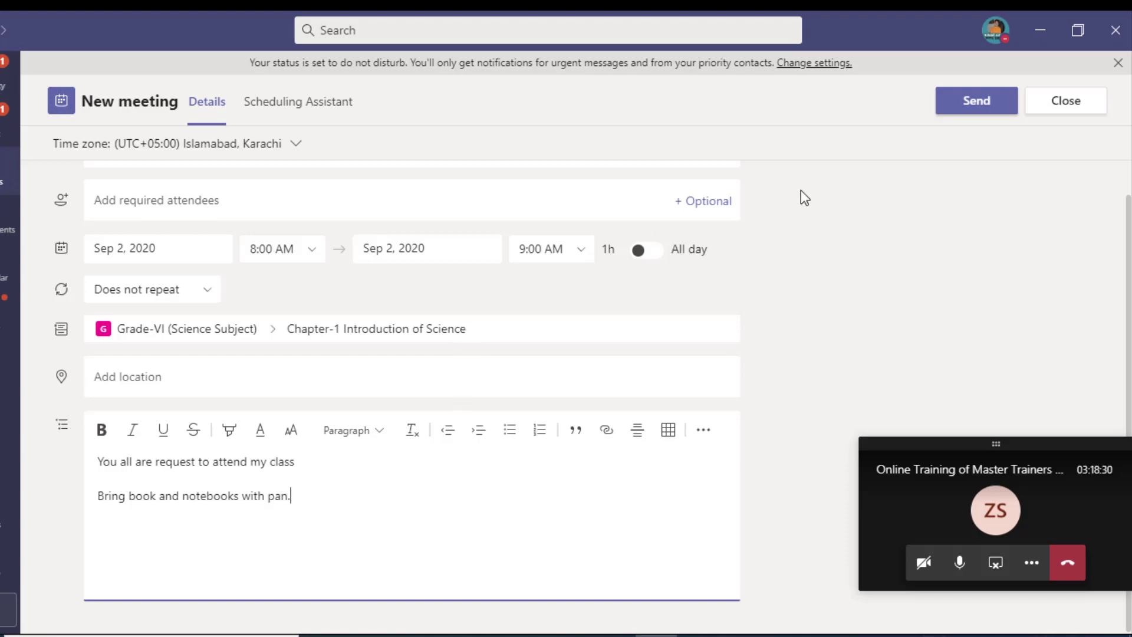
click(977, 101)
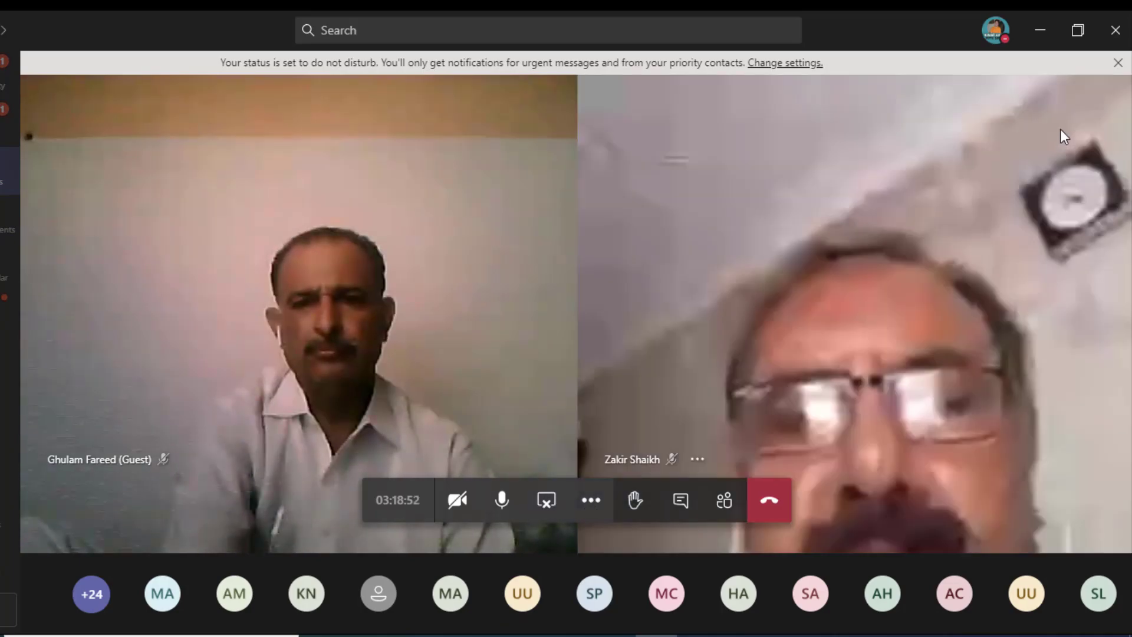
Step: Close the quiz form tab in Chrome and return to the Chapter-1 Introduction of Science channel
click(1038, 43)
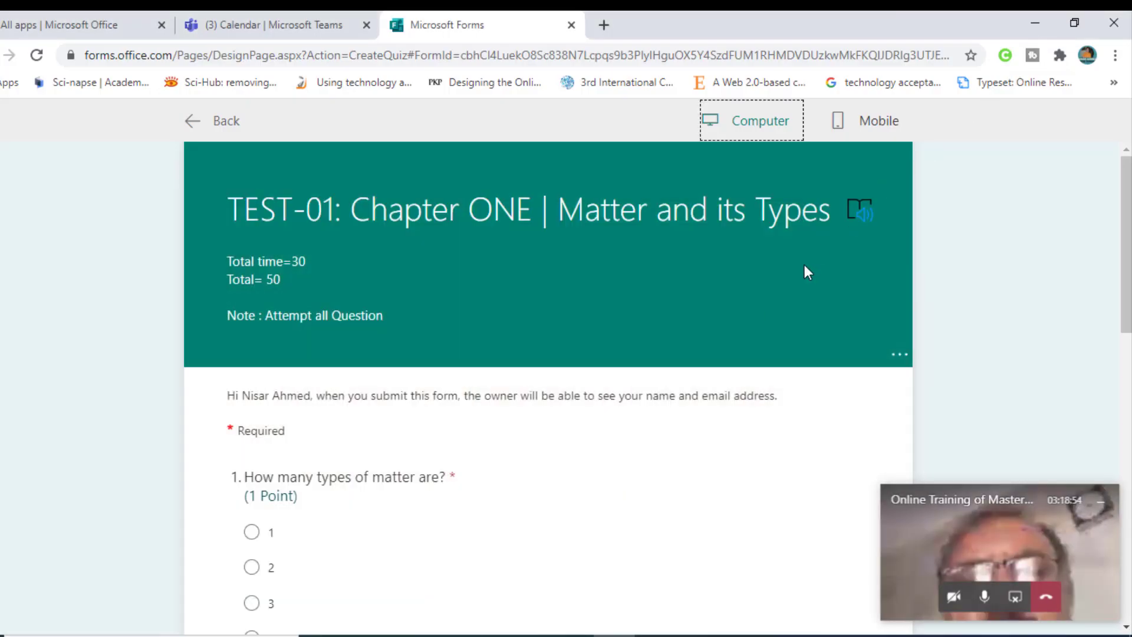
click(572, 25)
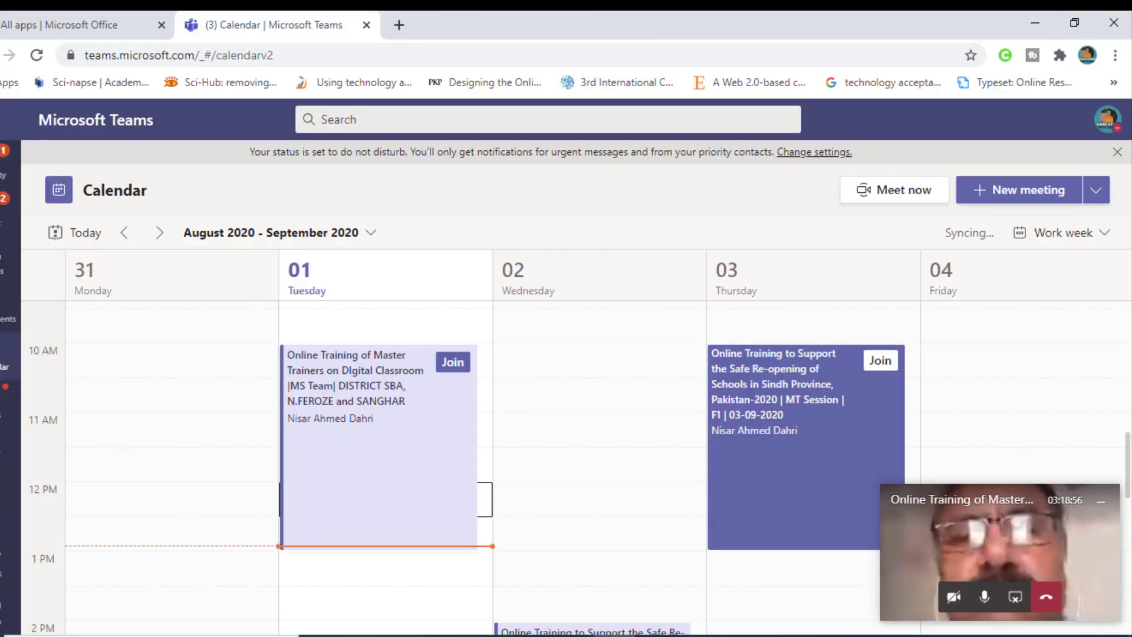
click(659, 636)
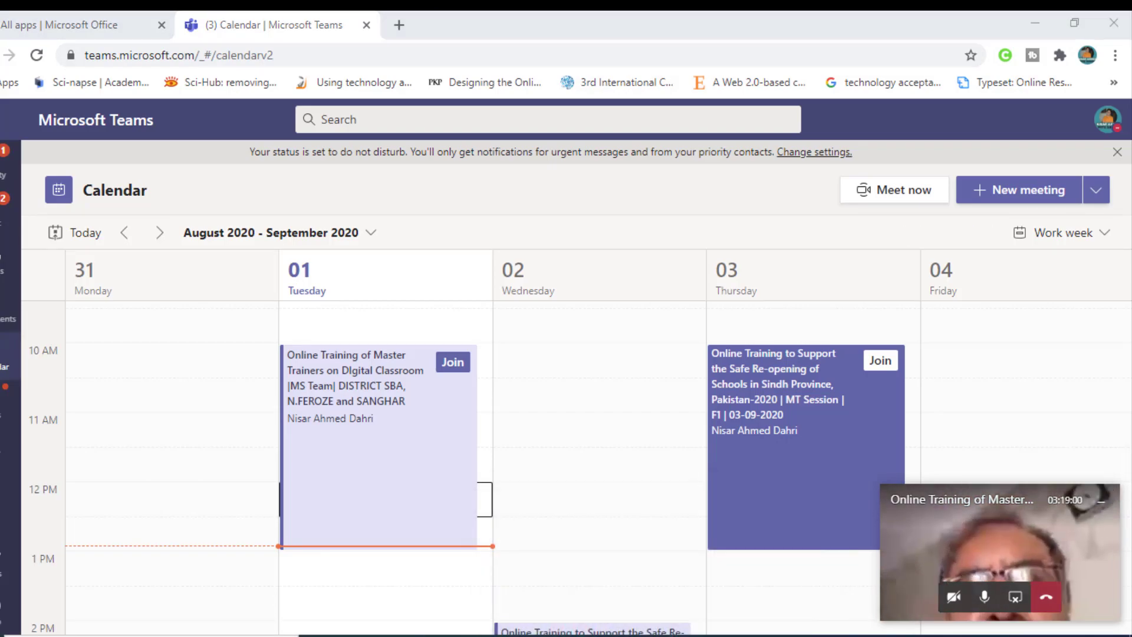
mouse_move(658, 636)
click(607, 497)
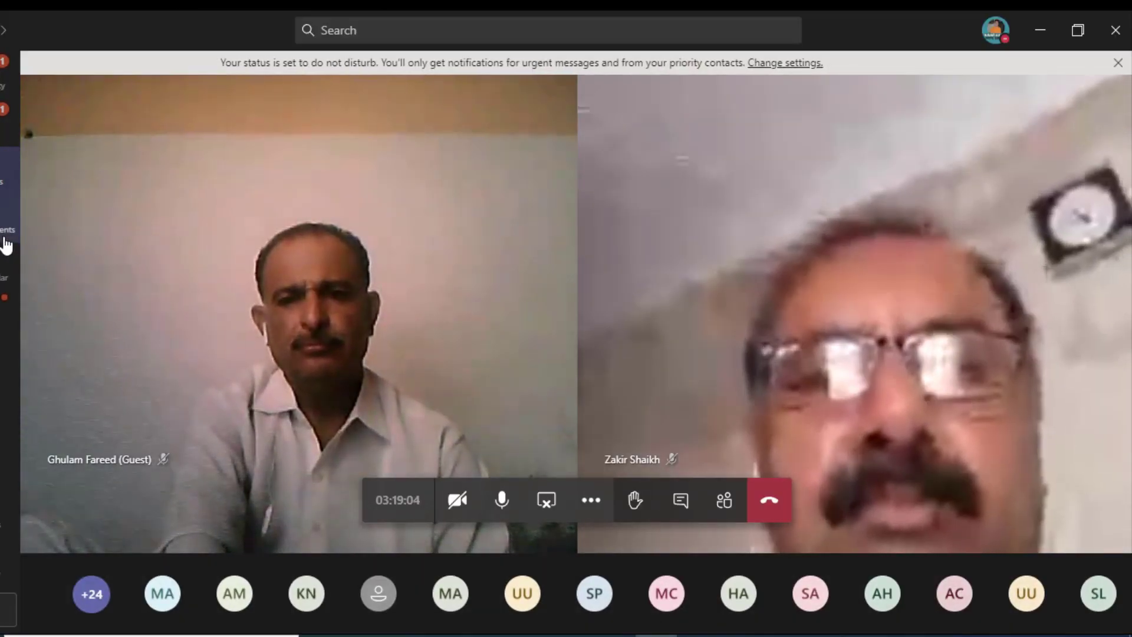
click(5, 185)
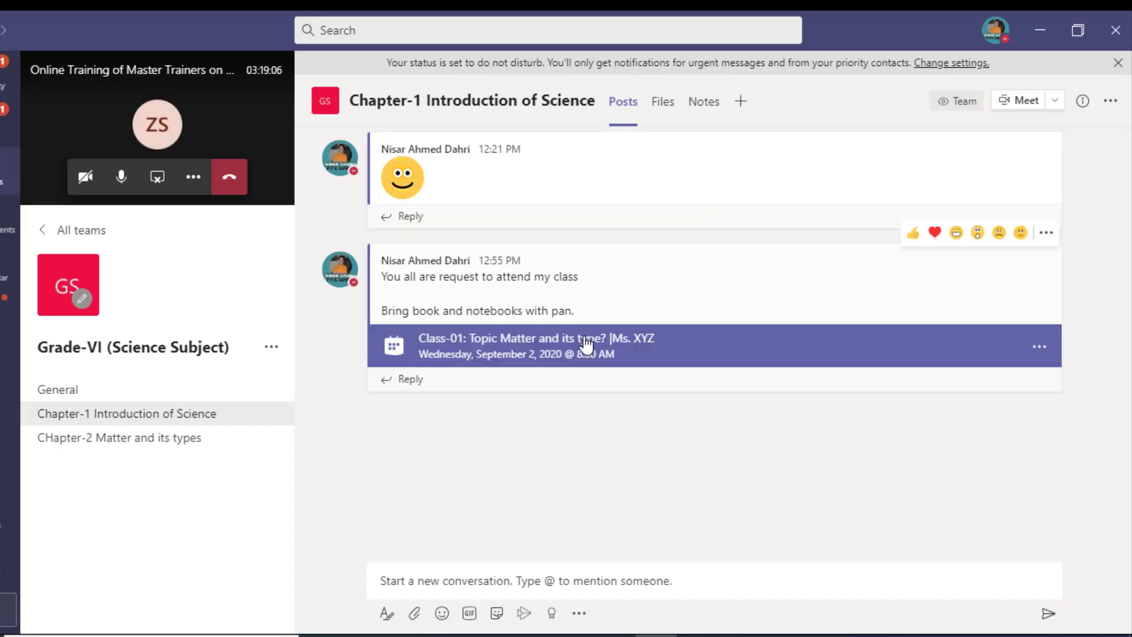
Step: Open Meeting options from the posted Class-01 meeting's details page
click(787, 351)
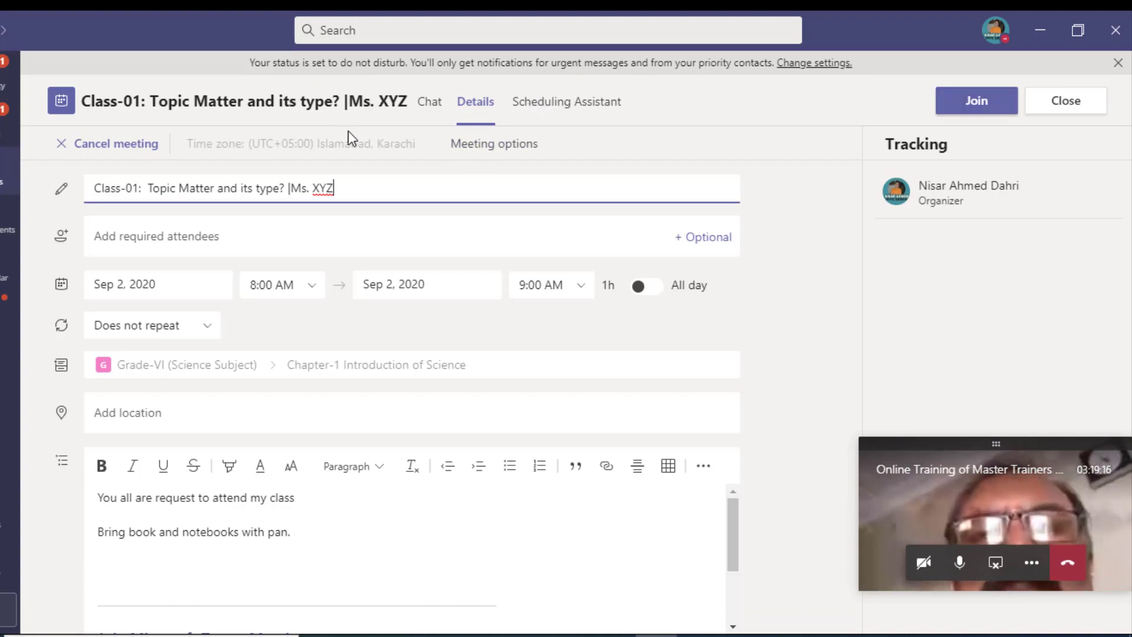
click(489, 158)
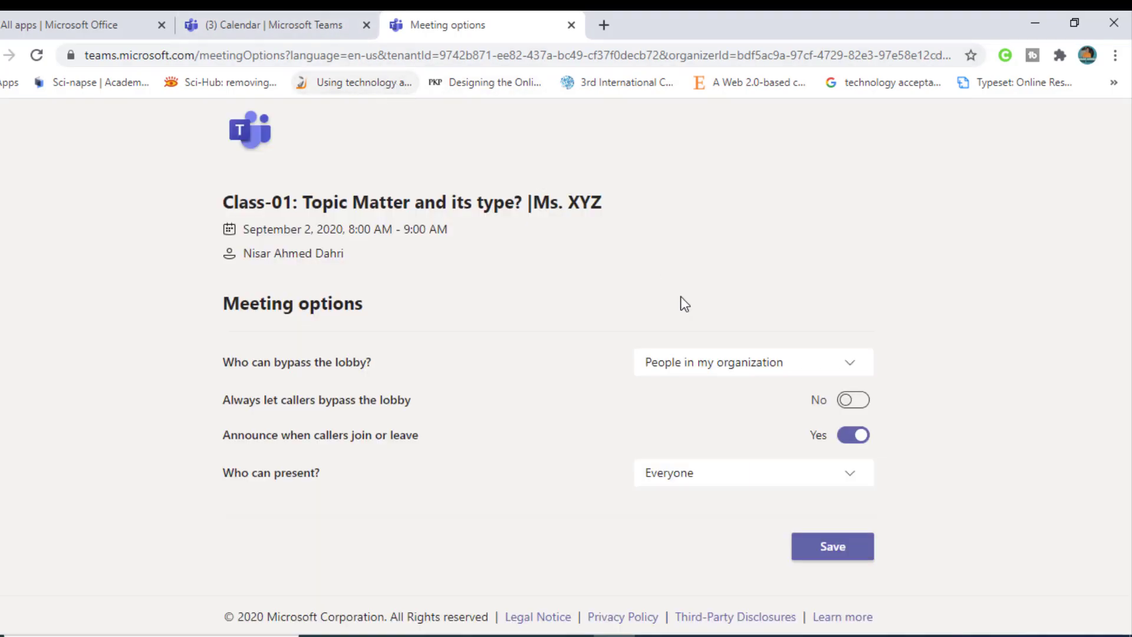
Step: Keep the lobby bypass setting at People in my organization
click(757, 367)
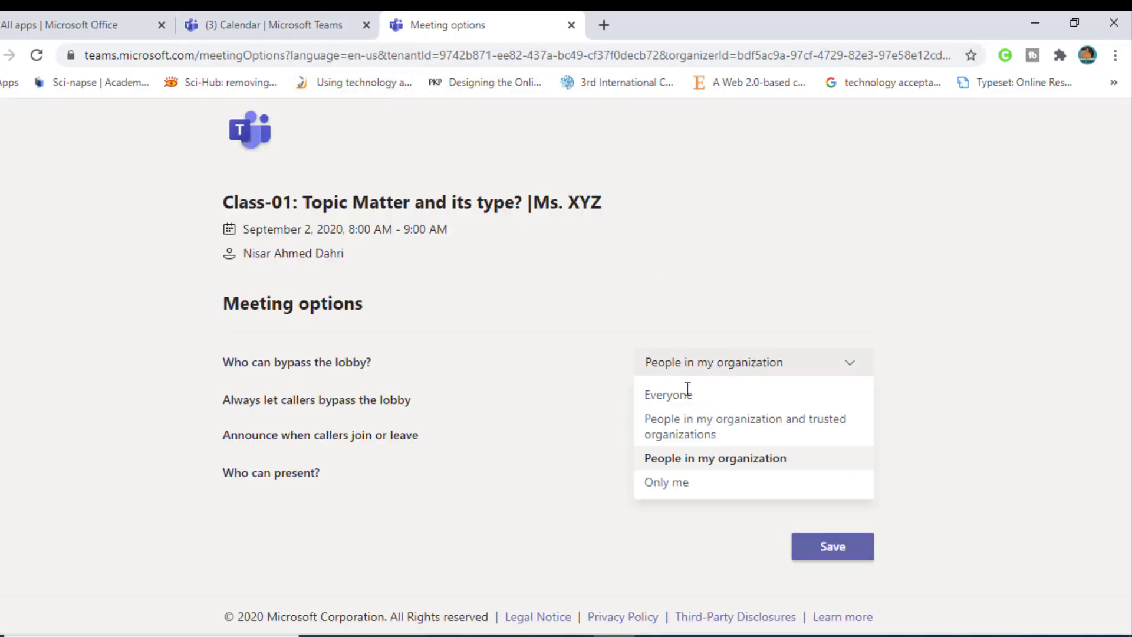
click(586, 411)
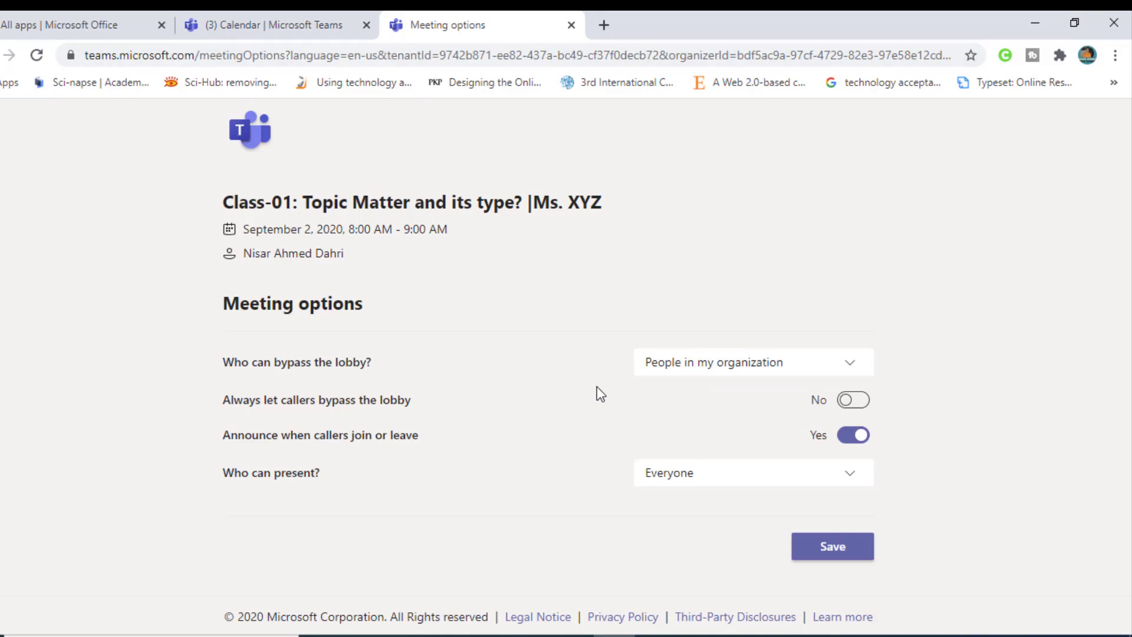
click(690, 372)
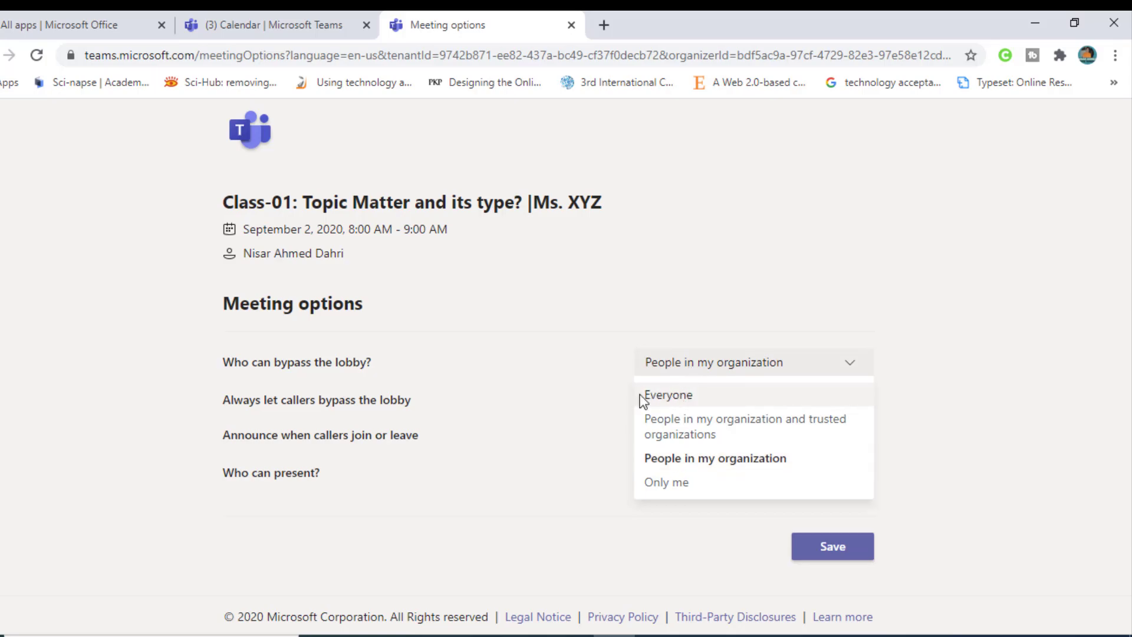
click(562, 382)
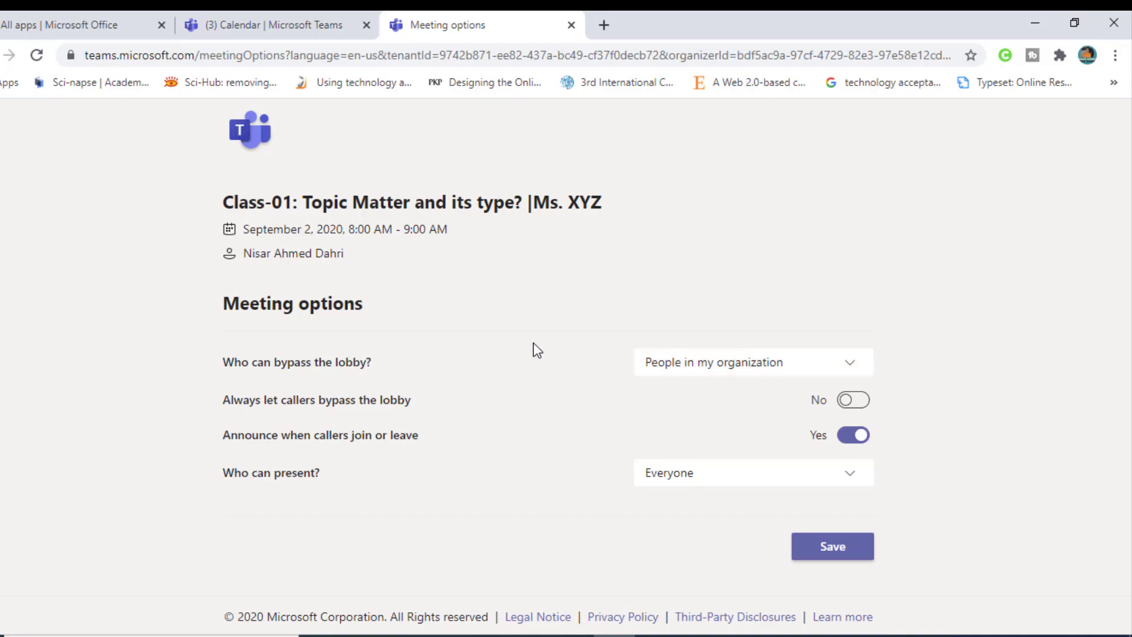
click(694, 365)
click(665, 395)
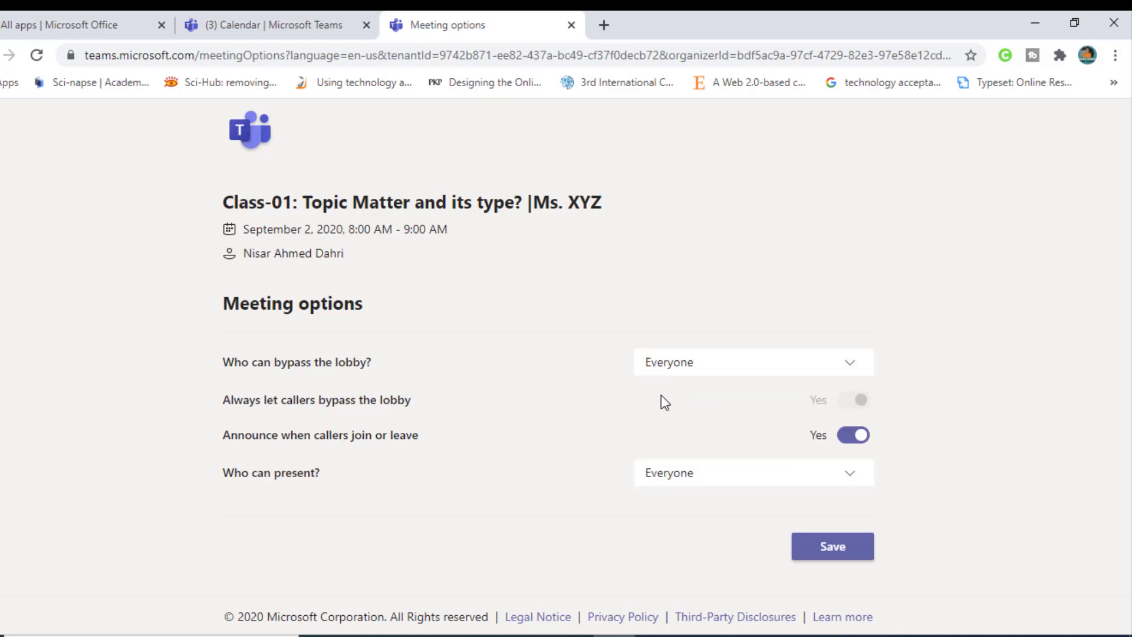
click(665, 371)
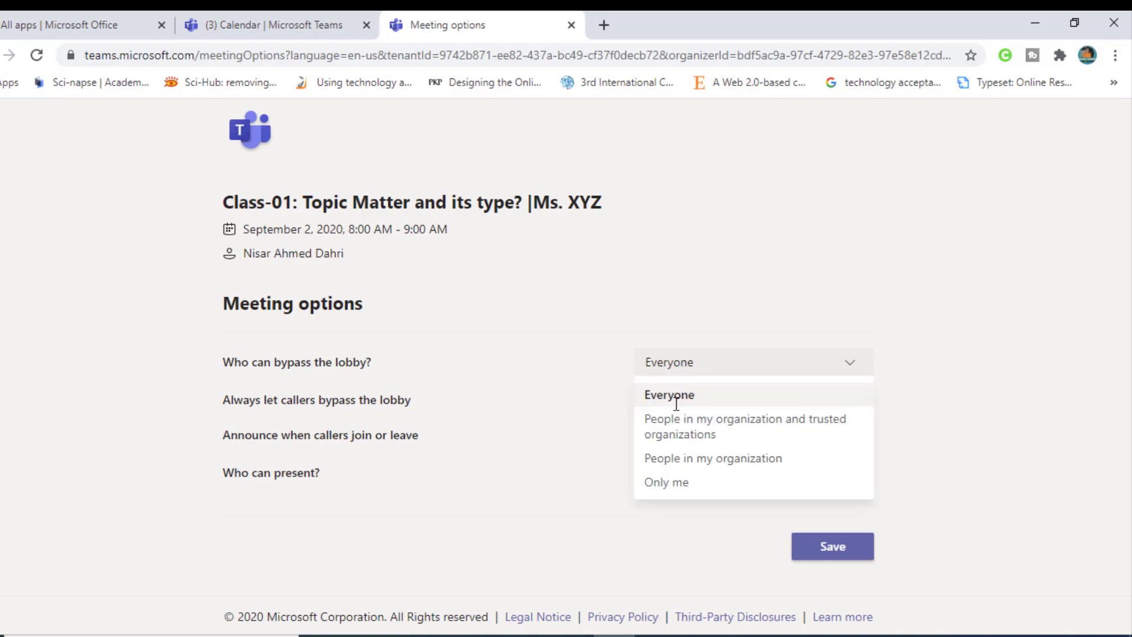
click(677, 457)
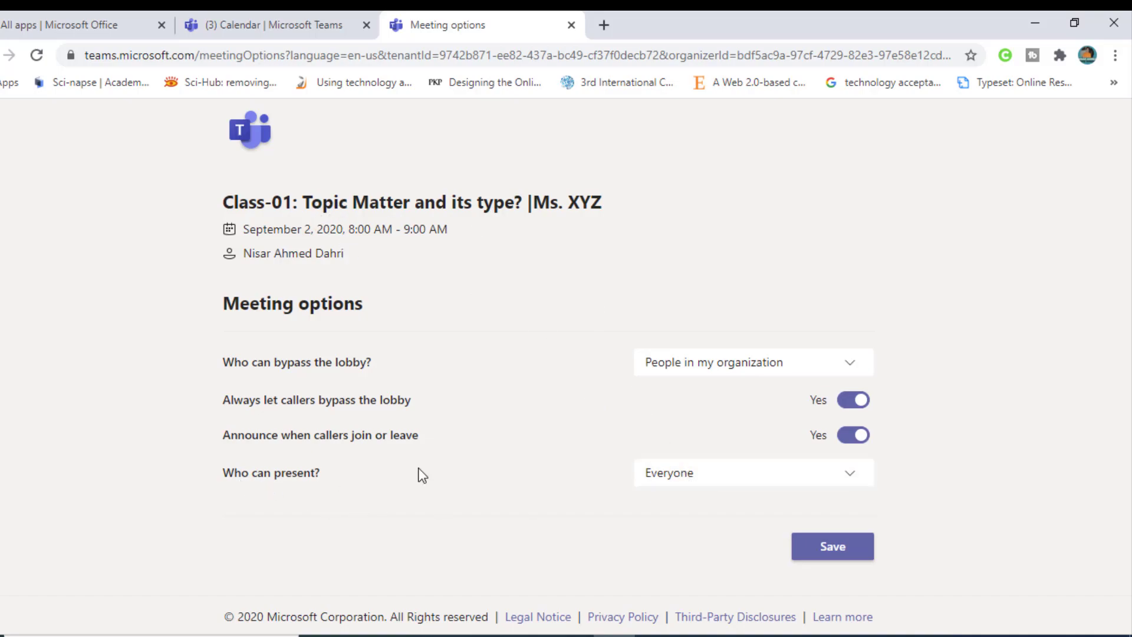
Step: Set Who can present to Only me, save, and close the options page
click(682, 481)
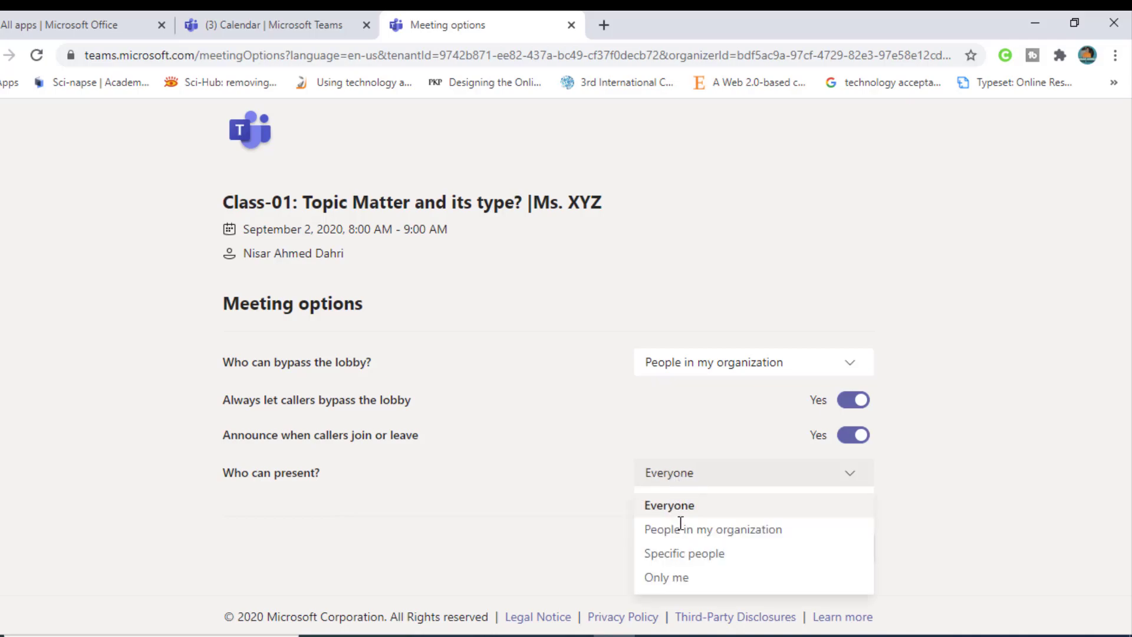
click(662, 580)
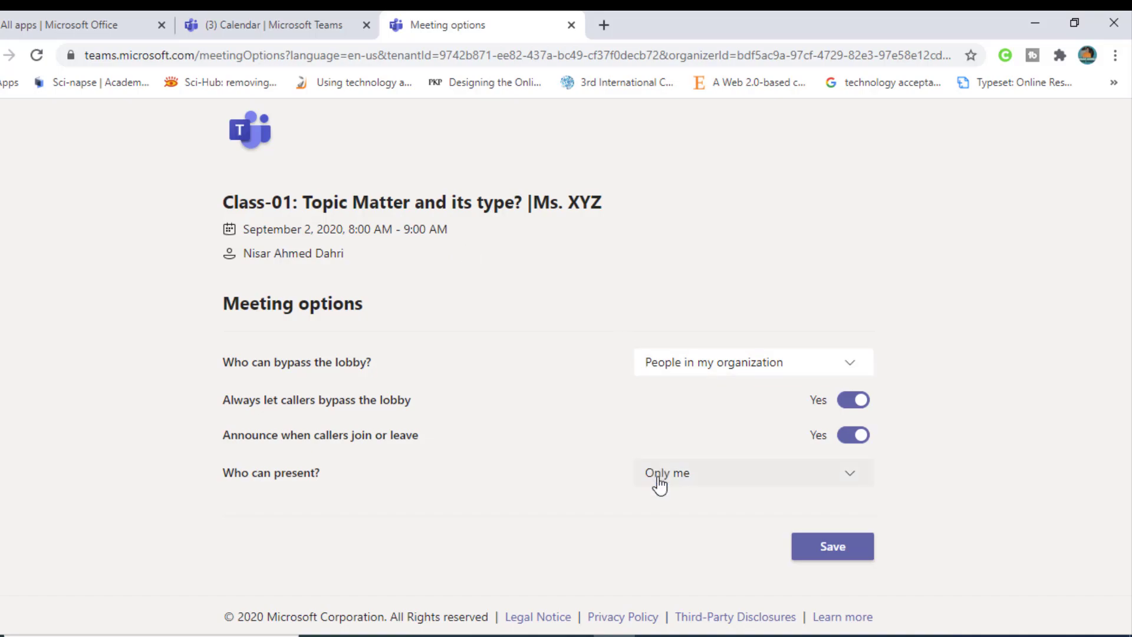
click(835, 542)
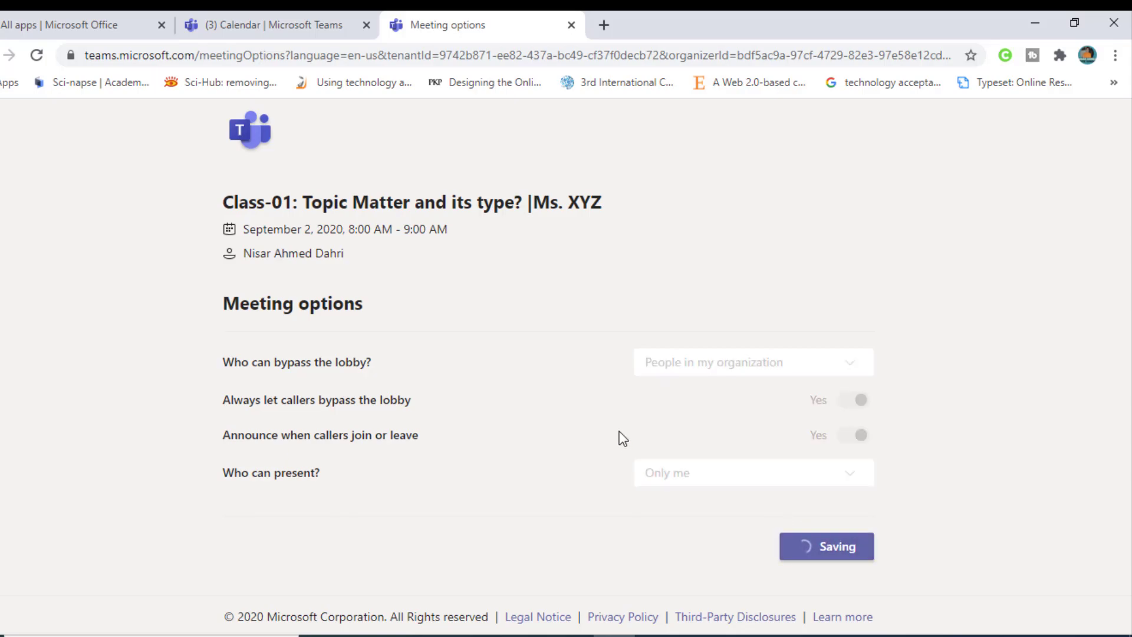
click(571, 26)
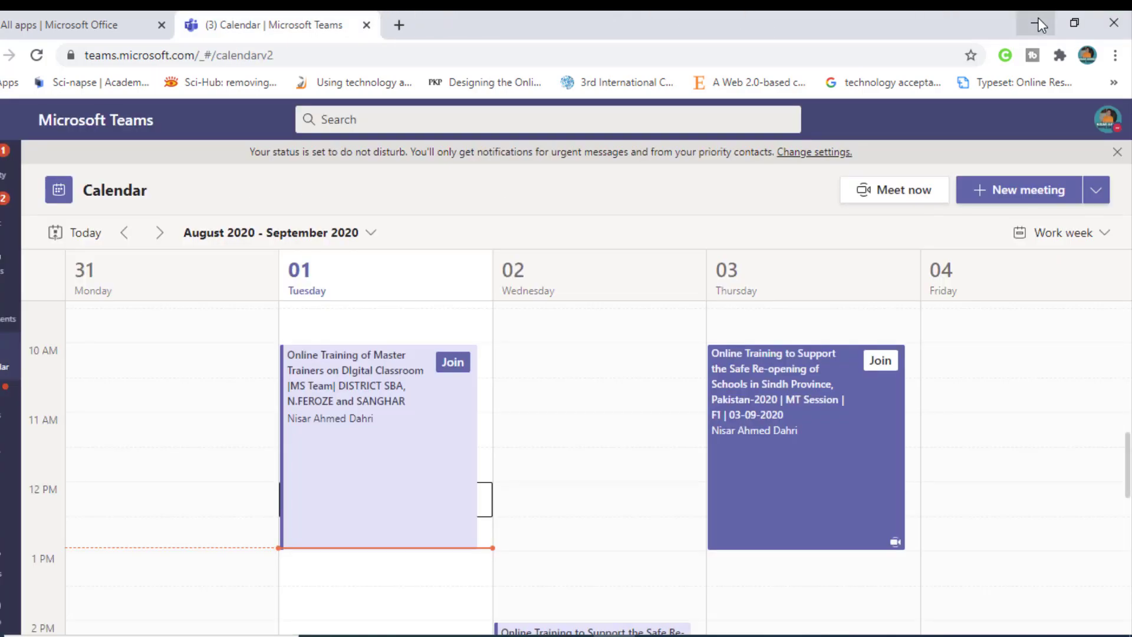
Step: Close the Class-01 meeting details and switch to the Calendar
click(1042, 19)
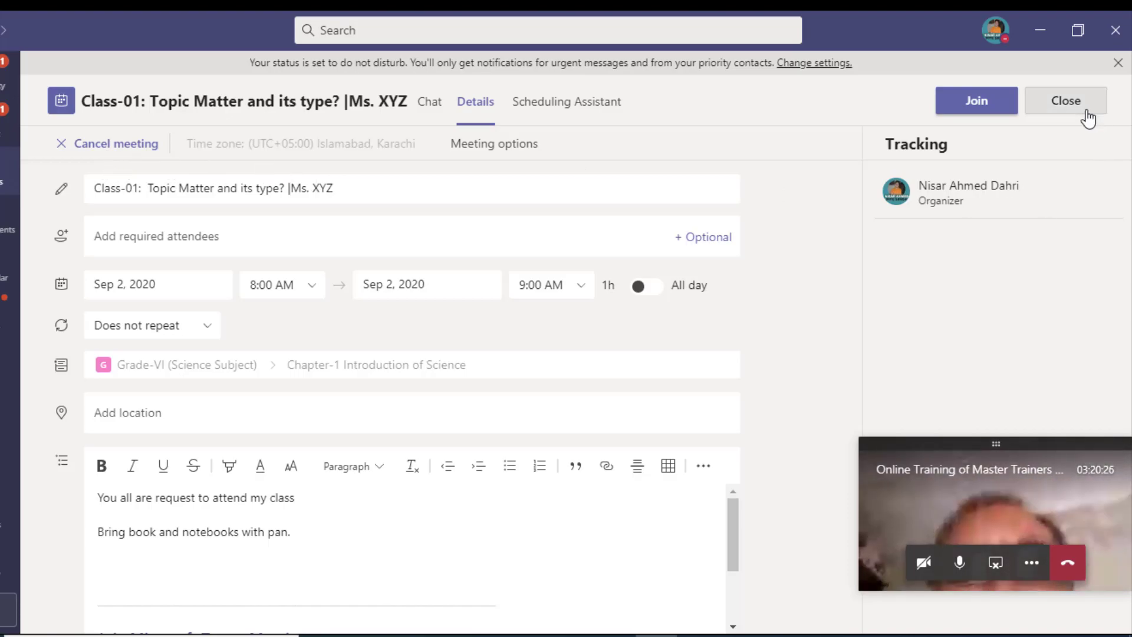
click(1066, 101)
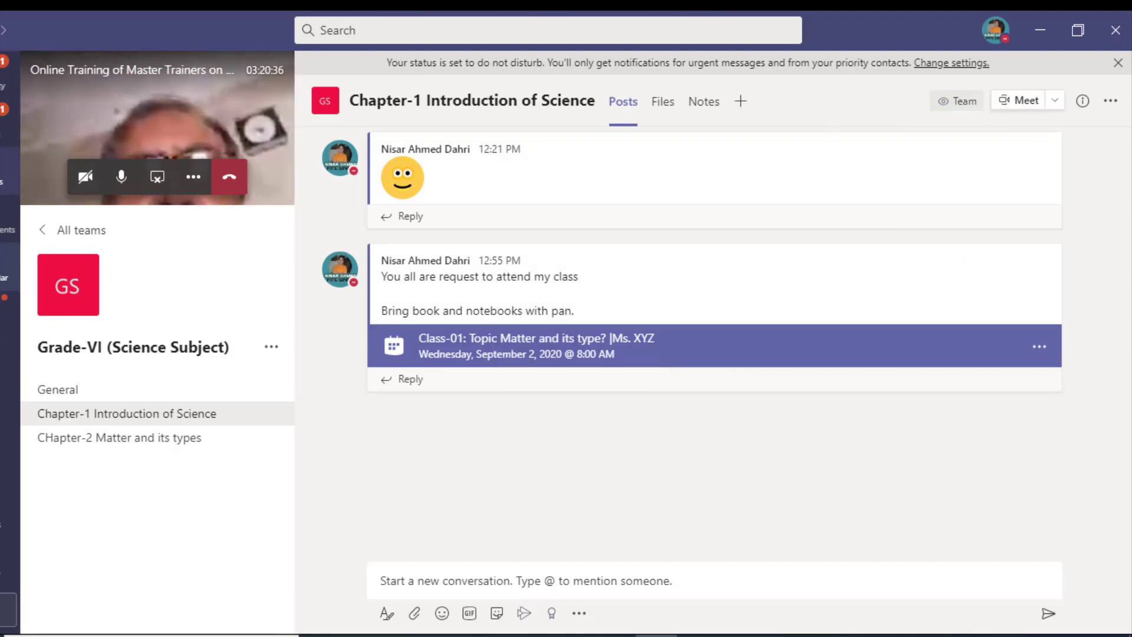
click(6, 268)
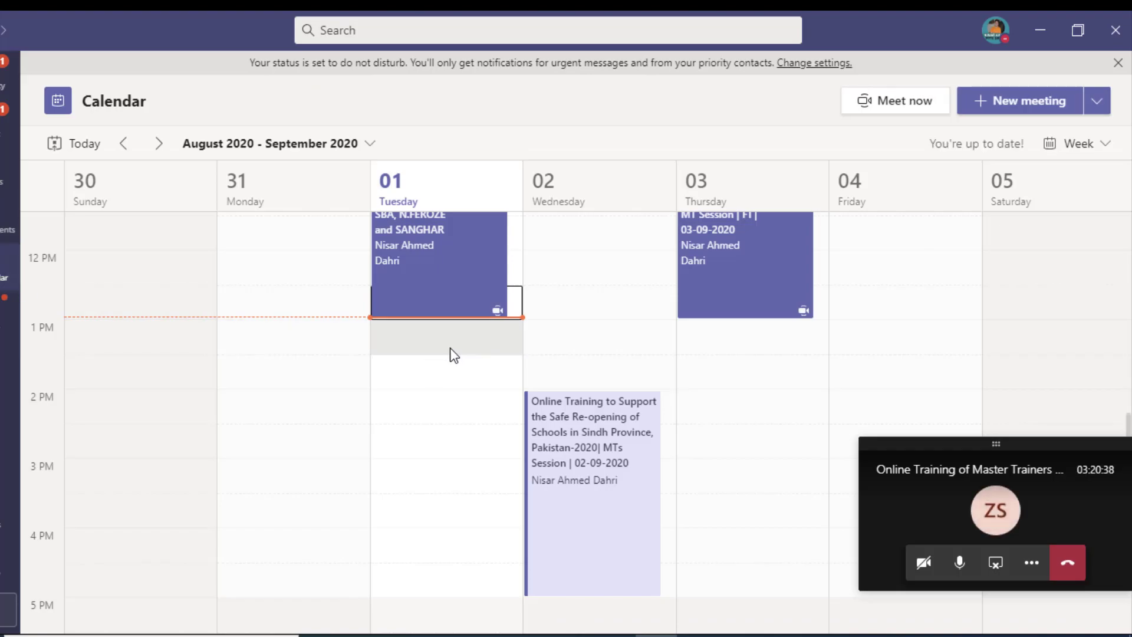
Step: Review the 30 August – 5 September 2020 week and show the New meeting choices
scroll(590, 366, up, 5)
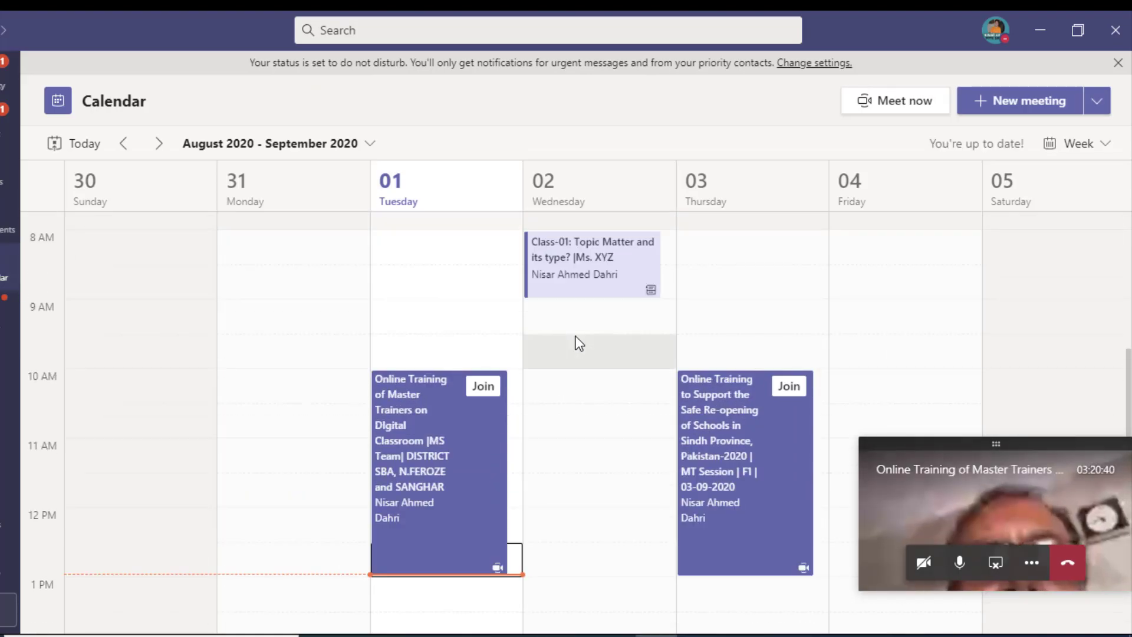
scroll(576, 336, up, 3)
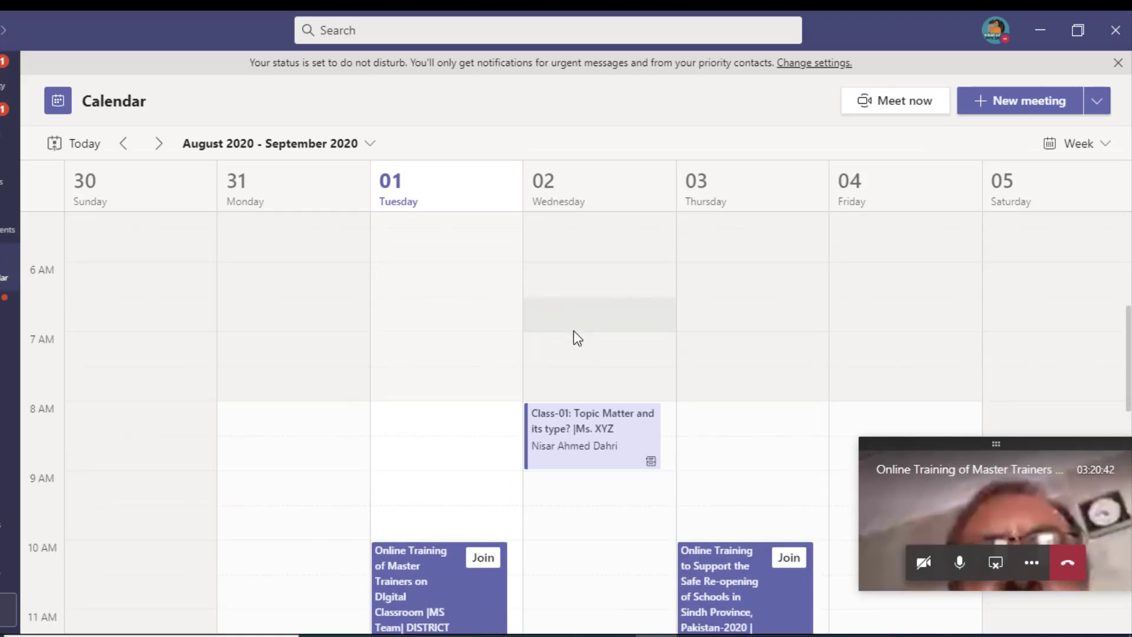
scroll(576, 339, down, 1)
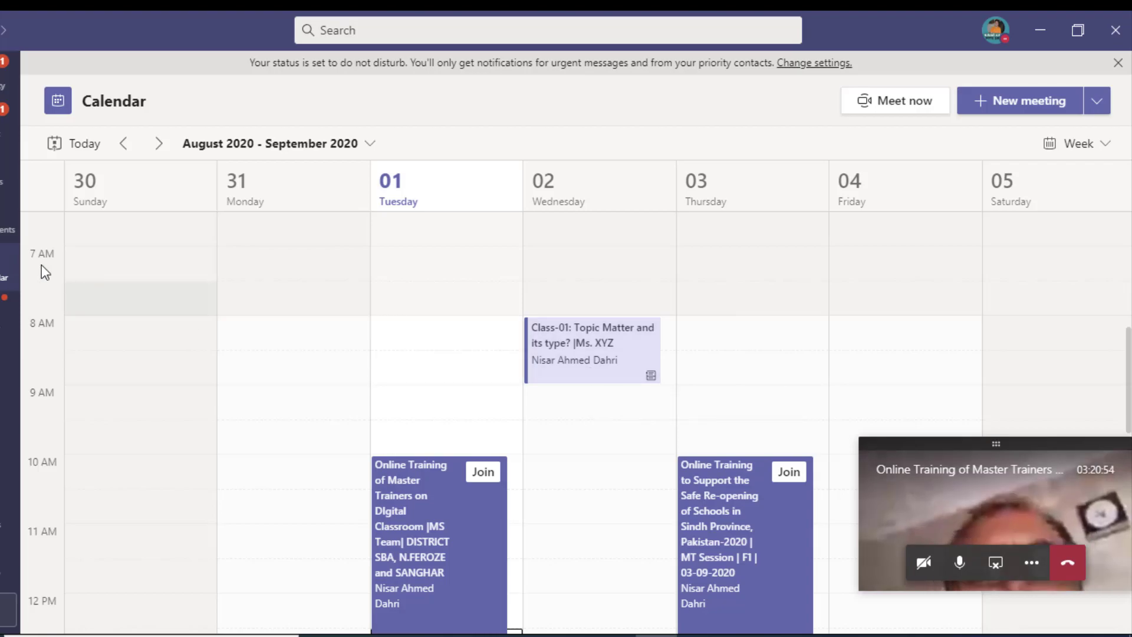
scroll(576, 361, down, 5)
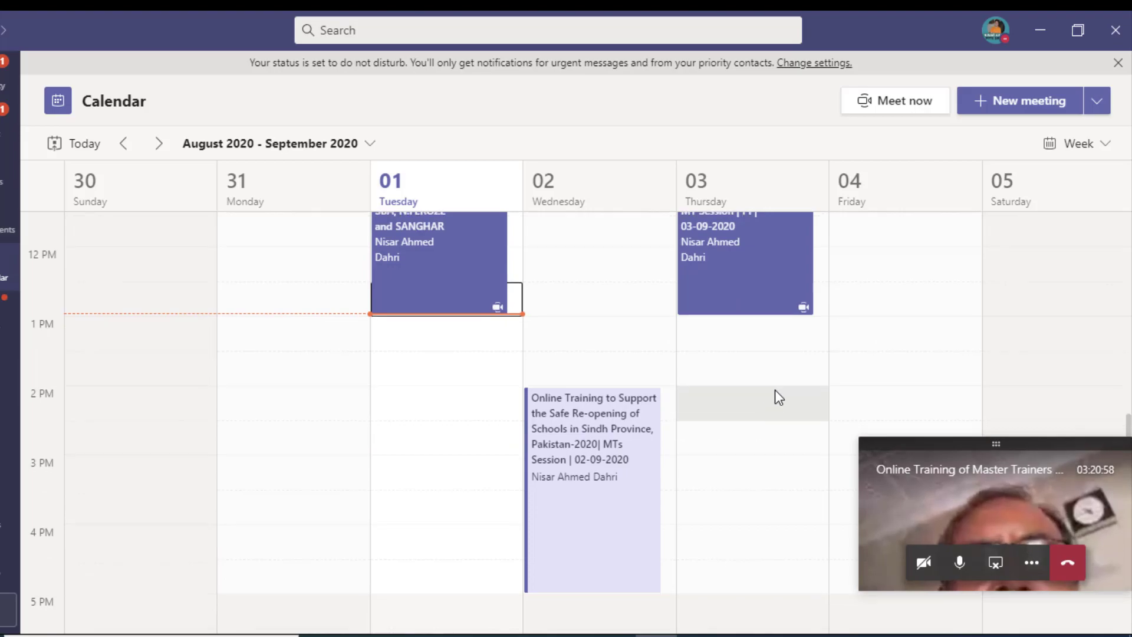
scroll(453, 314, down, 2)
scroll(726, 336, up, 3)
scroll(669, 357, up, 3)
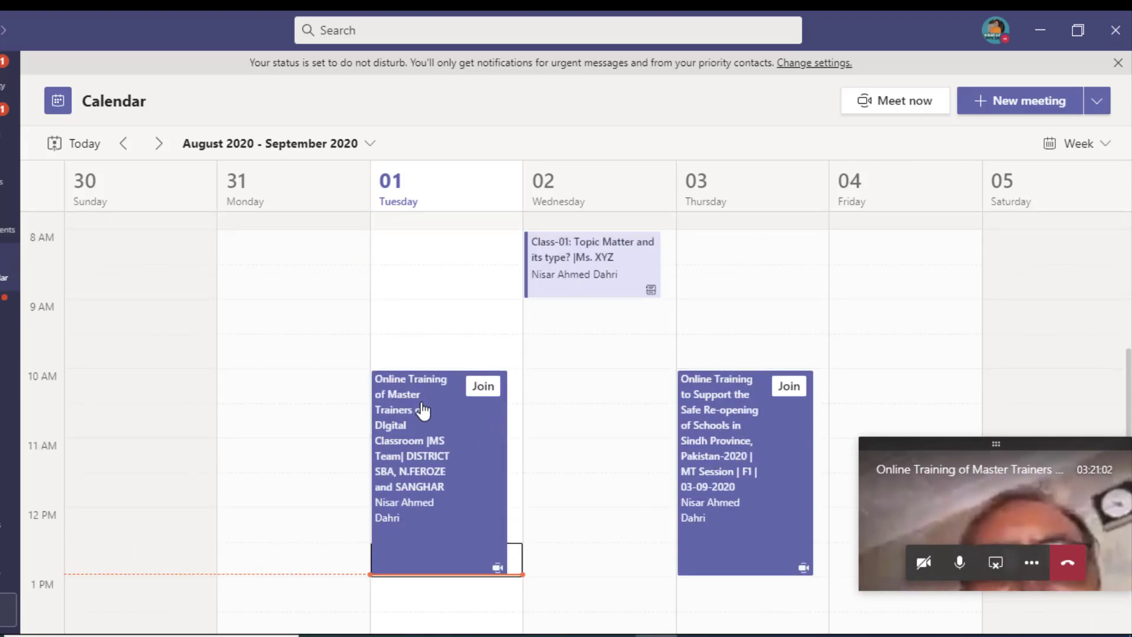
scroll(717, 445, down, 3)
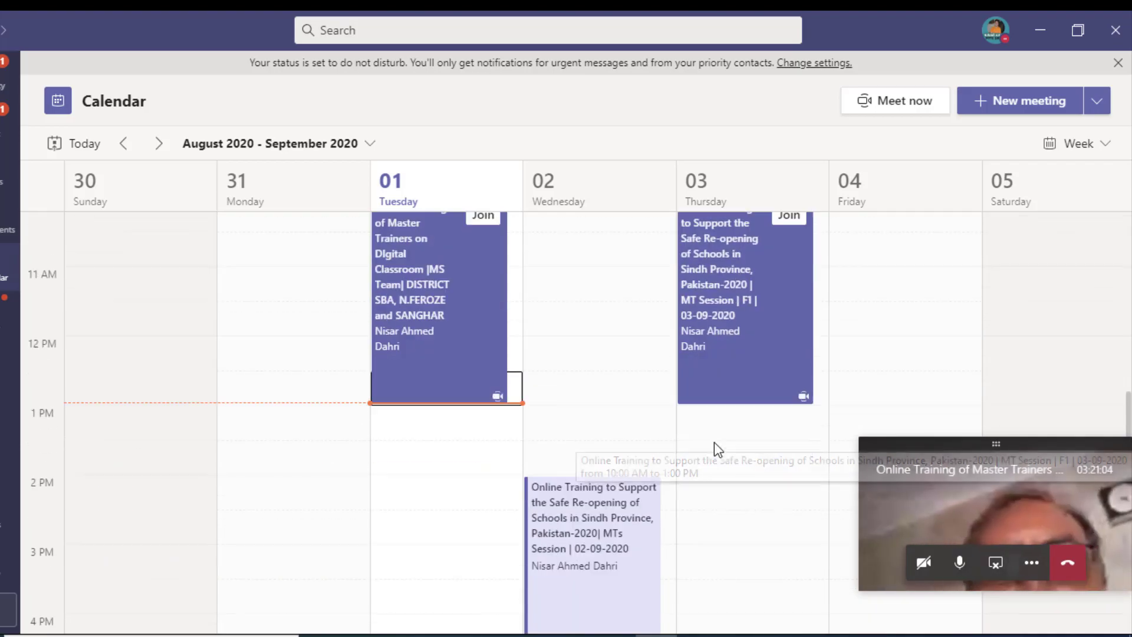
scroll(737, 389, up, 2)
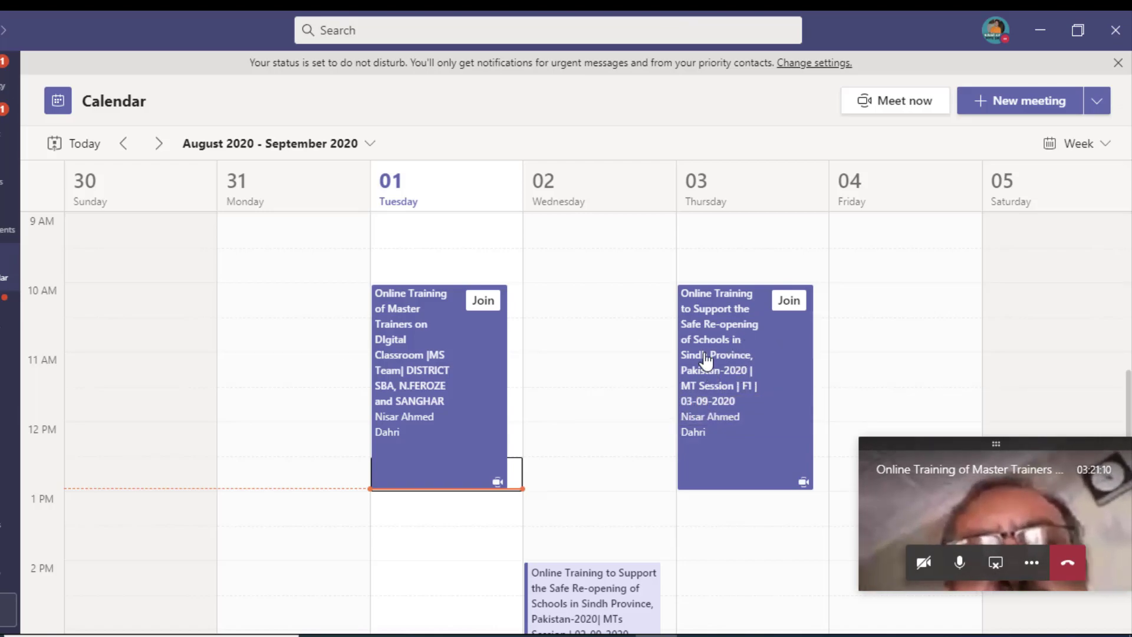
scroll(705, 404, down, 1)
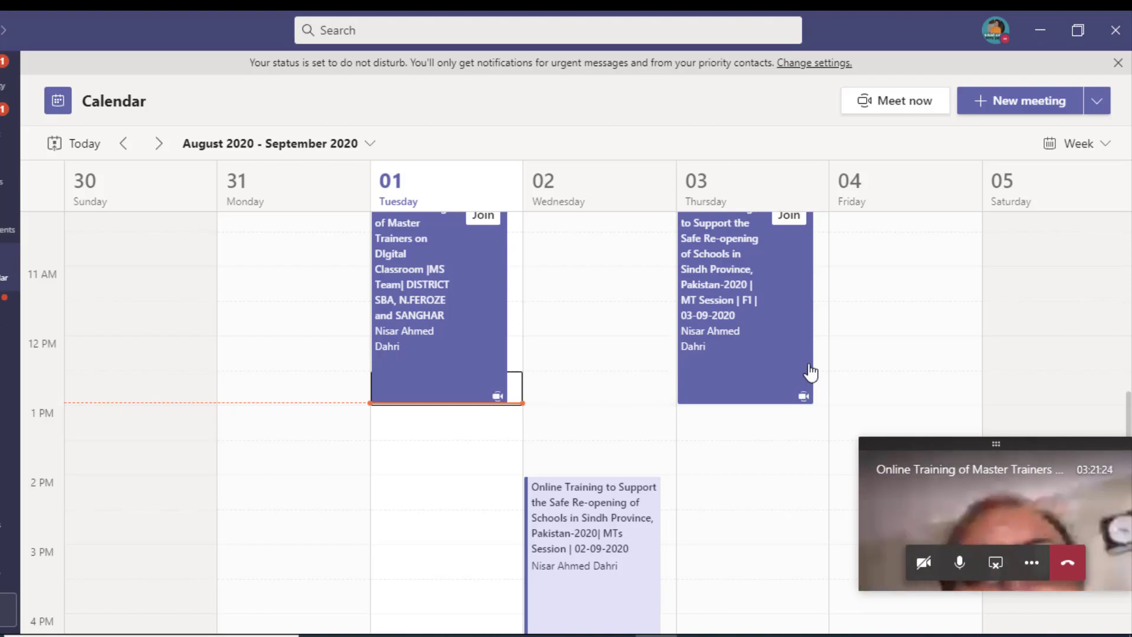
scroll(891, 318, up, 2)
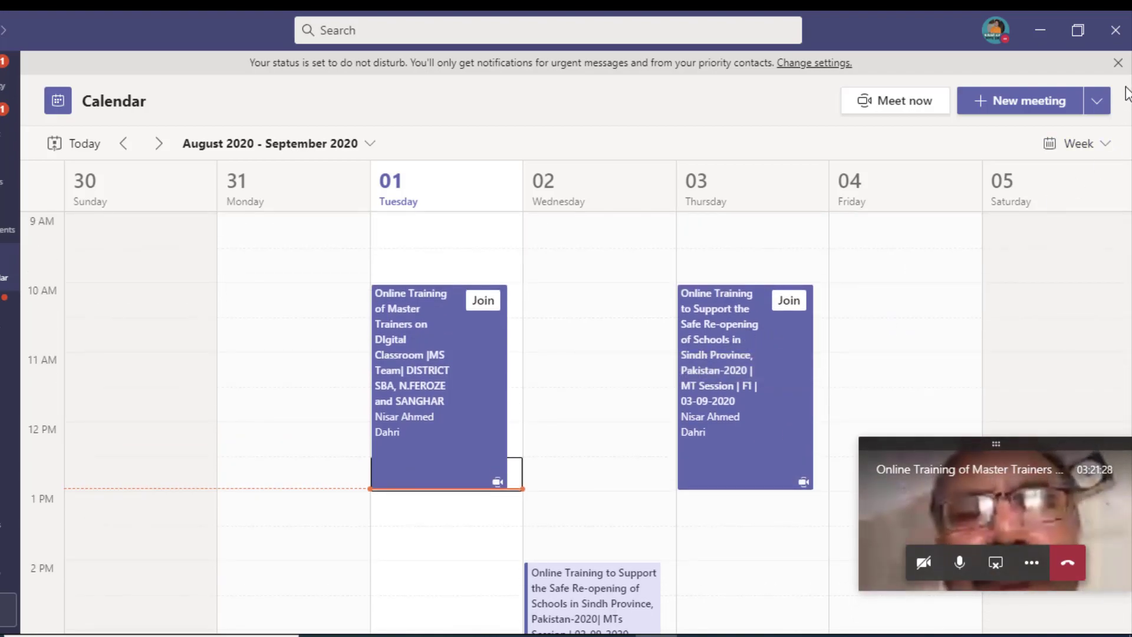
click(1097, 101)
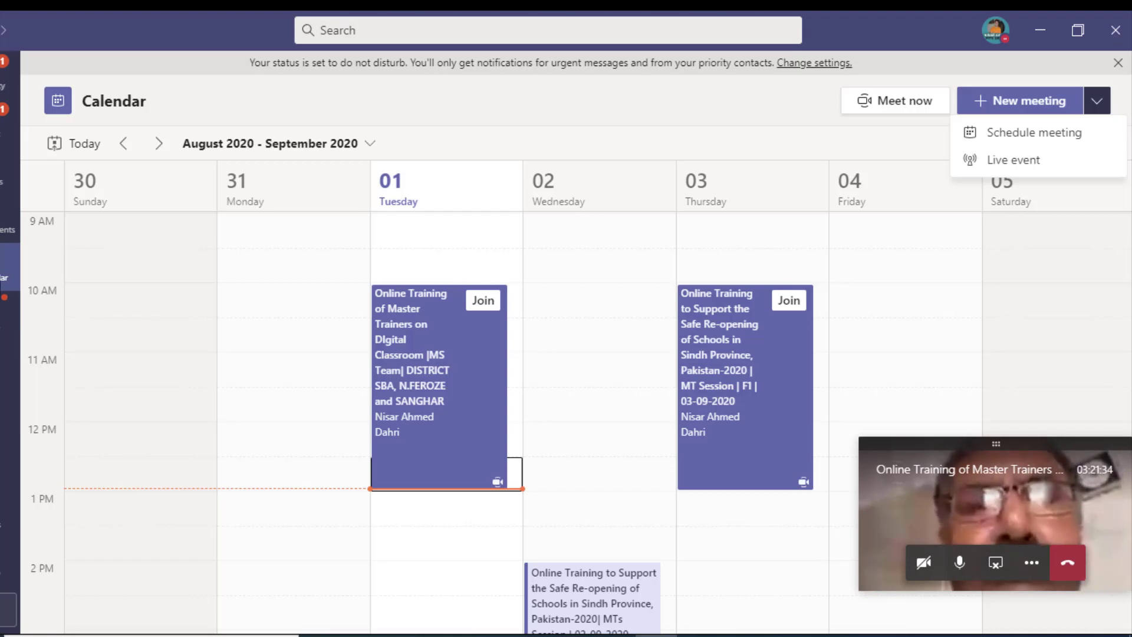
click(4, 266)
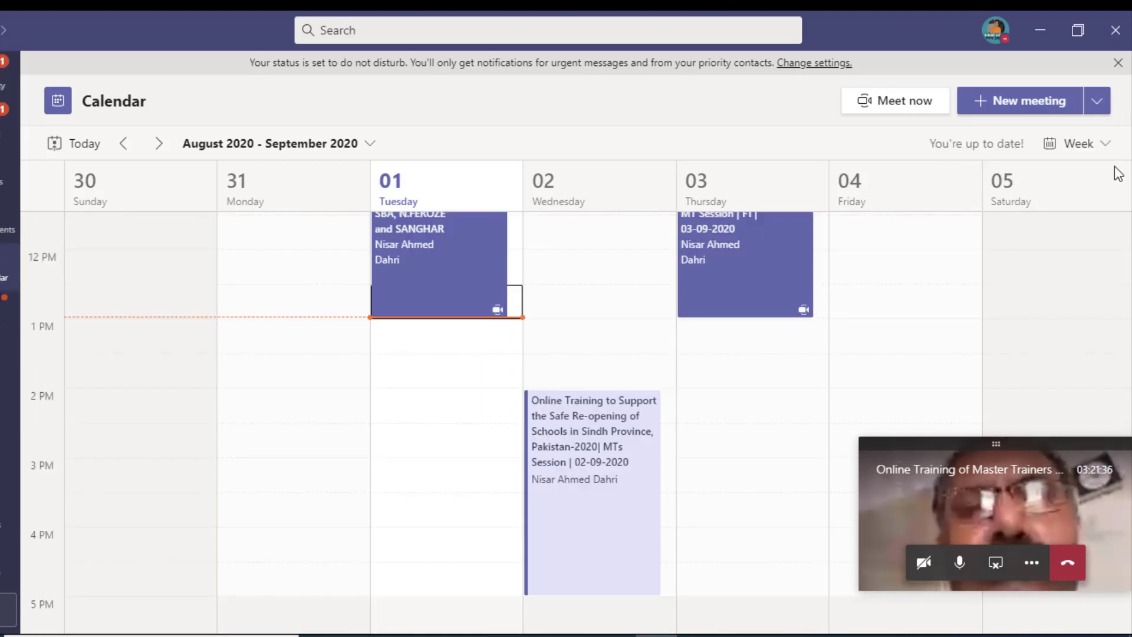
click(1098, 104)
click(1035, 139)
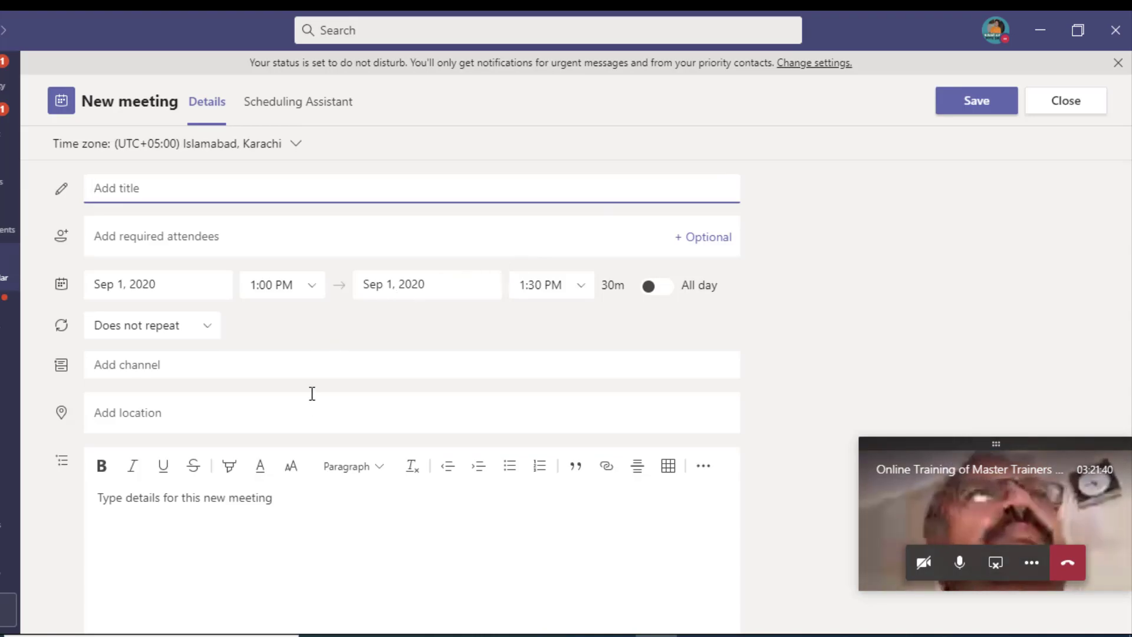
click(1063, 120)
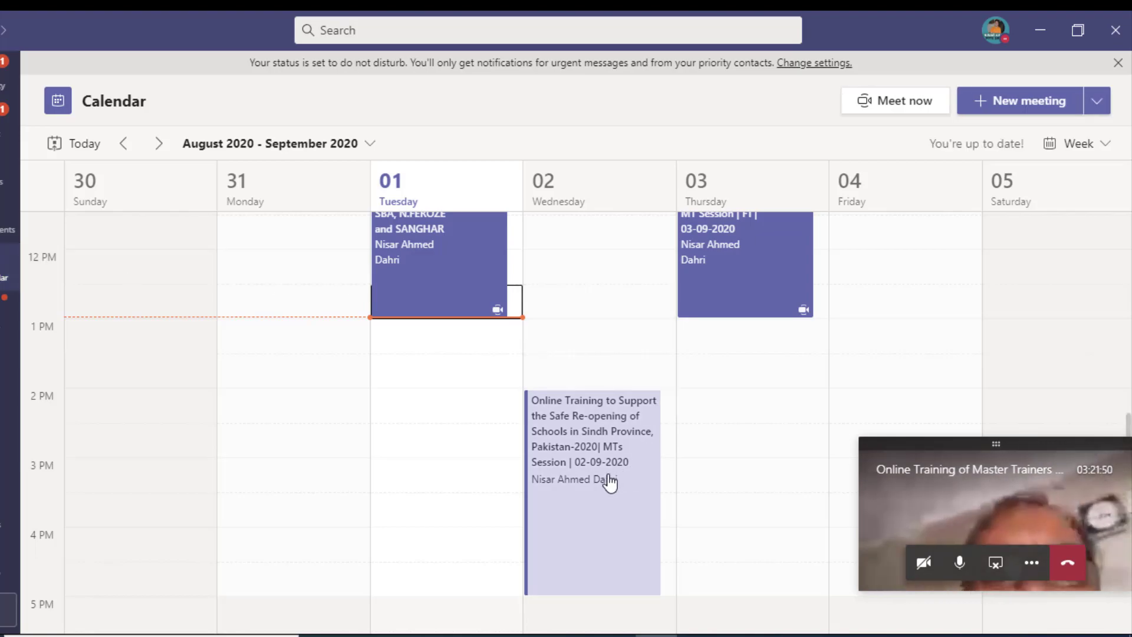
Step: Open Wednesday's Class-01 meeting and invite the guest's e-mail address as a required attendee
scroll(443, 287, up, 1)
scroll(547, 290, up, 6)
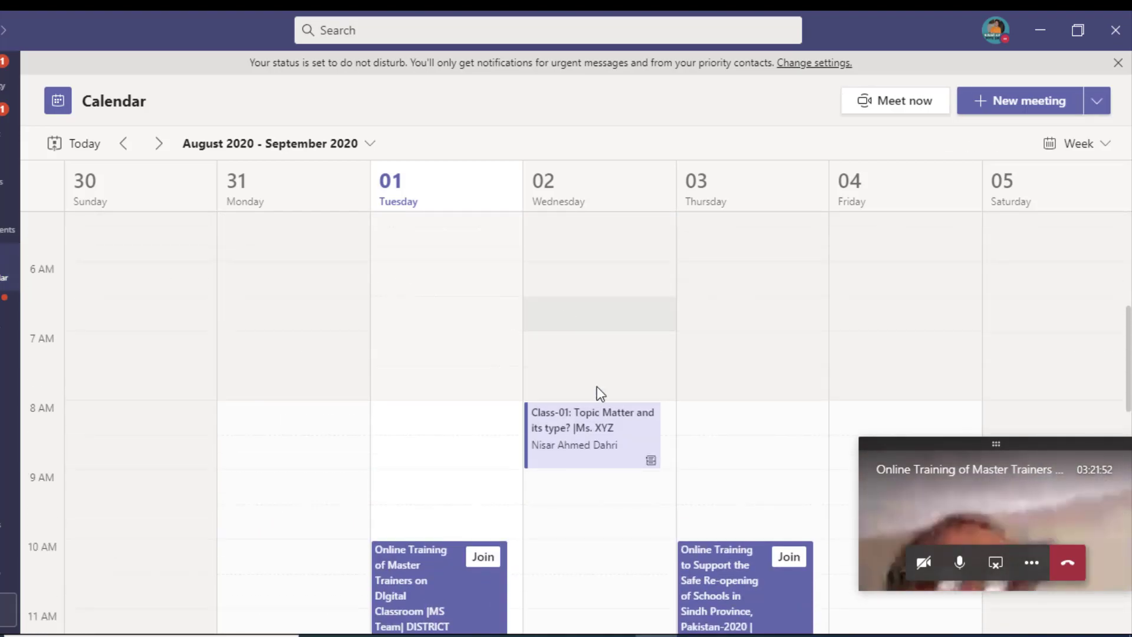
click(596, 455)
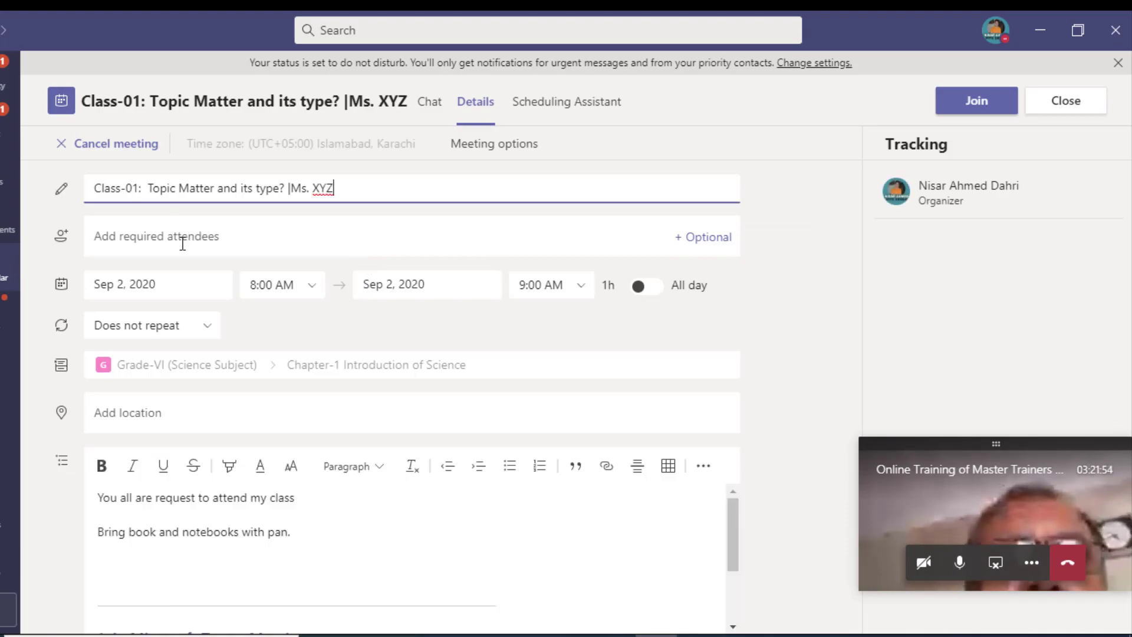
click(118, 243)
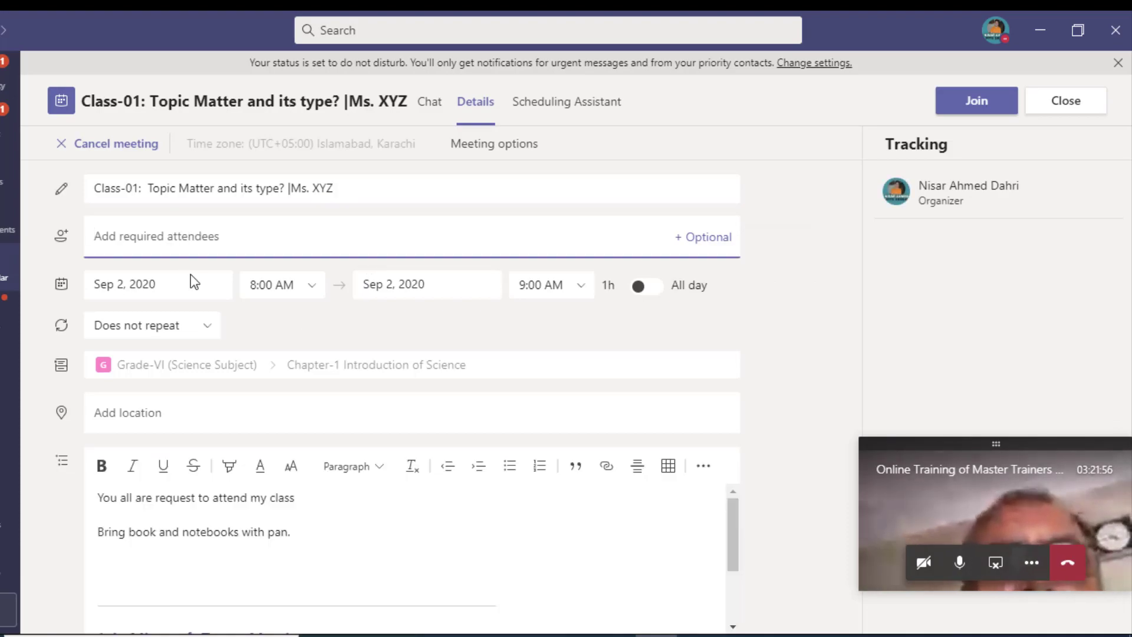
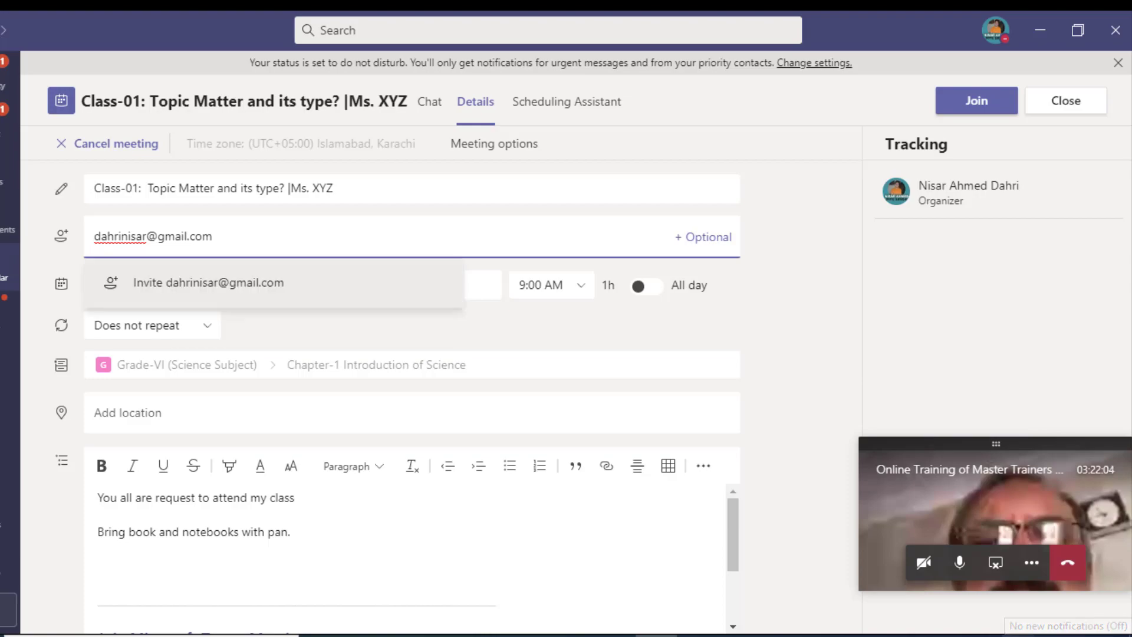
click(212, 289)
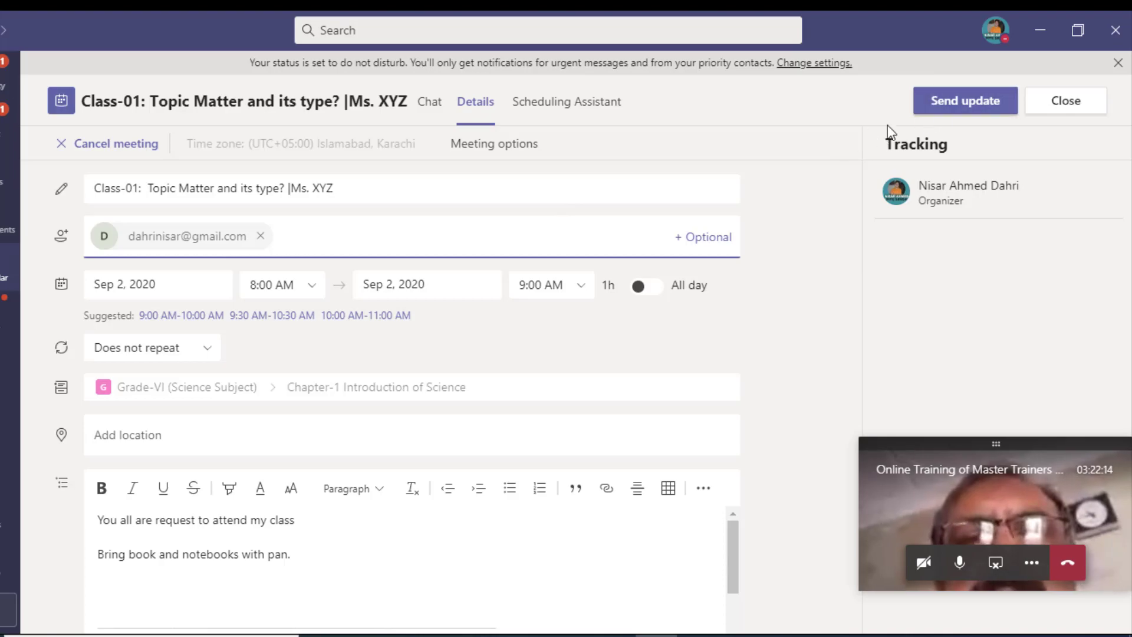
Step: Send the Class-01 update, confirm it at 8 AM Wednesday, and return to the live call
click(949, 113)
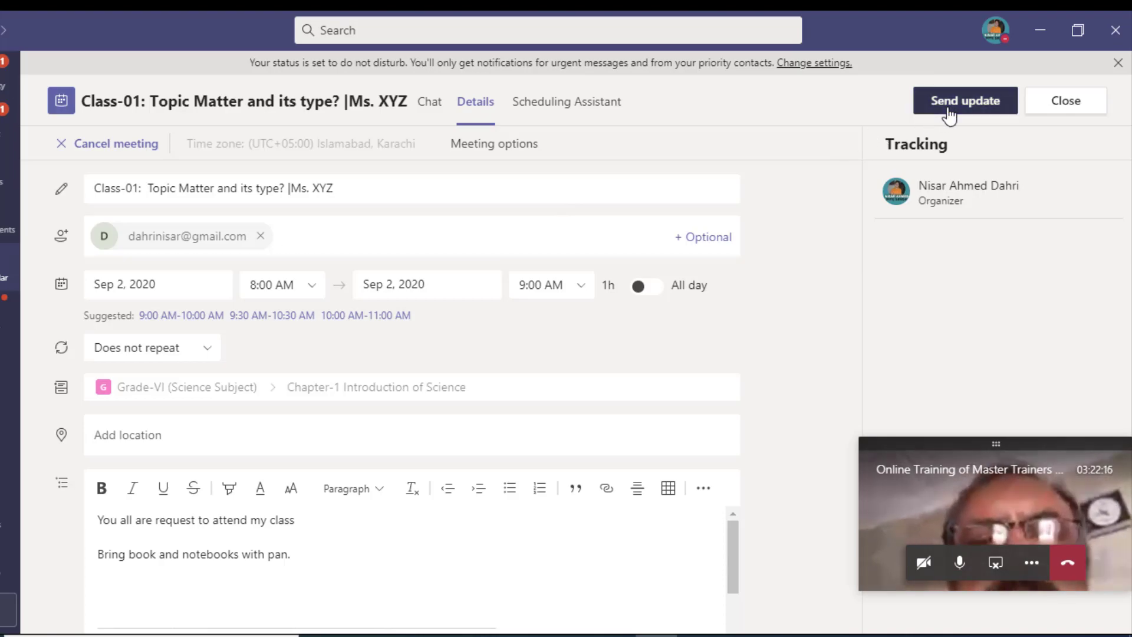
scroll(455, 303, up, 5)
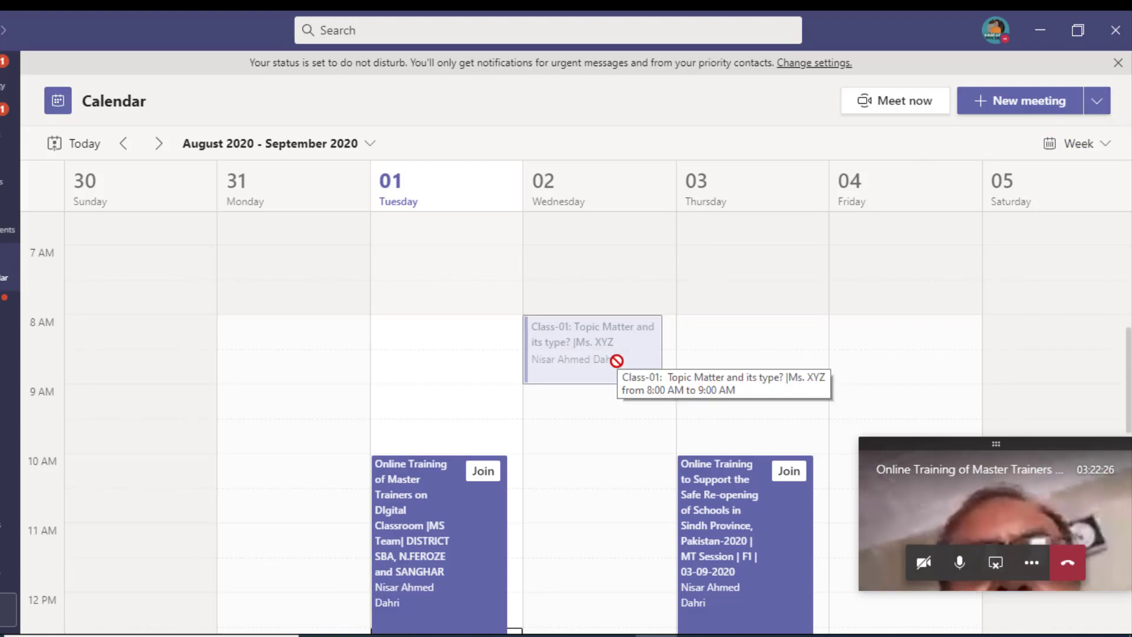
scroll(708, 318, down, 2)
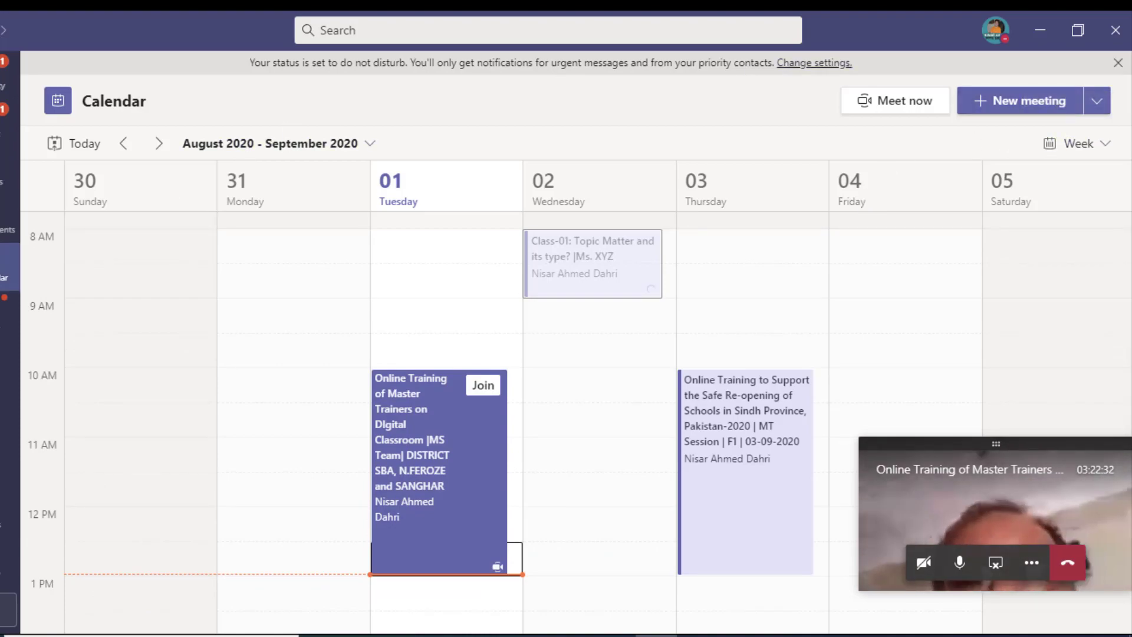
scroll(50, 263, down, 5)
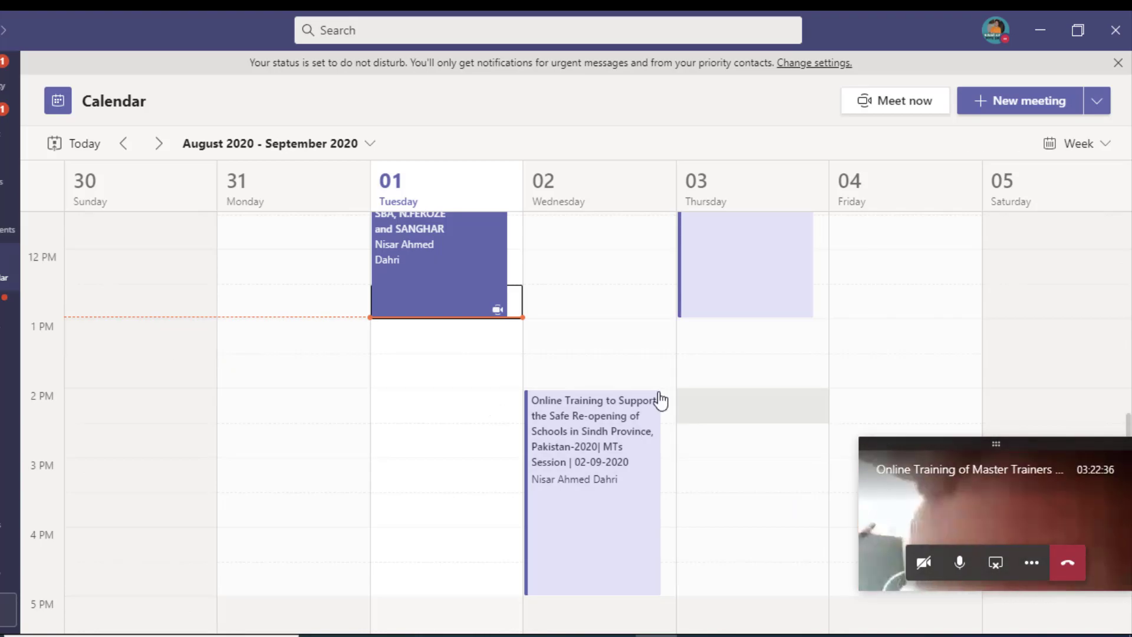
scroll(608, 341, up, 3)
scroll(607, 342, up, 2)
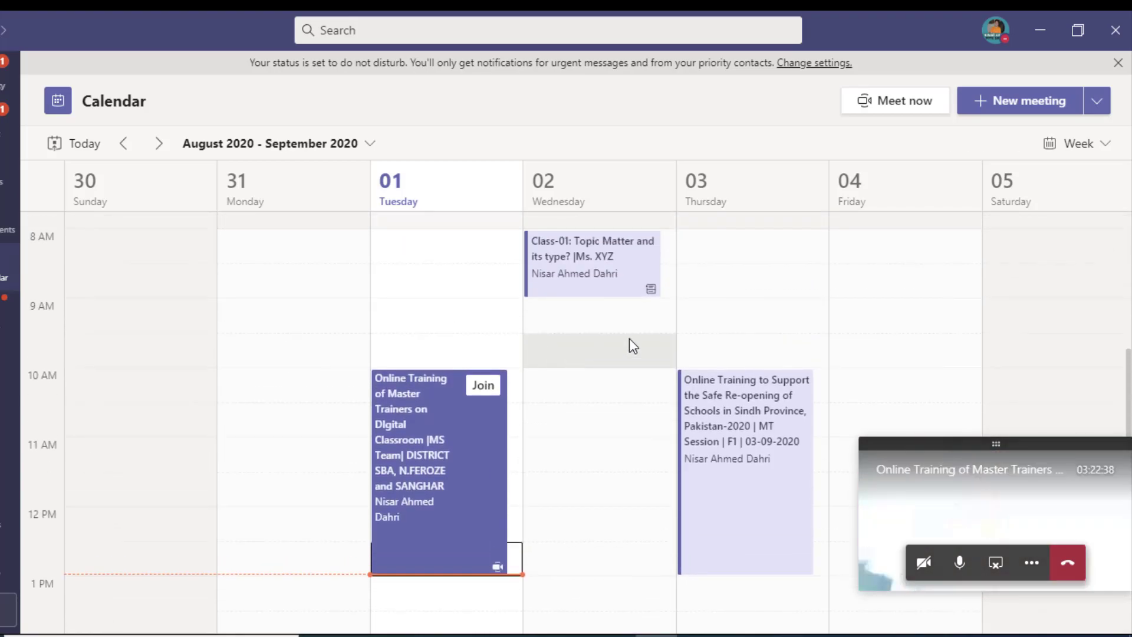
scroll(629, 338, up, 3)
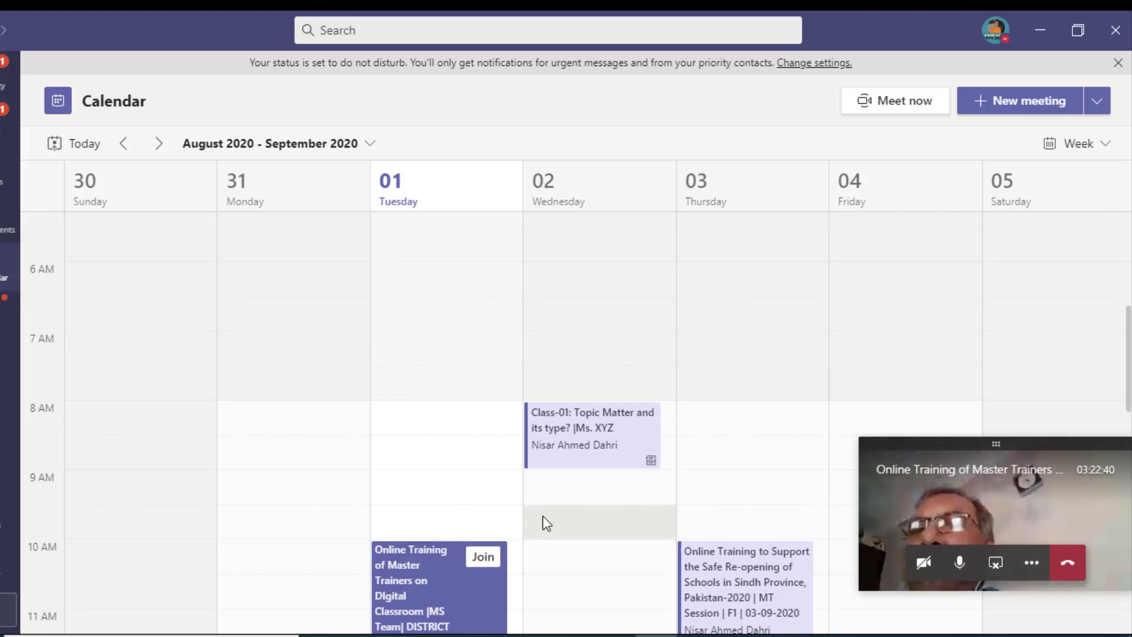
scroll(539, 515, down, 2)
scroll(539, 516, down, 3)
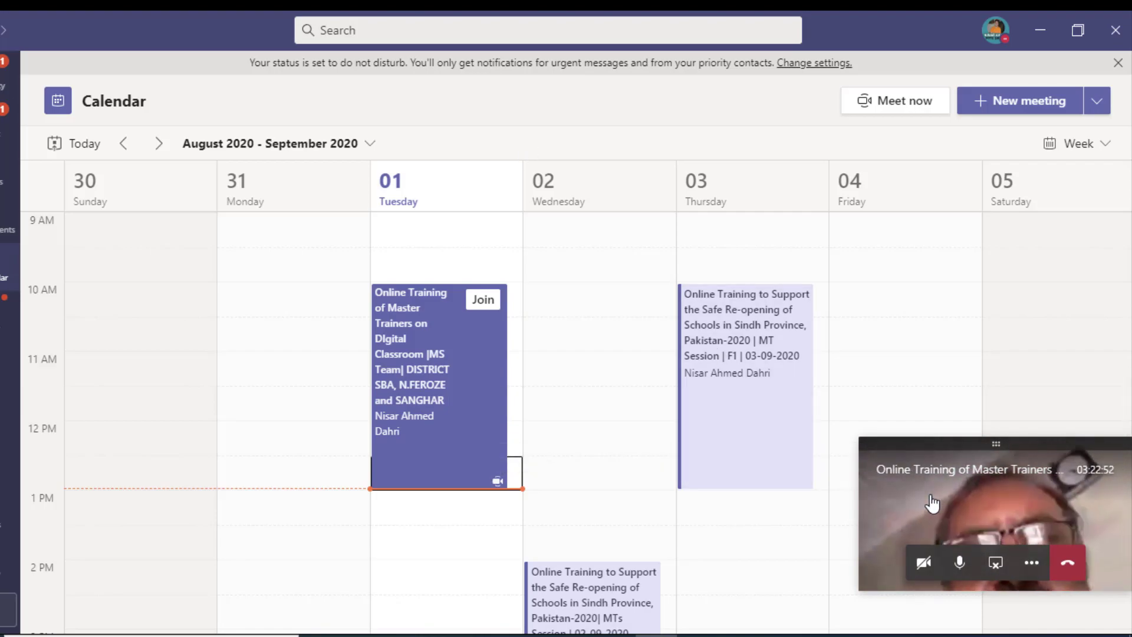
click(909, 499)
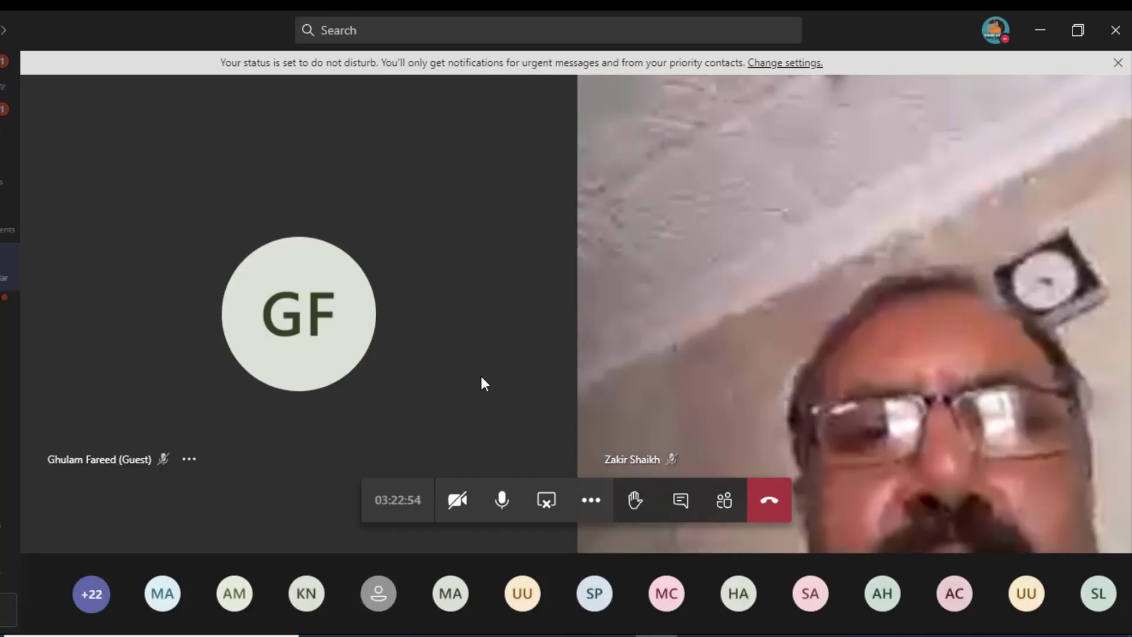
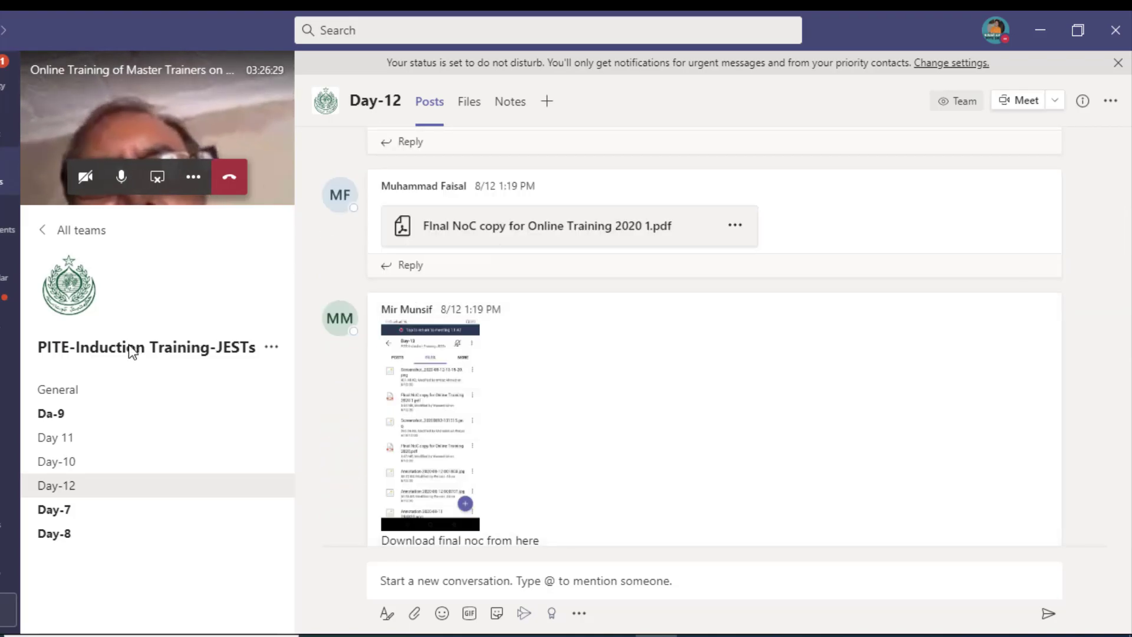
Step: Open the General channel's Assignments and bring up the Day 9 assignment's submissions
click(94, 407)
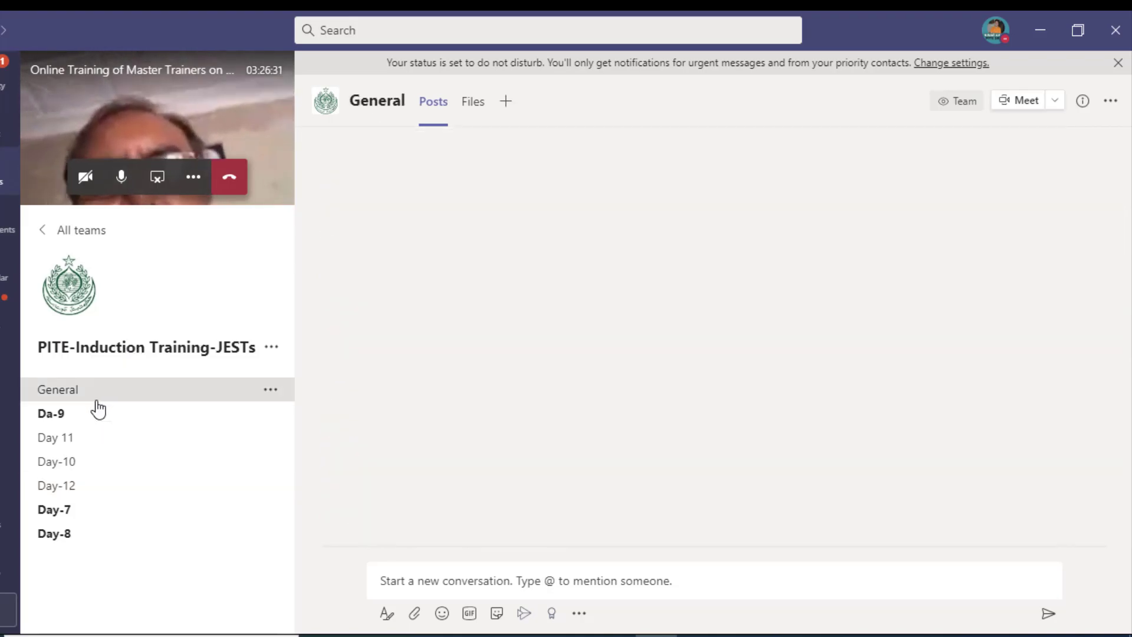
click(654, 117)
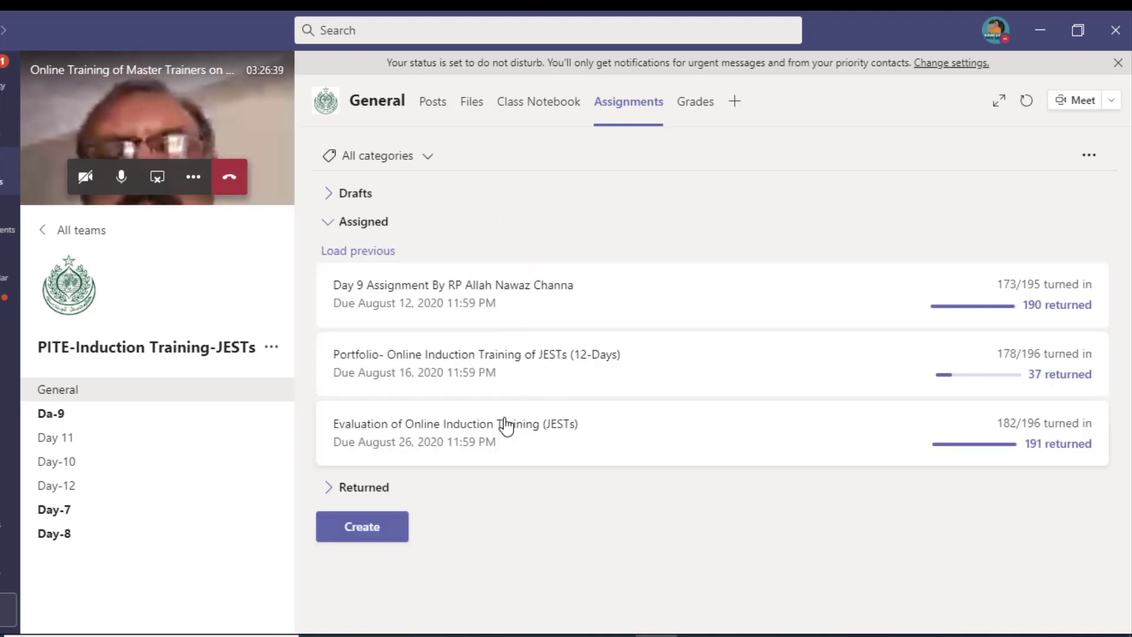
click(539, 306)
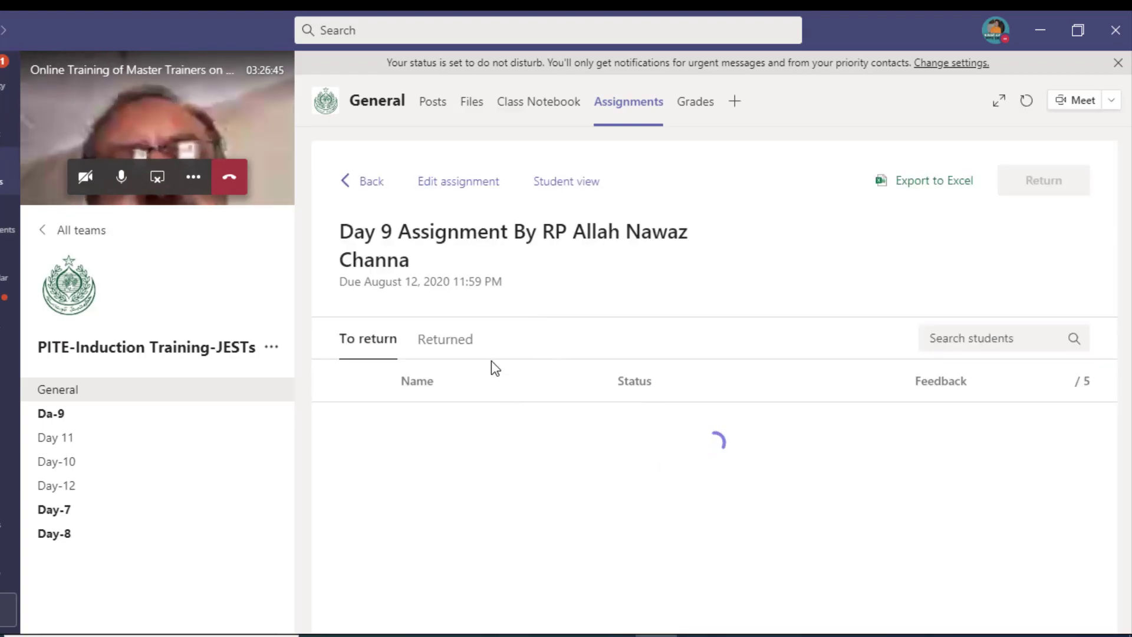
scroll(580, 447, down, 1)
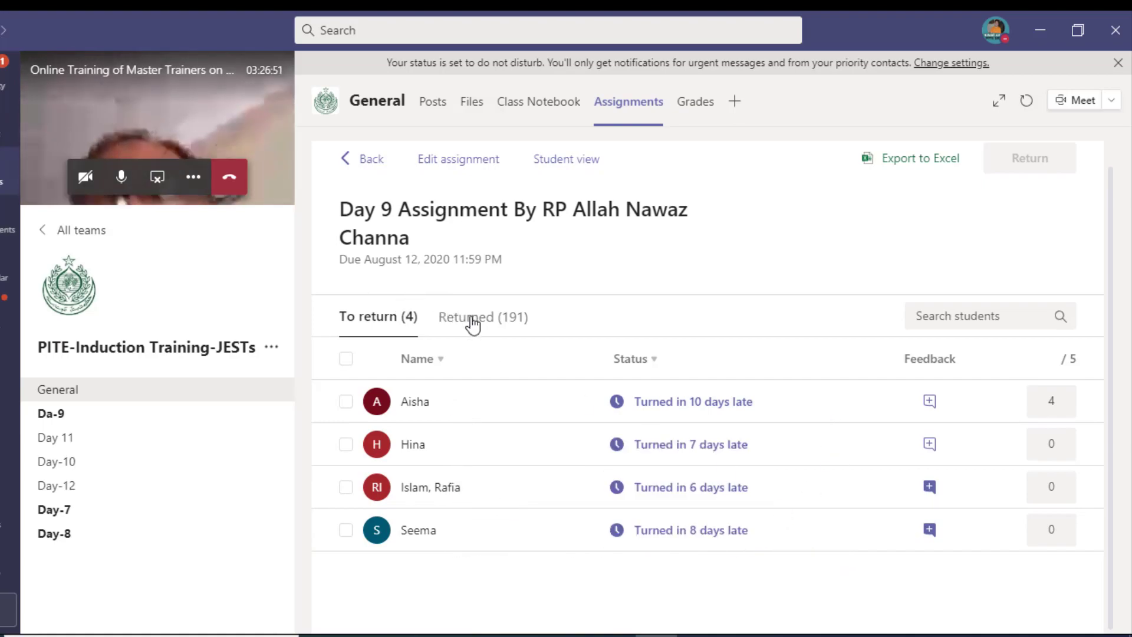
Step: Review the 191 returned Day 9 students and their scores out of 5, then go back
click(491, 324)
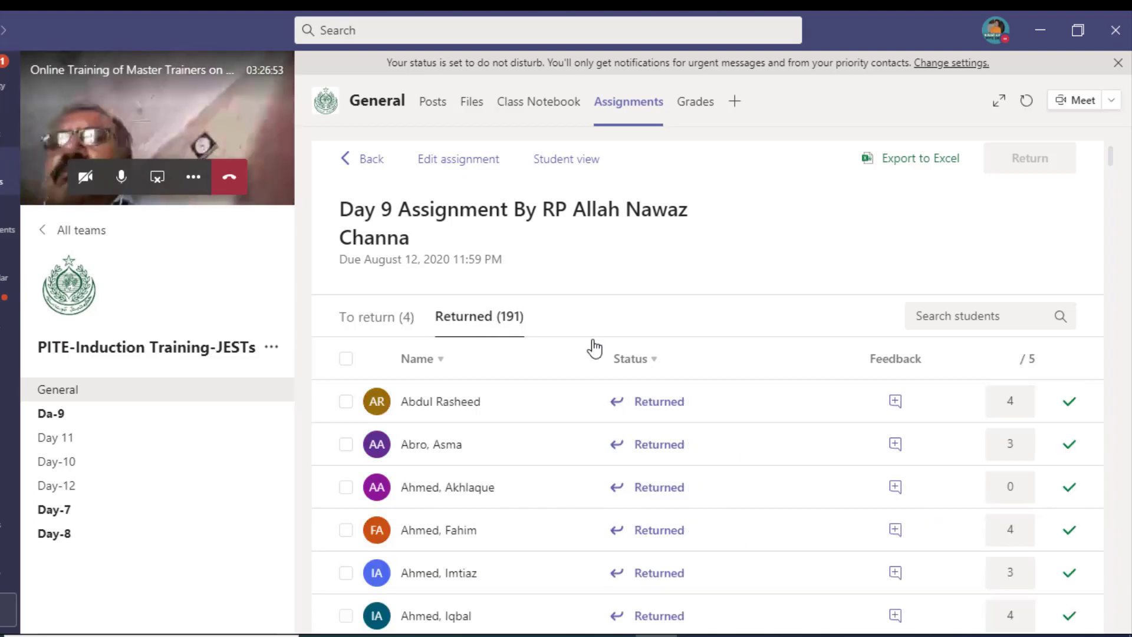
scroll(625, 395, down, 10)
scroll(632, 394, down, 8)
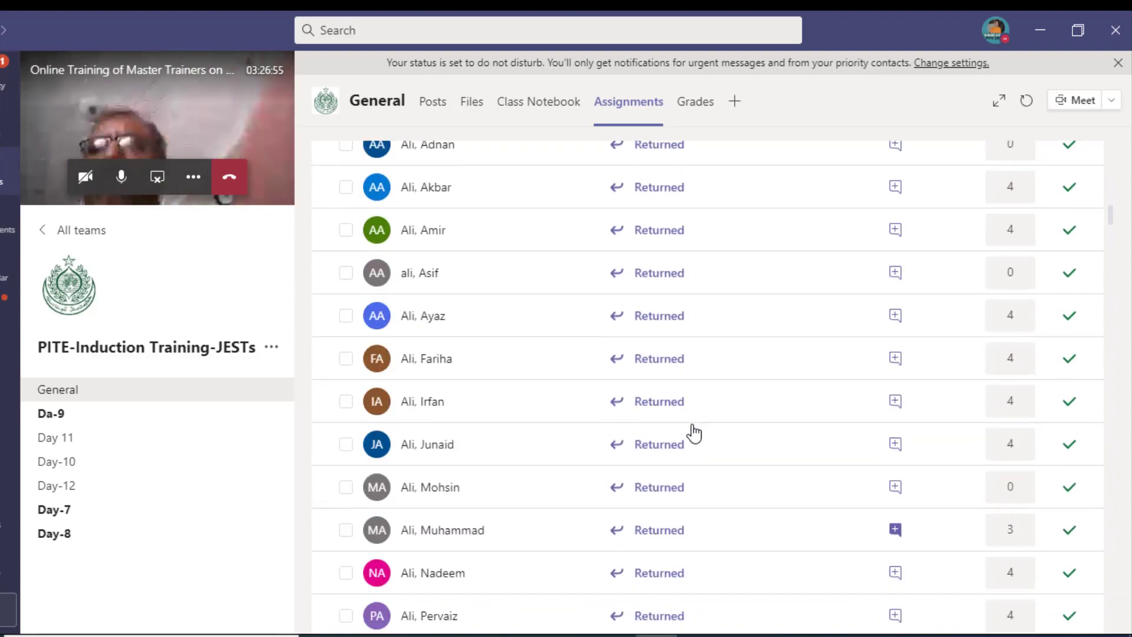
scroll(908, 336, up, 5)
scroll(1021, 266, up, 10)
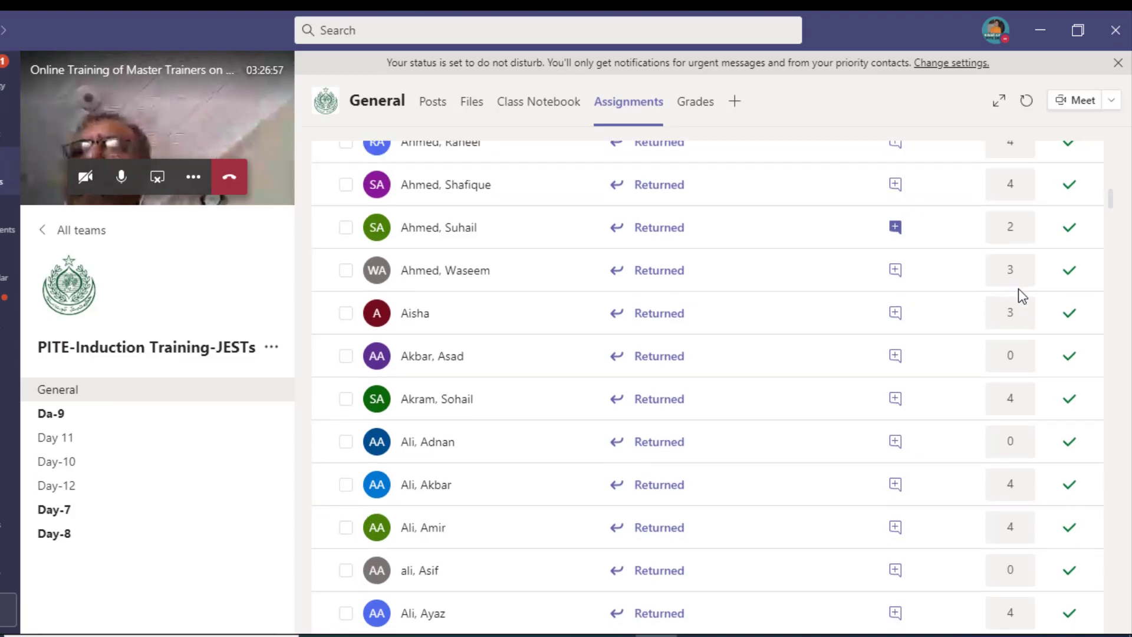
scroll(879, 341, up, 1)
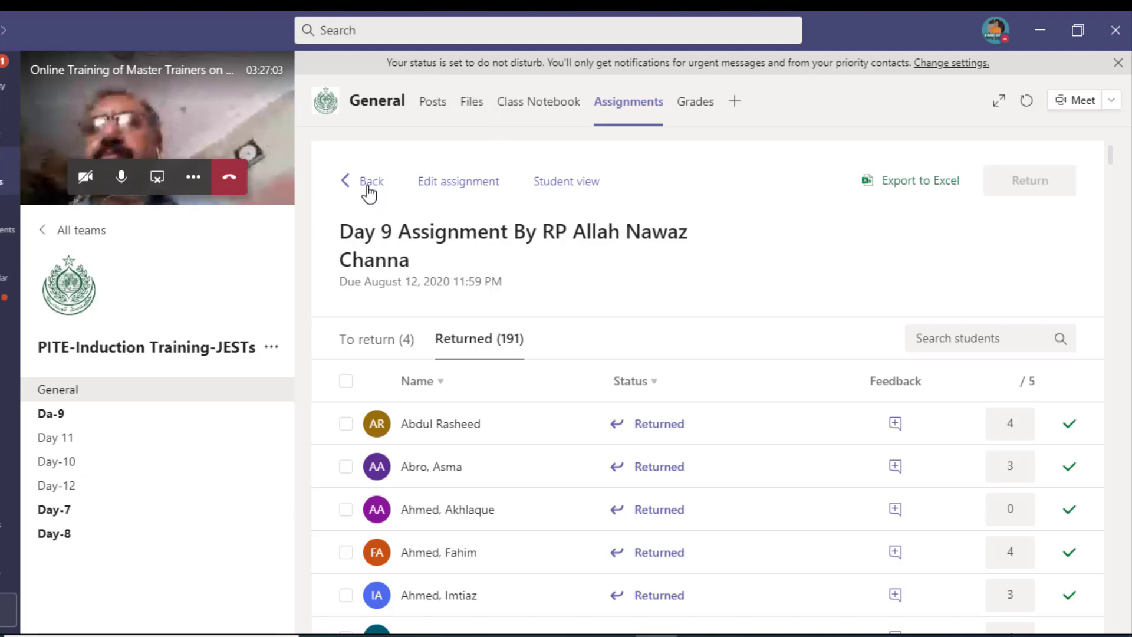
click(370, 182)
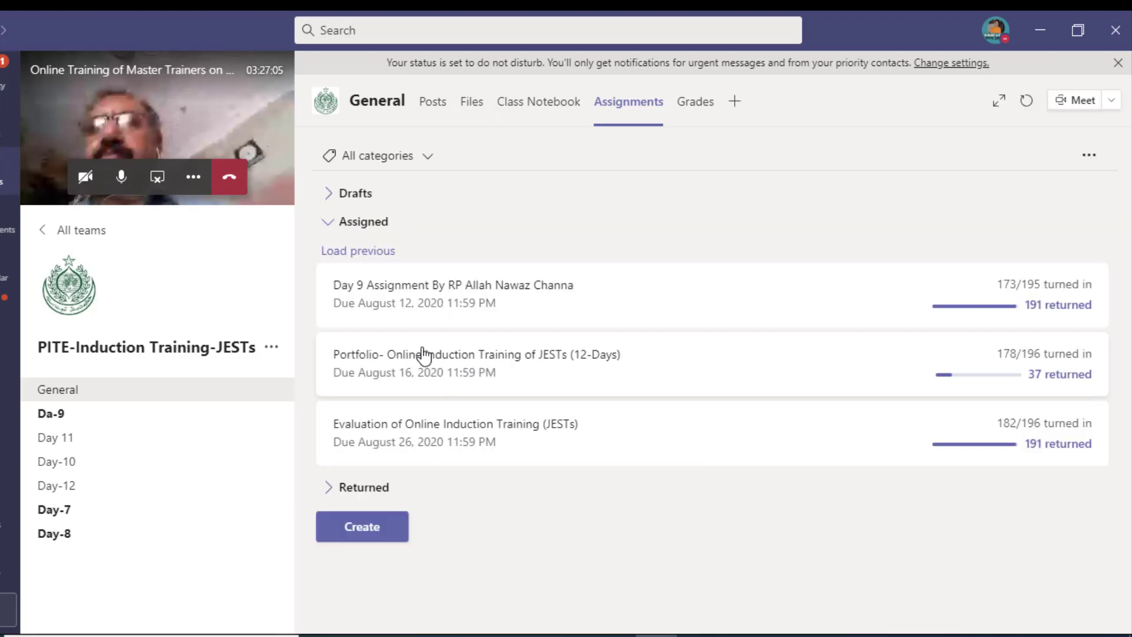
Step: Open the Portfolio assignment's submissions and check one student who has no work attached
click(424, 357)
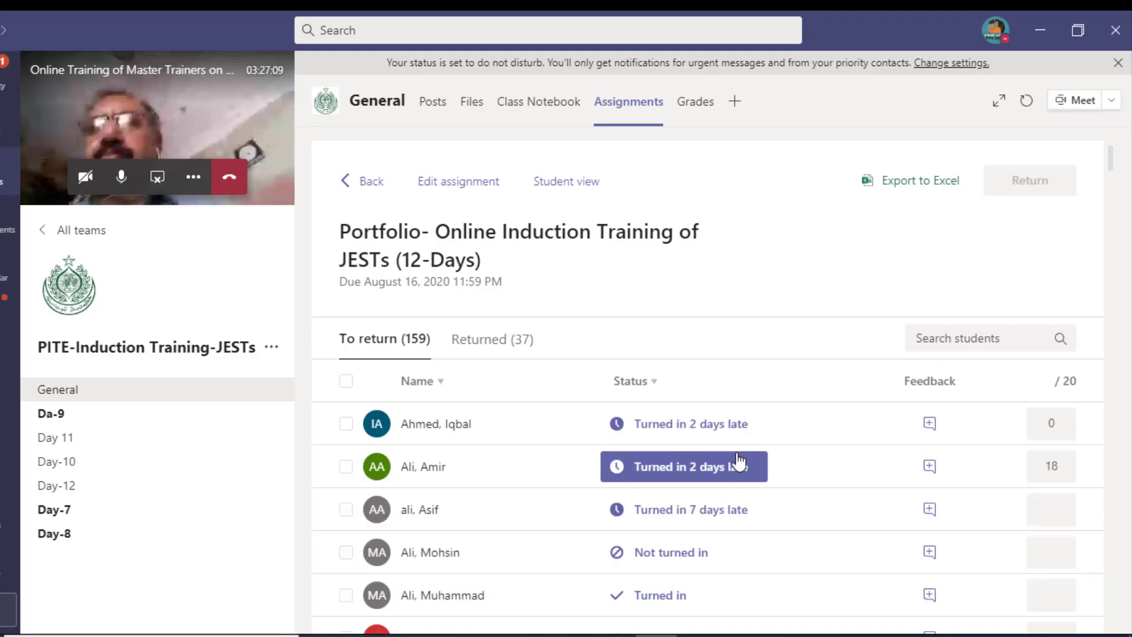
scroll(494, 430, down, 5)
scroll(454, 425, down, 1)
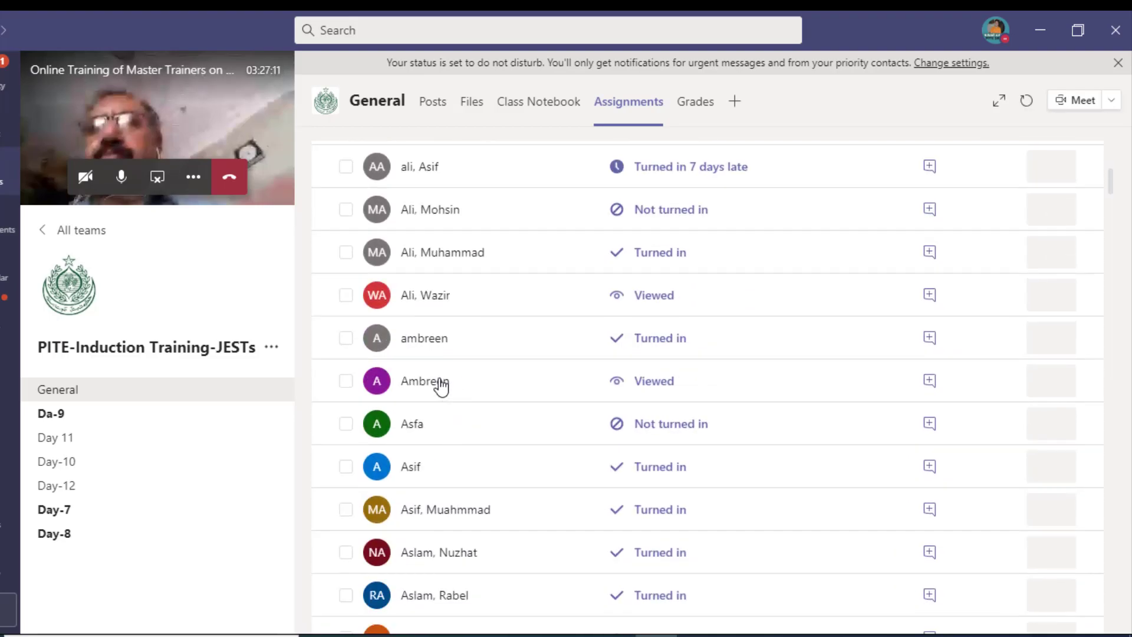
click(650, 384)
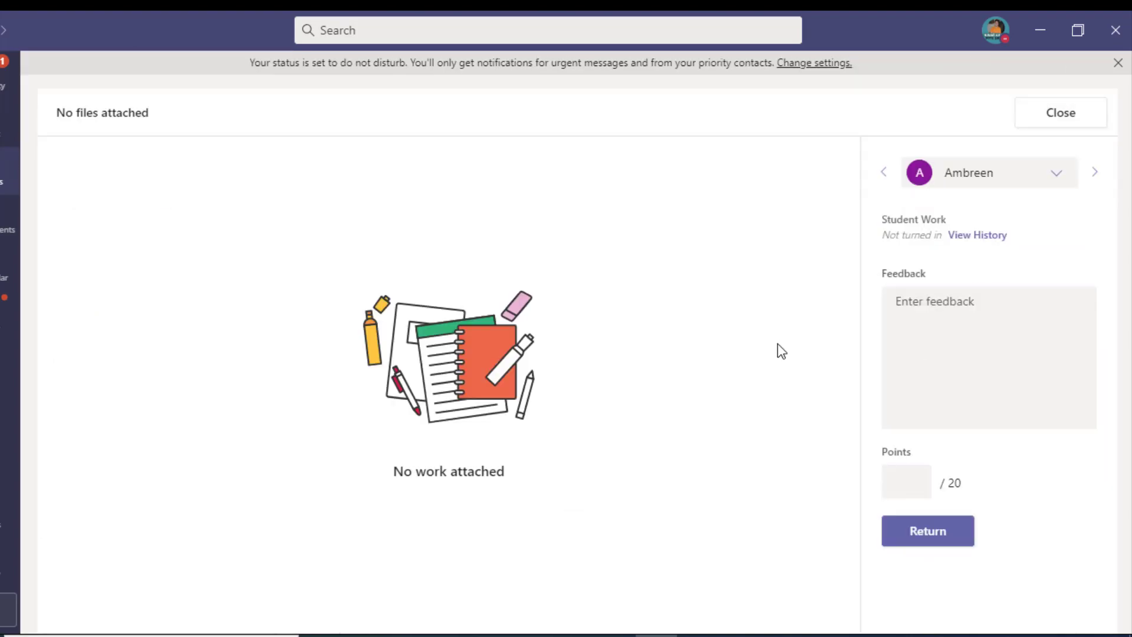
click(1081, 120)
scroll(557, 447, down, 3)
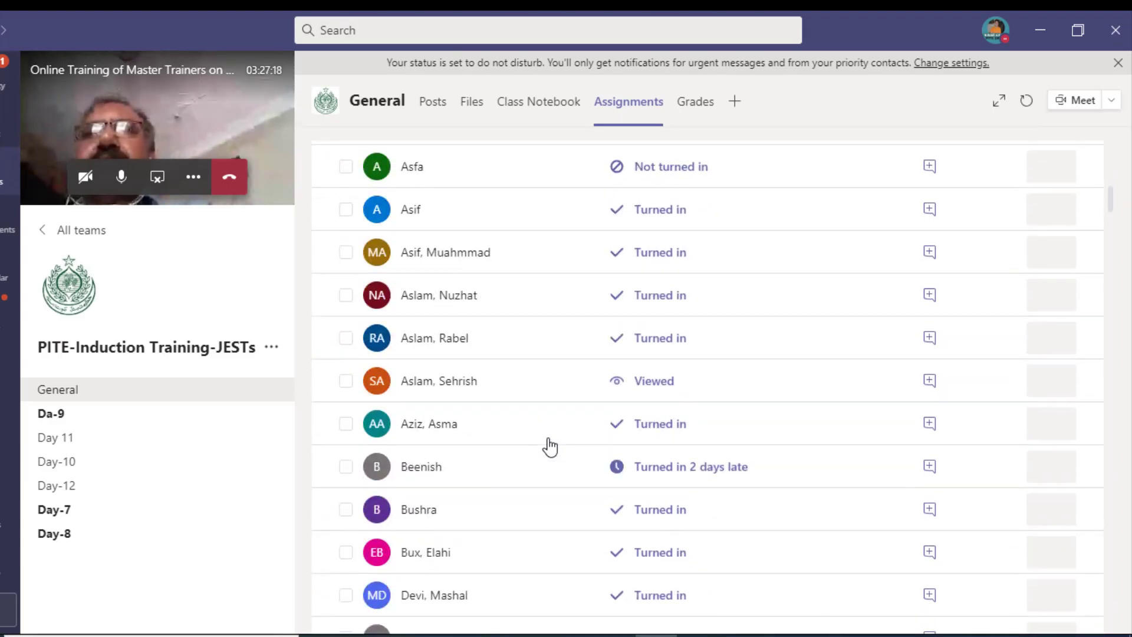
Step: Open a turned-in Portfolio submission and page through the student's 64-page lesson-plans PDF
click(661, 357)
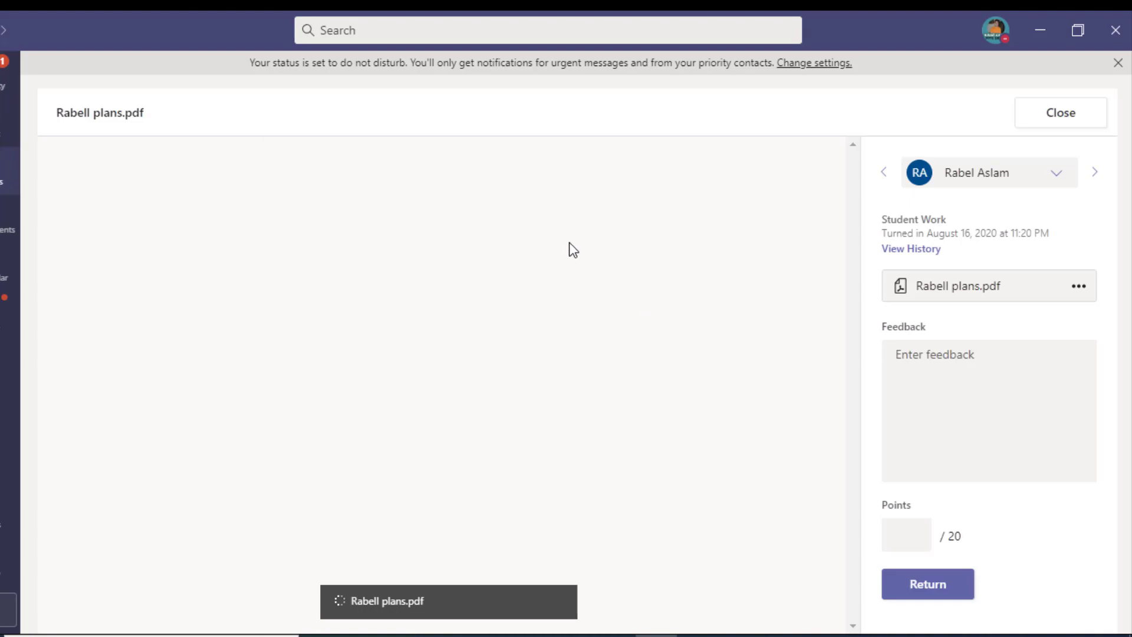
scroll(604, 298, down, 5)
scroll(607, 300, up, 3)
scroll(605, 295, up, 2)
scroll(602, 283, down, 4)
scroll(605, 287, down, 15)
scroll(600, 281, down, 12)
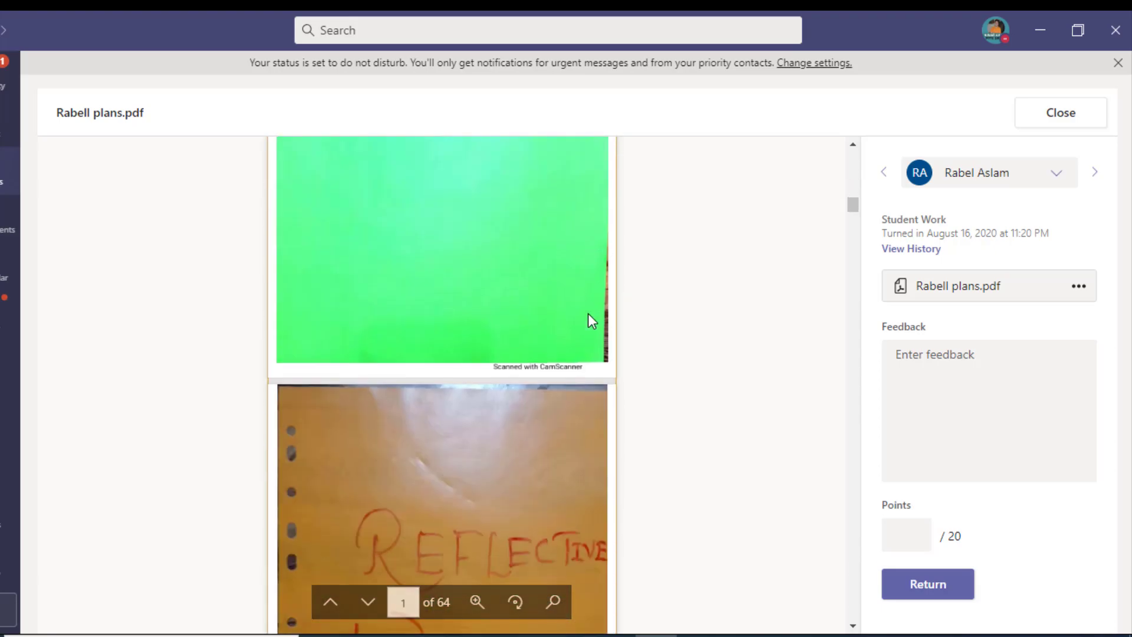
scroll(589, 320, down, 8)
scroll(536, 339, down, 10)
scroll(539, 347, down, 15)
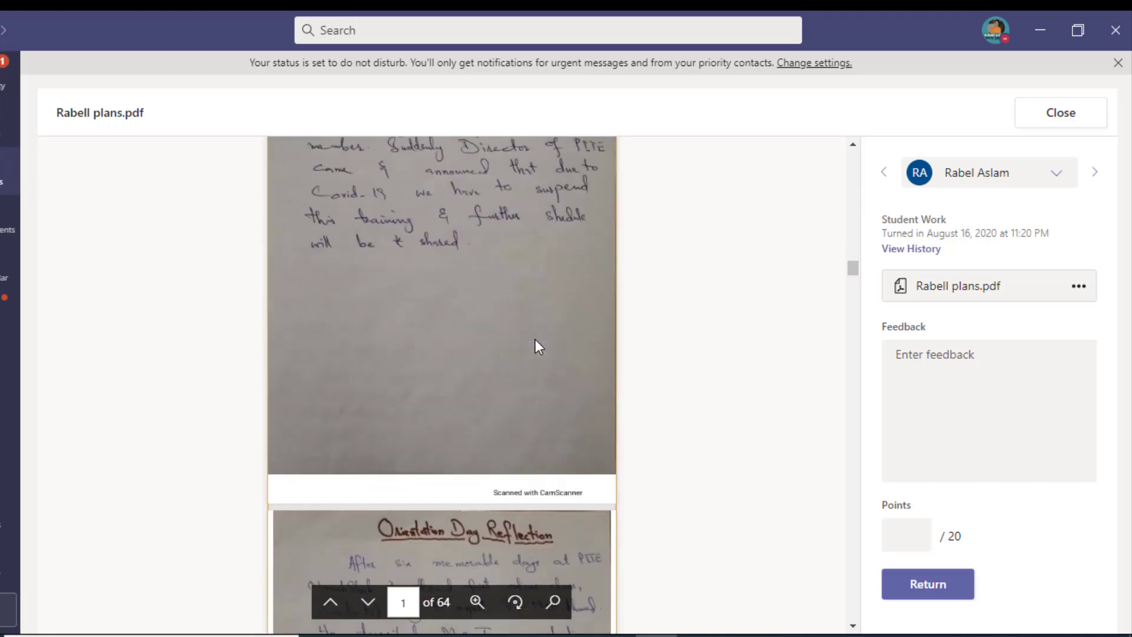
scroll(538, 347, down, 10)
drag(857, 286, 869, 609)
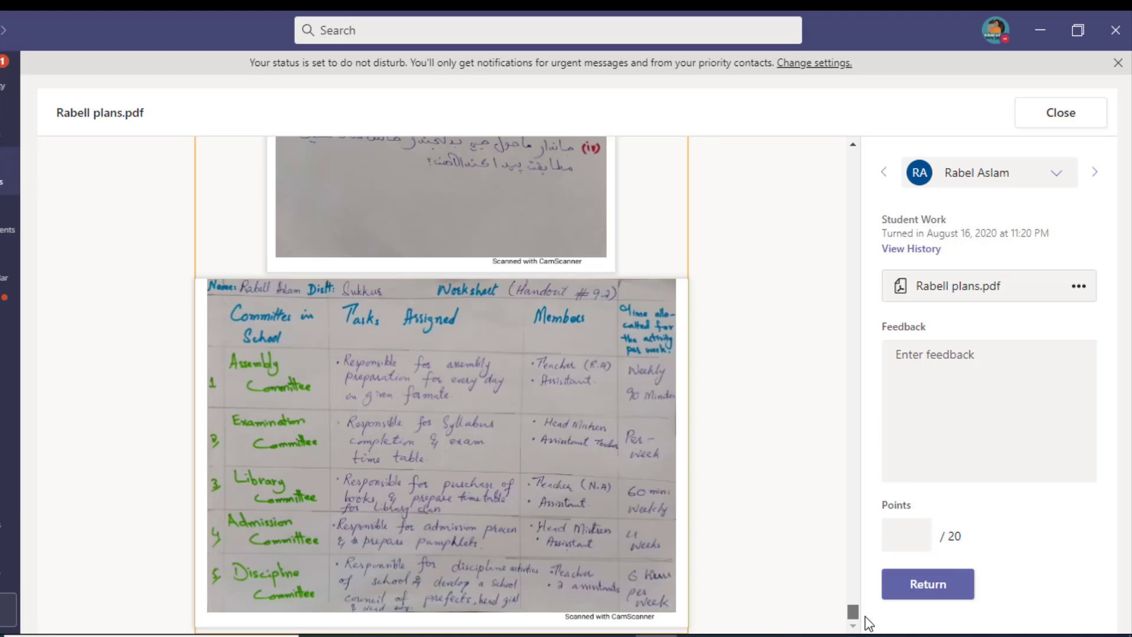
scroll(561, 300, up, 10)
scroll(590, 406, up, 10)
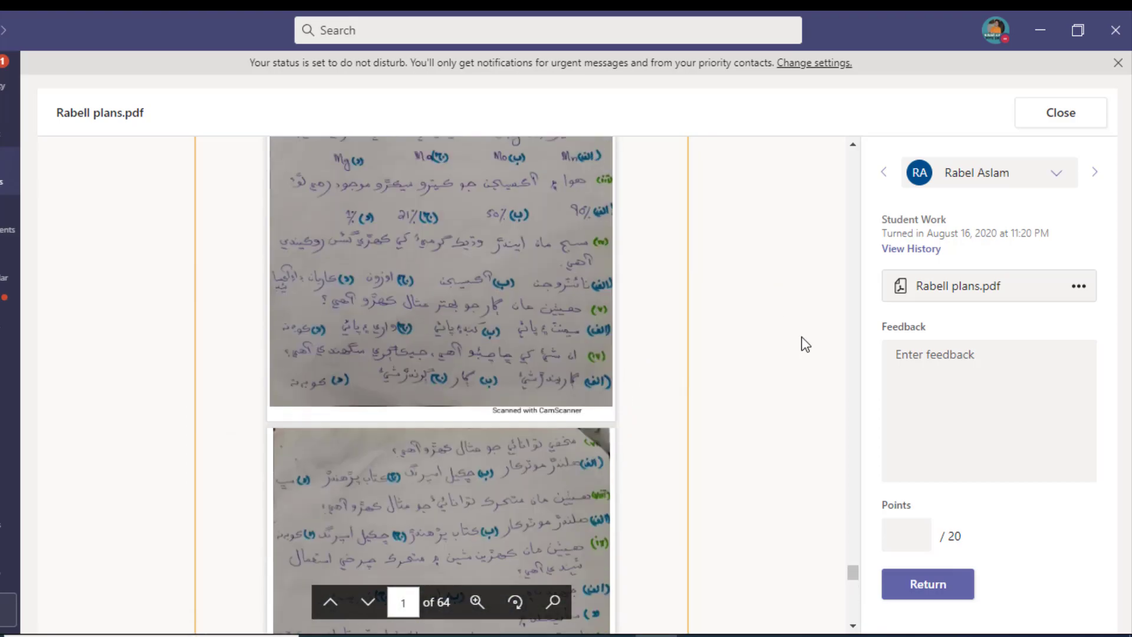
scroll(802, 328, up, 1)
scroll(855, 586, down, 7)
drag(855, 581, 855, 187)
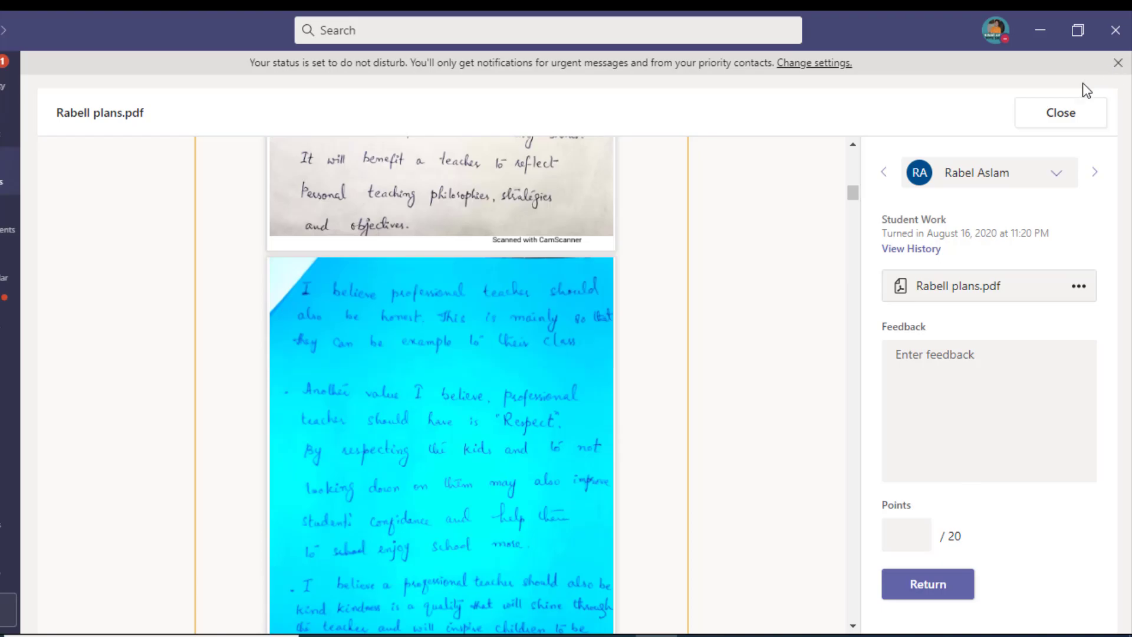
Step: Close the submission and browse the Grades grid for Portfolio, Day 9 and POST TEST scores
click(1062, 112)
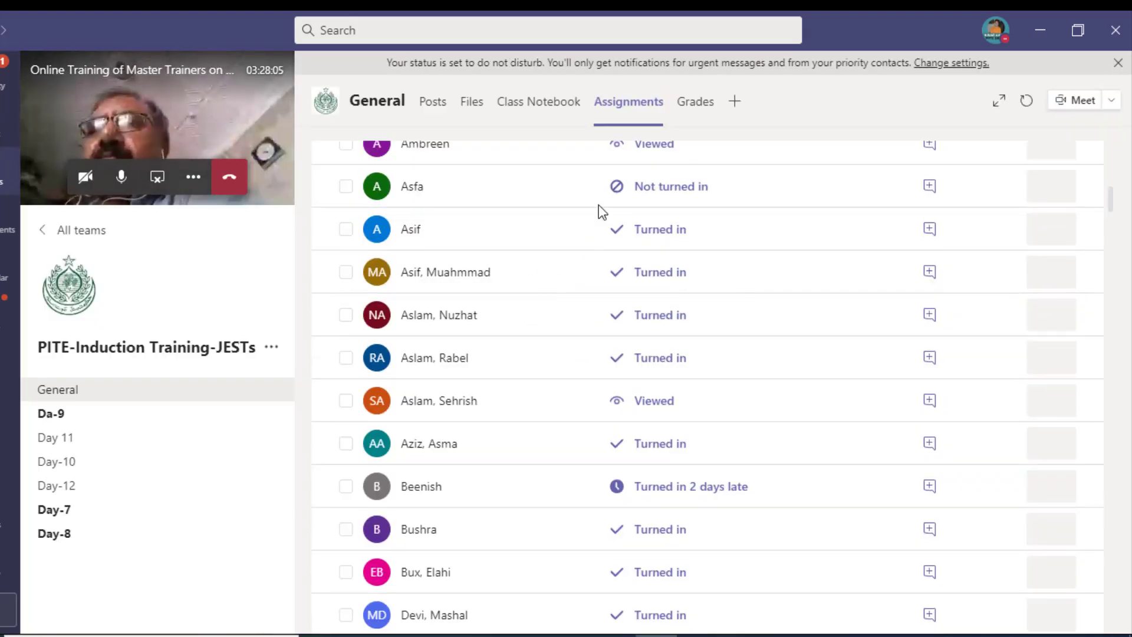
click(702, 110)
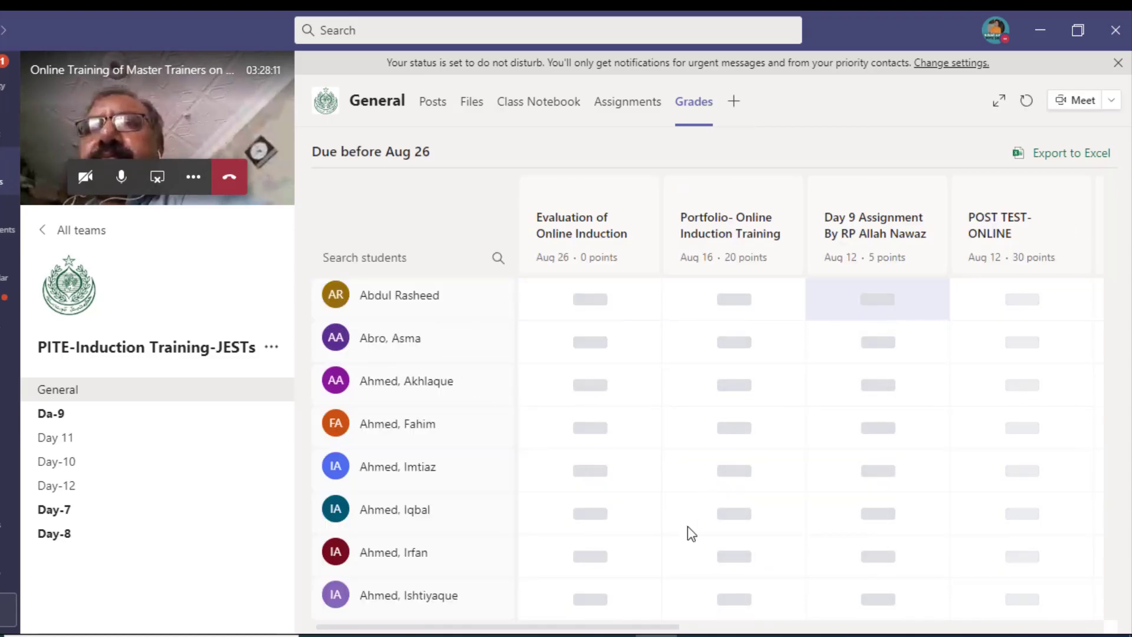
drag(603, 628, 635, 627)
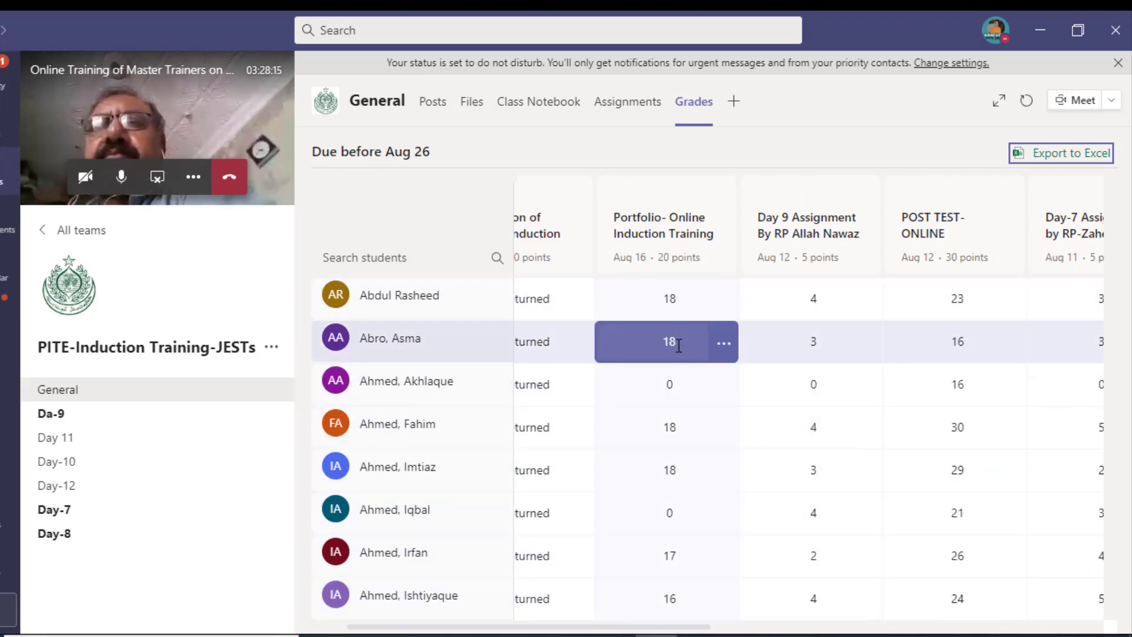
scroll(685, 561, down, 10)
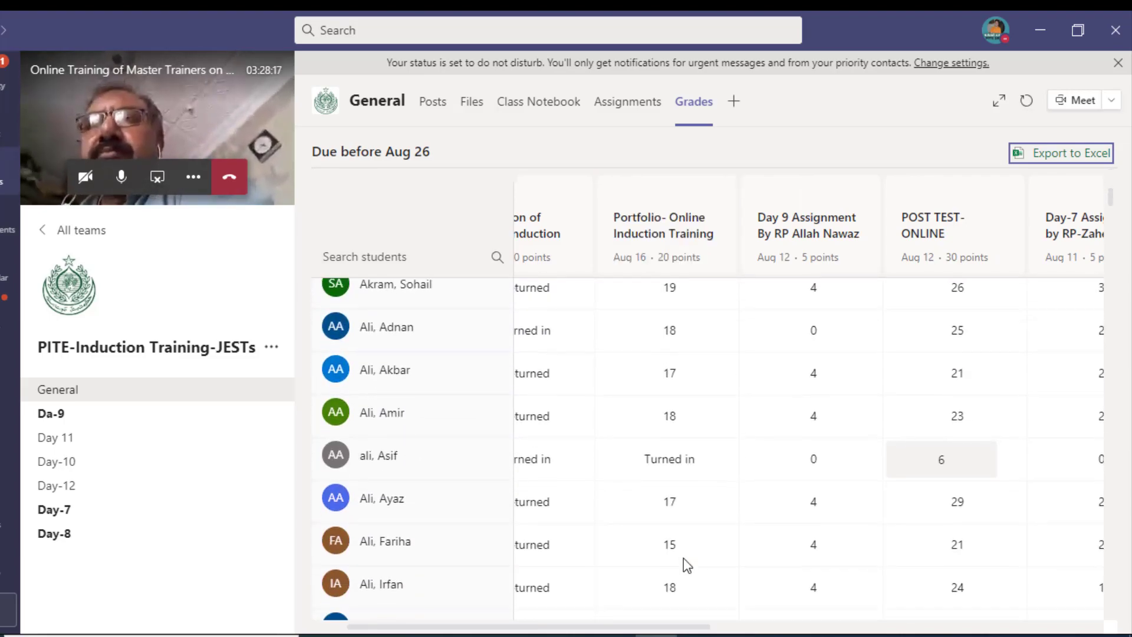
scroll(687, 565, down, 5)
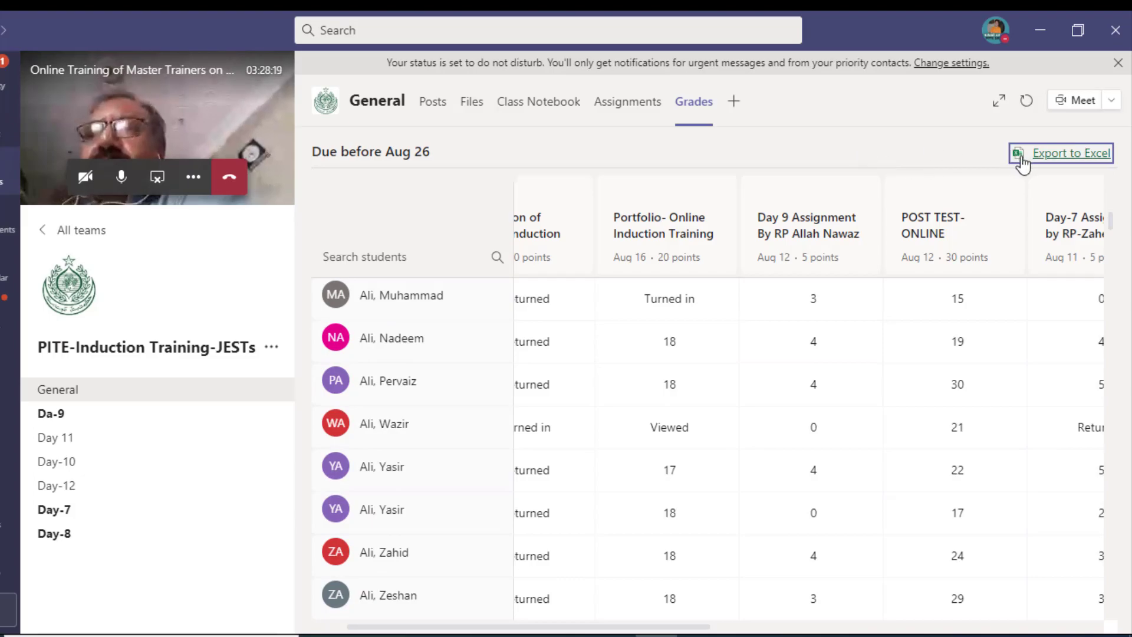
click(145, 401)
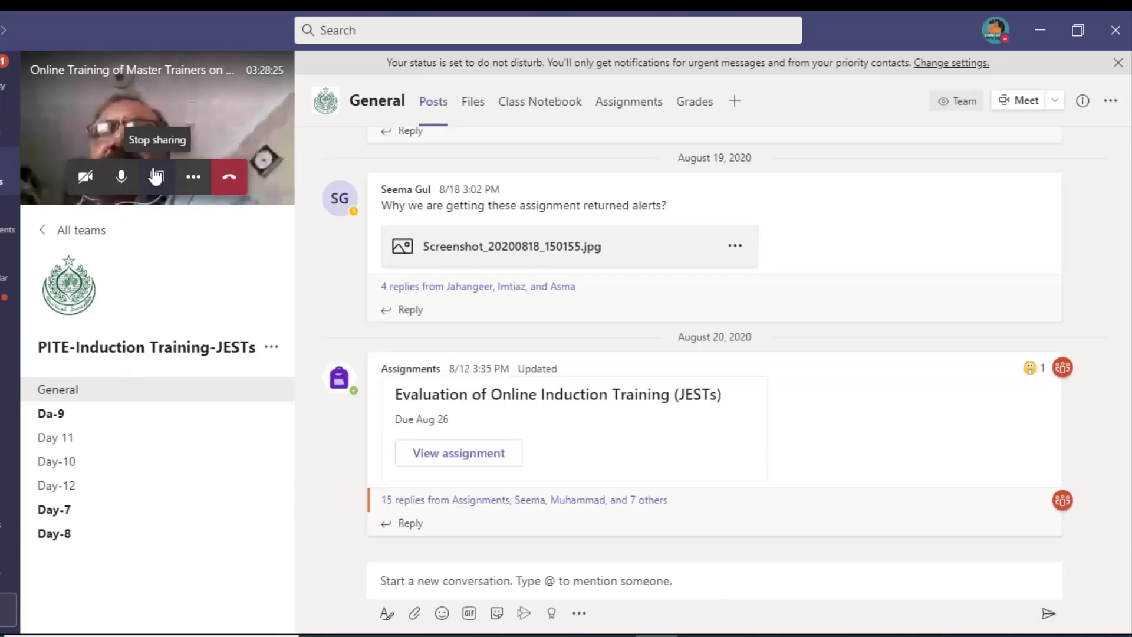
Step: Go to the Teams overview and open the Grade-VI (Science Subject) team
click(3, 177)
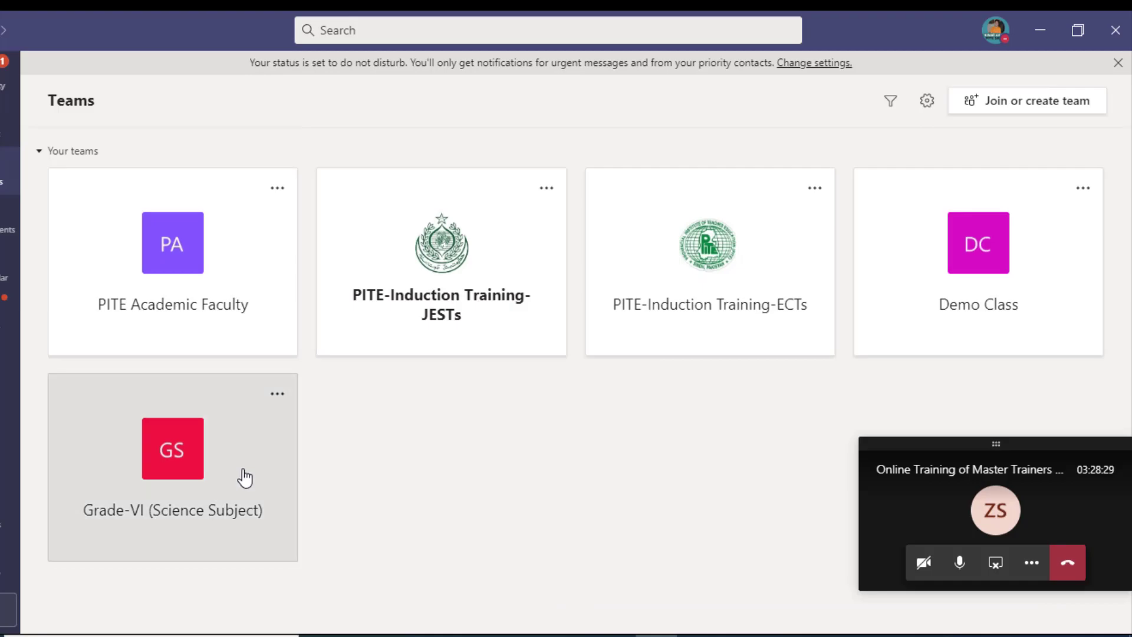
click(245, 478)
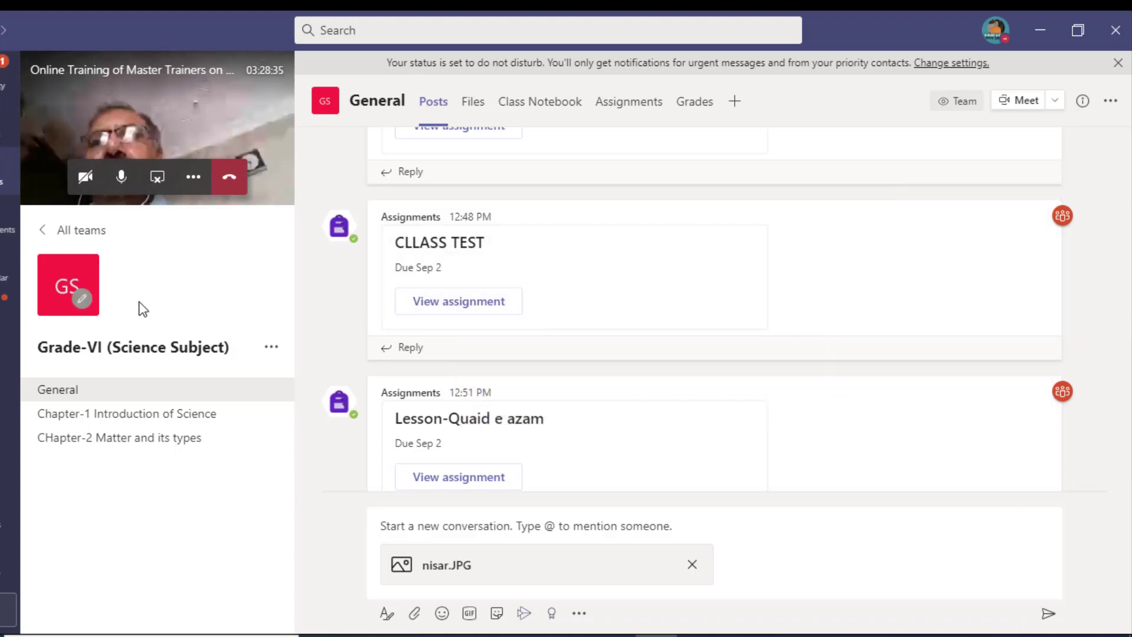
Step: Schedule a General channel meeting for Sep 1, 2020, 1:30–2:00 PM and begin adding required attendees
click(1055, 101)
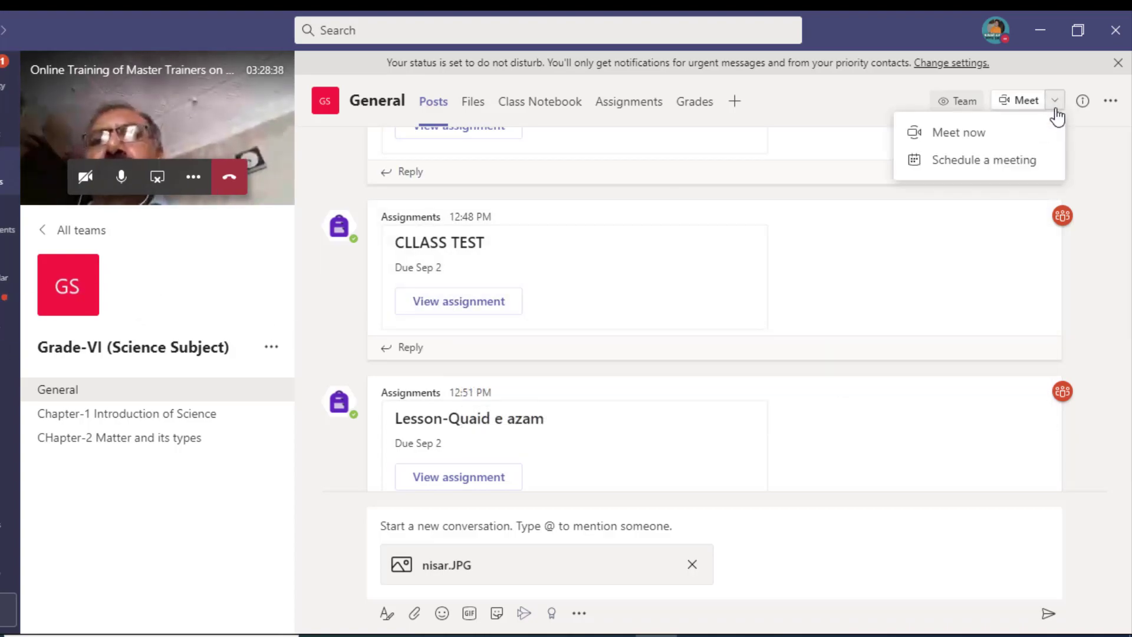
click(1016, 162)
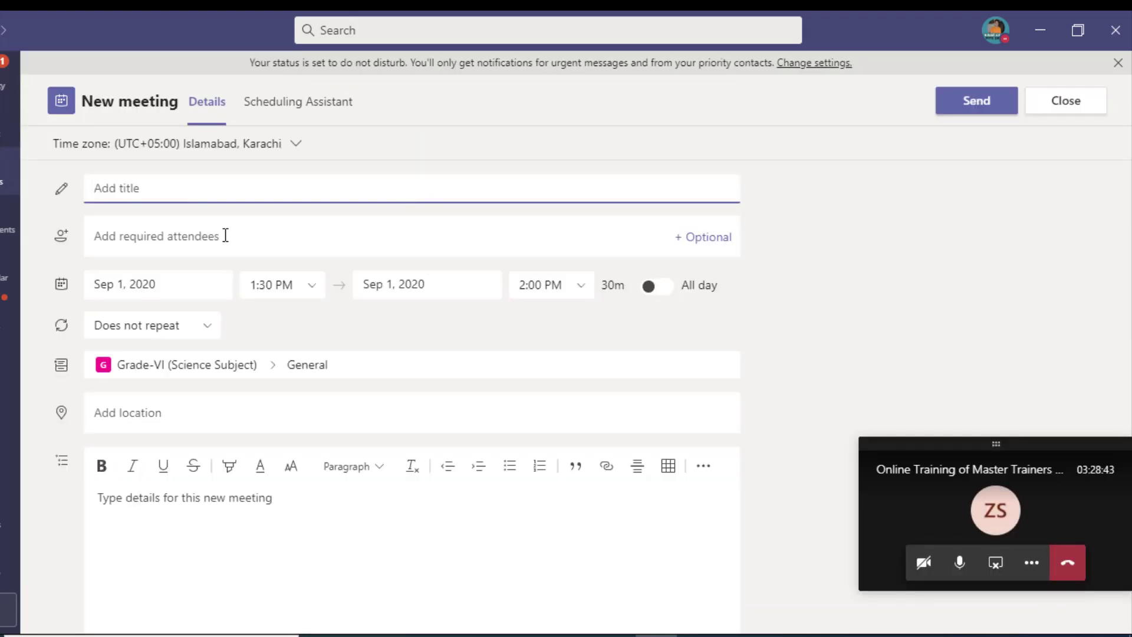
click(225, 235)
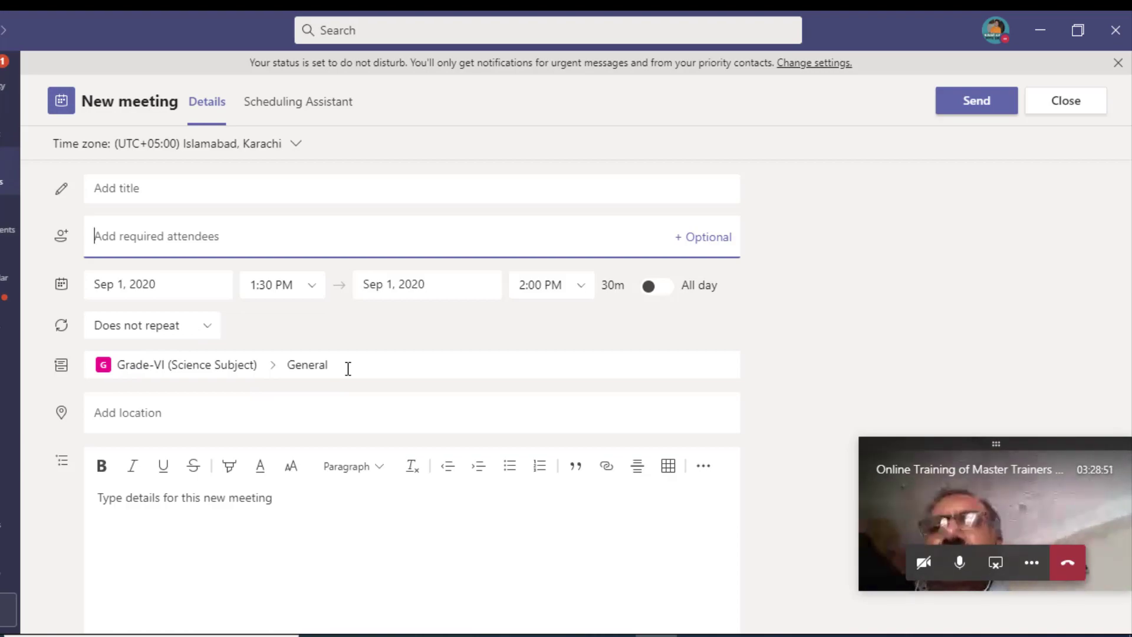
click(208, 233)
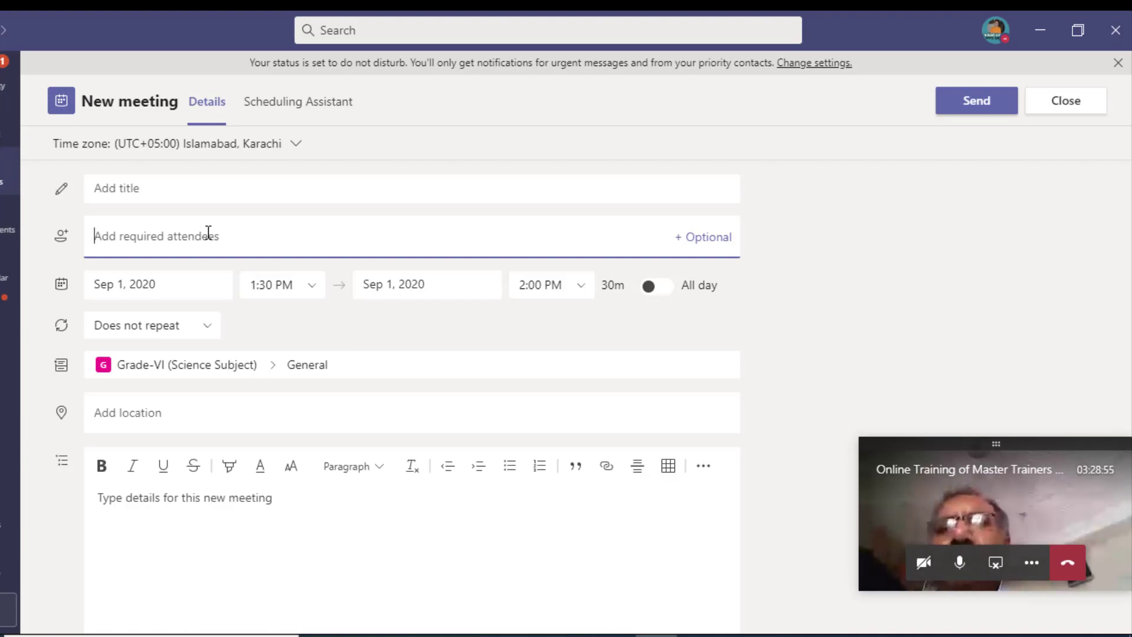
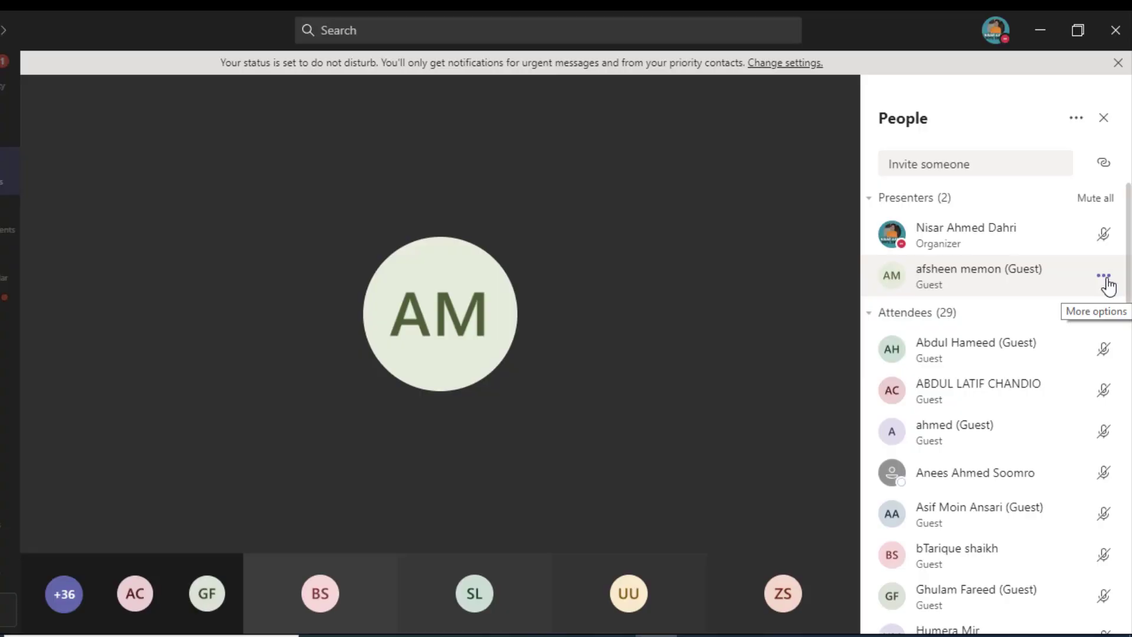
Step: Raise your hand in the meeting
click(1104, 278)
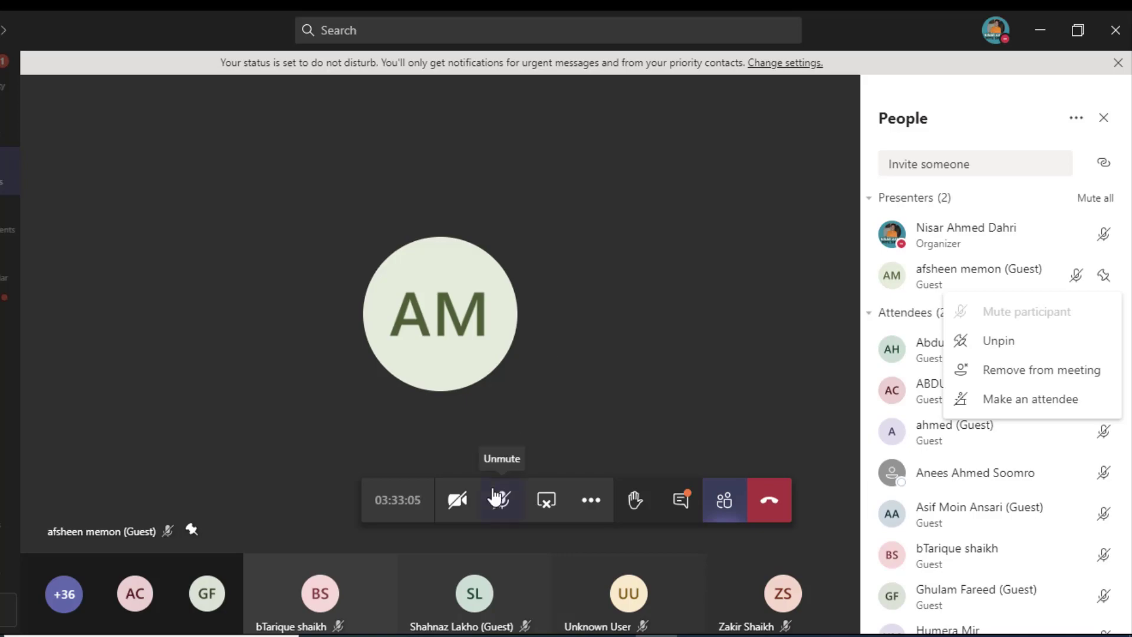
click(714, 308)
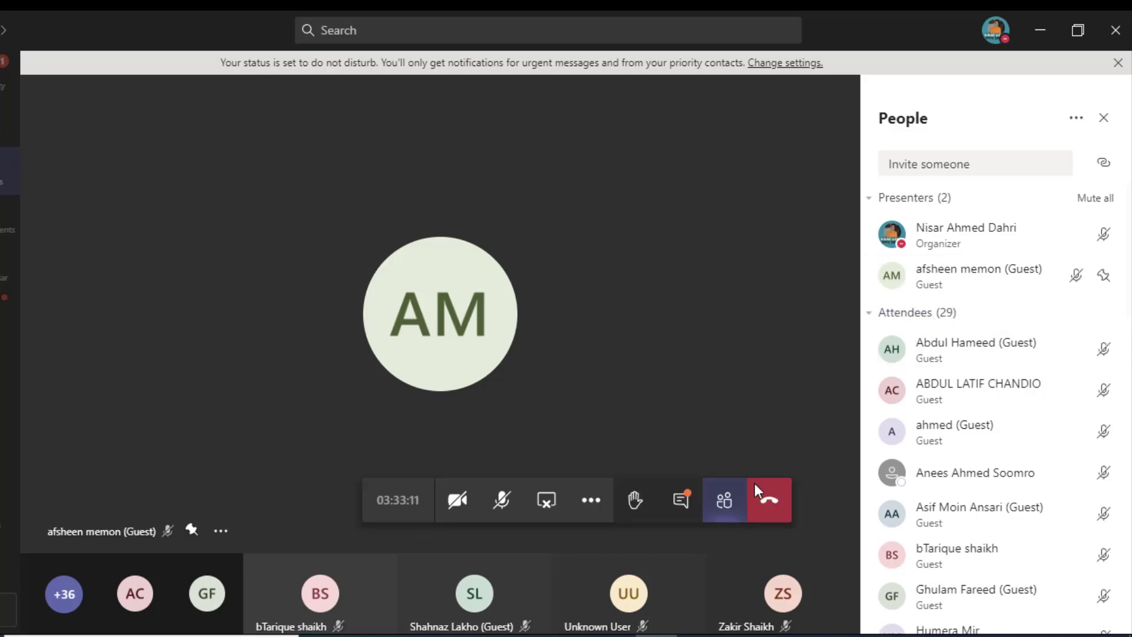
click(634, 514)
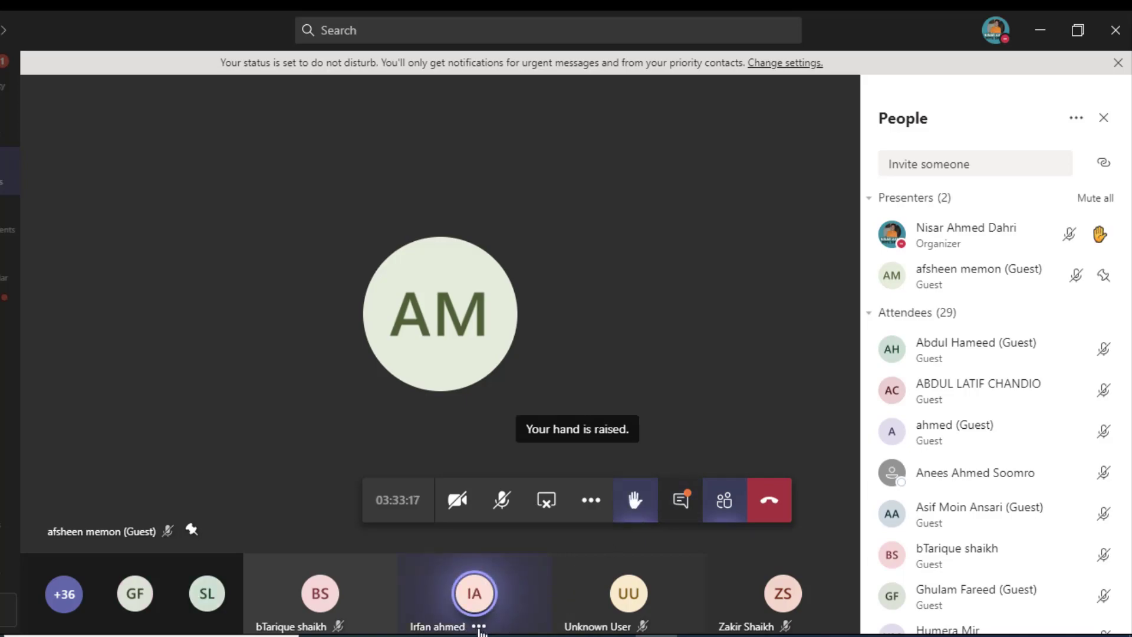
Step: Unmute your microphone and remove the guest presenter from the meeting
click(502, 506)
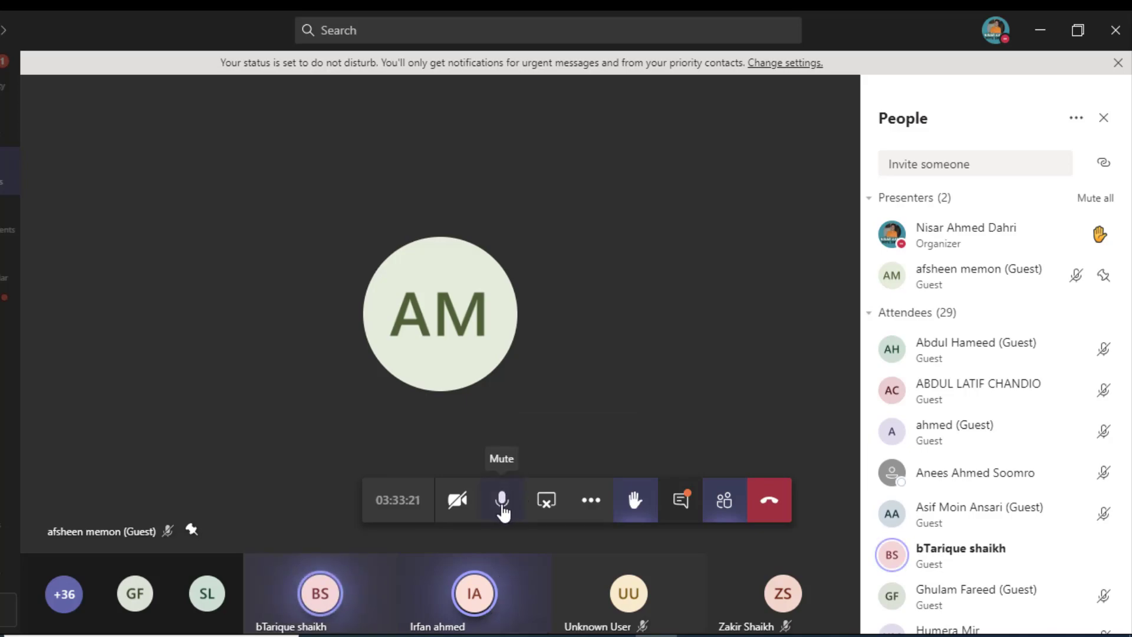
click(502, 506)
click(502, 506)
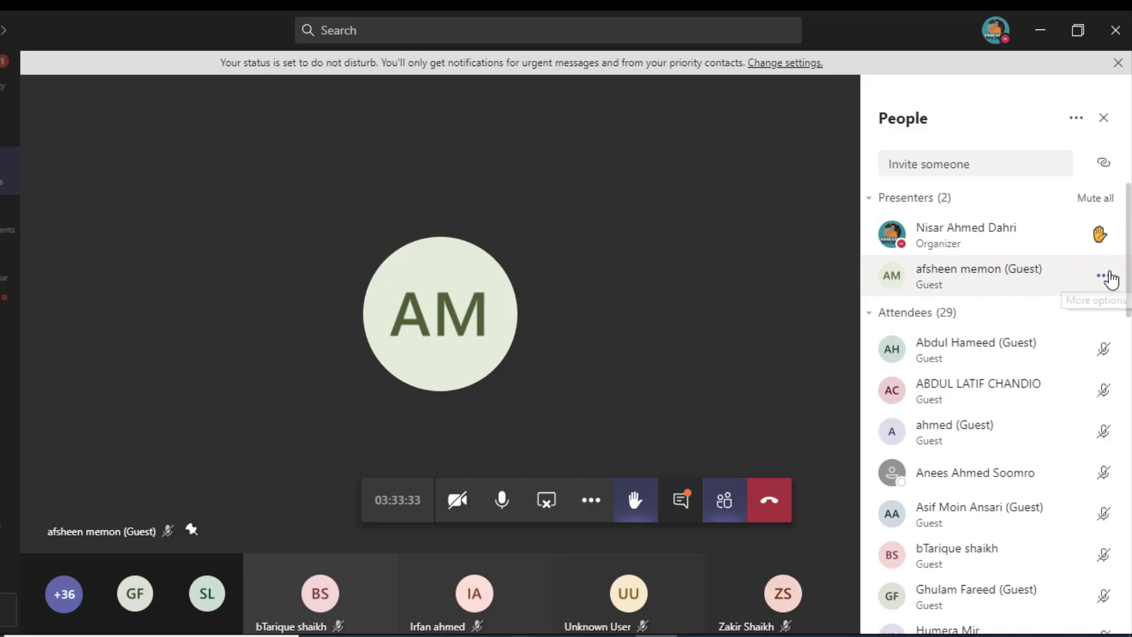
click(1108, 275)
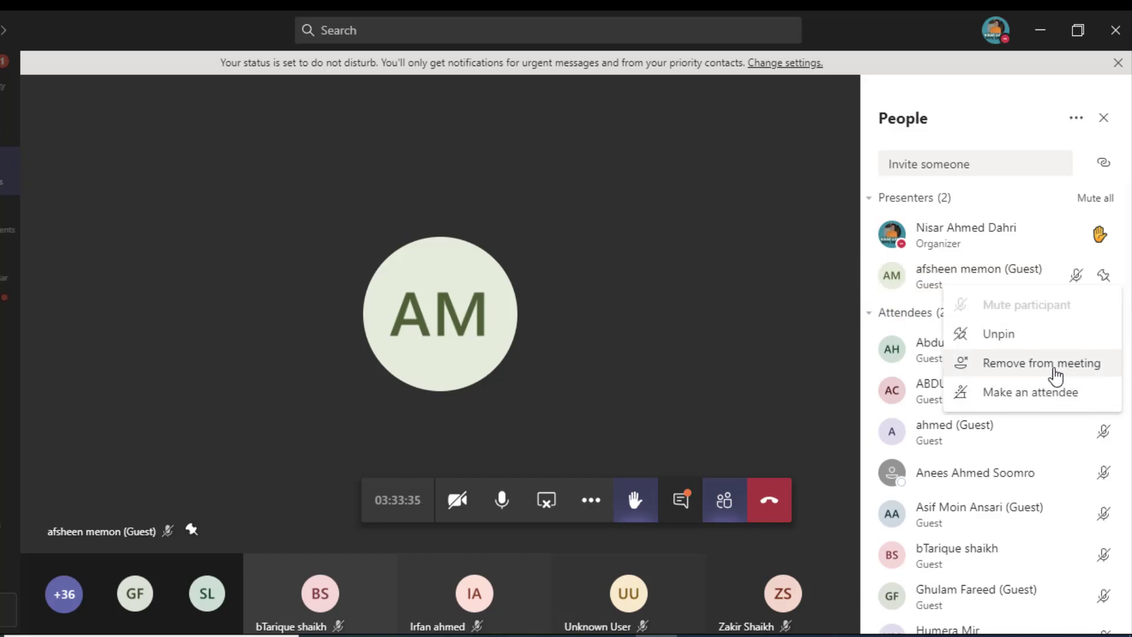
click(1056, 374)
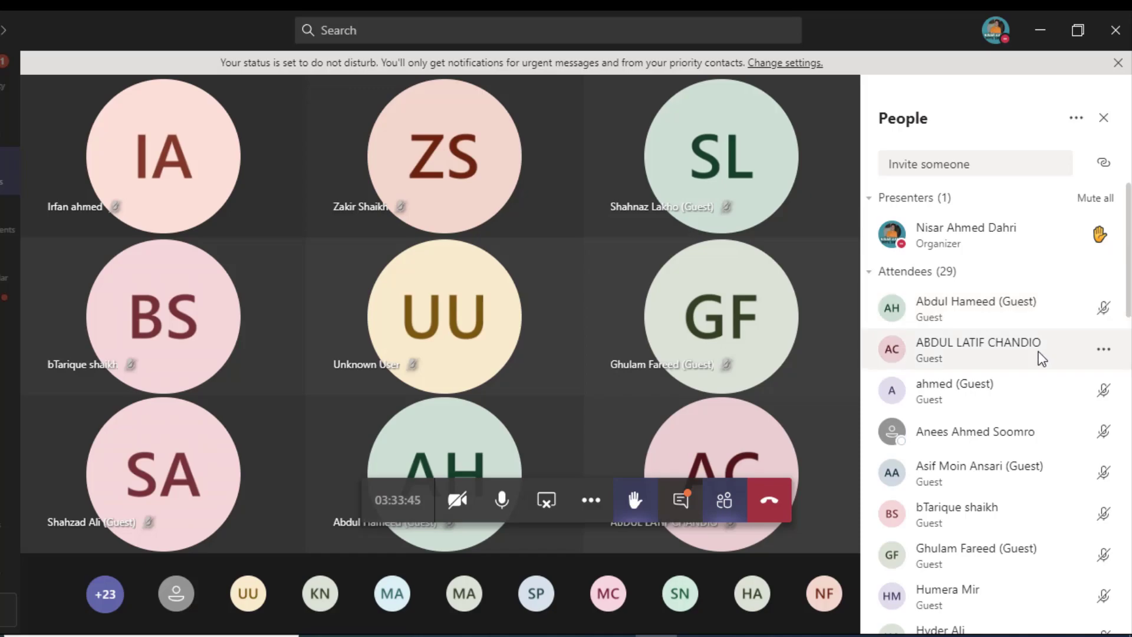
Step: Pin an attendee from further down the People list to the stage
scroll(1038, 427, down, 2)
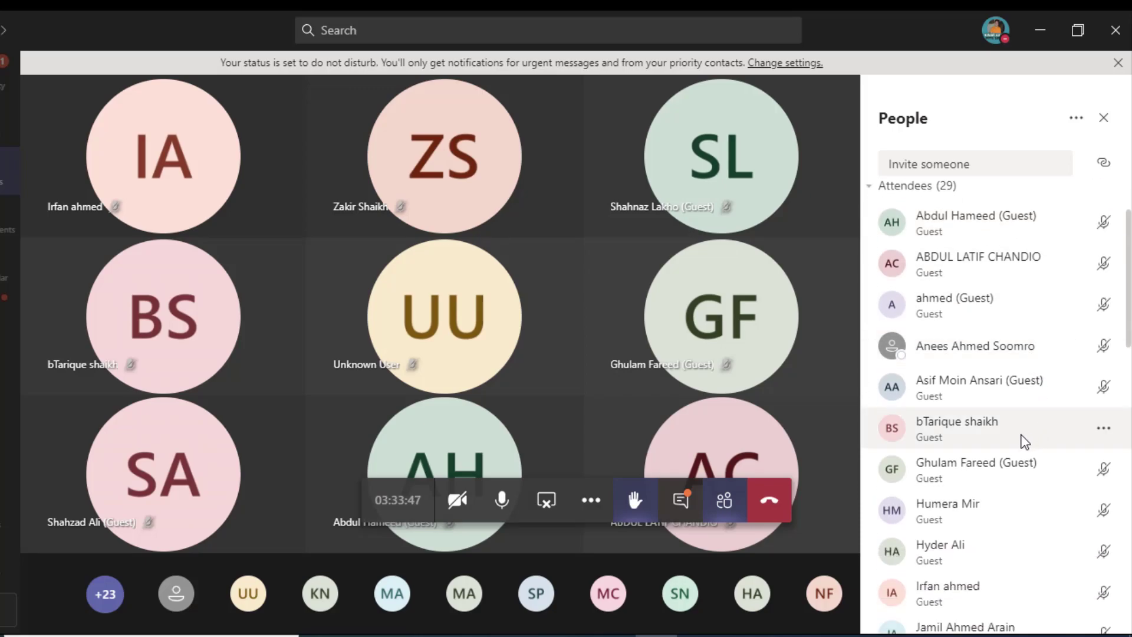
scroll(1026, 442, down, 2)
click(1103, 427)
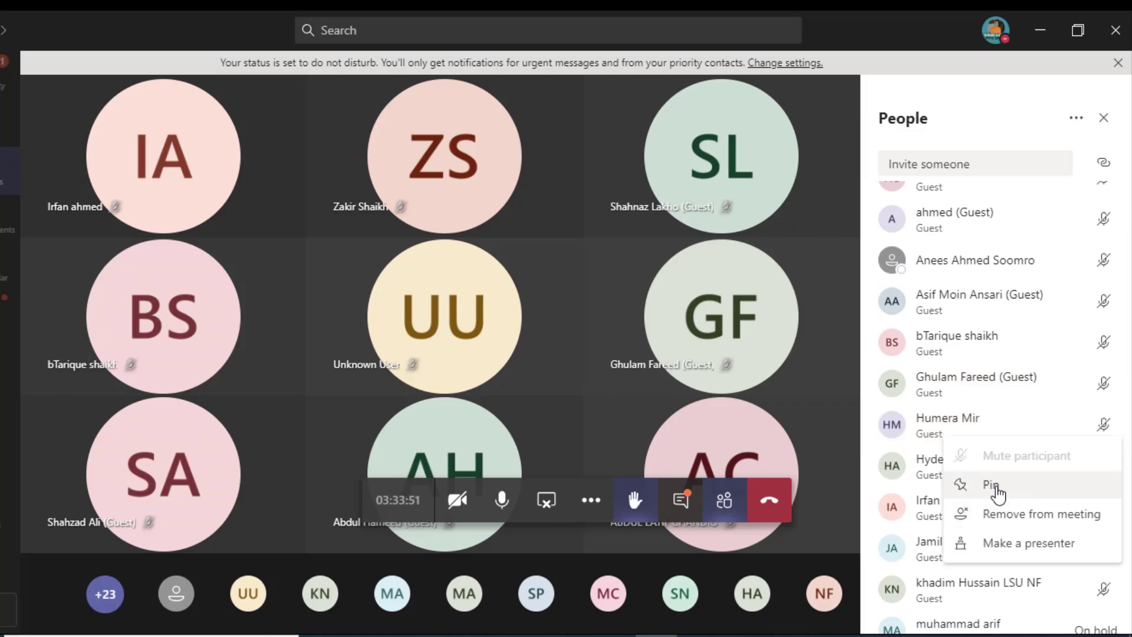
click(997, 490)
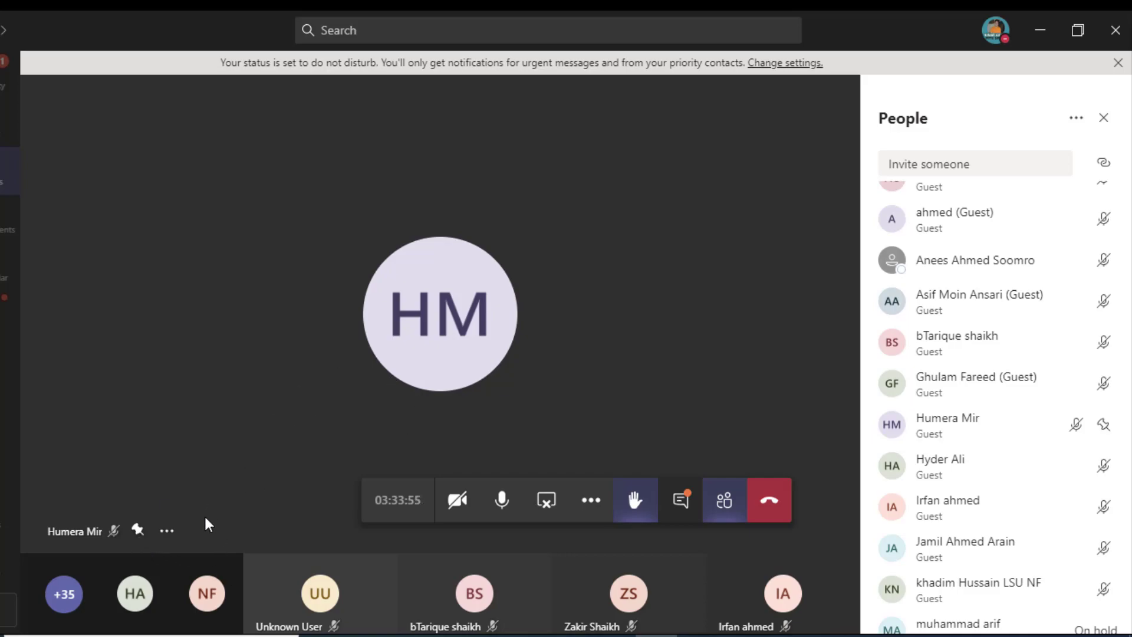
click(167, 533)
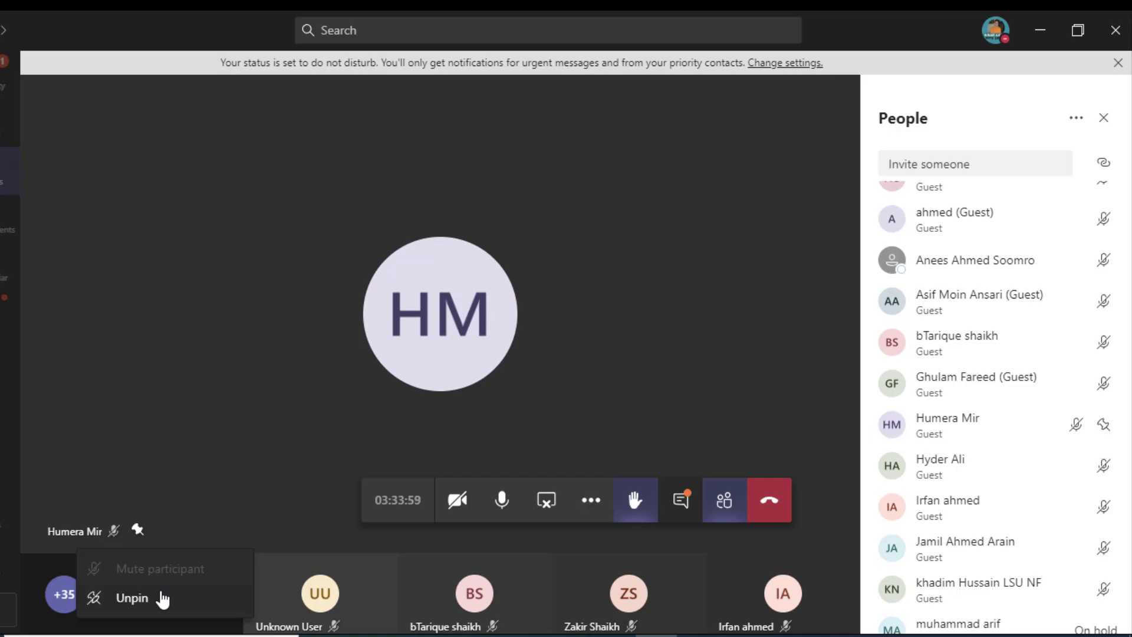
Step: Pin a second attendee to the stage and unpin the first one
scroll(1023, 537, down, 3)
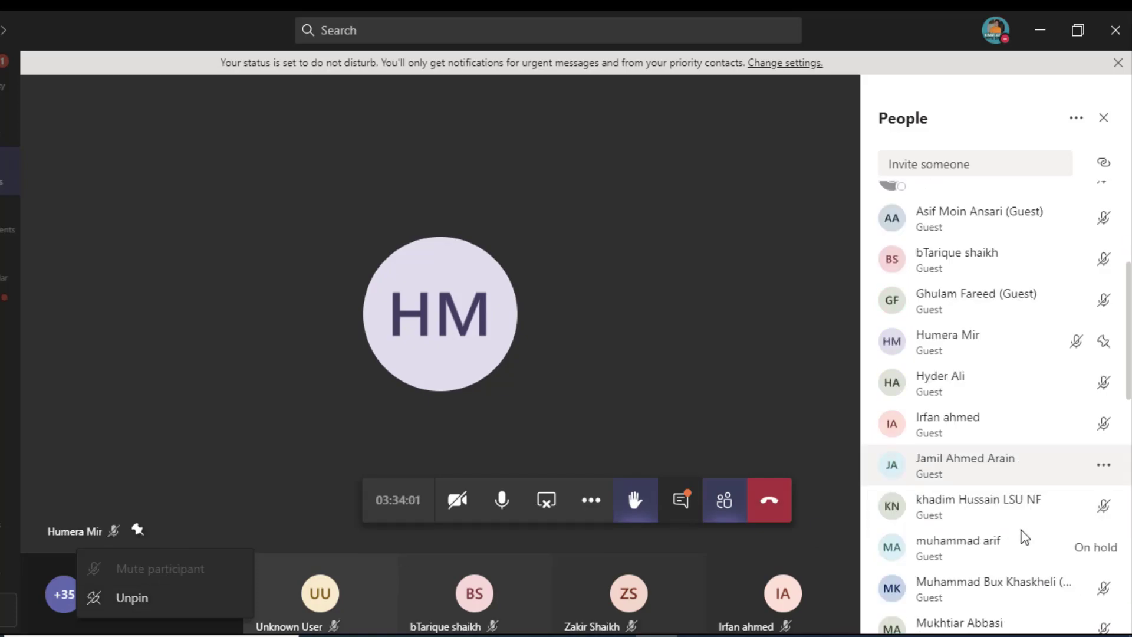
click(1103, 335)
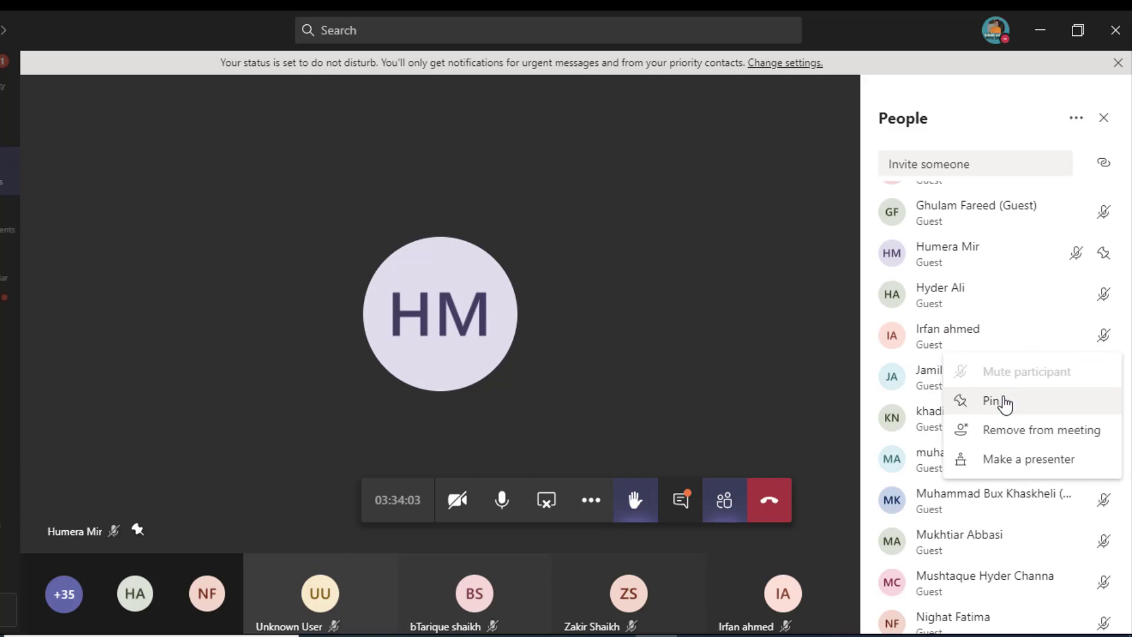
click(1001, 402)
click(167, 531)
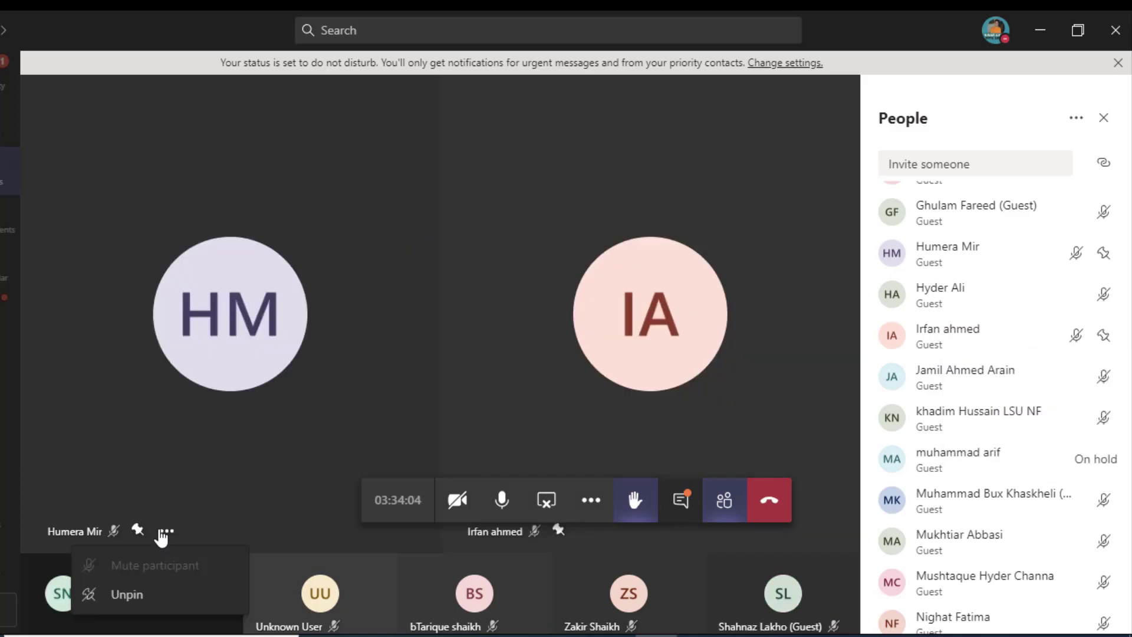
click(152, 596)
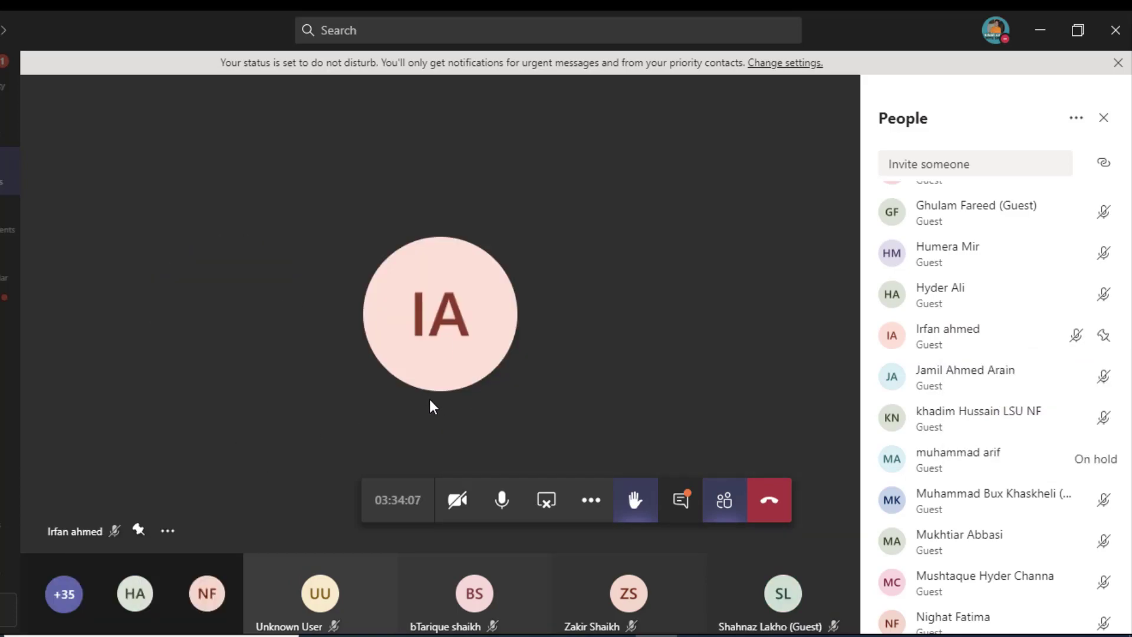
Step: Make the unpinned attendee a presenter and confirm the change
mouse_move(1062, 268)
click(1101, 263)
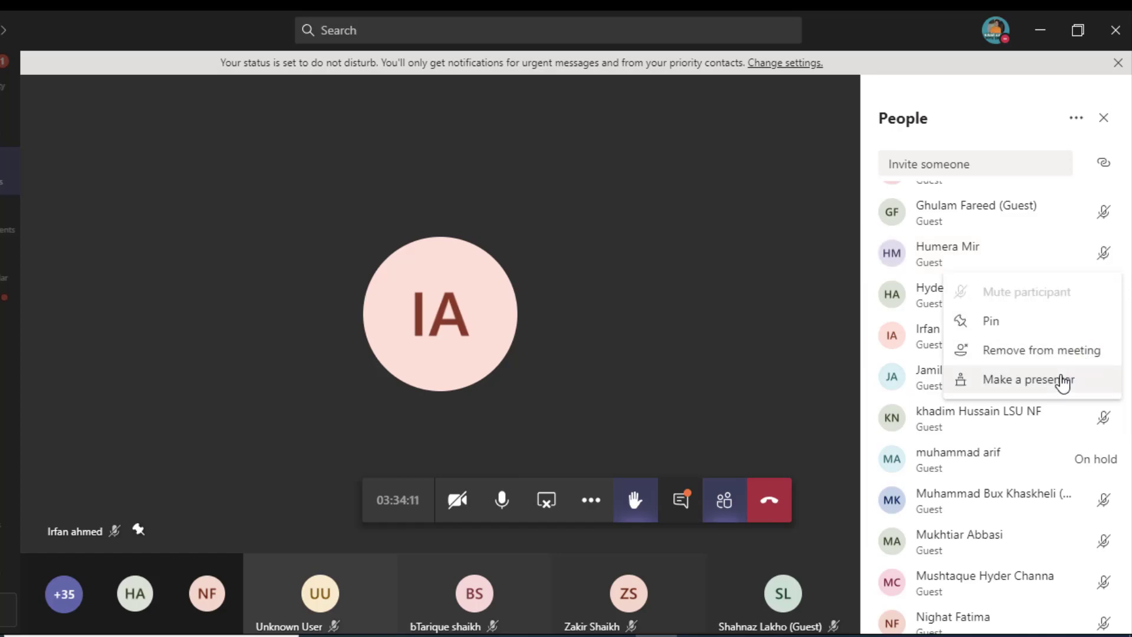
click(1064, 381)
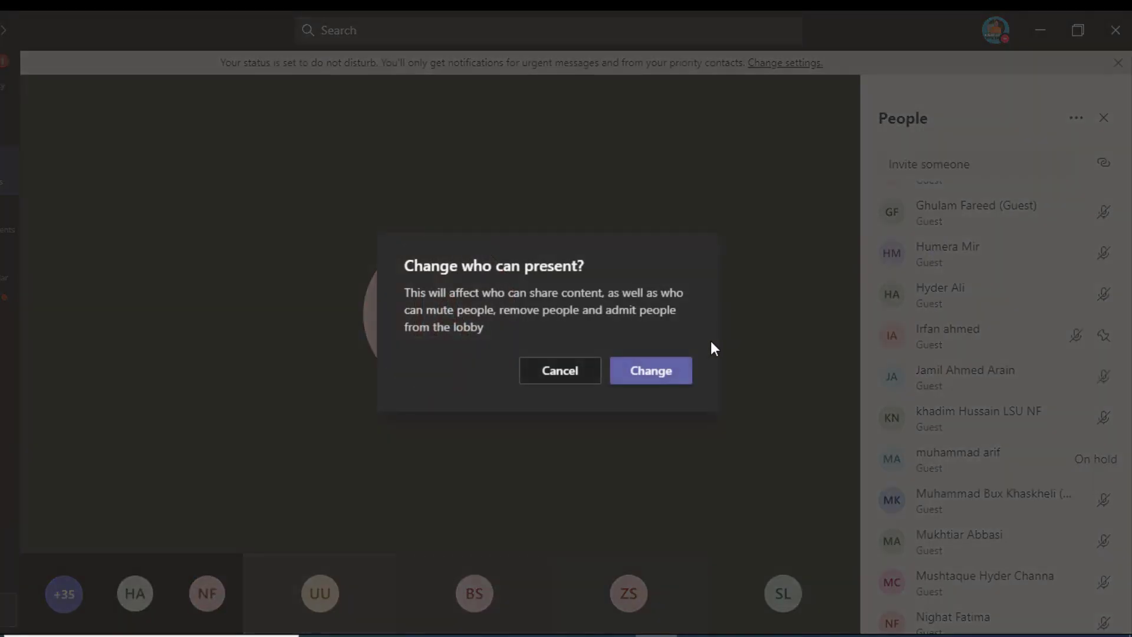
click(657, 379)
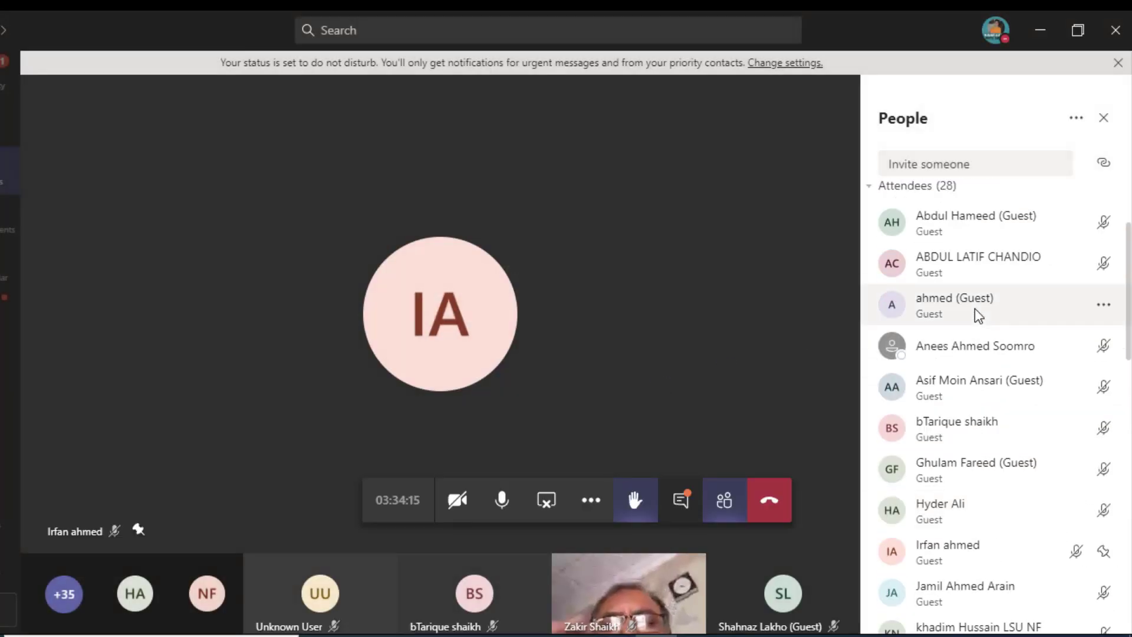
Step: Lower your raised hand so the meeting shows 2 presenters and 28 attendees
scroll(992, 267, up, 3)
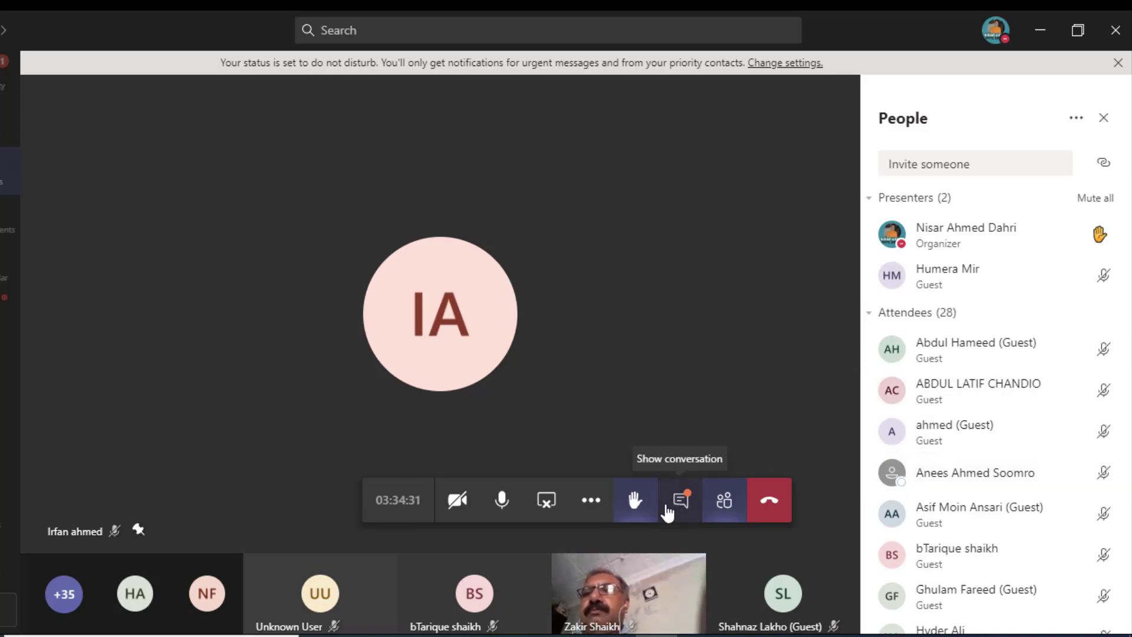
click(637, 513)
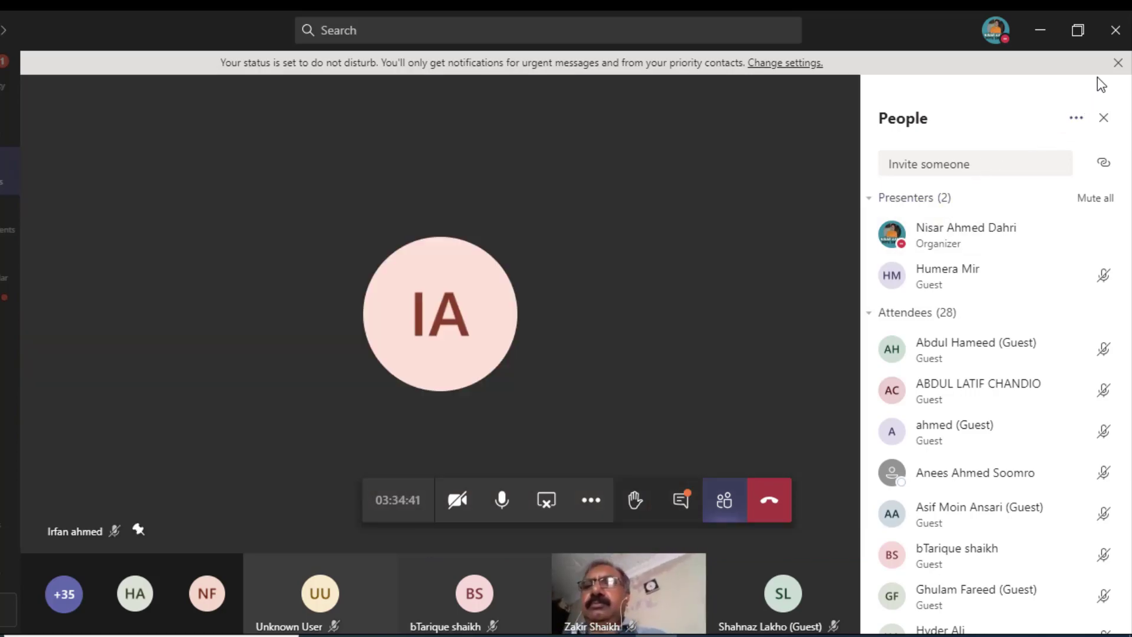
mouse_move(422, 253)
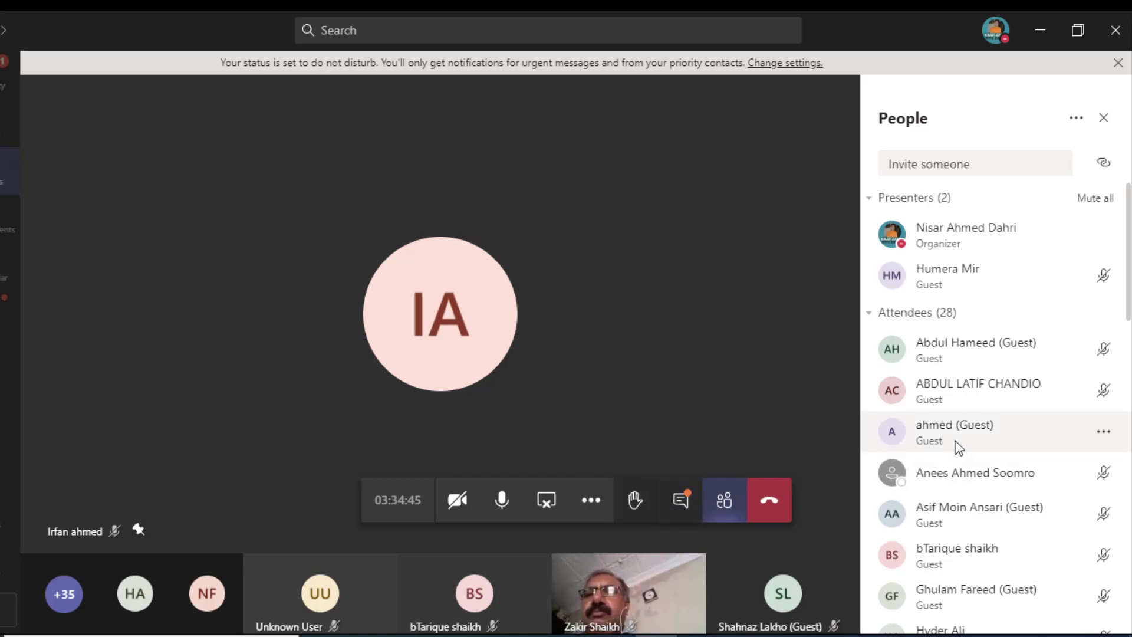
scroll(955, 441, down, 2)
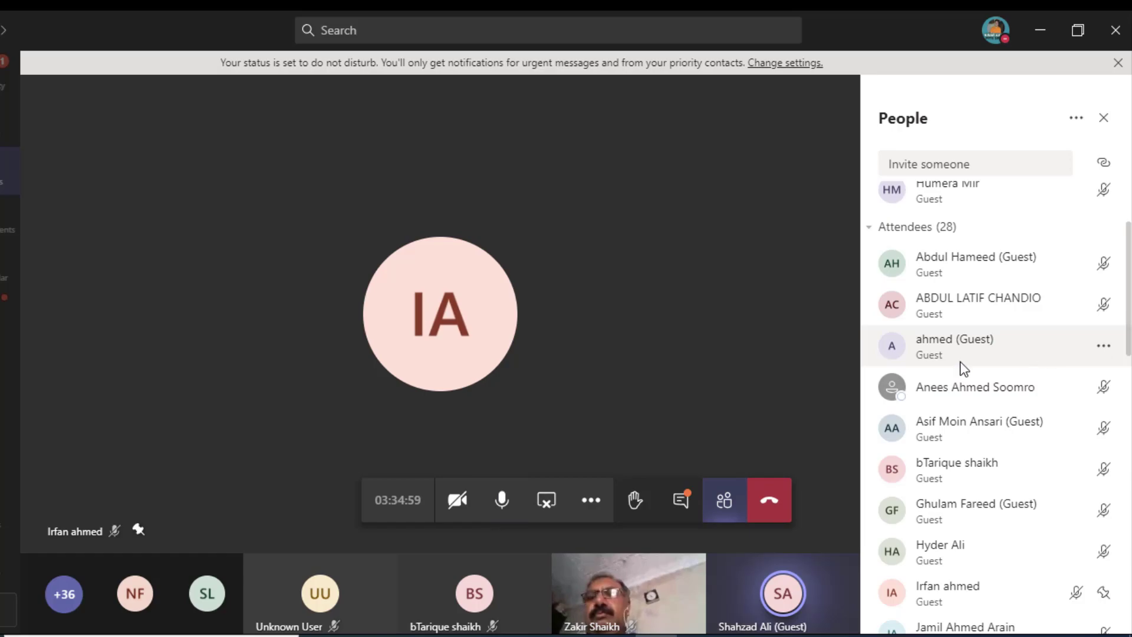
click(169, 532)
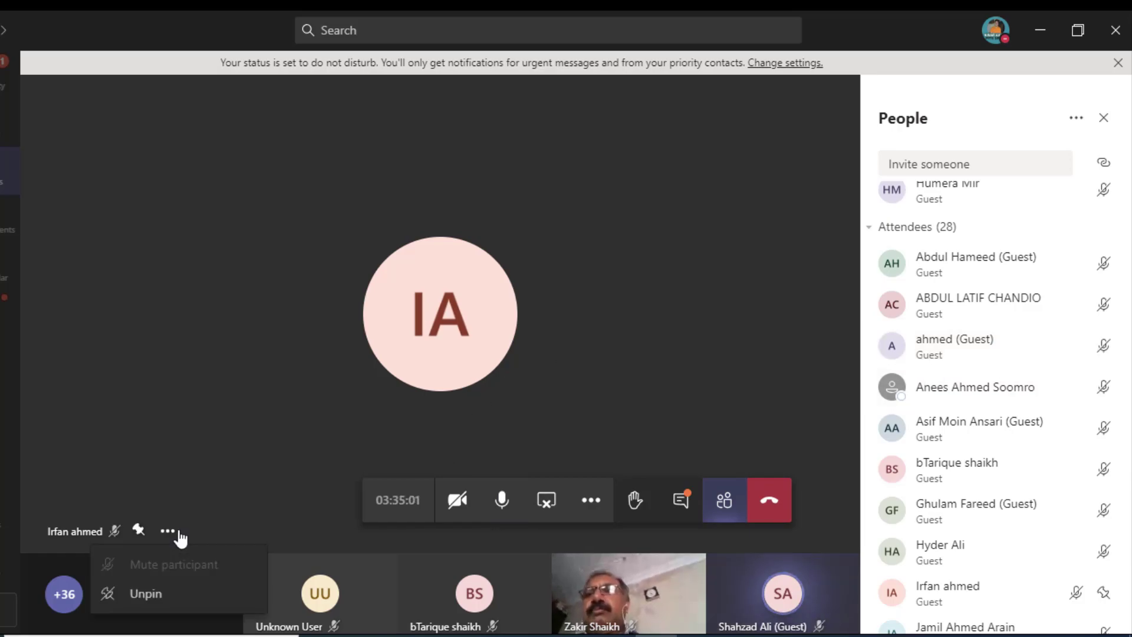
click(195, 593)
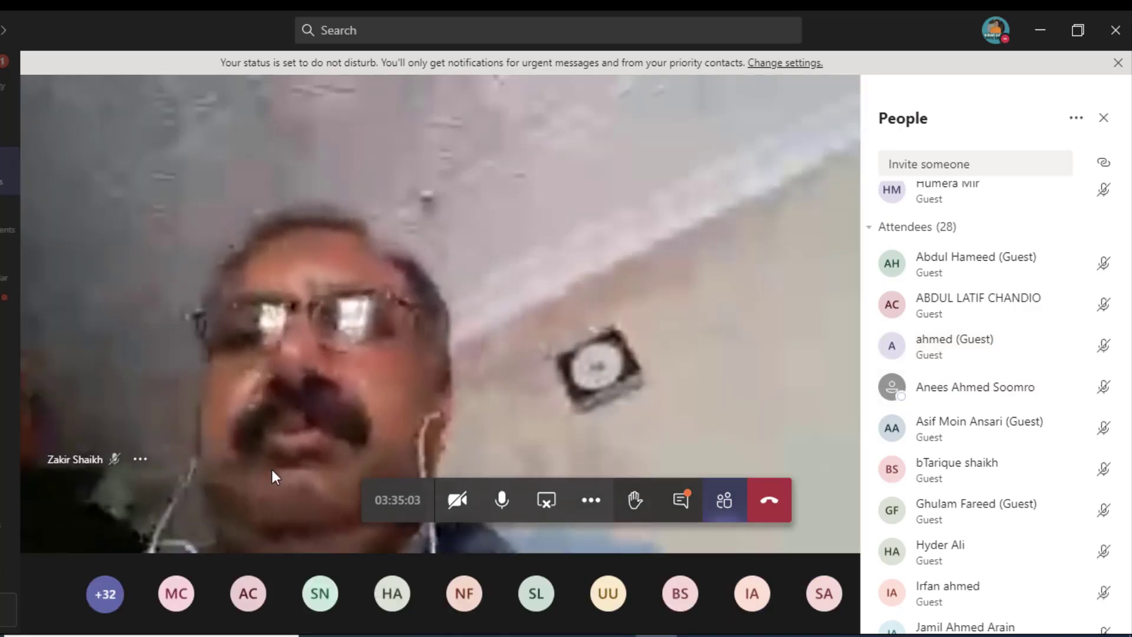
click(1104, 264)
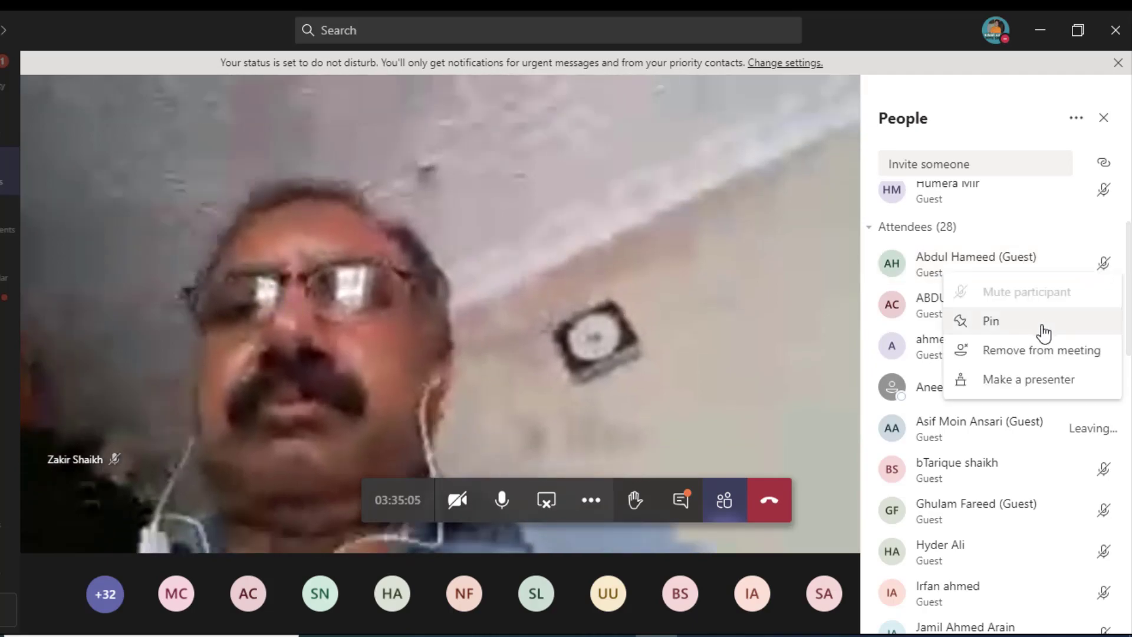
click(1044, 328)
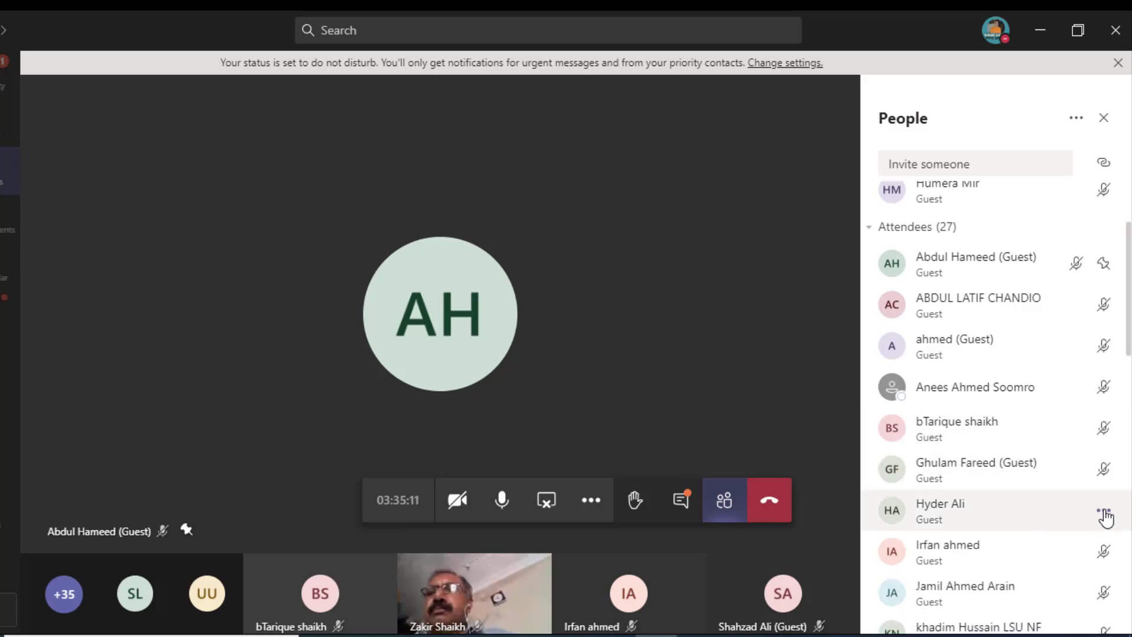
click(1104, 511)
click(1005, 439)
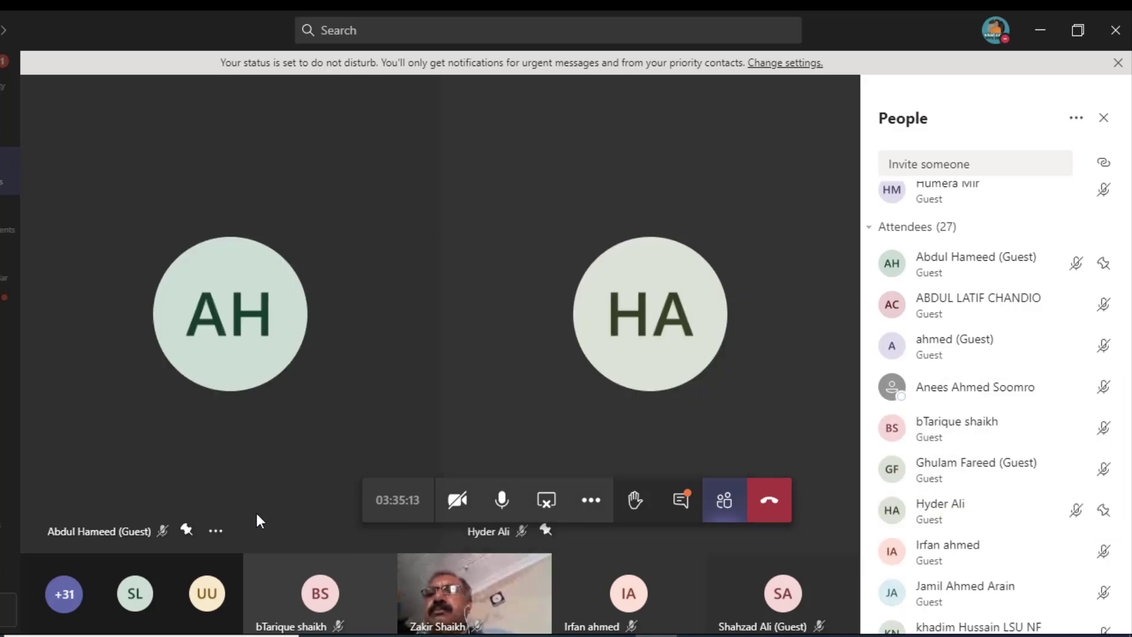
click(215, 532)
click(188, 589)
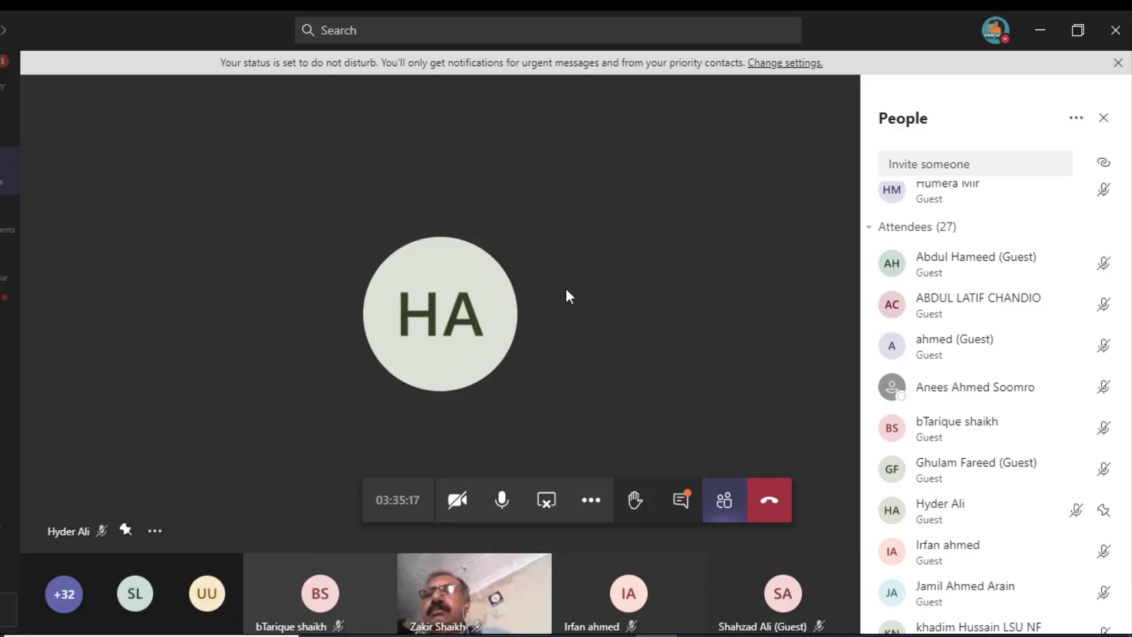
mouse_move(472, 326)
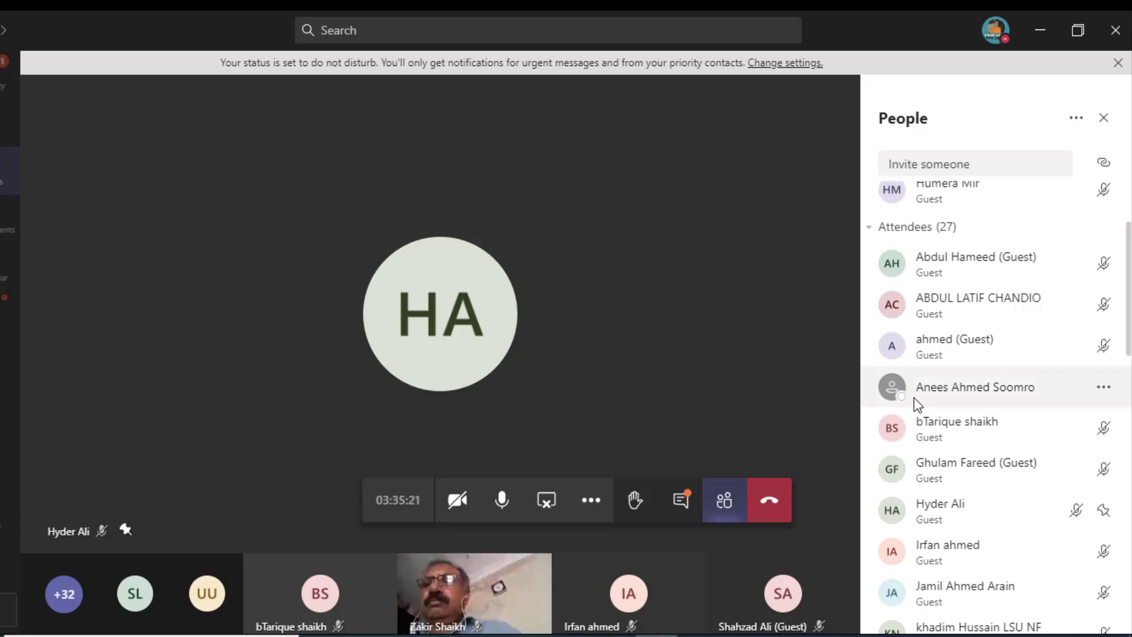
scroll(918, 404, down, 3)
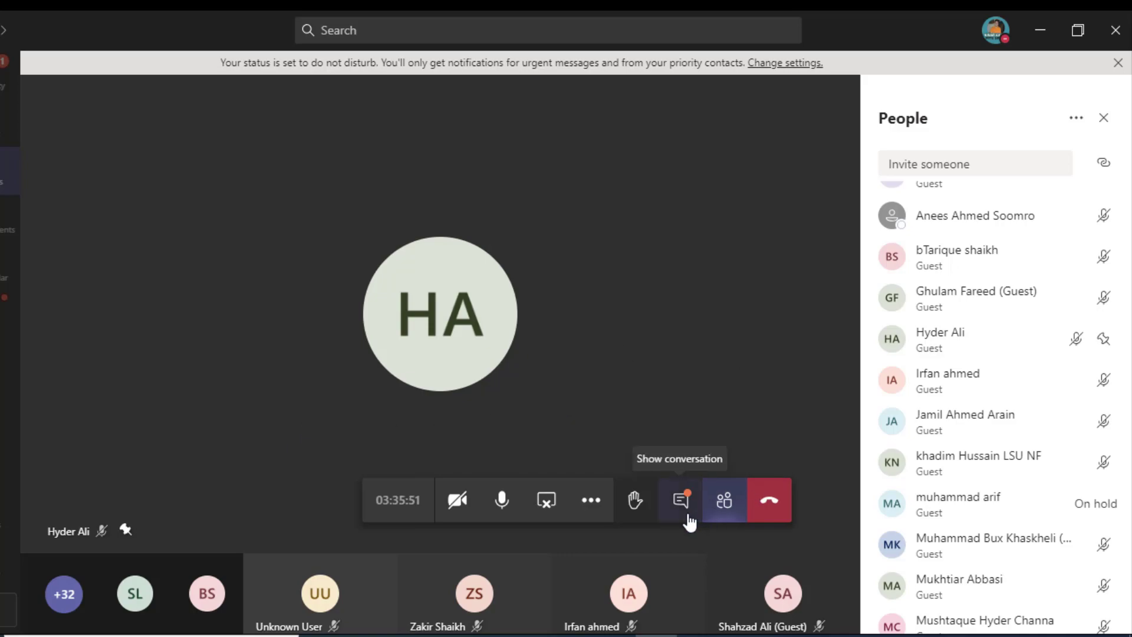
Step: Apply the office virtual background and turn your video on
click(599, 510)
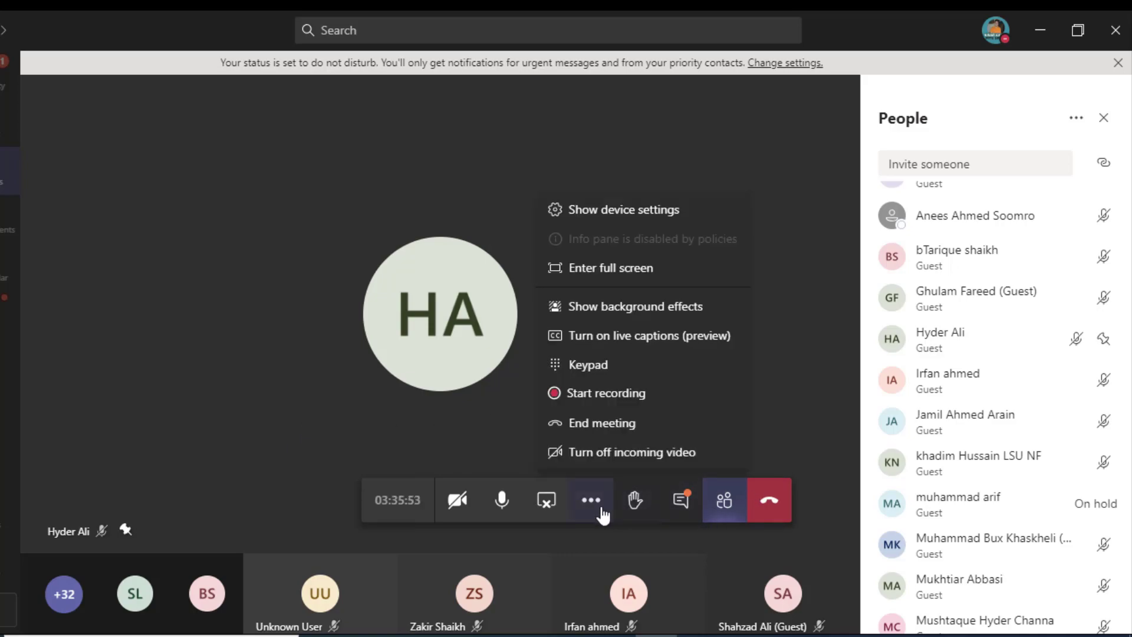
click(620, 307)
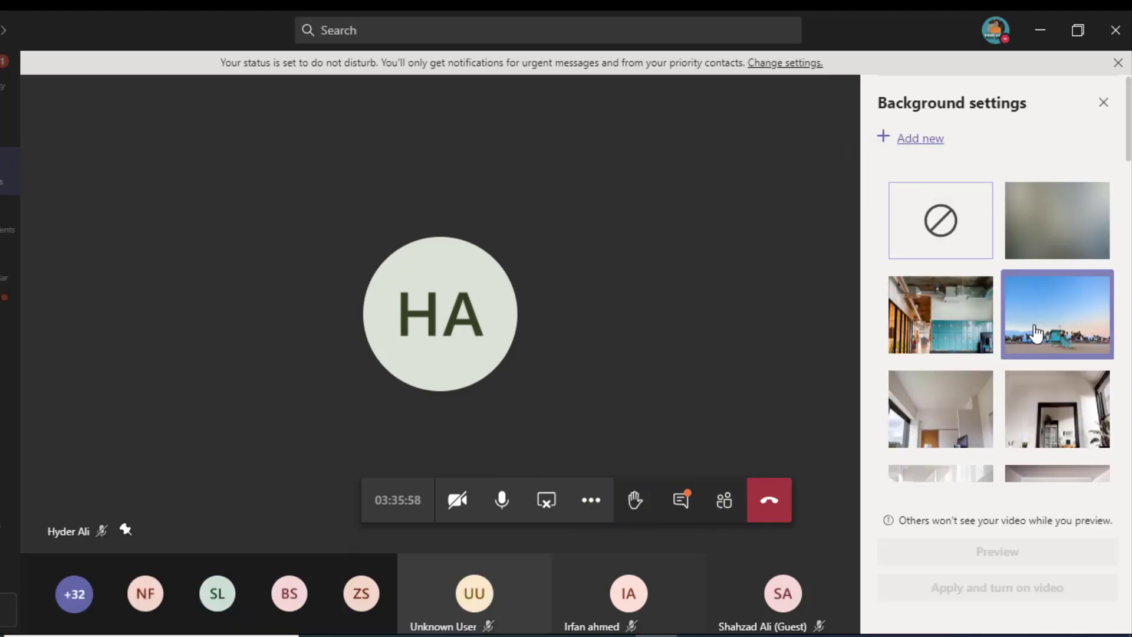
click(983, 334)
click(932, 588)
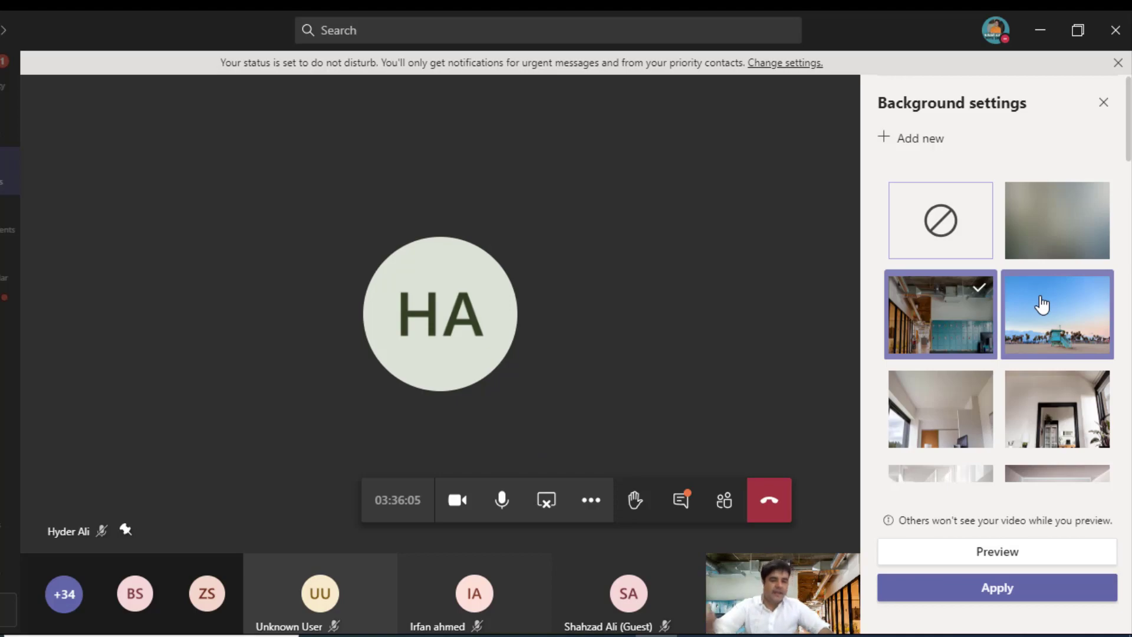
Step: Switch the video background to the classroom image and apply it
click(953, 384)
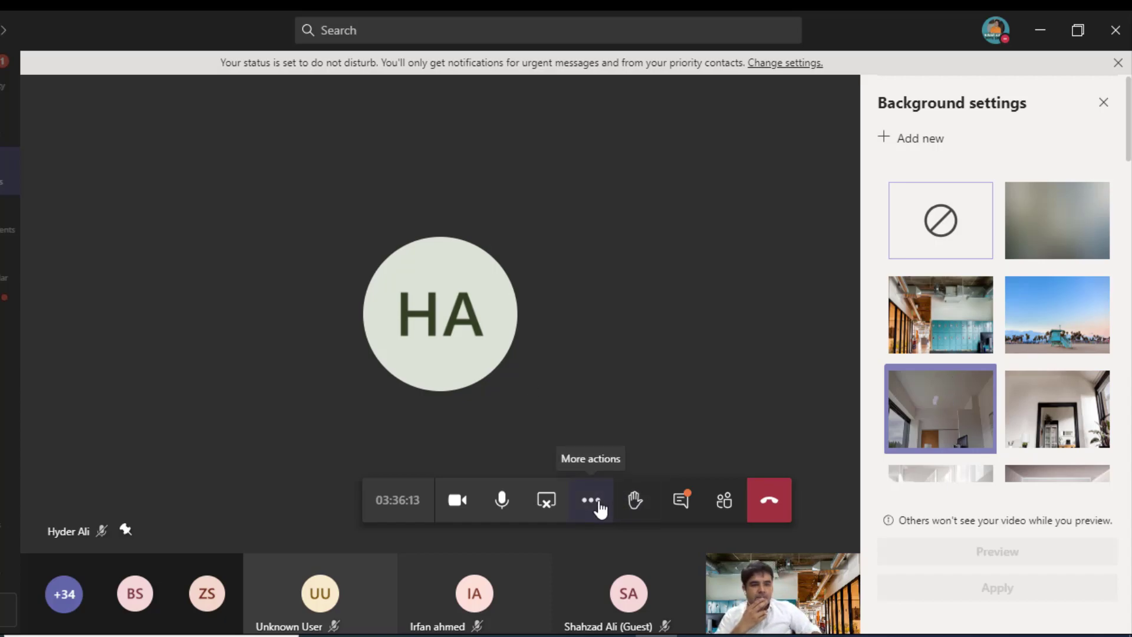
scroll(1024, 392, down, 3)
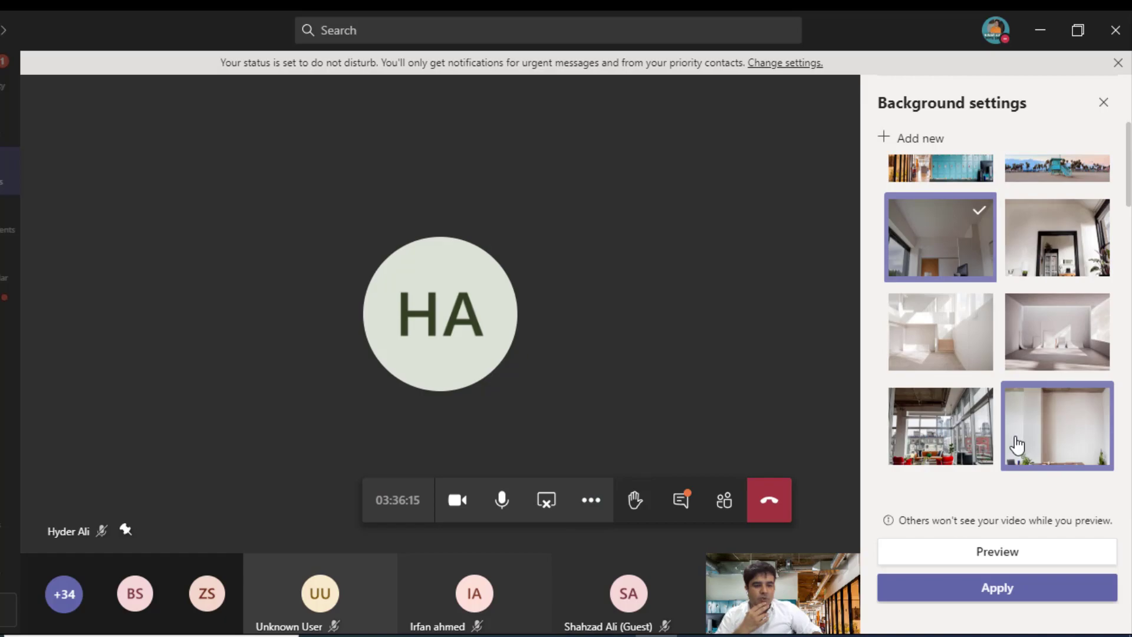
scroll(1018, 450, down, 6)
scroll(1018, 399, up, 1)
scroll(1026, 401, down, 1)
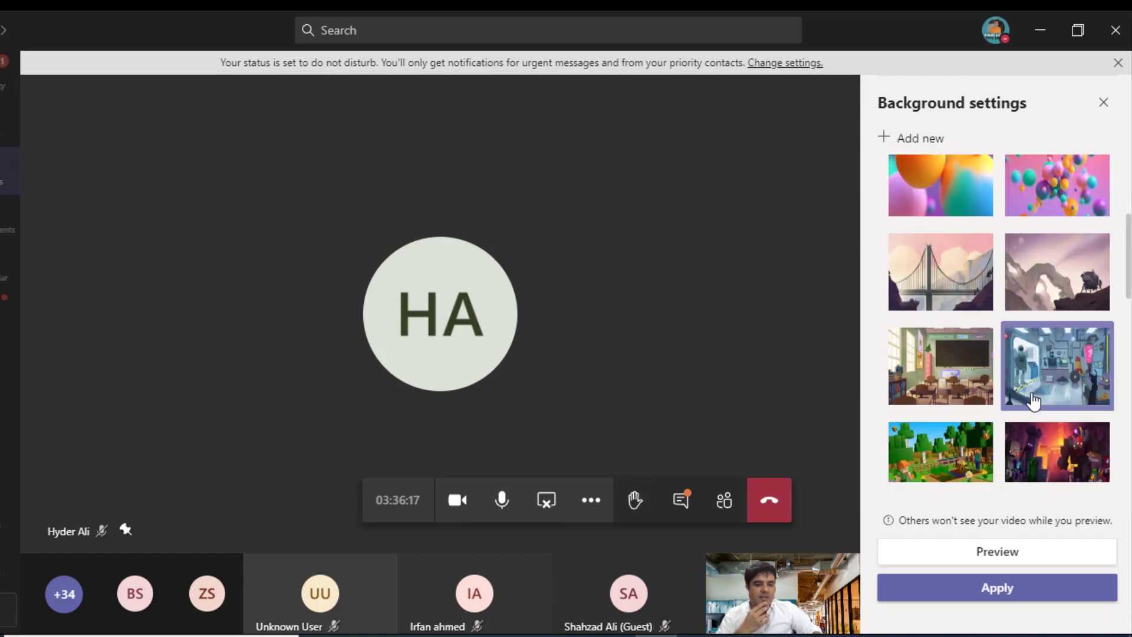
click(962, 394)
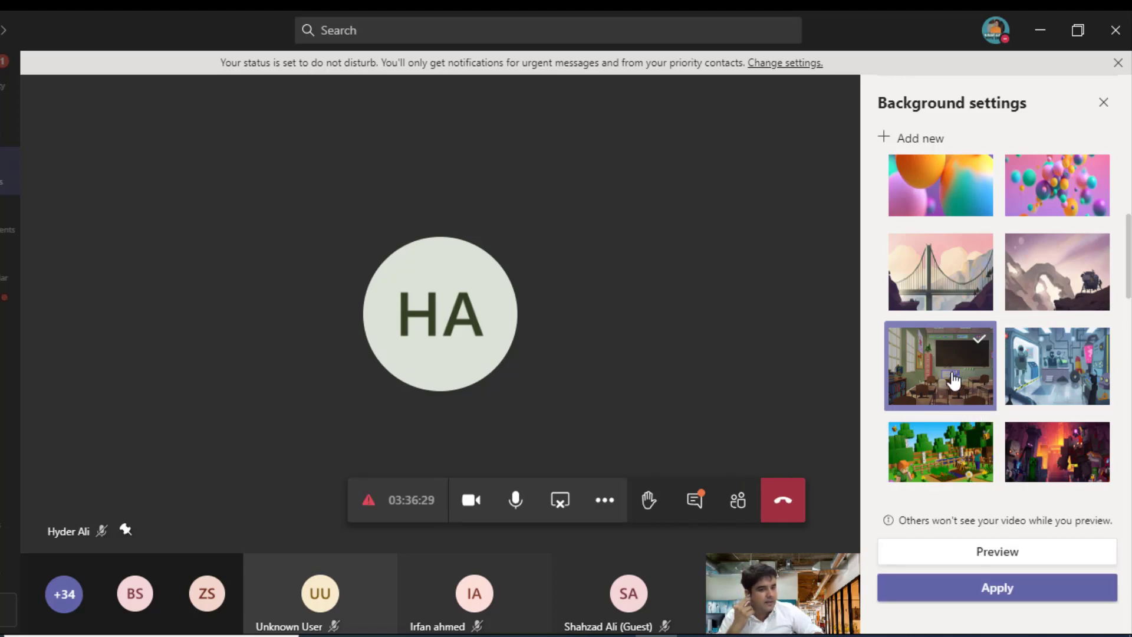
click(968, 589)
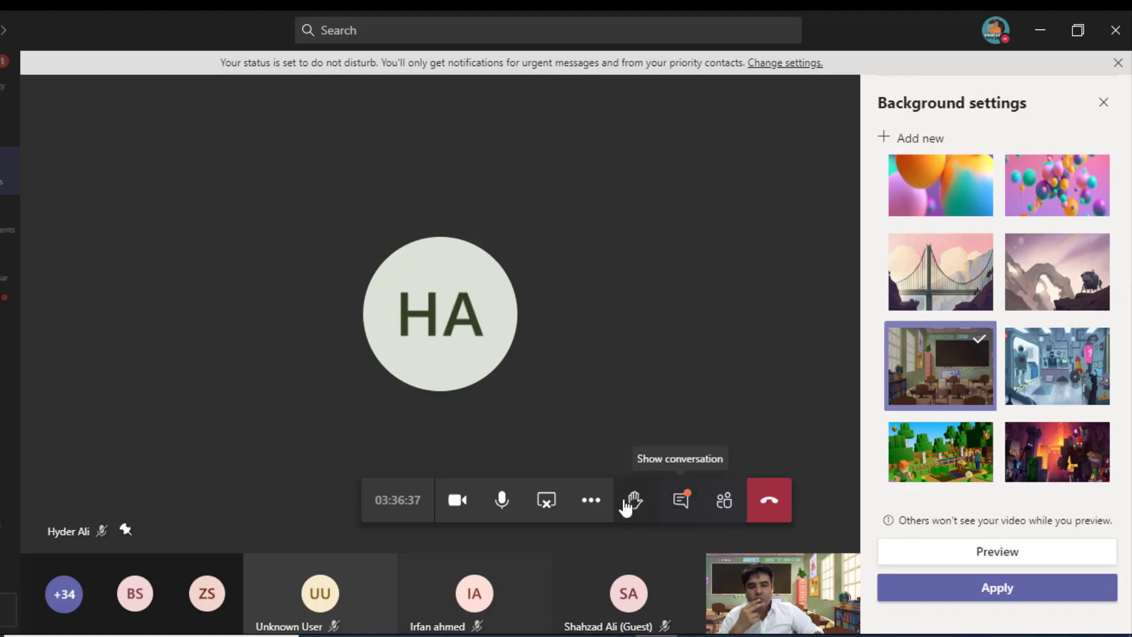
Step: Turn the camera off
click(591, 500)
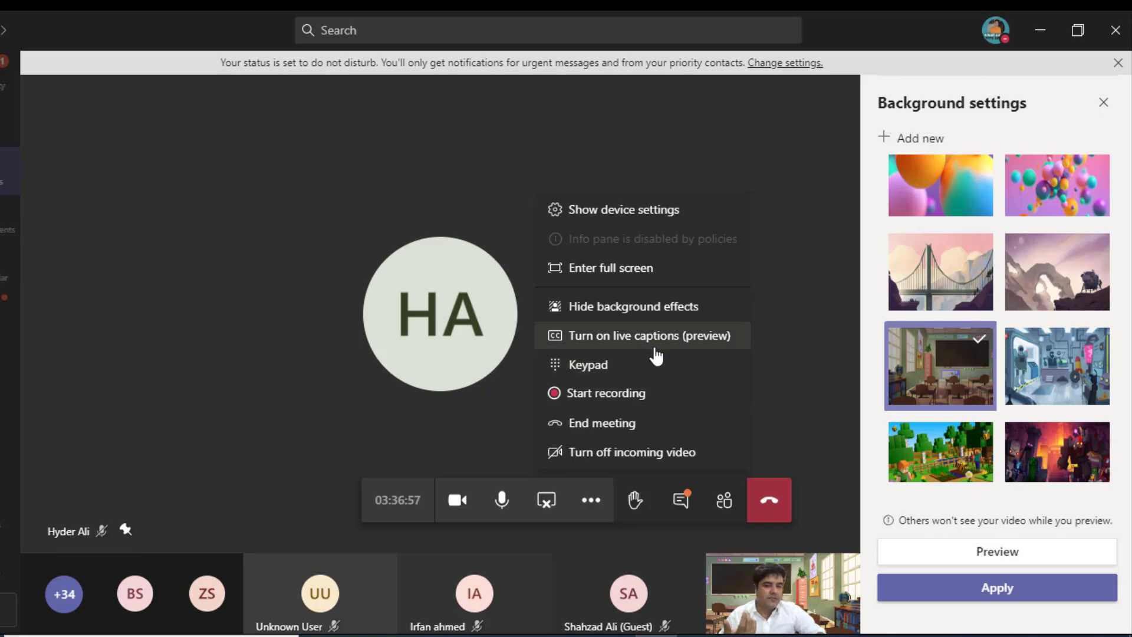
click(781, 332)
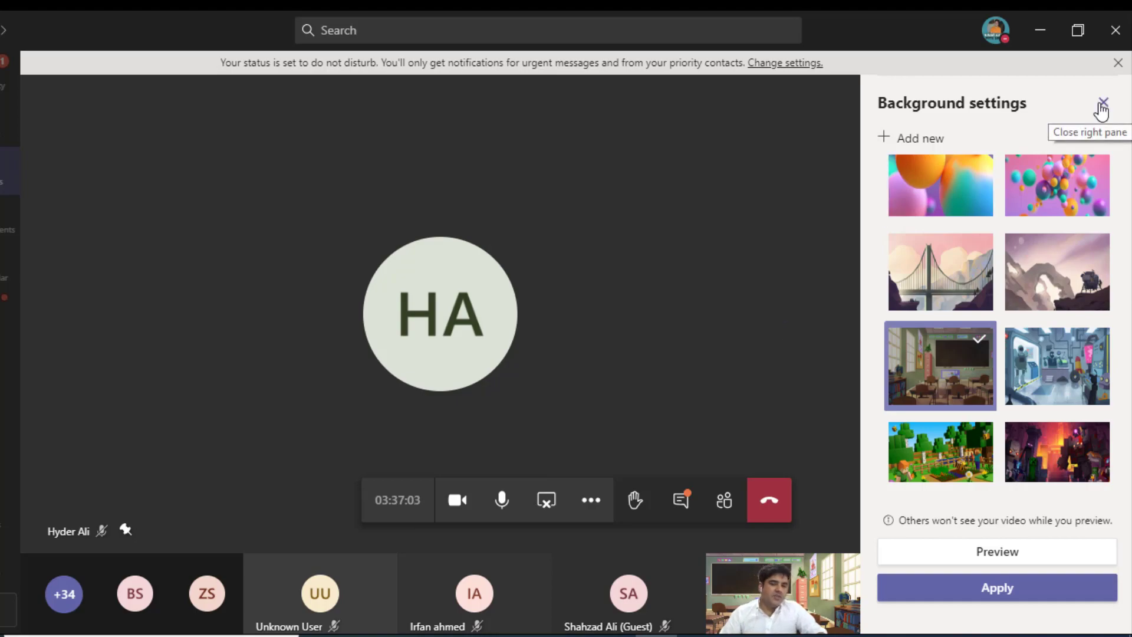
click(459, 506)
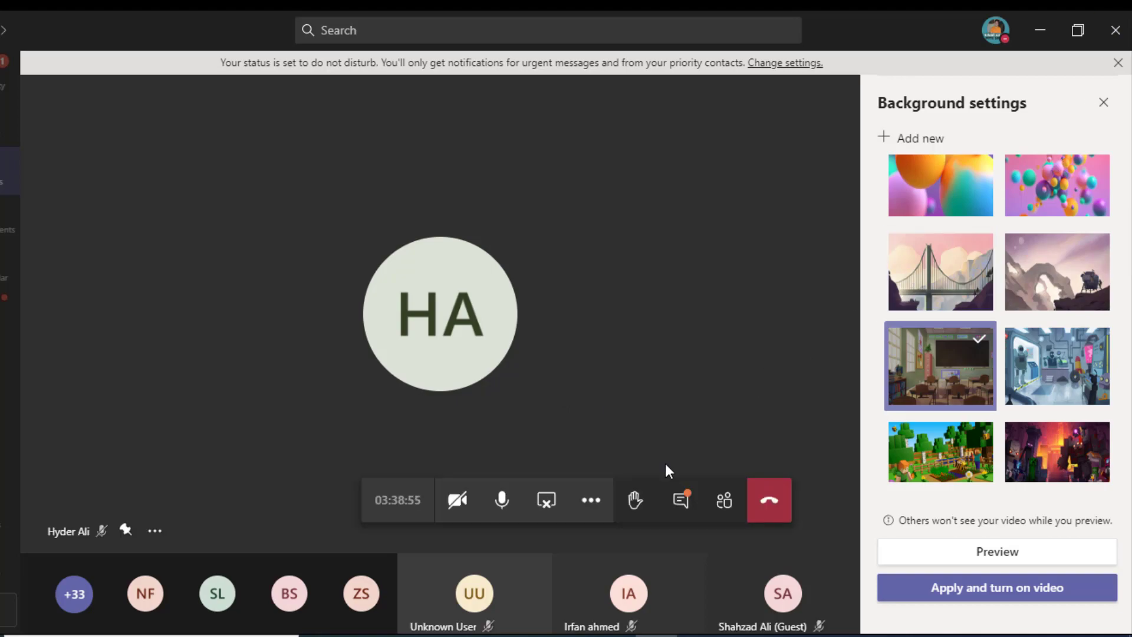
Step: Open the meeting chat and expand the message box's formatting options
click(681, 508)
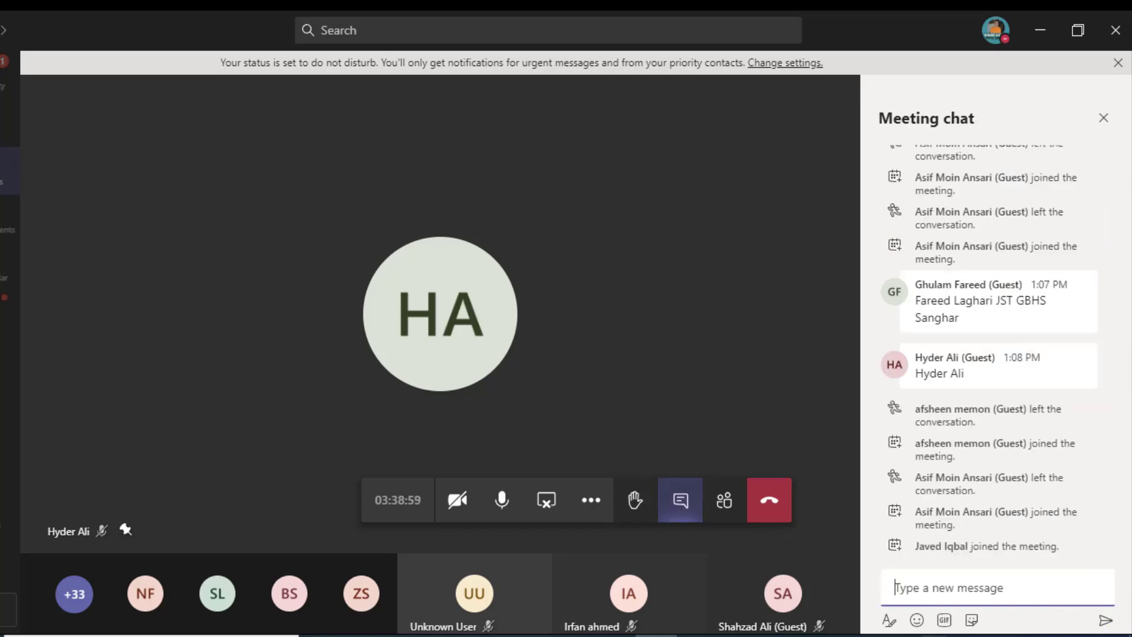
click(891, 624)
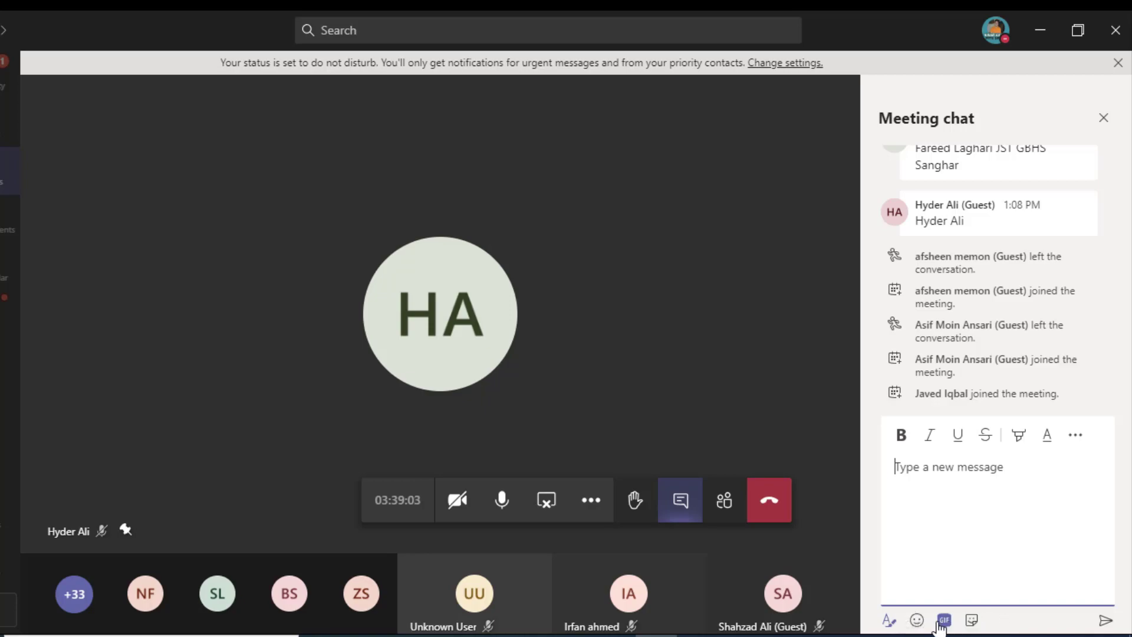
click(948, 491)
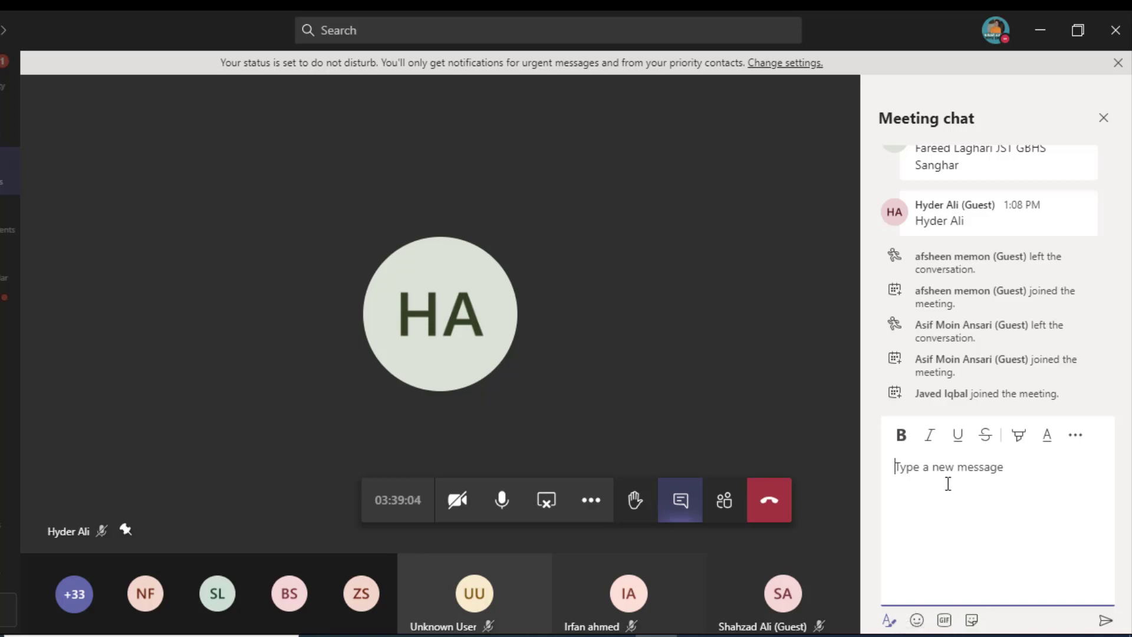
click(899, 407)
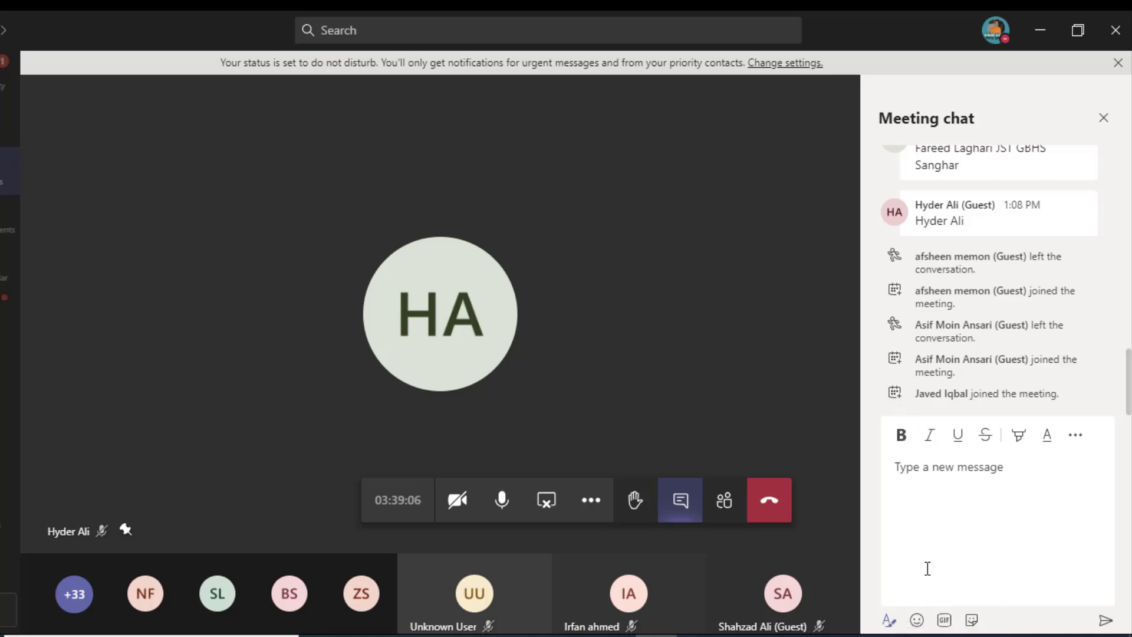
Step: Look through the sticker picker and extra formatting menu, then return to the participant list
click(972, 619)
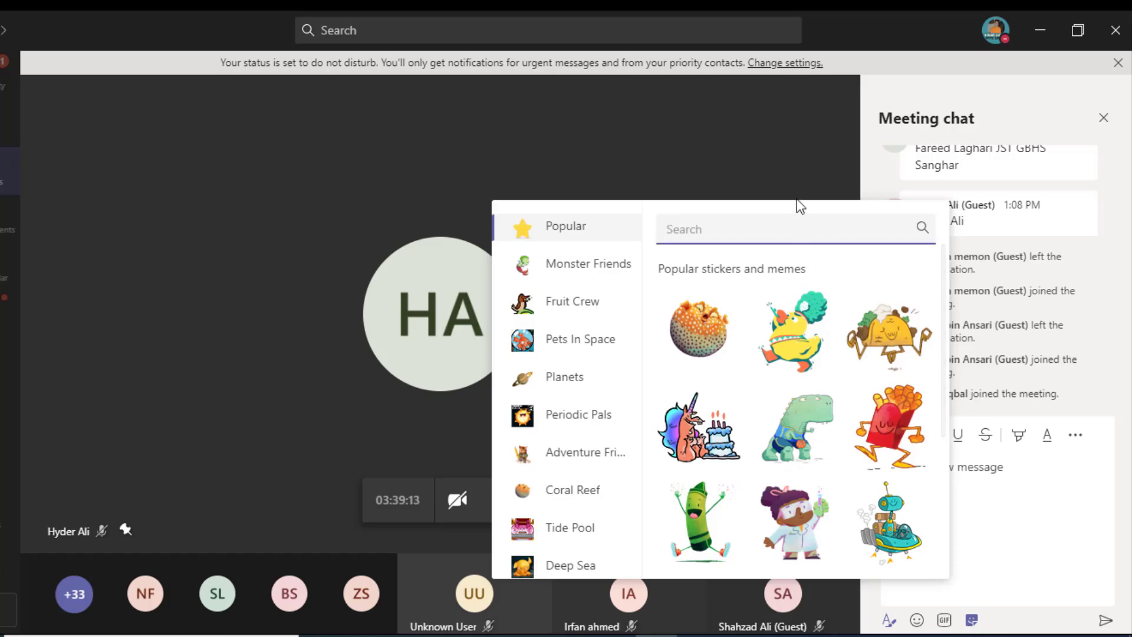
click(766, 182)
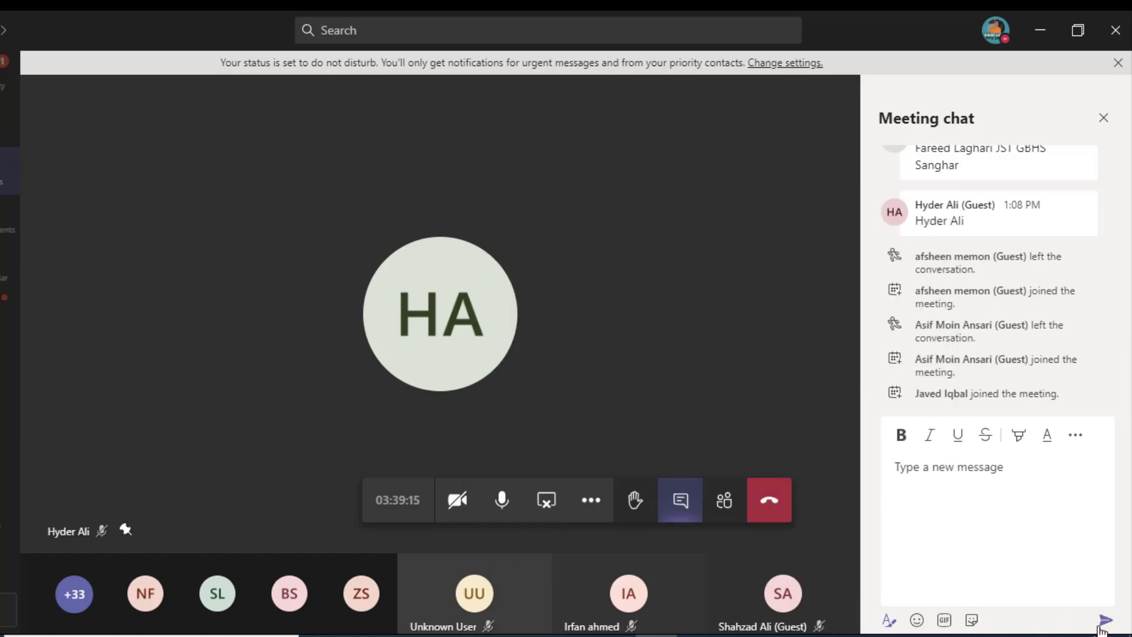
click(1077, 437)
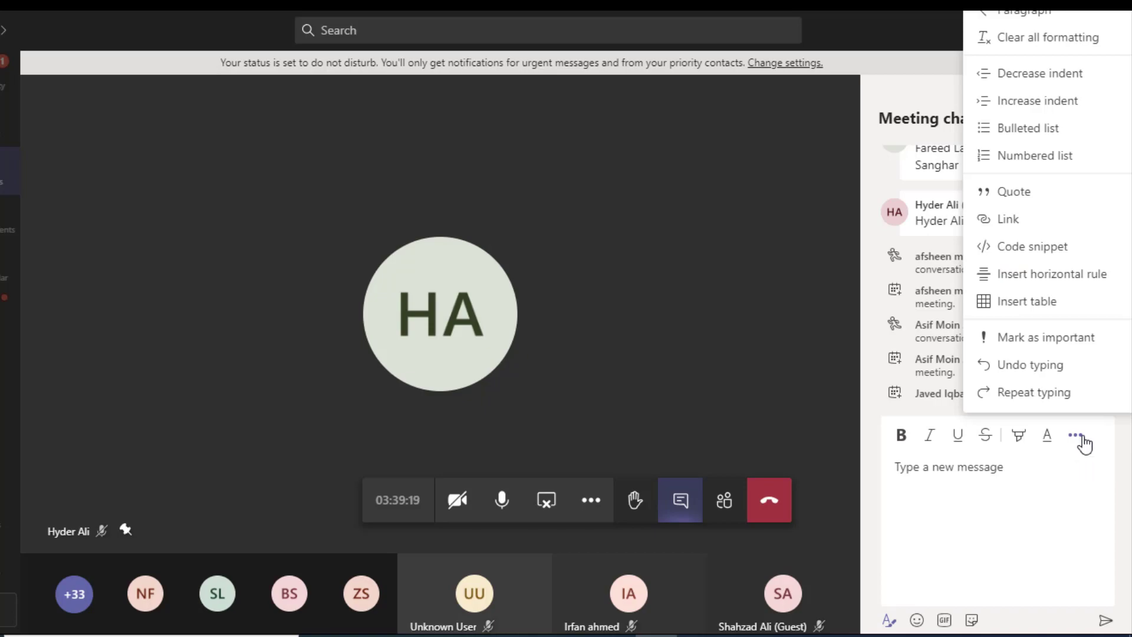
click(737, 289)
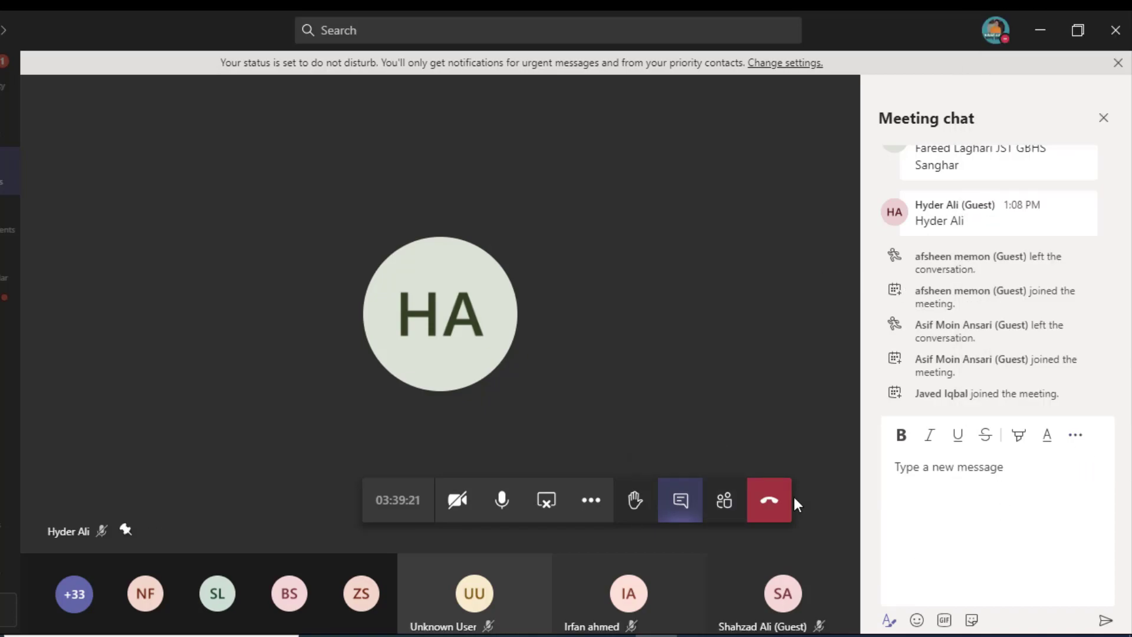
click(724, 501)
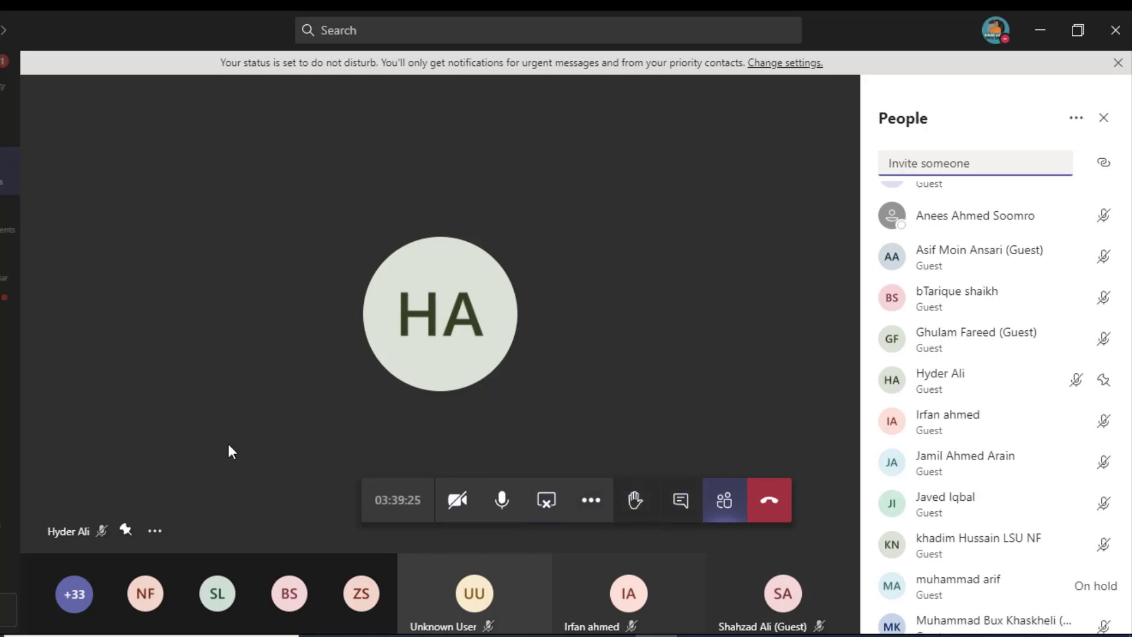
Step: Open the Grade-VI (Science Subject) General channel posts and start a Forms poll from the messaging apps
click(2, 177)
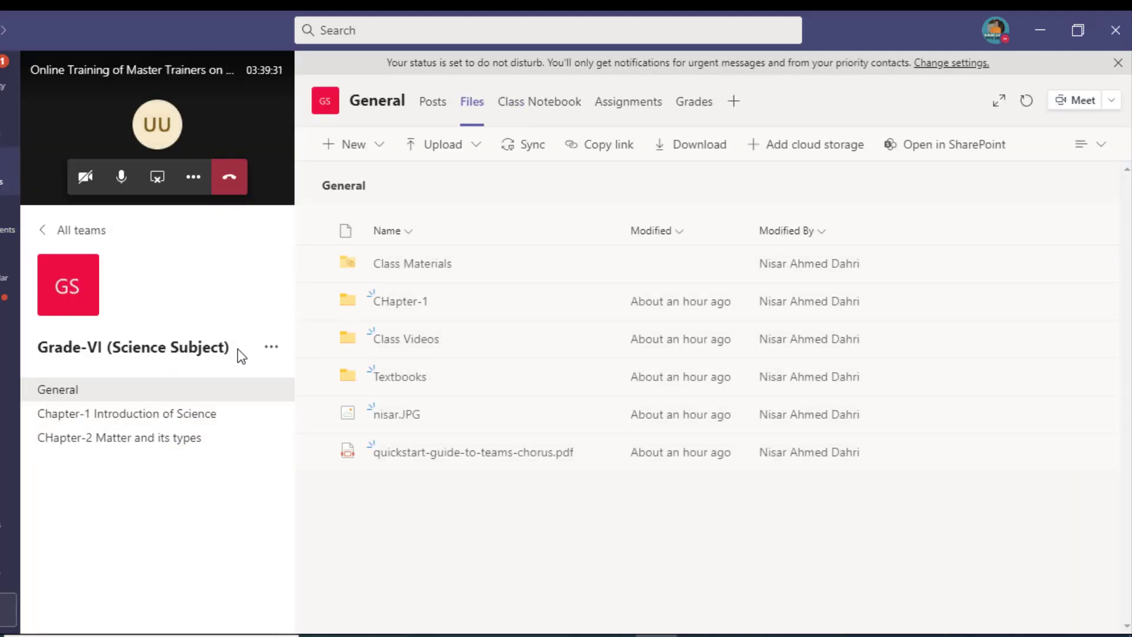
click(270, 349)
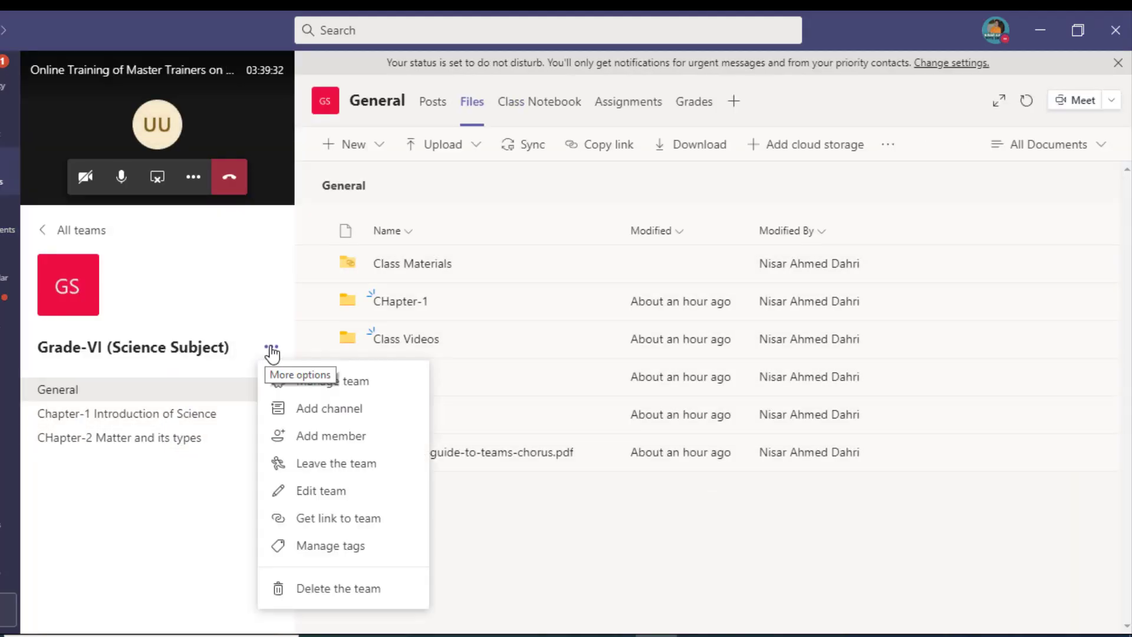
click(217, 346)
click(211, 386)
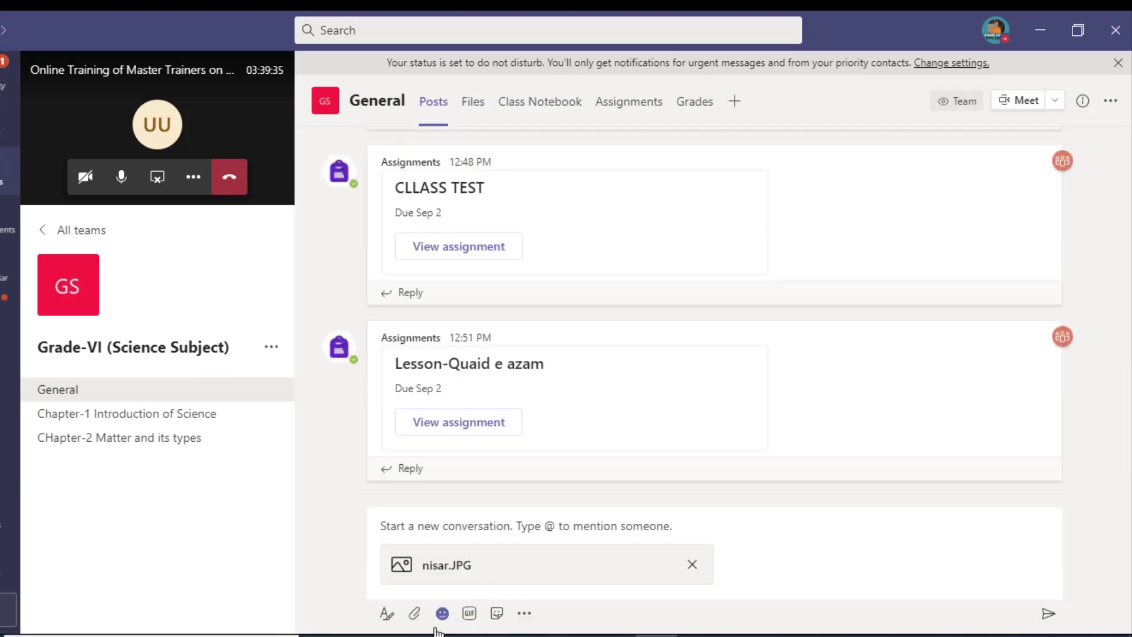
click(524, 613)
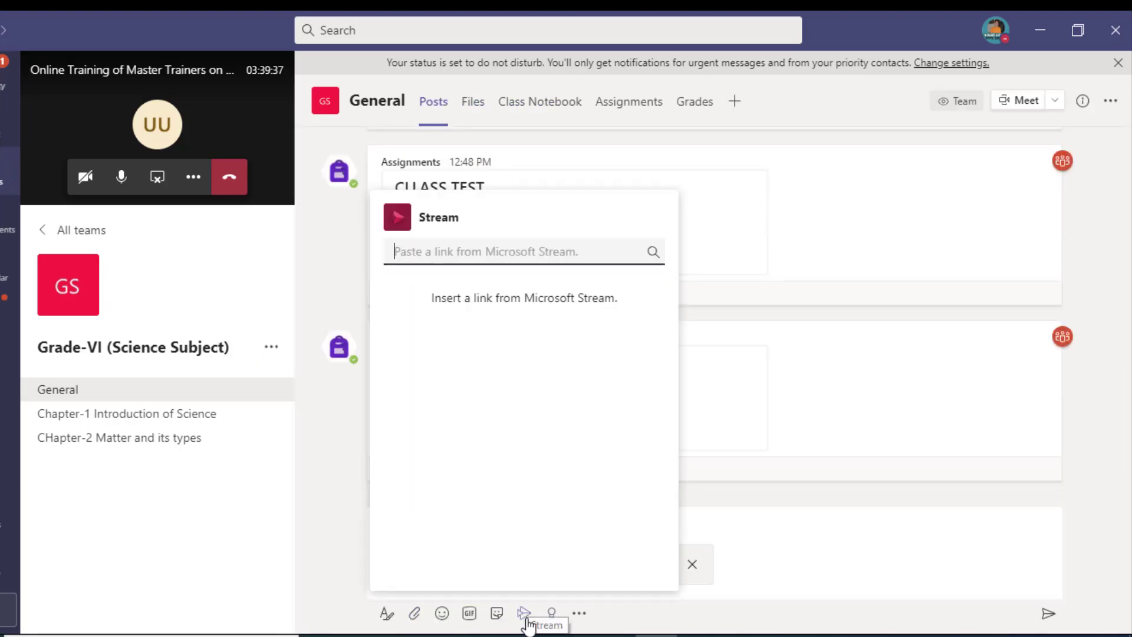
click(578, 615)
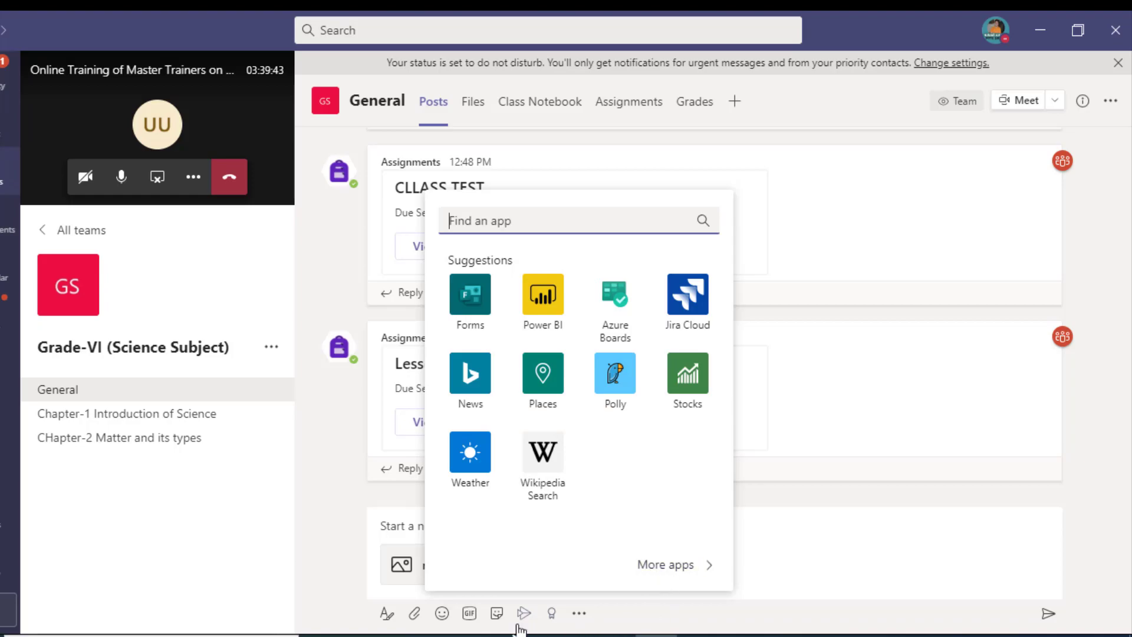
click(462, 305)
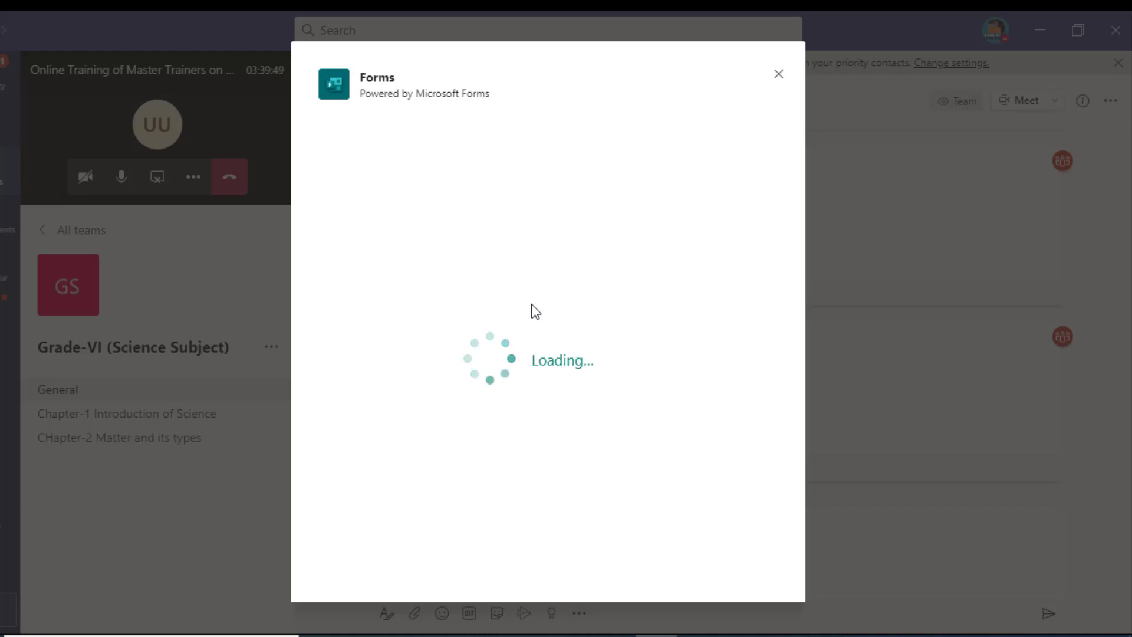
Step: Enter 'Who is Present Now?' as the poll question
click(456, 225)
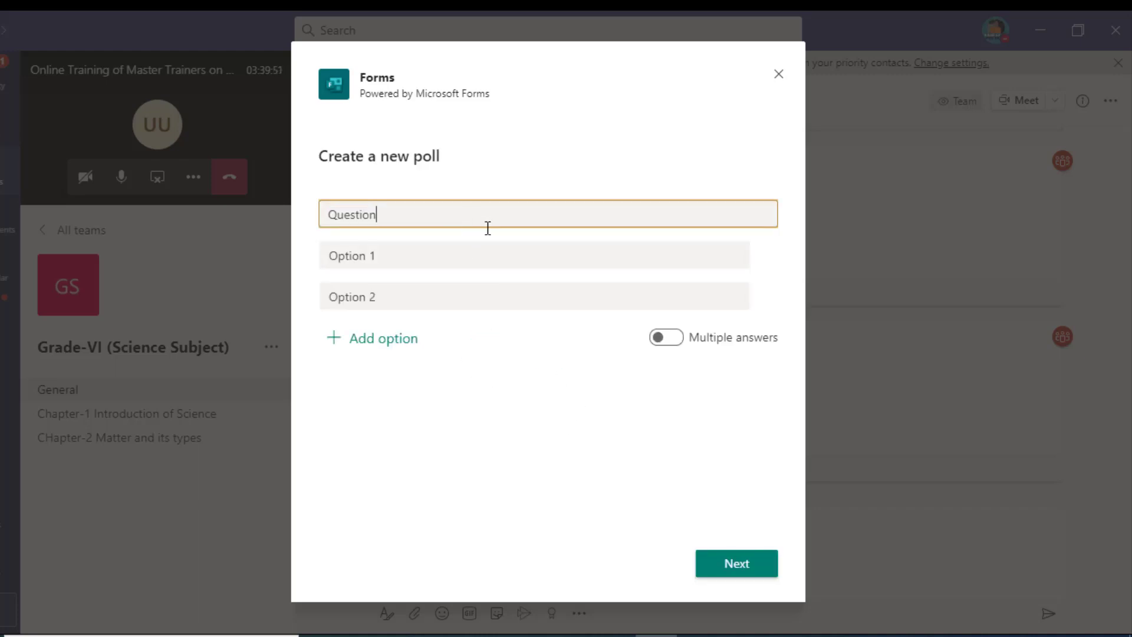
key(BackSpace)
key(BackSpace)
key(BackSpace)
key(BackSpace)
key(BackSpace)
key(BackSpace)
key(BackSpace)
key(BackSpace)
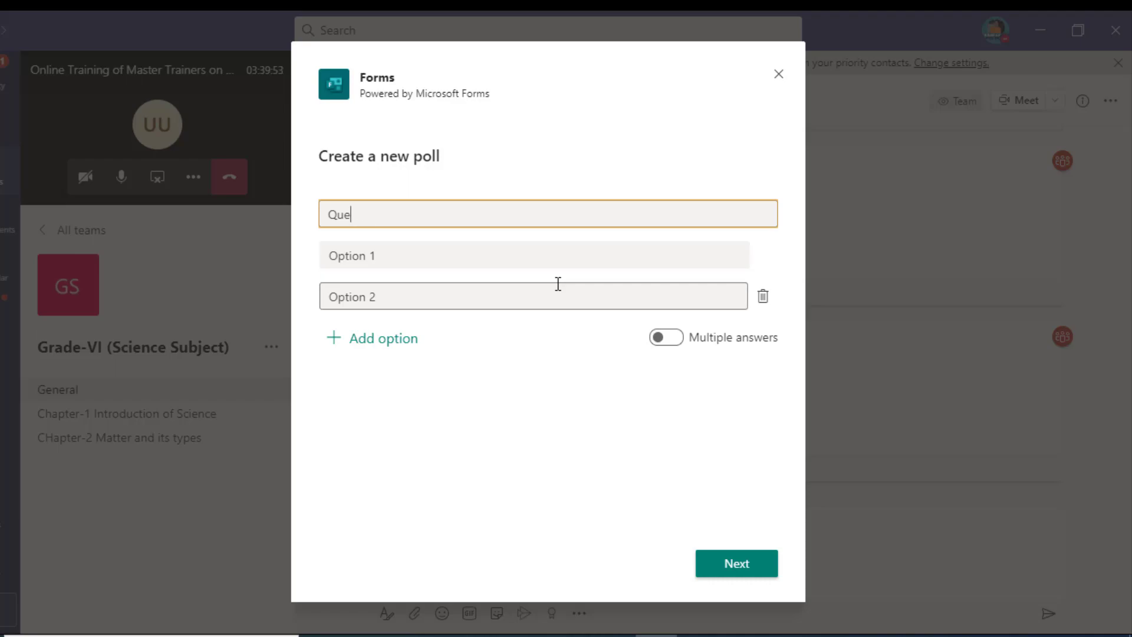
text(Who is Presenta)
key(BackSpace)
text(Now?)
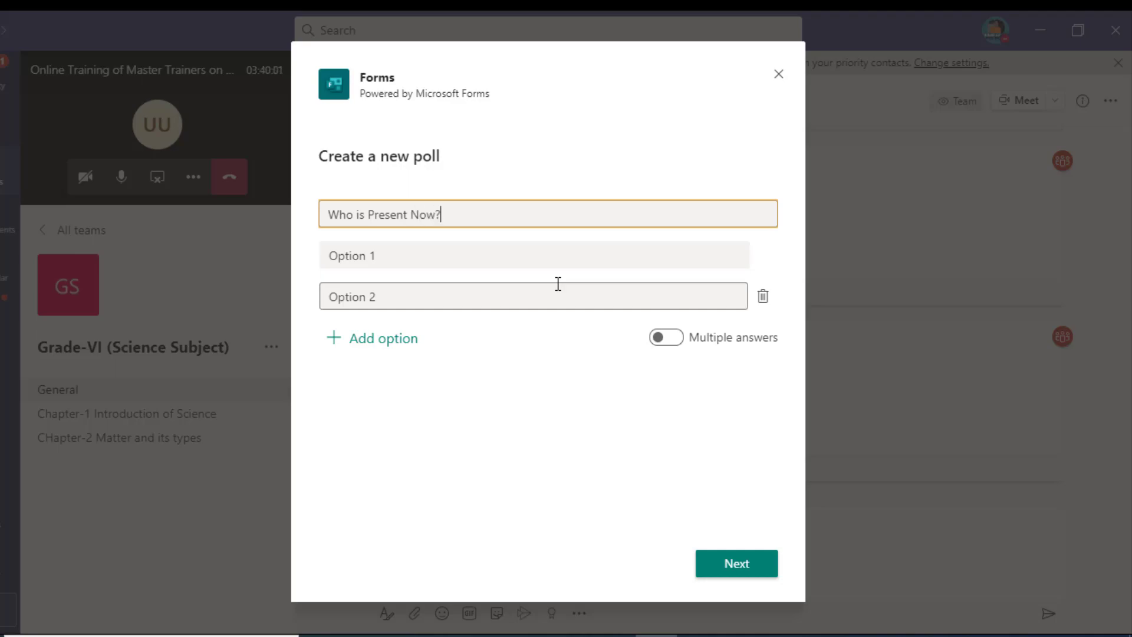
Step: Enter 'I am Present?' as the first answer option
click(522, 260)
key(BackSpace)
text(Pre)
key(BackSpace)
key(BackSpace)
key(BackSpace)
text(I am Present?)
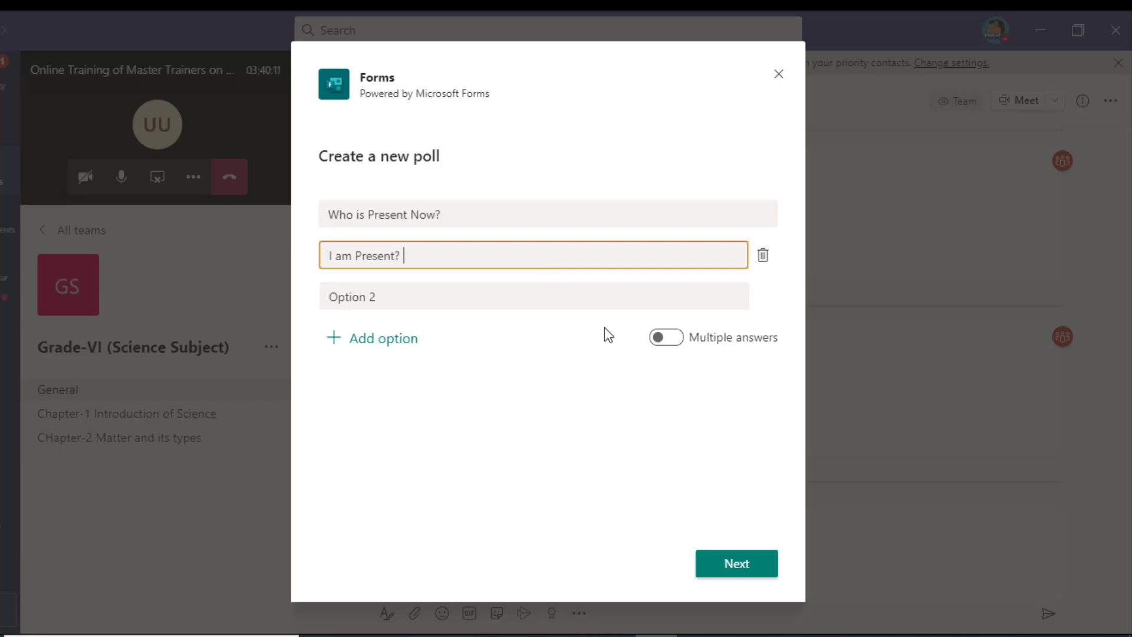